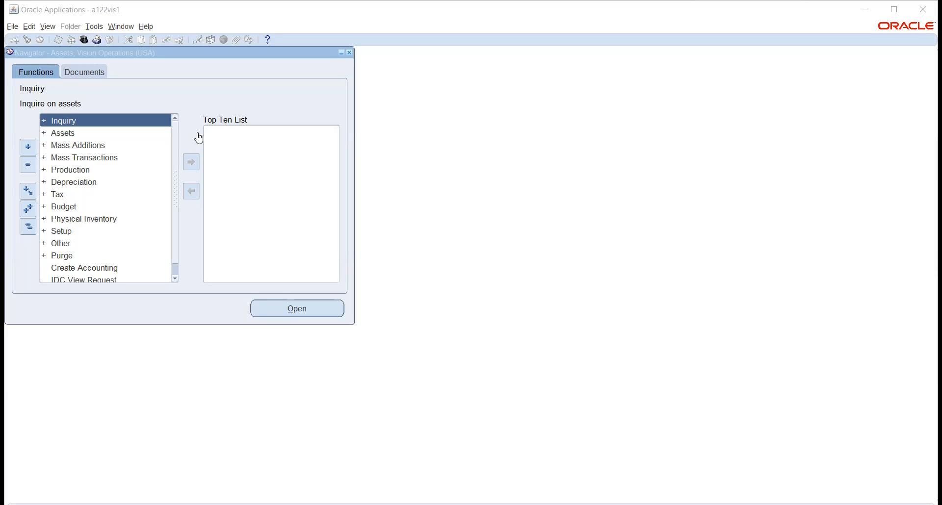
Switch to the Use Case.xlsx workbook in Excel and bring up the list of asset processes.
key("alt+Tab")
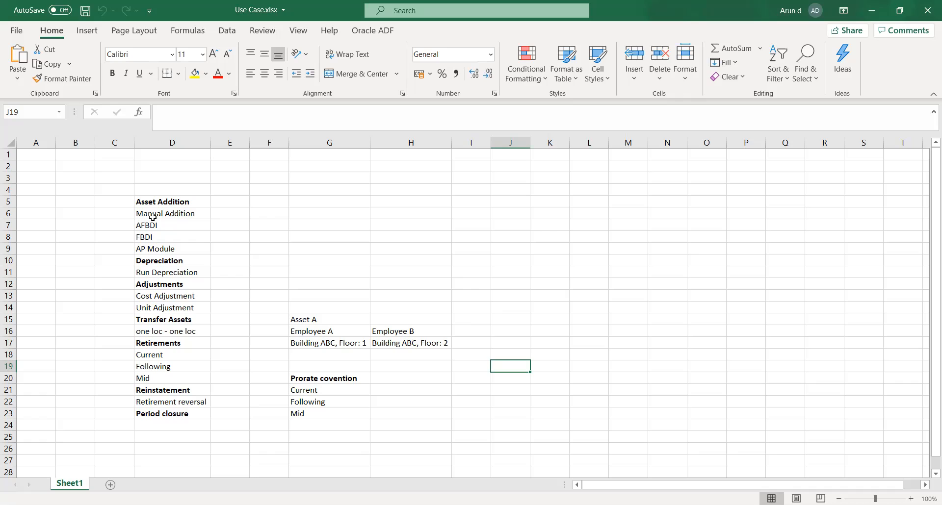
left_click(156, 251)
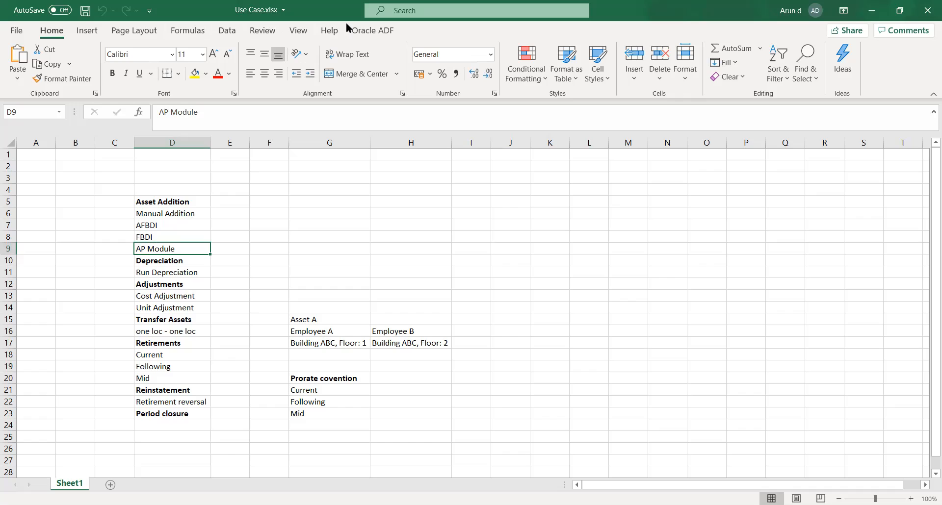
key("alt+Tab")
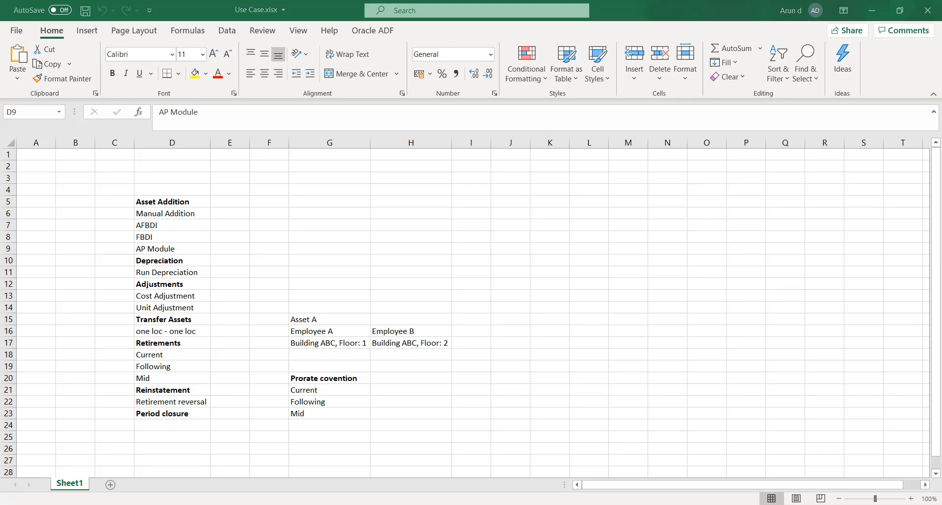
left_click(471, 230)
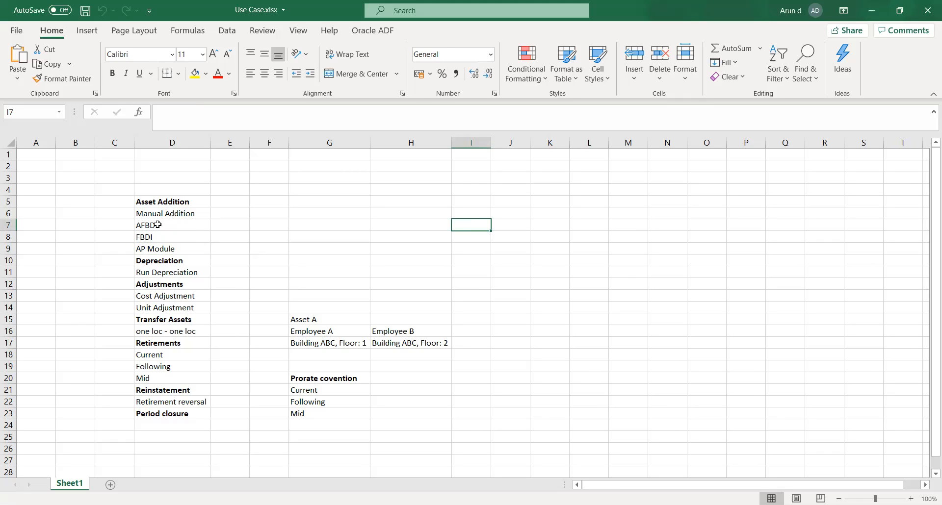
Clear the AFBDI and FBDI entries under Asset Addition and enter WebADI in cell D7.
left_click_drag(157, 224, 157, 241)
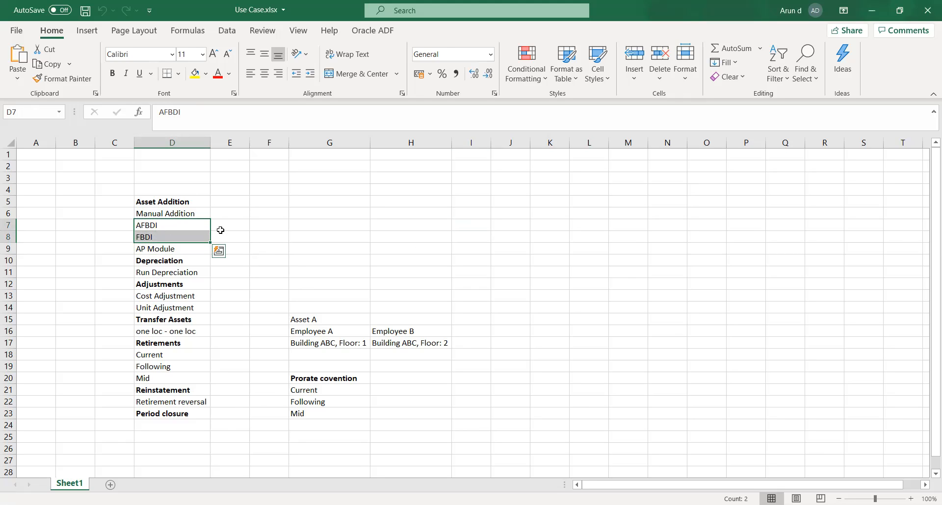
key("Delete")
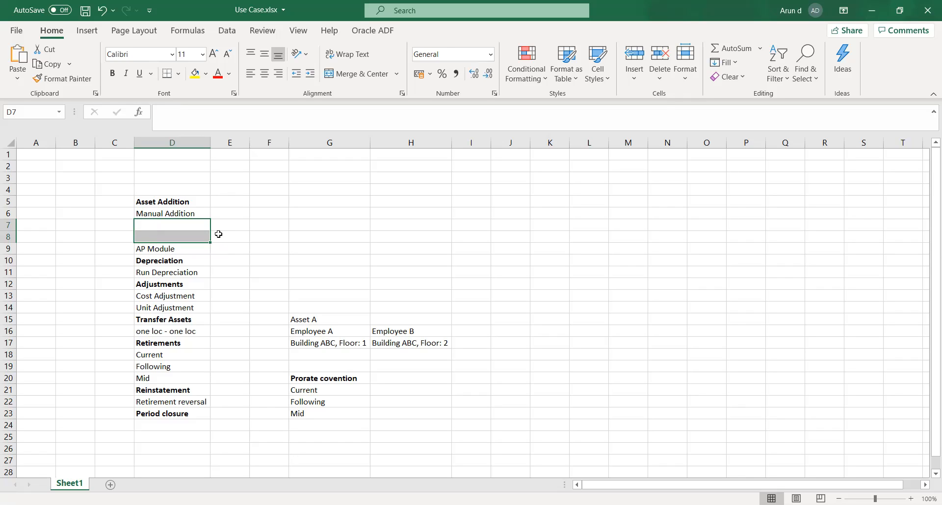
left_click(223, 228)
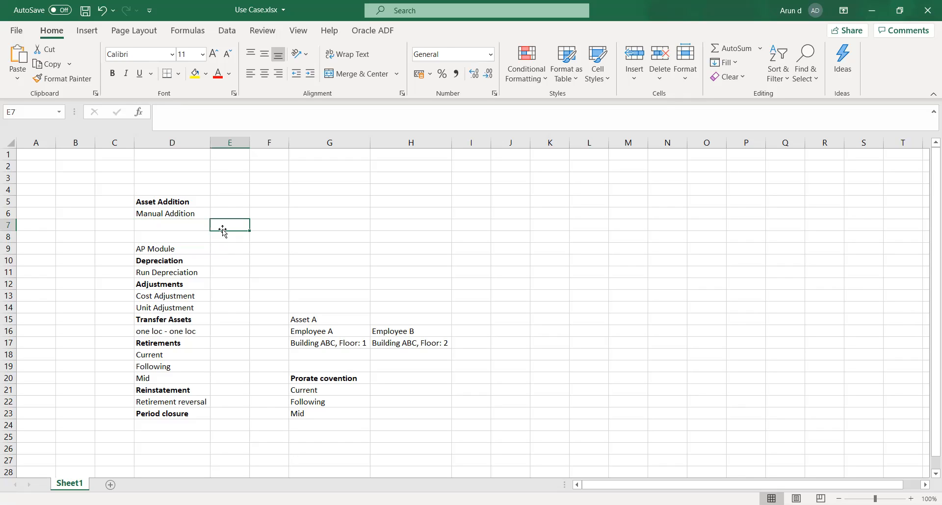
left_click(197, 222)
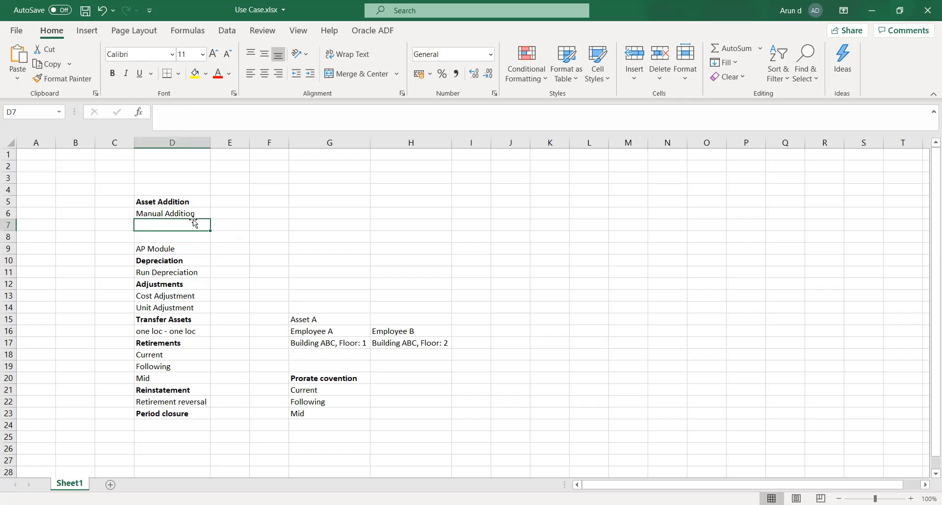
type("W")
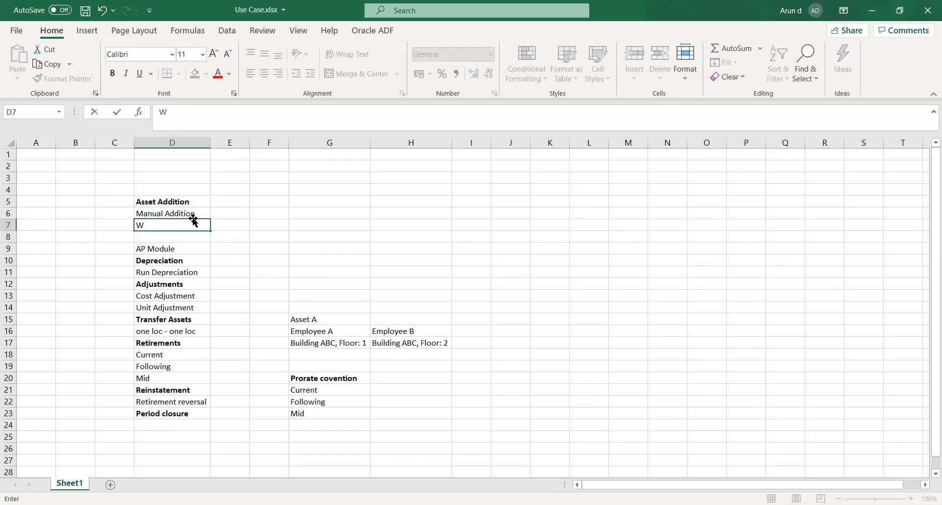
type("ebADI")
key("Tab")
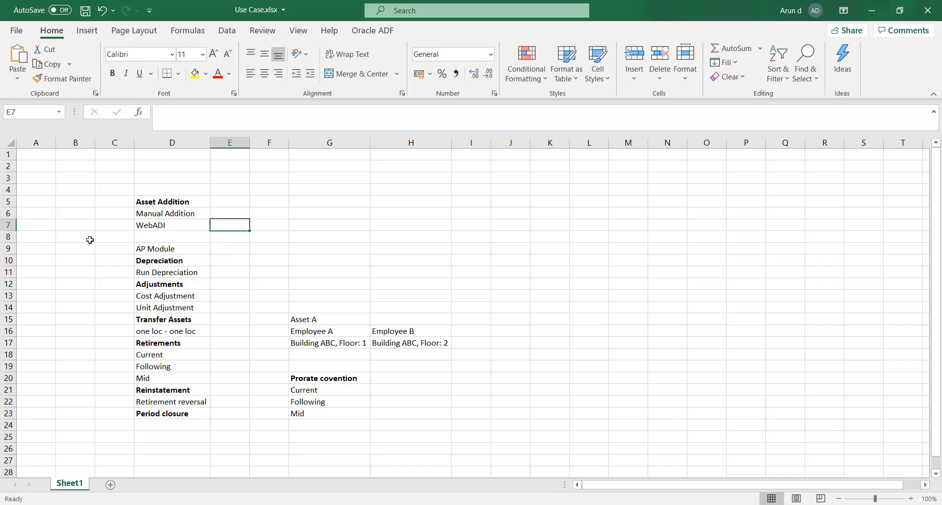
Delete the empty row 8 between WebADI and AP Module.
left_click(8, 235)
right_click(8, 235)
left_click(36, 356)
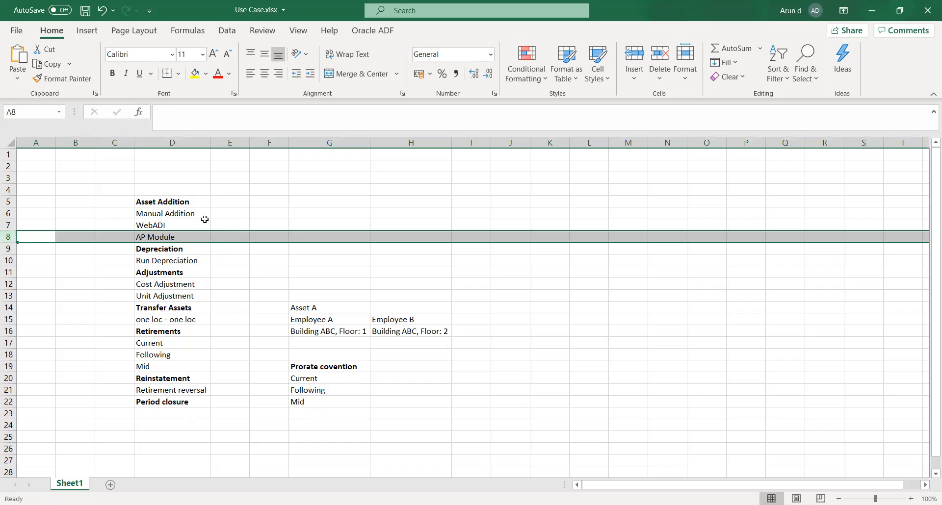
Review the Asset Addition methods in D6:D8 and the Run Depreciation entry in the use case list.
left_click_drag(203, 225, 203, 216)
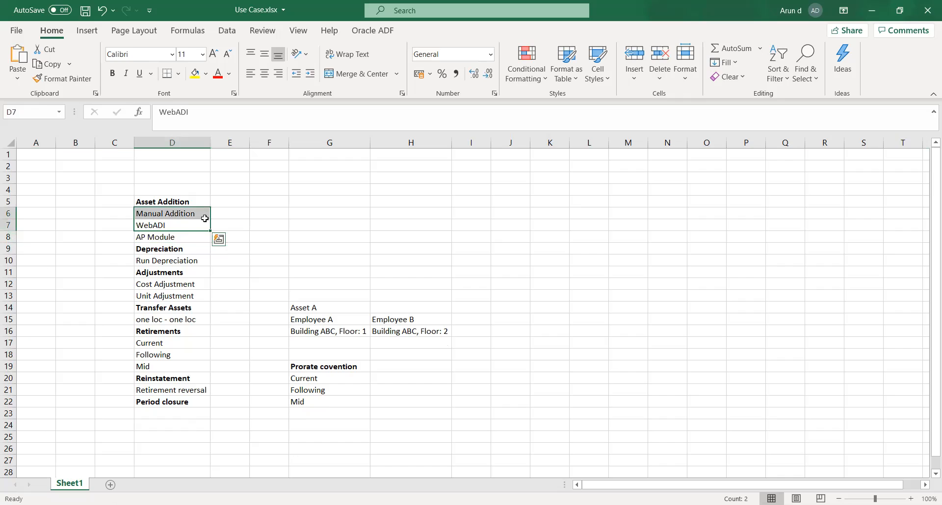
left_click(162, 215)
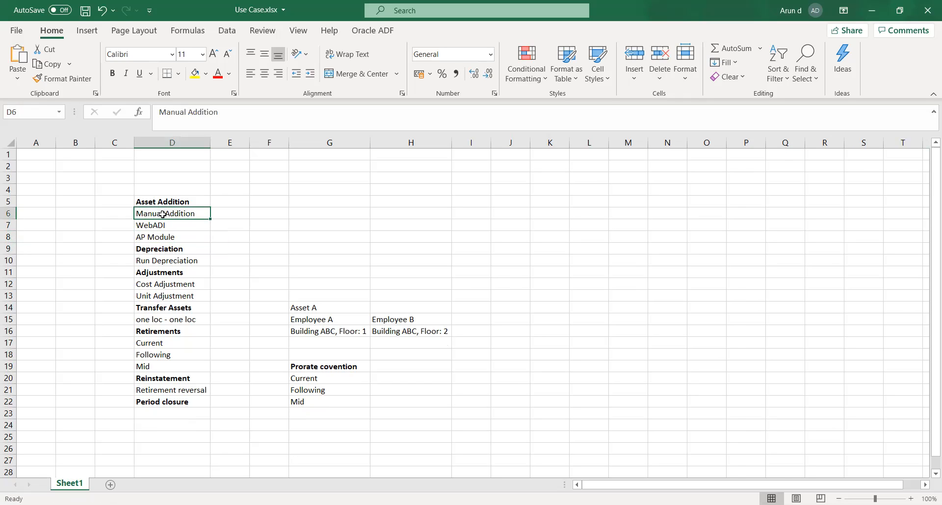
left_click(160, 226)
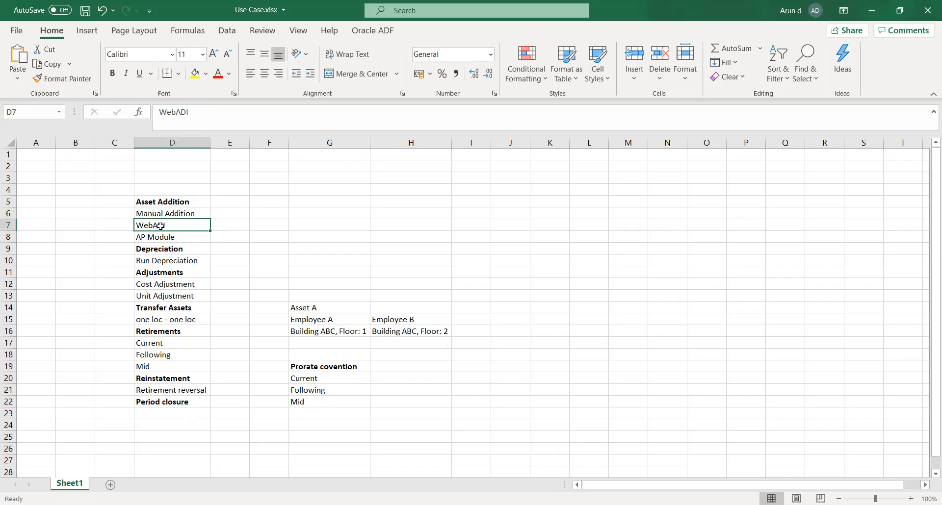
left_click(160, 239)
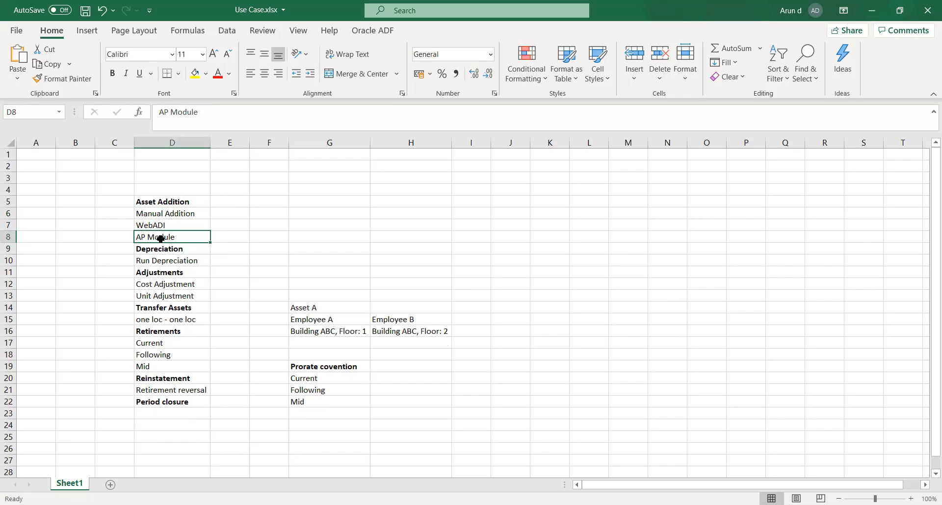
left_click_drag(187, 213, 200, 227)
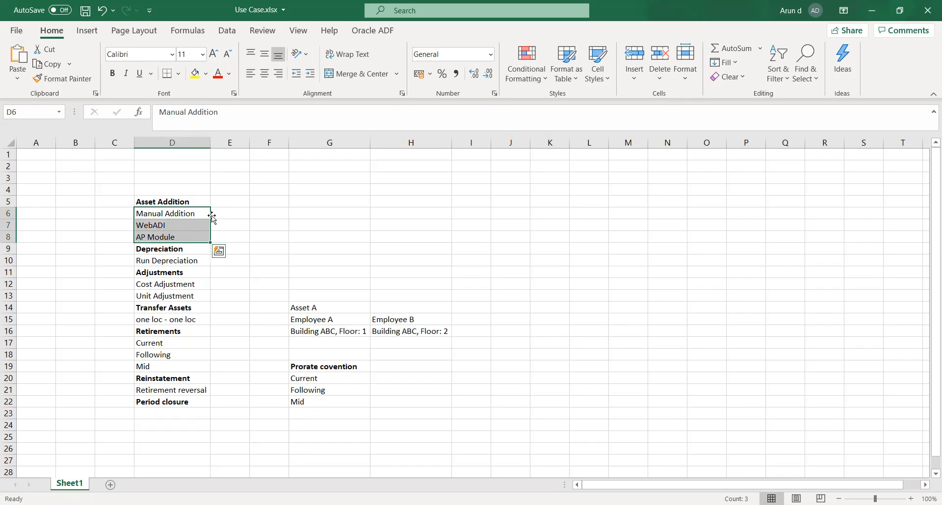
left_click(177, 261)
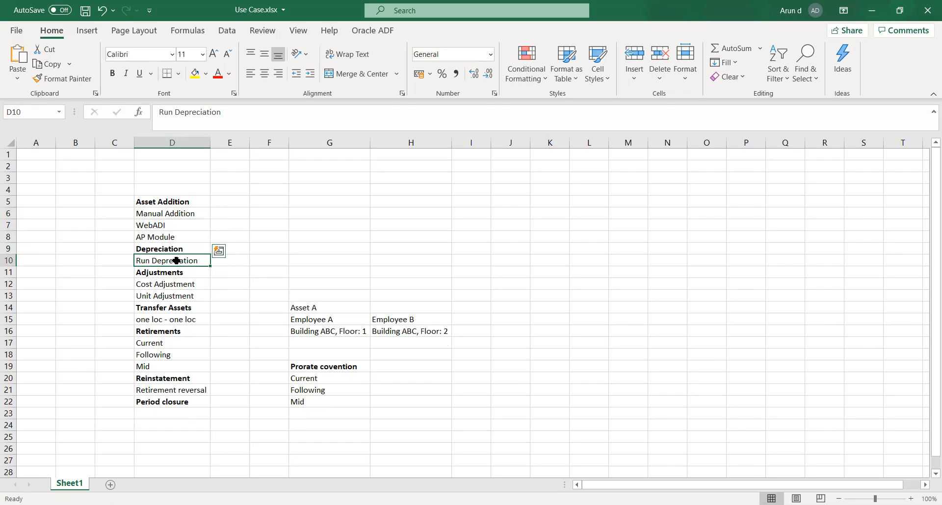
left_click_drag(165, 215, 164, 234)
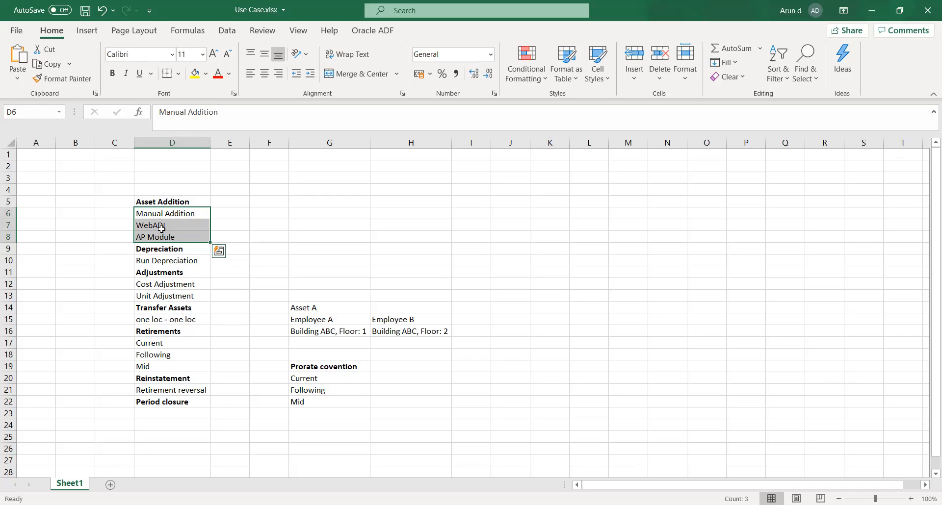
left_click(173, 261)
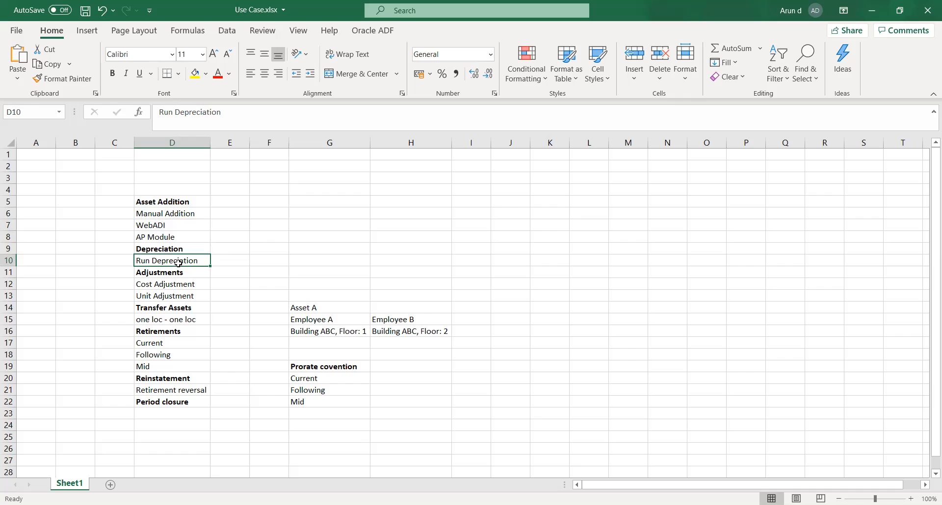
left_click(225, 265)
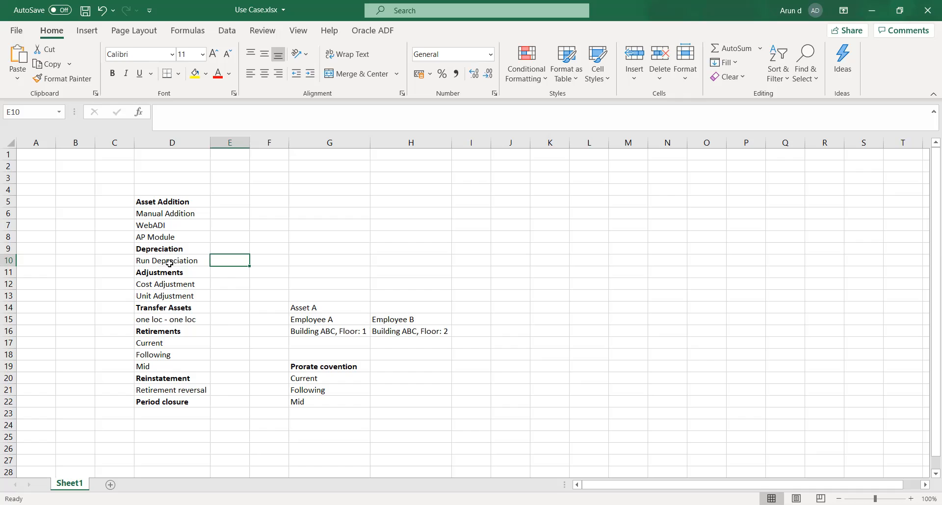
left_click(169, 263)
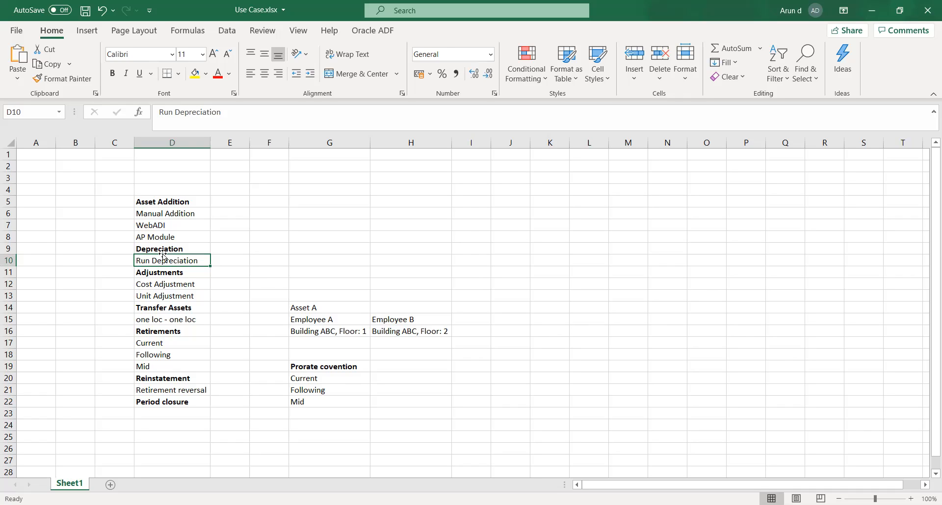
Examine the Adjustments and Transfer Assets entries, including Cost Adjustment and the one loc - one loc transfer.
key("Down")
key("Down")
key("Up")
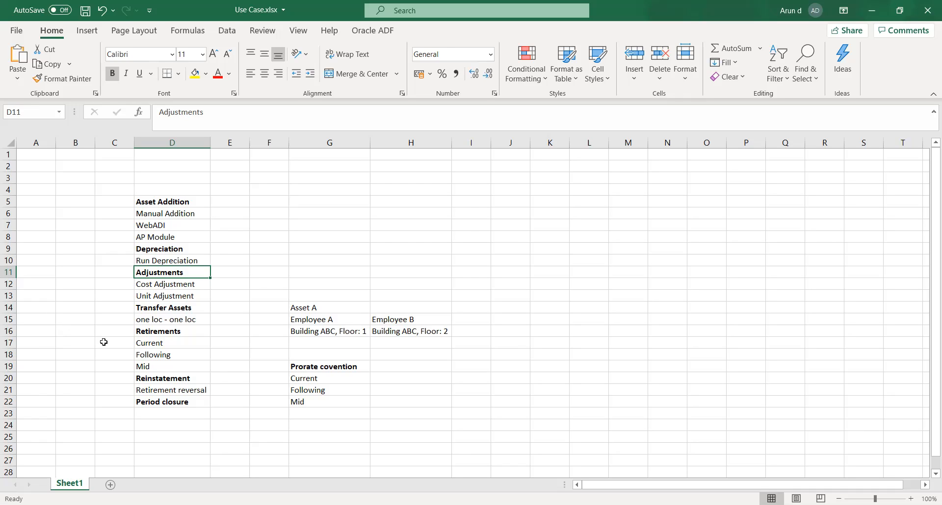
left_click(158, 331)
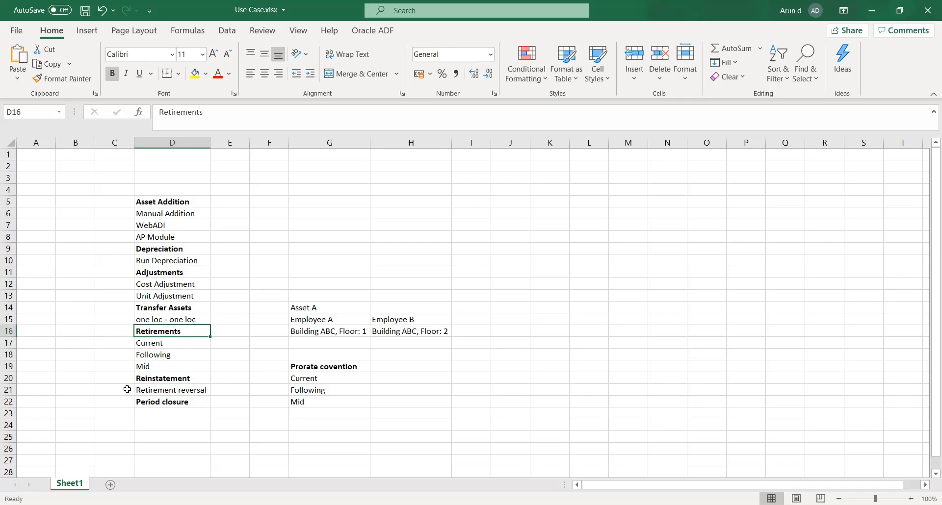
left_click(156, 257)
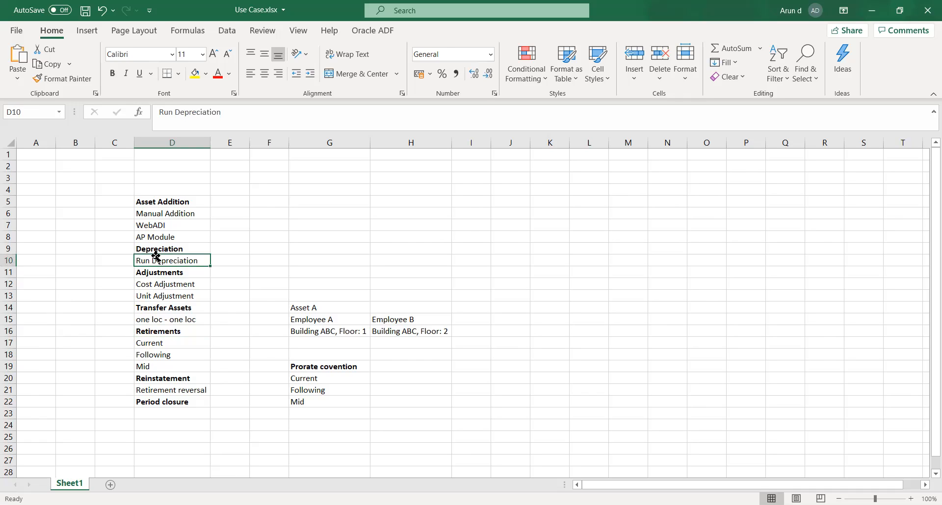
left_click(157, 286)
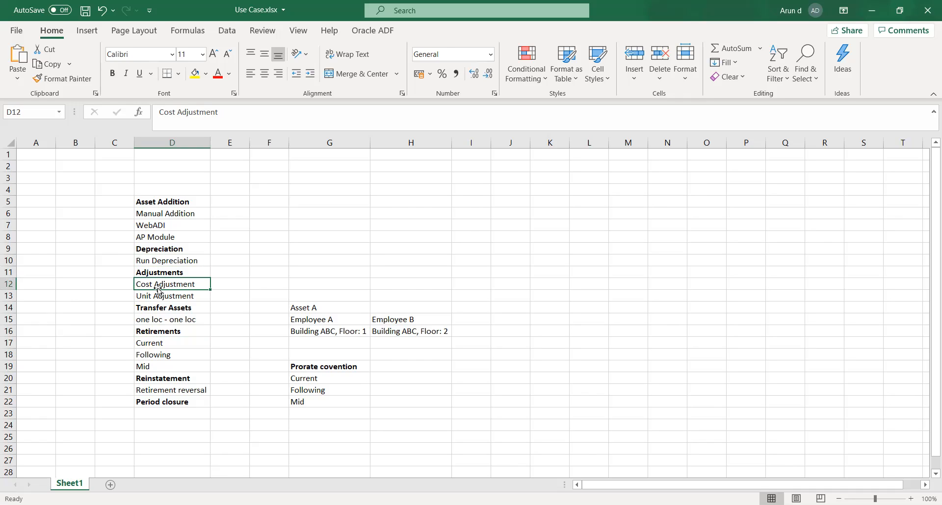
left_click(149, 327)
left_click(153, 319)
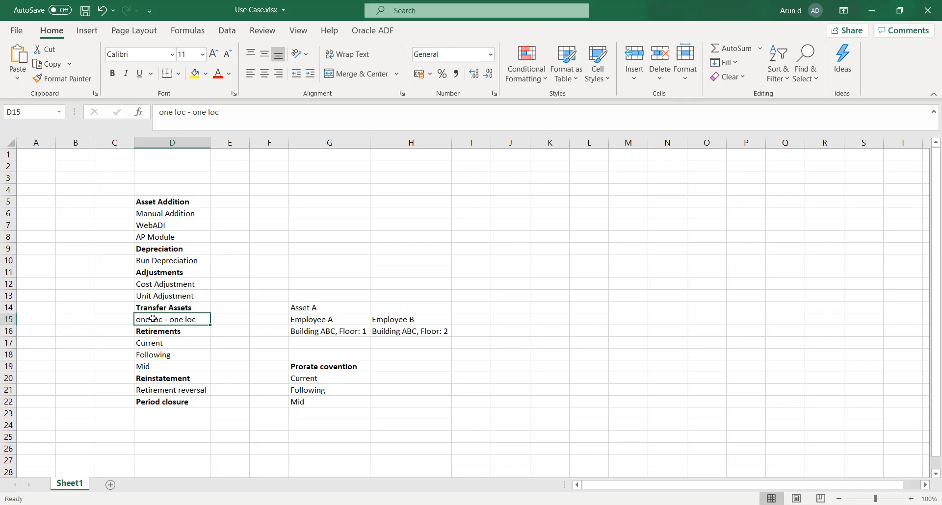
Examine the Current, Following and Mid options under Retirements and the Retirement reversal entry under Reinstatement.
left_click(151, 344)
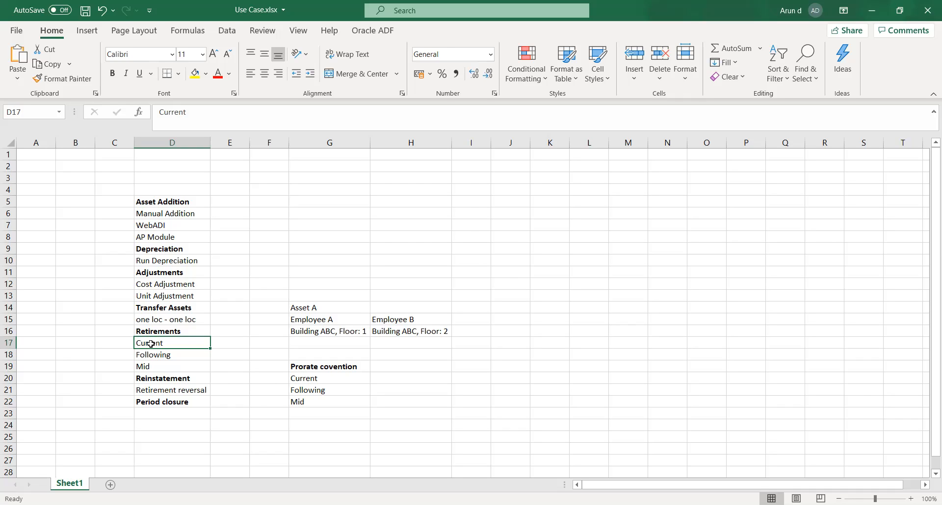
left_click(164, 363)
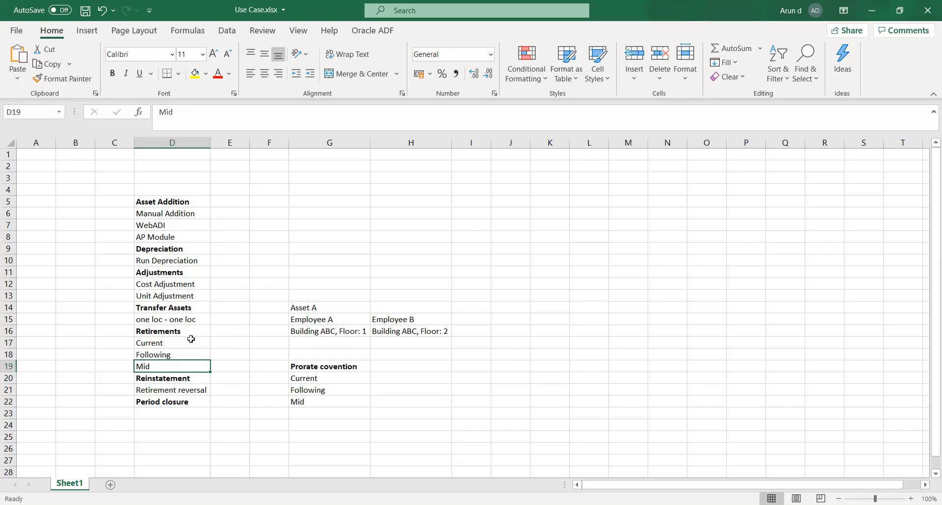
left_click(173, 341)
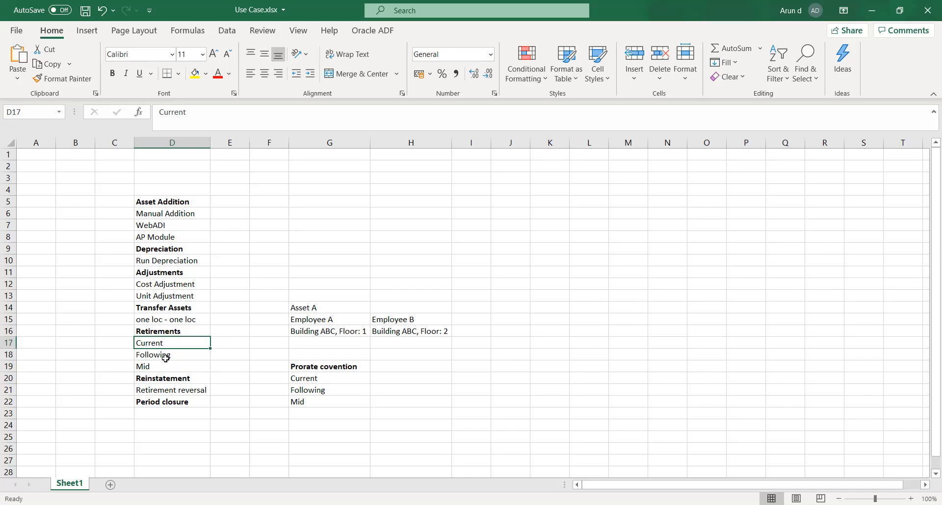
left_click(162, 355)
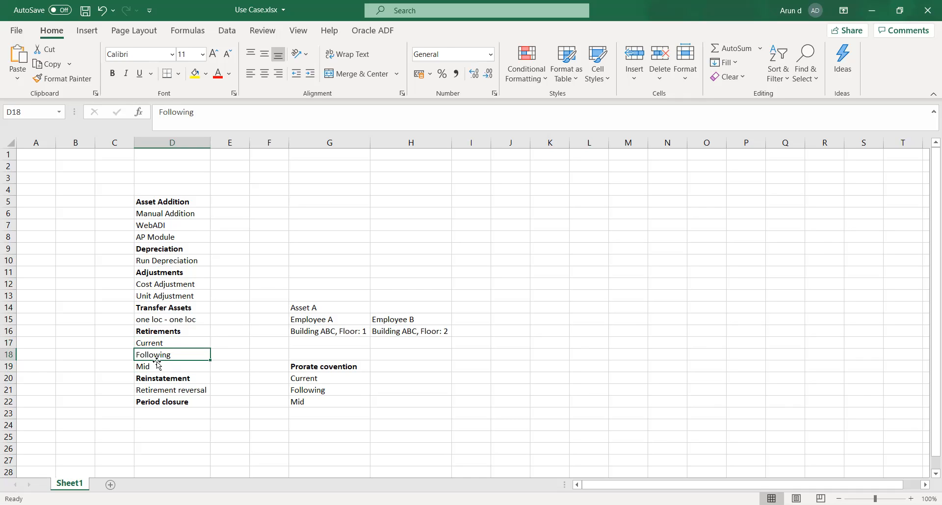
left_click(155, 366)
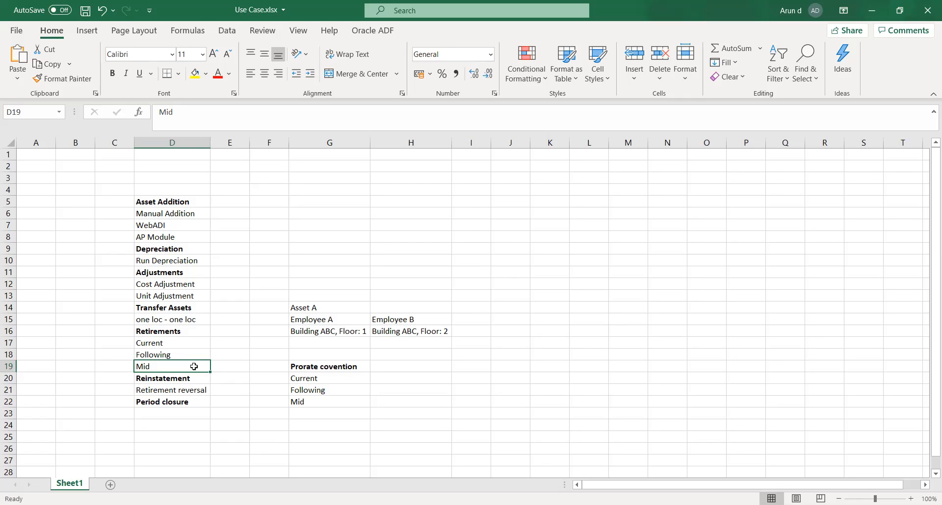
left_click(171, 356)
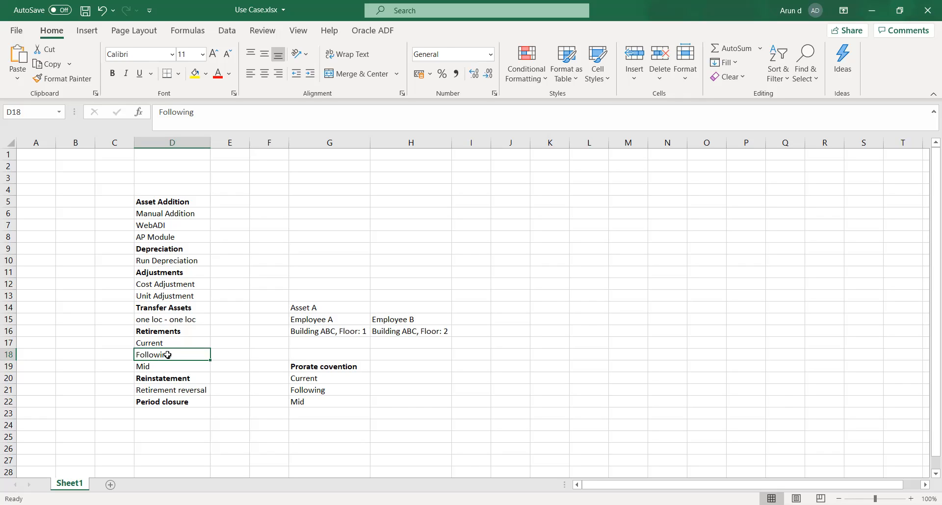
left_click(151, 342)
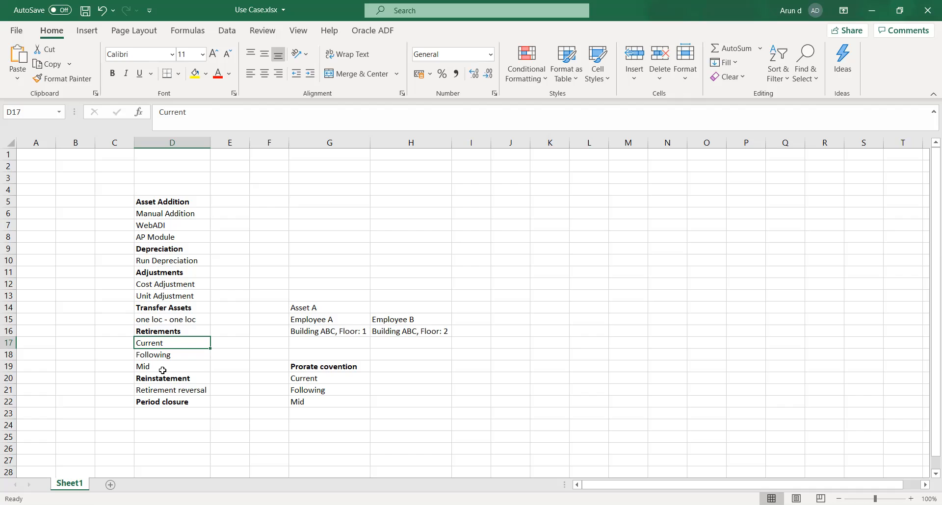
left_click(165, 389)
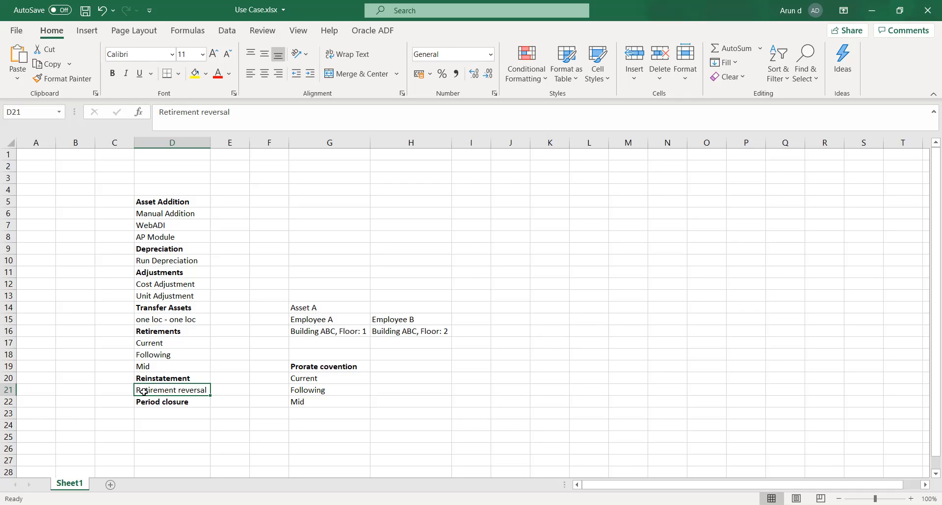
left_click(117, 342)
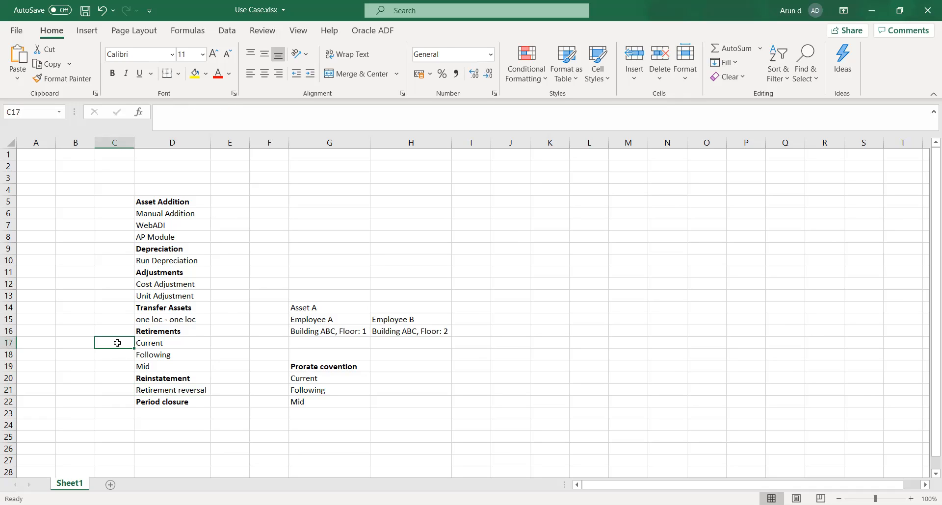
Review the Period closure, Manual Addition and Run Depreciation entries in the use case list.
left_click(201, 405)
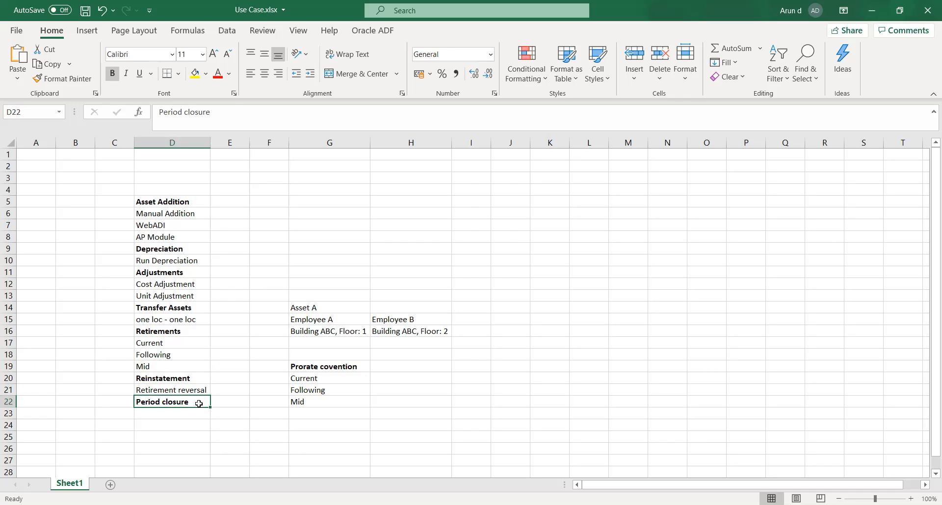
left_click(213, 218)
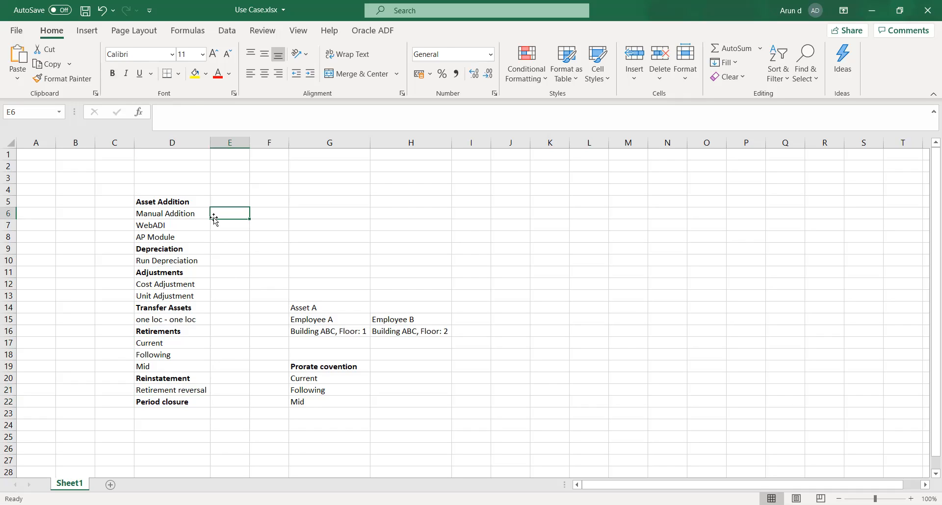
left_click(169, 260)
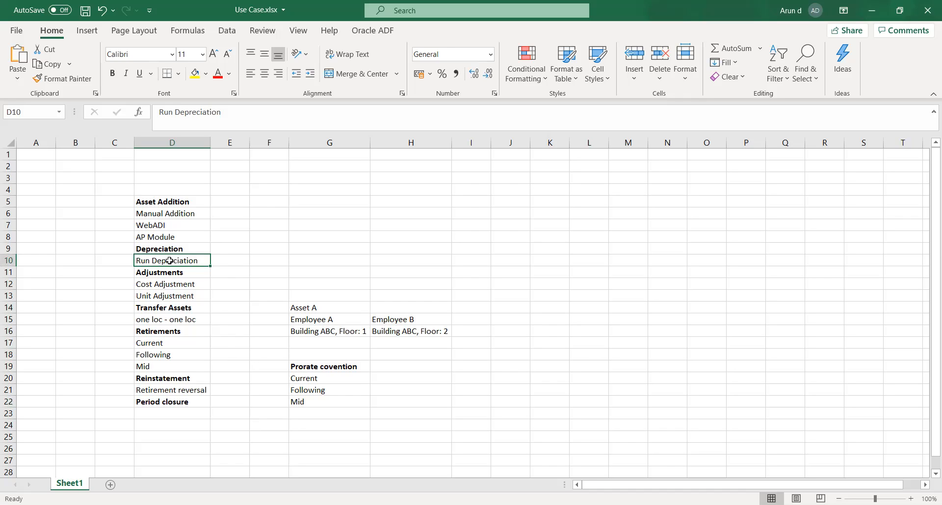
left_click(179, 403)
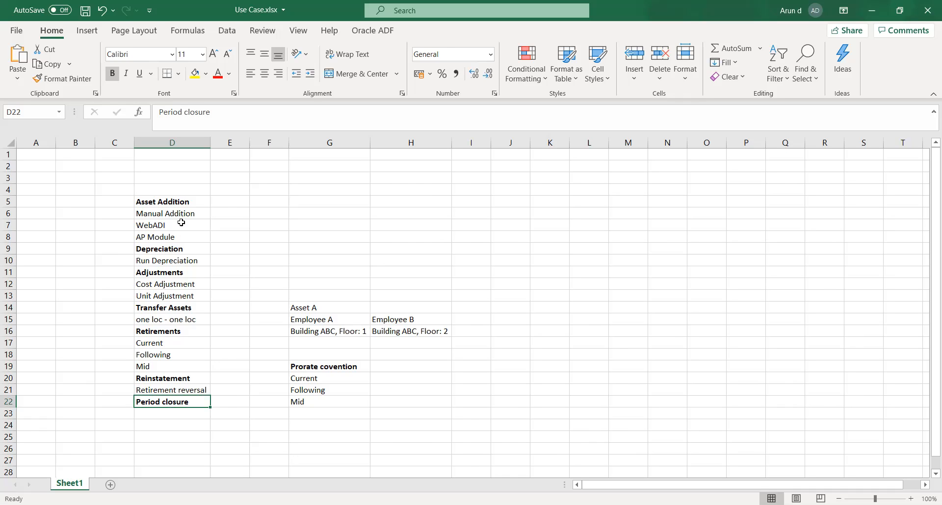
left_click(240, 218)
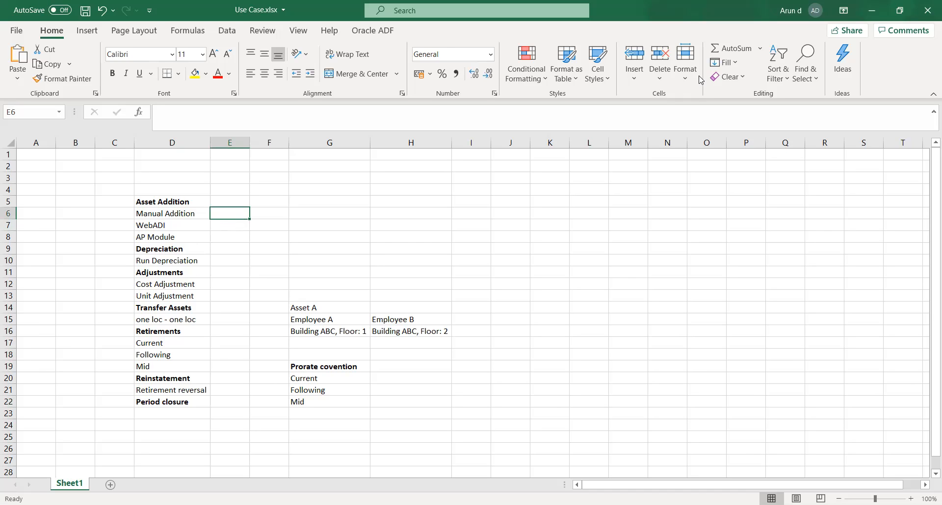
left_click(175, 260)
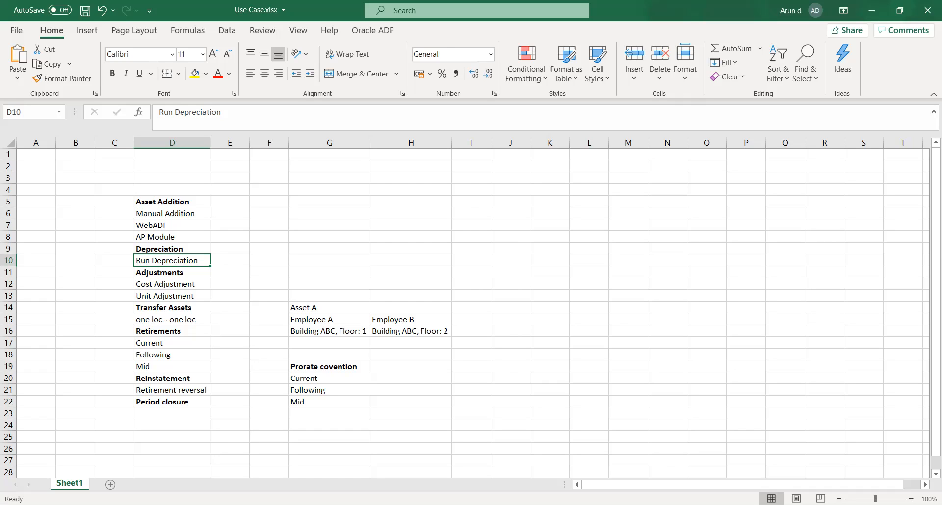
key("alt+Tab")
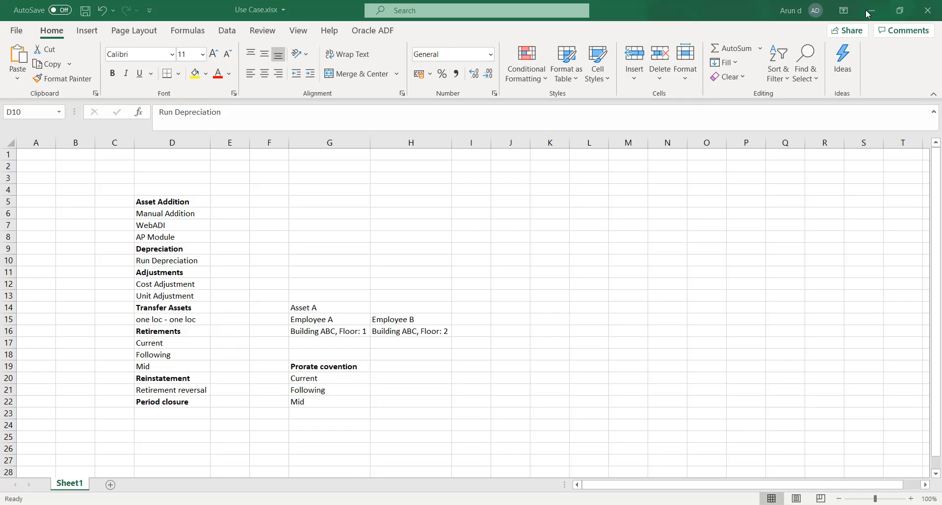
left_click(156, 260)
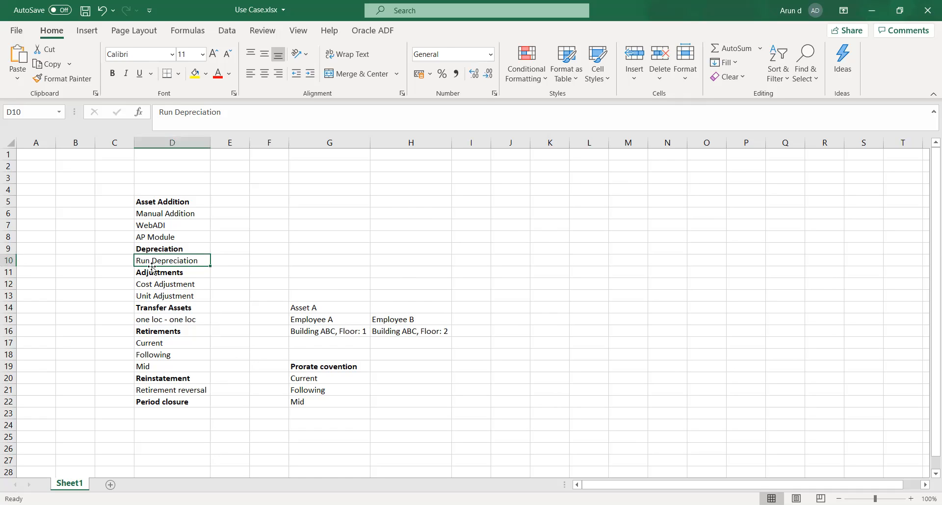
left_click(232, 262)
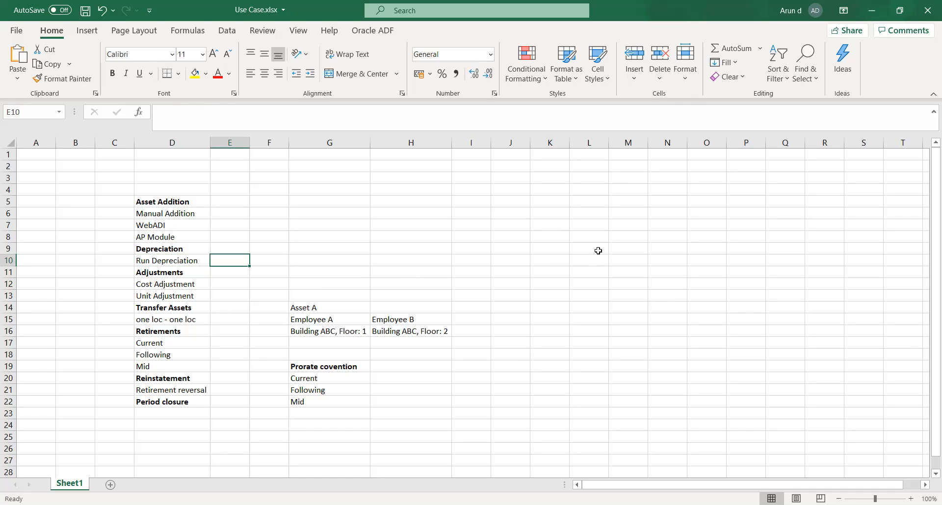
Start a depreciation example with "Asset: Laptop" in K7 and the date 01-Jan-2020 in K8.
left_click(549, 227)
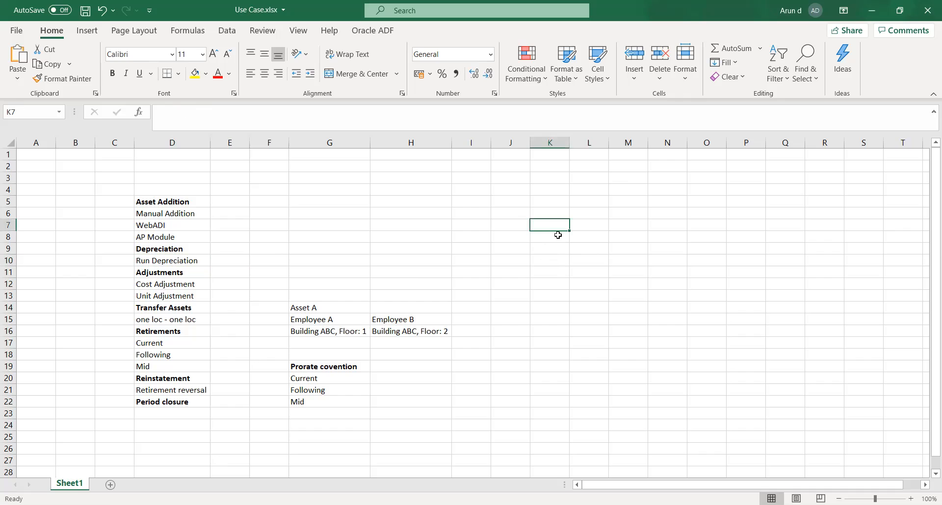
type("Ass")
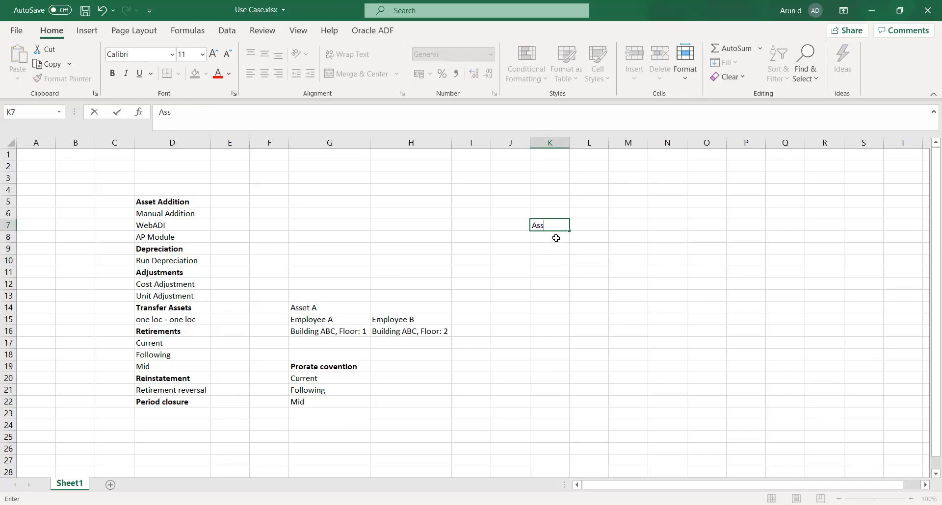
type("et: Laptop")
key("Return")
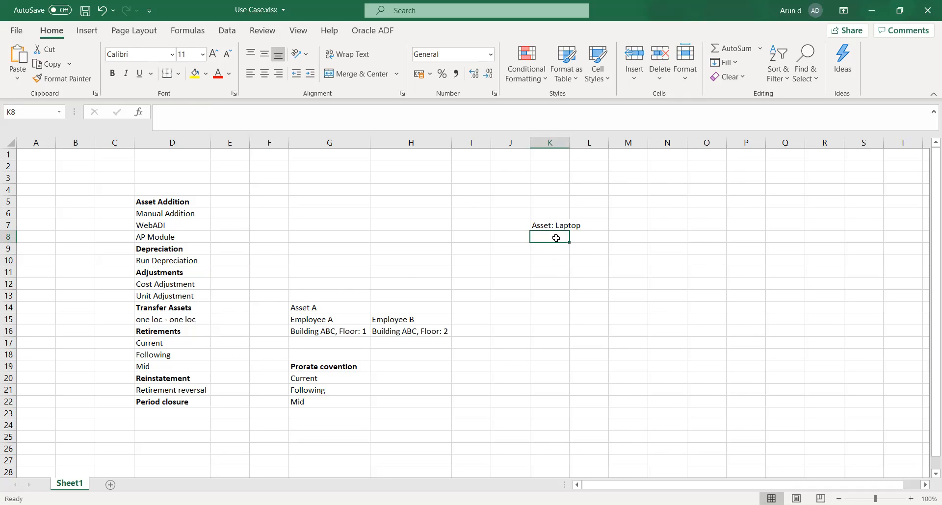
type("01-J")
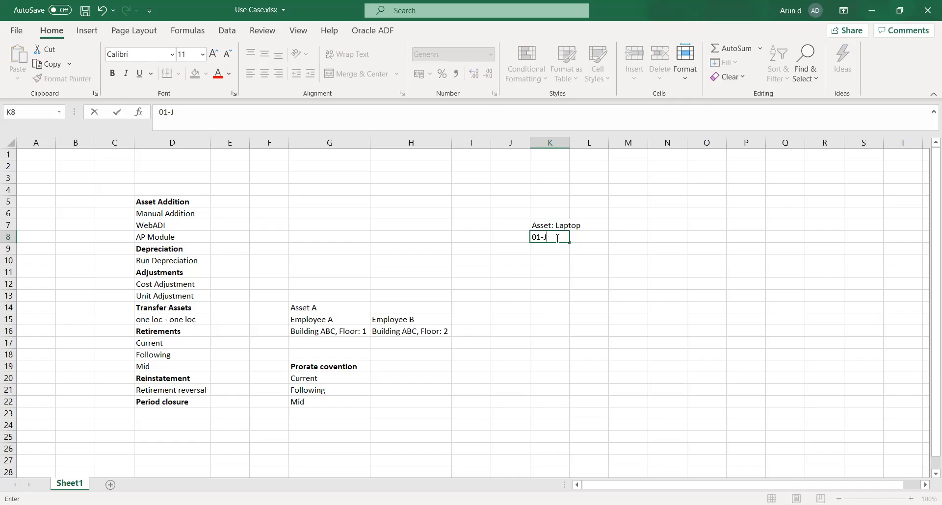
type("an-2020")
key("Return")
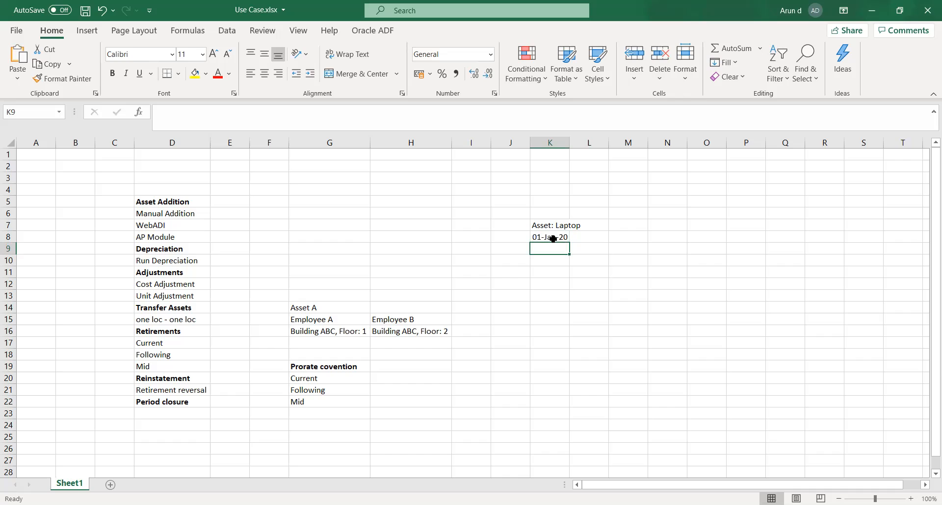
Enter "Depreciation: STL" in K9 and widen column K to fit the text.
type("Depre")
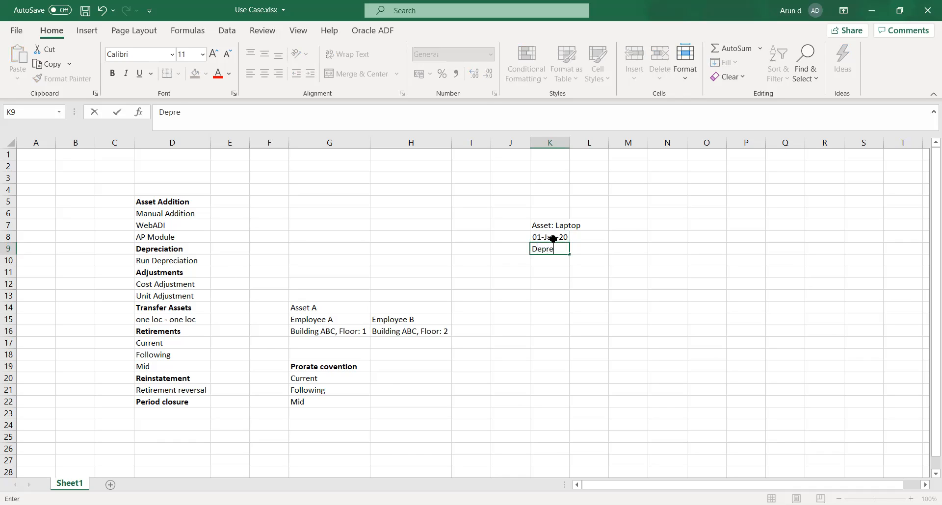
type("ciation: STL")
key("Tab")
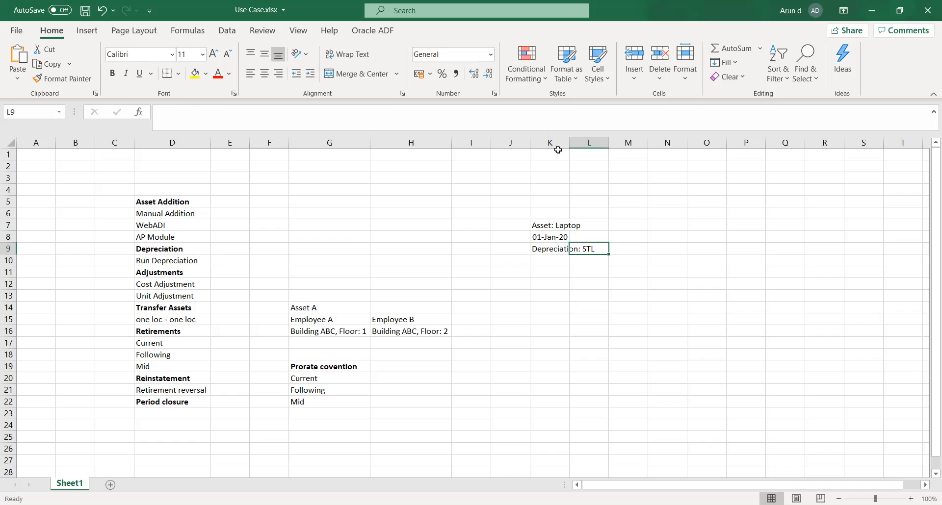
left_click_drag(569, 142, 598, 145)
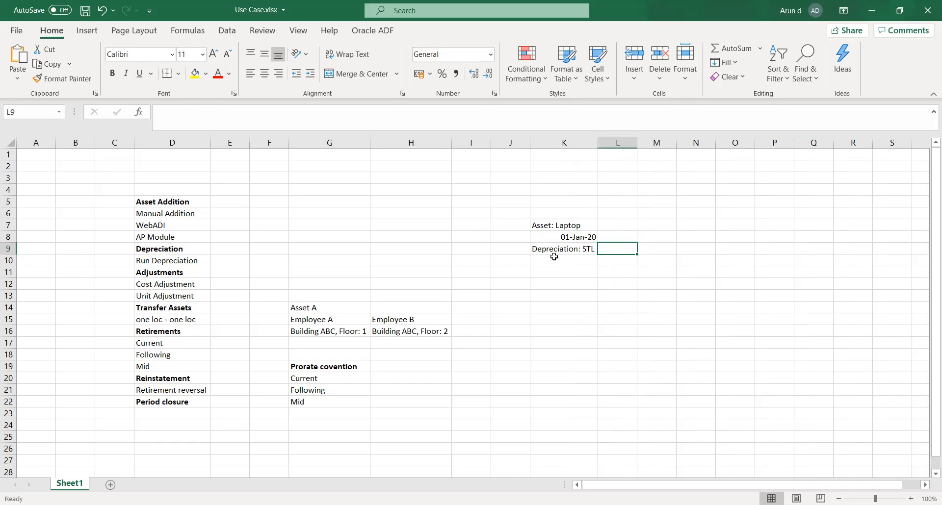
Enter 10% in K10 and 1,00,000 in K11 for the laptop example, and save the workbook.
left_click(553, 258)
type("10%")
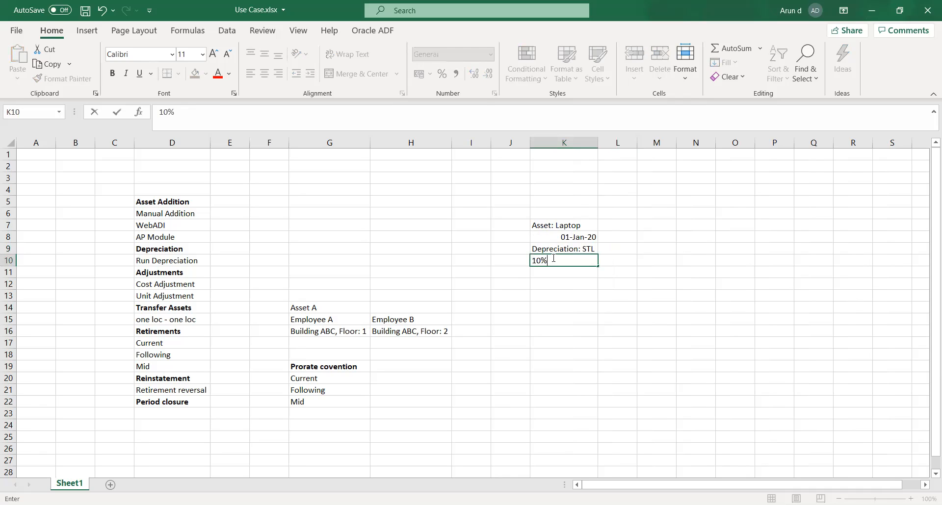
key("Tab")
key("Down")
key("Left")
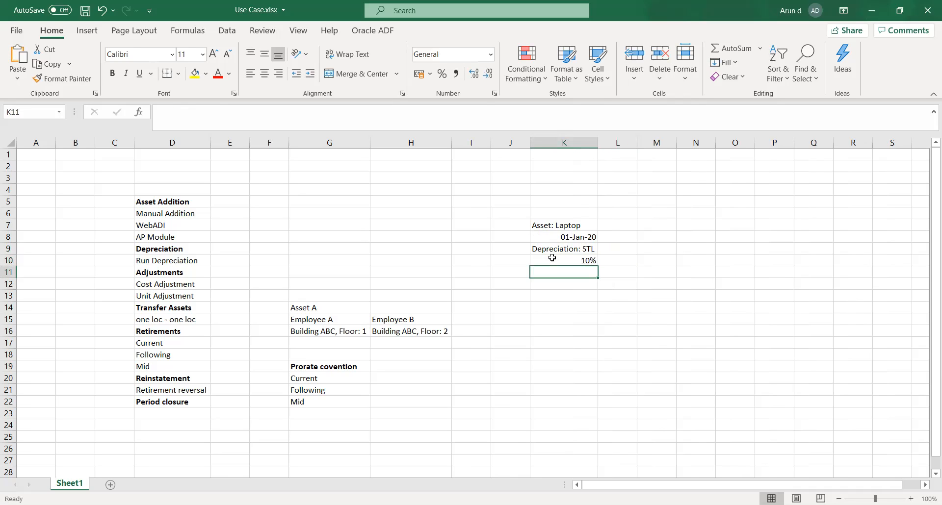
type("1,")
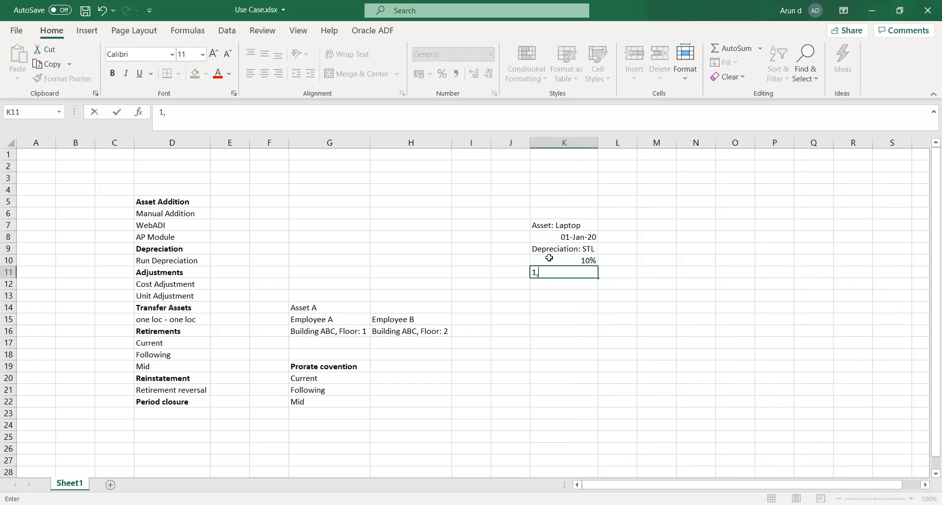
type("00,000")
key("Return")
key("Right")
key("Right")
key("Up")
key("Up")
key("Up")
key("Up")
key("Up")
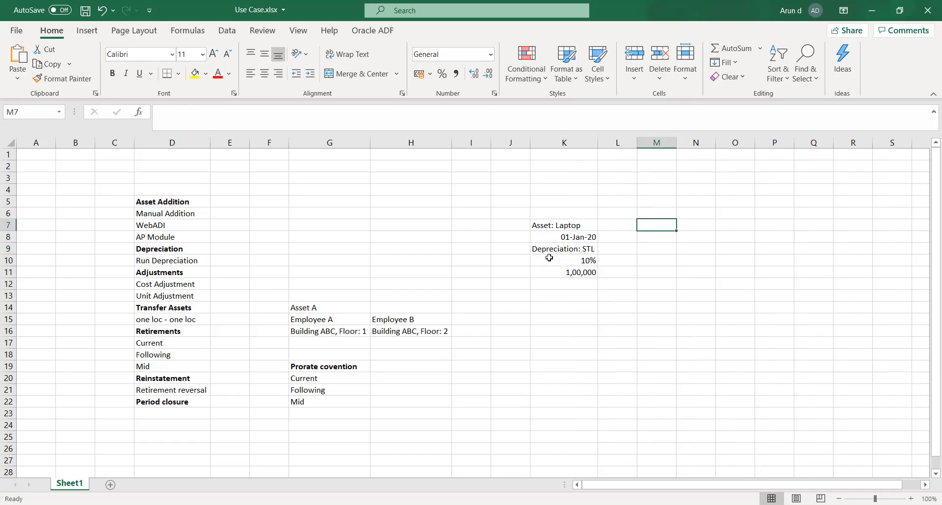
key("ctrl+s")
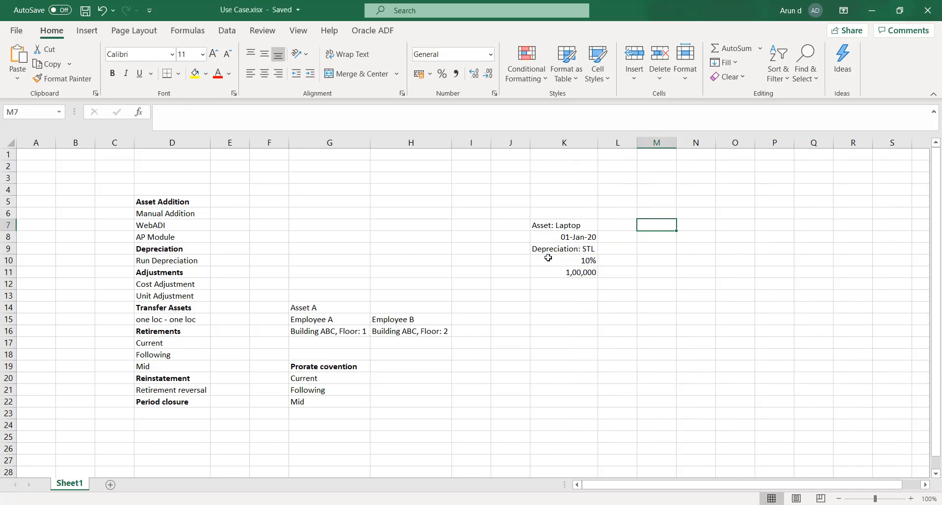
Label M7 "Current cost" and enter 1,00,000 beside it in N7.
type("C")
key("BackSpace")
type("C")
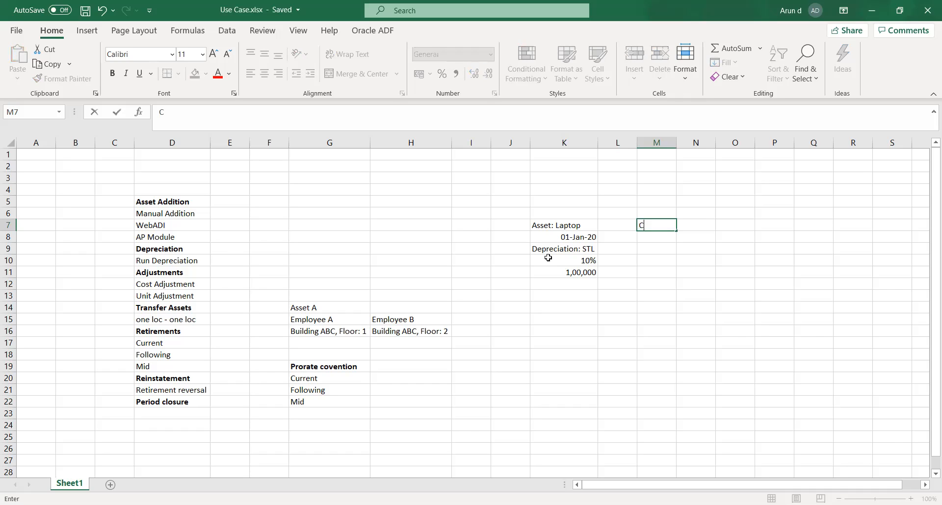
type("urrent cost")
key("Tab")
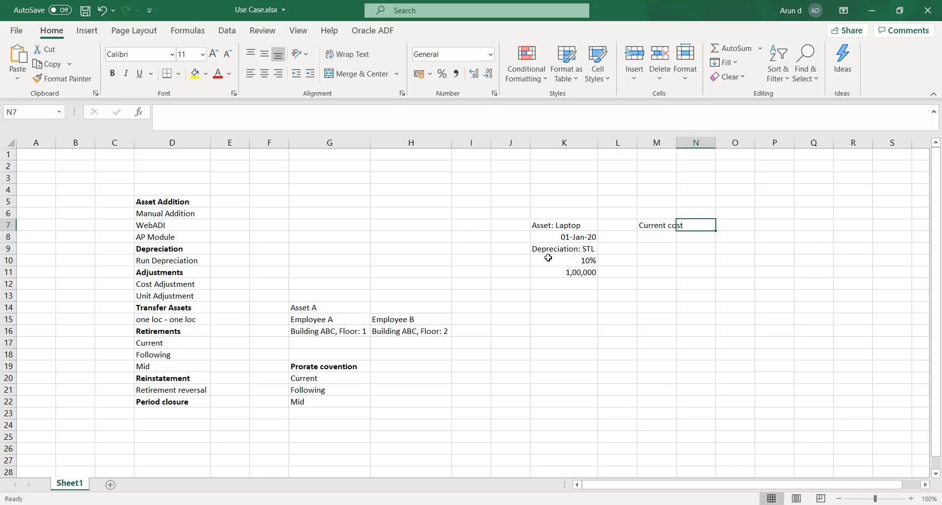
type("1,00,000")
key("Tab")
Label M6 "Original cost" with 1,00,000 in N6, and fit column M's width to its labels.
key("Left")
key("Left")
key("Left")
key("Down")
key("Down")
key("Down")
key("Left")
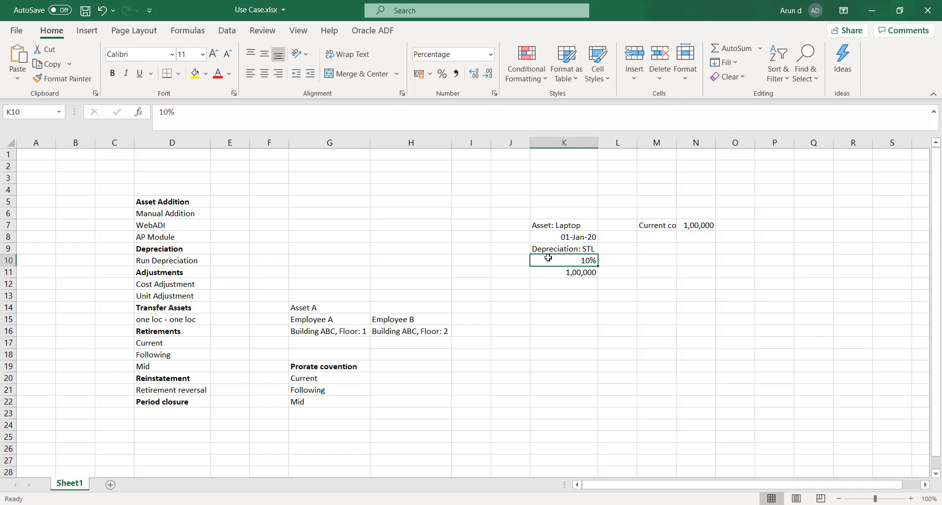
key("Up")
key("Up")
key("Up")
key("Up")
key("Right")
key("Right")
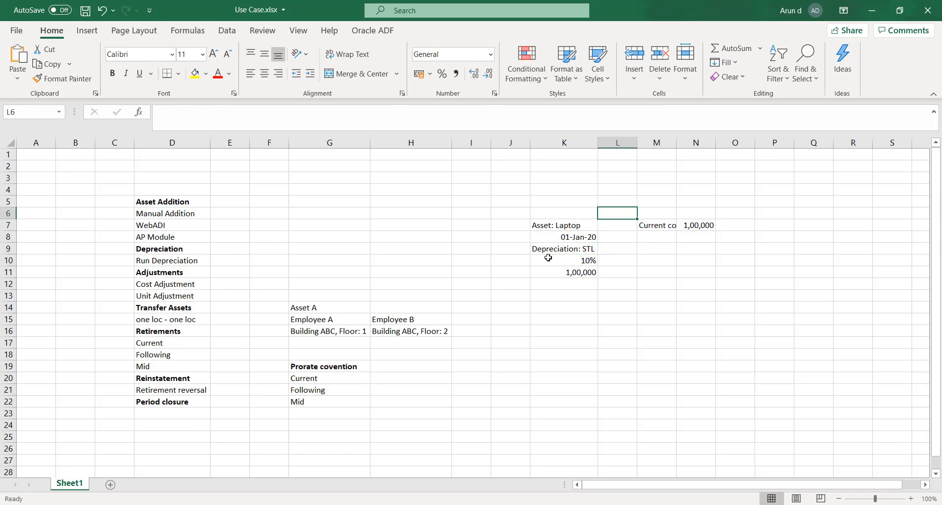
type("Origi")
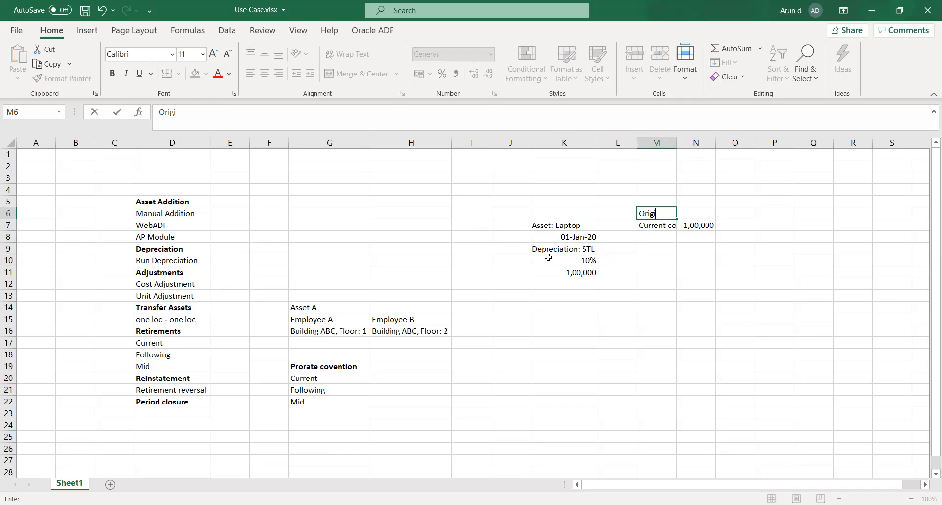
type("nal cost")
key("Tab")
type("1,")
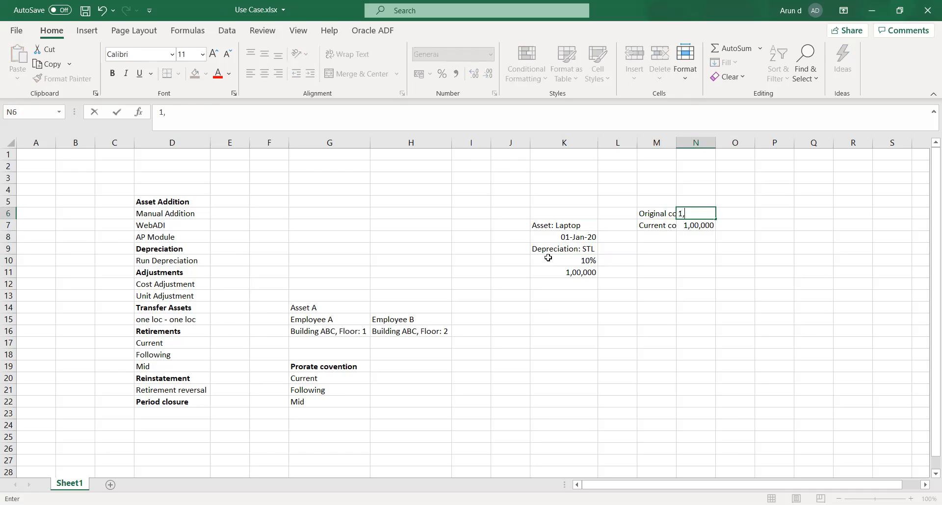
type("00,000")
key("Tab")
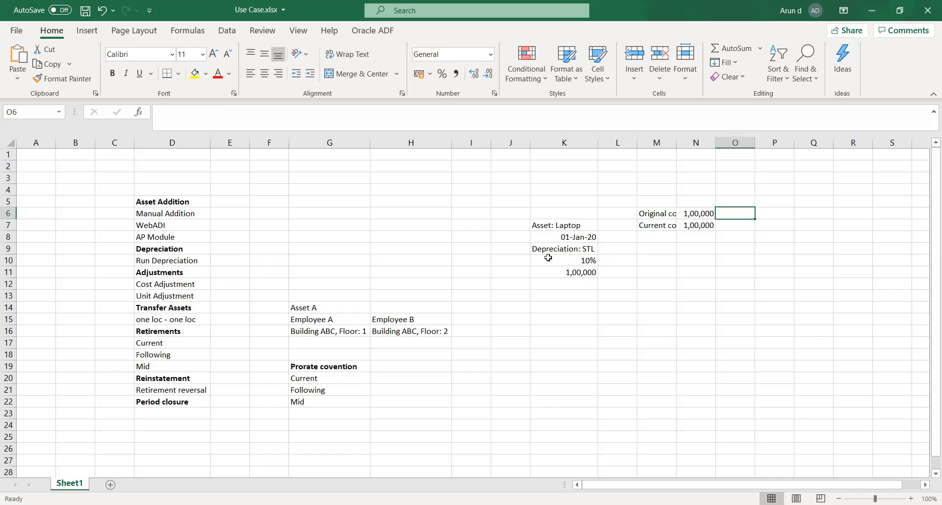
double_click(677, 143)
left_click(647, 269)
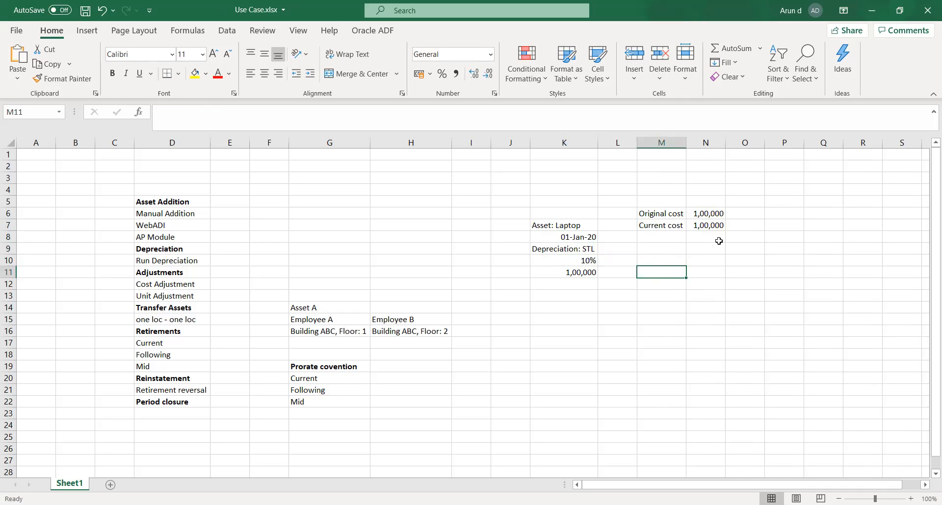
Enter 10,000 in O7, beside the Current cost amount.
left_click(750, 228)
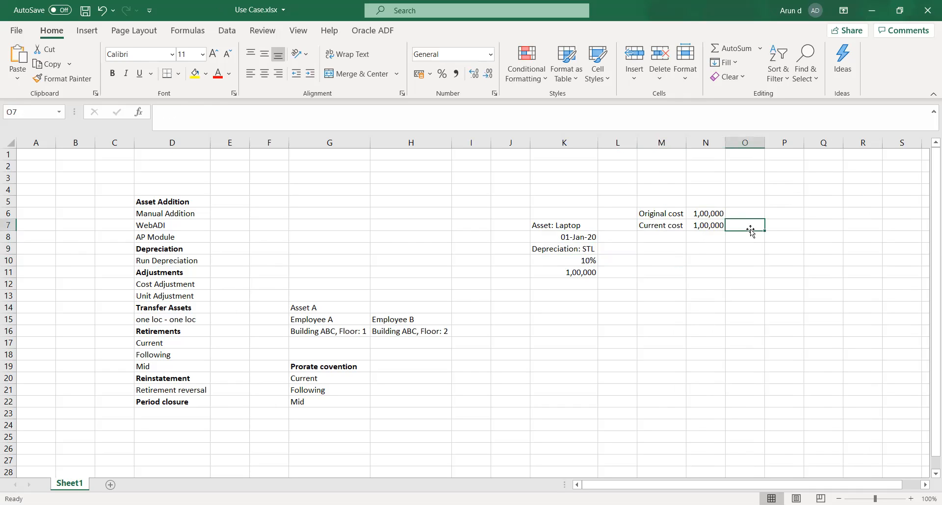
type("10,000")
key("Tab")
key("Return")
Add a Jan row with "Jan" in M9 and 10,000 in O9, leaving N9 empty.
key("Left")
key("Down")
key("Left")
type("Jan")
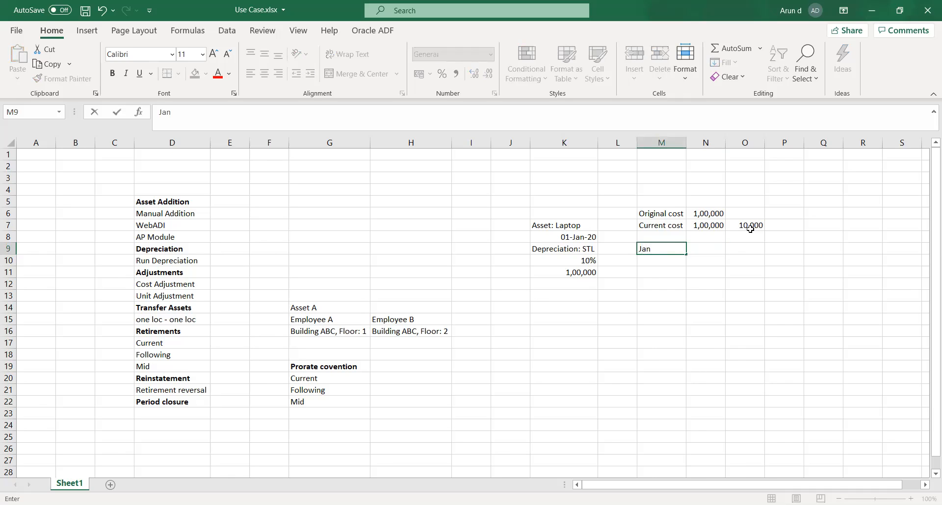
key("Right")
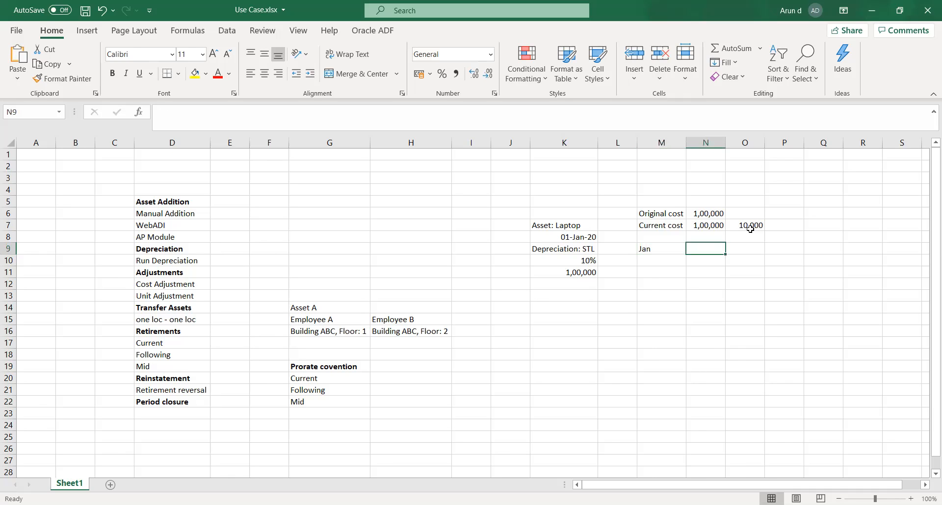
type("10,00")
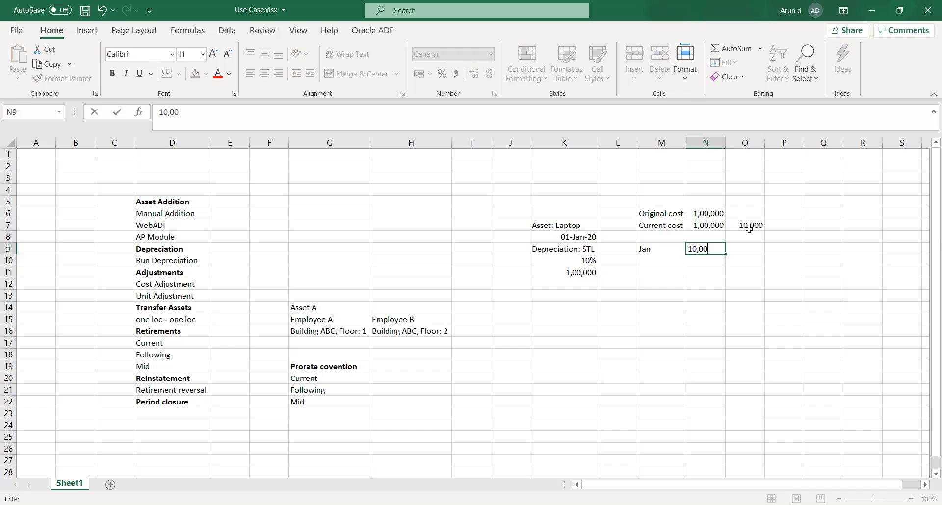
key("BackSpace")
key("BackSpace")
key("BackSpace")
key("BackSpace")
key("BackSpace")
key("Right")
type("10,000")
key("Right")
key("Left")
key("Left")
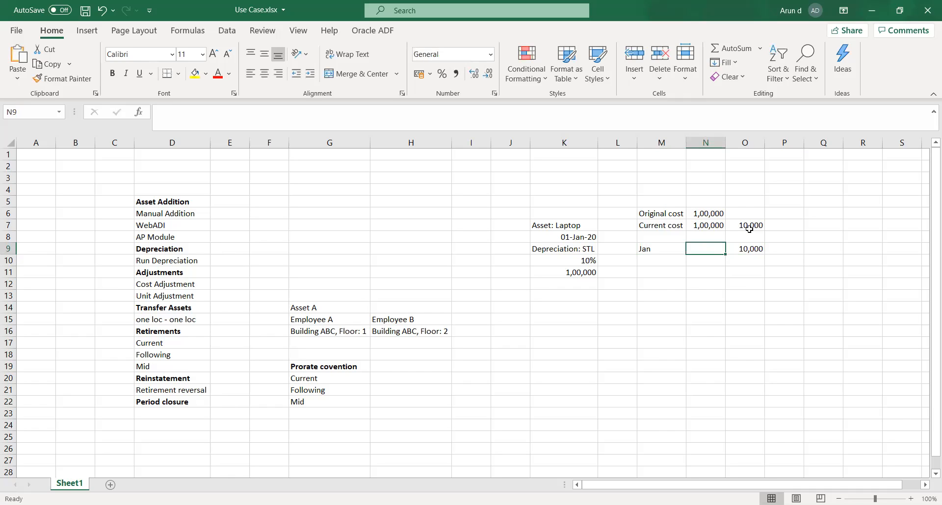
Complete the Jan row by entering 90,000 in N9.
type("90,000")
key("Return")
key("Left")
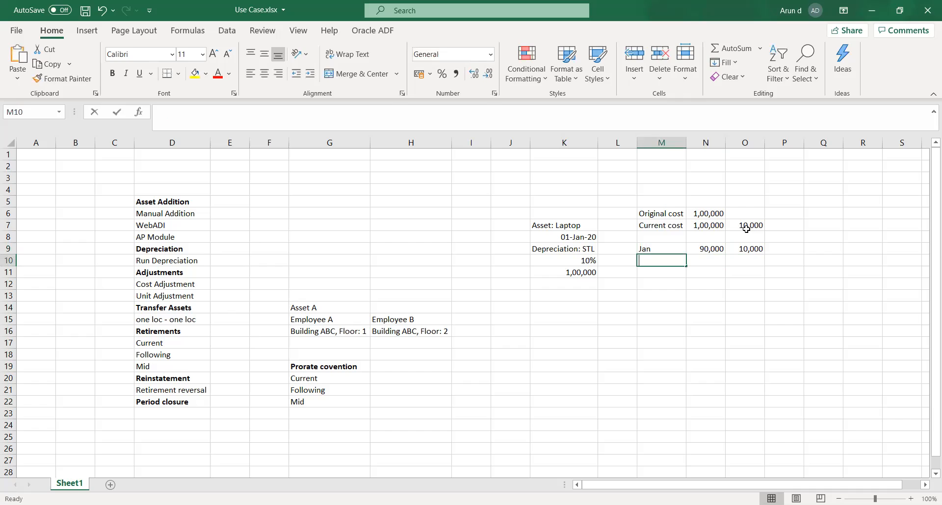
Add a Feb row with "Feb" in M10, 80,000 in N10 and 10,000 in O10.
type("Feb")
key("Tab")
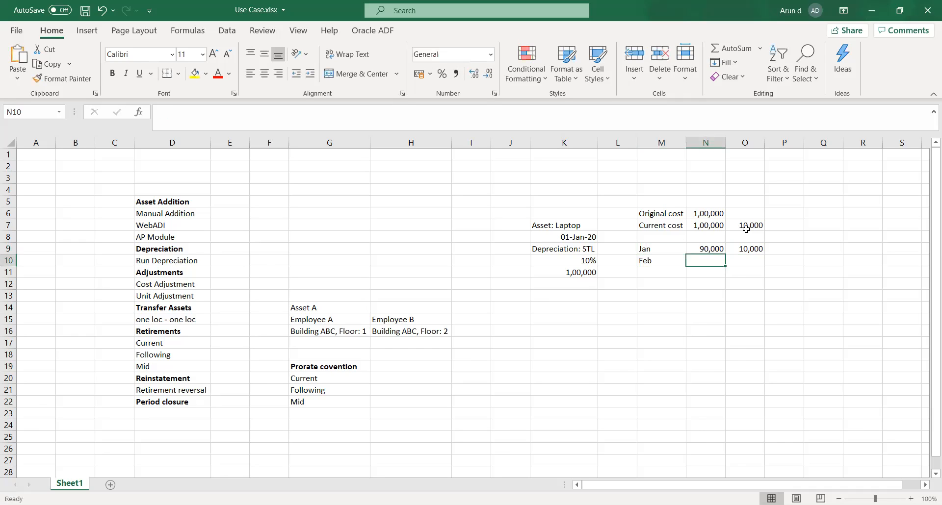
type("80,000")
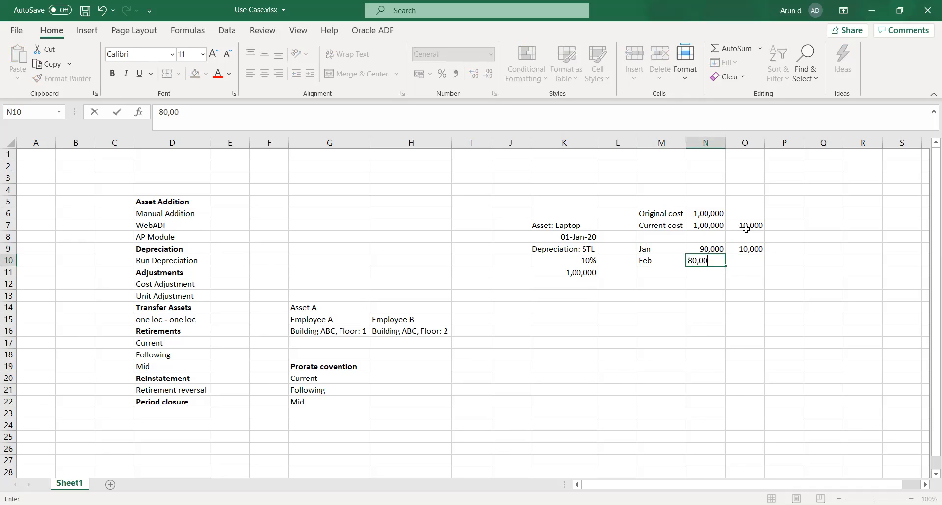
key("Tab")
type("10,000")
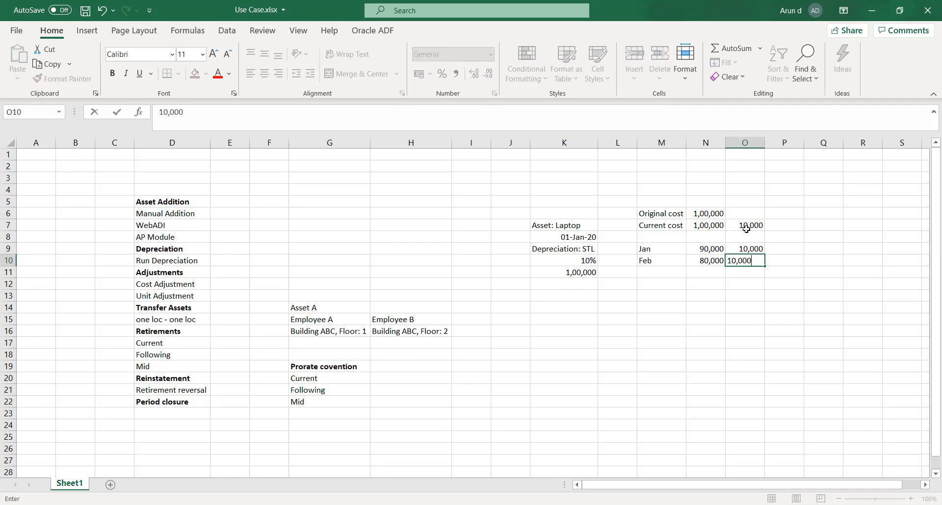
key("Tab")
key("Down")
key("Left")
key("Left")
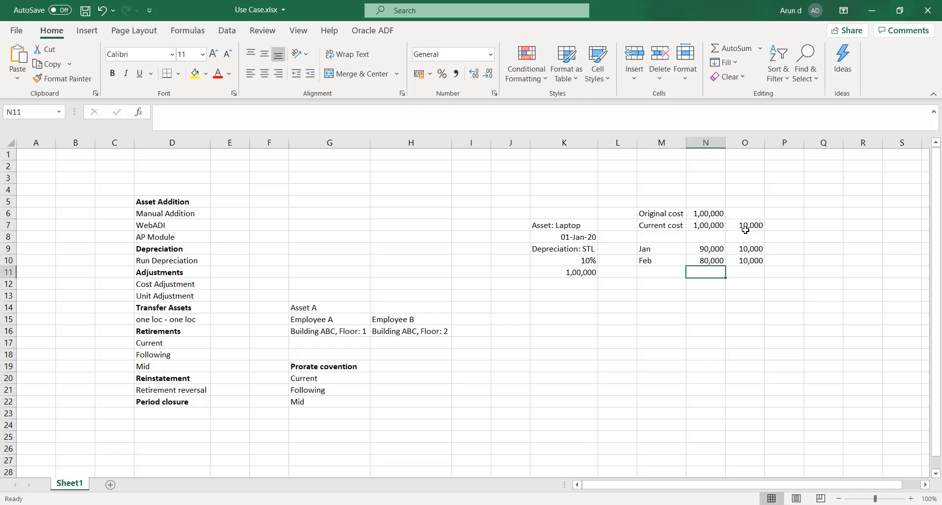
key("Left")
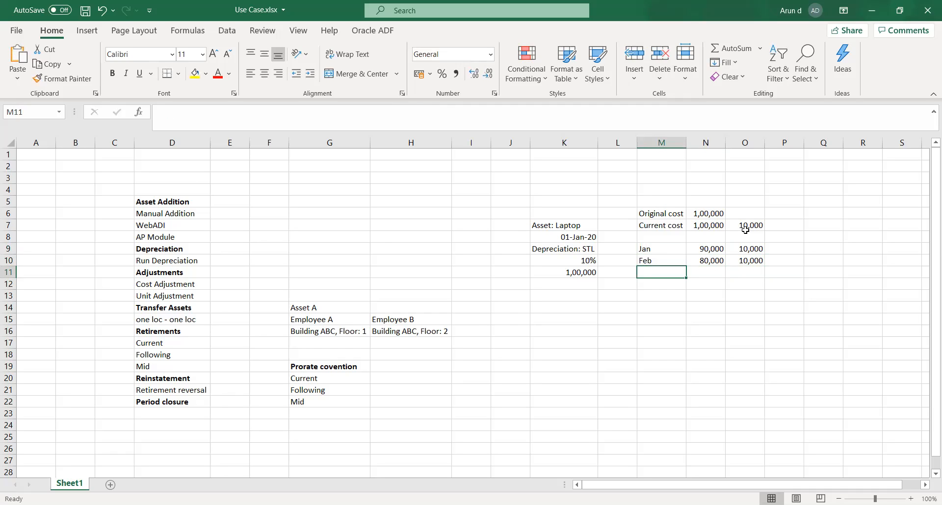
key("Right")
key("Left")
Enter the heading "STL" in K5, above the laptop asset details.
left_click(585, 250)
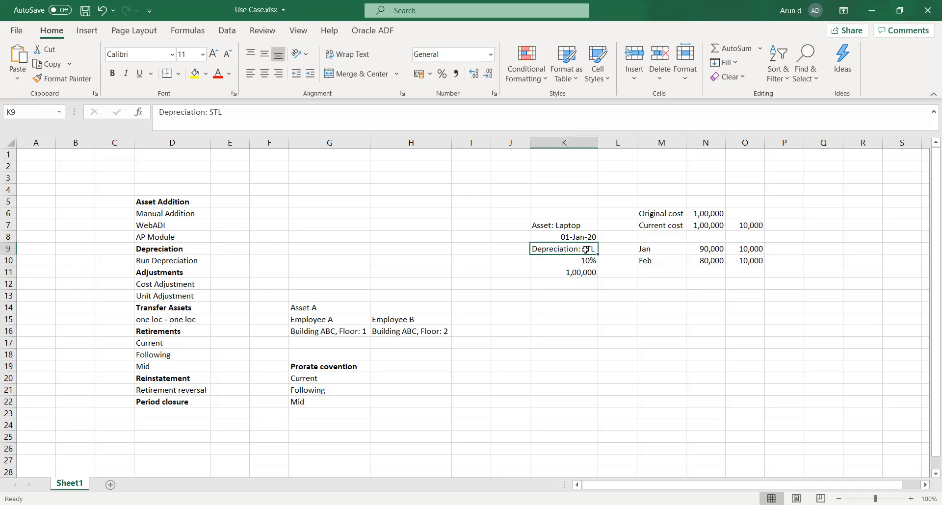
left_click(580, 265)
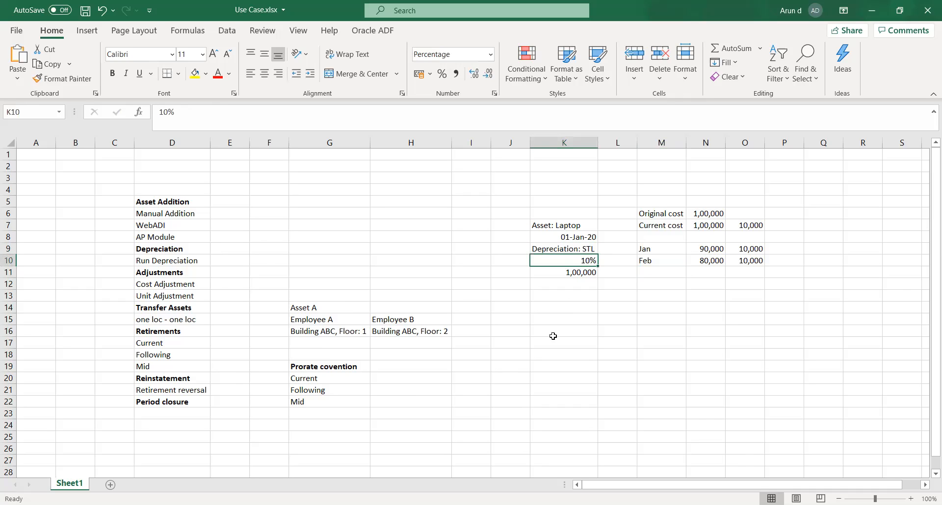
left_click(563, 205)
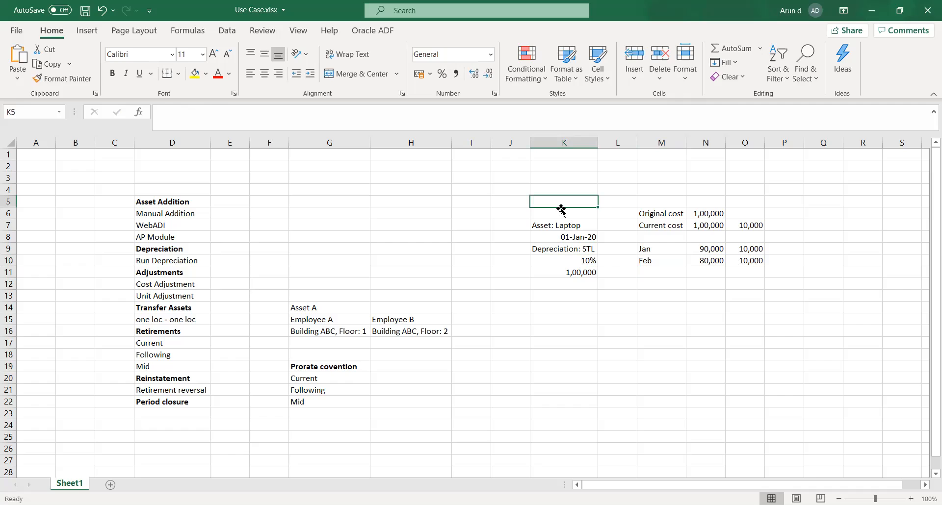
type("STL")
key("Tab")
Enter the heading "WDV" in K14, below the straight-line example.
key("Down")
key("Down")
key("Down")
key("Down")
key("Down")
key("Down")
key("Down")
key("Down")
key("Down")
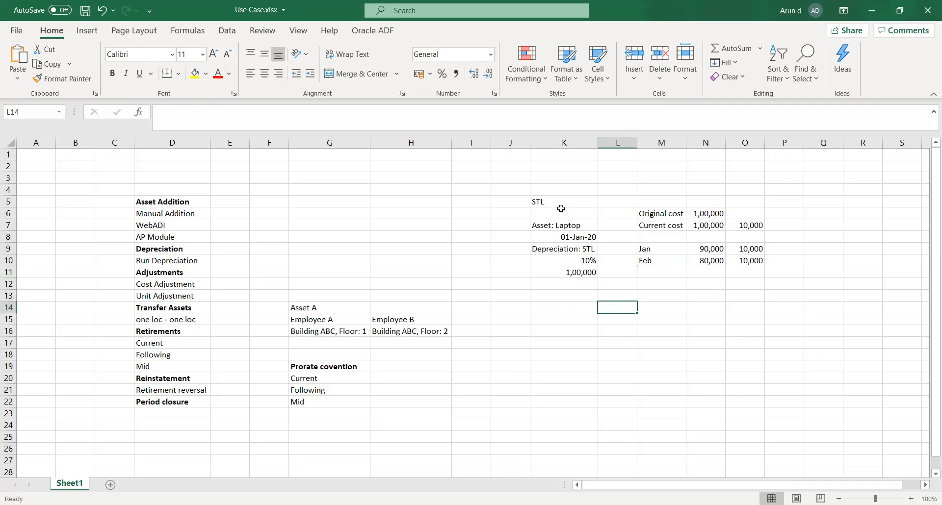
key("Left")
type("WDV")
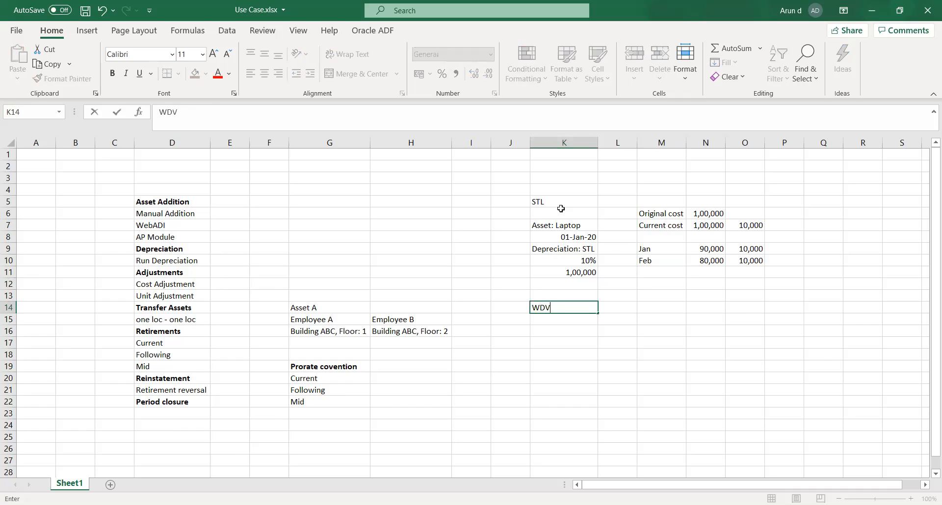
key("Tab")
Copy the laptop details in K7:K11 to K16:K20 under the WDV heading, and save the workbook.
key("Down")
key("Left")
key("Up")
key("Up")
key("Up")
key("Up")
key("Up")
key("Up")
key("Up")
key("Up")
key("shift+Down")
key("shift+Down")
key("shift+Down")
key("shift+Down")
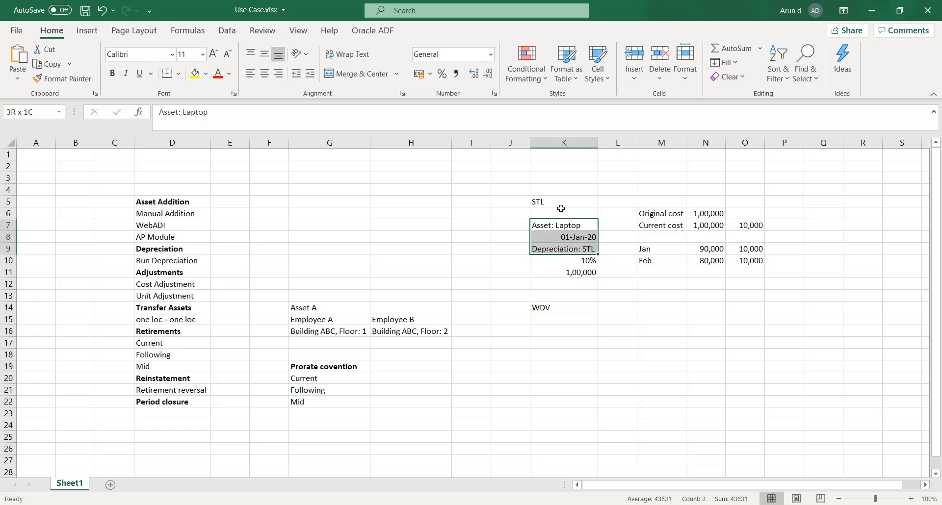
key("ctrl+c")
key("Down")
key("Down")
key("Down")
key("Down")
key("Down")
key("Down")
key("Down")
key("Down")
key("Down")
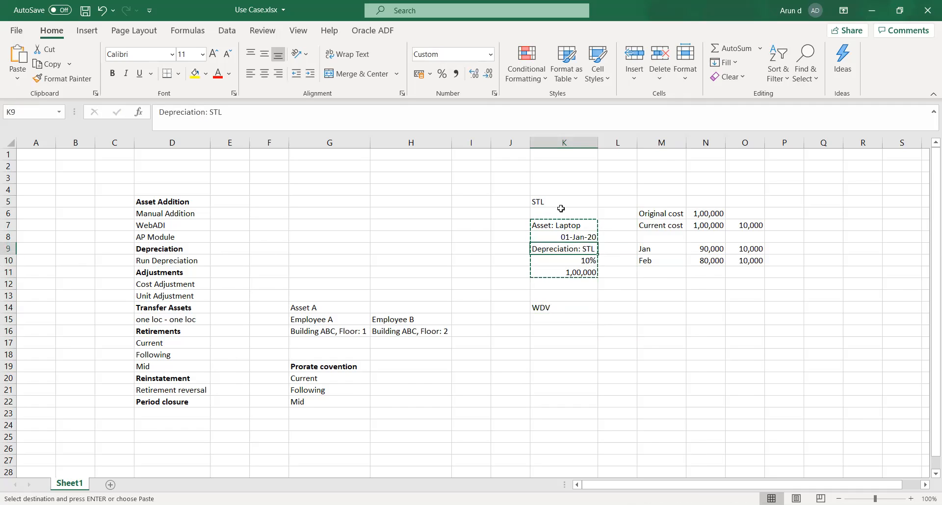
key("ctrl+v")
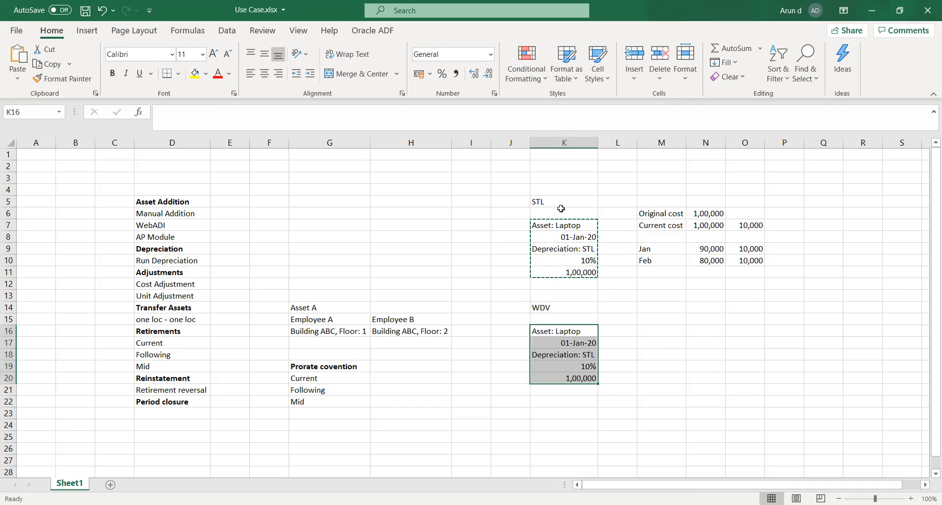
key("ctrl+s")
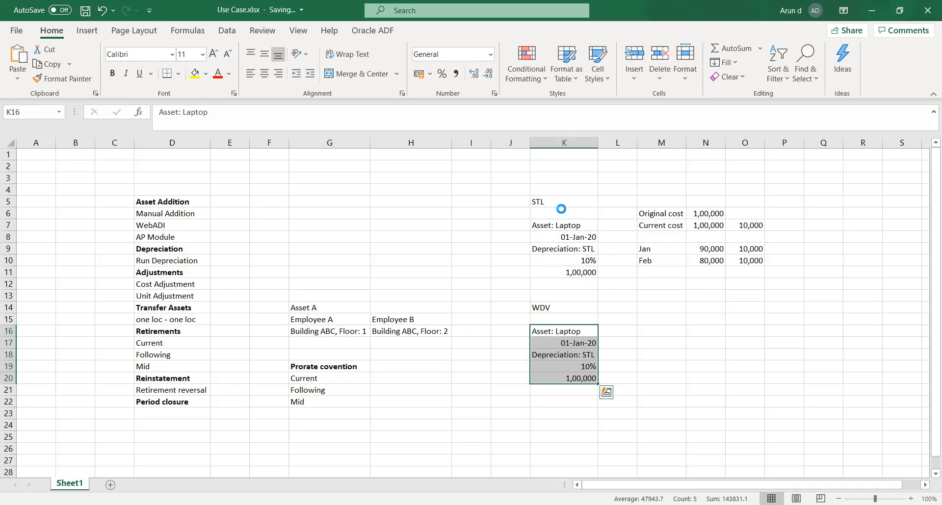
Copy the Original cost and Current cost rows in M6:O7 to M16:O17 for the WDV example.
key("Right")
key("Right")
key("Up")
key("Up")
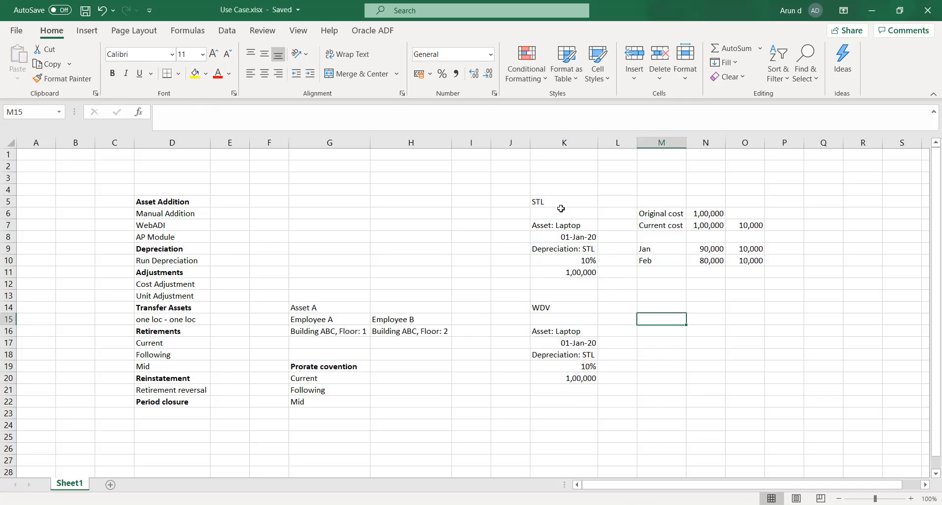
key("Up")
key("Up")
key("Up")
key("Up")
key("Up")
key("Up")
key("Up")
key("Up")
key("Down")
key("Up")
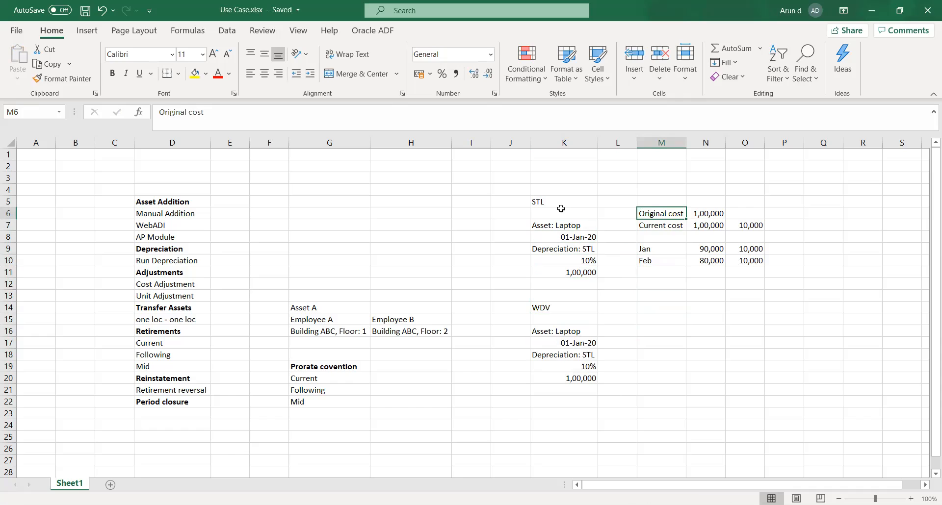
key("shift+Down")
key("shift+Right")
key("shift+Right")
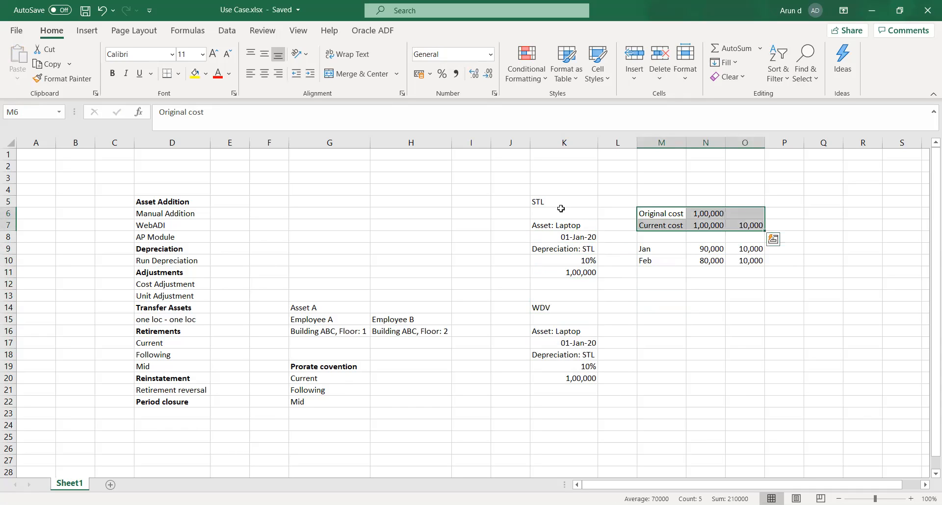
key("ctrl+c")
key("Down")
key("Down")
key("Down")
key("Down")
key("Down")
key("Down")
key("Down")
key("Down")
key("Down")
key("Down")
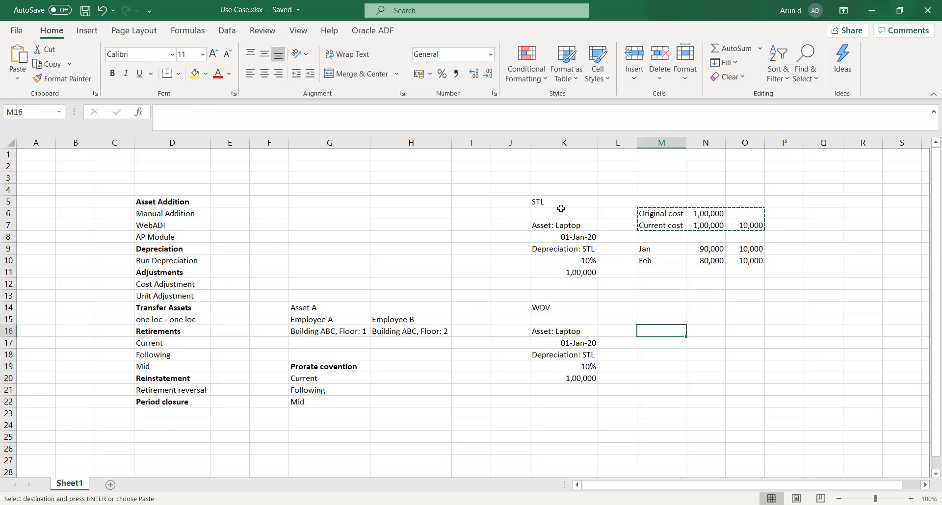
key("ctrl+v")
key("Escape")
key("Down")
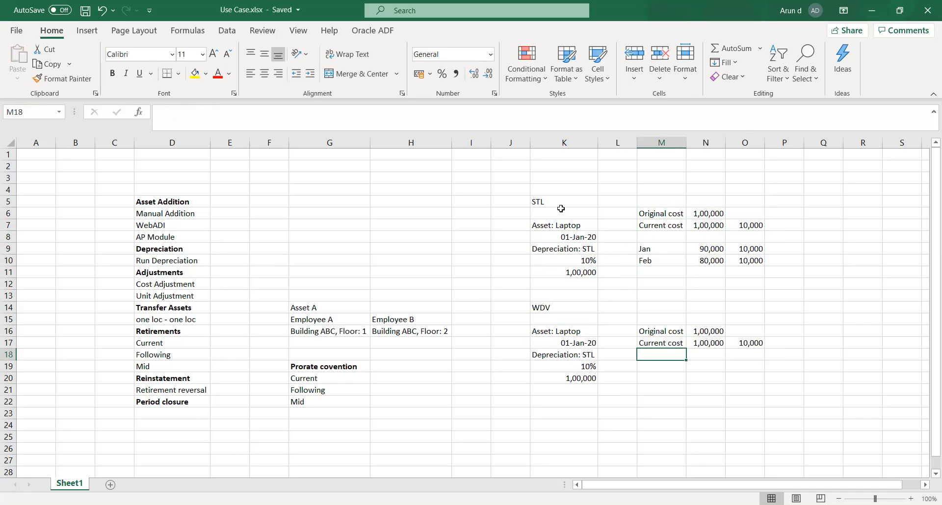
Enter 90,000 in N18 and 9,000 in O18, below the WDV example's Current cost row.
key("Right")
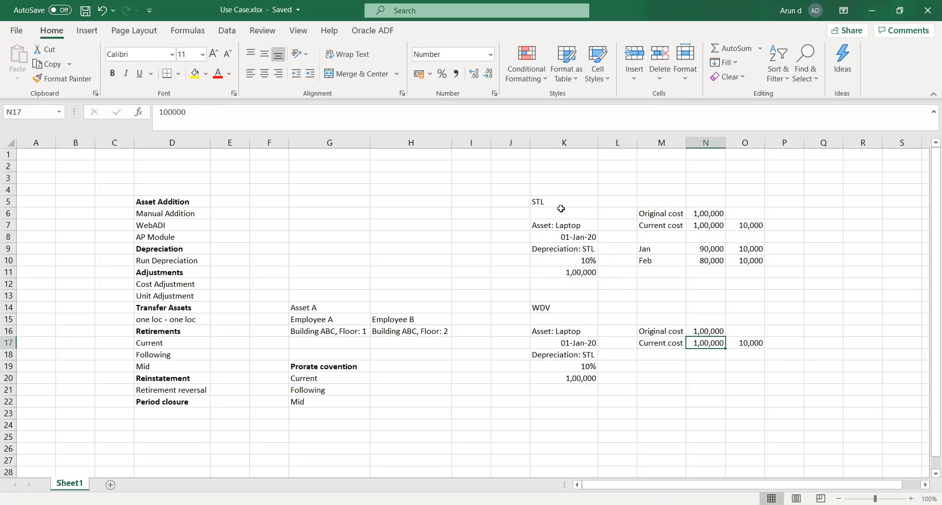
key("Down")
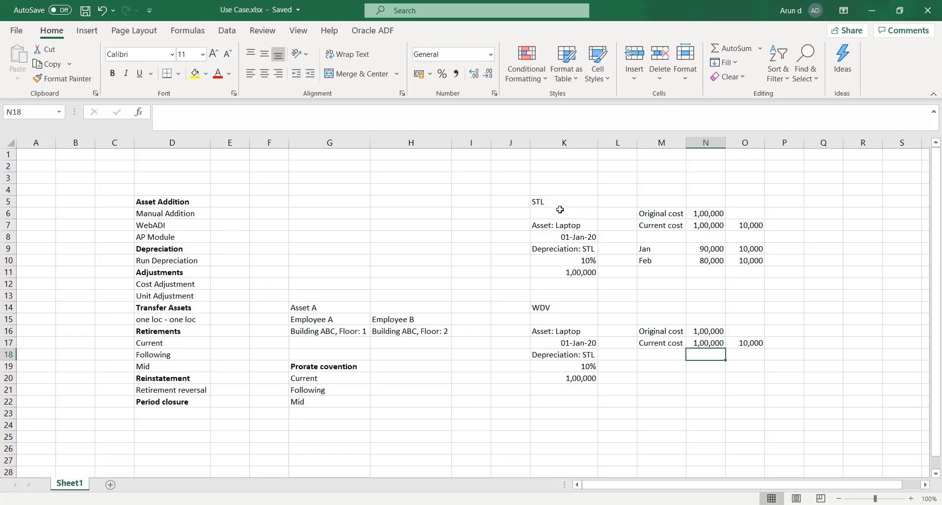
type("90,000")
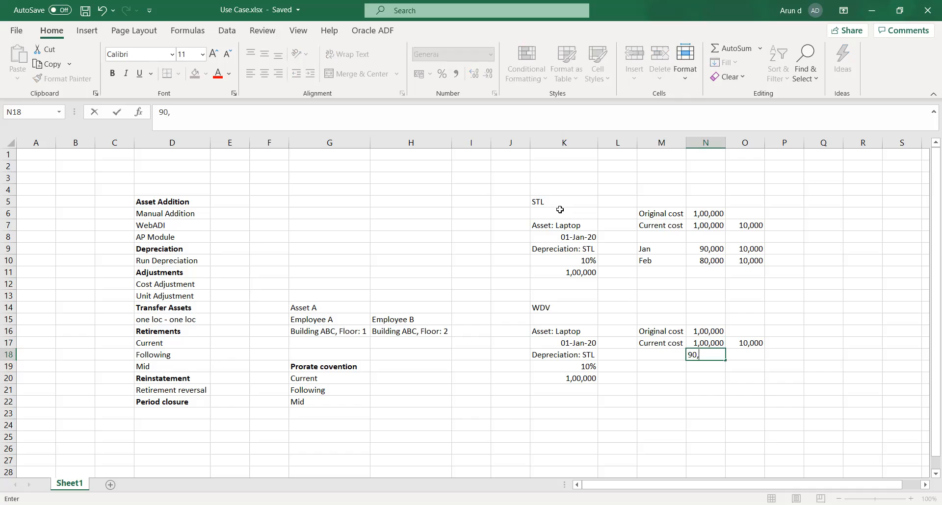
key("Tab")
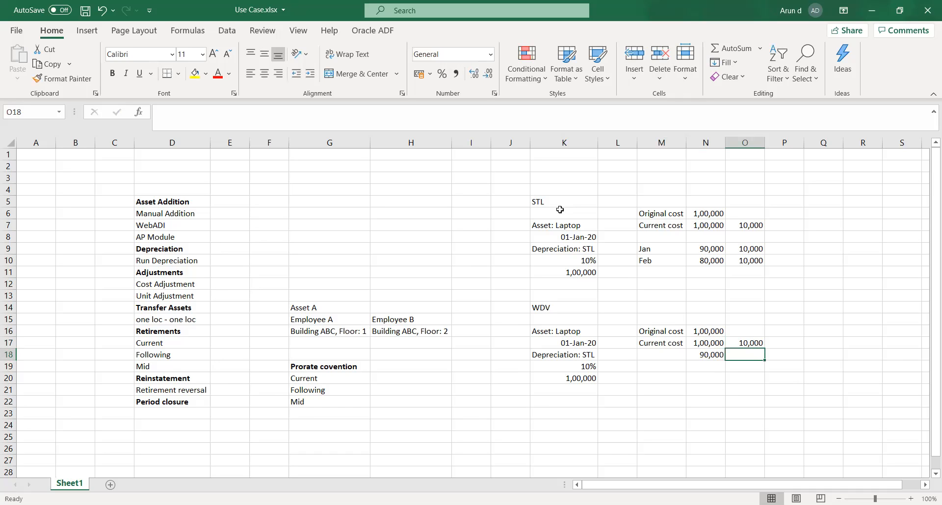
key("Left")
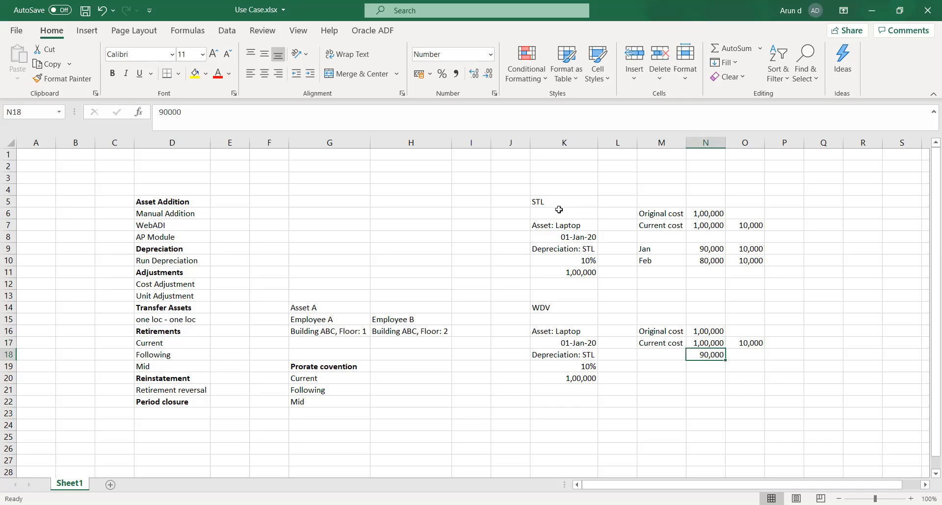
key("Right")
type("9,000")
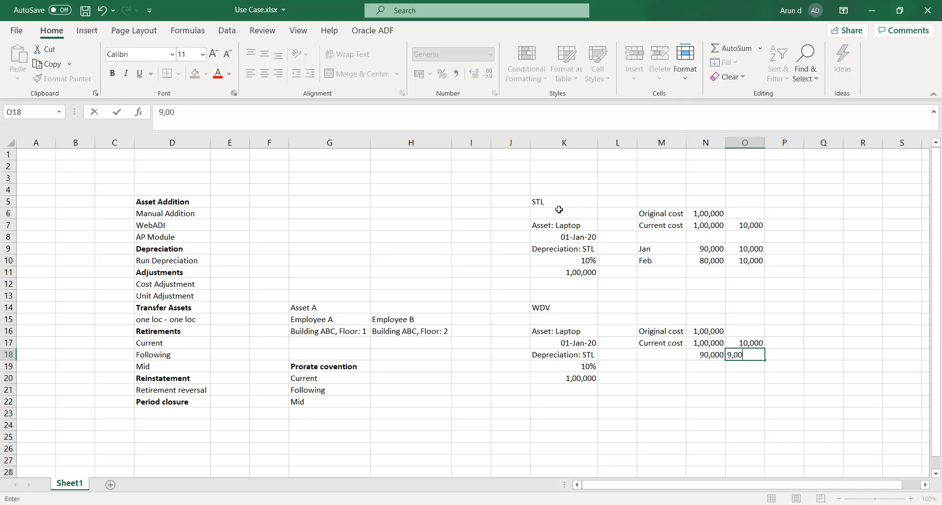
key("Right")
Add a further WDV row with 81,000 in N19 and 8,100 in O19, and save the workbook.
key("Down")
key("Left")
key("Left")
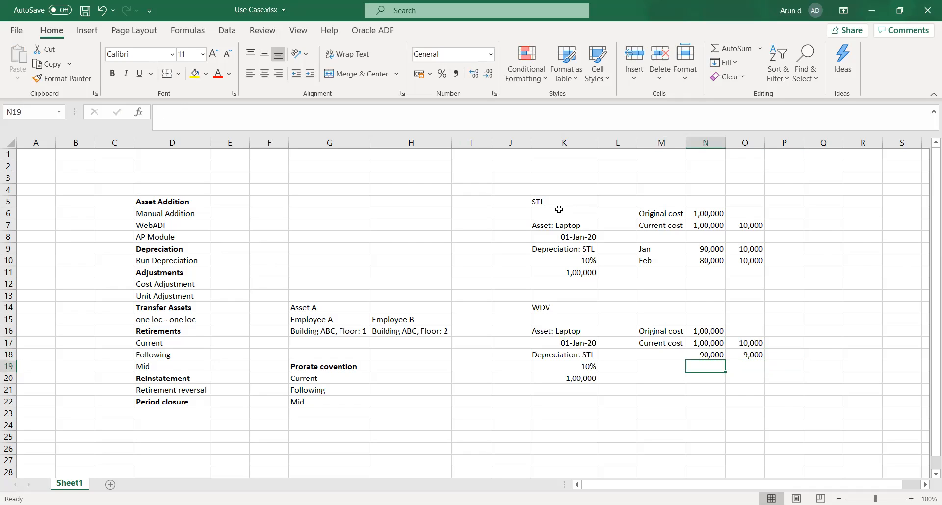
type("81,000")
key("Right")
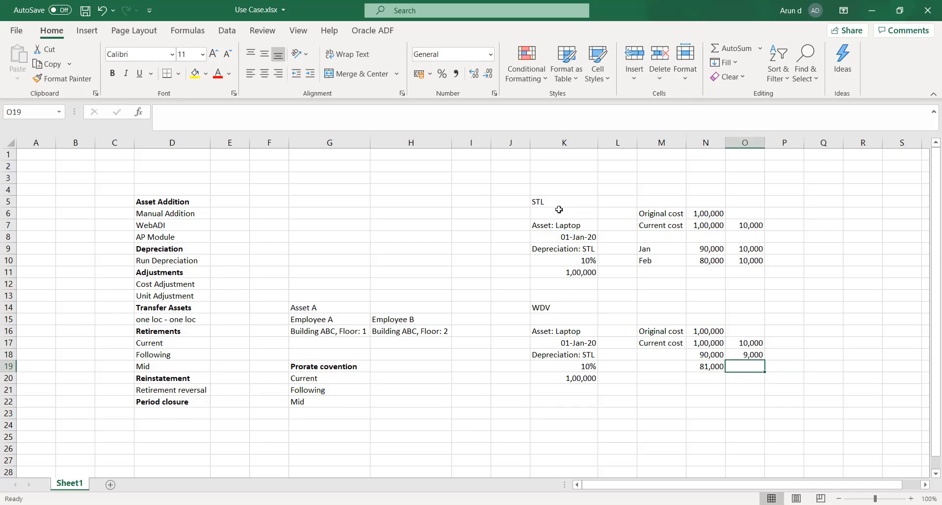
type("8,100")
key("Right")
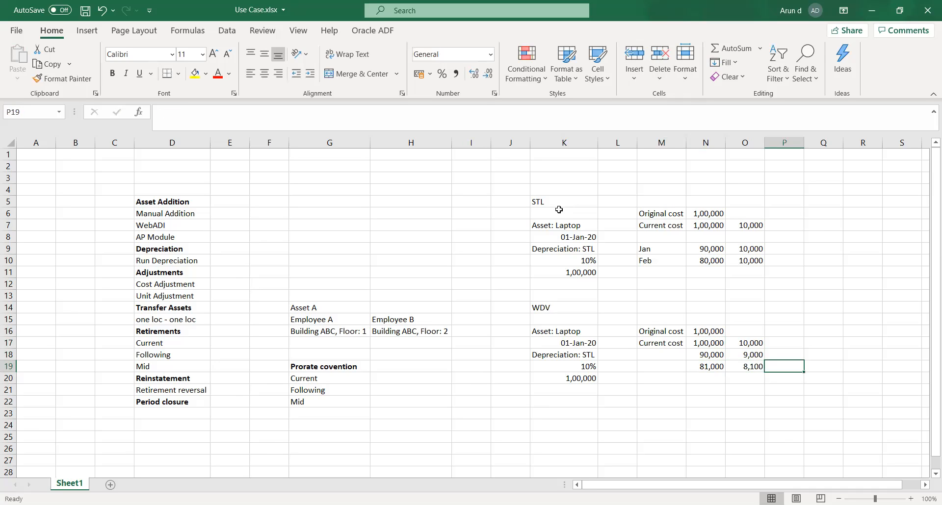
key("Down")
key("Left")
key("Left")
key("Down")
key("Down")
key("ctrl+s")
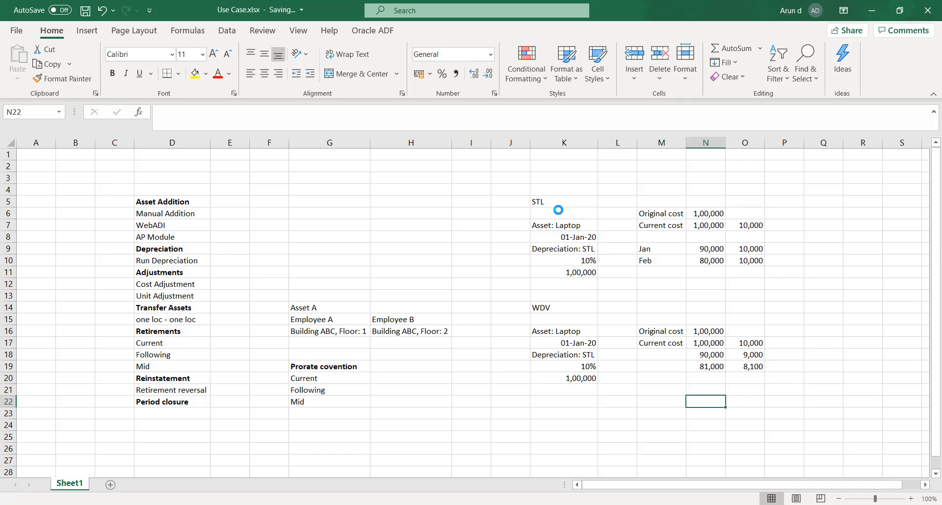
Enter the heading "Production" in K23, below the WDV example.
left_click(559, 418)
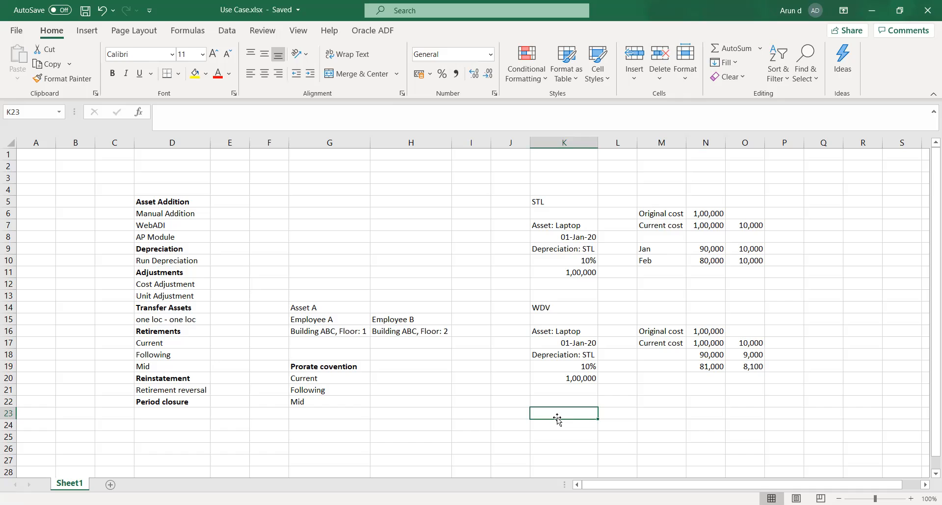
type("Production")
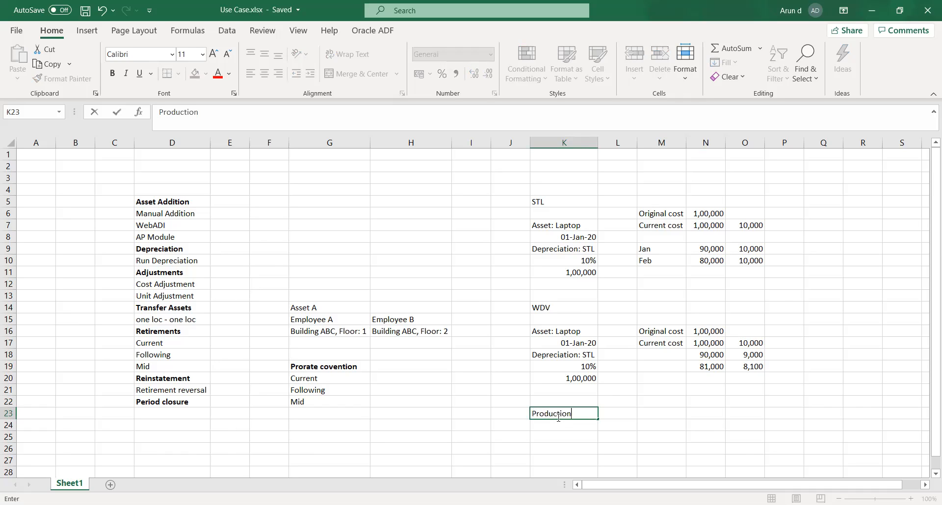
key("Tab")
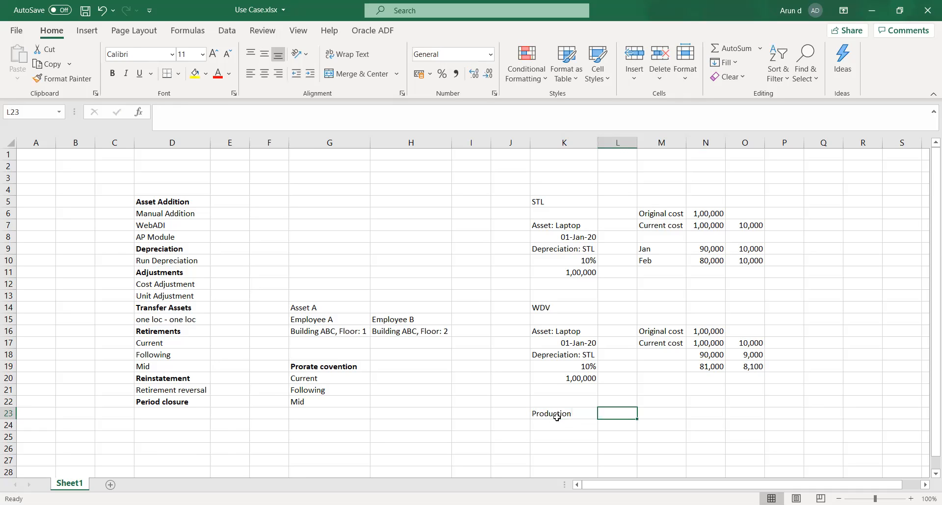
left_click(557, 417)
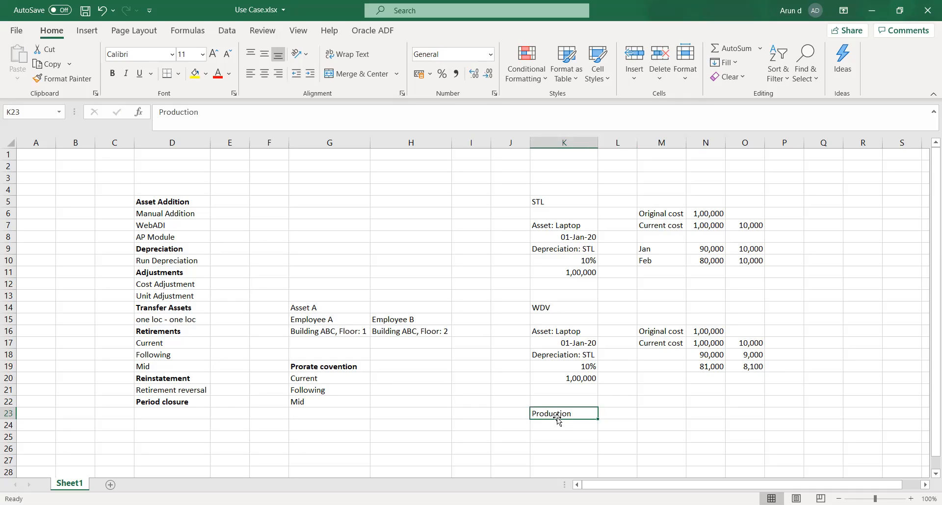
Save the workbook and enter "Asset: Machine" in K25, below the Production heading.
key("Down")
key("Down")
key("ctrl+s")
type("A")
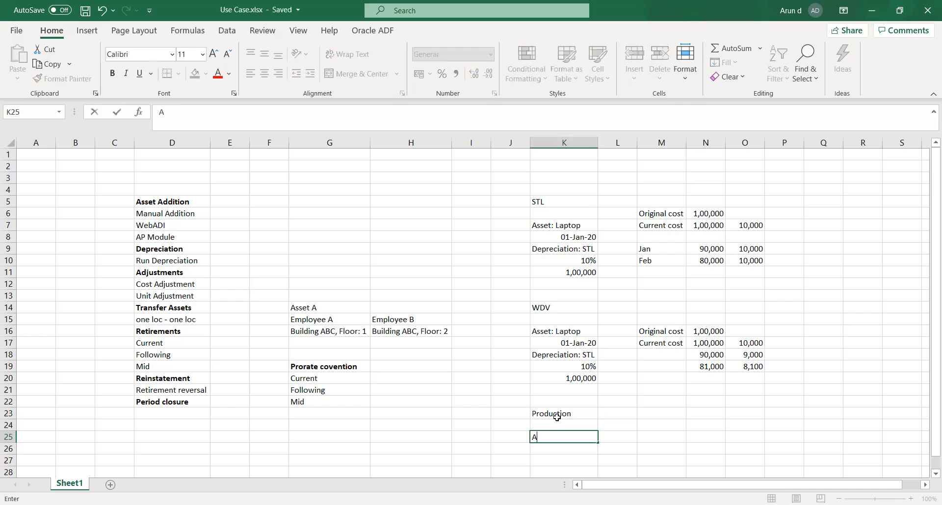
type("sset: Machine")
Add an "Original cost" row for the machine in M25:O25, with 1,00,000 in both N25 and O25.
key("Tab")
key("Tab")
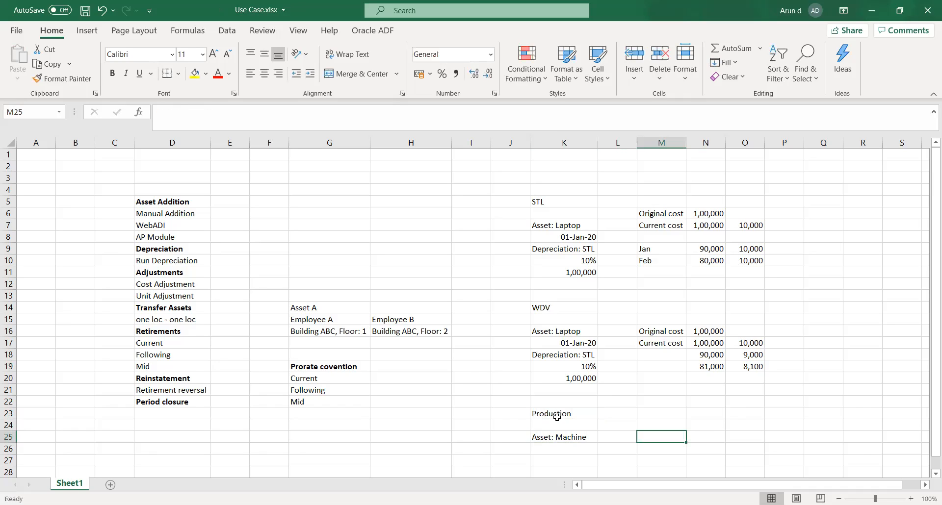
type("Or")
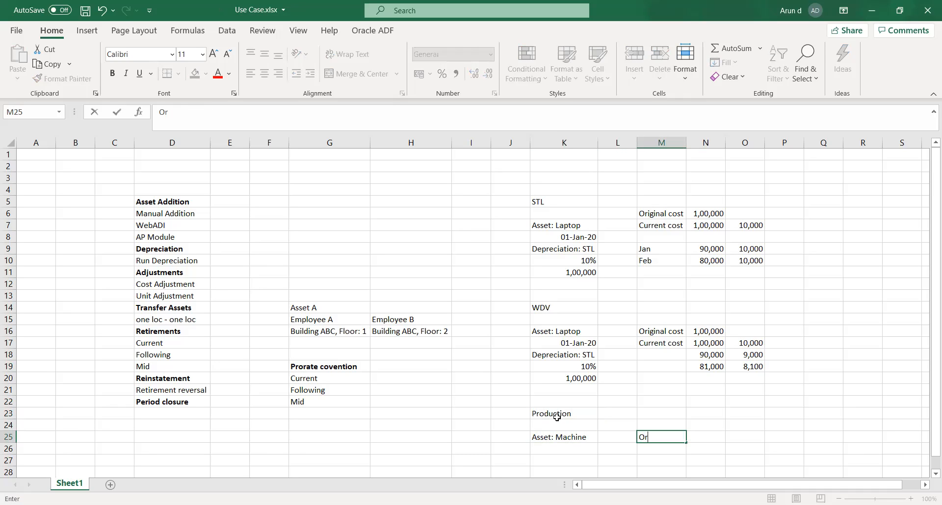
type("iginal cost")
key("Tab")
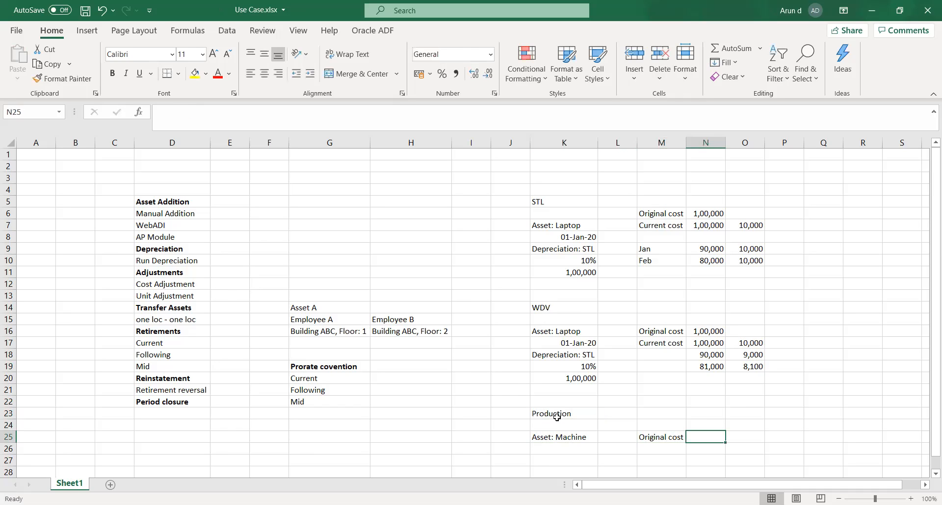
type("1,00,000")
key("Tab")
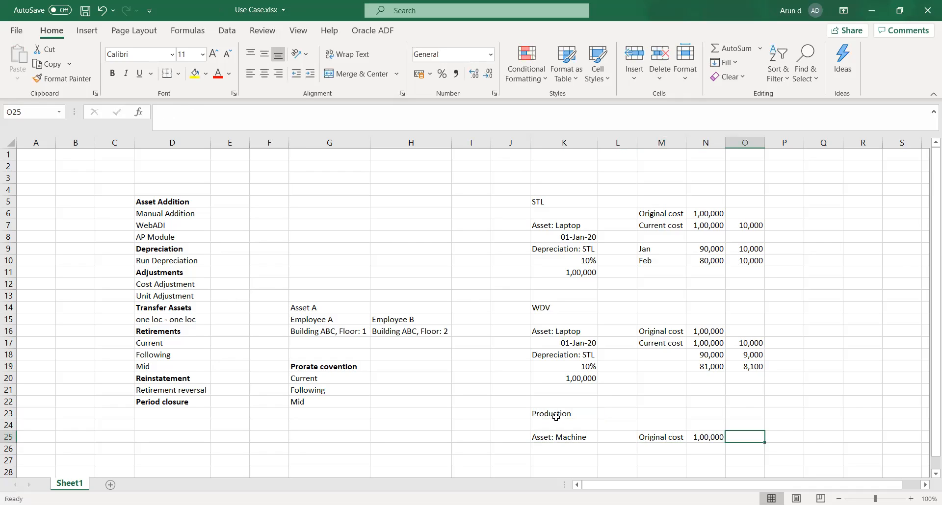
type("1,")
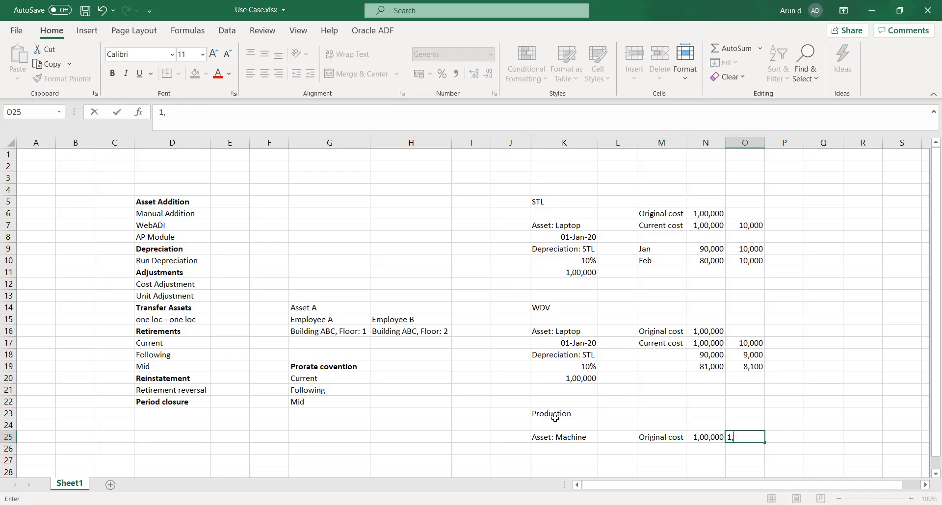
type("00,0001")
key("BackSpace")
key("Tab")
Add a "Dep" row in M26:O26 of the Production example, with 0 in N26 and 10,000 in O26.
key("Down")
key("Left")
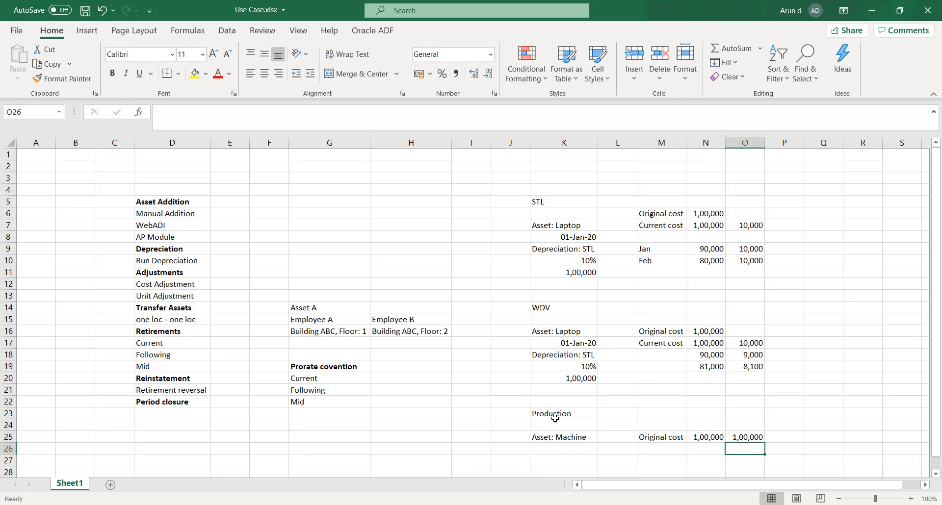
key("Left")
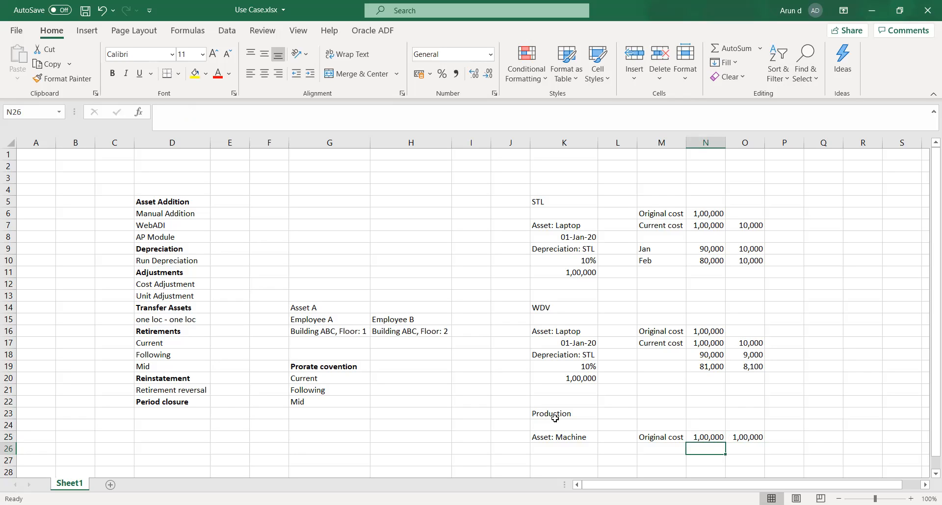
key("Right")
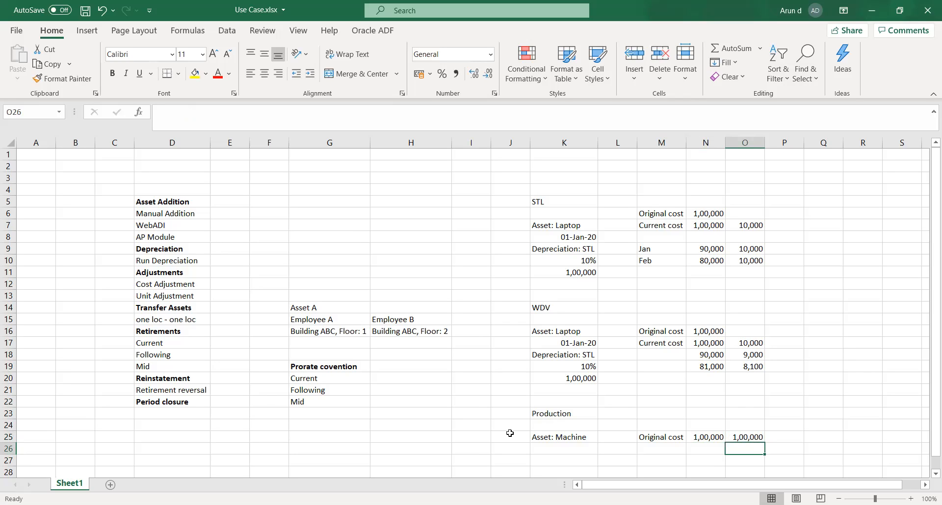
key("Left")
type("0")
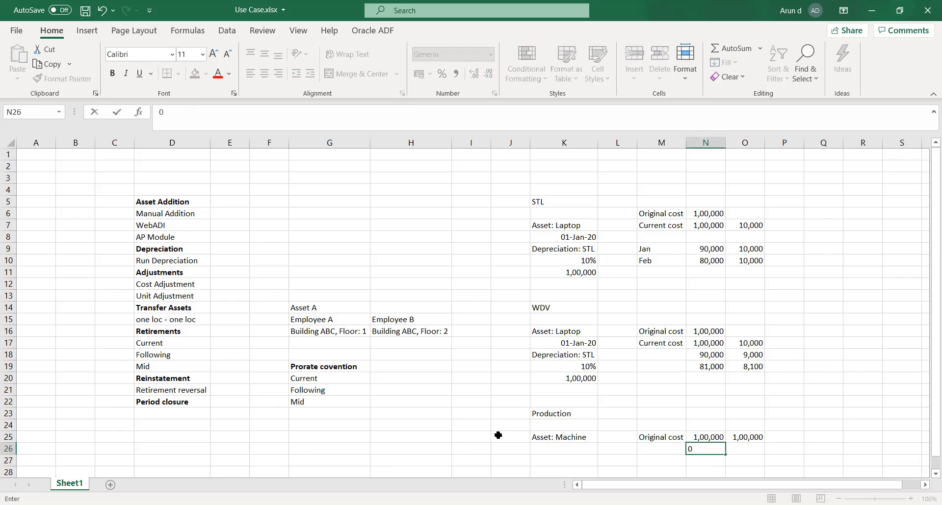
key("Left")
type("Dep")
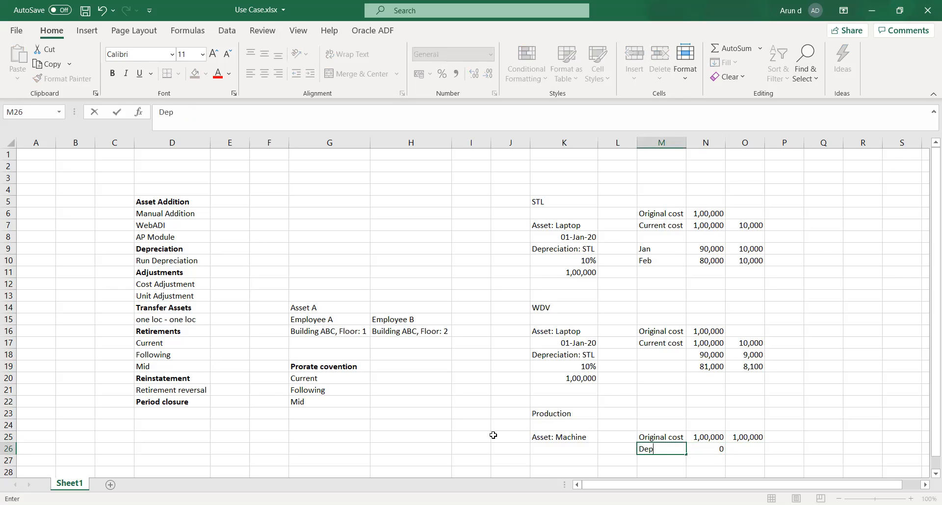
key("Right")
key("Right")
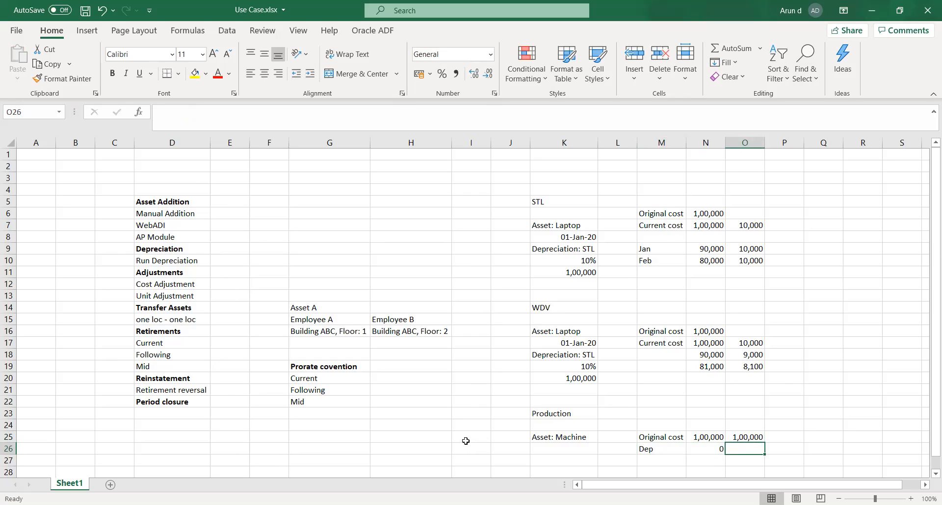
type("1")
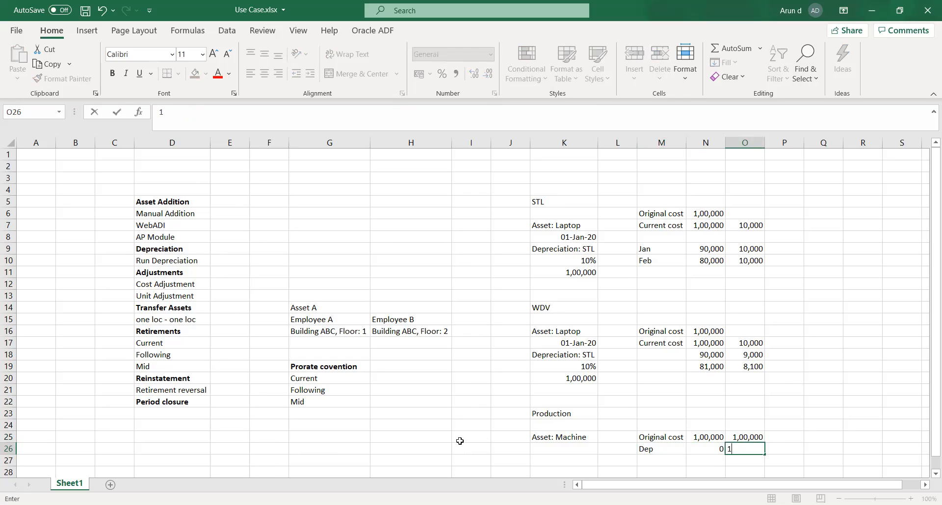
type("0,000")
key("Tab")
key("Left")
key("Left")
key("Left")
key("Left")
key("Left")
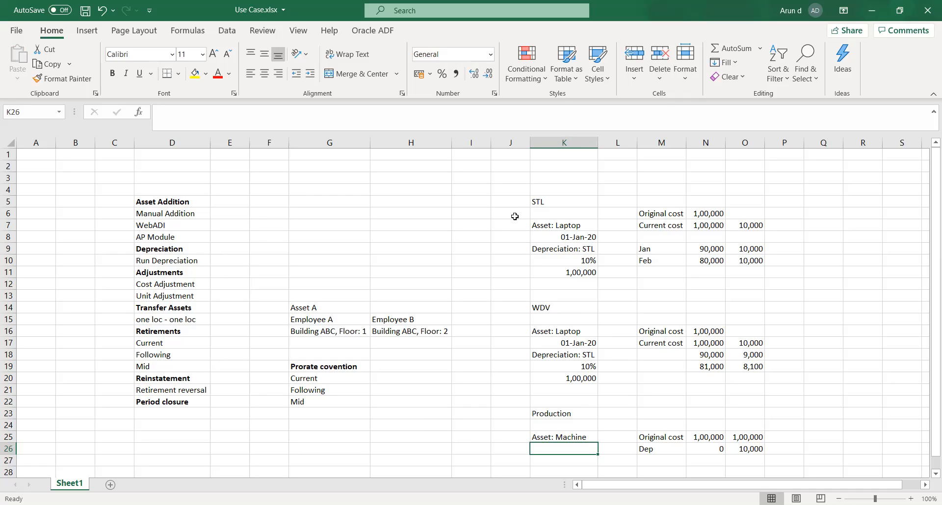
Go over the STL, WDV and Production examples in columns K to O and save the workbook.
left_click_drag(535, 191, 758, 467)
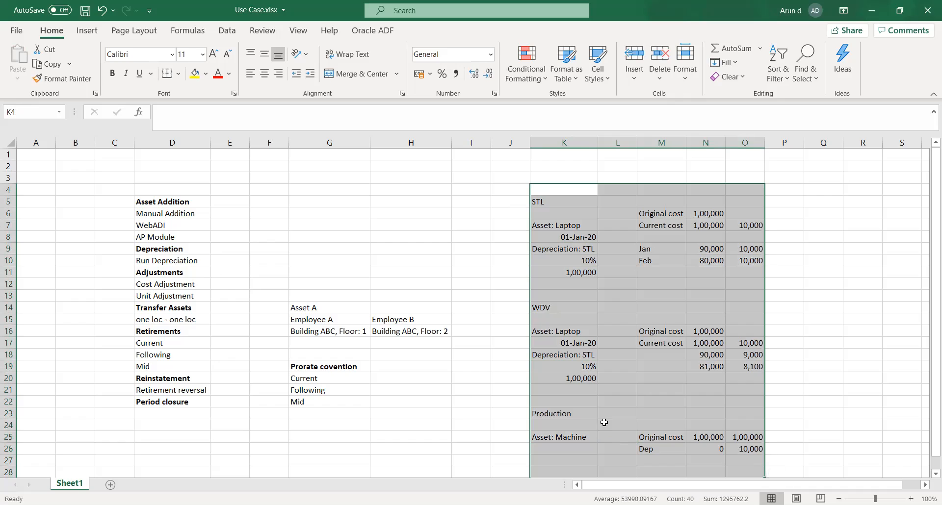
left_click(569, 414)
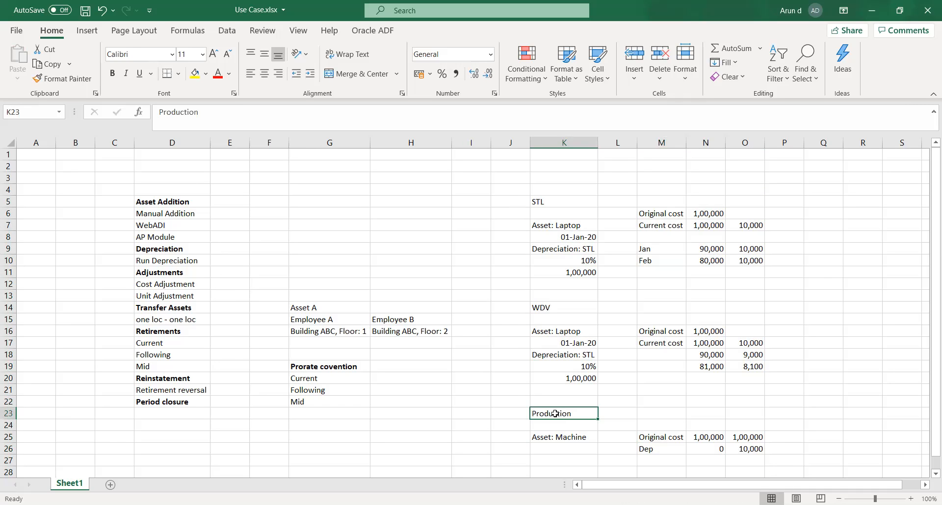
left_click(540, 308)
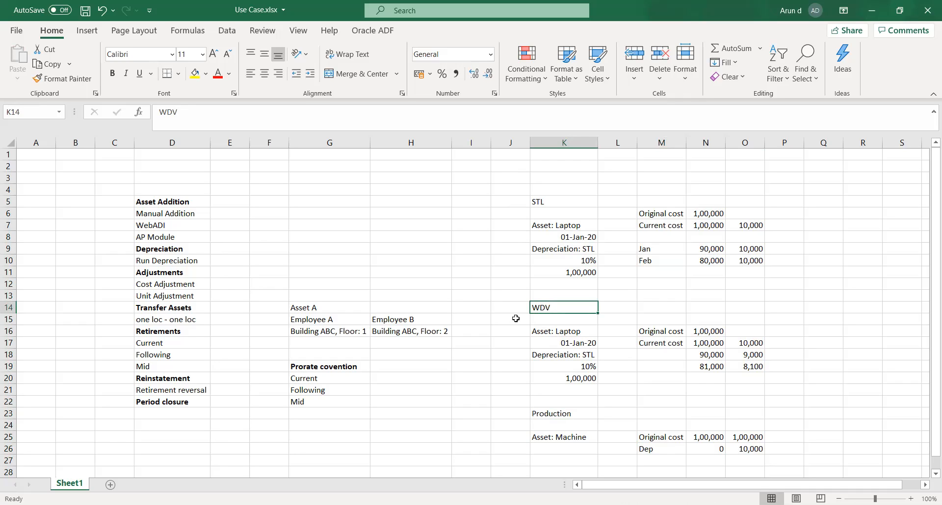
left_click(538, 205)
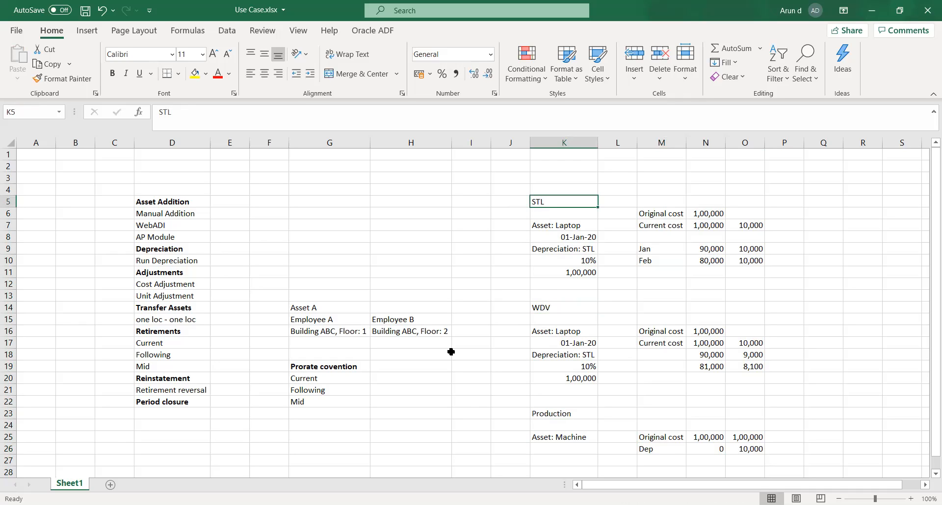
left_click(471, 375)
key("ctrl+s")
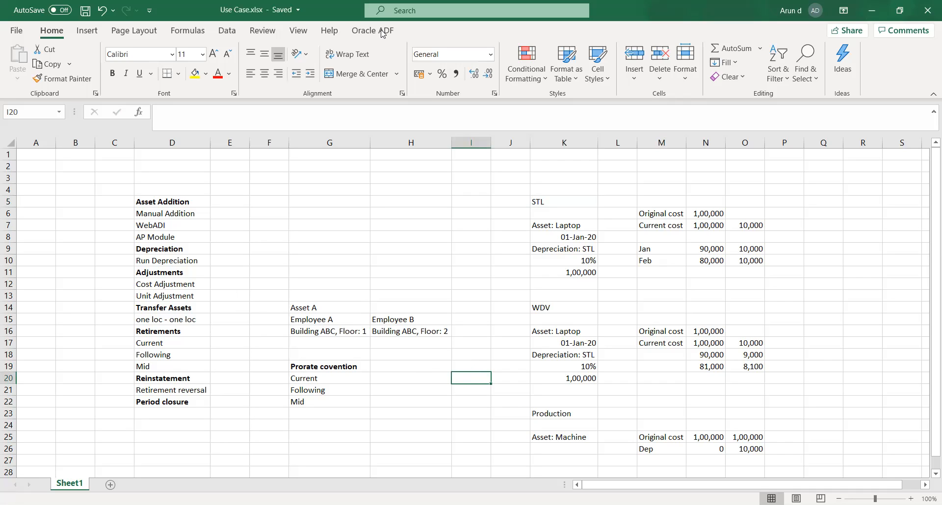
Switch to Oracle Applications and expand Setup and its Asset System group in the Assets Navigator.
key("alt+Tab")
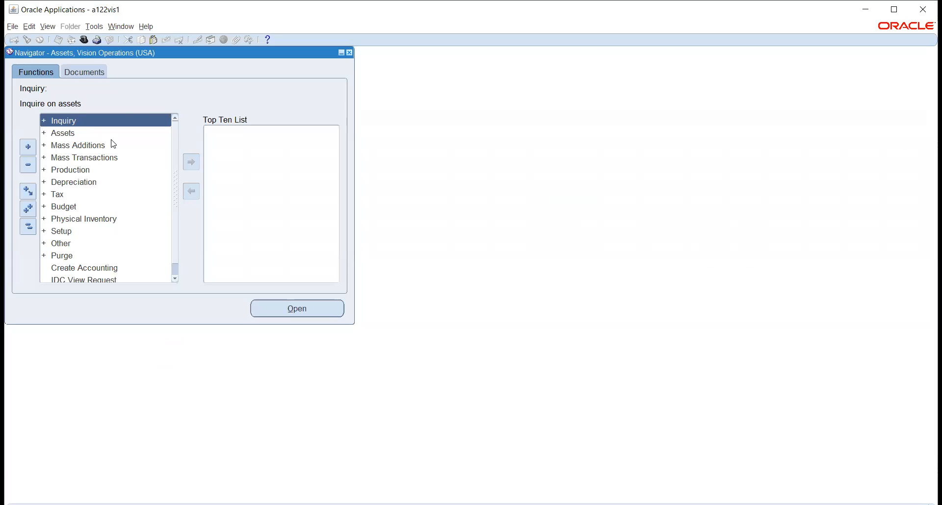
left_click(70, 232)
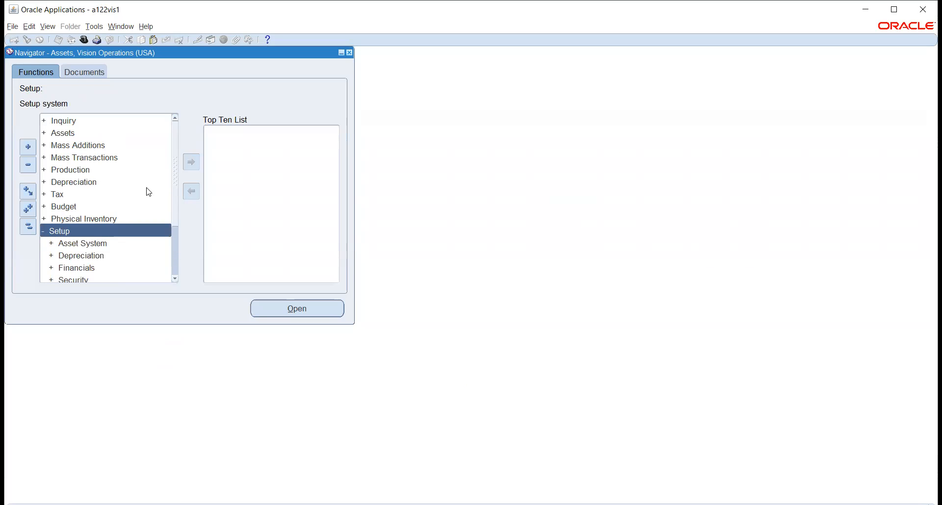
scroll(148, 192, "down", 2)
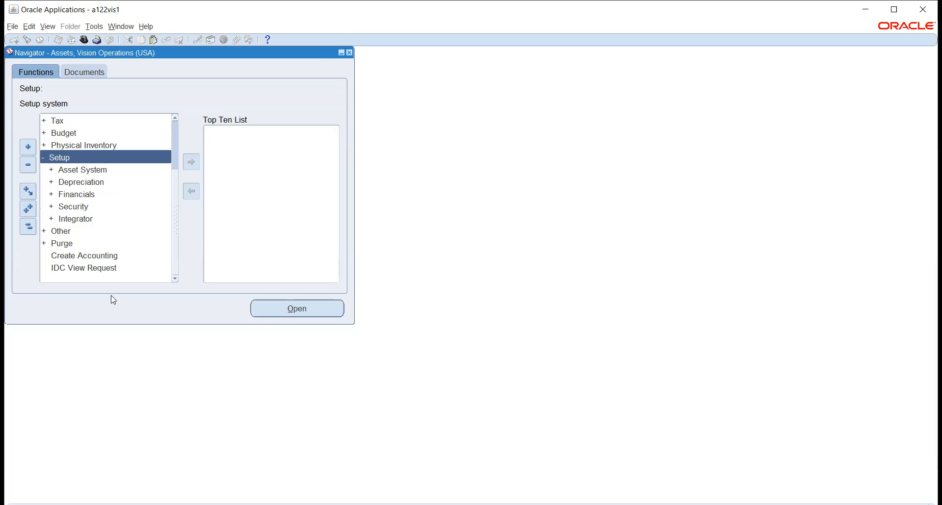
double_click(85, 172)
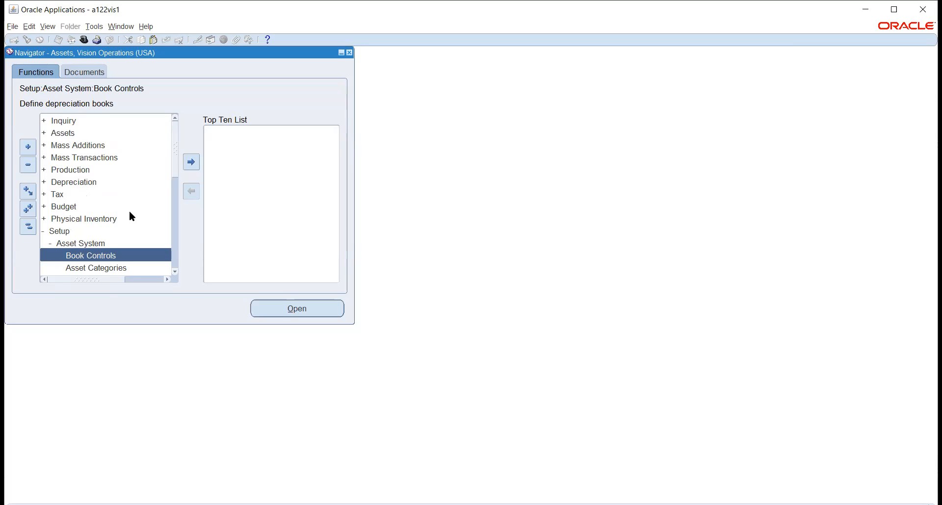
Try to open Book Controls under Asset System and restore the expired log-on session.
scroll(130, 218, "down", 1)
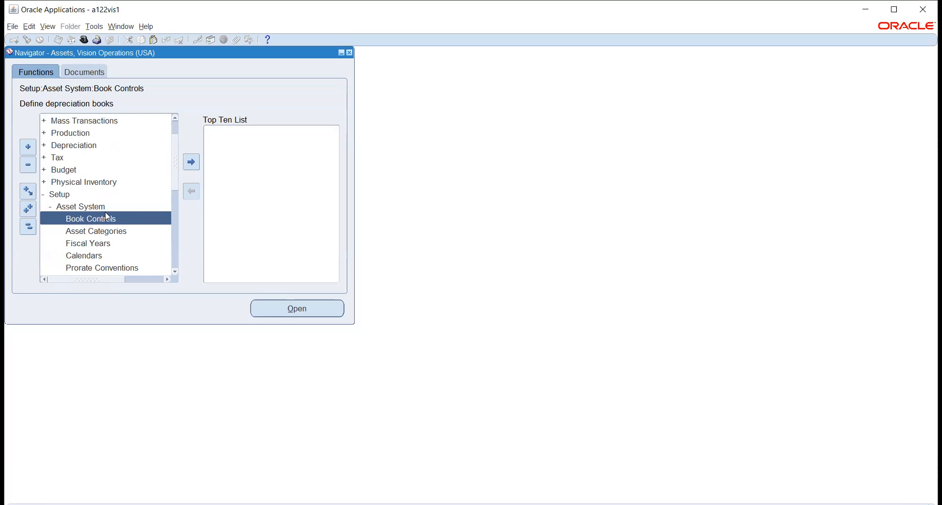
double_click(91, 219)
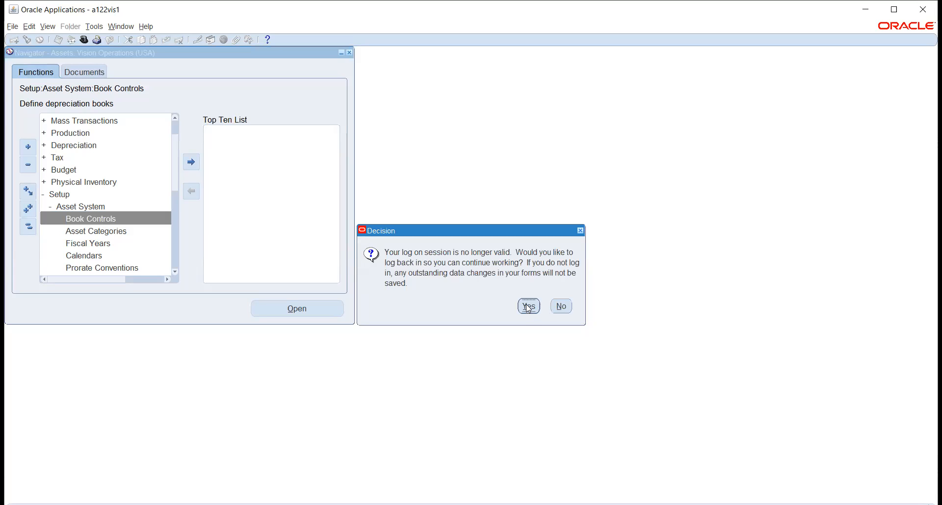
key("Return")
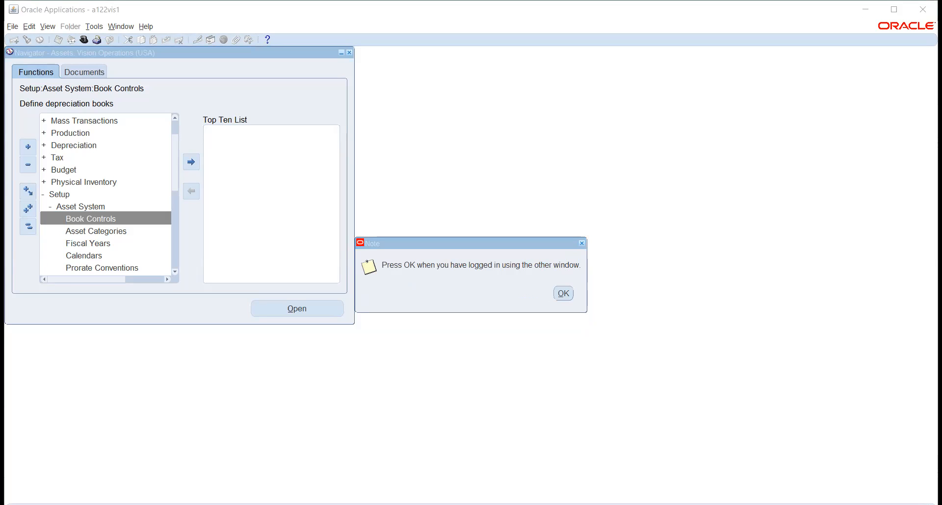
left_click(563, 293)
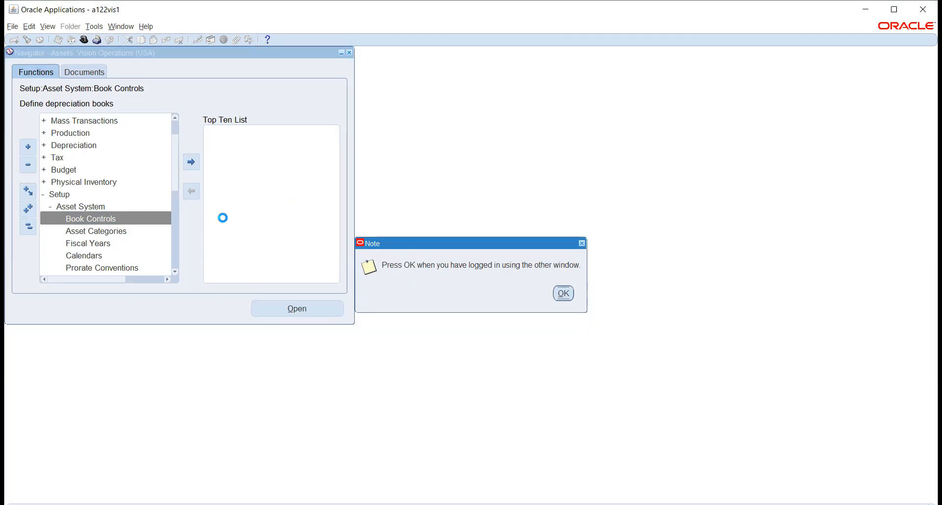
key("F4")
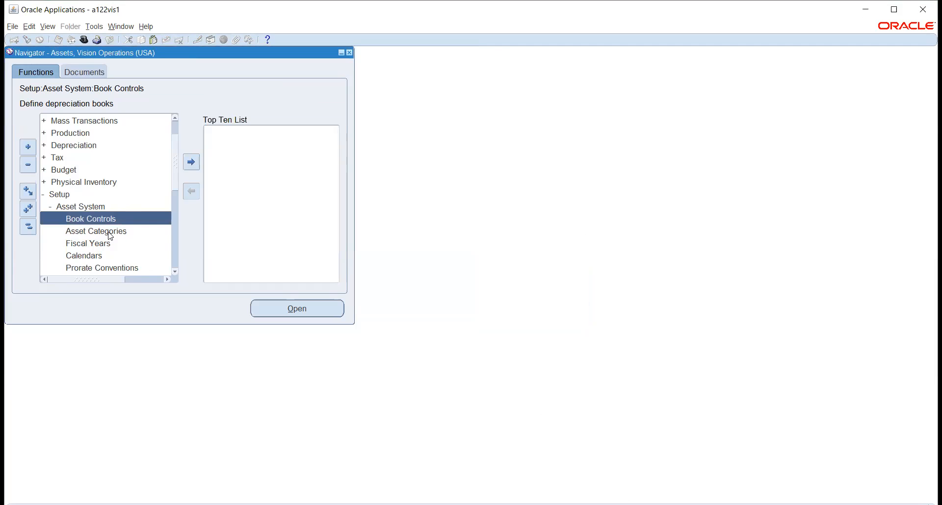
Open System Controls from the Asset System setup functions.
scroll(99, 224, "down", 1)
scroll(99, 227, "down", 3)
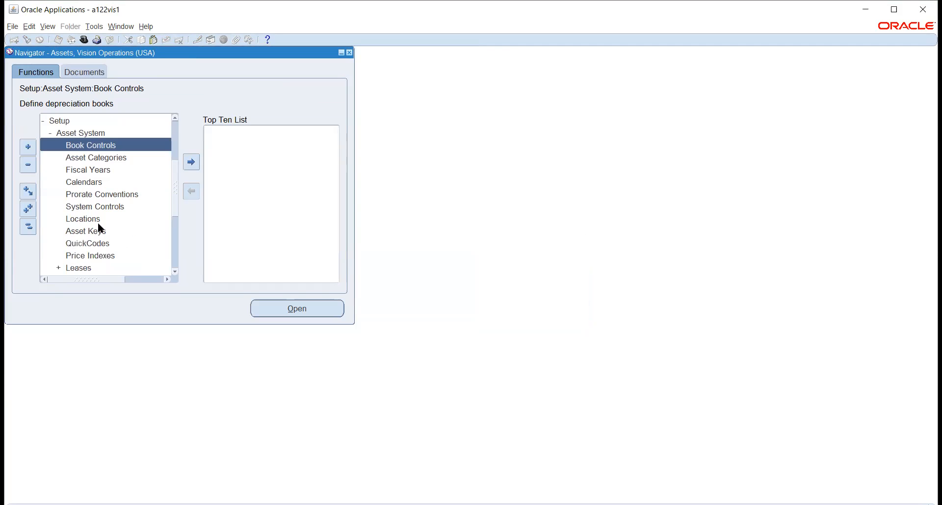
scroll(99, 227, "down", 1)
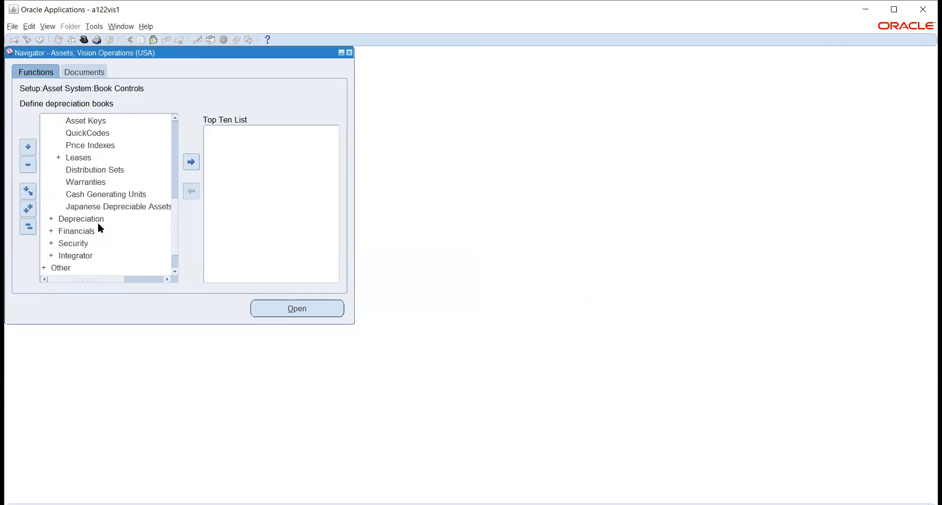
scroll(98, 227, "up", 1)
scroll(100, 227, "up", 1)
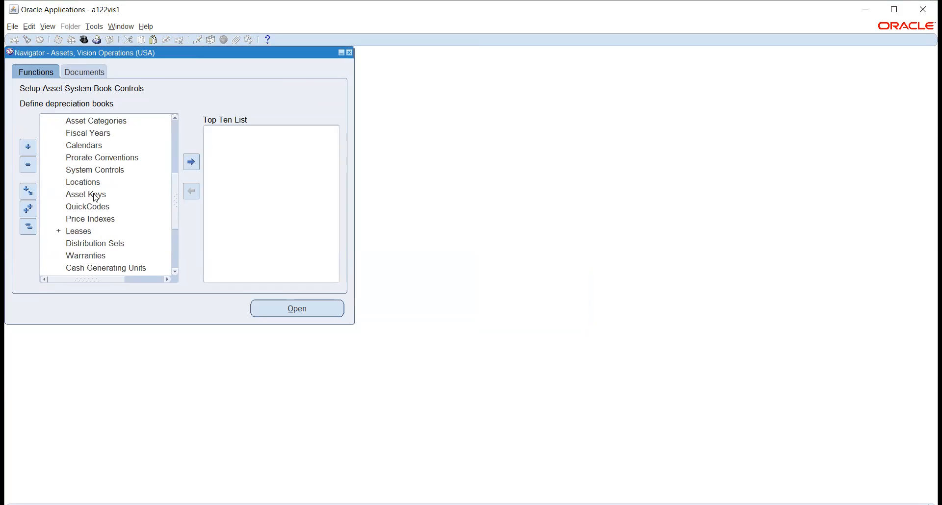
left_click(98, 171)
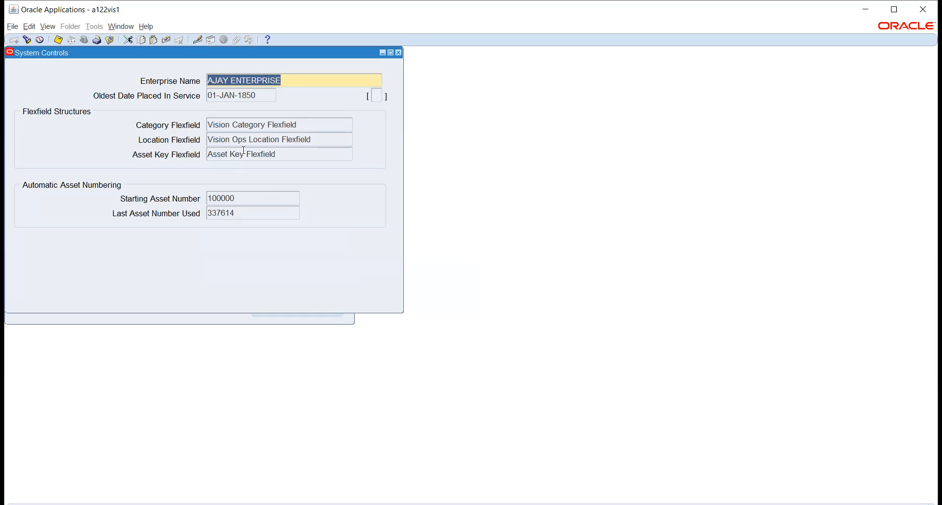
Examine the Category Flexfield and Location Flexfield entries under Flexfield Structures in System Controls.
left_click(210, 127)
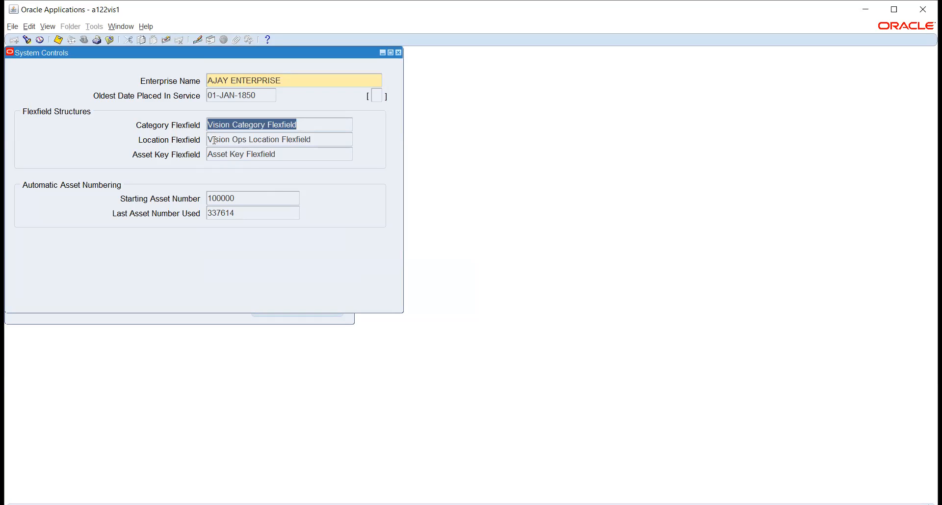
left_click(216, 139)
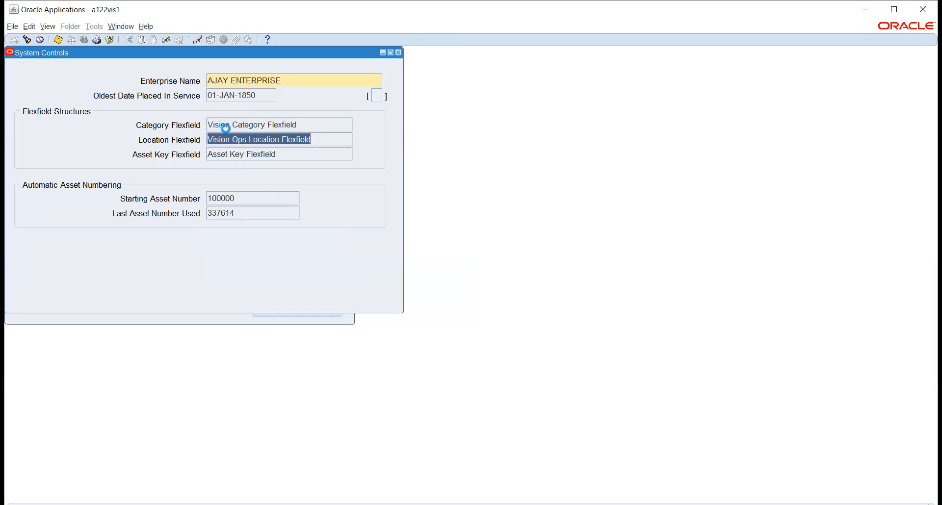
left_click(226, 128)
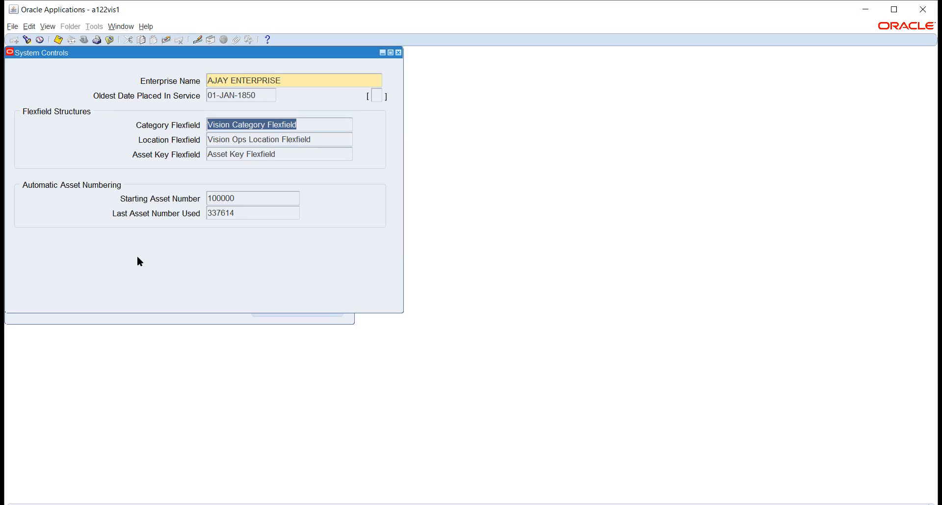
Examine the Location Flexfield, Asset Key Flexfield, Starting Asset Number and Category Flexfield entries, and close System Controls.
left_click(339, 137)
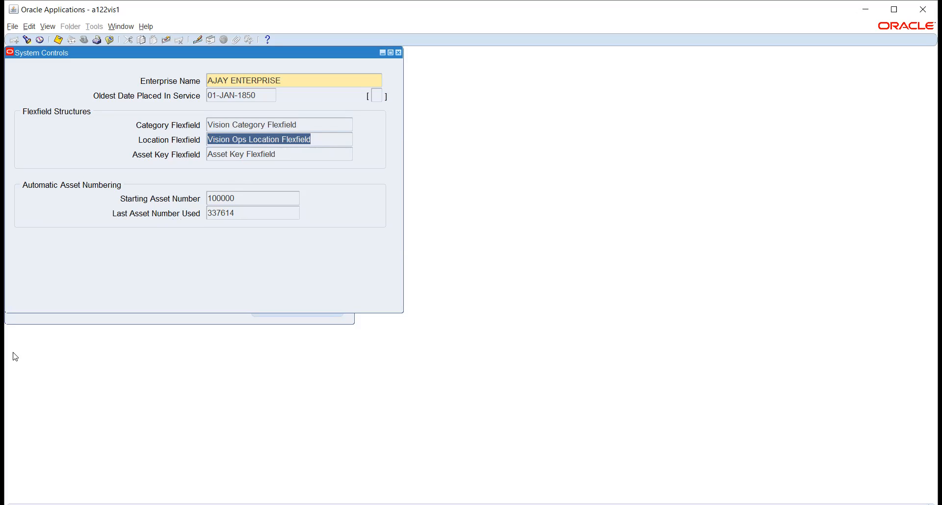
left_click(288, 154)
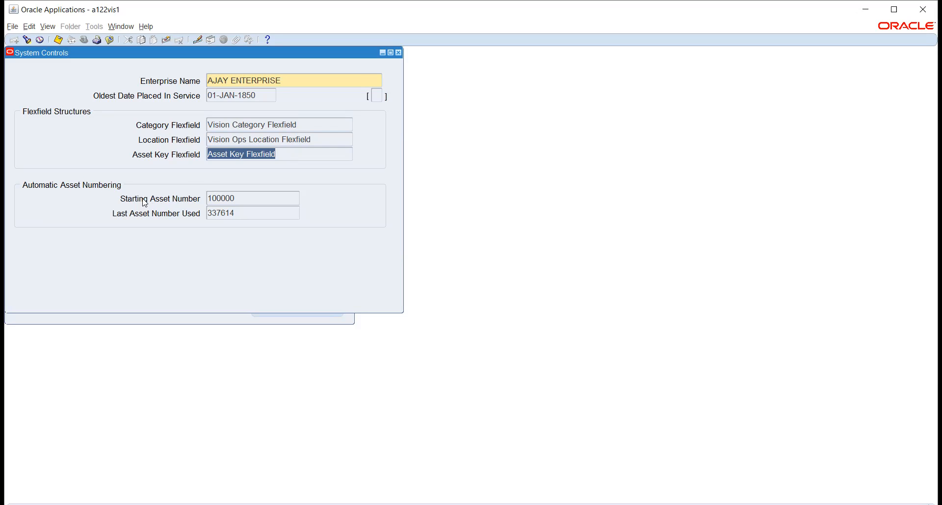
left_click(247, 201)
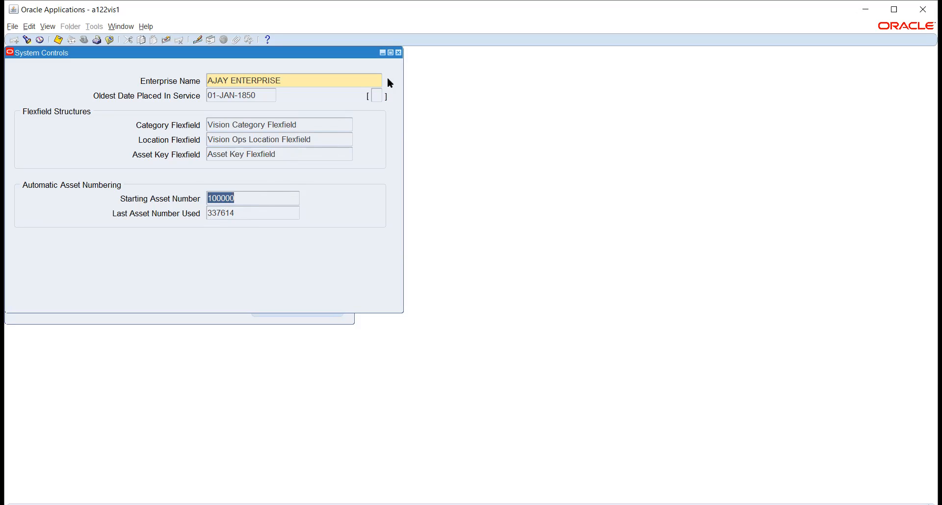
left_click(312, 123)
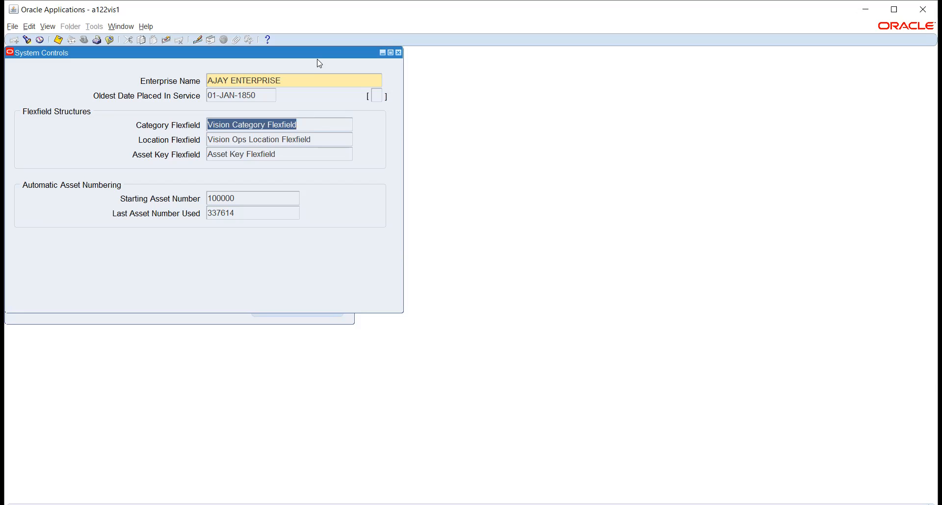
left_click(399, 52)
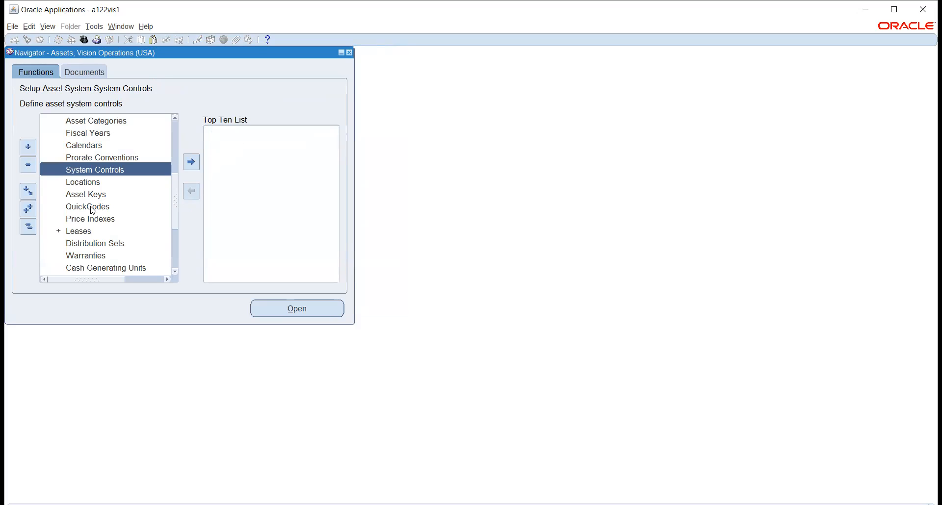
Expand Financials and Flexfields under Setup in the Navigator and open the Key Flexfield Segments form.
scroll(93, 210, "down", 2)
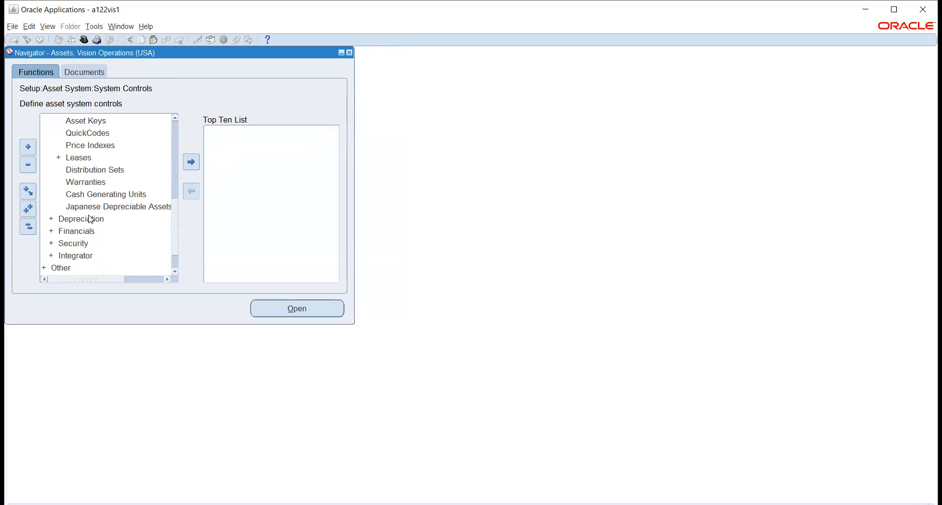
left_click(81, 231)
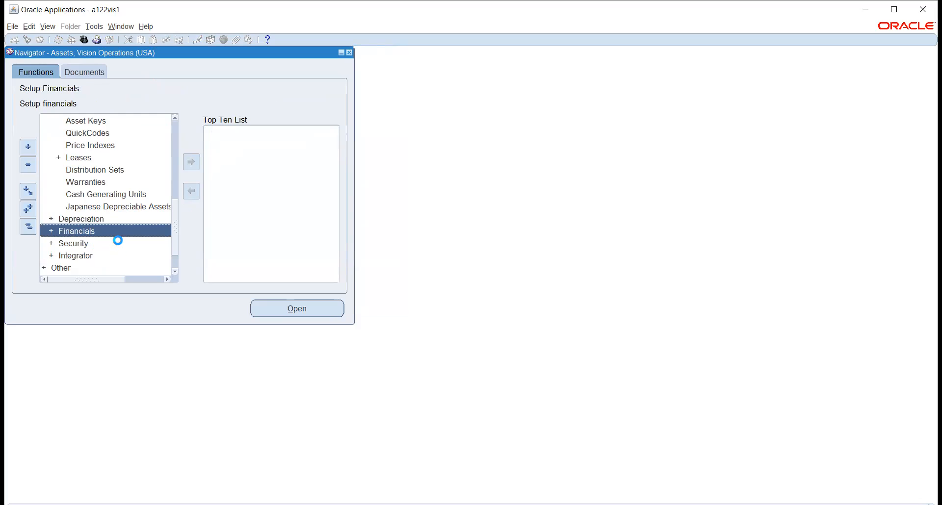
double_click(89, 232)
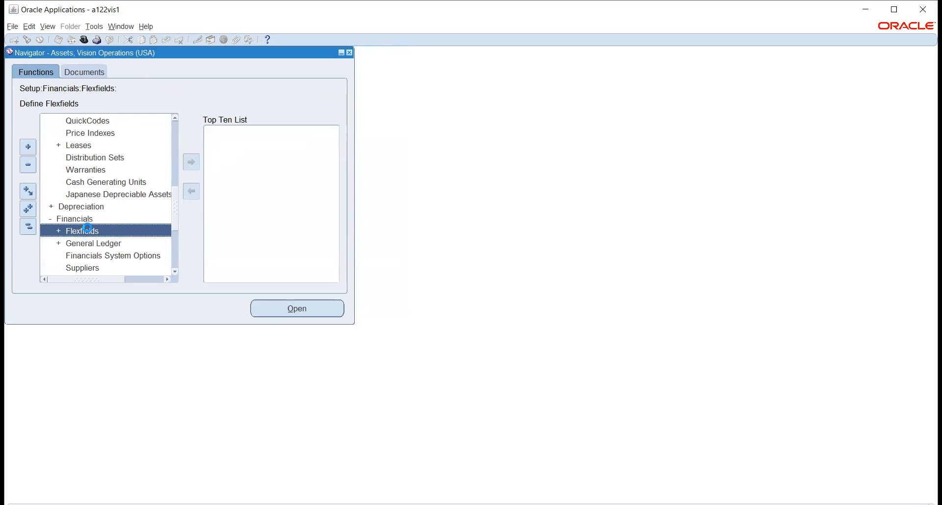
double_click(80, 231)
left_click(101, 231)
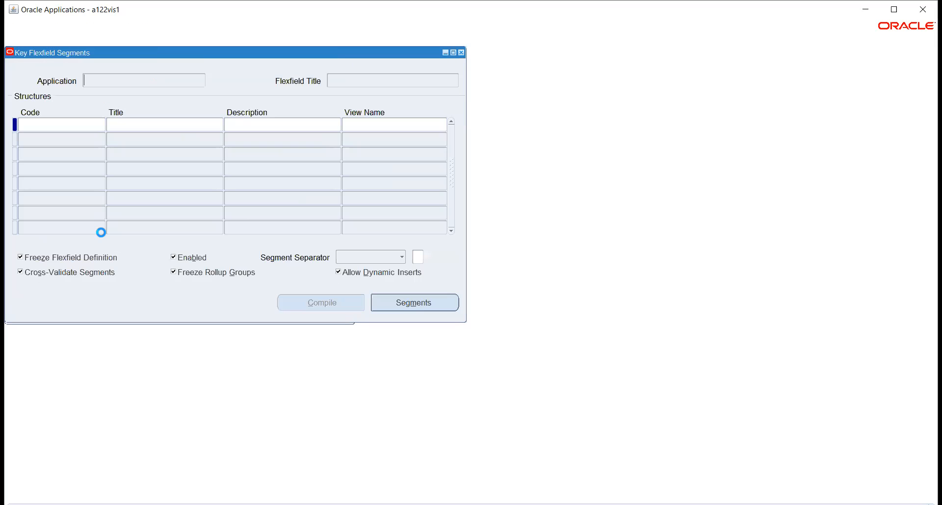
Search the key flexfields for "as%" and load the Category Flexfield of the Assets application.
left_click(27, 40)
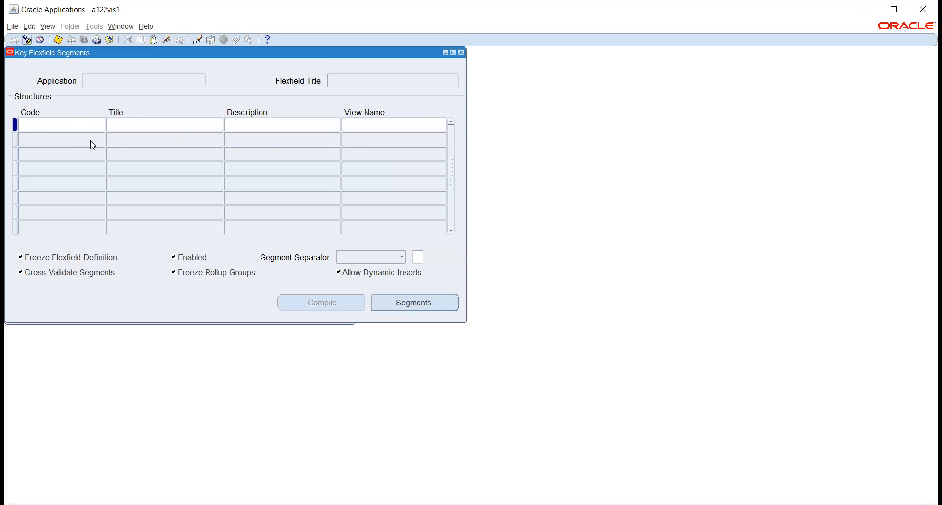
type("as%")
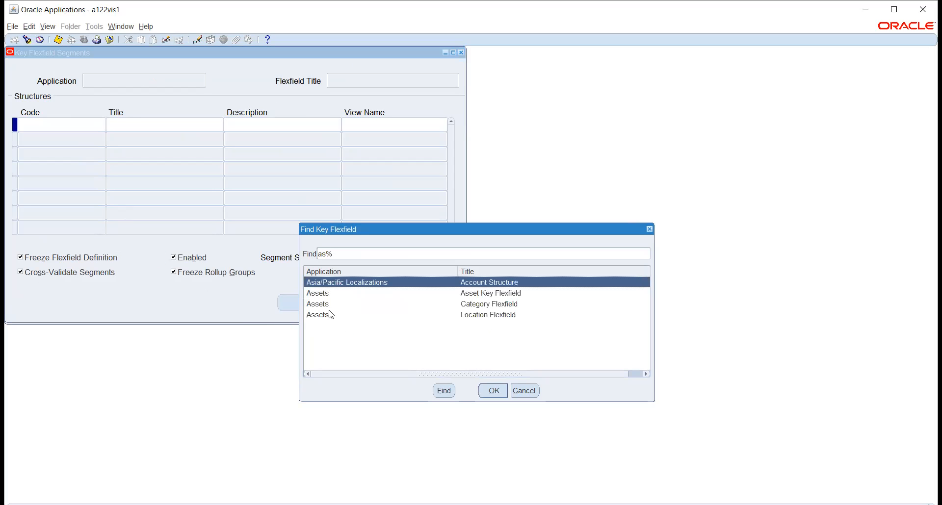
left_click(322, 294)
left_click(333, 306)
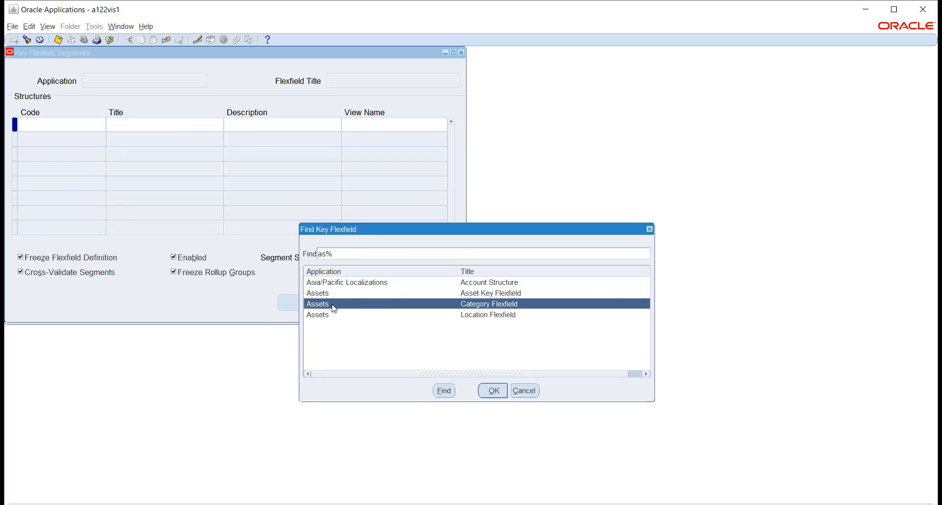
left_click(490, 395)
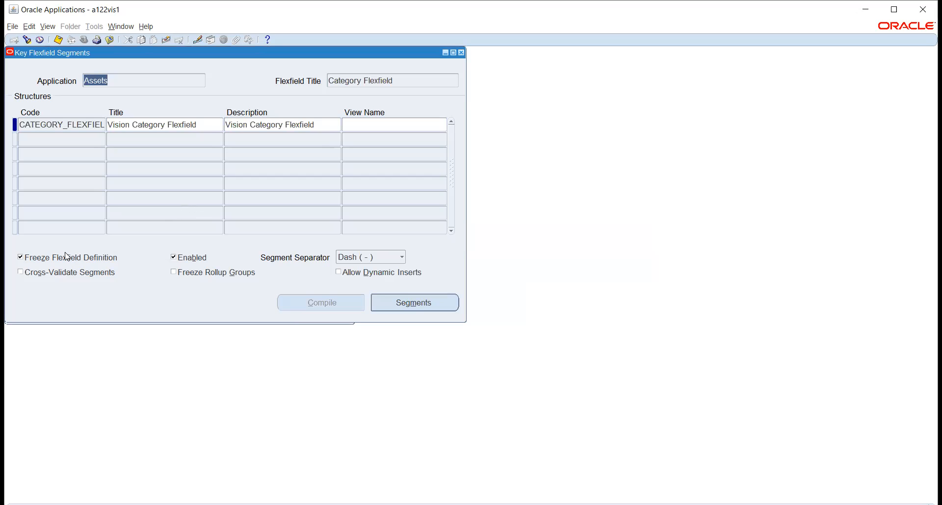
Open the segments of the Vision Category Flexfield structure and examine the Major Category and Minor Category segments.
left_click(400, 303)
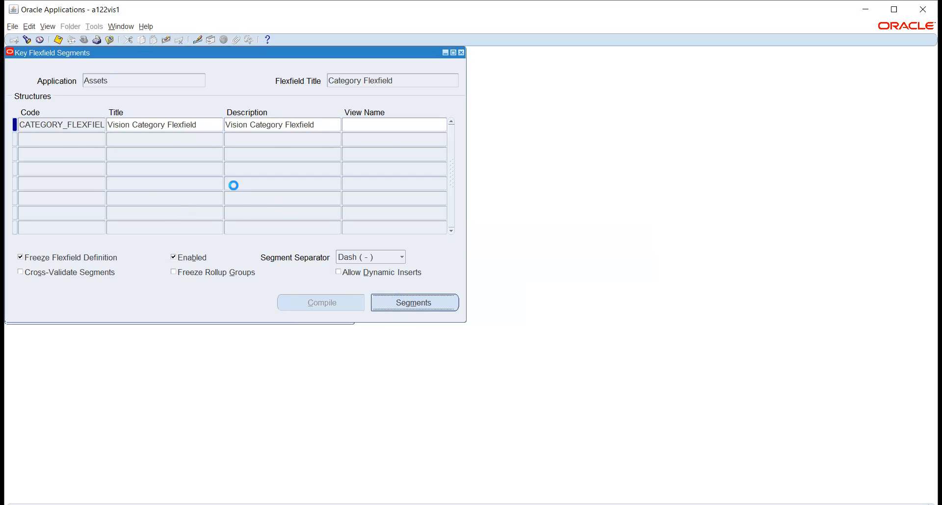
left_click(90, 124)
left_click(92, 142)
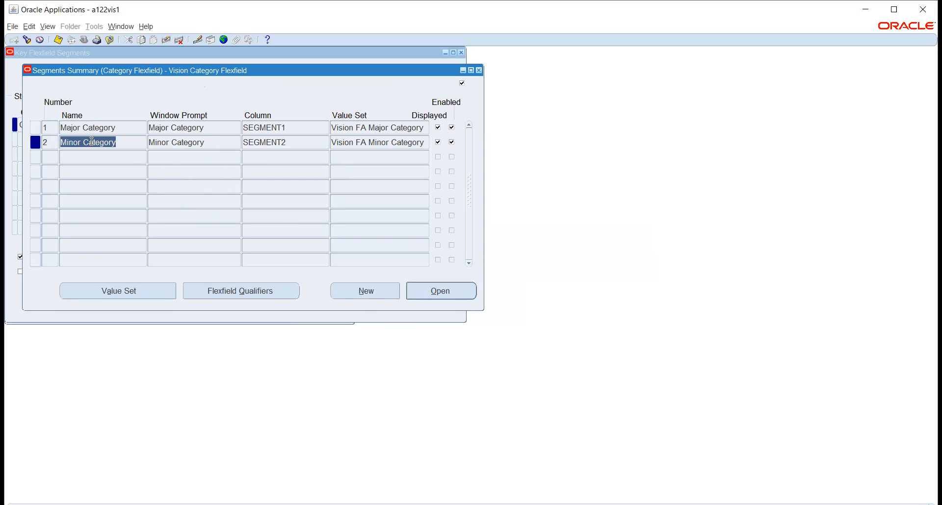
Review the value set definitions of the Major Category and Minor Category segments, and close the segments summary.
left_click(349, 127)
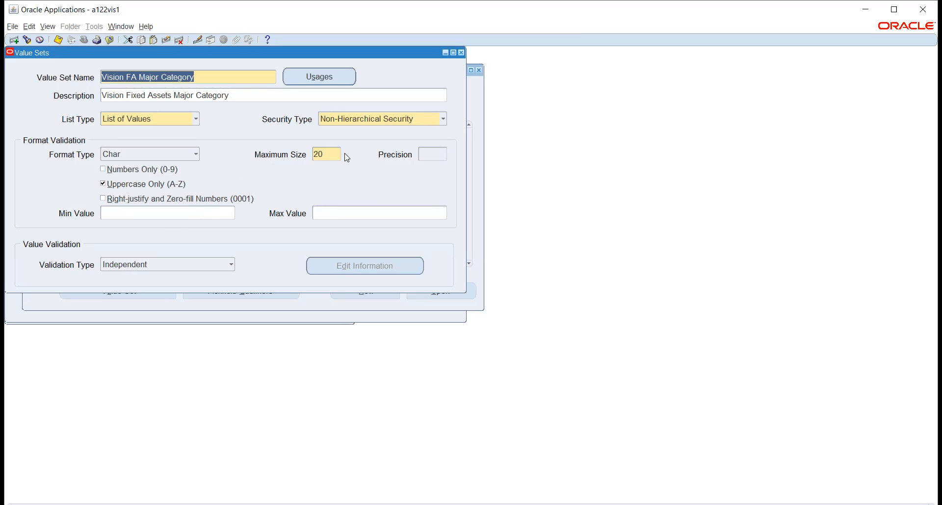
left_click(461, 52)
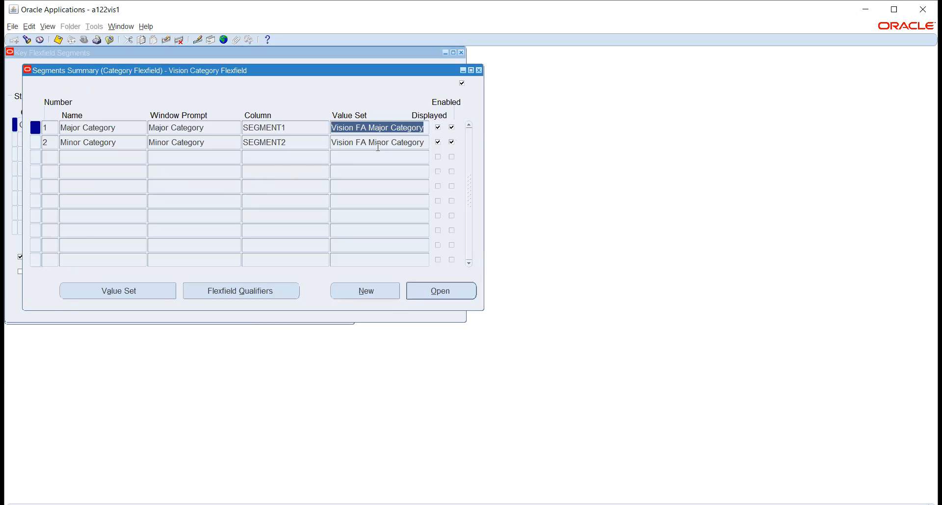
left_click(377, 142)
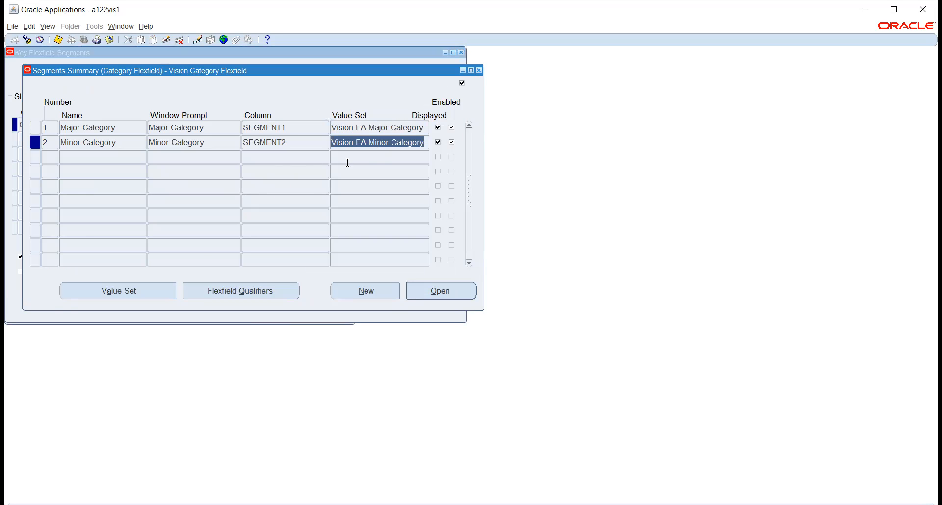
left_click(137, 290)
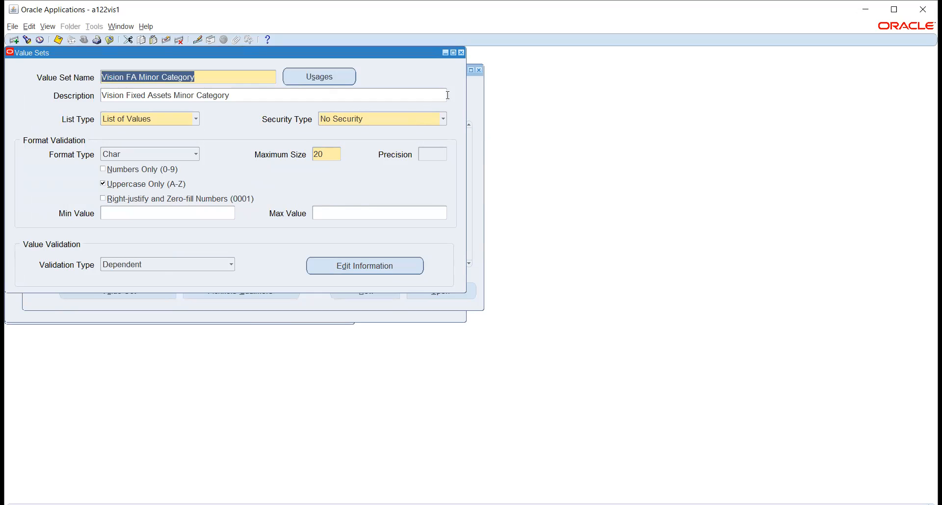
left_click(461, 53)
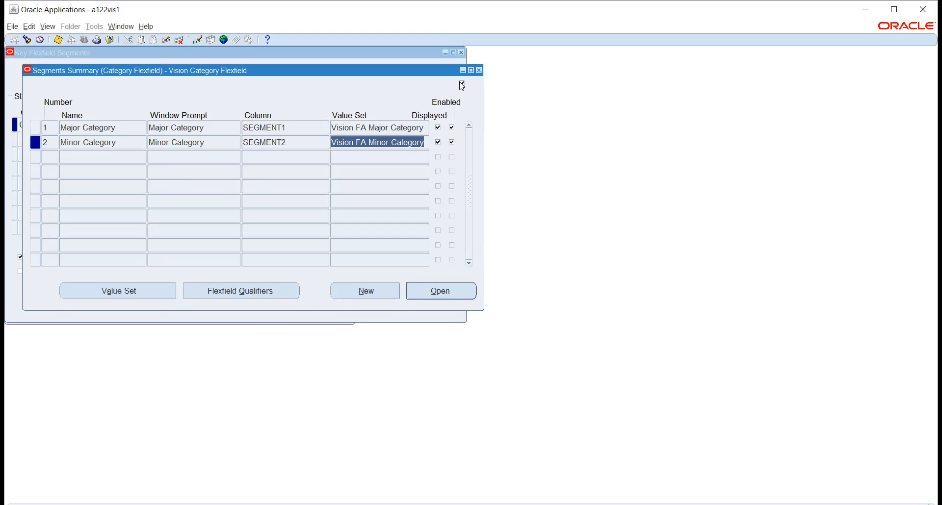
left_click(357, 127)
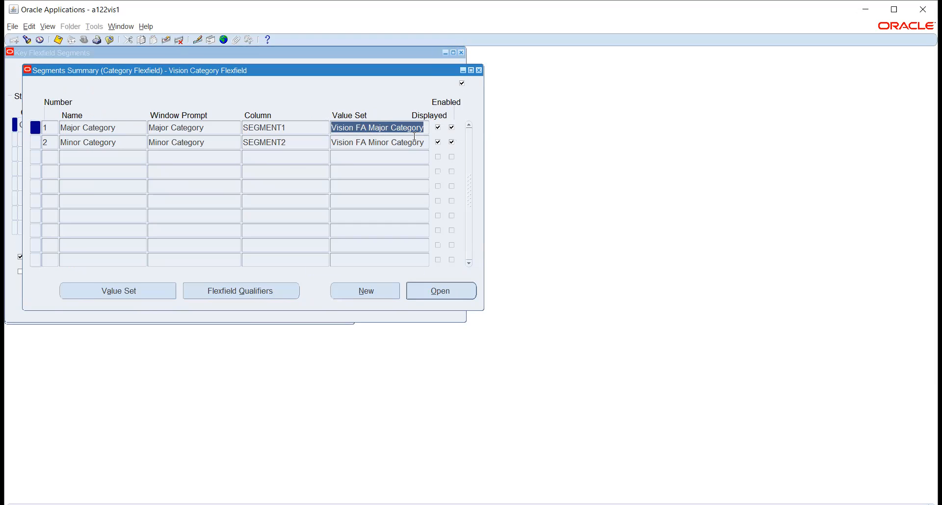
left_click(376, 141)
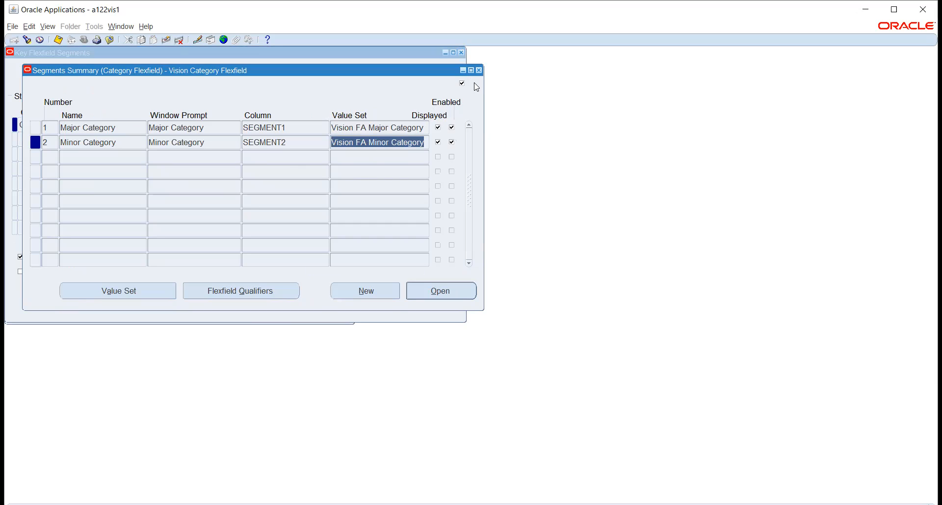
left_click(478, 70)
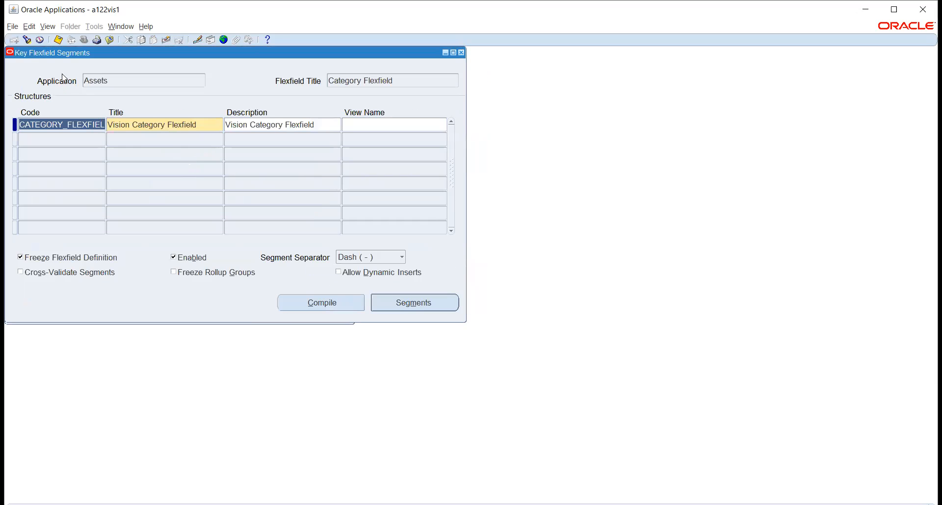
Search the key flexfields for "as%" again and load the Location Flexfield of the Assets application.
left_click(27, 40)
left_click_drag(136, 124, 108, 125)
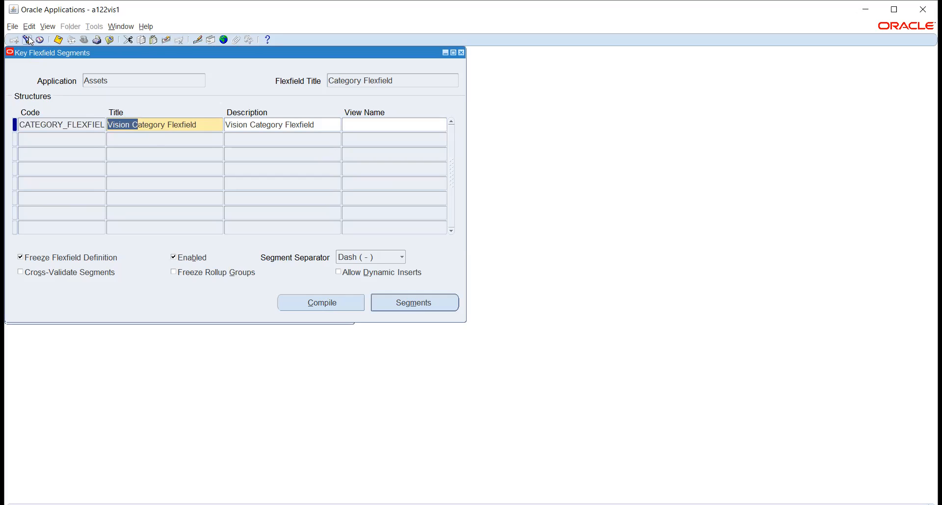
key("shift+Tab")
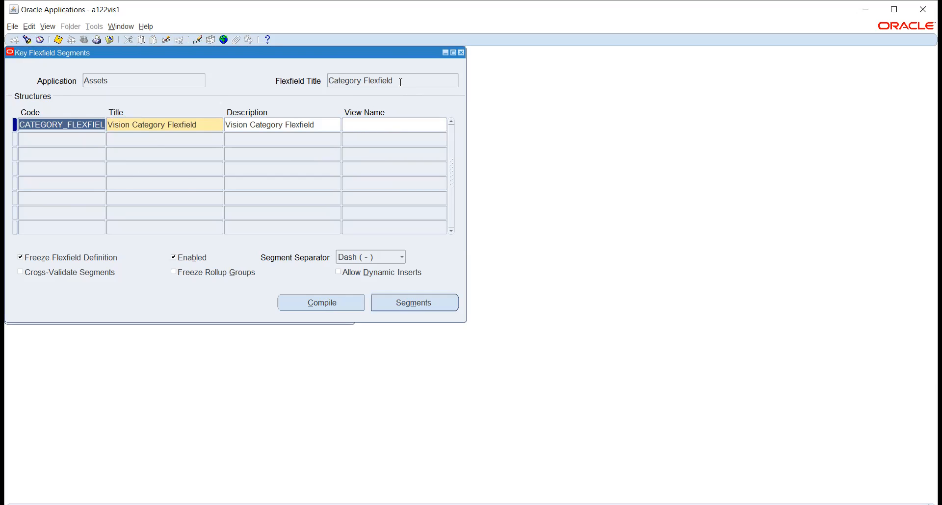
left_click(399, 81)
left_click(25, 40)
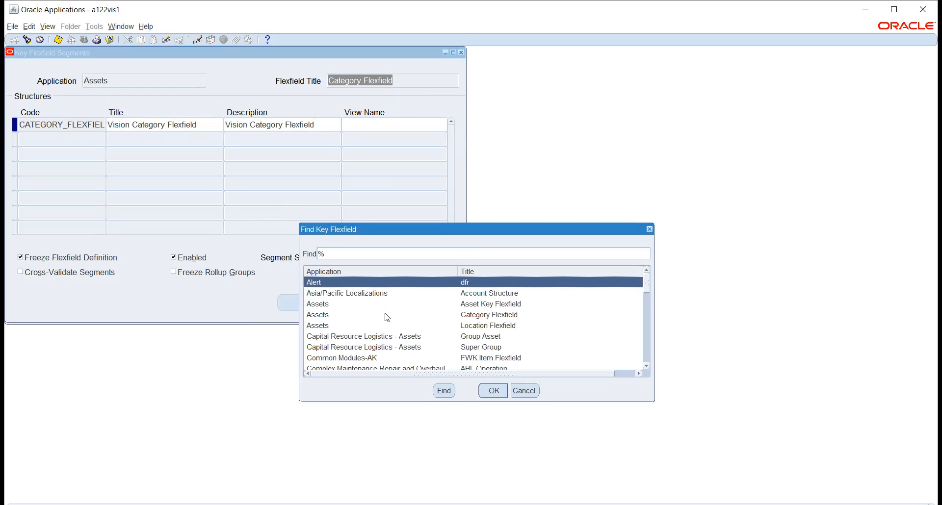
type("as")
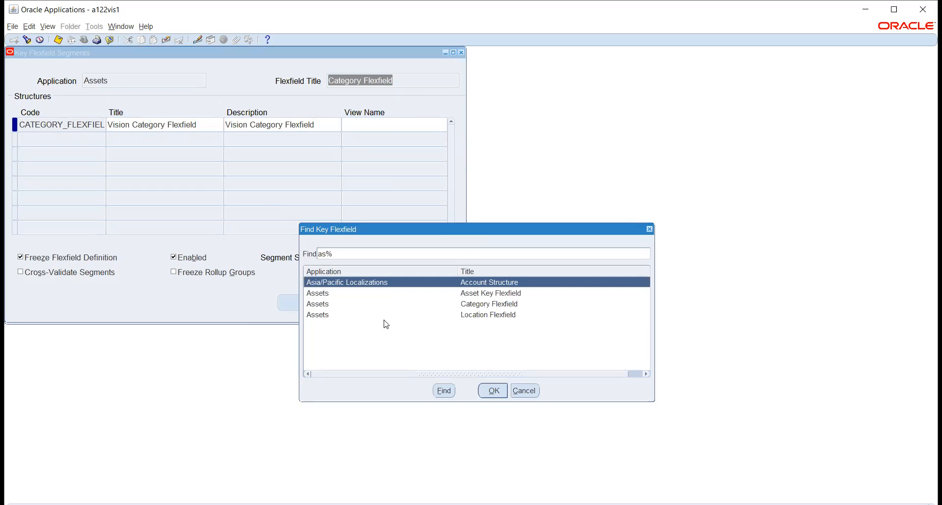
left_click(384, 316)
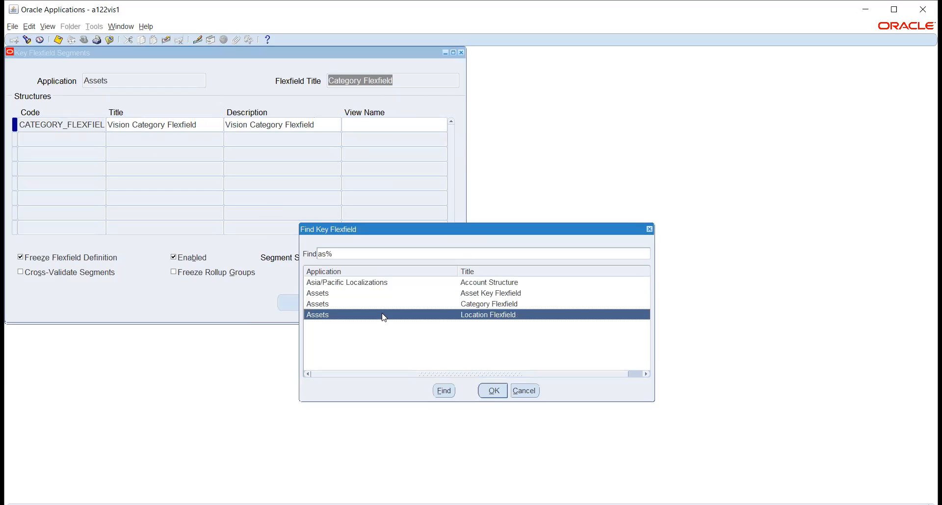
left_click(483, 391)
Open the segments of the Vision Ops Location Flexfield and view the value set definition of the Country segment.
left_click(420, 308)
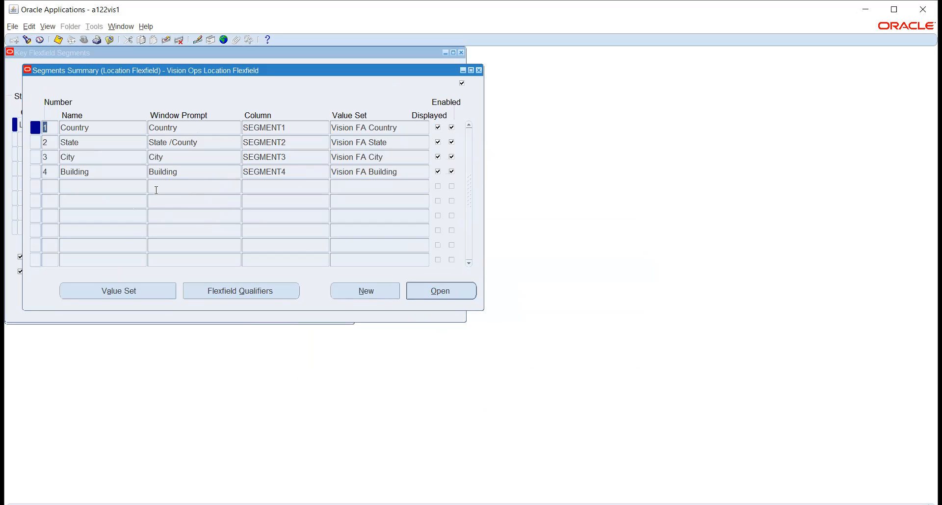
left_click(366, 127)
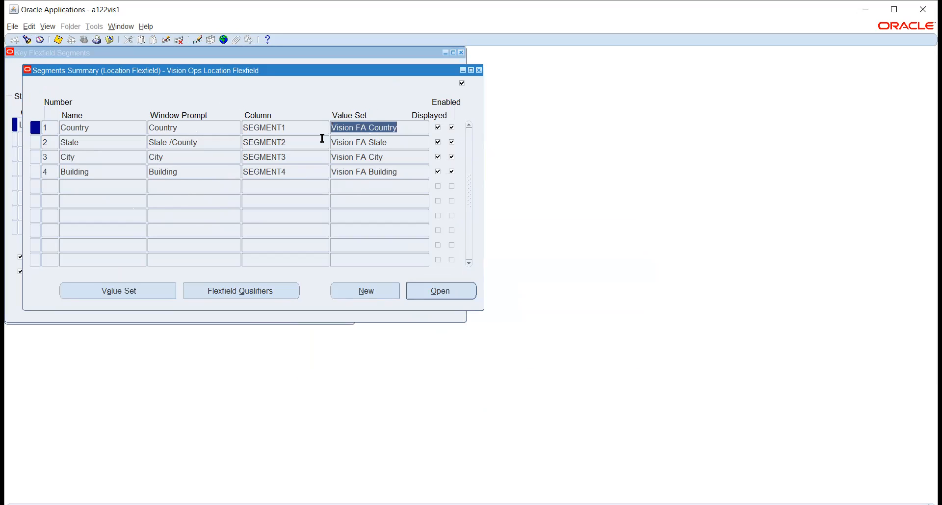
left_click(100, 288)
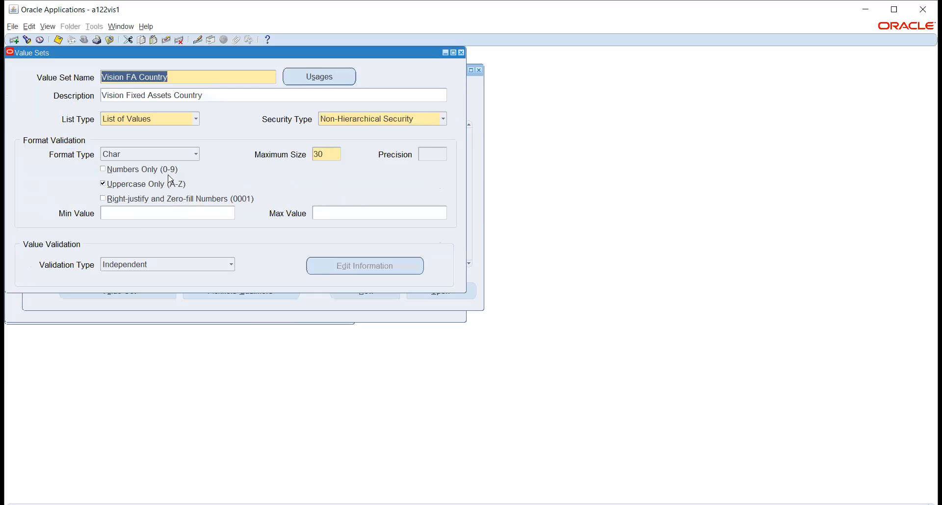
left_click(461, 52)
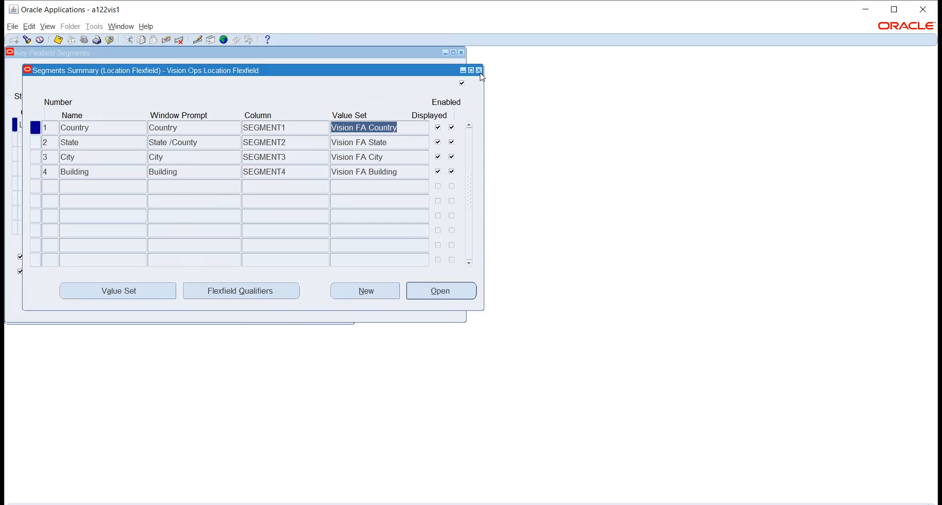
Examine the window prompts of the Country, City and Building location segments, and close the segments summary.
left_click(157, 126)
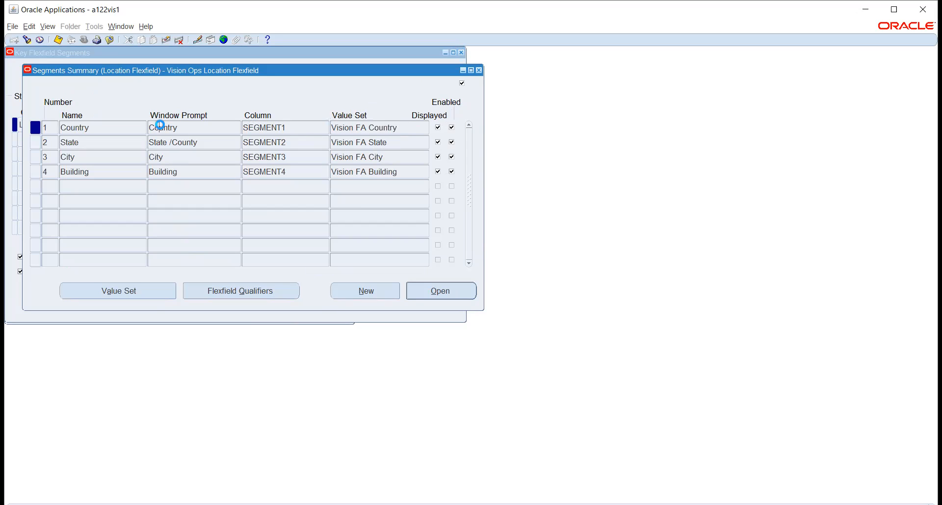
left_click(153, 156)
left_click(159, 172)
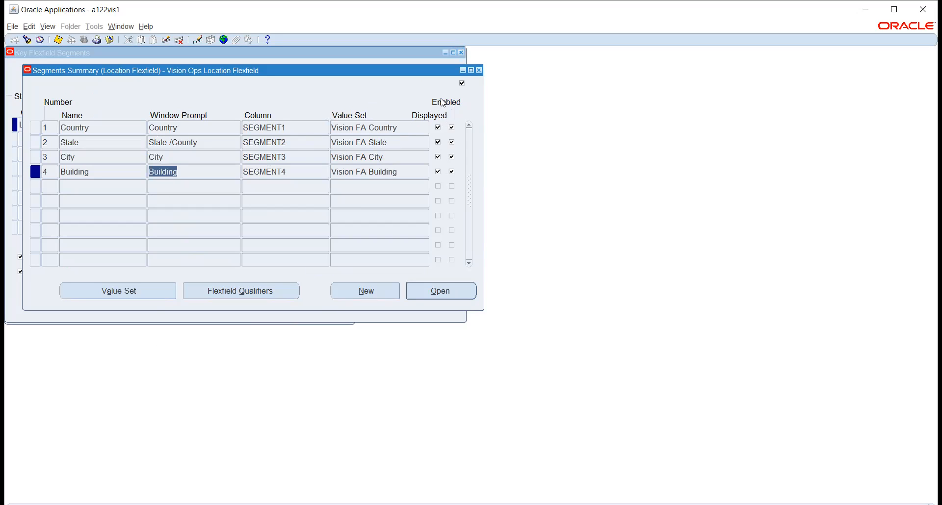
left_click(480, 72)
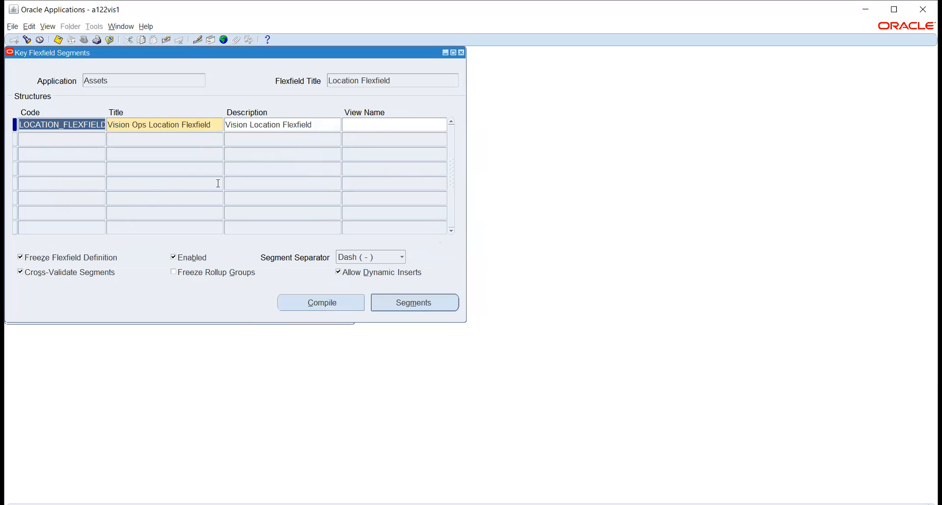
Search the key flexfields for "as%" and load the Asset Key Flexfield of the Assets application.
left_click(157, 80)
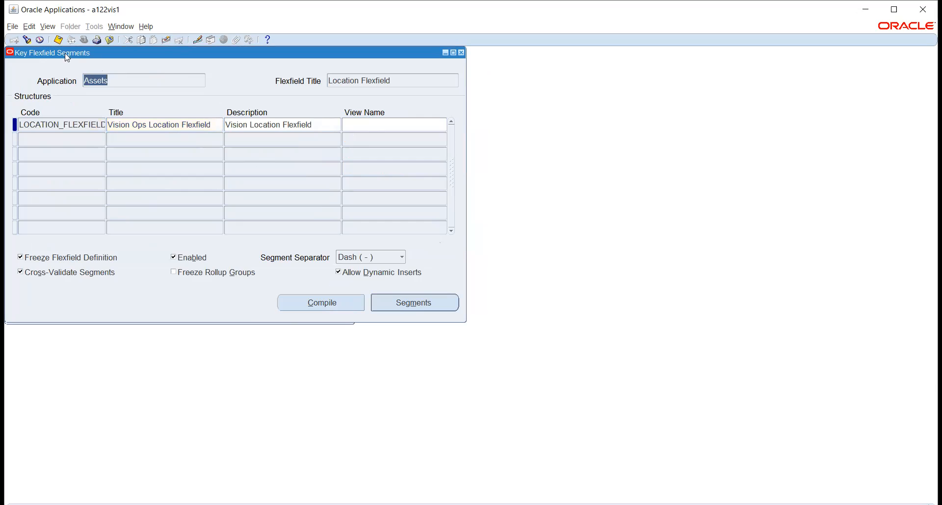
left_click(27, 40)
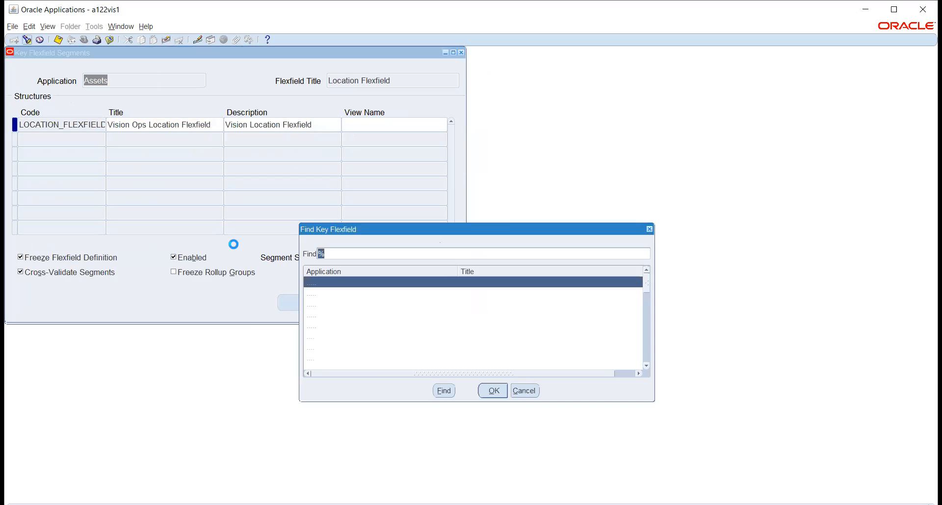
type("as")
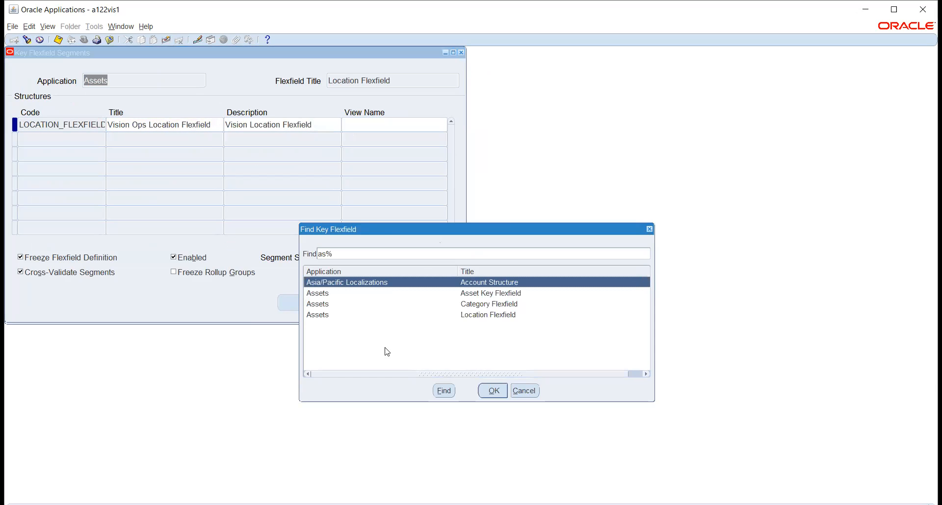
left_click(483, 294)
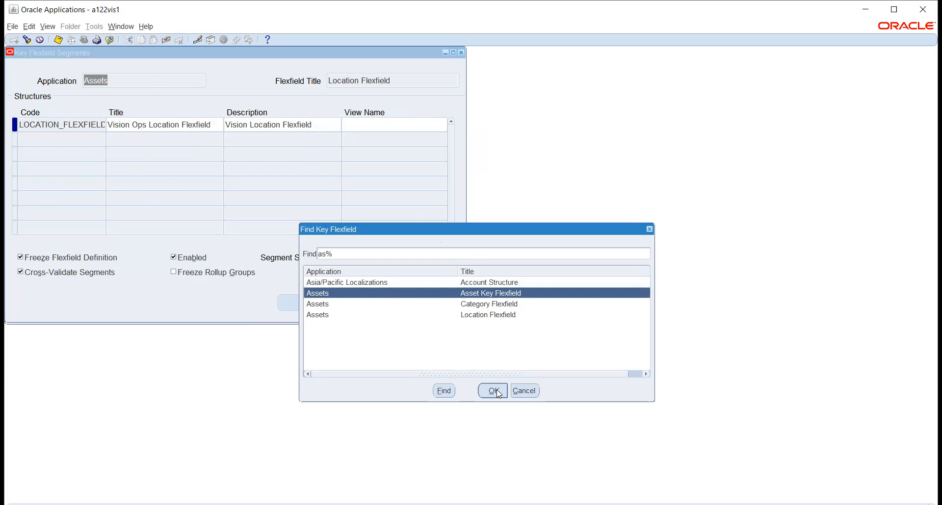
left_click(493, 391)
Open the segments of the Asset Key Flexfield structure and review the value set definition of the Asset Key segment.
left_click(140, 125)
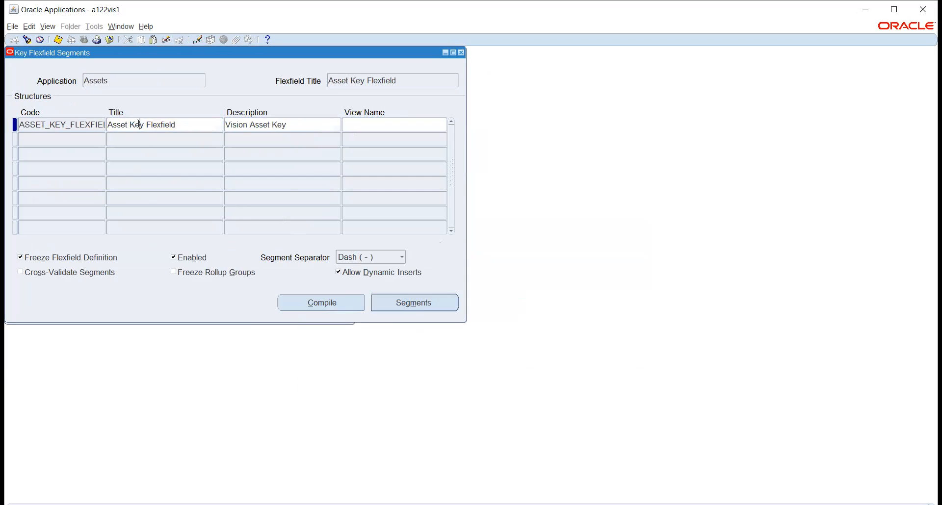
left_click(399, 308)
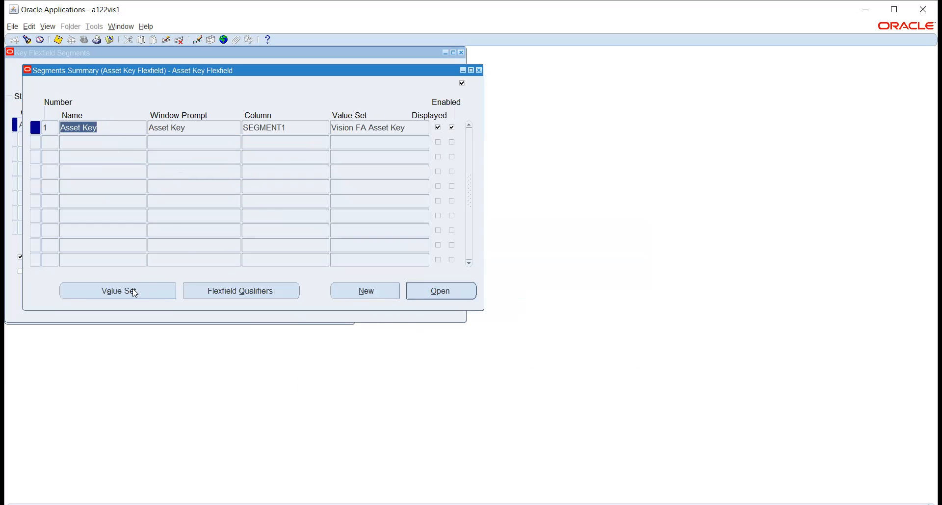
left_click(387, 129)
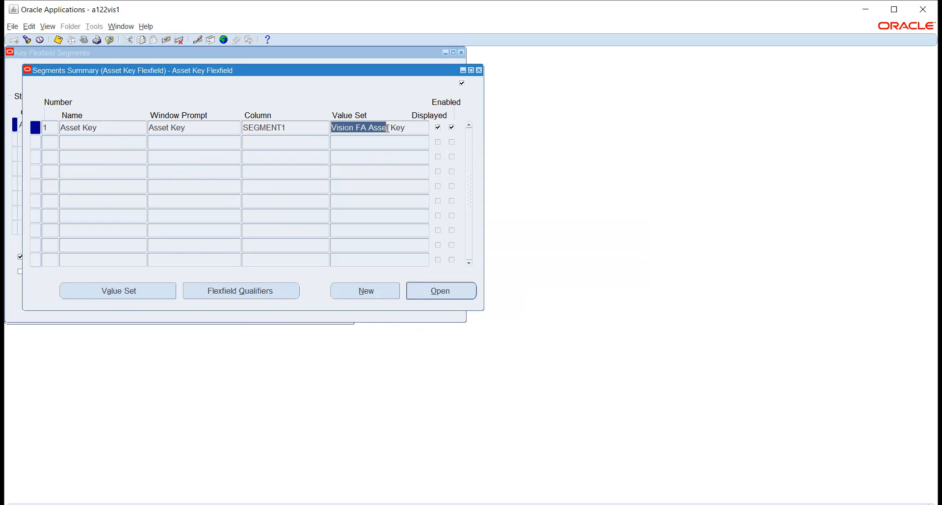
left_click(125, 291)
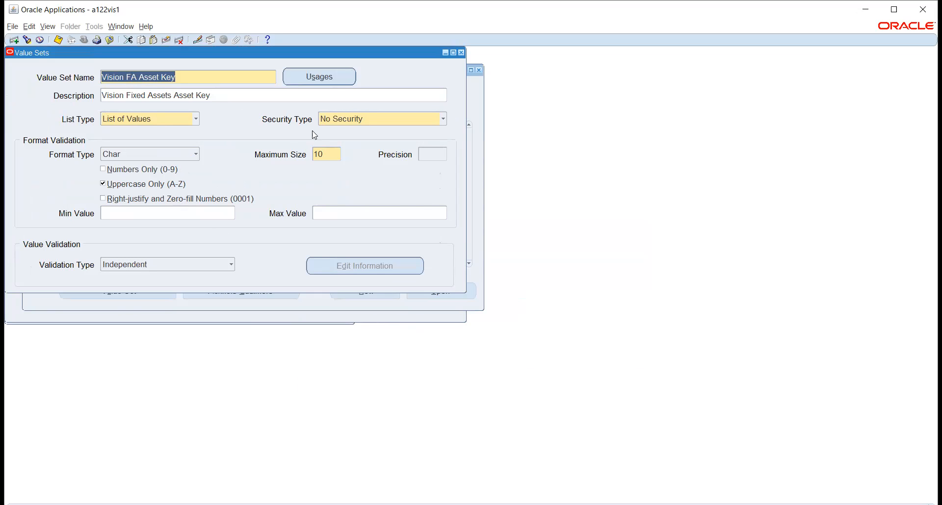
left_click(461, 53)
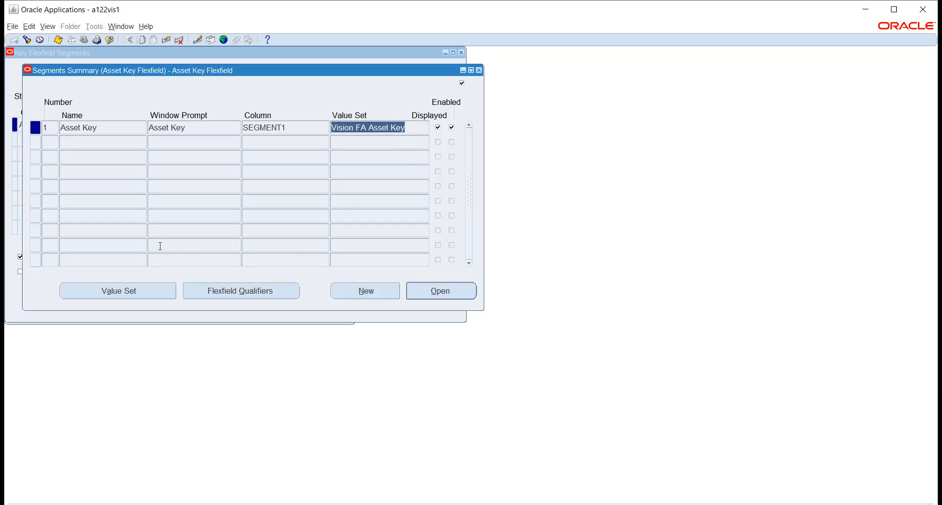
Check the window prompt of the Asset Key segment, and close the segments summary and the key flexfield definition.
left_click(196, 128)
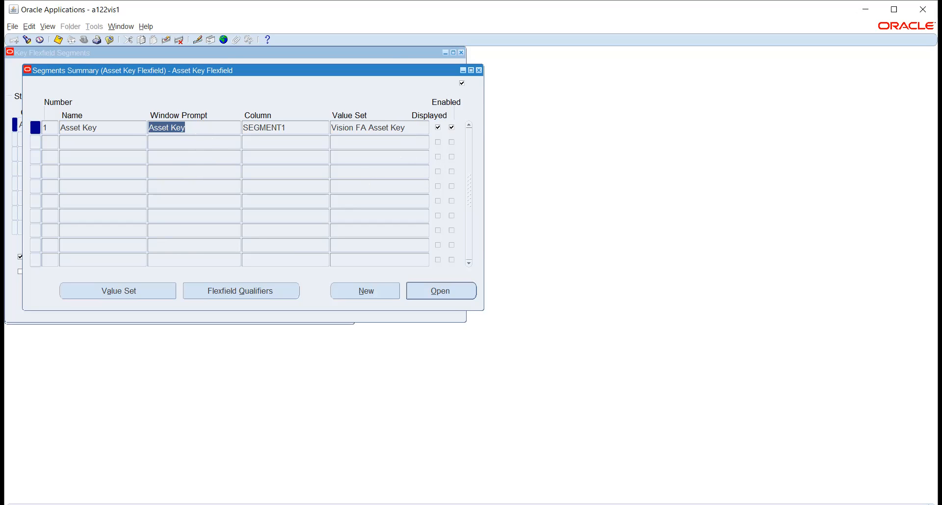
left_click(479, 70)
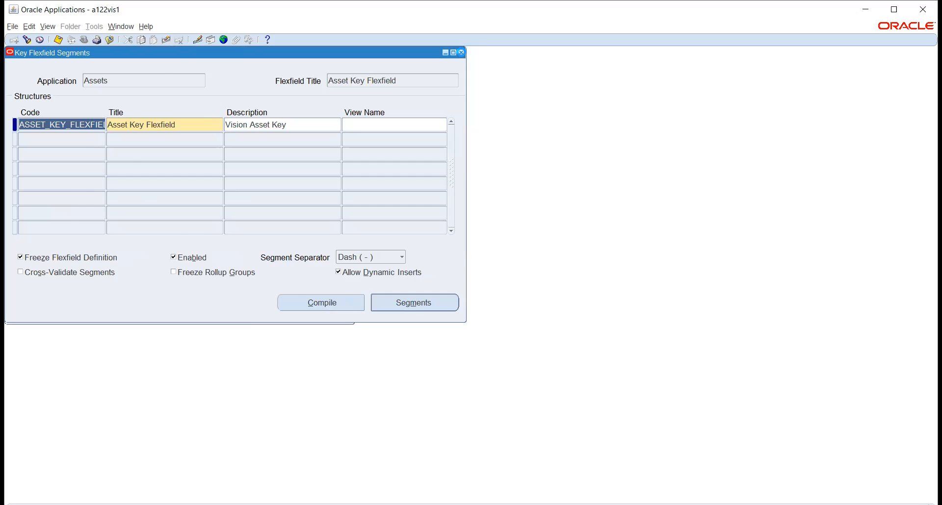
left_click(462, 54)
Open the key flexfield segment values and find those of the Assets Category Flexfield, structure Vision Category Flexfield, for the Major Category segment.
double_click(82, 244)
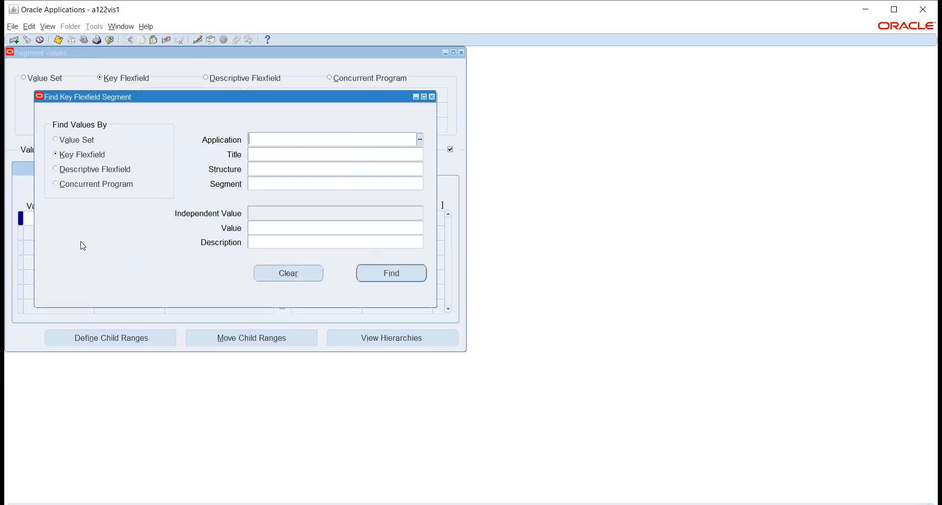
type("ass")
key("Tab")
left_click(419, 154)
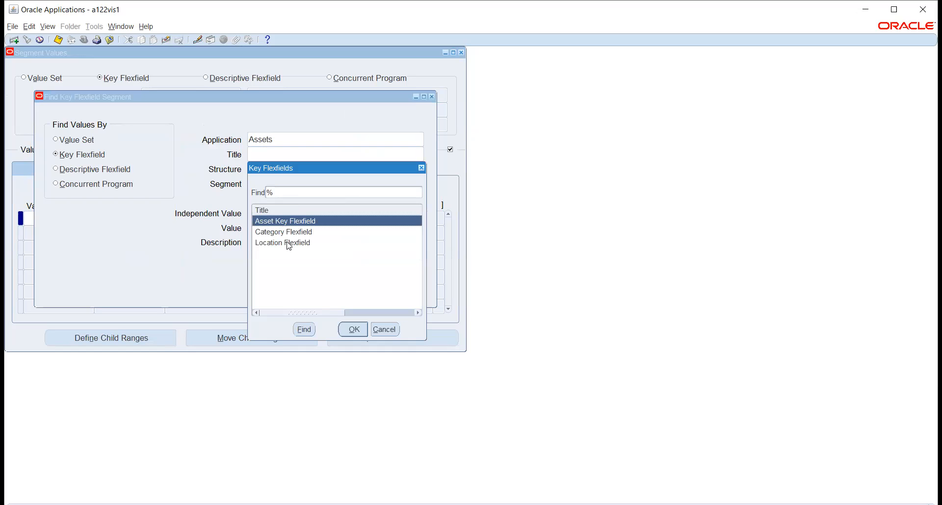
left_click(287, 233)
left_click(353, 329)
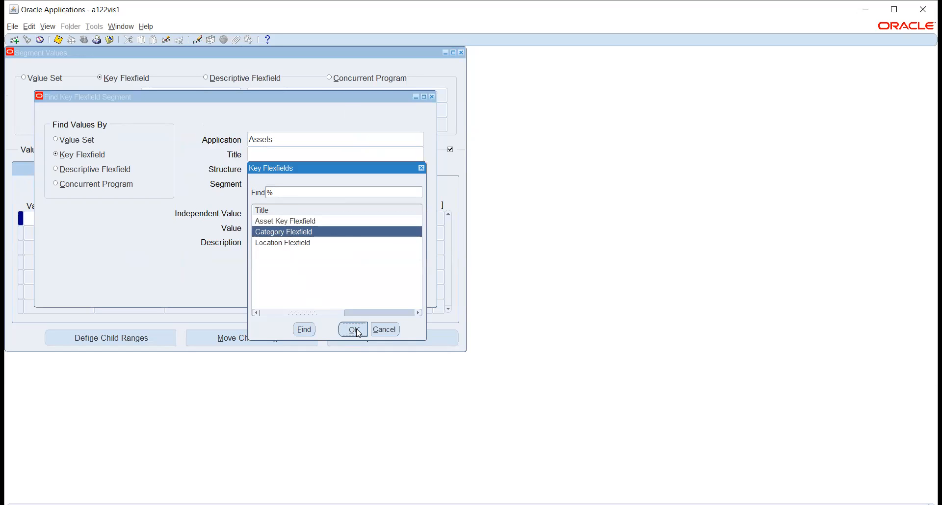
left_click(419, 168)
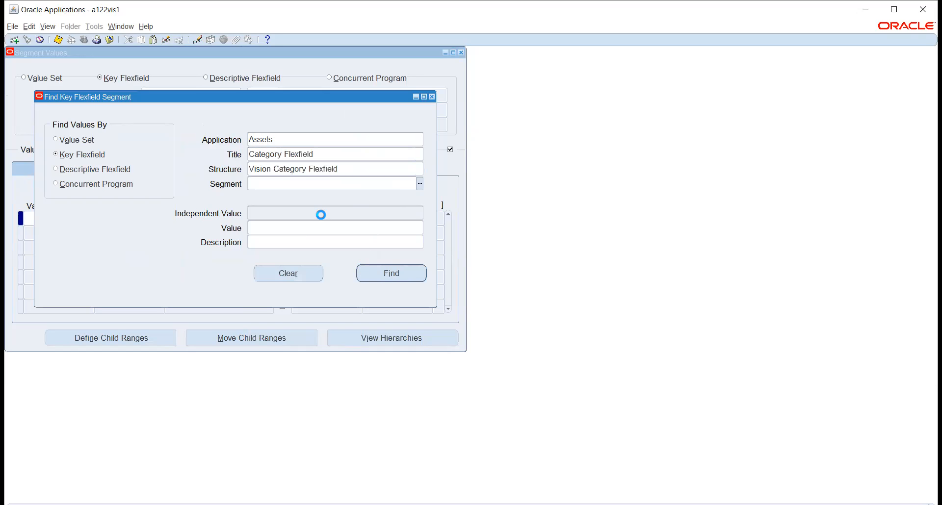
left_click(383, 273)
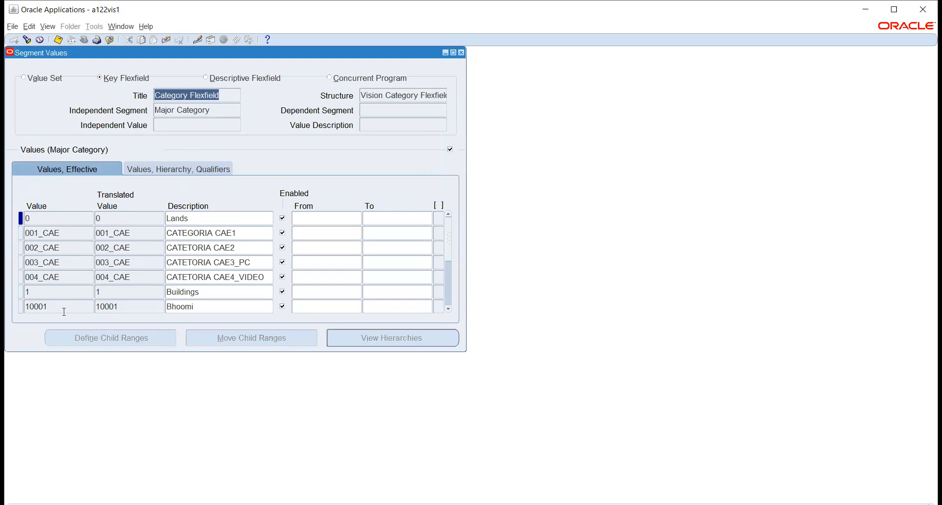
Examine the Major Category values of the Category Flexfield, including the AUTO, building and furniture entries.
scroll(87, 265, "down", 3)
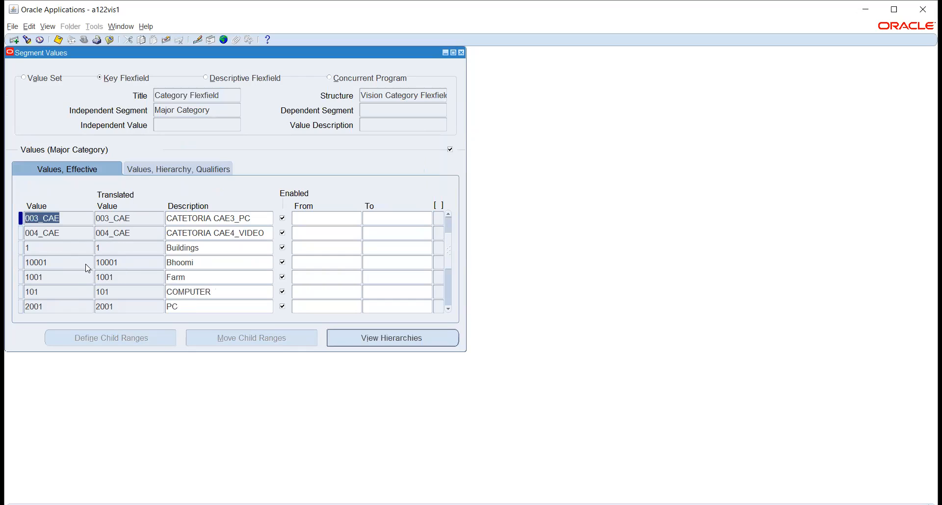
scroll(85, 264, "down", 2)
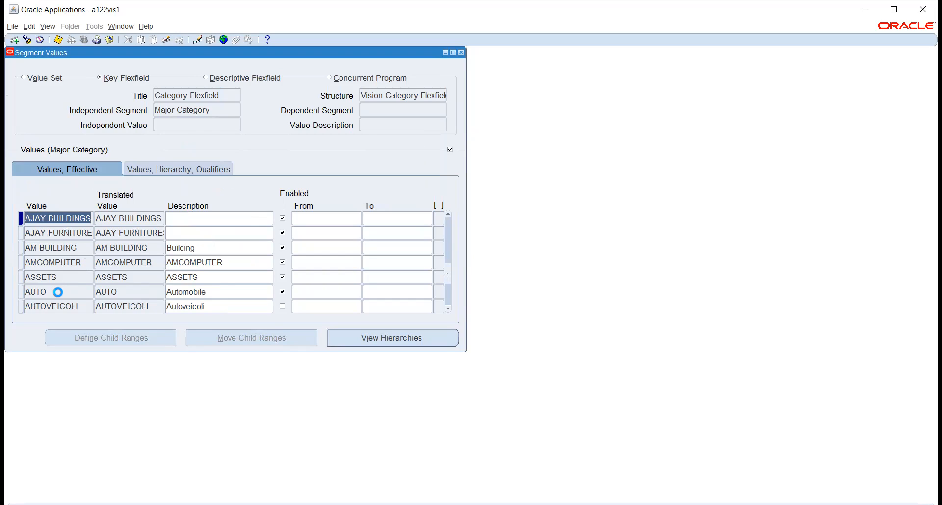
left_click(60, 296)
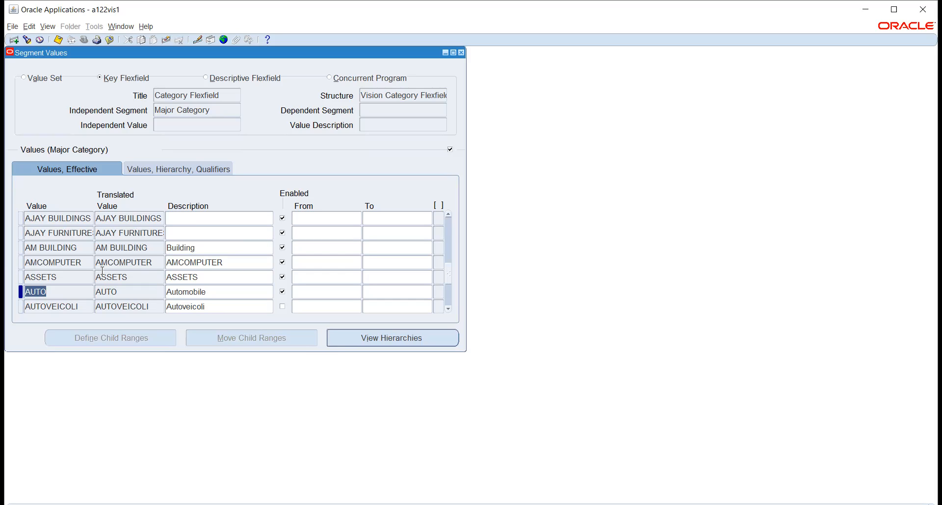
left_click(52, 217)
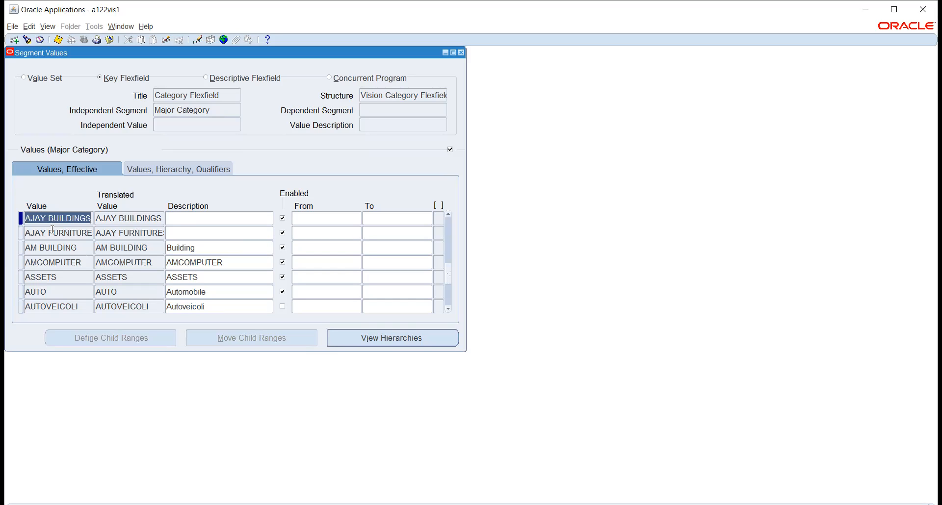
left_click(50, 234)
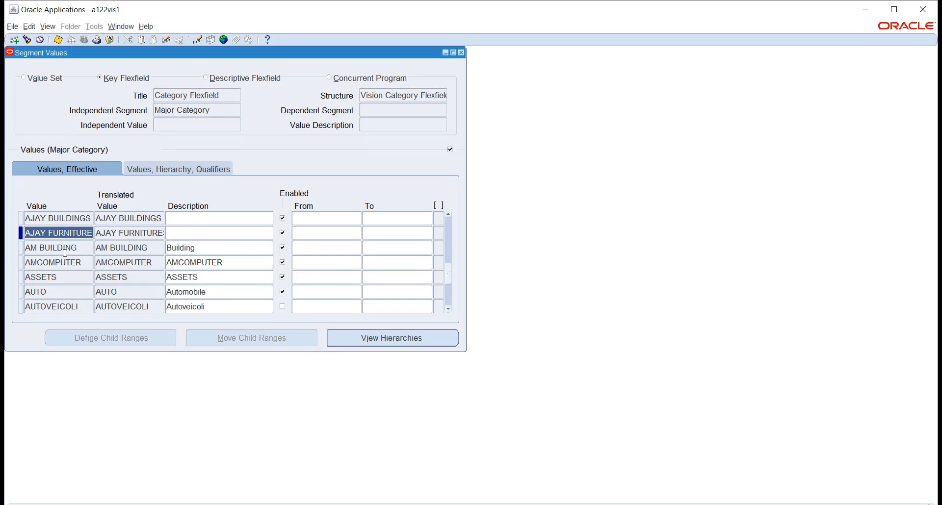
left_click(199, 116)
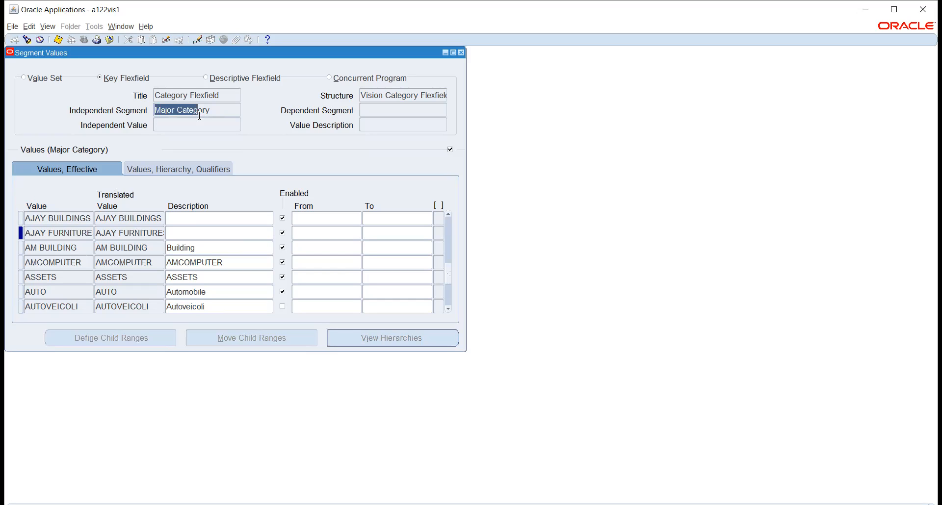
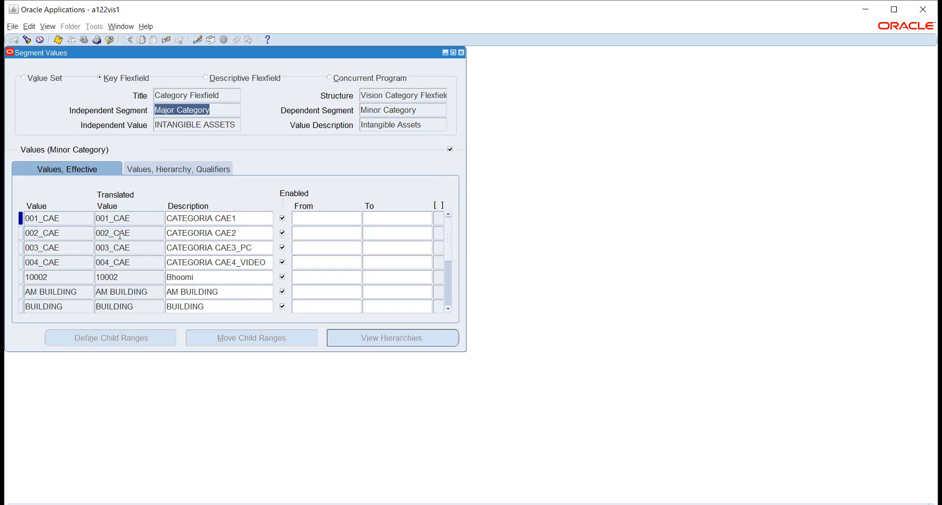
Review the Minor Category values dependent on the INTANGIBLE ASSETS major category, and close the segment values.
left_click(132, 263)
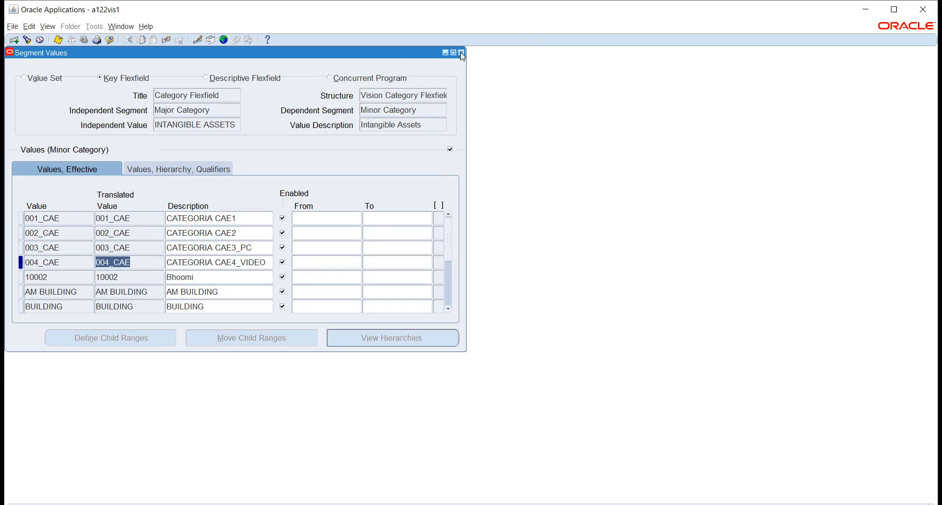
left_click(220, 112)
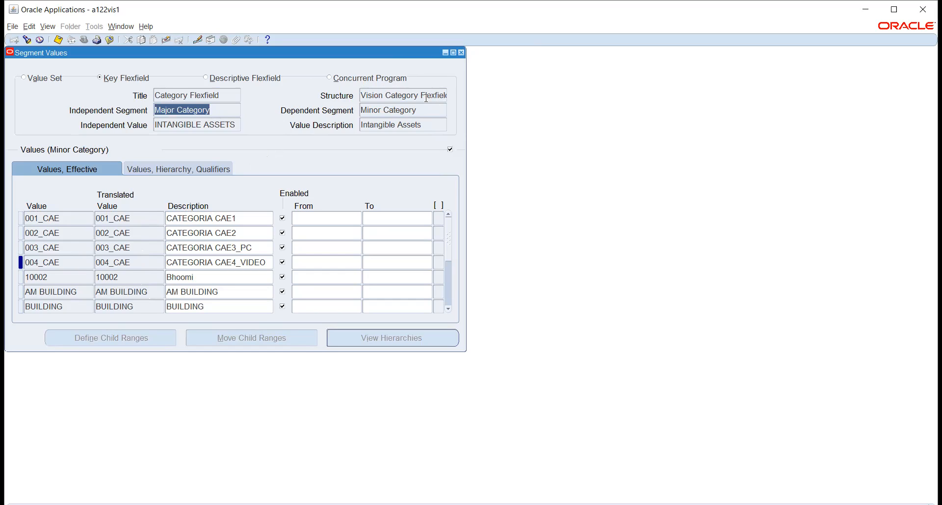
left_click(461, 53)
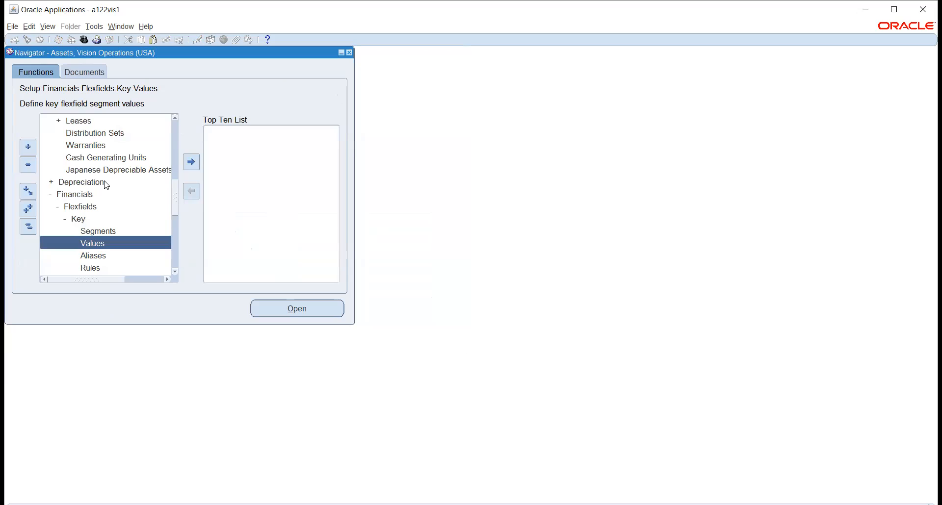
Open the Asset Keys setup under Asset System, query all asset keys, review the entries 1001 and 1003, and close it.
scroll(106, 185, "down", 1)
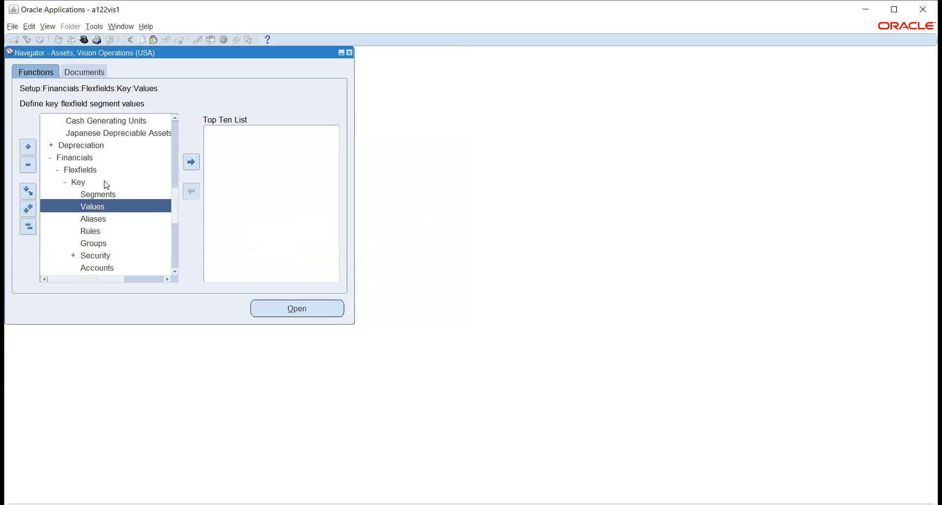
scroll(106, 184, "up", 4)
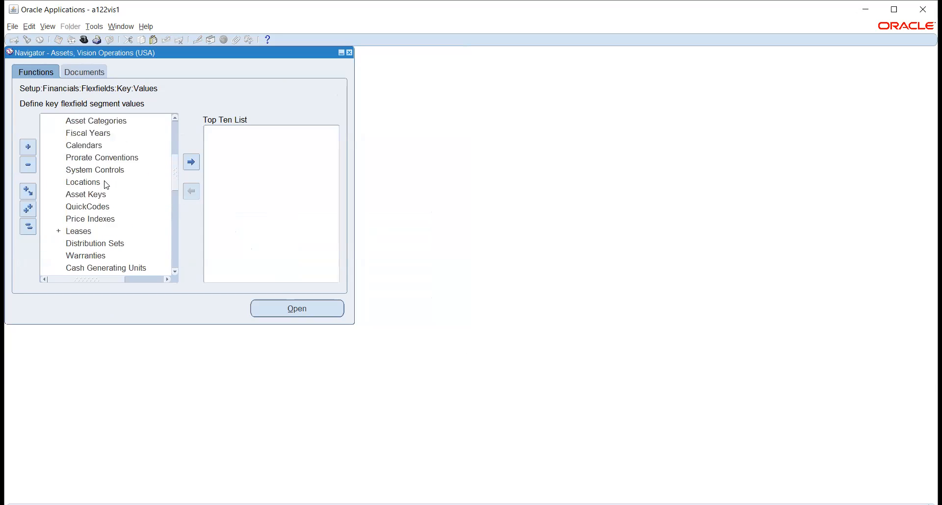
scroll(105, 185, "up", 1)
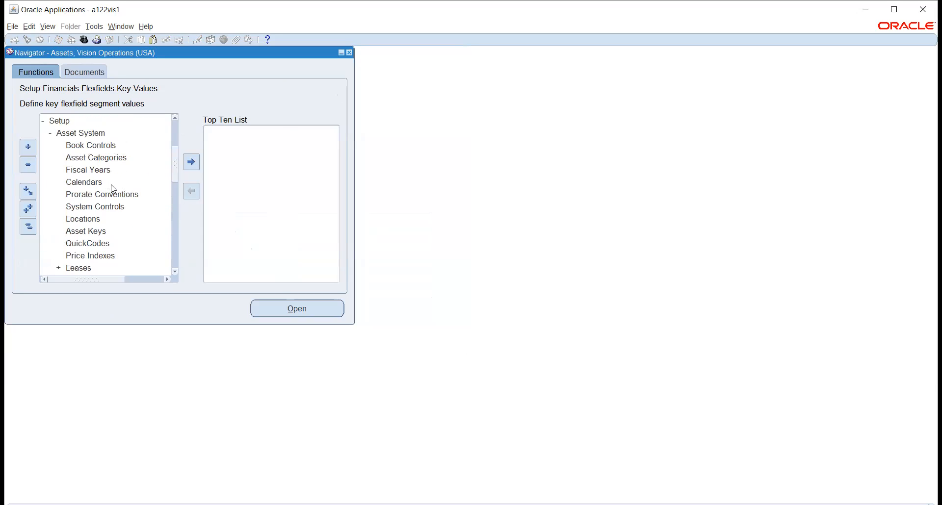
left_click(88, 231)
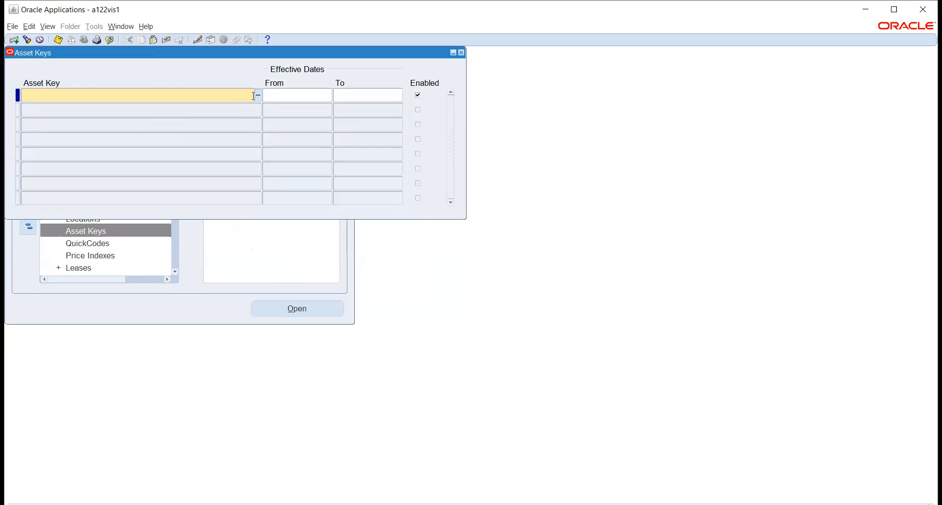
key("ctrl+F11")
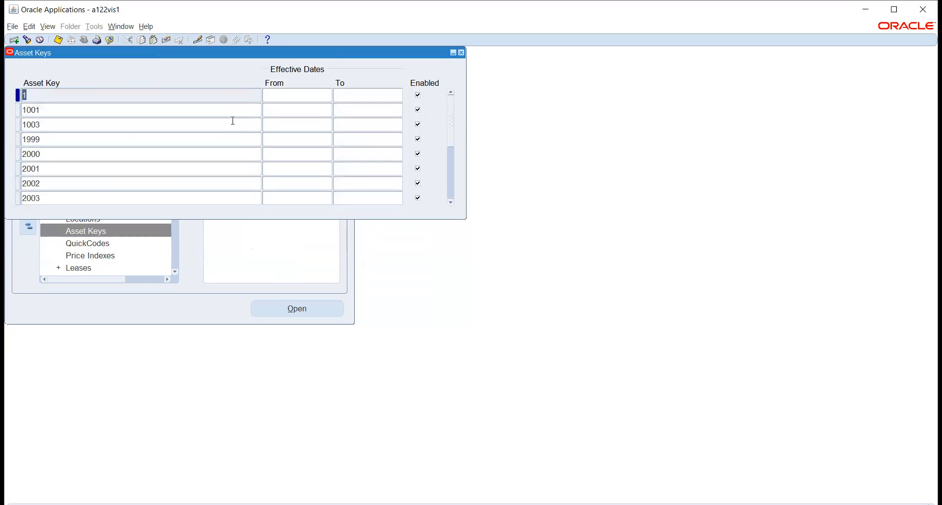
left_click(209, 112)
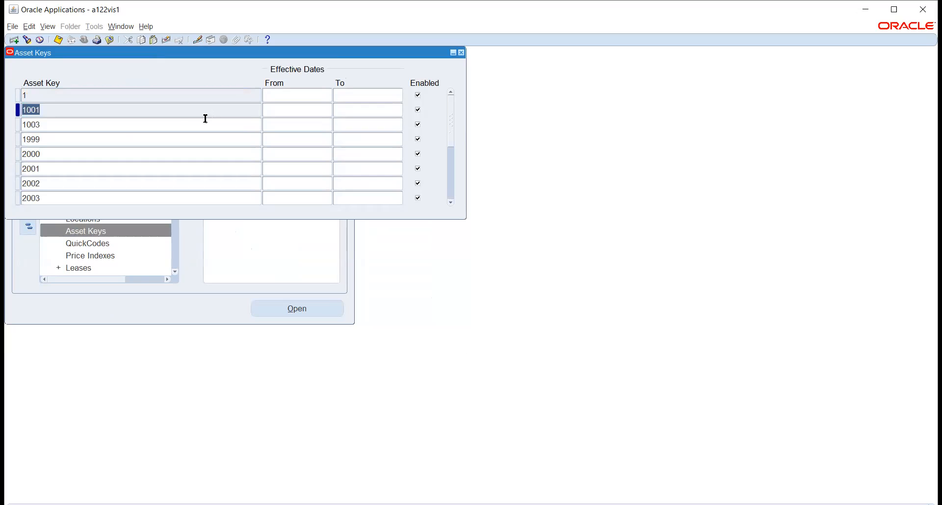
left_click(178, 122)
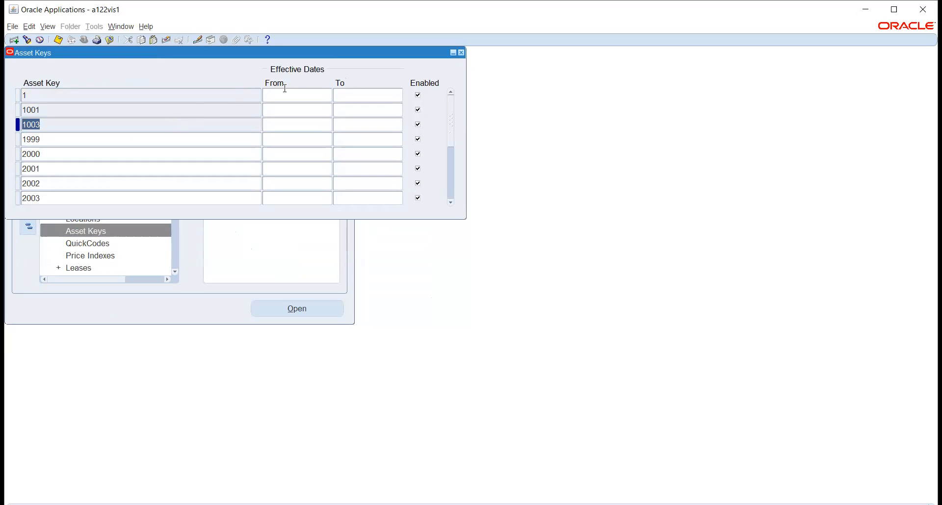
left_click(461, 53)
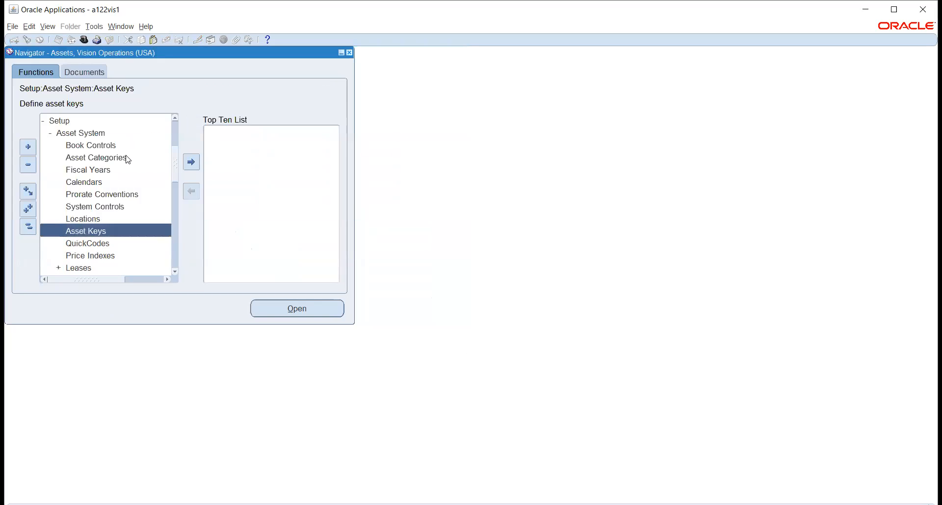
Open the Locations setup, query all locations and close it, and look over the blank Asset Categories form before closing it.
double_click(82, 221)
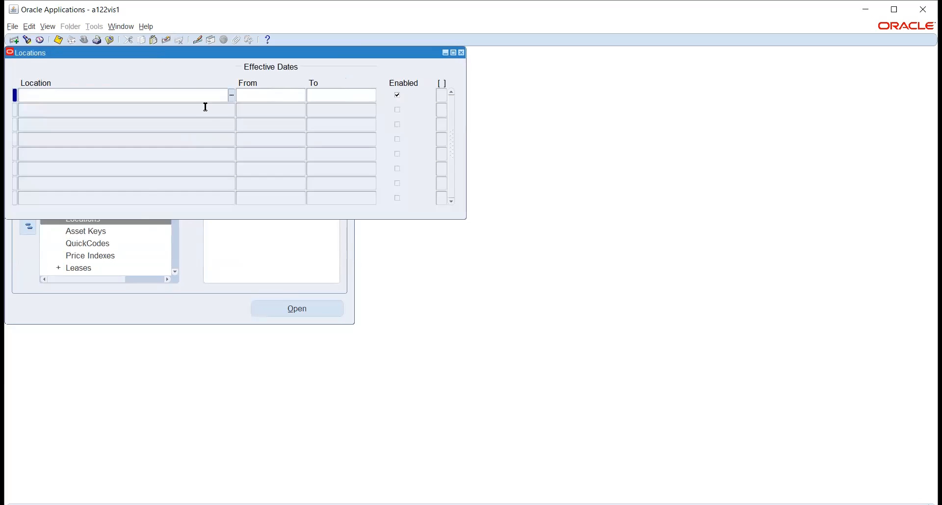
key("ctrl+F11")
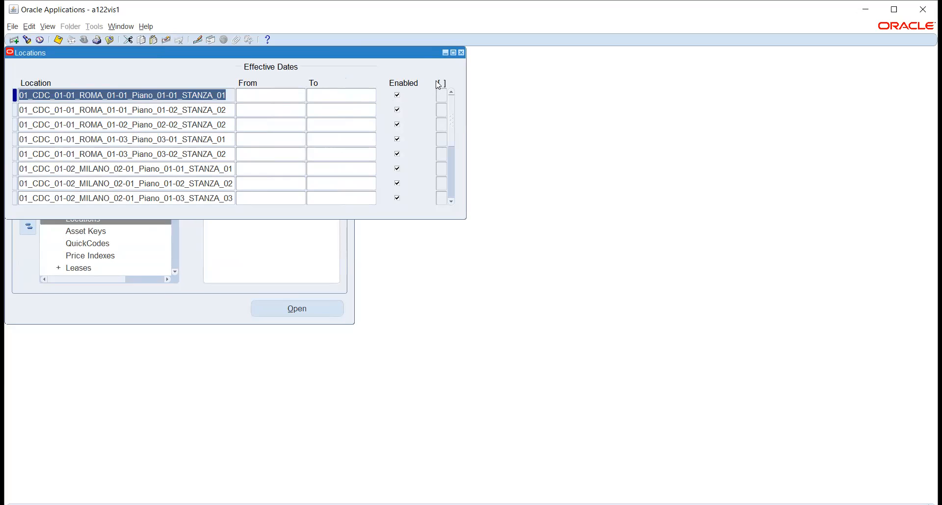
left_click(461, 52)
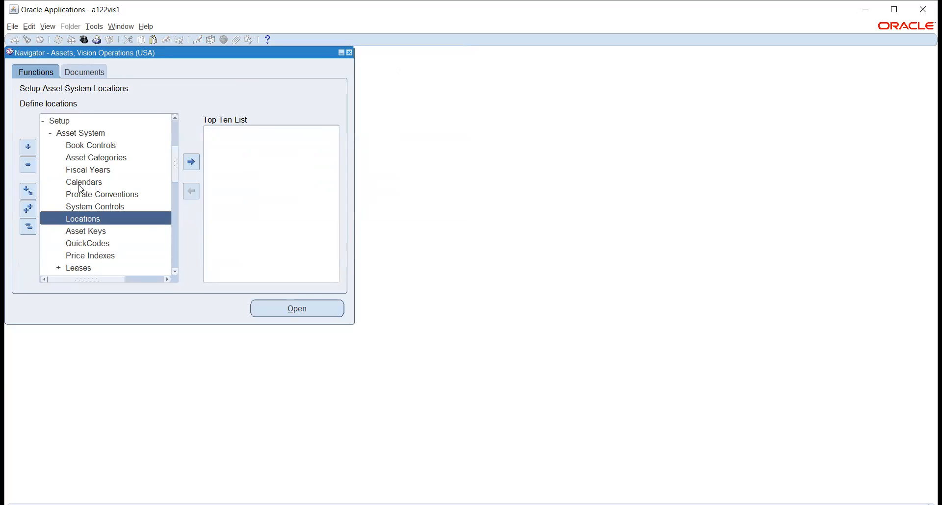
left_click(83, 157)
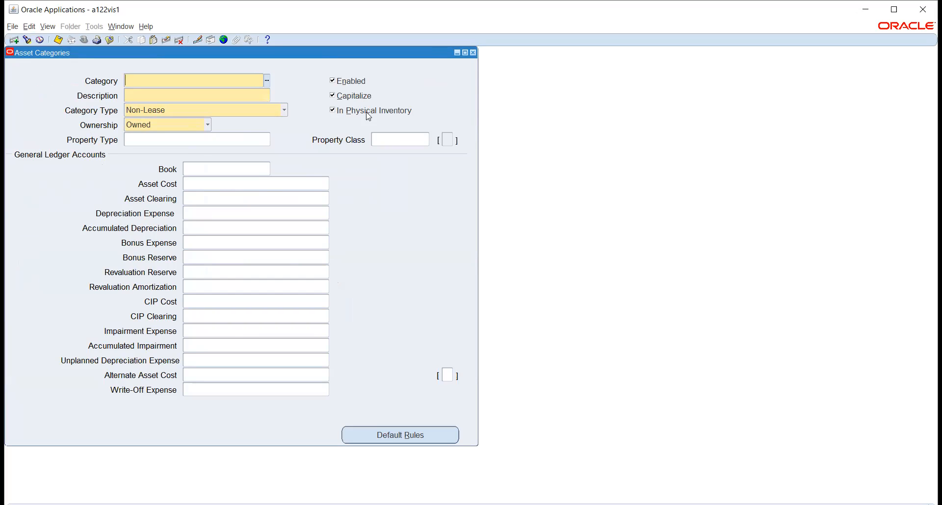
left_click(472, 53)
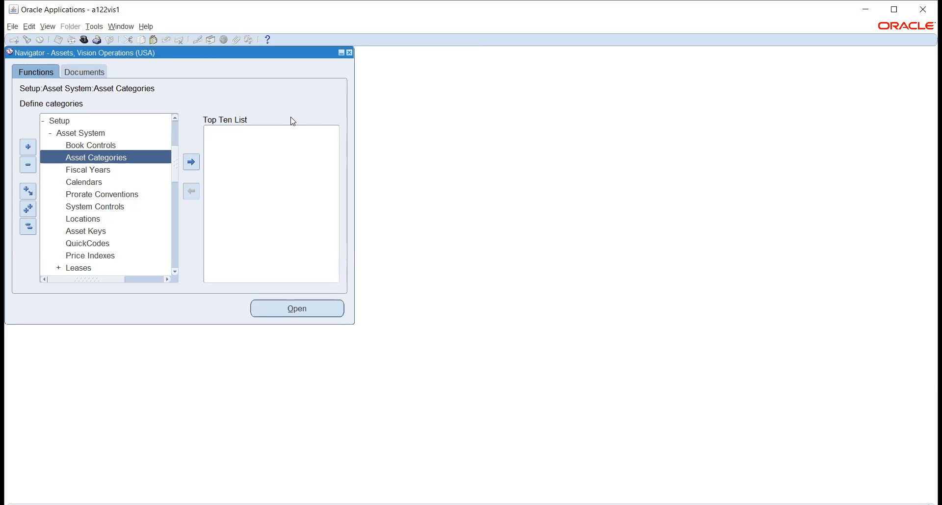
Look over the blank Asset Fiscal Years and Asset Calendars forms, closing each one.
left_click(90, 170)
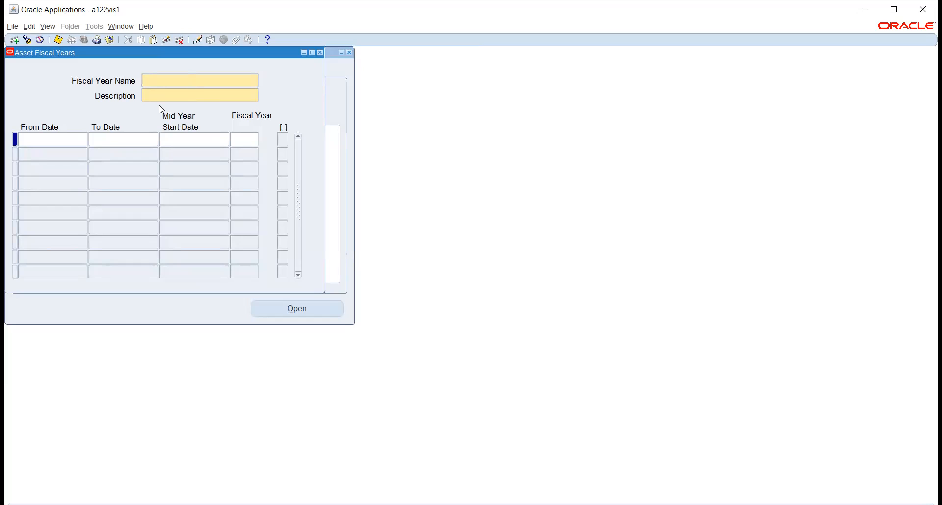
left_click(54, 140)
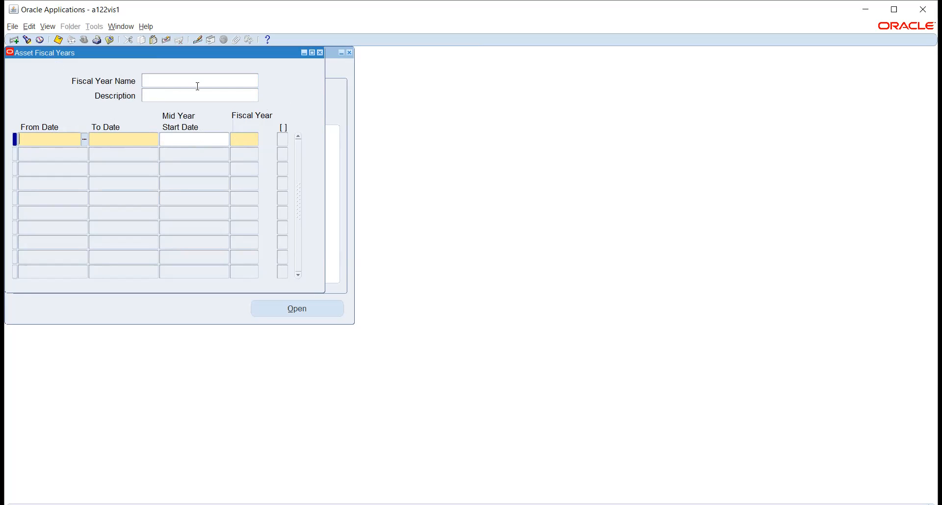
left_click(240, 80)
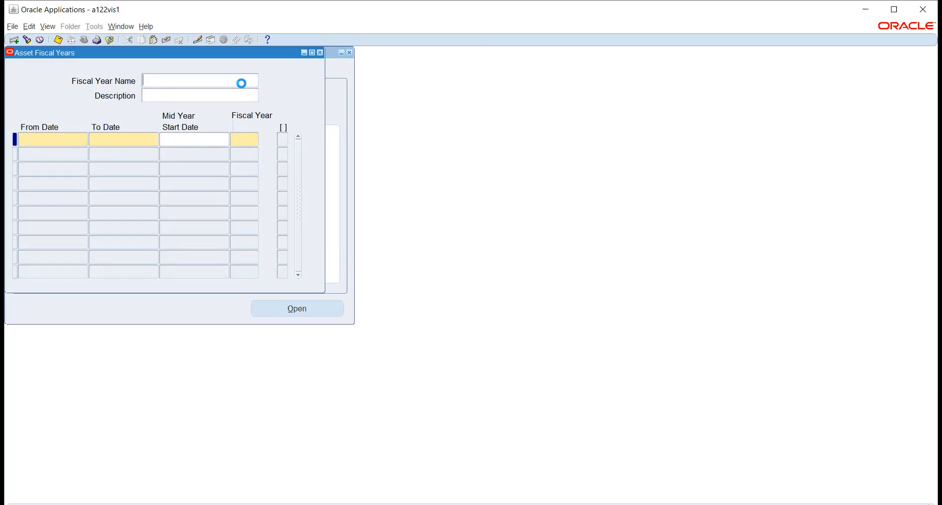
left_click(321, 53)
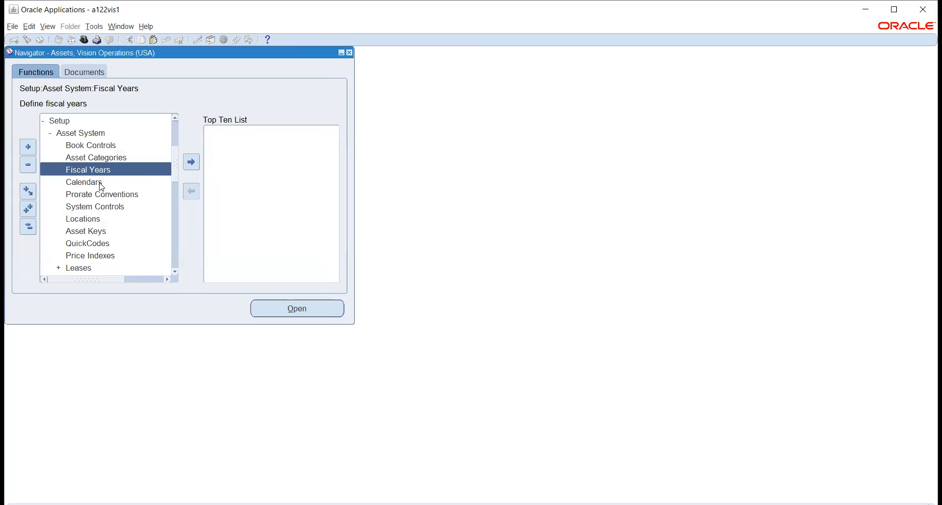
left_click(99, 182)
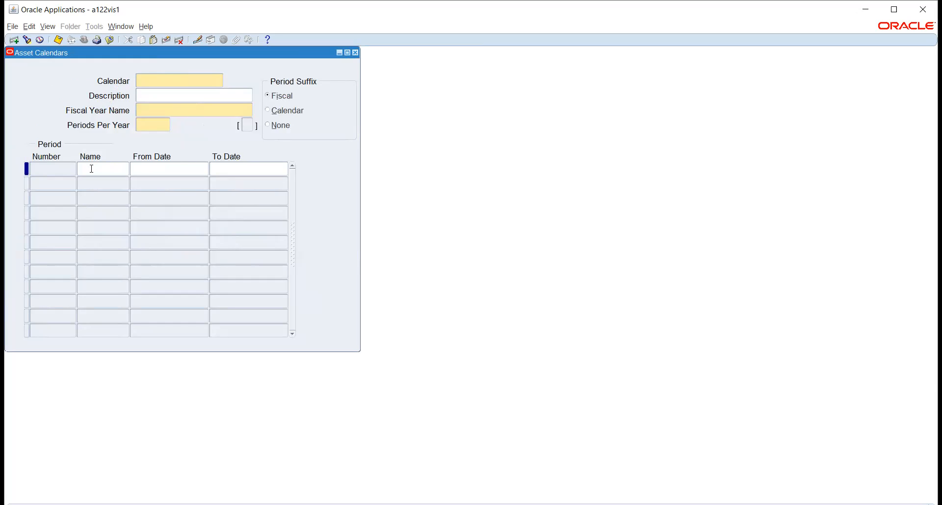
left_click(355, 53)
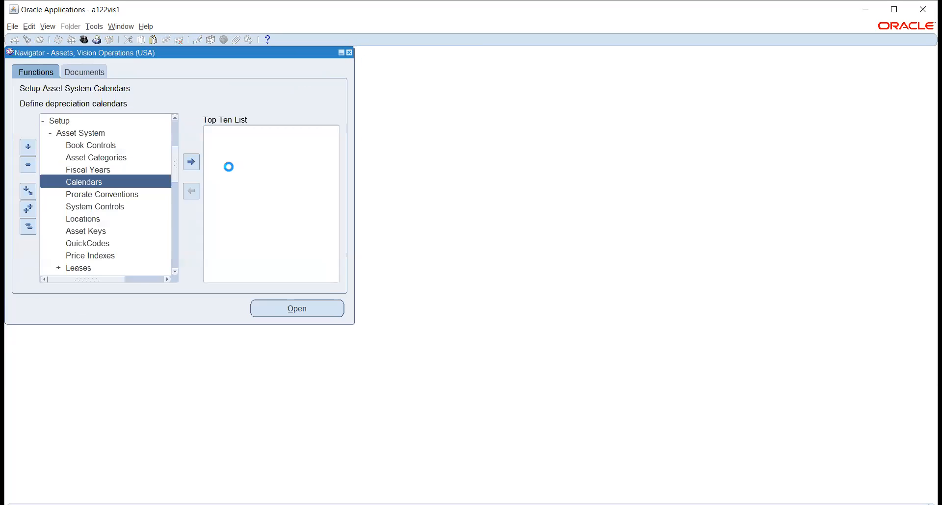
Open the Fiscal Years setup and enter TATA-CAL as both the fiscal year name and the description.
left_click(85, 173)
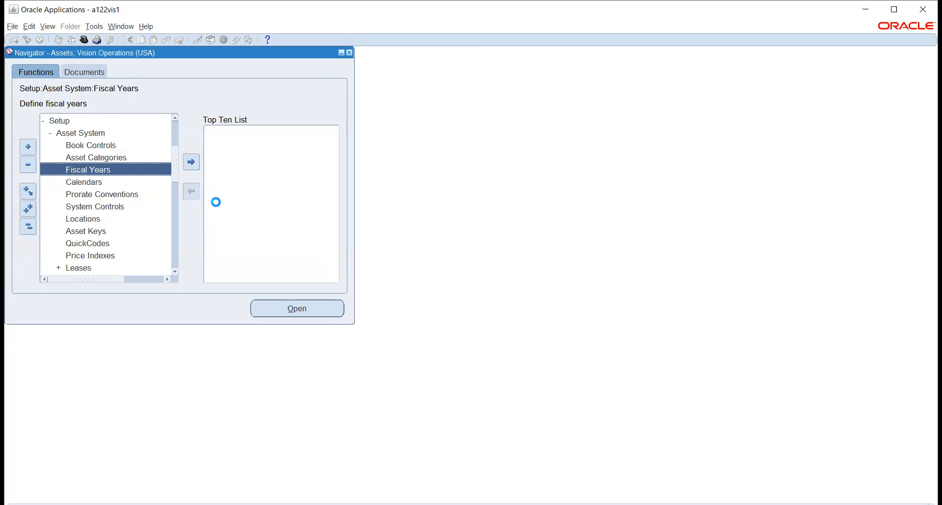
type("TA")
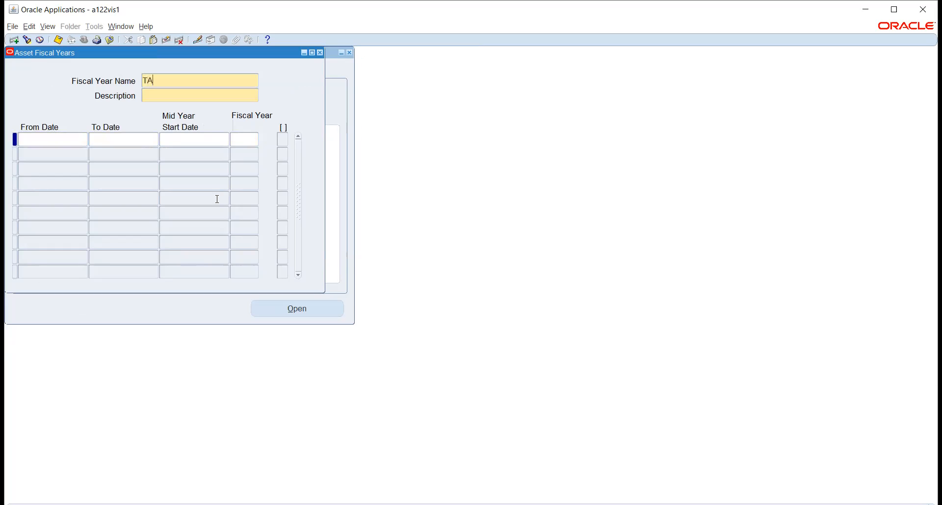
type("TA-CAL")
key("Tab")
type("TATA-CAL")
Add fiscal year 2020 from 01-JAN-2020 to 31-DEC-2020, with a mid-year start date of 01-JUL-2020.
left_click(54, 139)
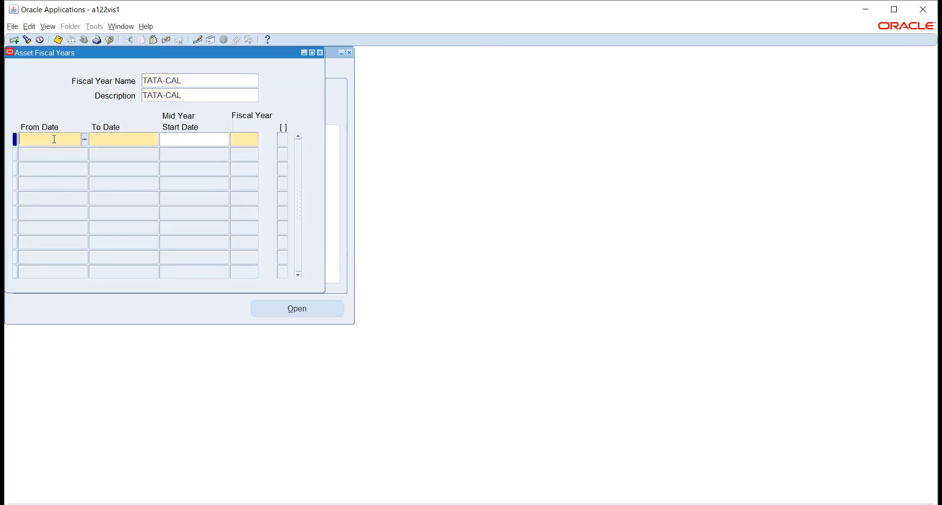
type("1-JAN-")
type("2020")
key("Tab")
type("31DEC2020")
key("Tab")
type("1-JUL-2020")
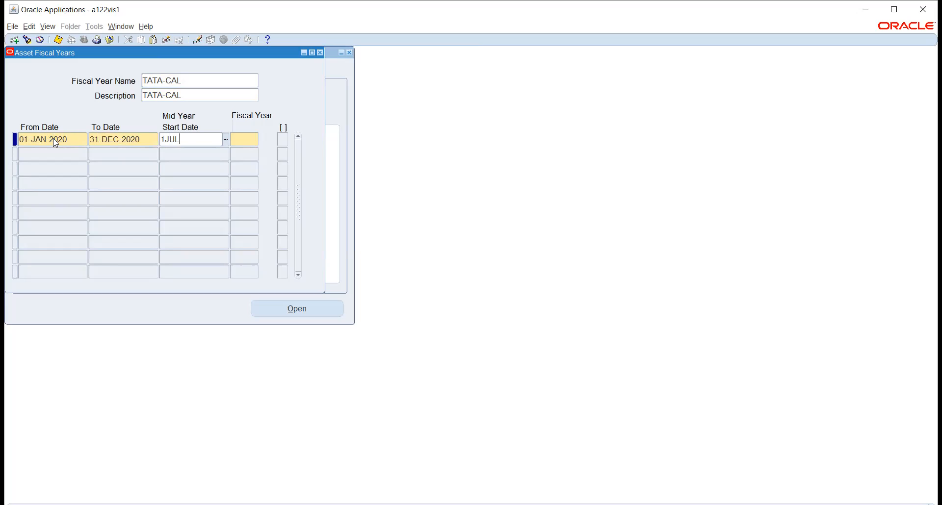
key("Tab")
type("2020")
key("Tab")
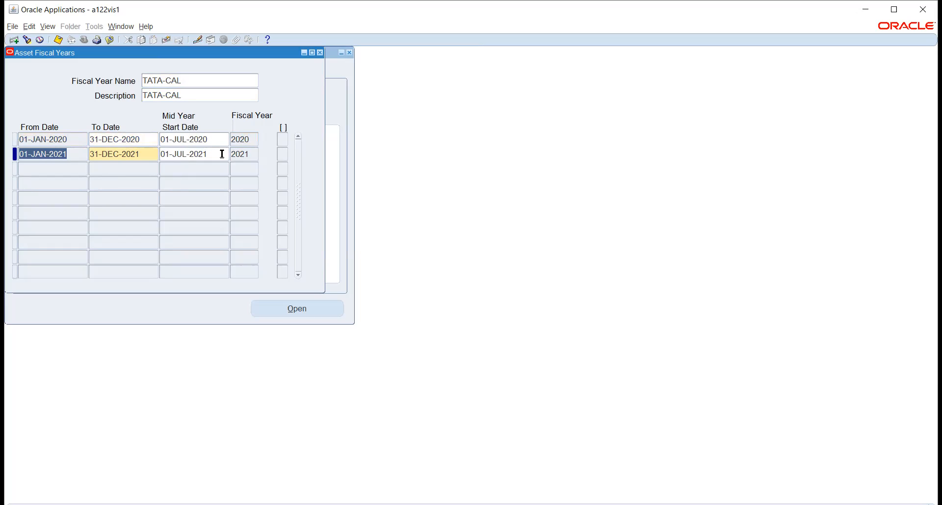
Accept the default dates for fiscal year 2021, add the 2022 row, then save and close the fiscal years.
key("Tab")
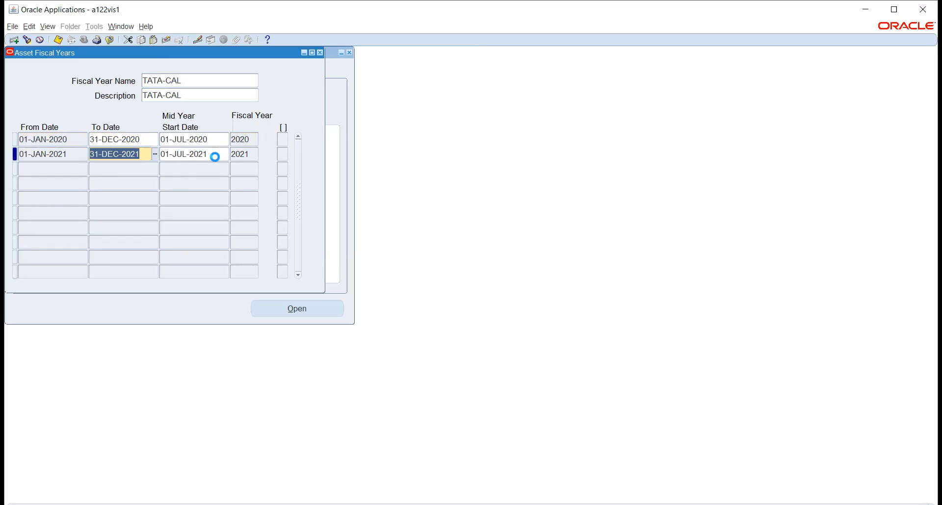
key("Tab")
key("Tab")
key("Tab")
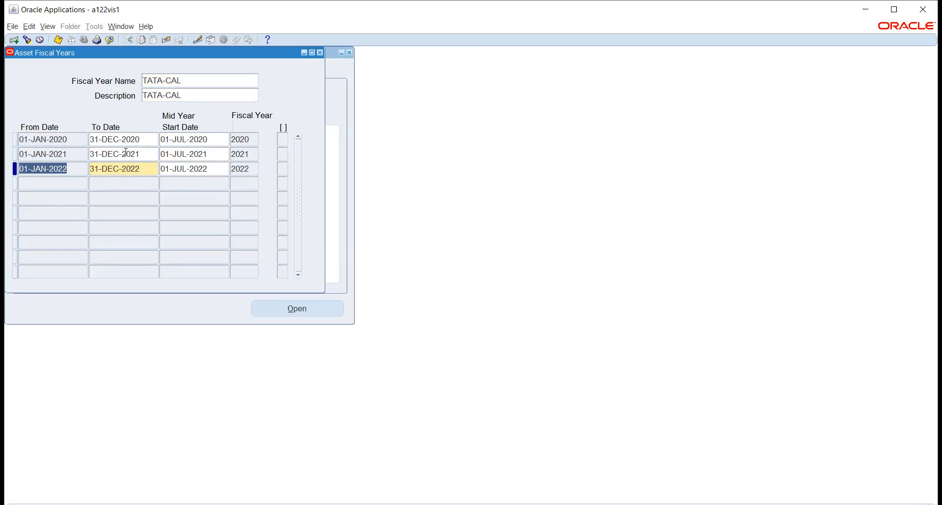
key("ctrl+s")
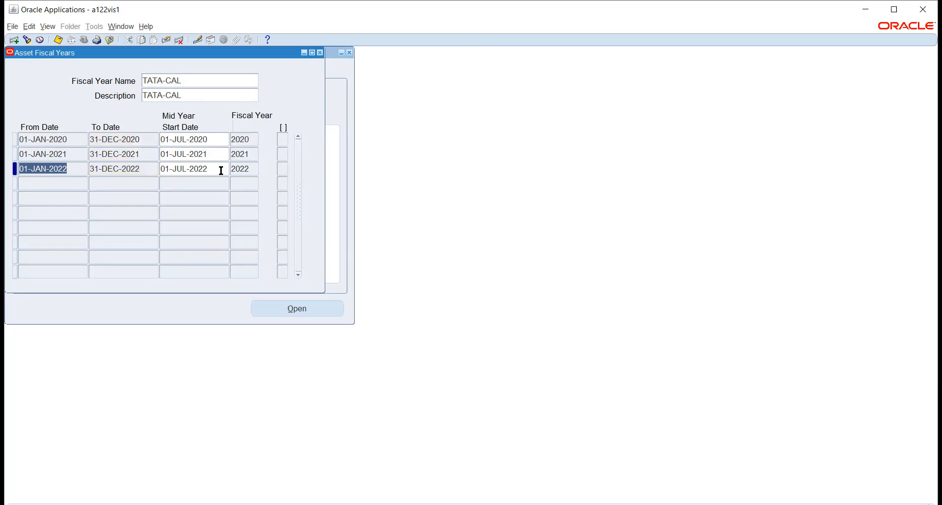
left_click(320, 53)
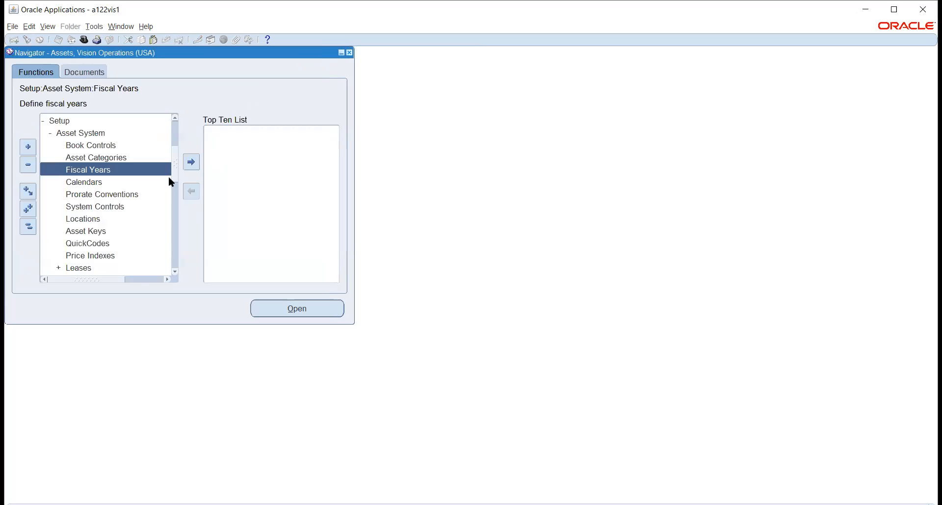
Open the Calendars setup and enter TATA-DEP as both the calendar name and the description.
double_click(91, 182)
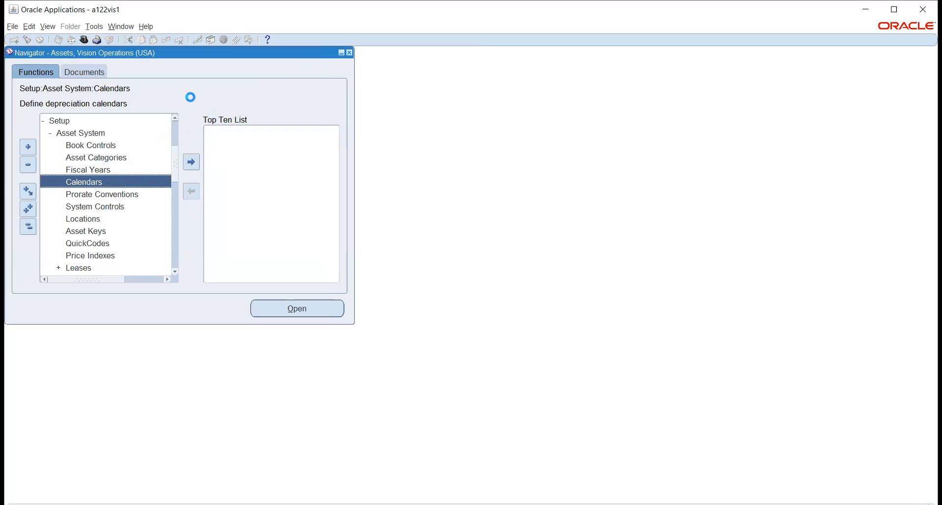
type("TATA-DEP")
key("Tab")
type("TATA")
type("DEP")
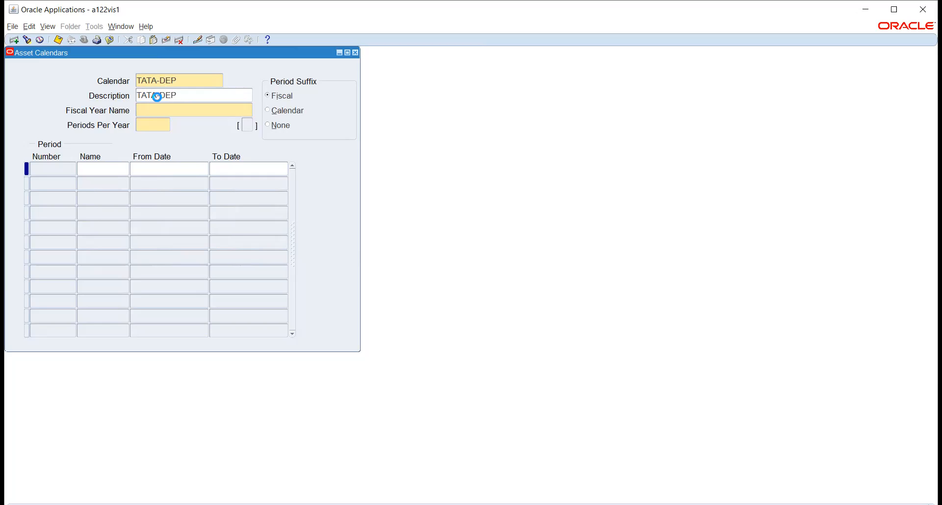
Assign fiscal year name TATA-CAL to the calendar, with the Calendar period suffix and 12 periods per year.
key("Tab")
key("Tab")
type("TATA-CAL")
key("Tab")
left_click(267, 108)
left_click(145, 126)
type("12")
key("Tab")
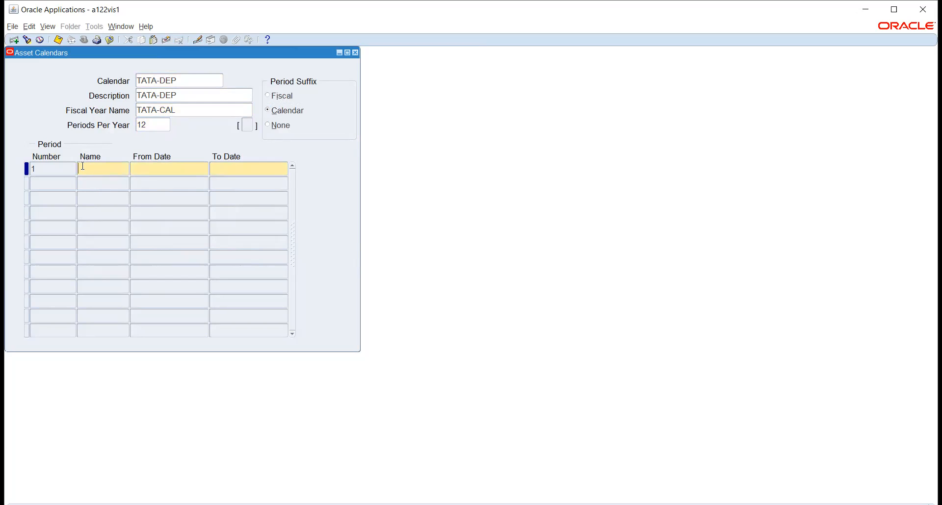
Define period 1 as JAN-20, from 01-JAN-2020 to 31-JAN-2020.
type("JAN-20")
key("Tab")
type("1JAN2020")
key("Tab")
type("31JAN2020")
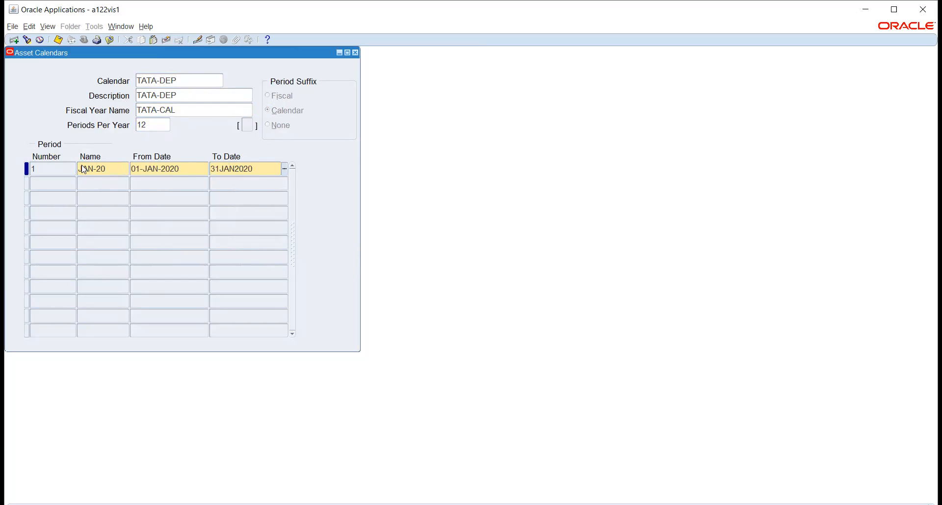
key("Tab")
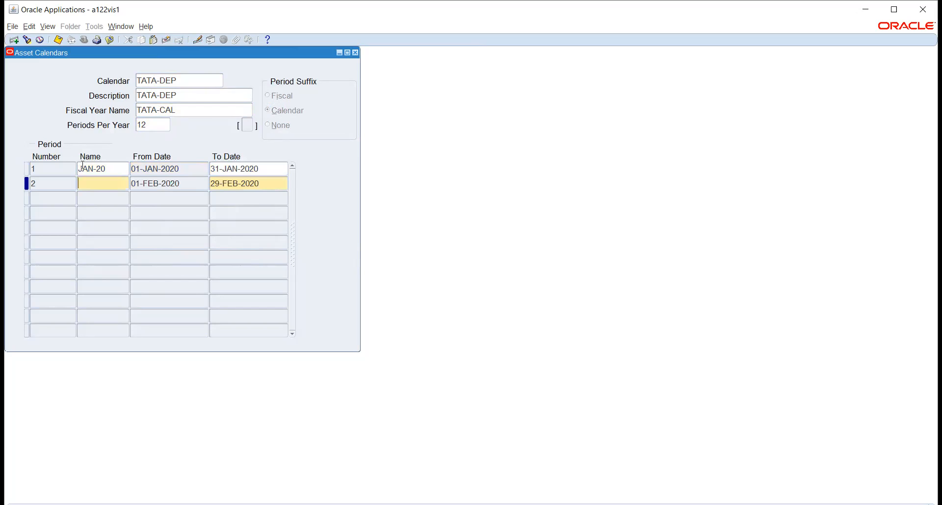
Name periods 2 and 3 FEB-20 and MAR-20, accepting their default dates.
type("FEB-20")
key("Tab")
key("Tab")
key("Tab")
type("MAR-20")
key("Tab")
key("Tab")
key("Tab")
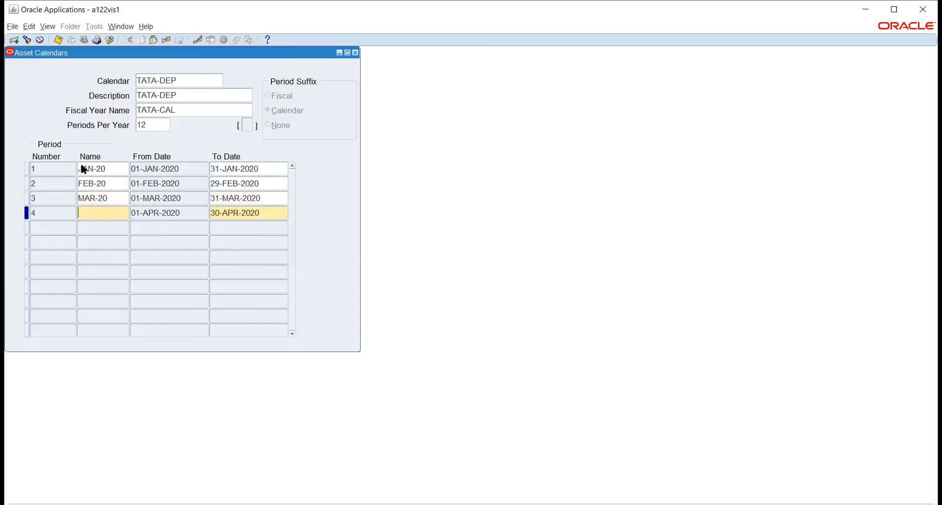
Name periods 4 and 5 APR-20 and MAY-20, accepting their default dates.
type("APR-20")
key("Tab")
key("Tab")
key("Tab")
type("MAY-20")
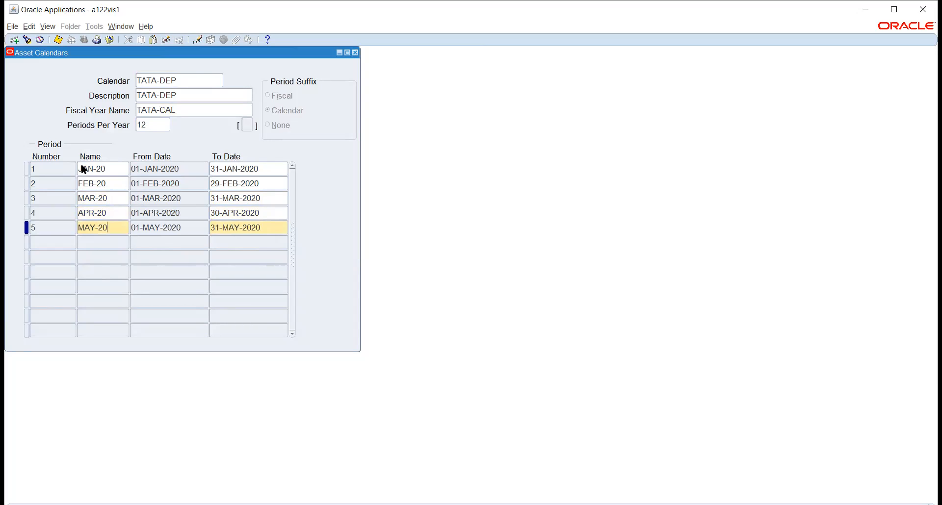
key("Tab")
key("Tab")
key("Tab")
Name periods 6 and 7 JUN-20 and JUL-20, accepting their default dates.
type("JUN-20")
key("Tab")
key("Tab")
key("Tab")
type("JUL-20")
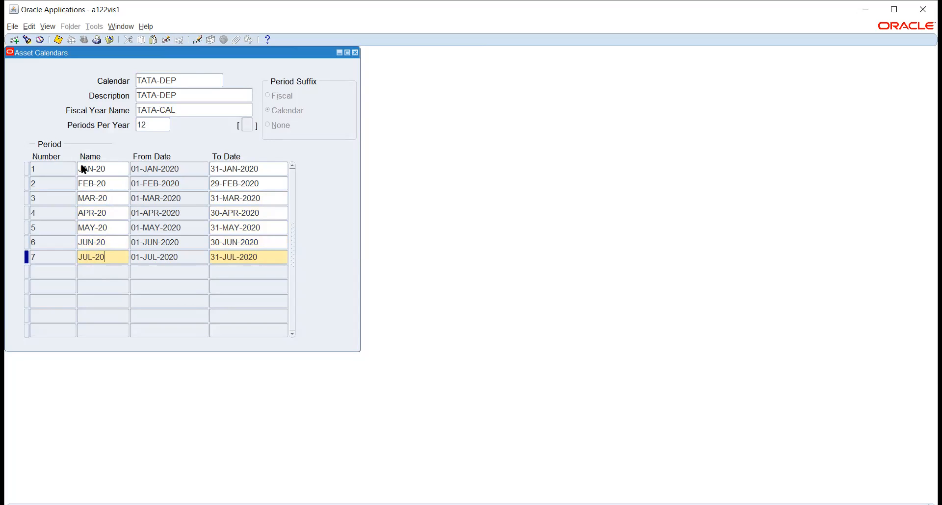
key("Tab")
key("Tab")
key("Tab")
Name periods 8 and 9 AUG-20 and SEP-20, accepting their default dates.
type("AUG-20")
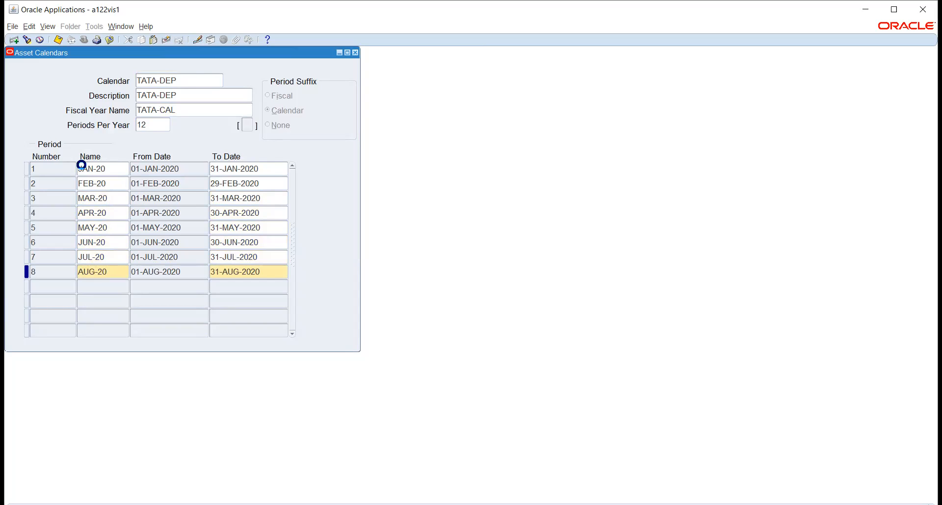
key("Tab")
key("Tab")
key("Tab")
type("S")
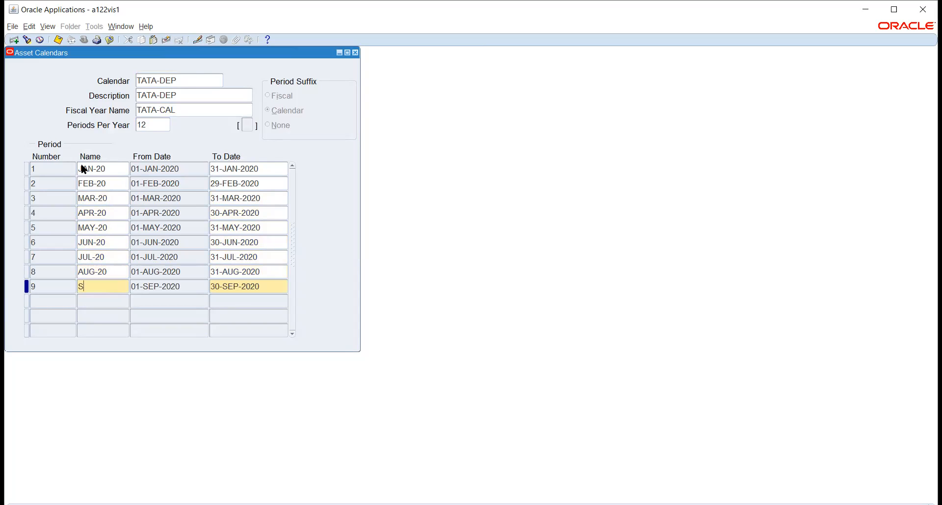
type("EP-20")
key("Tab")
key("Tab")
key("Tab")
Name periods 10 and 11 OCT-20 and NOV-20, accepting their default dates.
type("OCT")
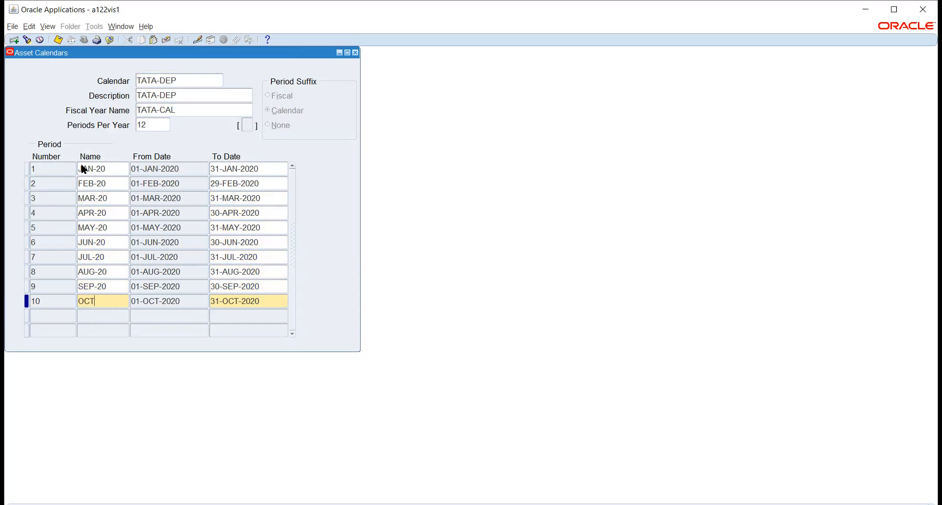
type("-20")
key("Tab")
key("Tab")
key("Tab")
type("NOV-20")
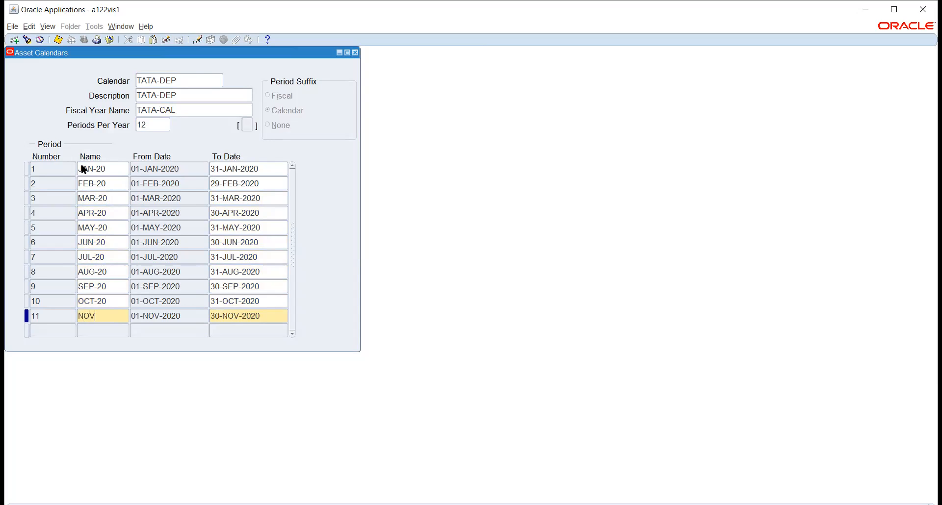
key("Tab")
key("Tab")
key("Tab")
Name period 12 DEC-20, then save and close the asset calendar.
type("DEC-20")
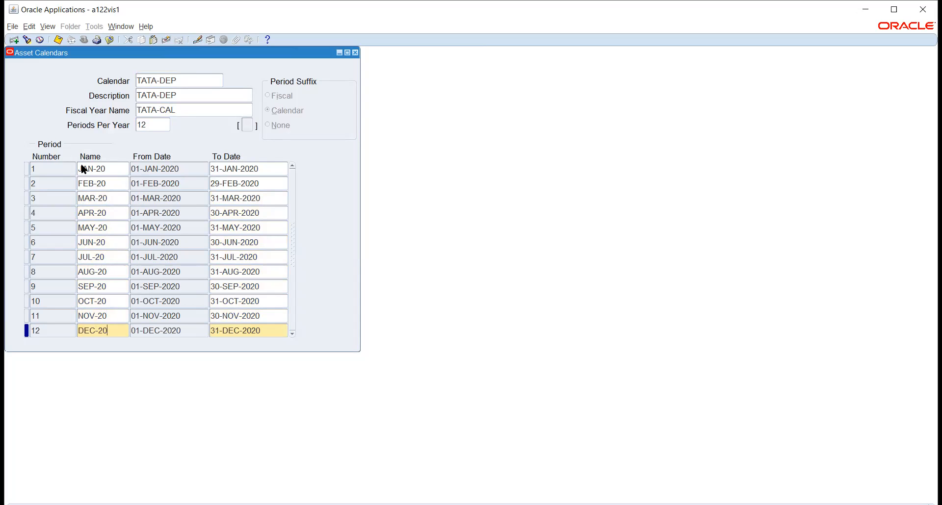
key("ctrl+s")
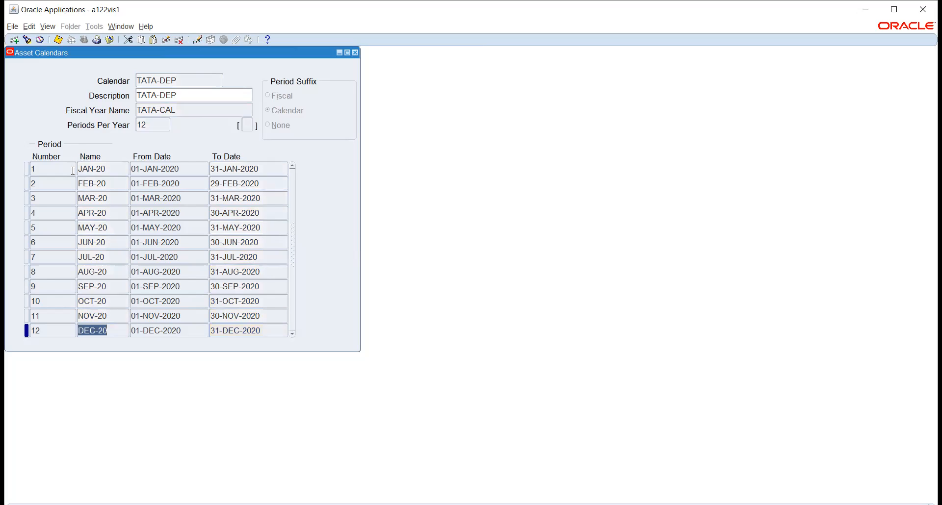
left_click(355, 53)
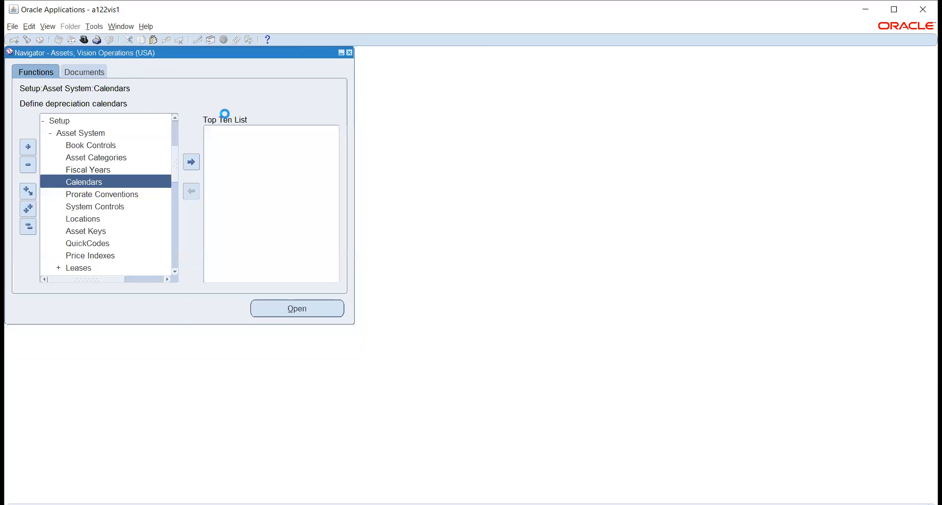
Create prorate convention TATA_PRORA with description TATA_PRORATE CONVENTION and fiscal year name TATA-CAL.
double_click(109, 195)
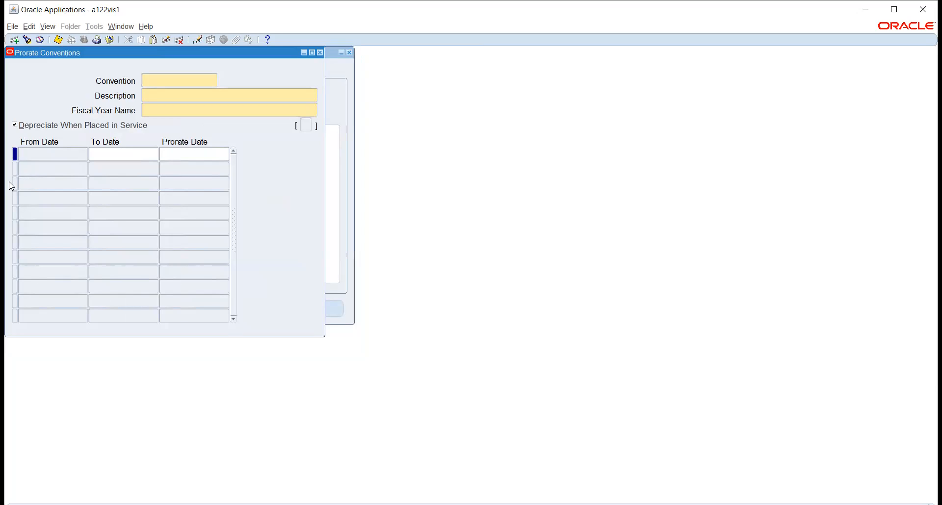
type("TATA_PRORA")
key("Tab")
type("TATA_PRORATE CO")
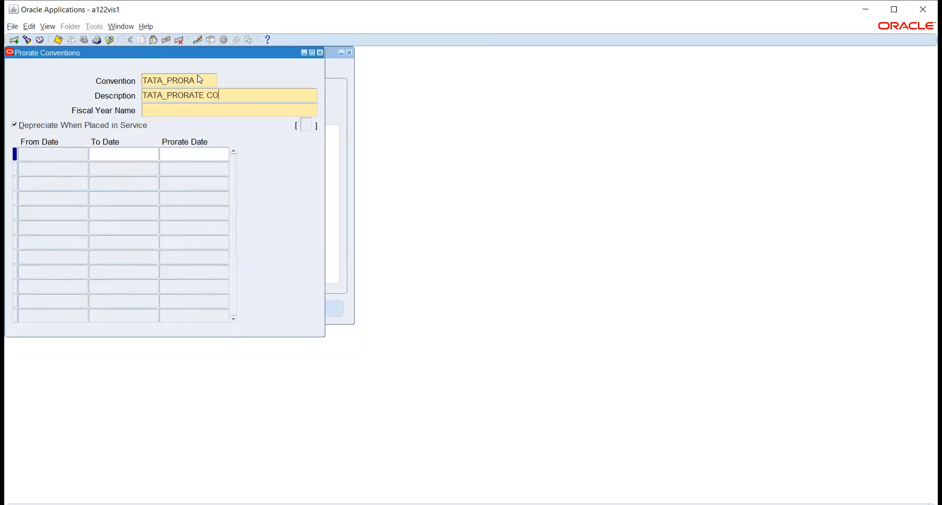
type("NVENTION")
key("Tab")
type("TATA")
key("Tab")
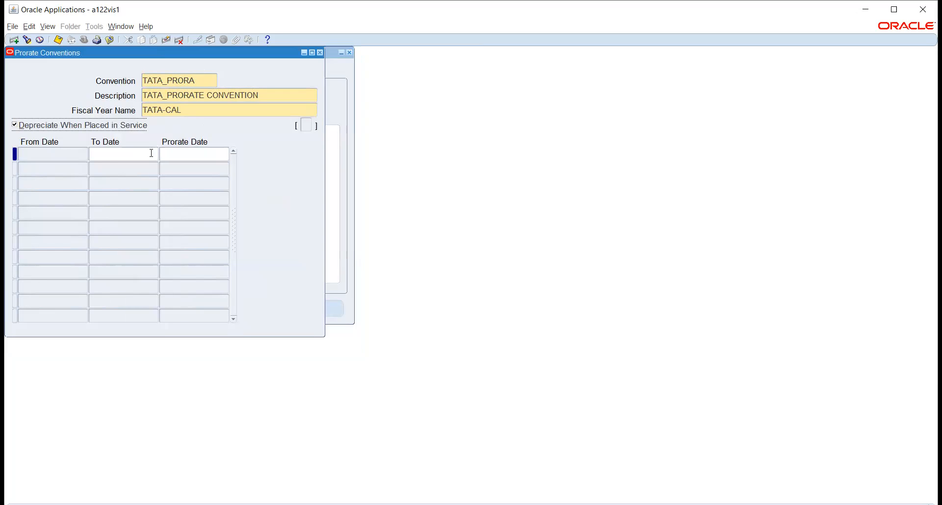
Enter the convention's first one-day range starting 01-JAN-2020, with prorate date 15-JAN-2020.
left_click(93, 158)
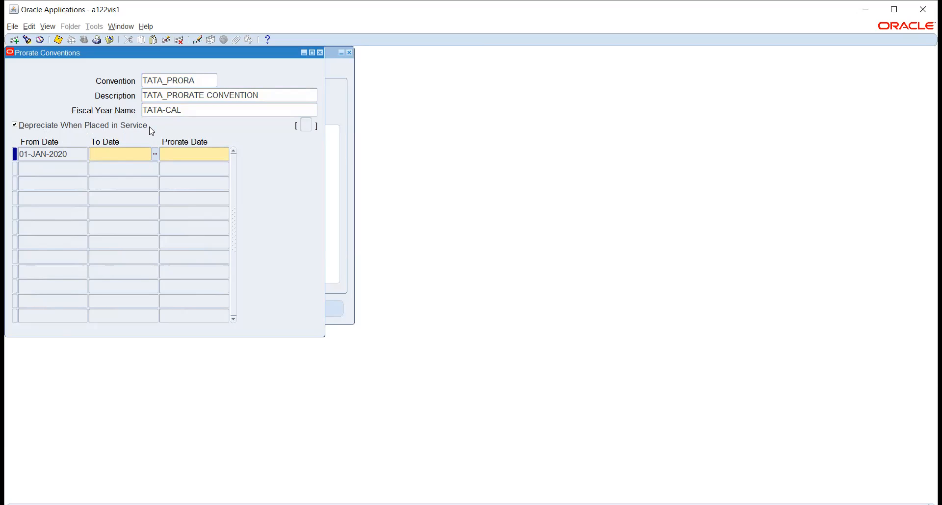
type("JAN20202")
key("Tab")
key("End")
key("BackSpace")
key("Tab")
type("15-JAN2020")
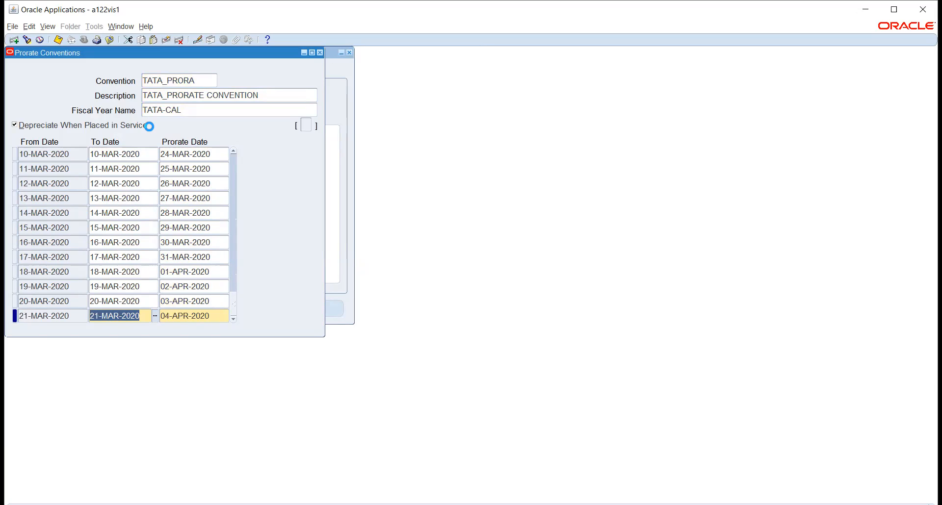
Add consecutive daily prorate lines through 26-JUN-2021, accepting the default one-day ranges and prorate dates.
key("Down")
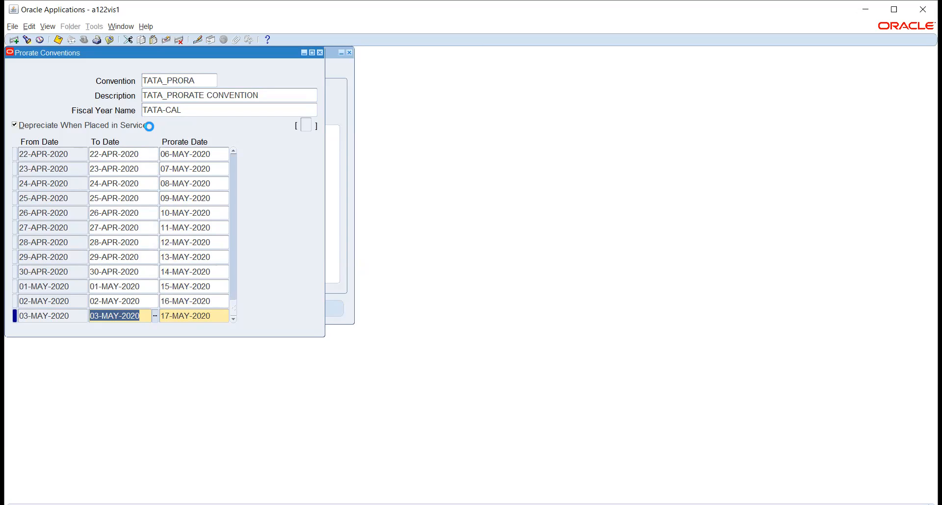
key("Down")
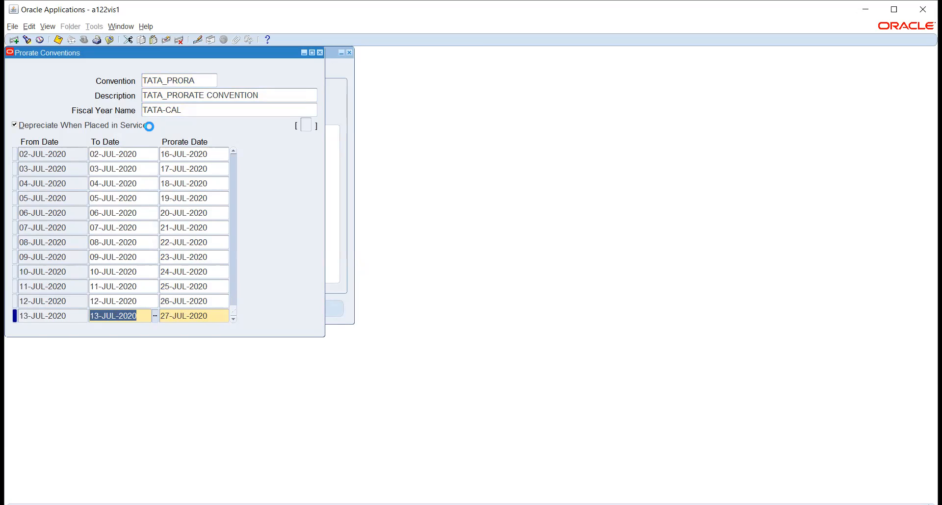
key("Down")
key("Down")
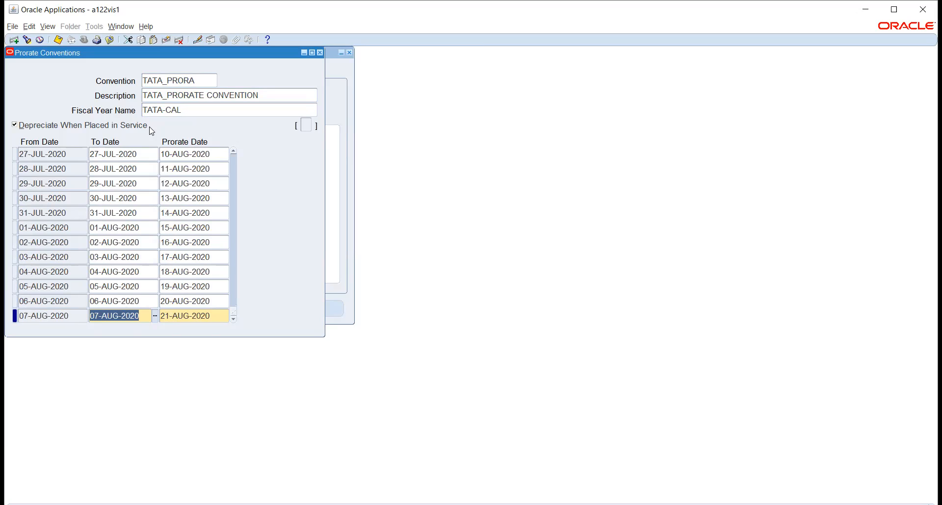
key("Down")
key("Down")
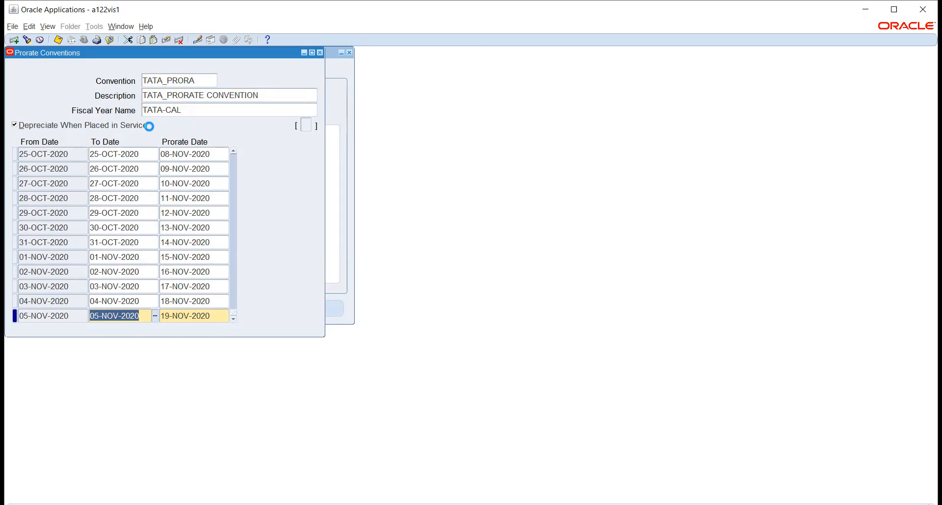
key("Down")
key("Down")
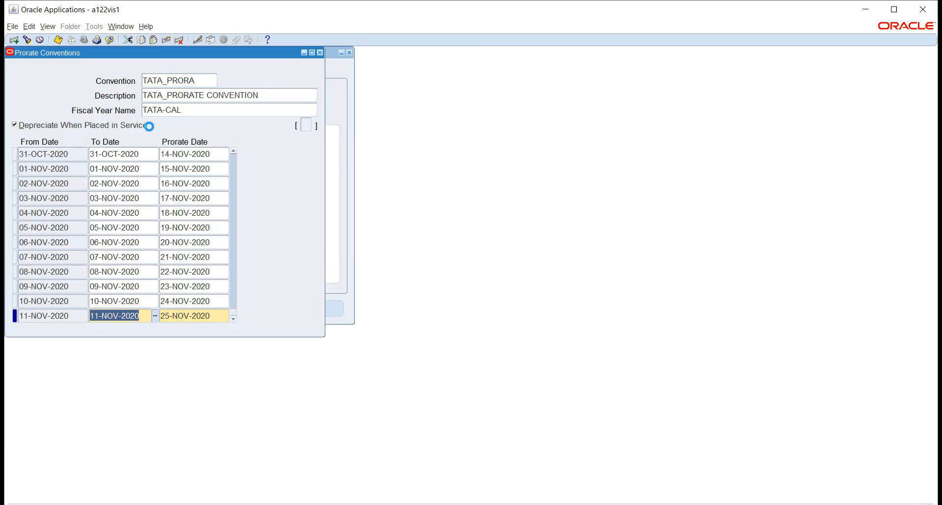
key("Down")
key("Down")
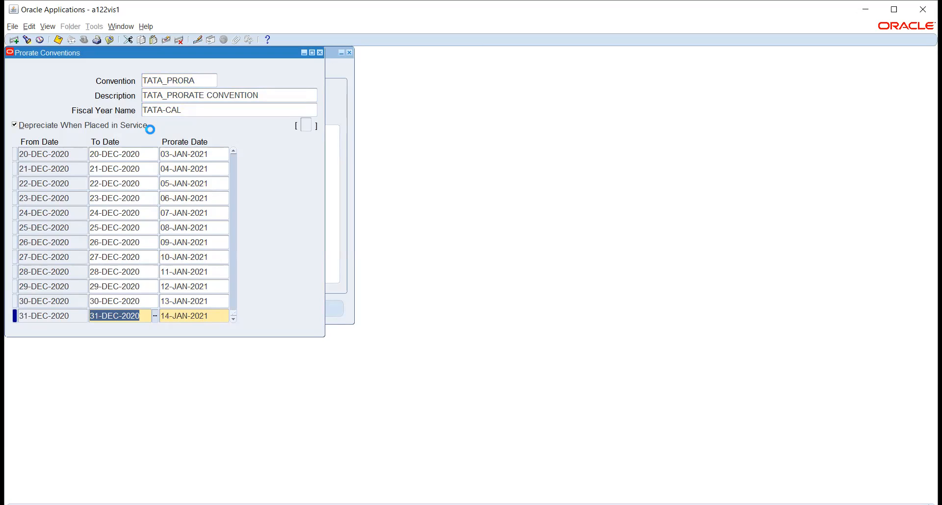
key("Down")
key("Down")
key("Down")
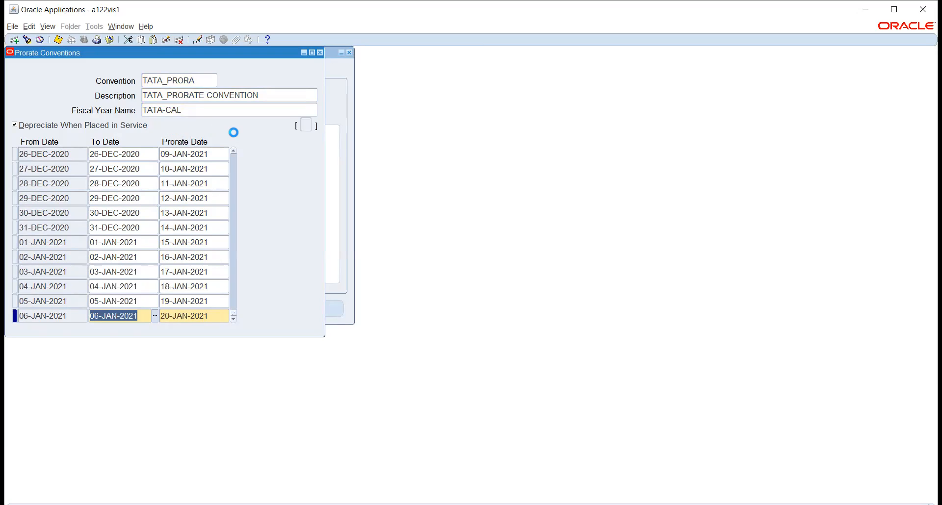
key("Down")
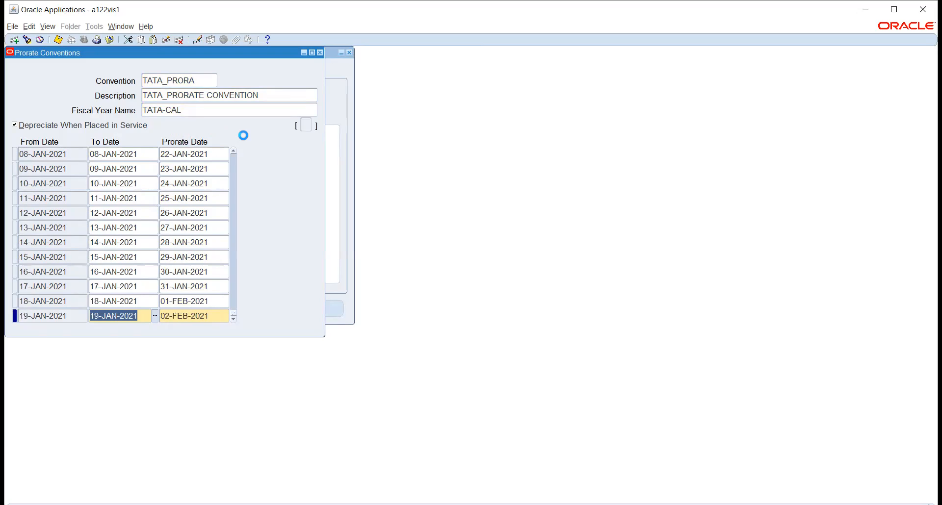
key("Down")
key("Down")
key("Down")
key("Down")
key("Down")
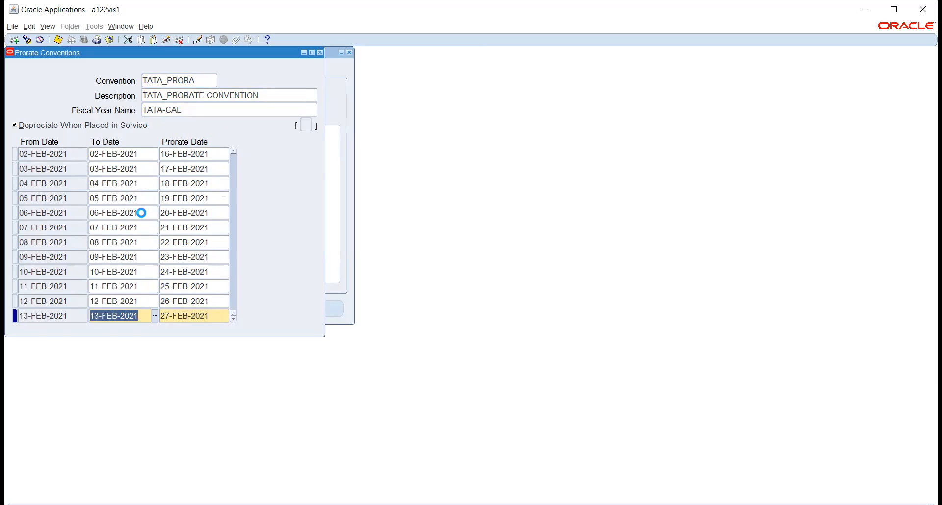
key("Down")
key("Down")
key("Down")
key("Down")
key("Down")
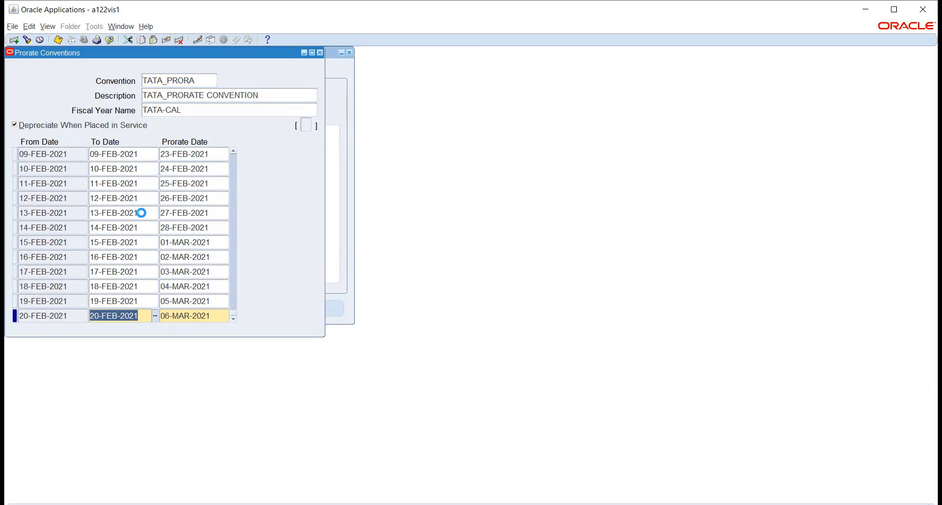
key("Down")
key("Down")
key("Down")
key("Down")
key("Down")
key("Down")
key("Down")
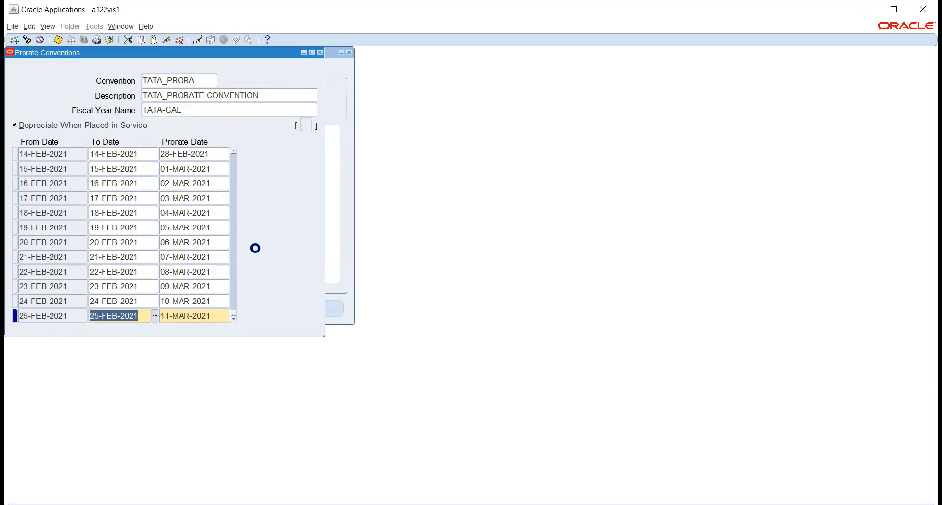
key("Down")
key("Down")
key("Down")
key("Down")
key("Down")
key("Down")
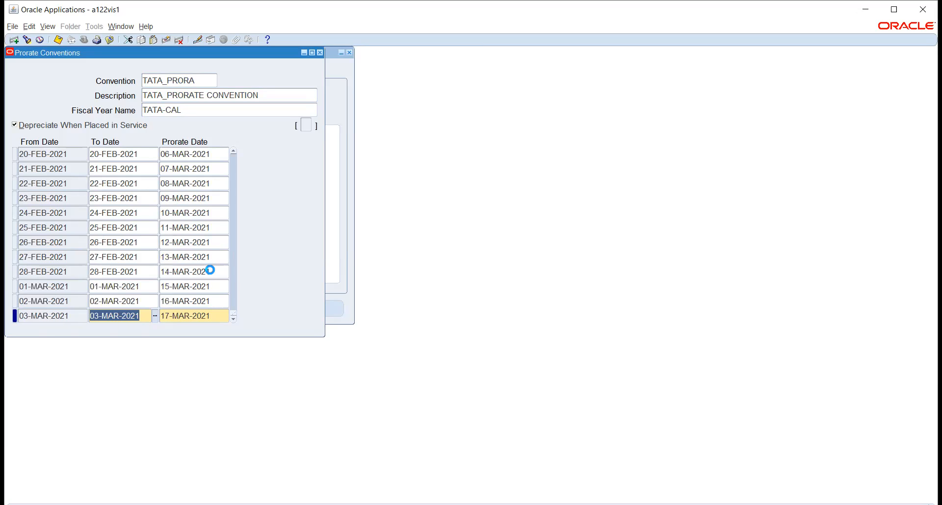
key("Down")
key("Down")
key("Down")
key("Down")
key("Down")
key("Down")
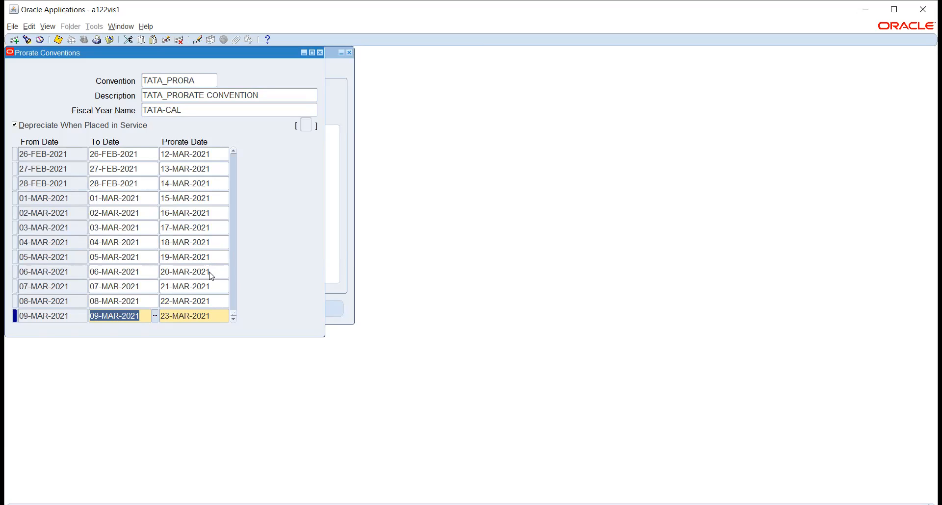
key("Down")
key("Down")
key("Down")
key("Down")
key("Down")
key("Down")
key("Down")
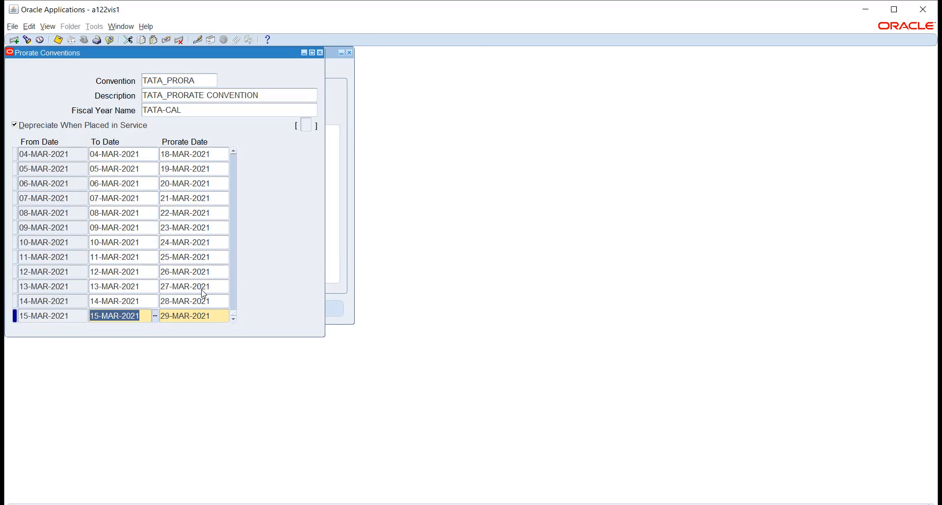
key("Down")
key("Down")
key("Down")
key("Down")
key("Down")
key("Down")
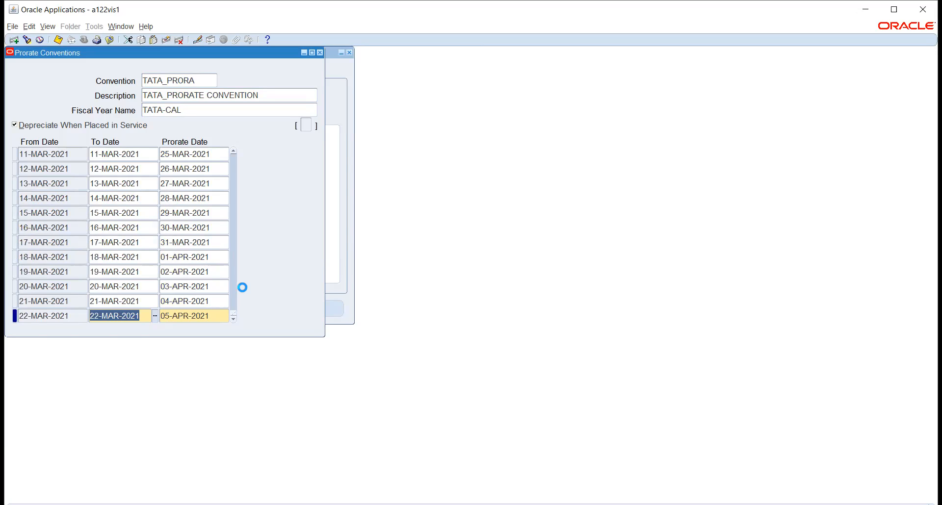
key("Down")
key("Down")
key("Down")
key("Down")
key("Down")
key("Down")
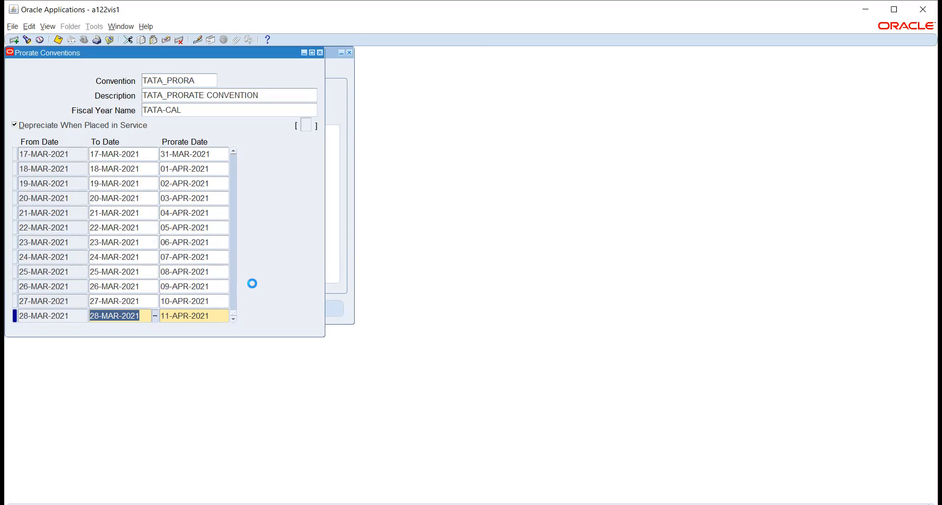
key("Down")
key("Down")
key("Down")
key("Down")
key("Down")
key("Down")
key("Down")
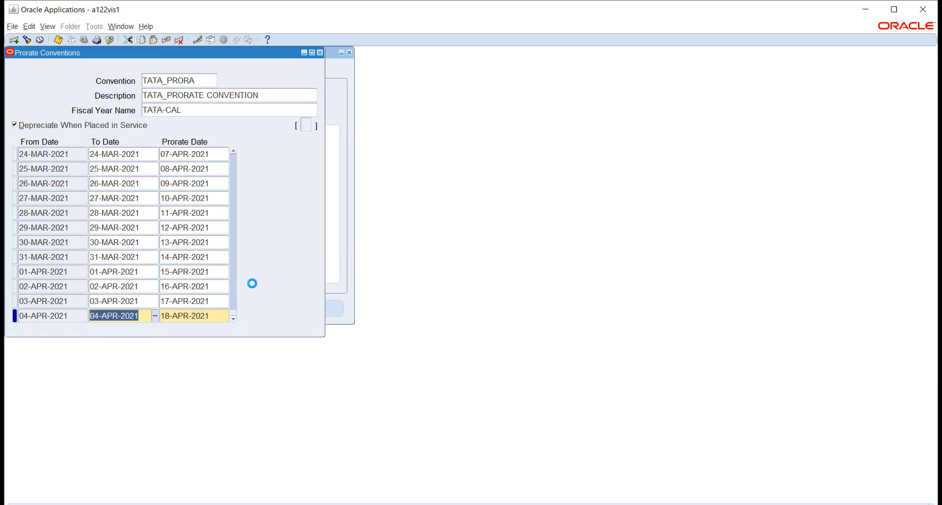
key("Down")
key("Down")
key("Down")
key("Down")
key("Down")
key("Down")
key("Down")
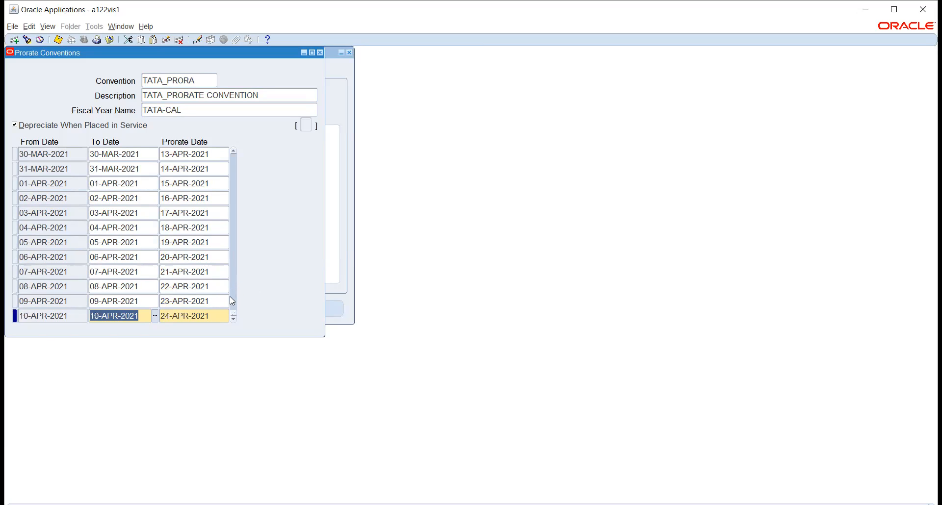
key("Down")
key("Down")
key("Down")
key("Down")
key("Down")
key("Down")
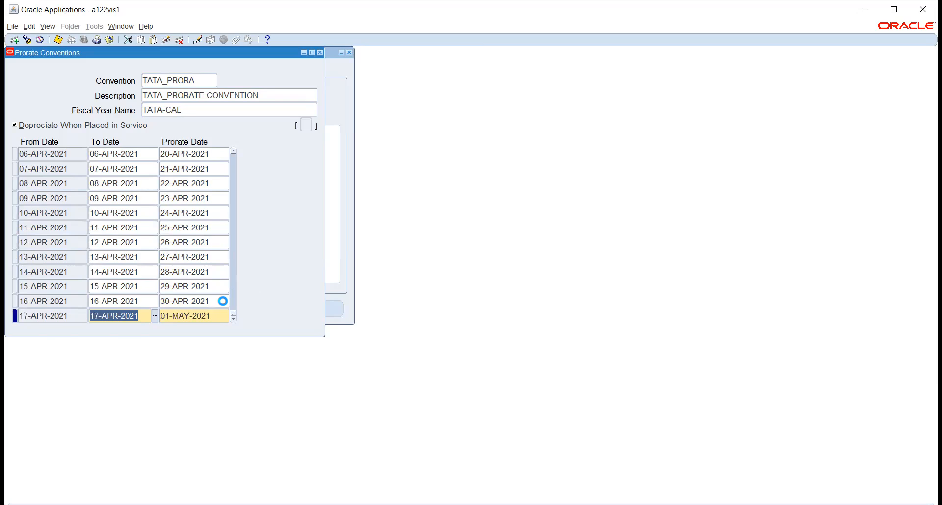
key("Down")
key("Down")
key("Down")
key("Down")
key("Down")
key("Down")
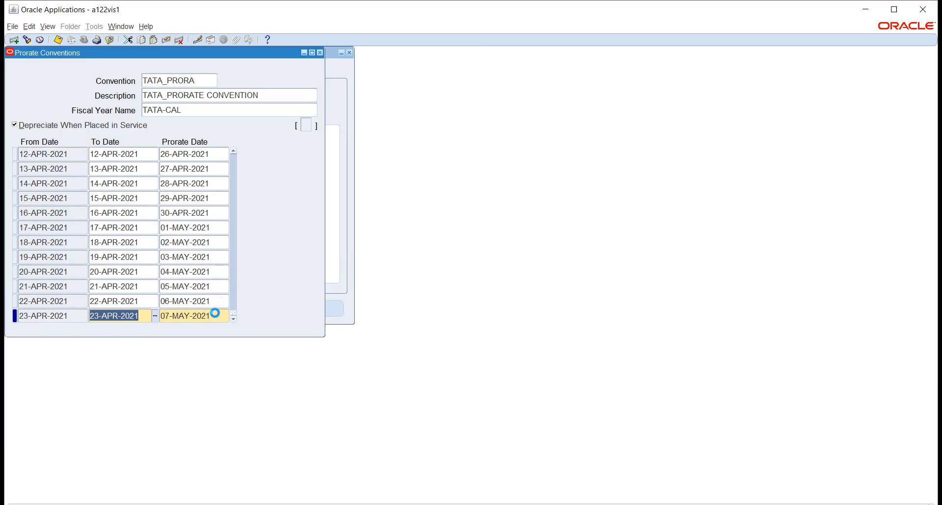
key("Down")
key("Down")
key("Down")
key("Down")
key("Down")
key("Down")
key("Down")
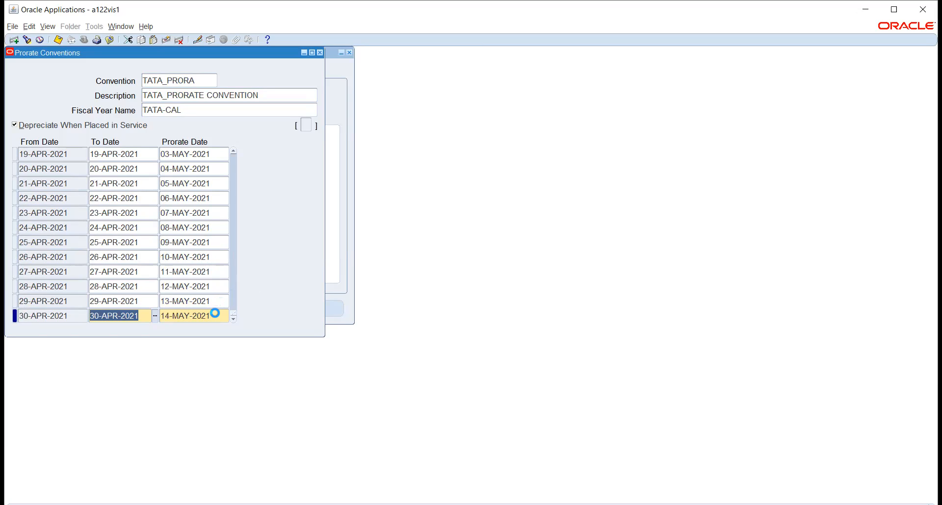
key("Down")
key("Down")
key("Down")
key("Down")
key("Down")
key("Down")
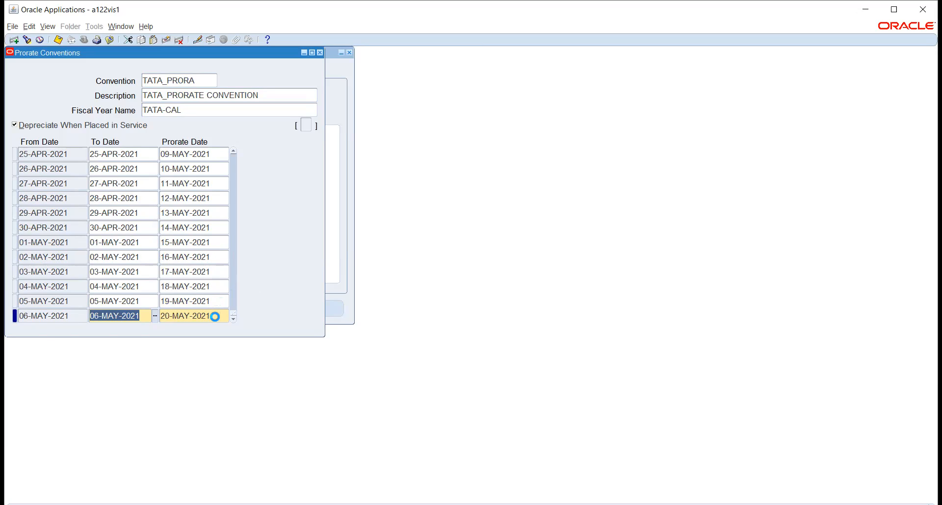
key("Down")
key("Down")
key("Down")
key("Down")
key("Down")
key("Down")
key("Down")
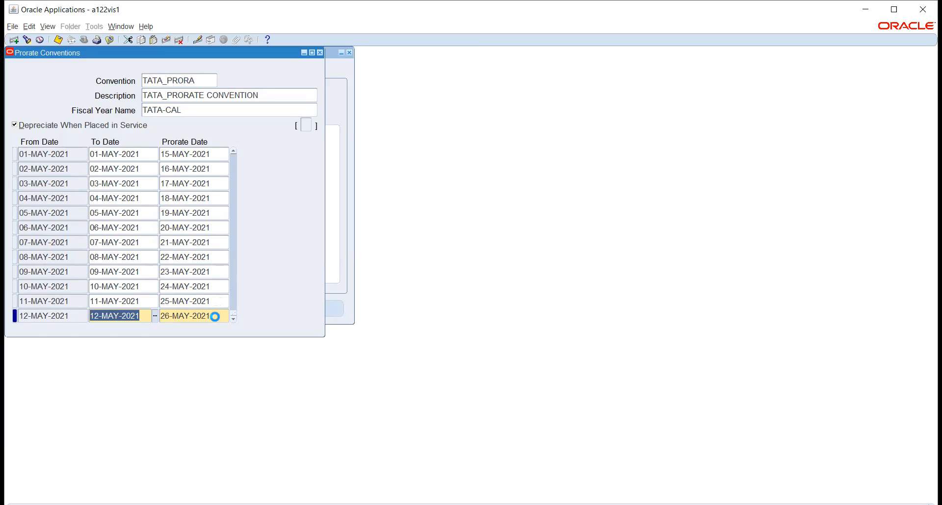
key("Down")
key("Down")
key("Down")
key("Down")
key("Down")
key("Down")
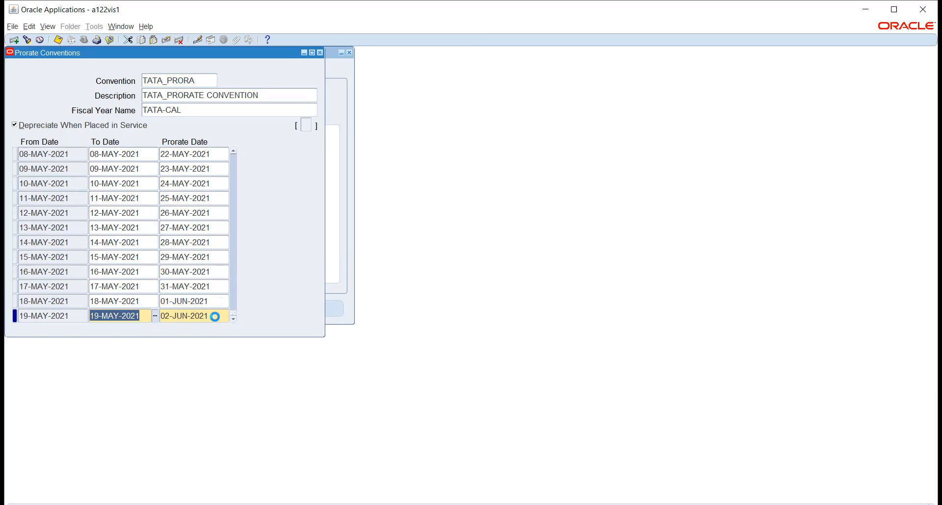
key("Down")
key("Down")
key("Down")
key("Down")
key("Down")
key("Down")
key("Down")
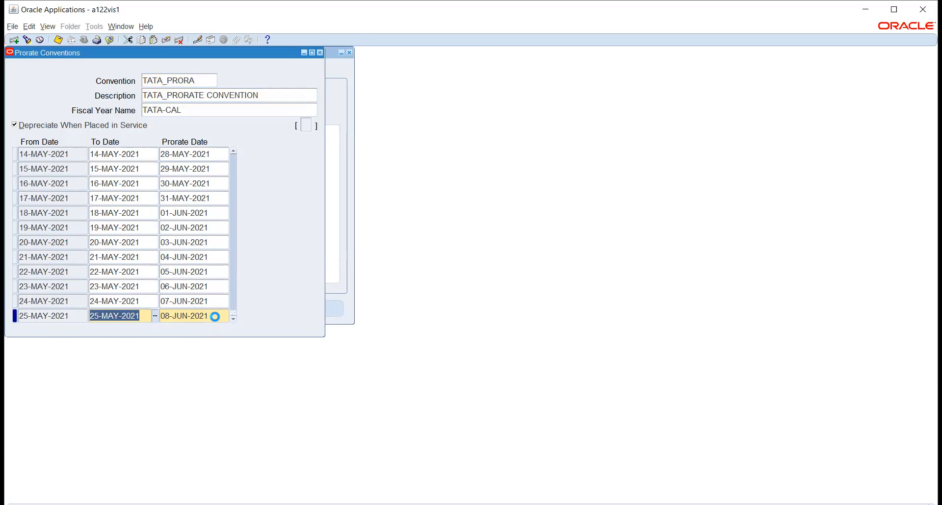
key("Down")
key("Down")
key("Down")
key("Down")
key("Down")
key("Down")
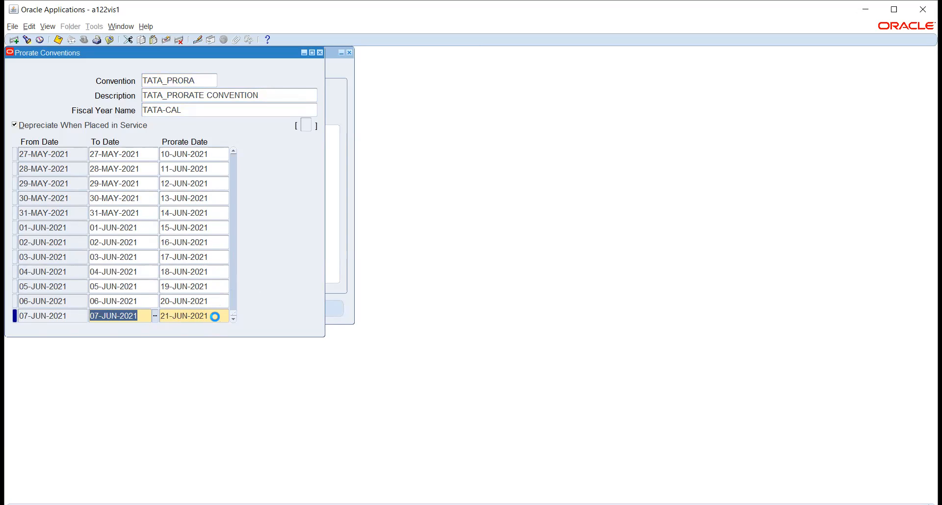
key("Down")
key("Down")
key("Down")
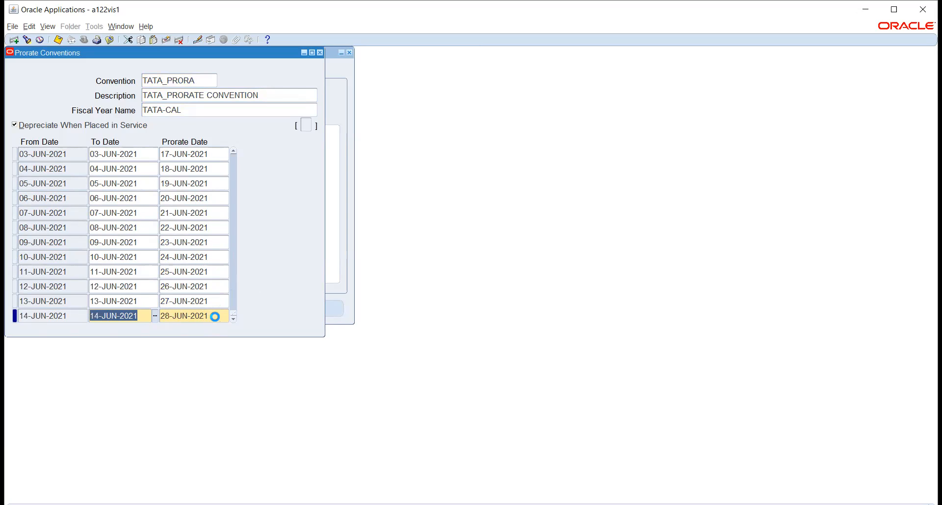
key("Down")
key("Down")
key("Down")
key("Down")
key("Down")
key("Down")
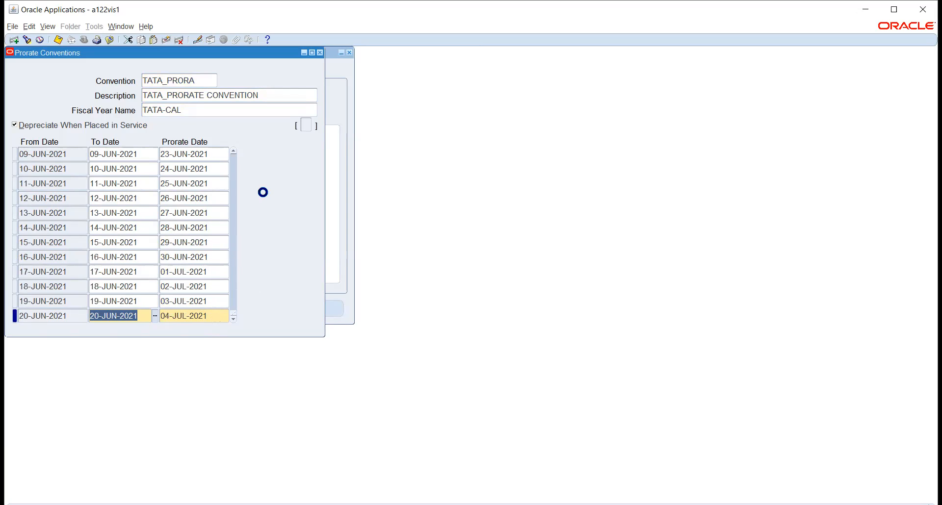
key("Down")
key("Down")
key("Down")
key("Down")
key("Down")
key("Down")
key("Down")
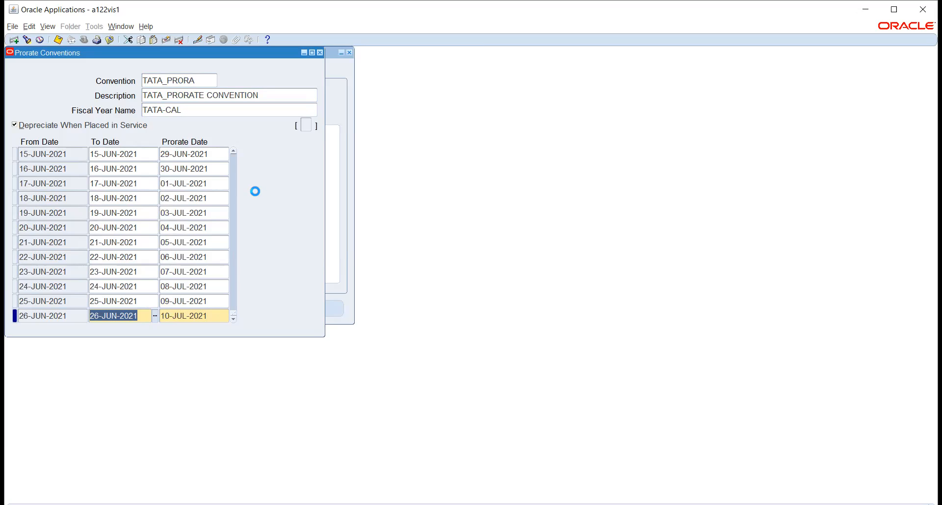
Extend the convention's consecutive daily prorate lines from 27-JUN-2021 through 08-OCT-2022, accepting the default one-day ranges and prorate dates.
key("Down")
key("Down")
key("Down")
key("Down")
key("Down")
key("Down")
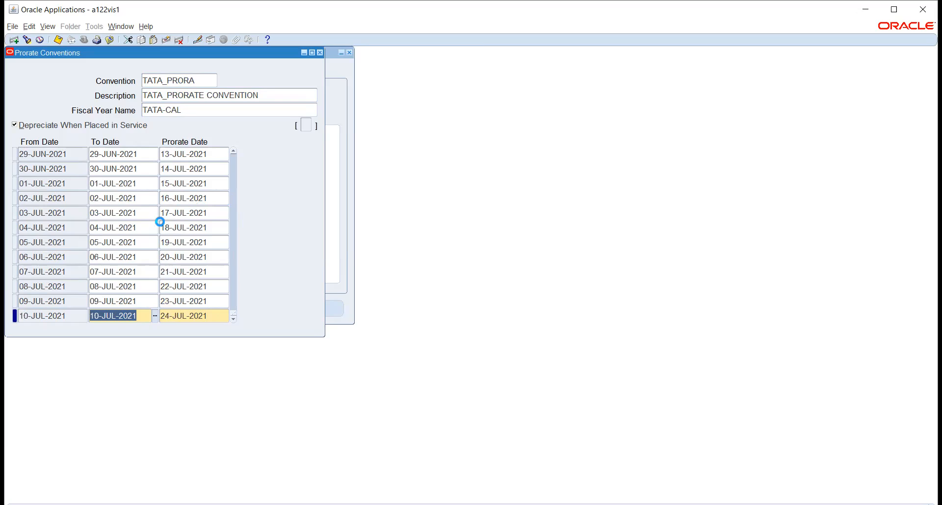
key("Down")
key("Down")
key("Down")
key("Down")
key("Down")
key("Down")
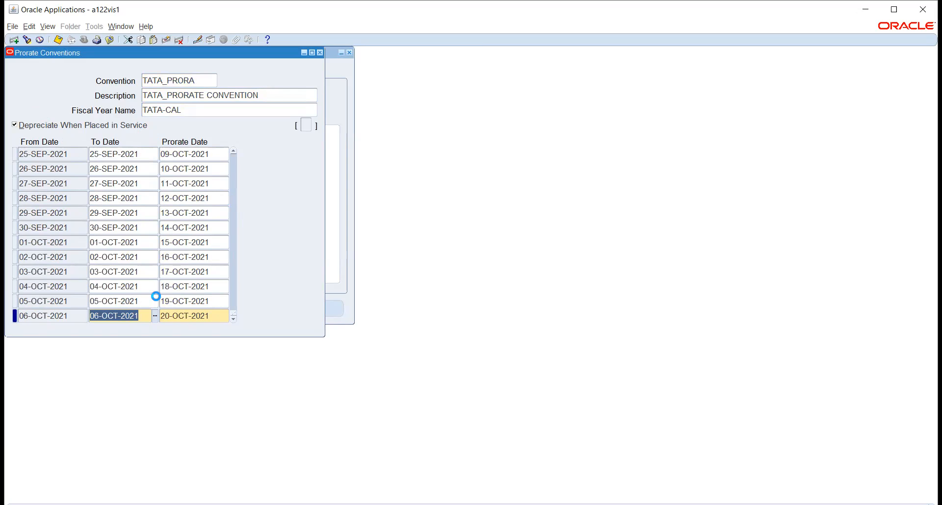
key("Down")
key("Down")
key("Down")
key("Down")
key("Down")
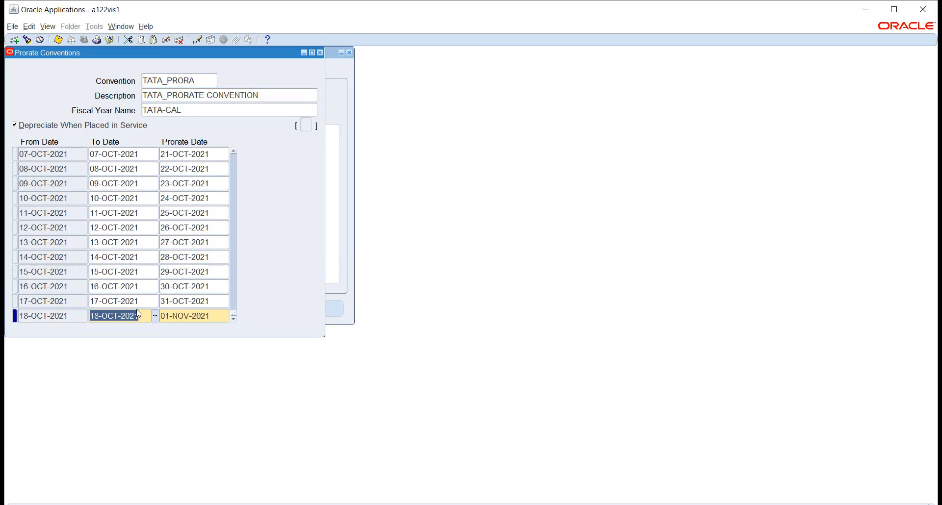
key("Down")
key("Down")
key("Down")
key("Down")
key("Down")
key("Down")
key("Down")
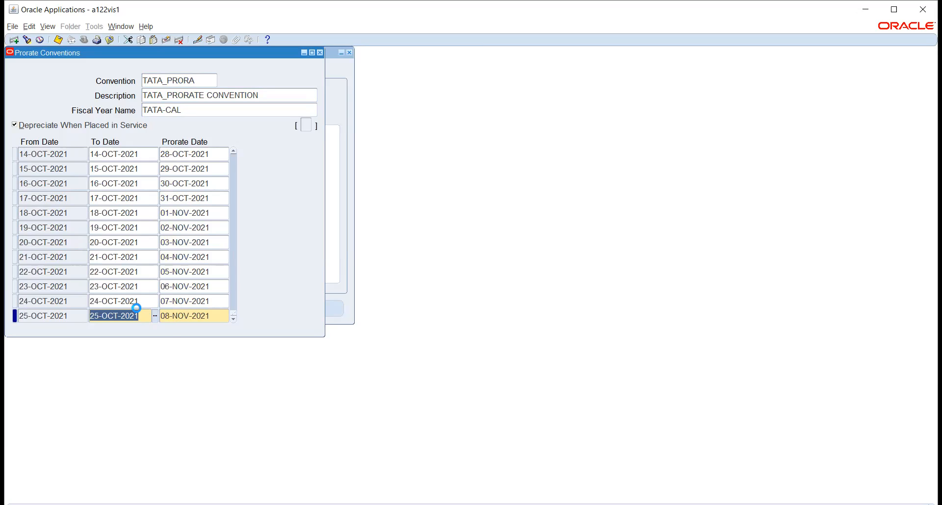
key("Down")
key("Down")
key("Down")
key("Down")
key("Down")
key("Down")
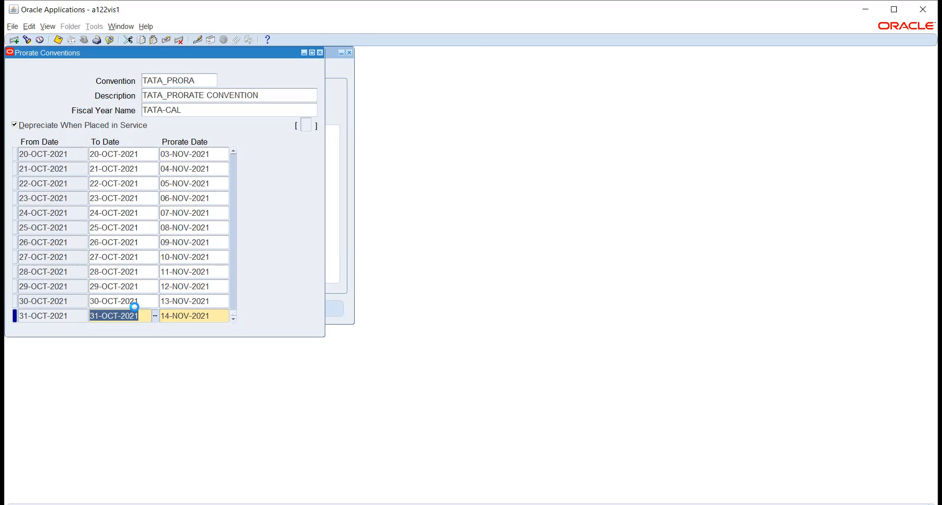
key("Down")
key("Down")
key("Down")
key("Down")
key("Down")
key("Down")
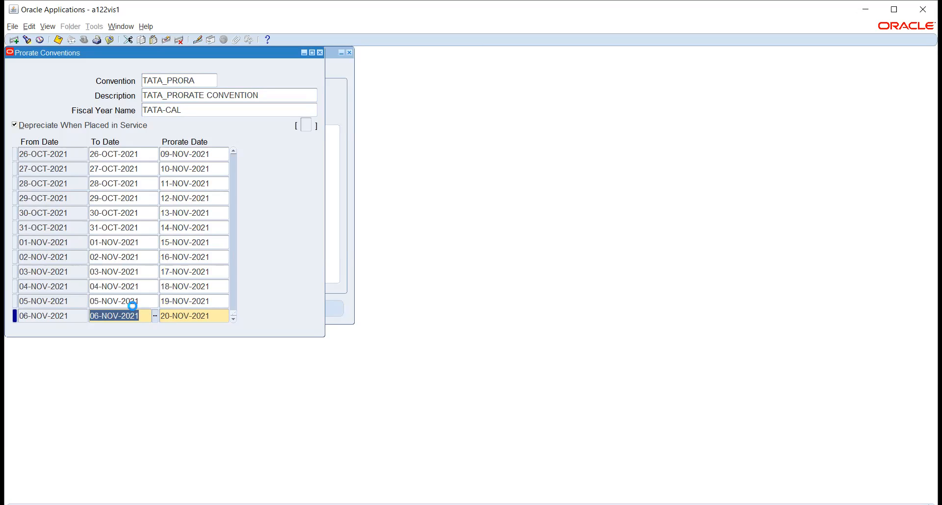
key("Down")
key("Down")
key("Down")
key("Down")
key("Down")
key("Down")
key("Down")
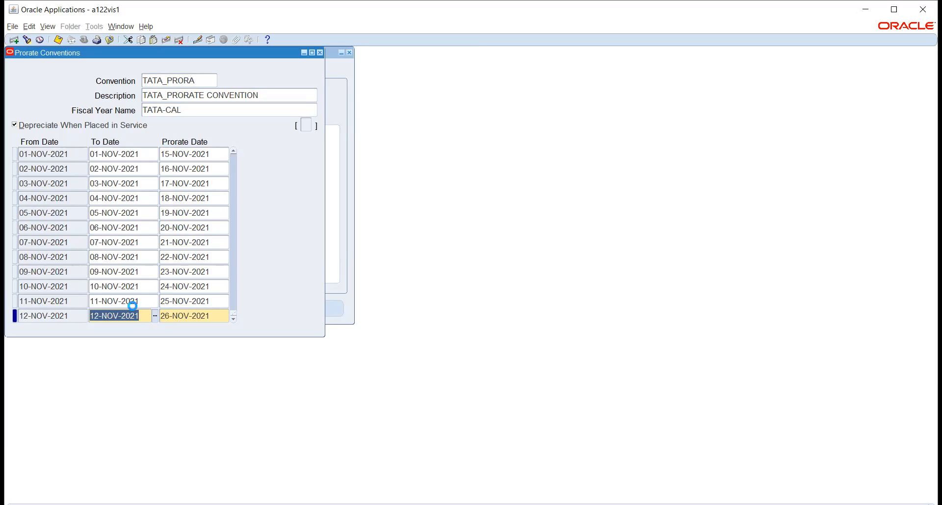
key("Down")
key("Down")
key("Down")
key("Down")
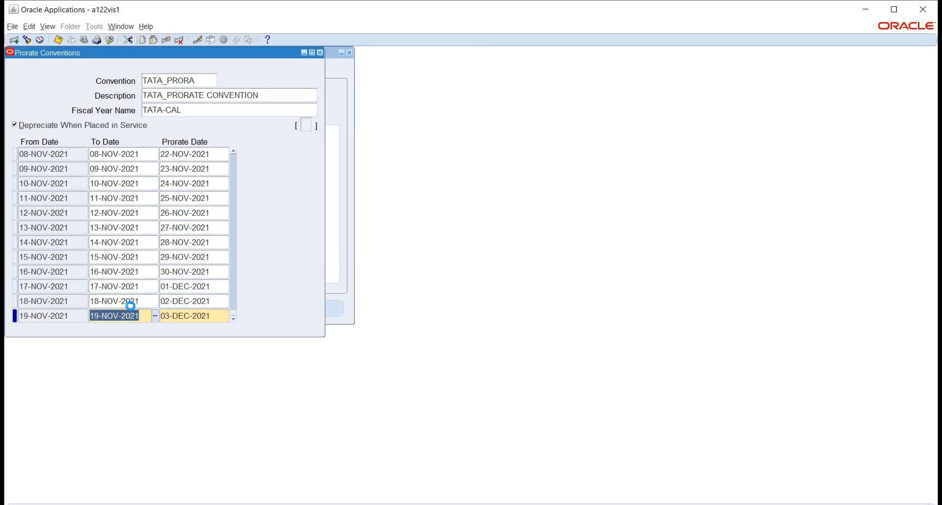
key("Down")
key("Down")
key("Down")
key("Down")
key("Down")
key("Down")
key("Down")
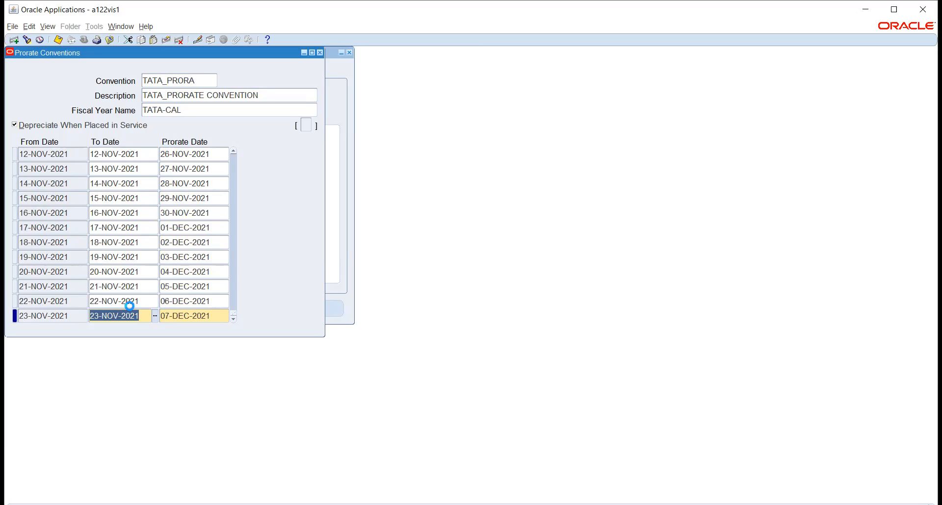
key("Down")
key("Down")
key("Down")
key("Down")
key("Down")
key("Down")
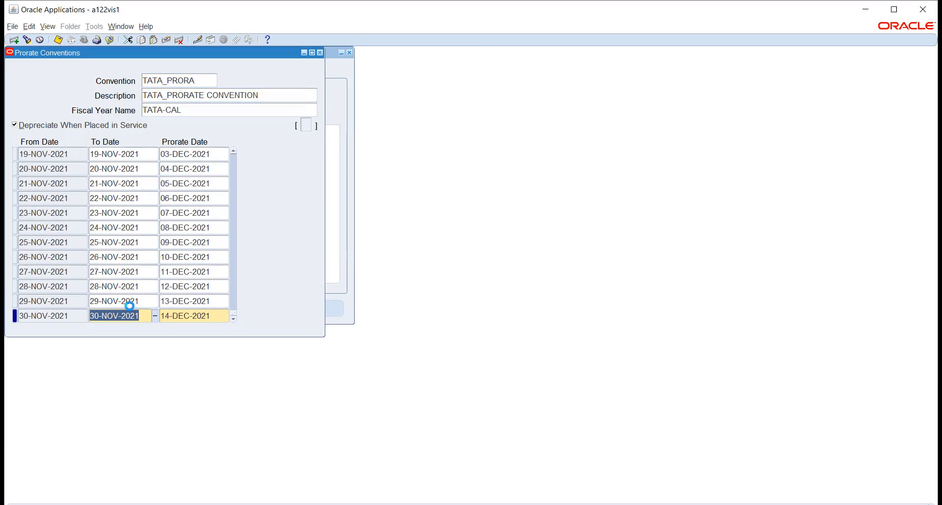
key("Down")
key("Down")
key("Down")
key("Down")
key("Down")
key("Down")
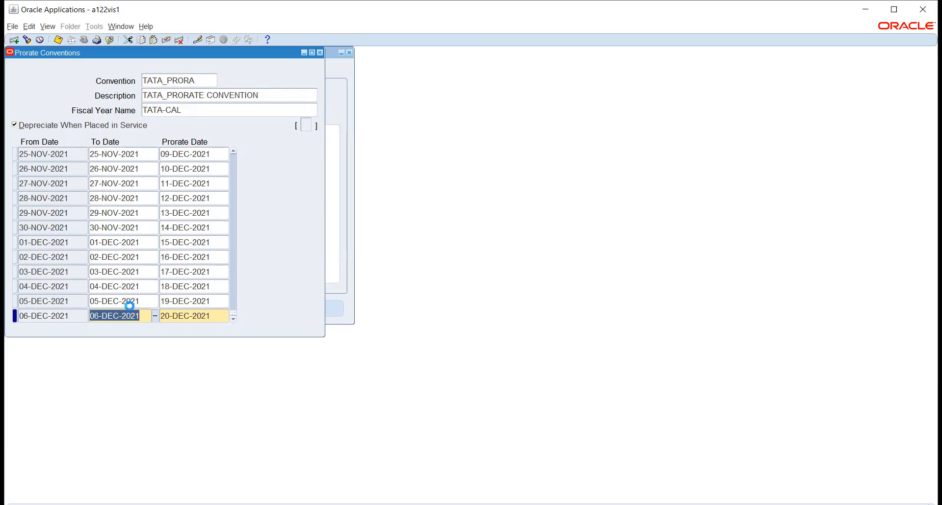
key("Down")
key("Down")
key("Down")
key("Down")
key("Down")
key("Down")
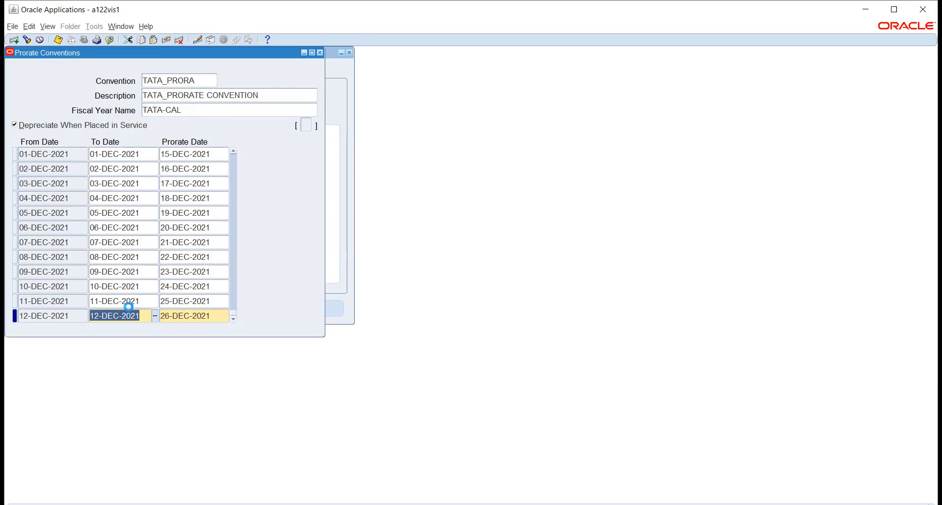
key("Down")
key("Down")
key("Down")
key("Down")
key("Down")
key("Down")
key("Down")
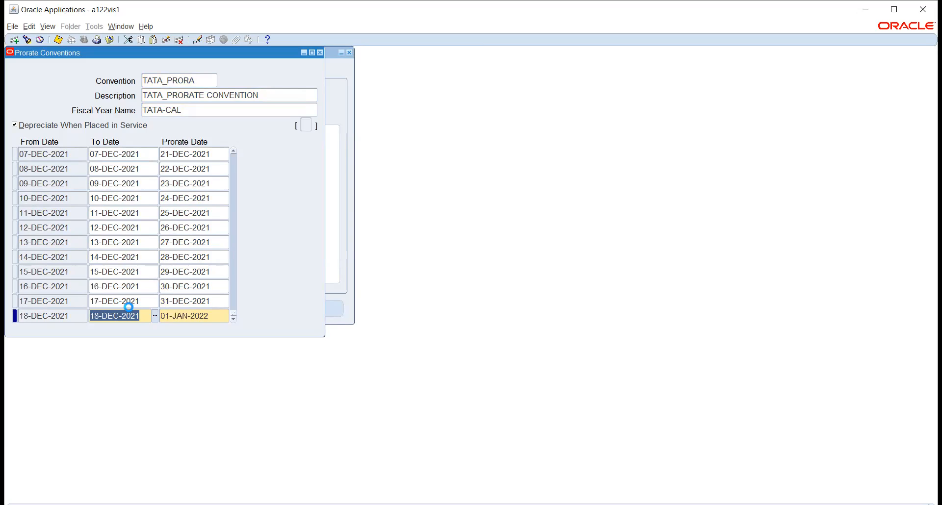
key("Down")
key("Down")
key("Down")
key("Down")
key("Down")
key("Down")
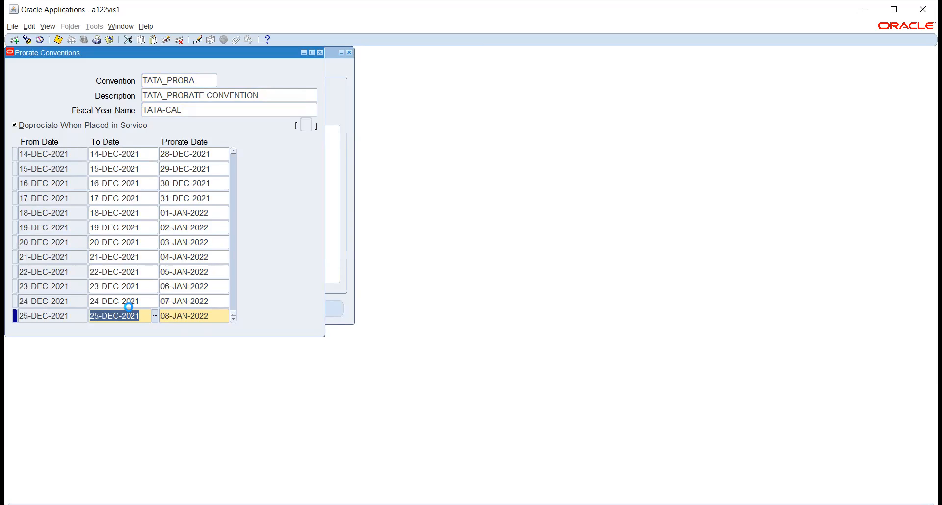
key("Down")
key("Down")
key("Down")
key("Down")
key("Down")
key("Down")
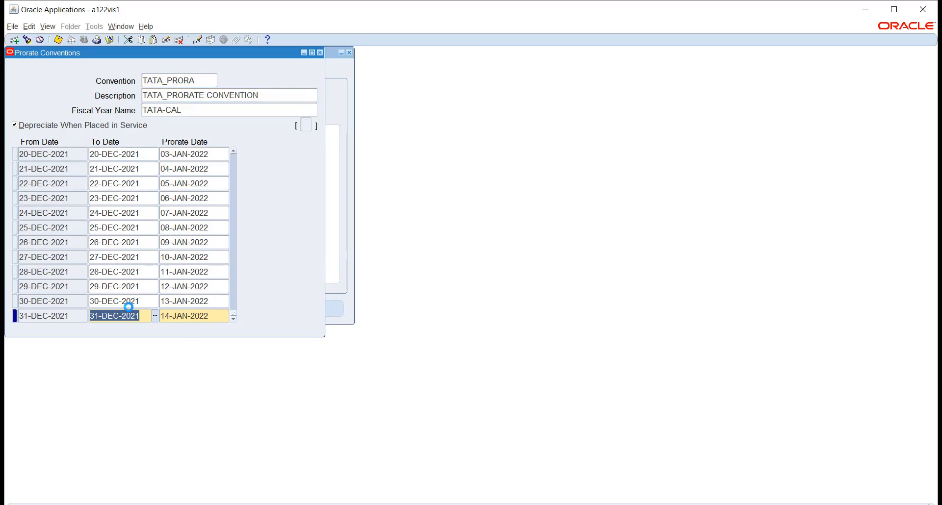
key("Down")
key("Down")
key("Down")
key("Down")
key("Down")
key("Down")
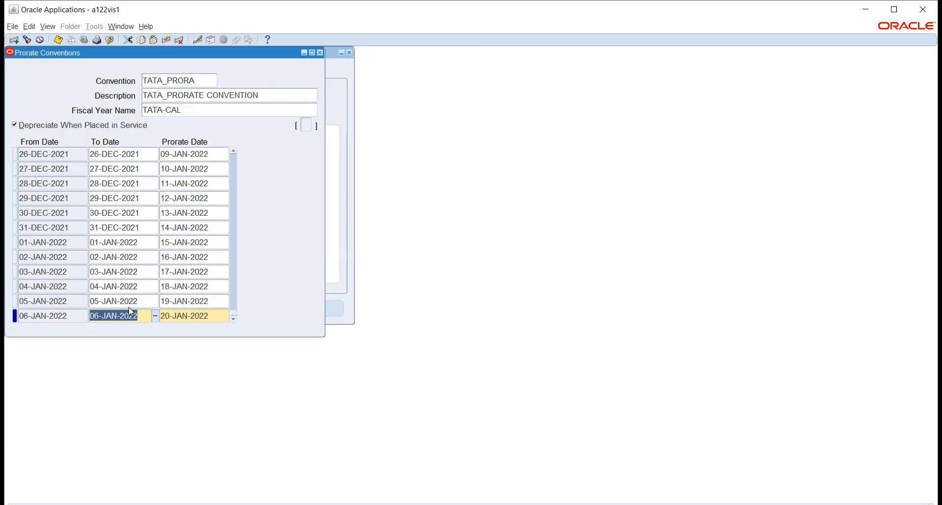
key("Down")
key("Down")
key("Down")
key("Down")
key("Down")
key("Down")
key("Down")
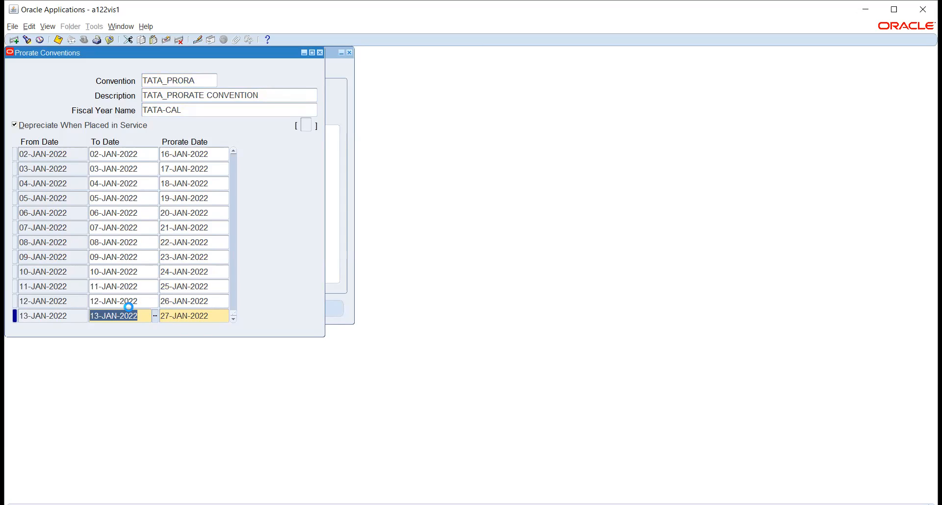
key("Down")
key("Down")
key("Down")
key("Down")
key("Down")
key("Down")
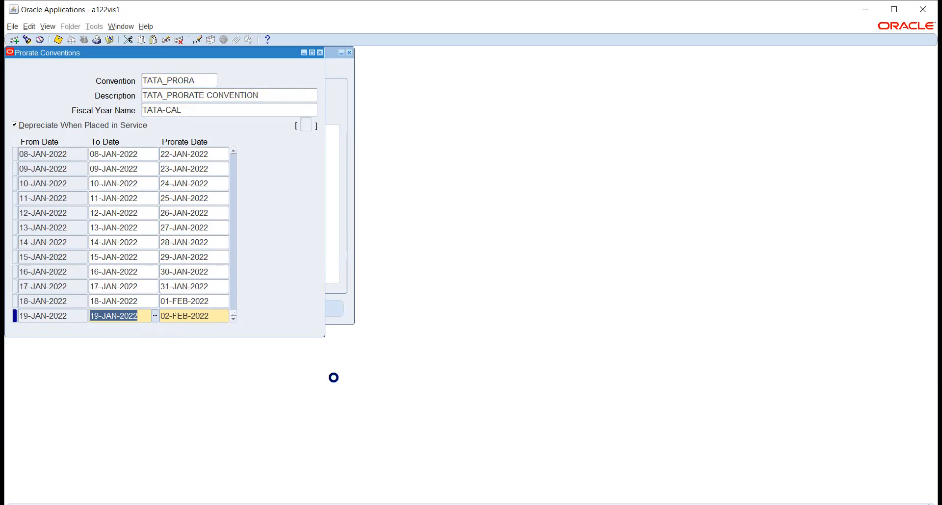
key("Down")
key("Down")
key("Down")
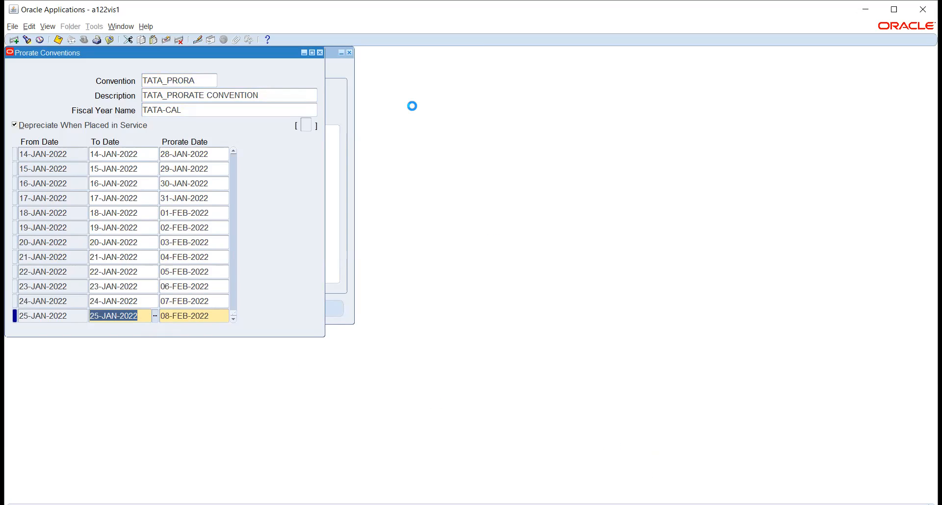
key("Down")
key("Down")
key("Down")
key("Down")
key("Down")
key("Down")
key("Down")
key("Down")
key("Down")
key("Down")
key("Down")
key("Down")
key("Down")
key("Down")
key("Down")
key("Down")
key("Down")
key("Down")
key("Down")
key("Down")
key("Down")
key("Down")
key("Down")
key("Down")
key("Down")
key("Down")
key("Down")
key("Down")
key("Down")
key("Down")
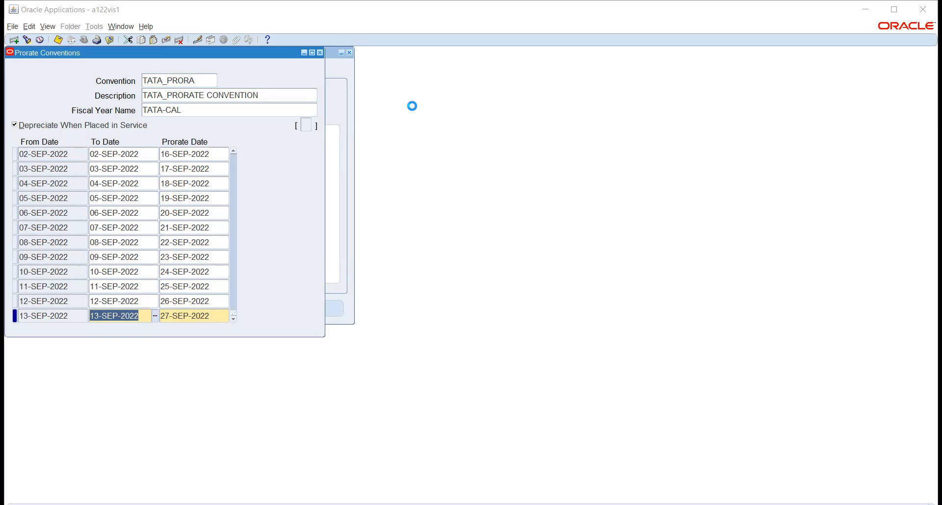
key("Down")
key("Down")
key("Down")
key("Down")
key("Down")
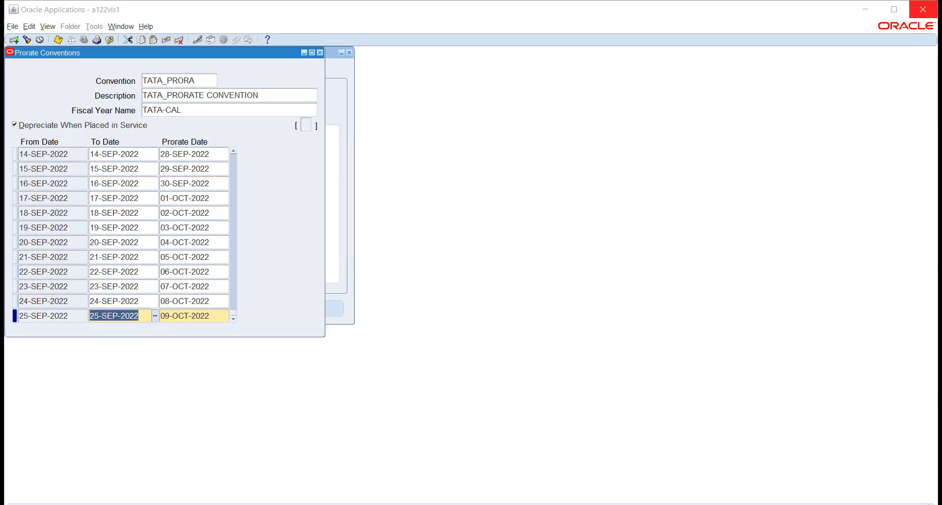
key("Down")
key("Down")
key("Down")
key("Down")
key("Down")
key("Down")
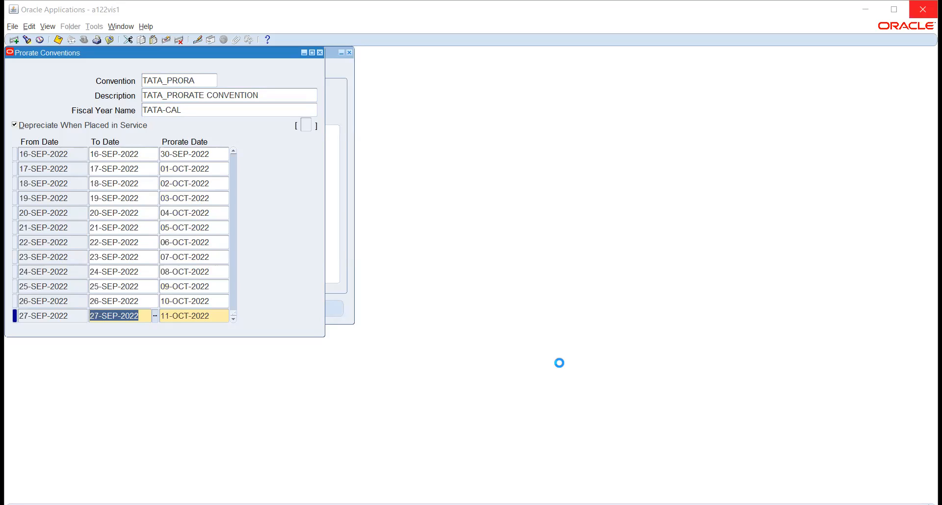
key("Down")
key("Down")
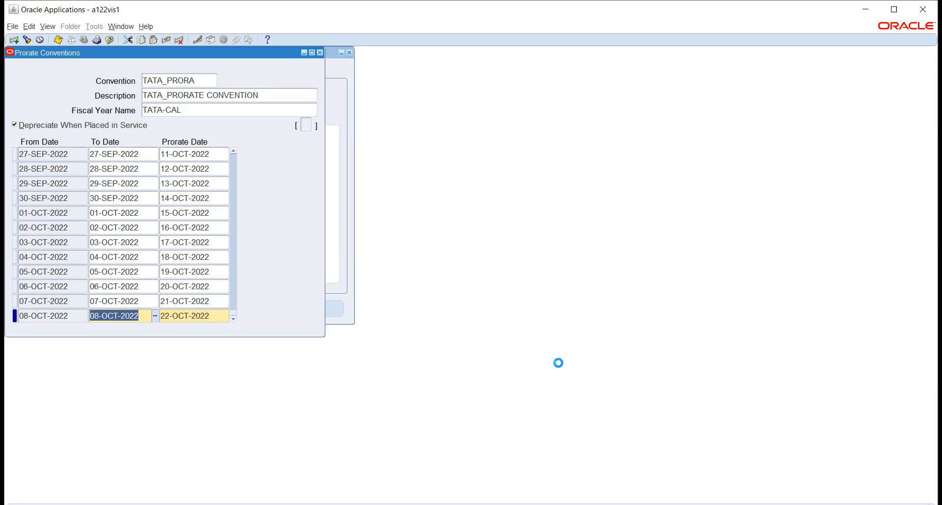
Extend the convention's consecutive daily prorate lines from 09-OCT-2022 through 26-OCT-2022, accepting the default one-day ranges and prorate dates.
key("Down")
key("Down")
key("Down")
key("Down")
key("Down")
key("Down")
key("Down")
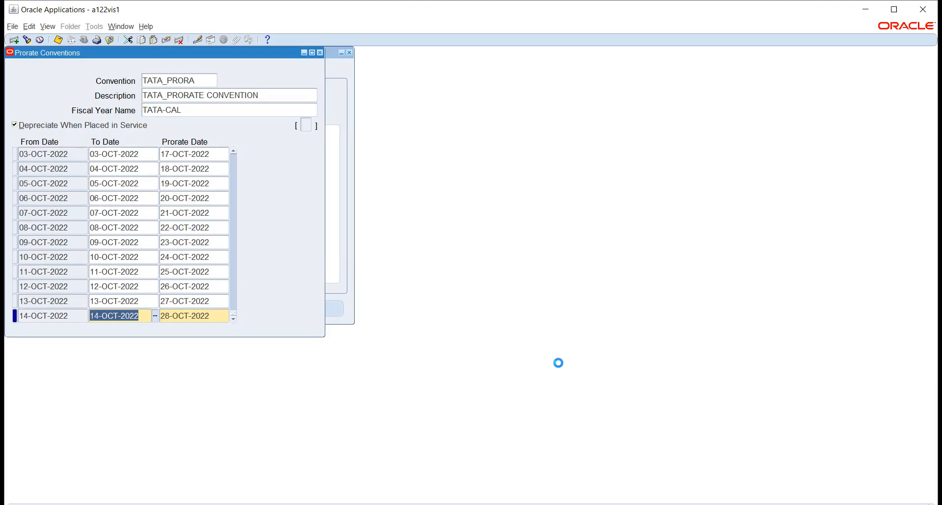
key("Down")
key("Down")
key("Down")
key("Down")
key("Down")
key("Down")
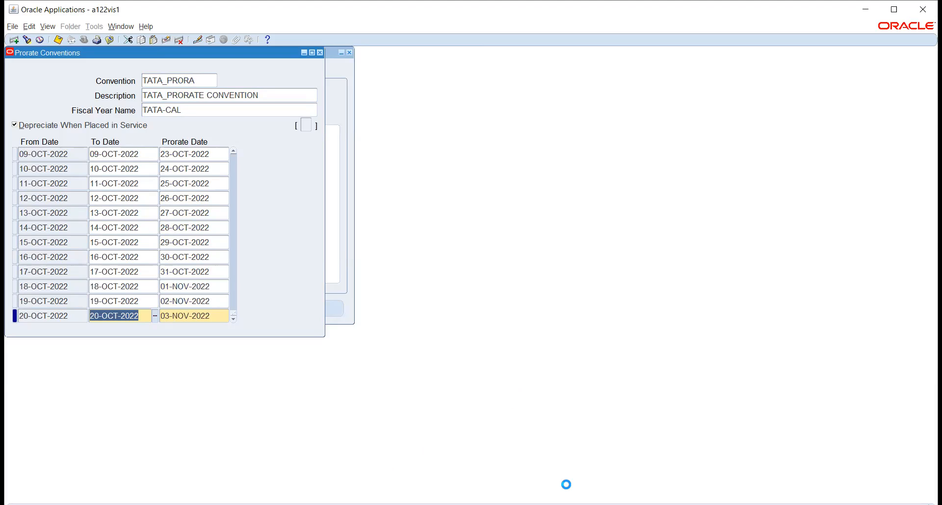
key("Down")
key("Down")
key("Down")
key("Down")
key("Down")
key("Down")
key("Down")
key("Down")
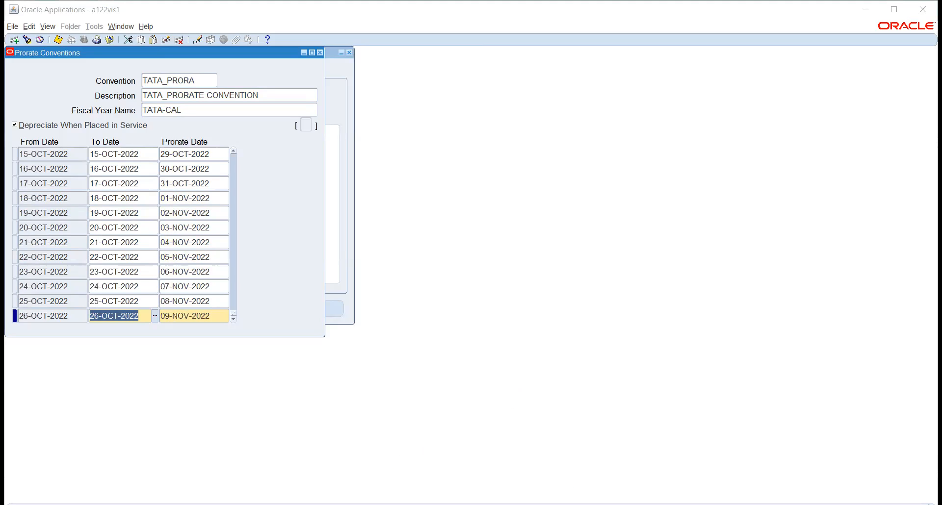
key("Down")
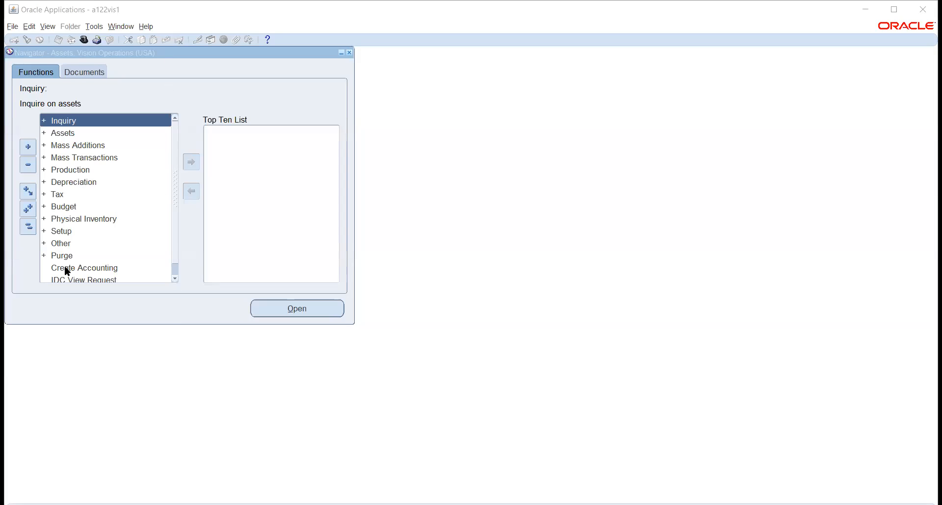
Open the Prorate Conventions form from the asset system setup functions.
double_click(63, 231)
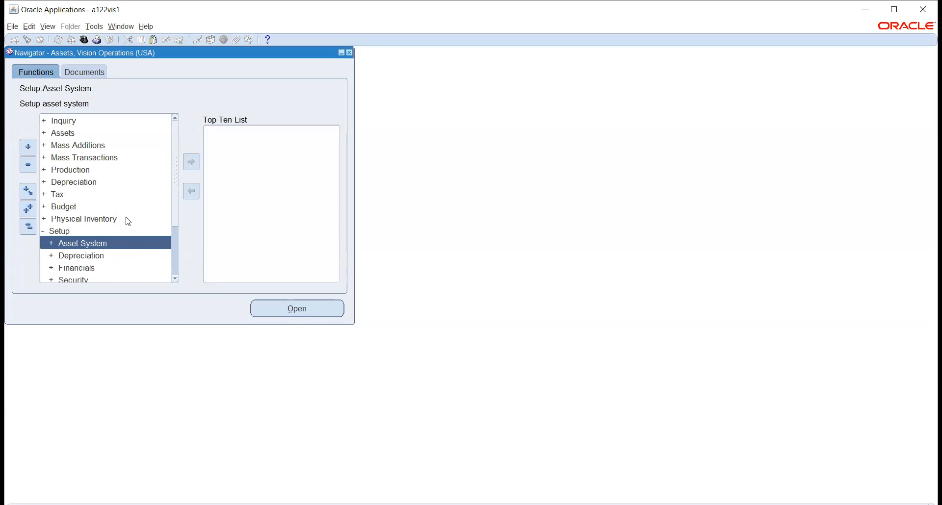
scroll(128, 221, "down", 2)
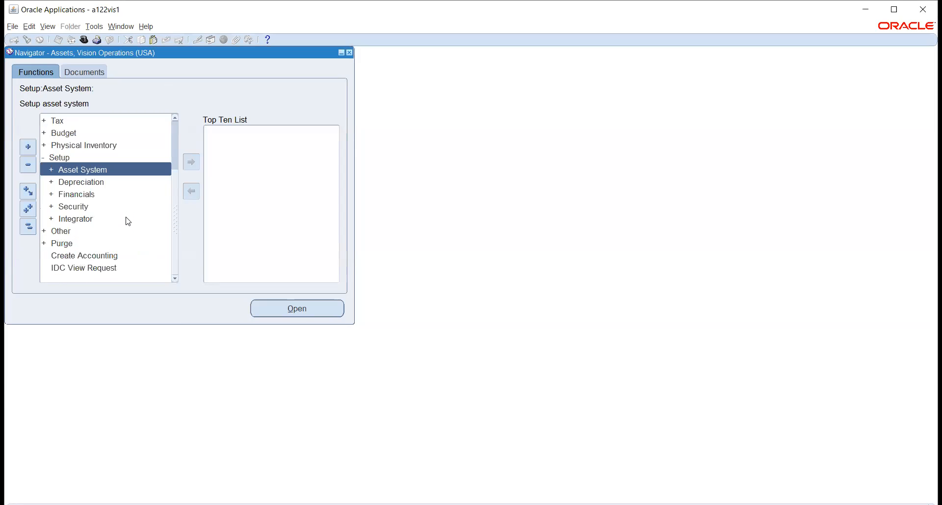
double_click(83, 170)
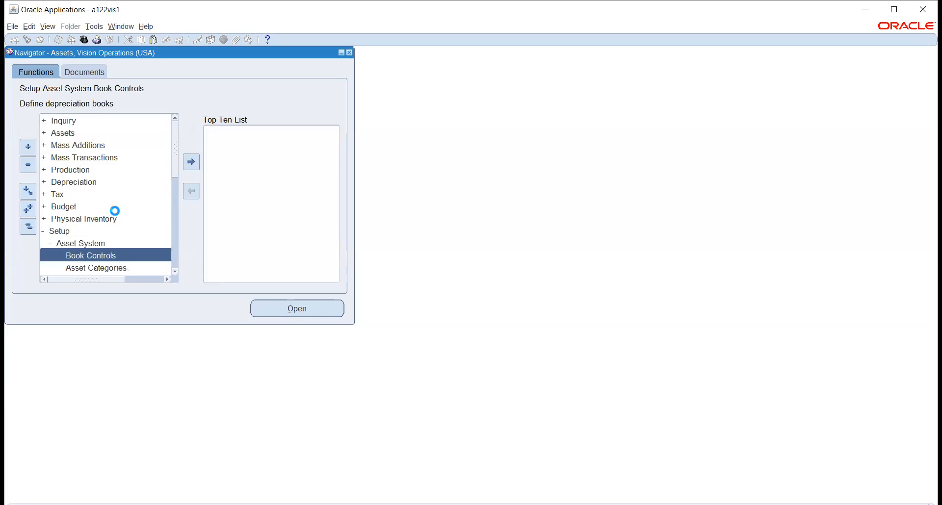
scroll(104, 215, "down", 2)
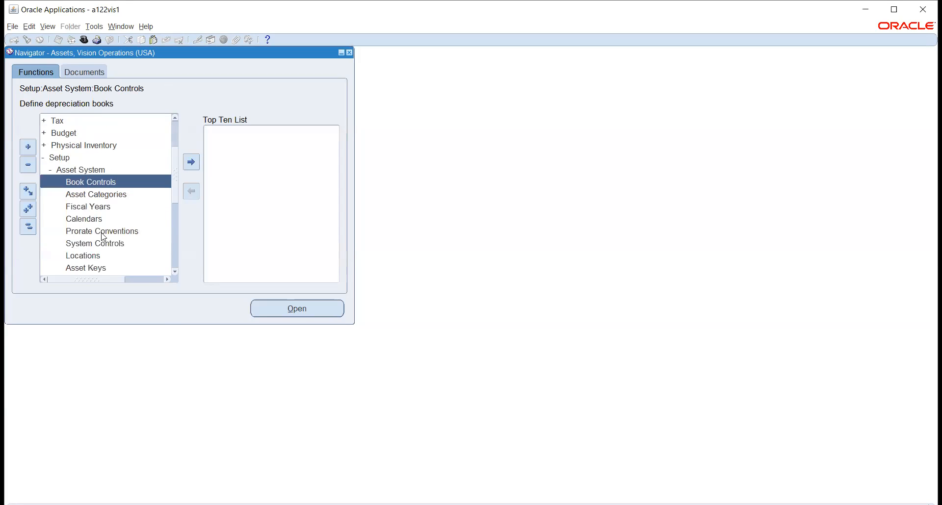
double_click(104, 232)
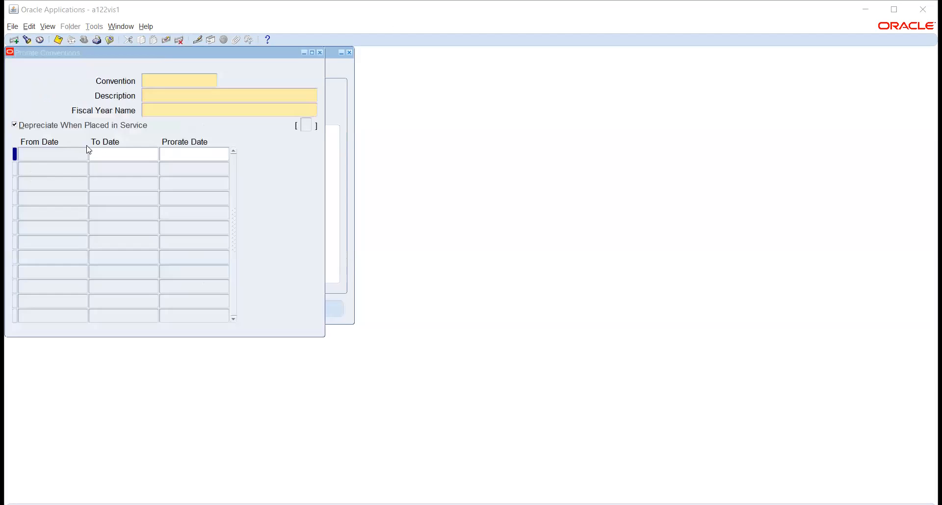
Query the existing prorate conventions for names matching TATA%, and return to a blank convention record.
left_click(160, 80)
key("F11")
type("TATA%")
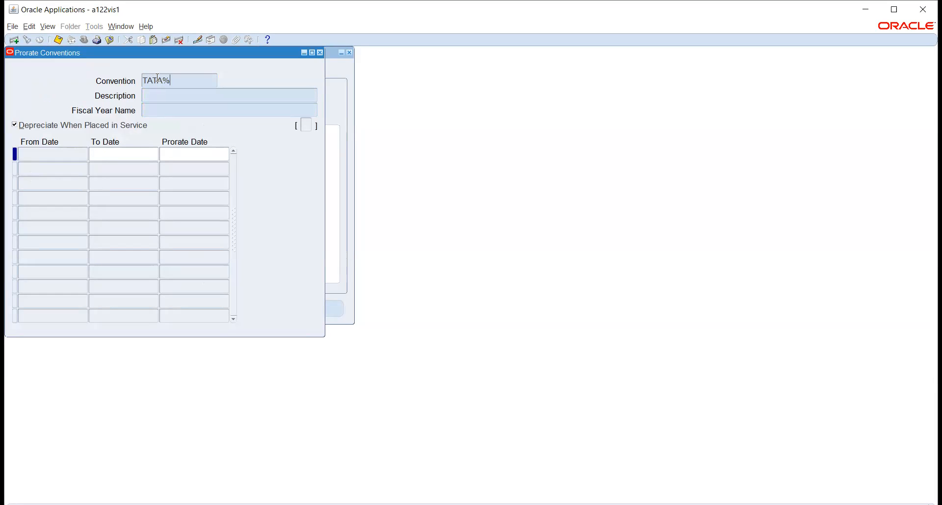
key("ctrl+F11")
key("BackSpace")
key("F4")
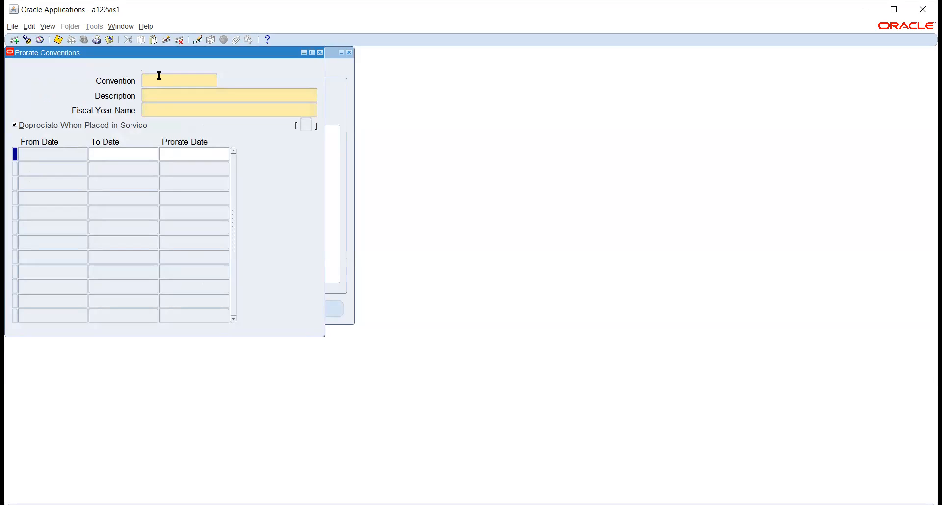
Create prorate convention TATA_PRORA with description TATA-PRORATE CONVENTION and fiscal year name TATA-CAL.
type("TATA_PRORA")
key("Tab")
type("TATA-PRORATE CONVENTION")
key("Tab")
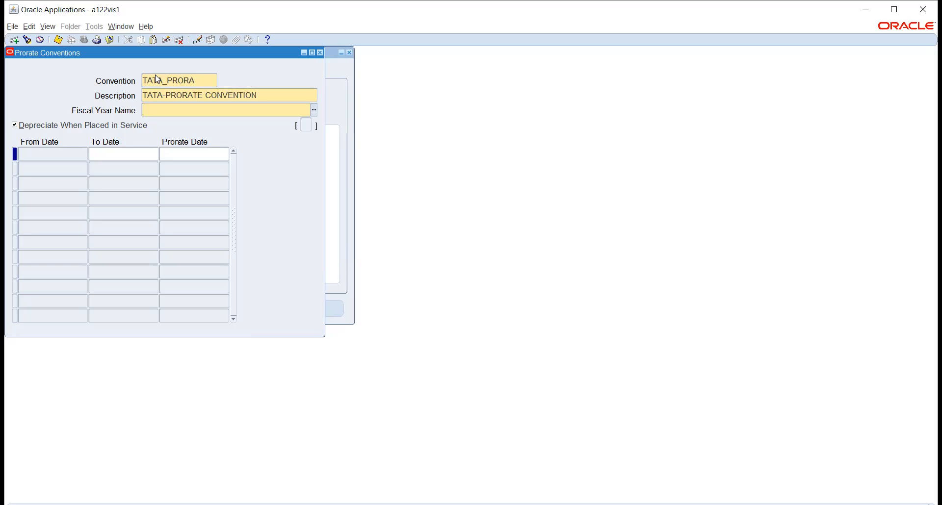
type("TATA-CAL")
key("Tab")
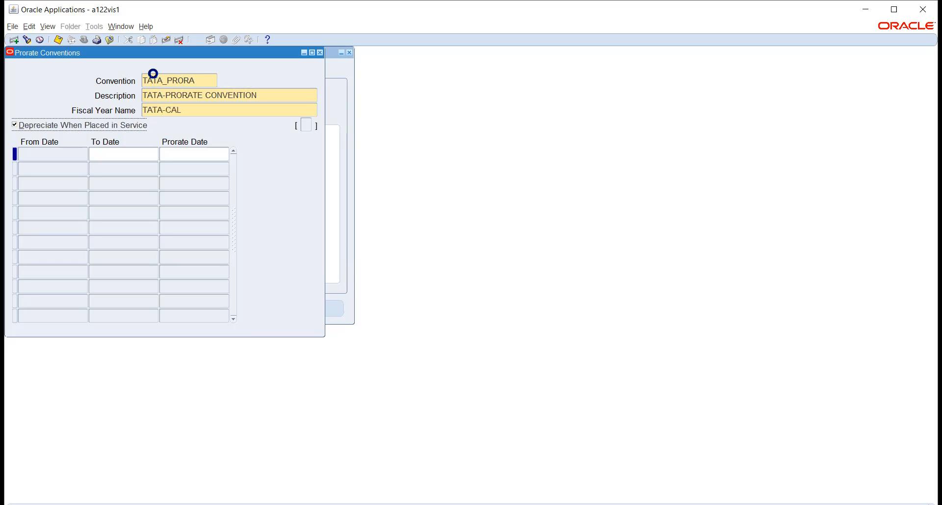
Enter the convention's first monthly range from 01-JAN-2020 to 31-JAN-2020, with prorate date 15-JAN-2020.
left_click(52, 153)
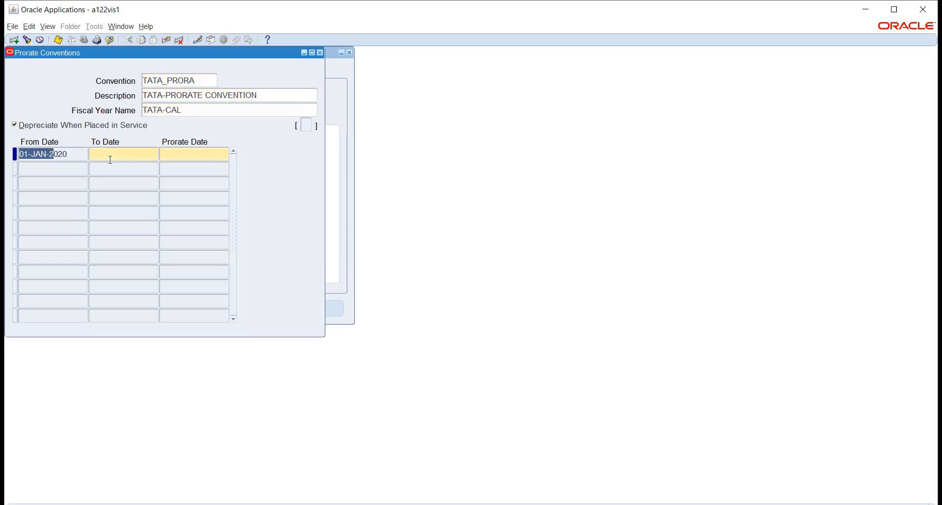
left_click(110, 155)
type("31JAN20")
key("Tab")
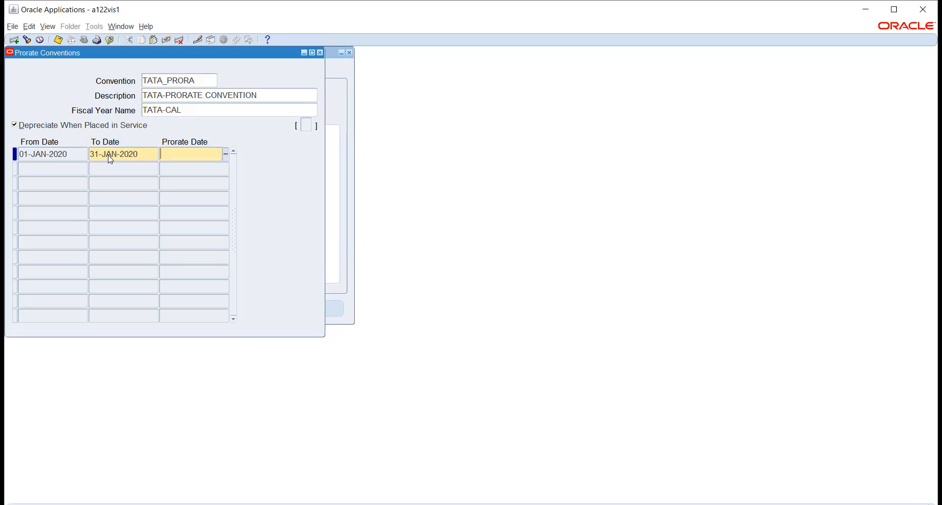
type("15-JAN-2020")
key("Tab")
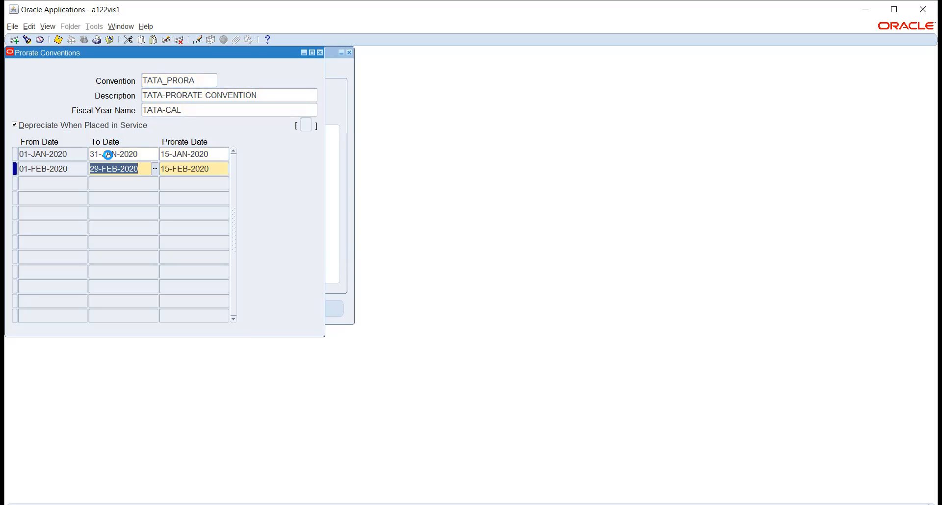
Add the remaining monthly prorate lines through 31-DEC-2020, accepting the default ranges and mid-month prorate dates, and save the convention.
key("Down")
key("Down")
key("Down")
key("Down")
key("Down")
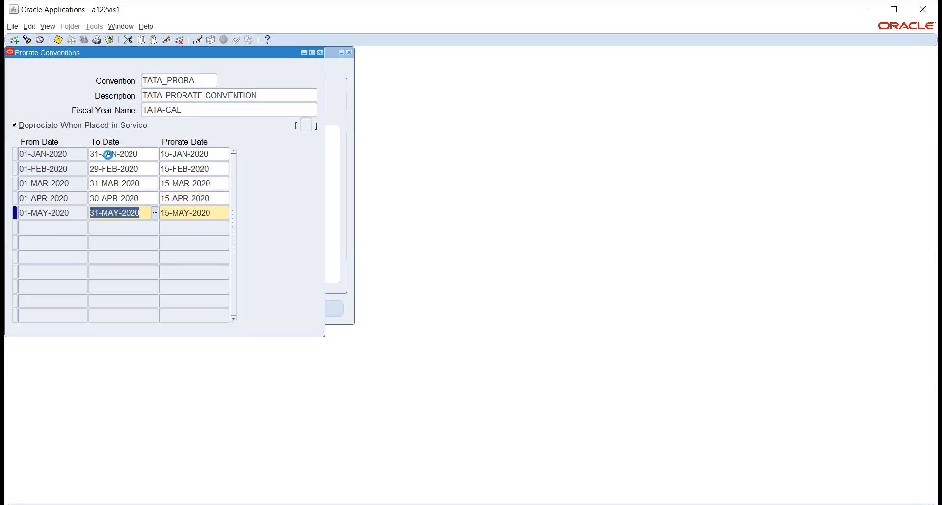
key("Down")
key("Down")
key("Down")
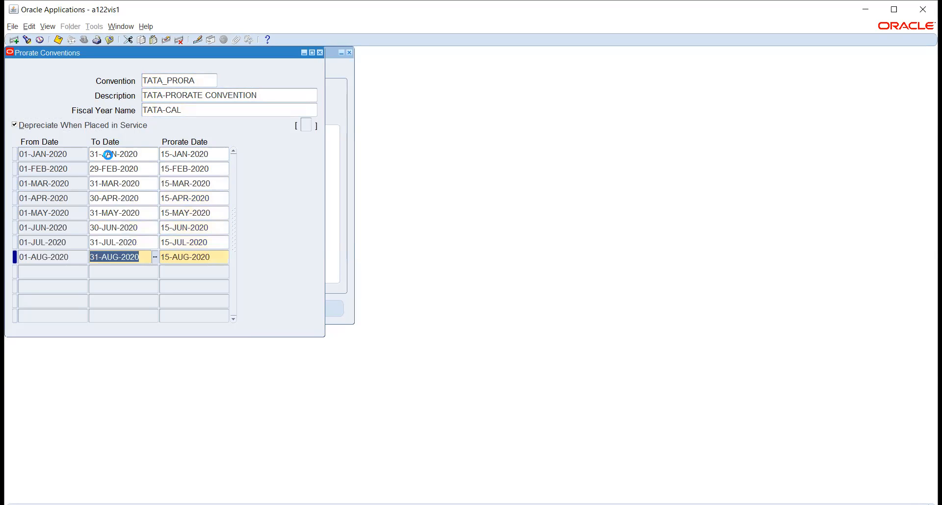
key("Down")
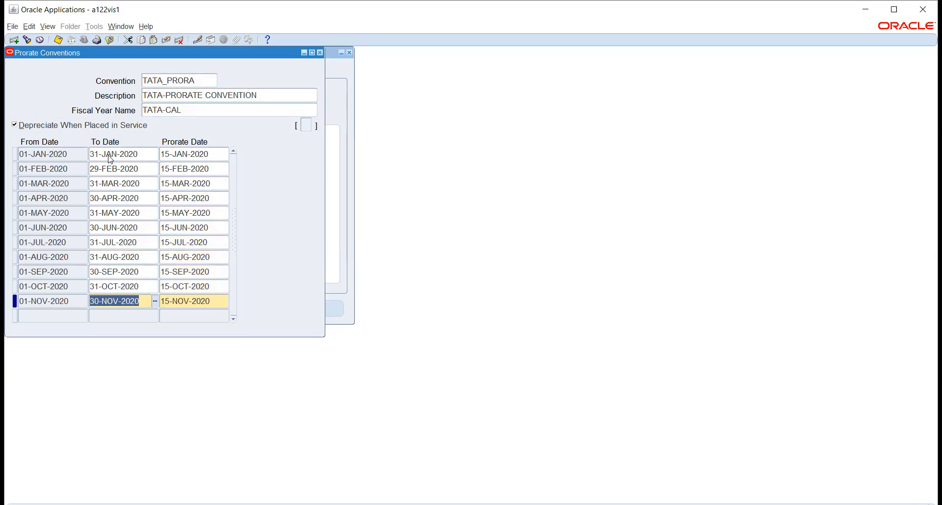
key("Down")
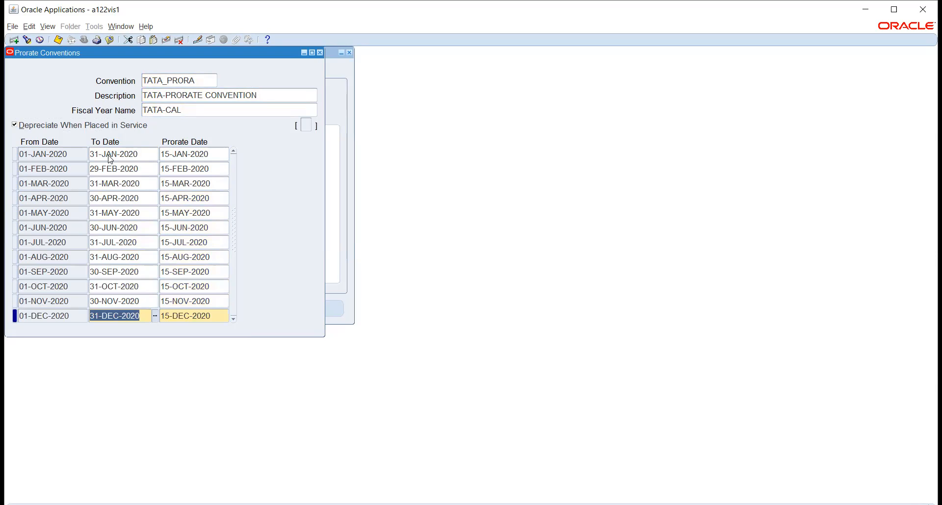
key("ctrl+s")
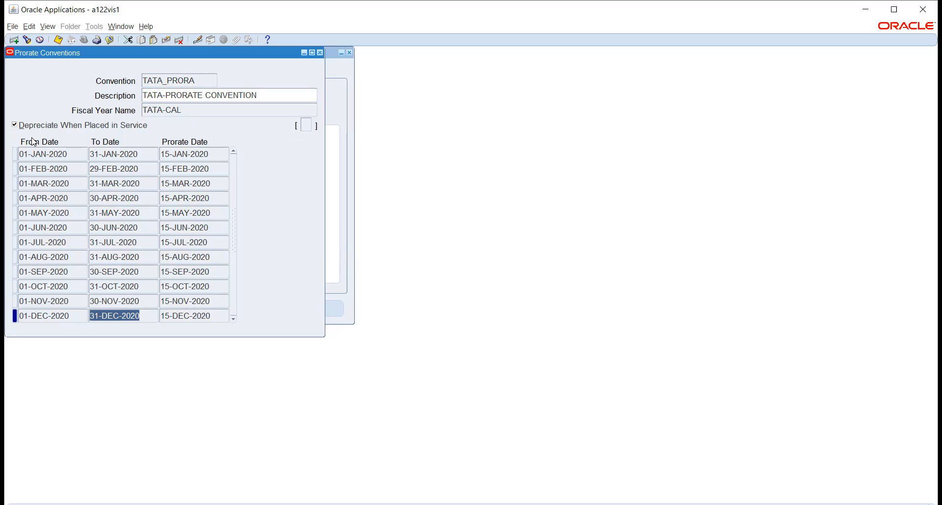
Close the Prorate Conventions form and open Book Controls from the asset system setup functions.
left_click(177, 152)
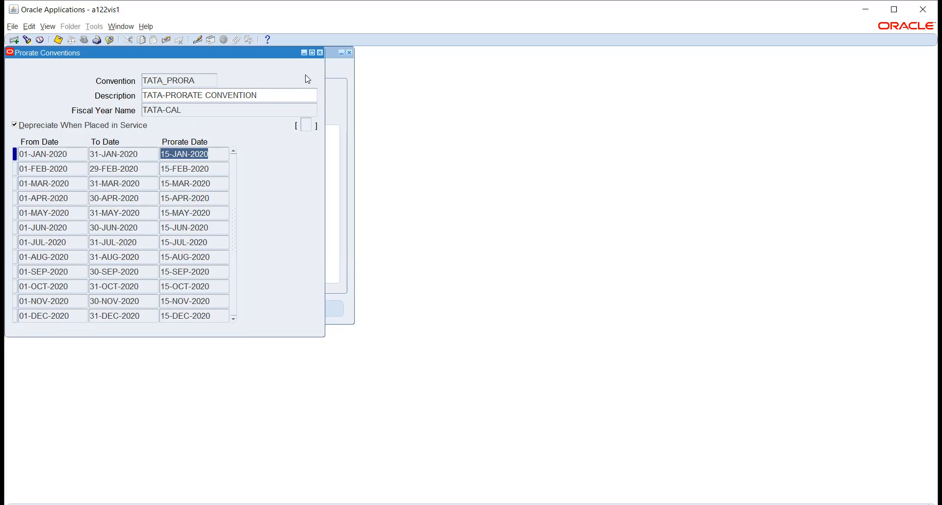
left_click(212, 170)
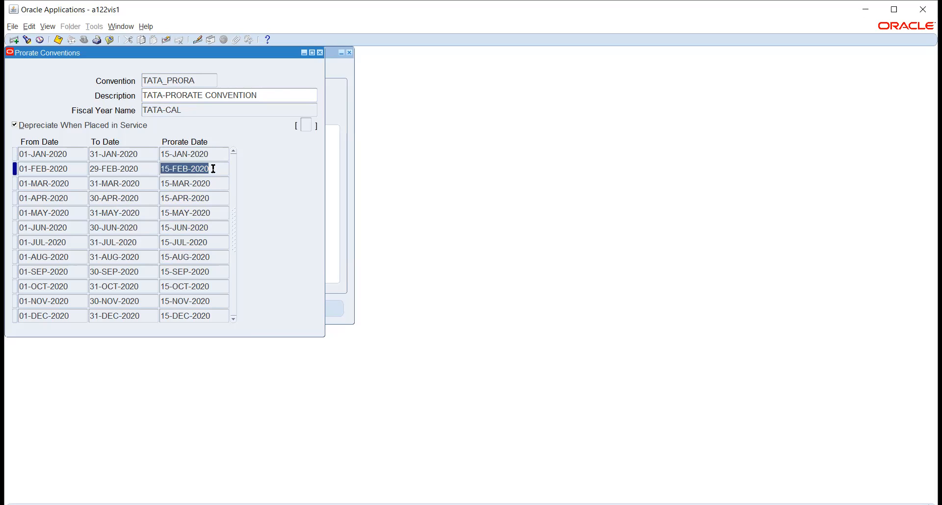
left_click(320, 53)
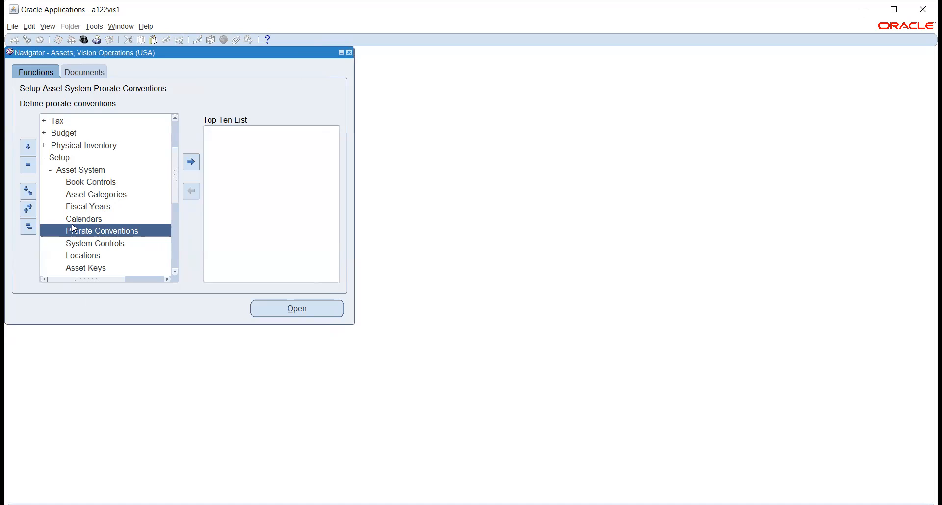
scroll(86, 231, "down", 1)
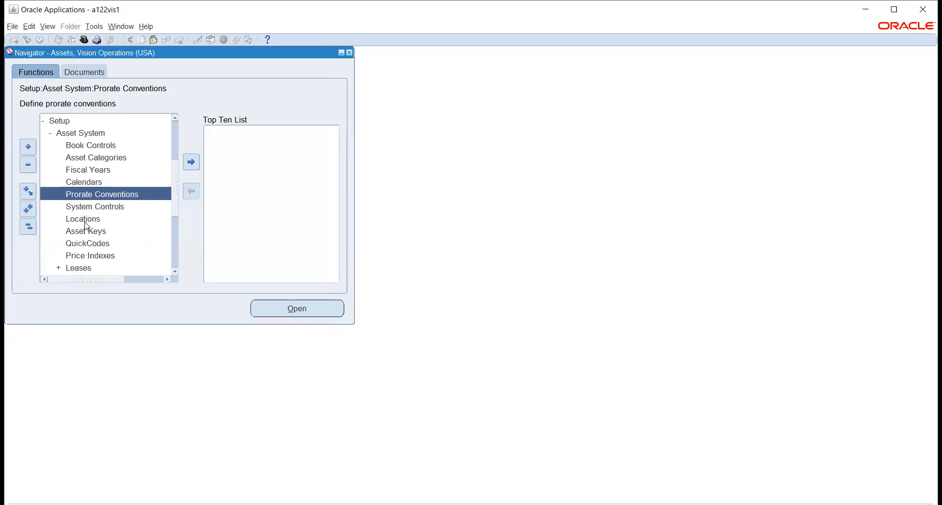
scroll(91, 244, "up", 1)
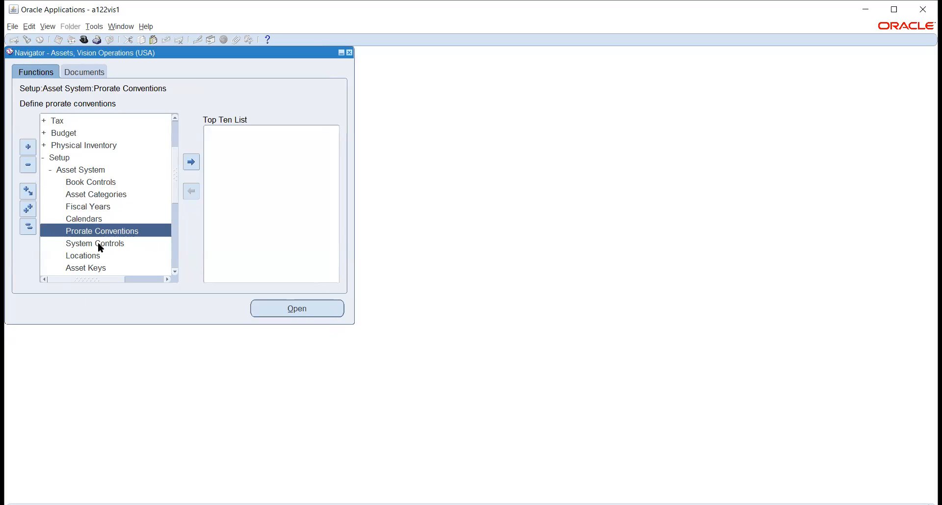
double_click(74, 185)
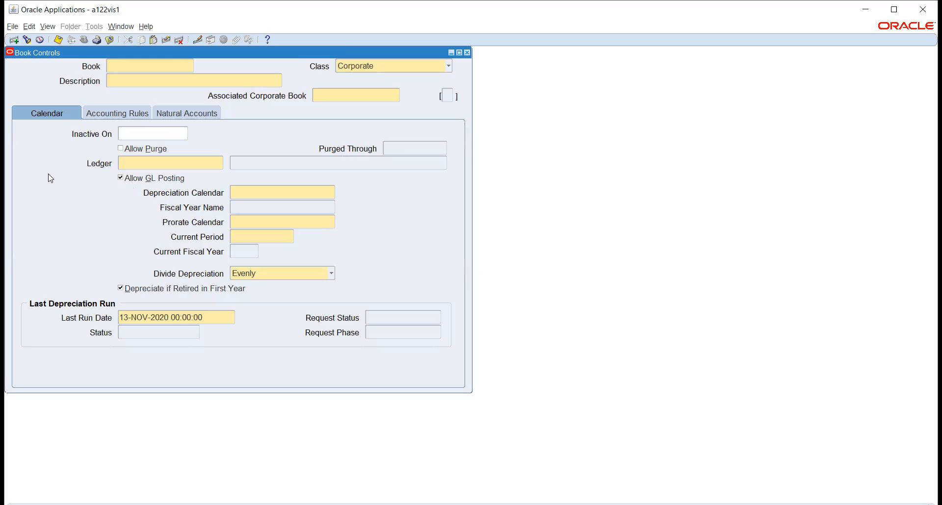
Define a new depreciation book TATA_FA_BOOKS with description TATA_FA_BOOKS and class Corporate.
left_click(126, 66)
type("TATA_FA_BOOKS")
key("Tab")
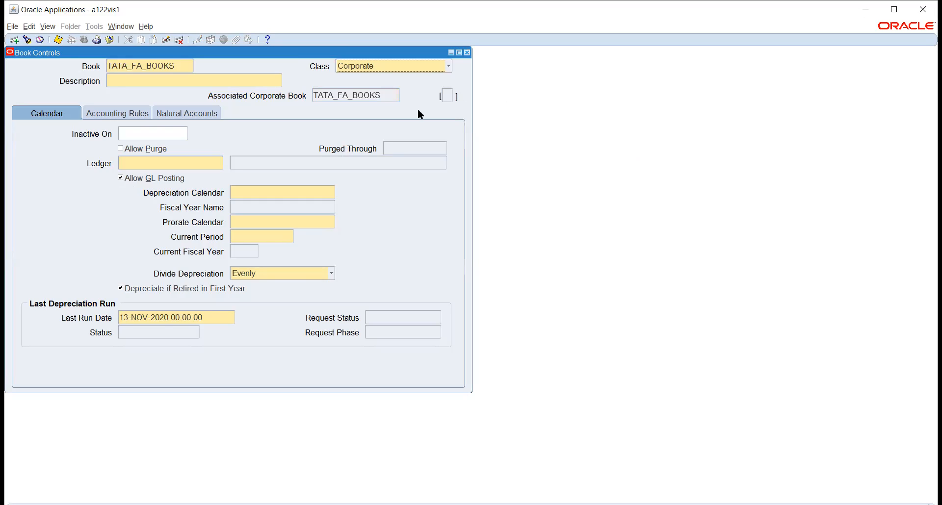
left_click(244, 79)
type("TATA_FA_BOOKS")
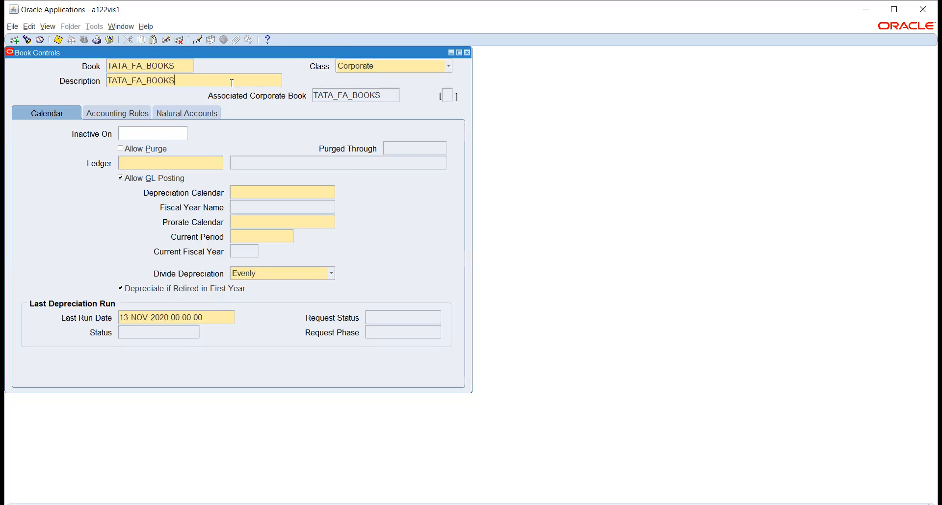
key("Tab")
left_click(385, 66)
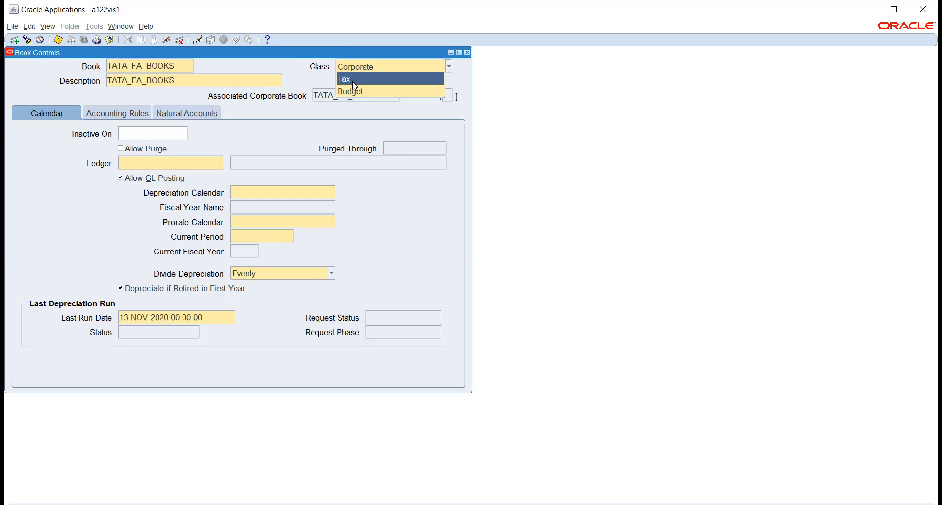
left_click(349, 67)
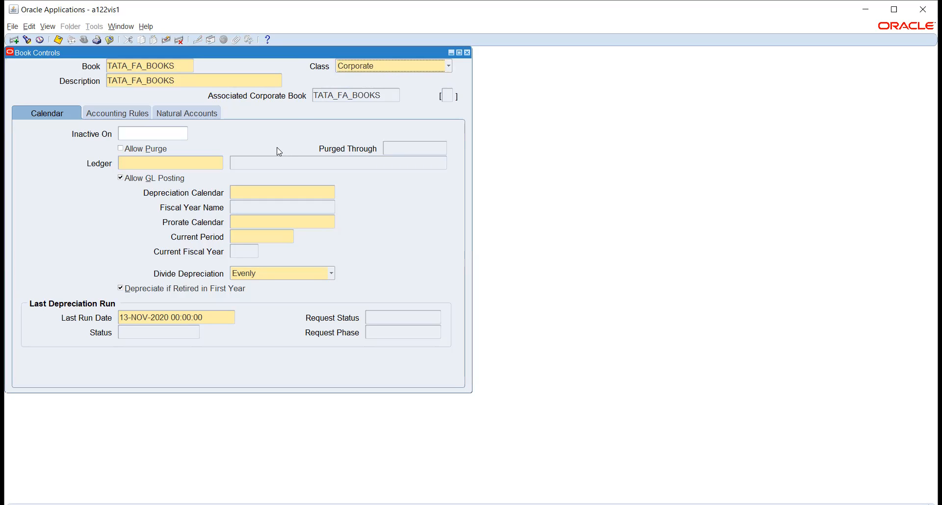
Search the ledgers for names starting with ta and select TATA_AUTO_13817(USD) for the book.
left_click(216, 163)
left_click(220, 163)
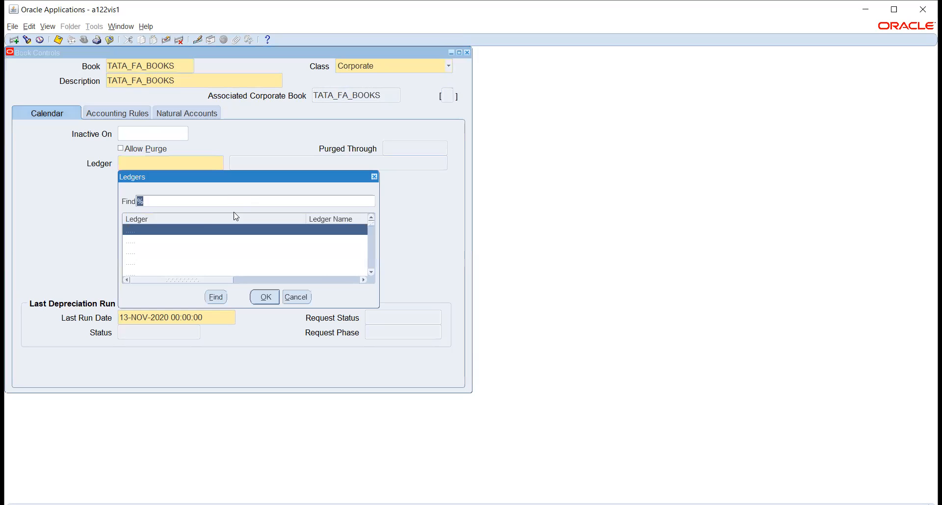
type("t")
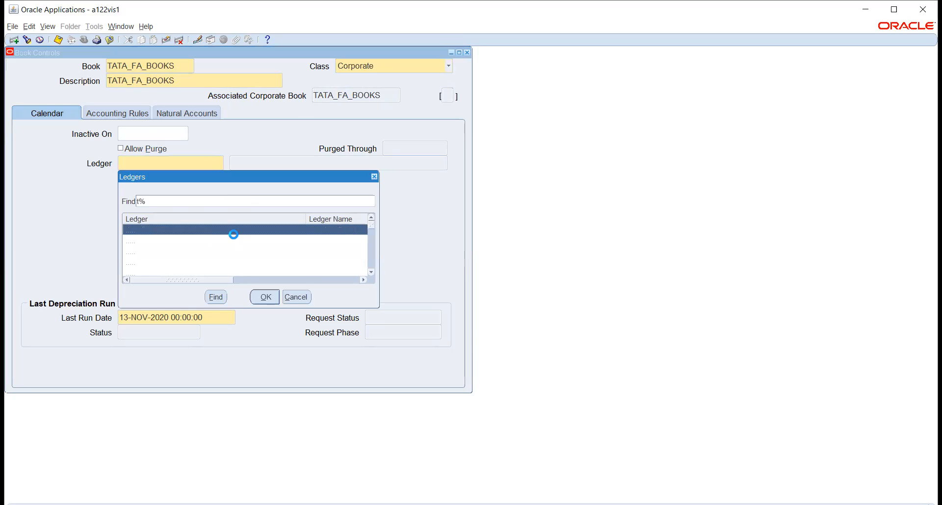
type("a")
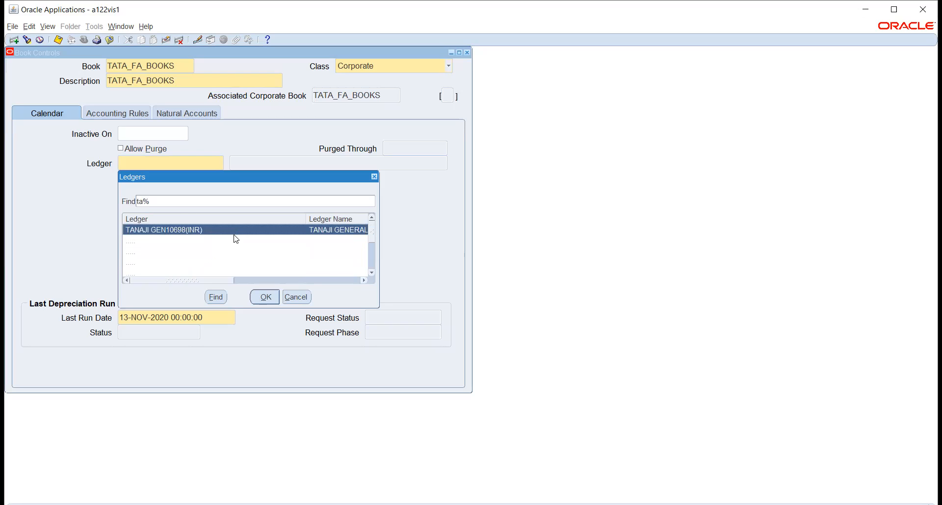
key("Down")
key("Down")
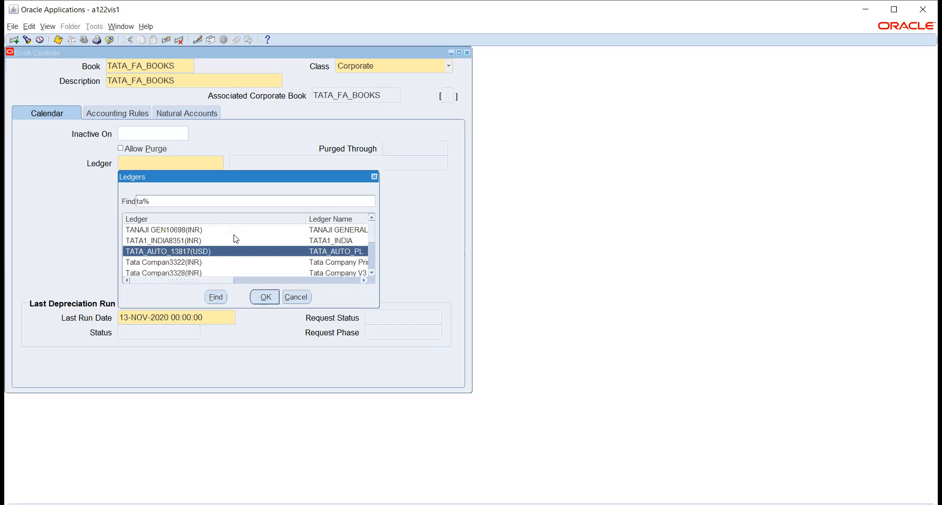
Assign the ledger TATA_AUTO_13817(USD) to the book and use TATA-DEP as both the depreciation and prorate calendar.
key("Return")
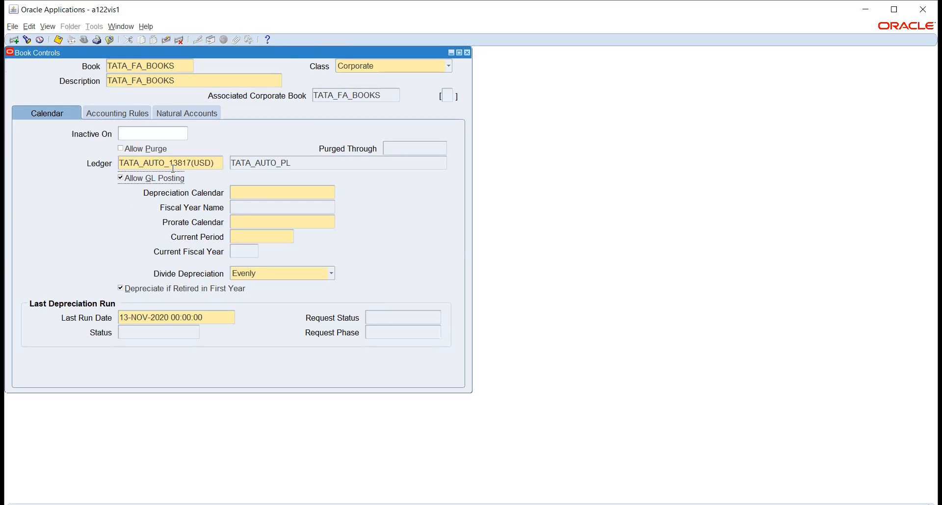
left_click(295, 199)
type("TATA")
key("Tab")
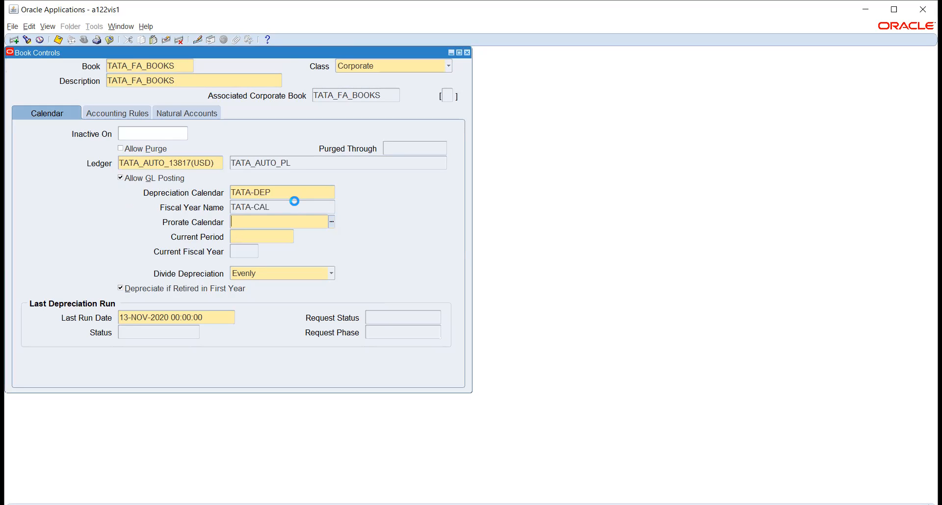
type("TATA")
key("Tab")
Set the book's current period to FEB-20 and keep depreciation divided Evenly.
left_click(290, 237)
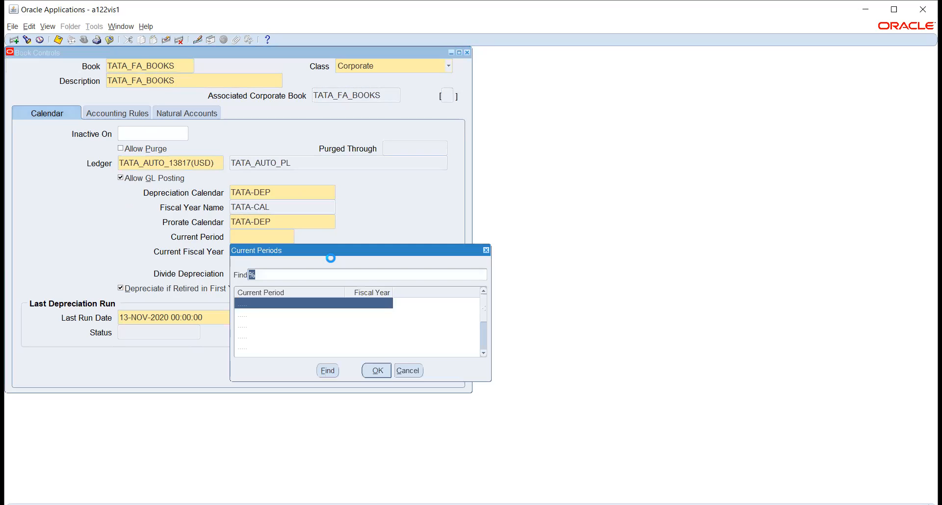
double_click(300, 304)
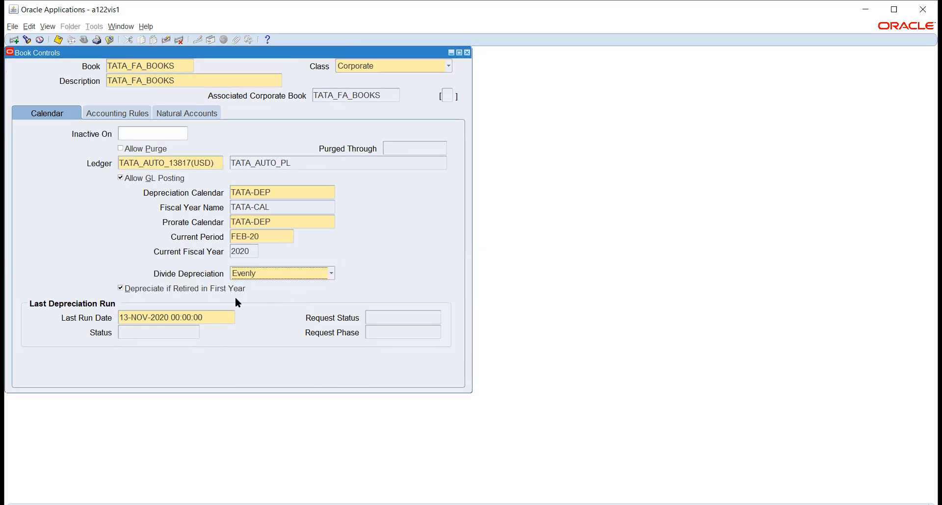
left_click(275, 274)
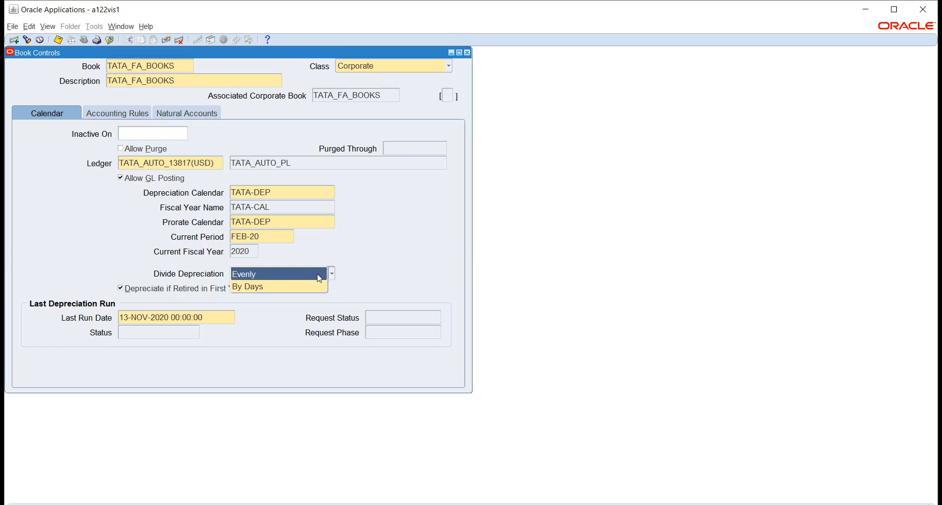
left_click(333, 247)
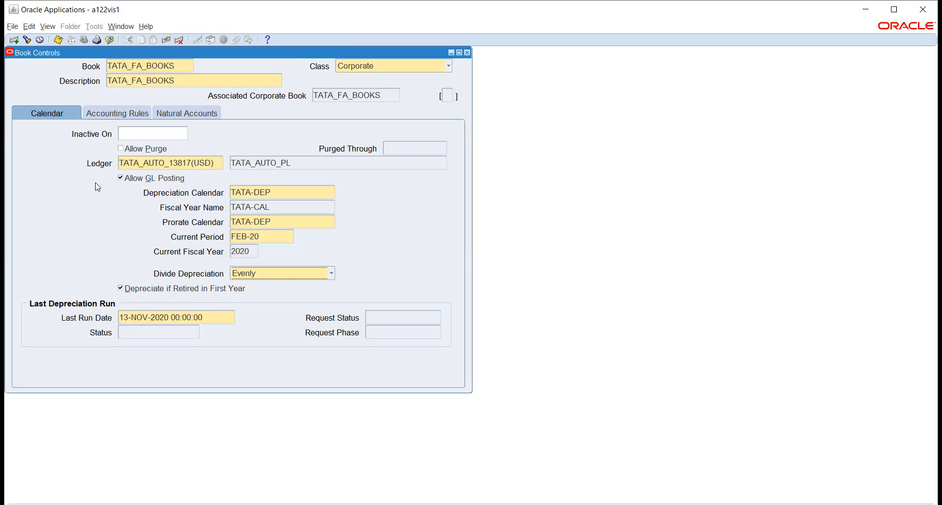
In the book's accounting rules, enable revaluation of accumulated depreciation and of YTD depreciation.
left_click(117, 112)
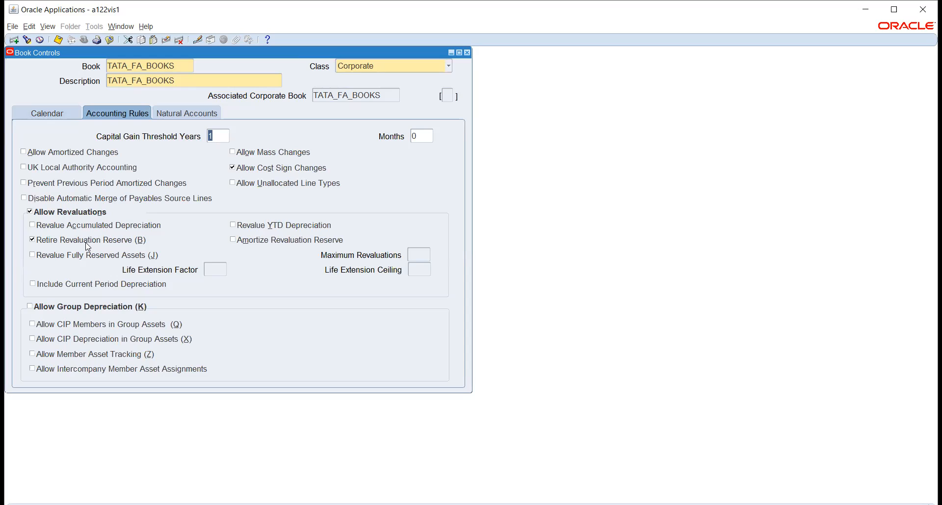
left_click(41, 224)
left_click(234, 225)
In the natural accounts, find the %PROCEED% accounts and assign 7850, Gain on Retirement-Proceeds of Sale, as the Proceeds of Sale gain account.
left_click(184, 113)
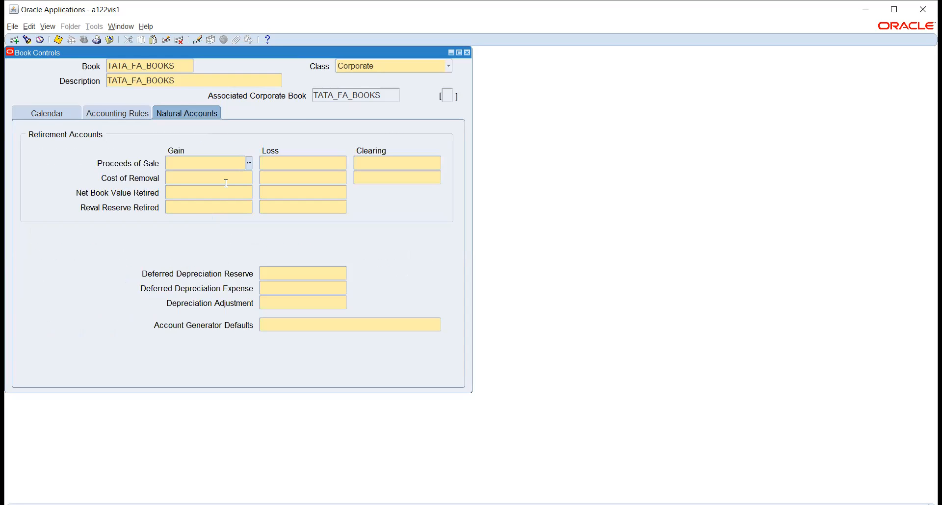
left_click(249, 162)
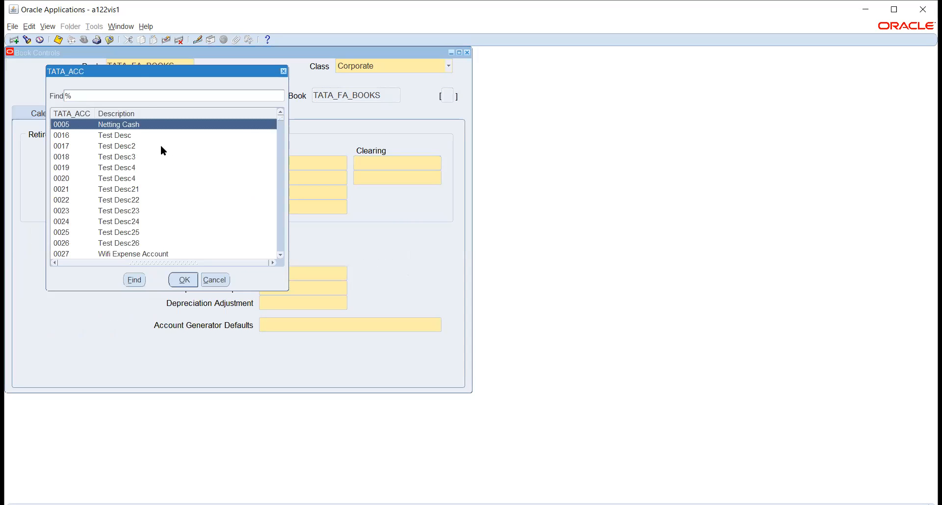
left_click_drag(142, 74, 543, 122)
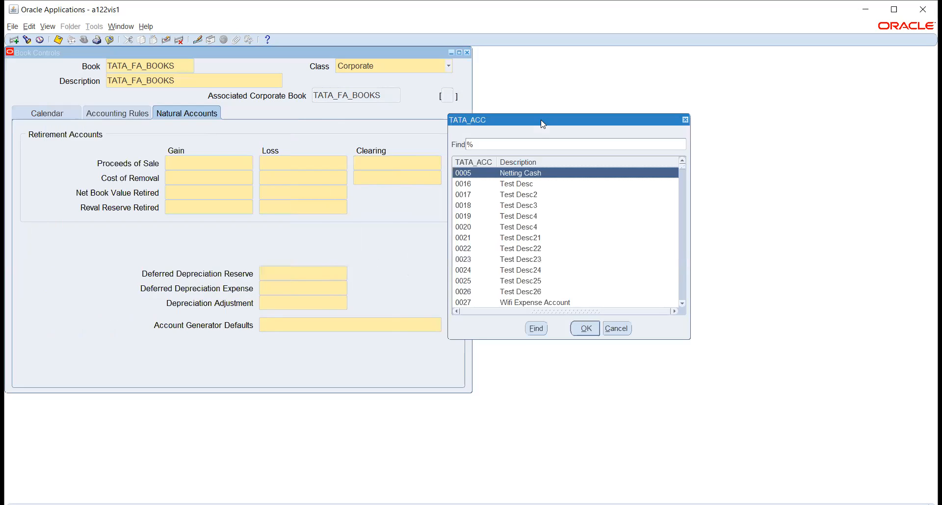
left_click(485, 145)
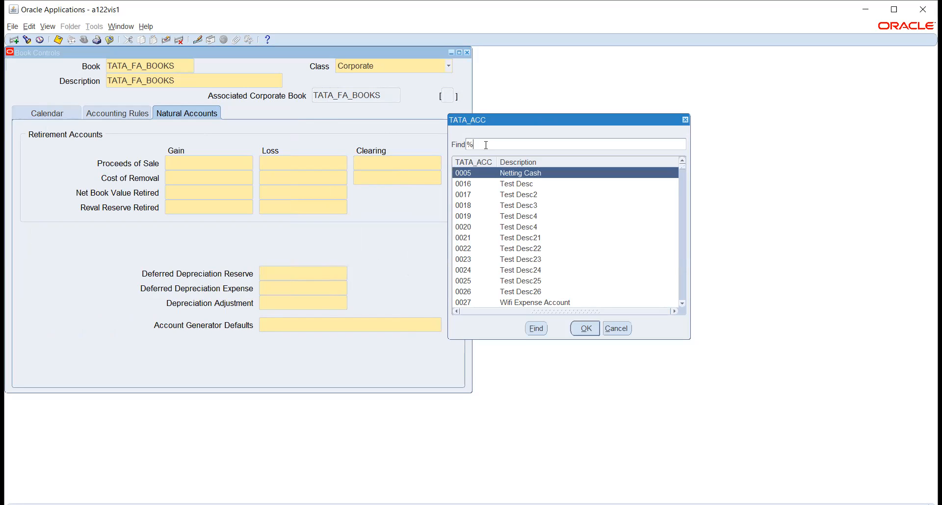
type("PROCEED%")
key("Return")
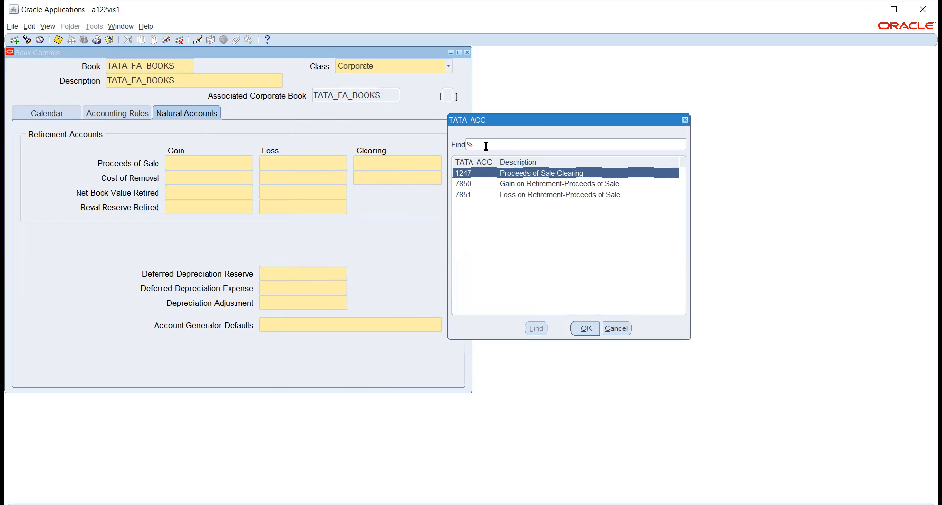
key("Down")
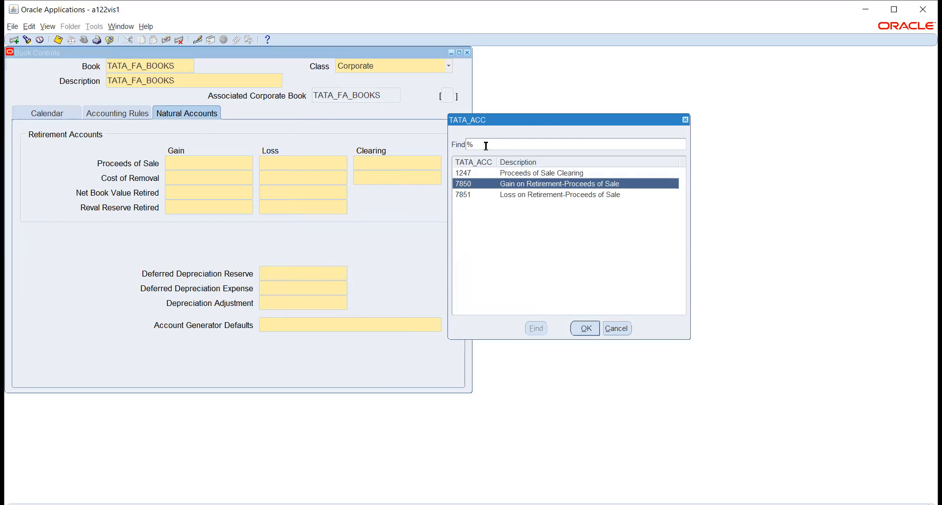
key("Return")
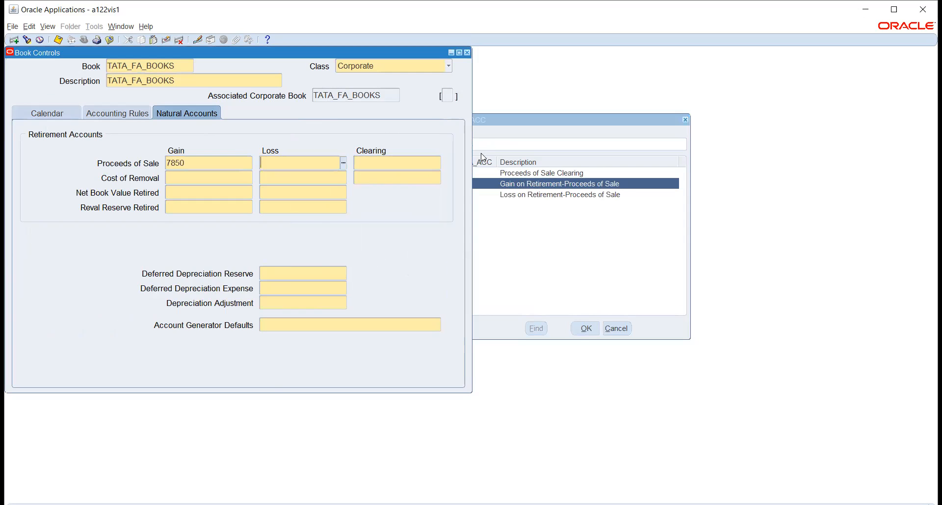
Set the Proceeds of Sale loss account to 7851 and its clearing account to 1247.
left_click(343, 163)
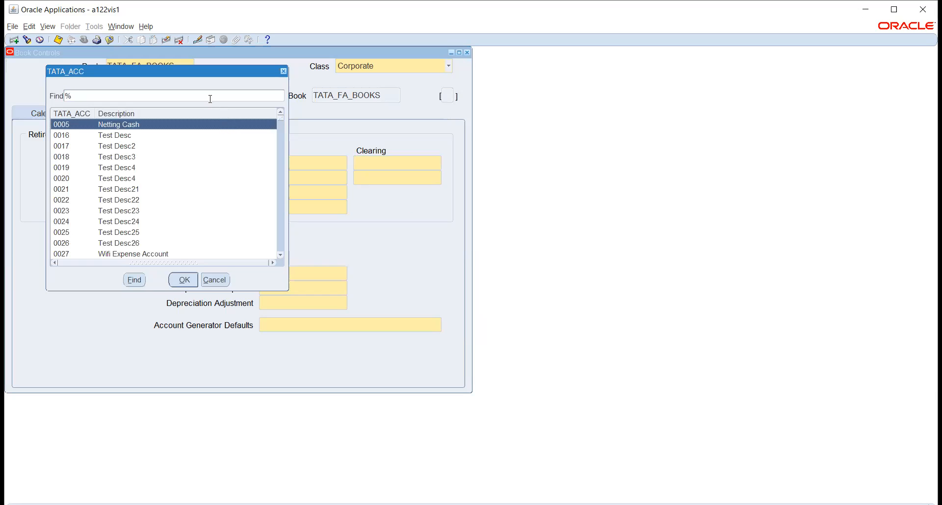
type("OCEED%")
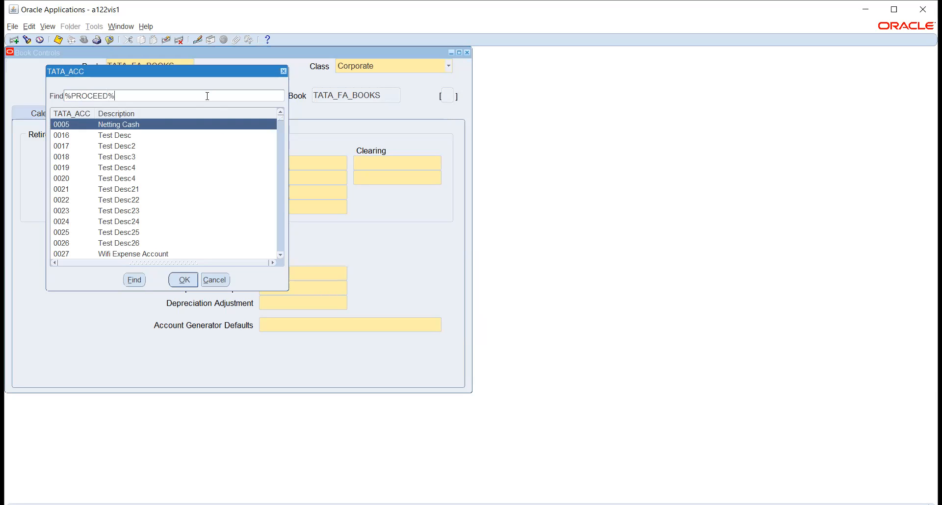
key("Return")
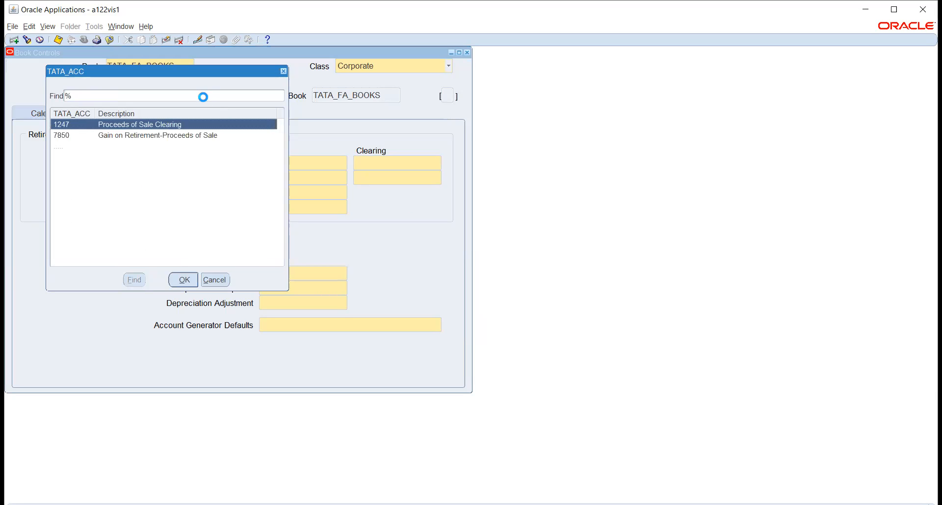
left_click(130, 135)
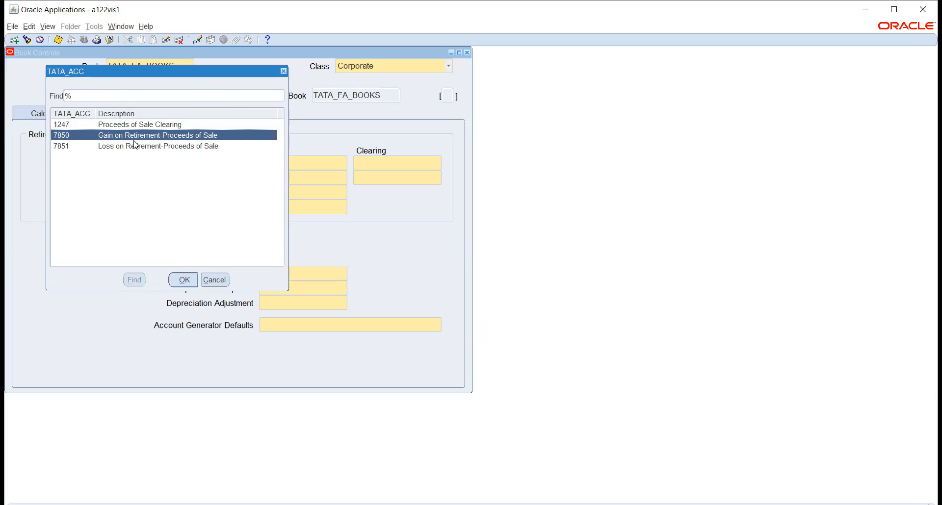
left_click(138, 146)
left_click(184, 280)
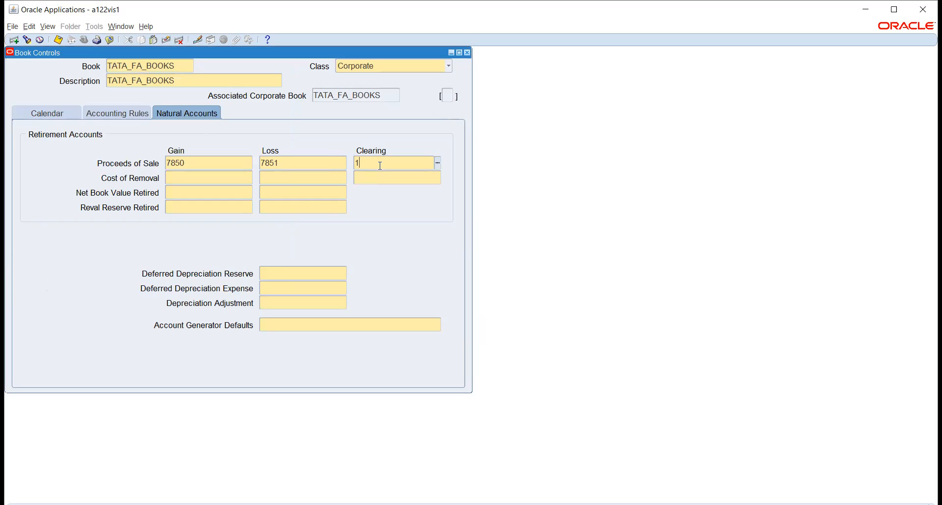
key("Tab")
Find the %REMOVAL% accounts and assign 7852, Gain on Retirement-Cost of Removal, as the Cost of Removal gain account.
left_click(249, 179)
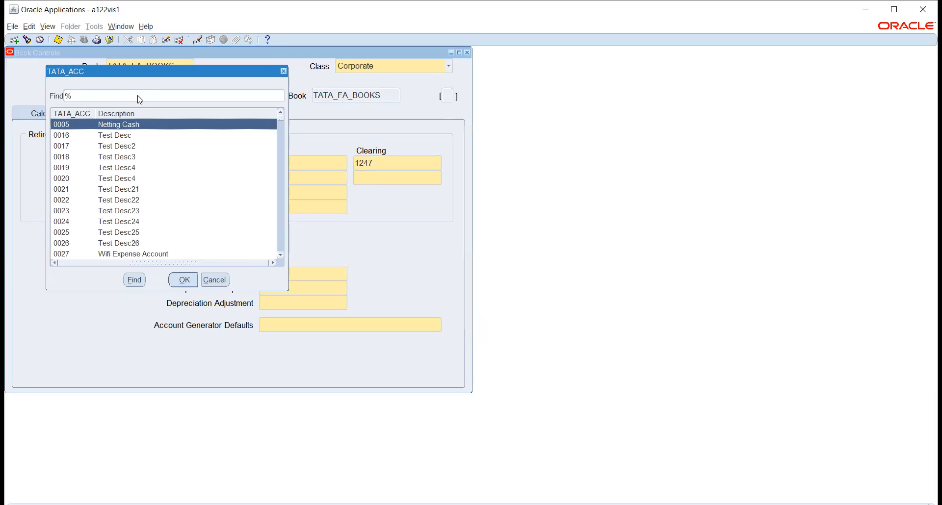
type("REMOV")
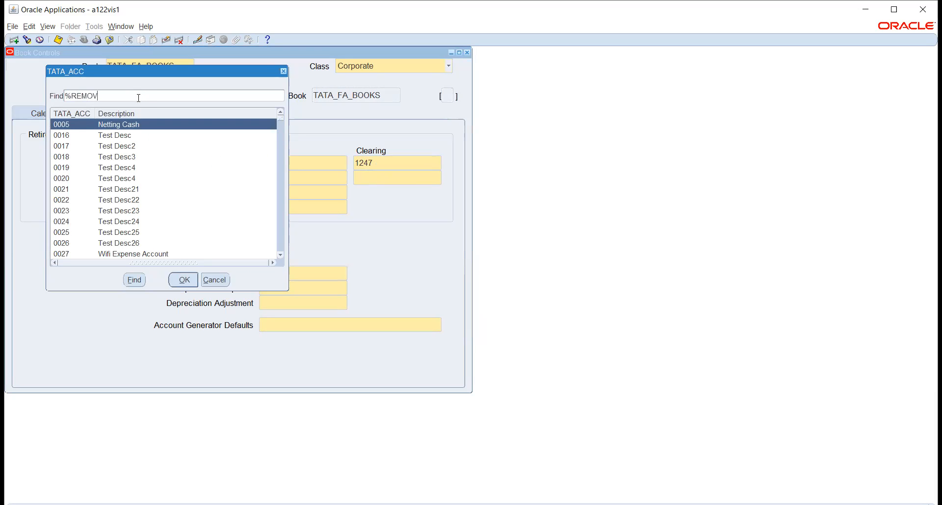
type("AL%")
key("Return")
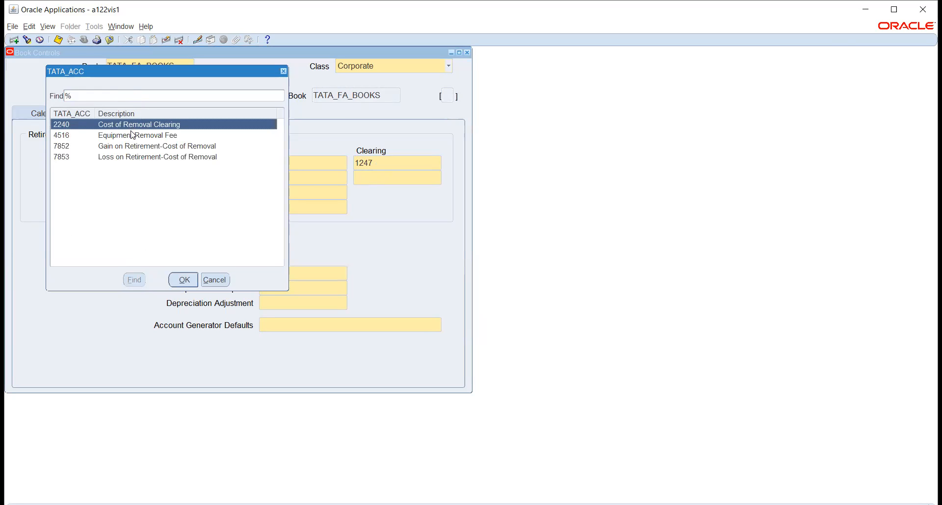
left_click(135, 146)
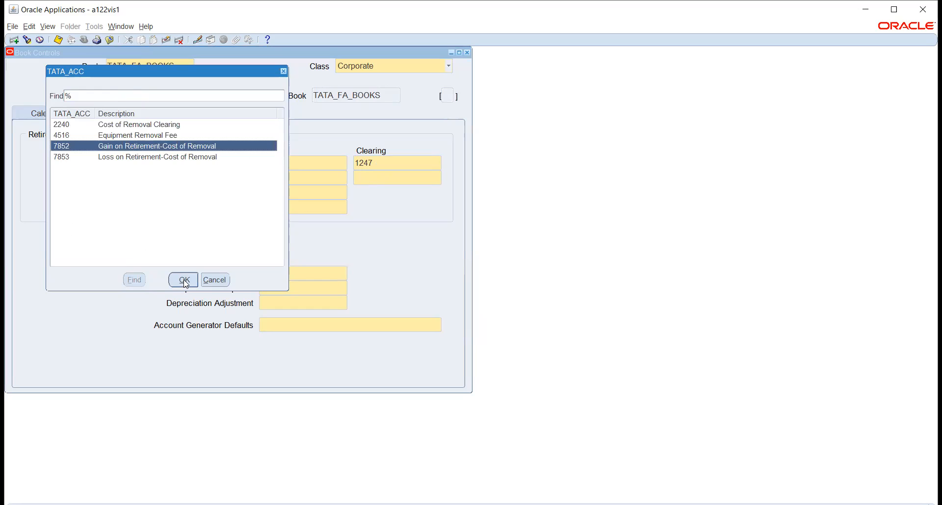
left_click(185, 280)
Set the Cost of Removal loss account to 7853 and its clearing account to 2240.
left_click(283, 184)
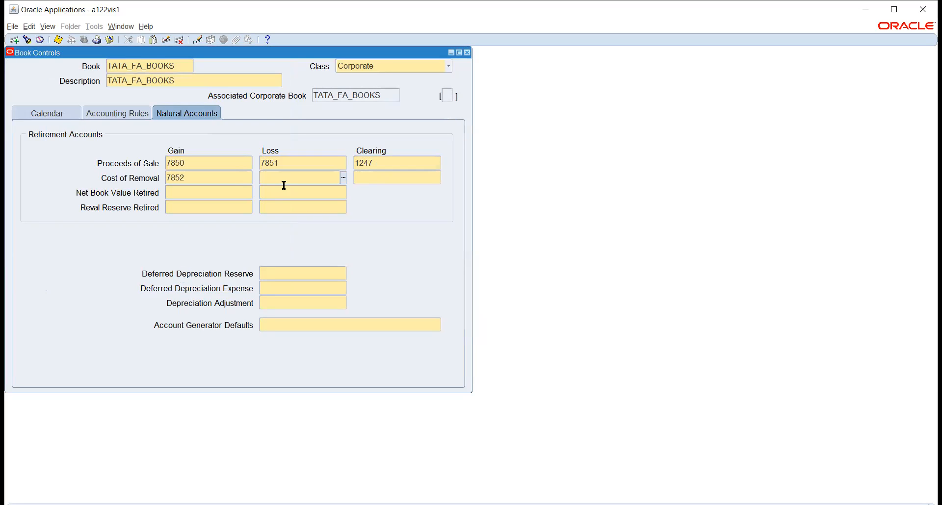
key("Tab")
key("ctrl+l")
left_click(163, 95)
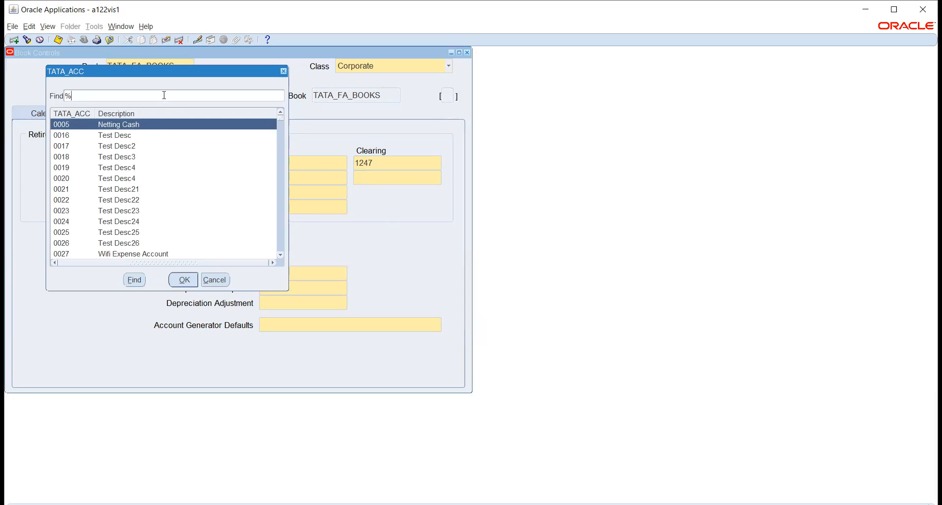
type("REMOVAL%")
key("Return")
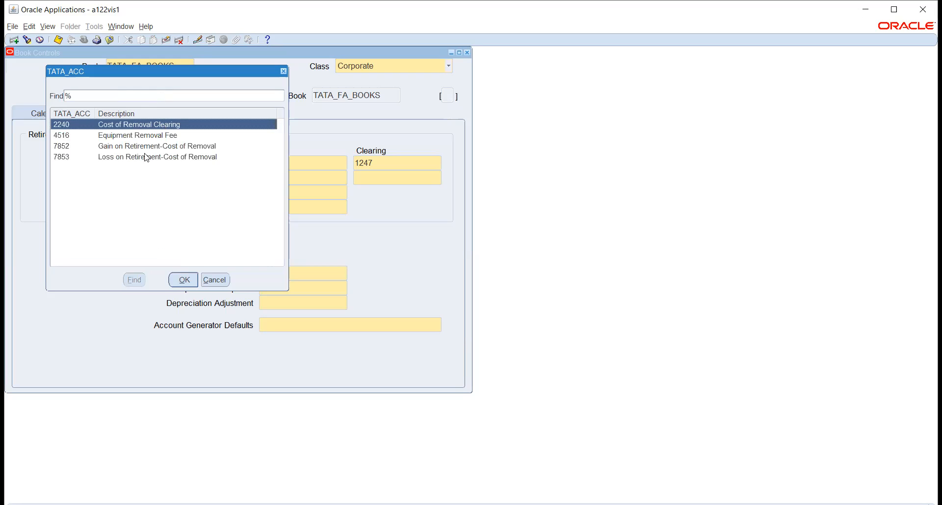
left_click(184, 279)
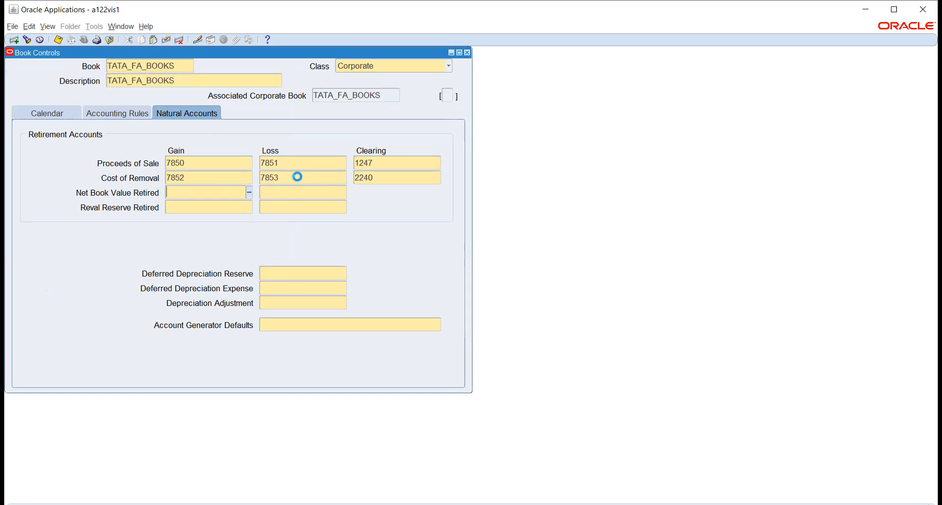
Search the accounts for %RETIRED% and %NET%, and assign 7854, Gain on Retirement-Net Book Value, as the Net Book Value Retired gain account.
key("ctrl+l")
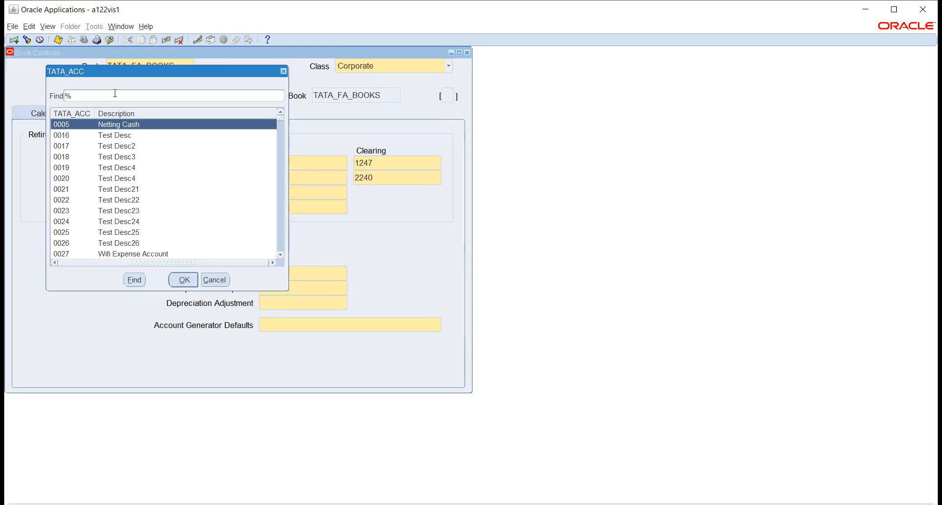
type("RETIRED")
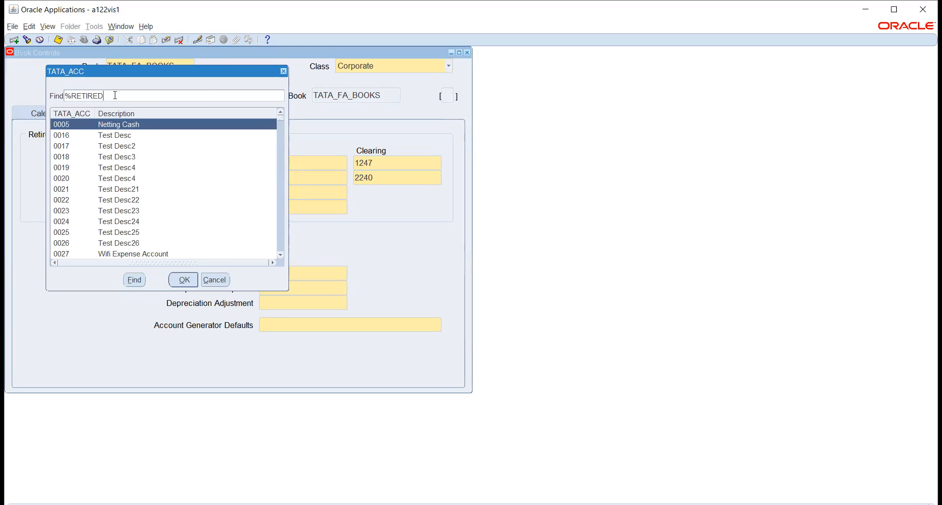
type("%")
key("Return")
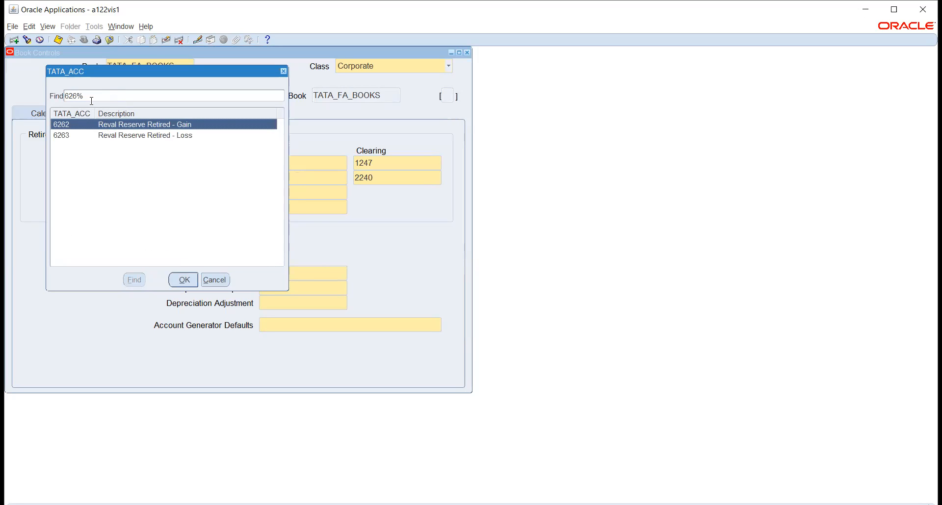
key("BackSpace")
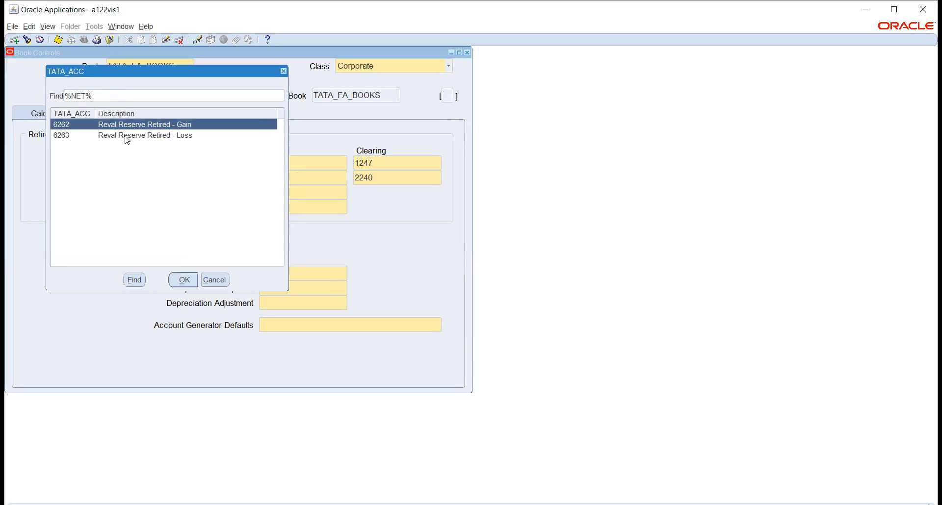
key("Return")
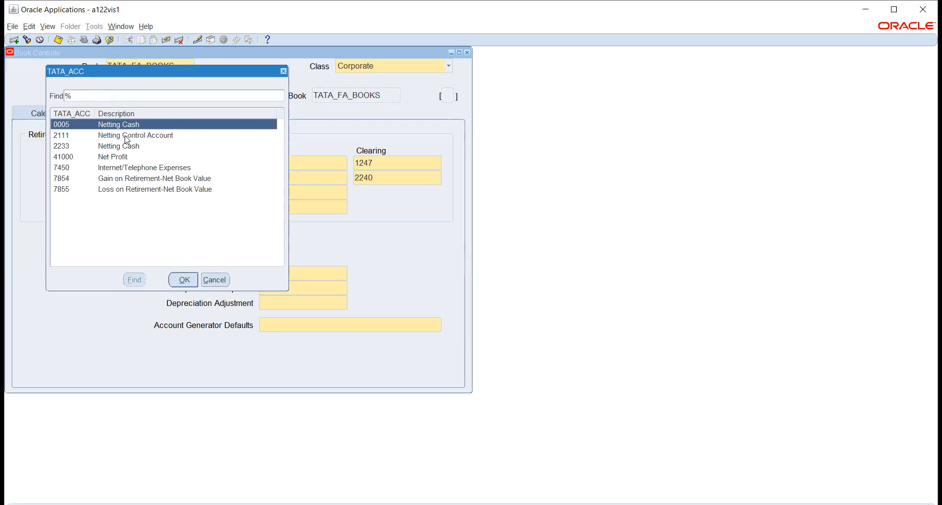
left_click(142, 180)
left_click(185, 280)
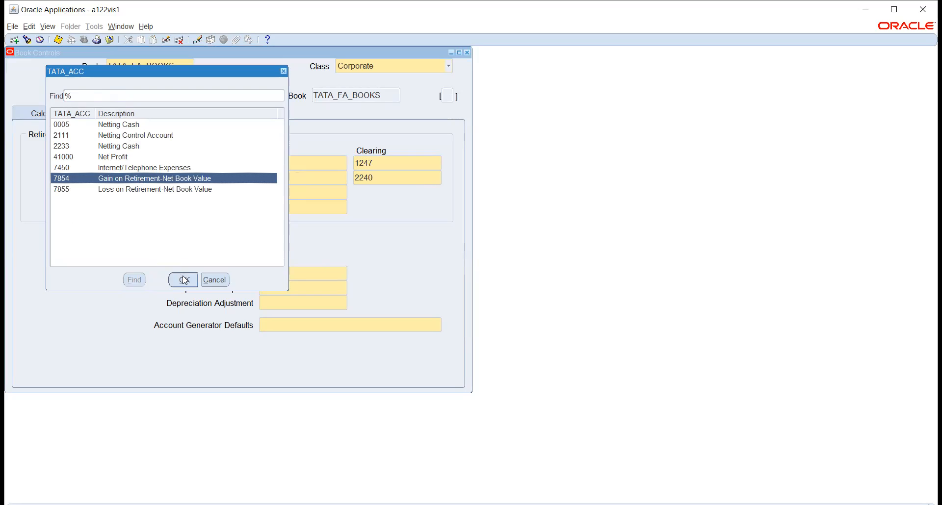
Set the Net Book Value Retired loss account to 7855.
left_click(261, 192)
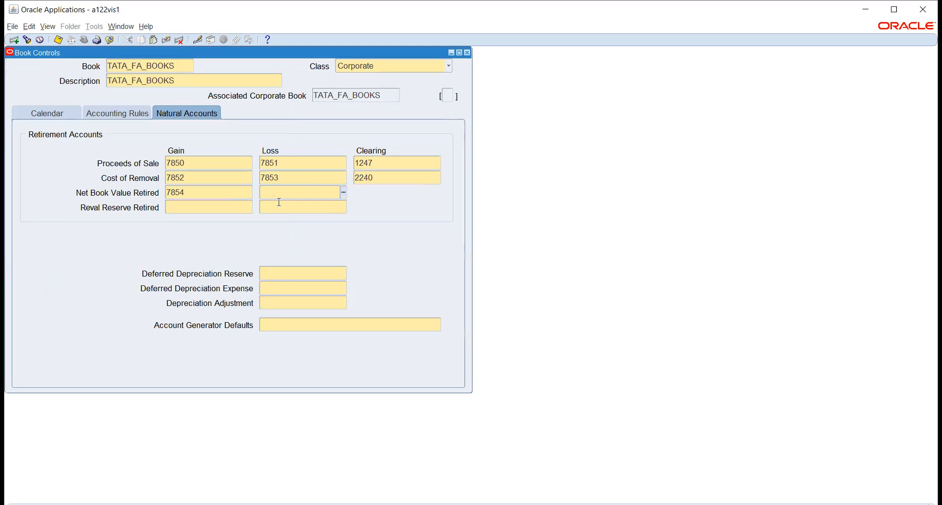
type("7855")
key("Tab")
Search the accounts for %RETIR% and set the Reval Reserve Retired gain account to 6262 and its loss account to 6263.
left_click(249, 208)
type("RETIR%")
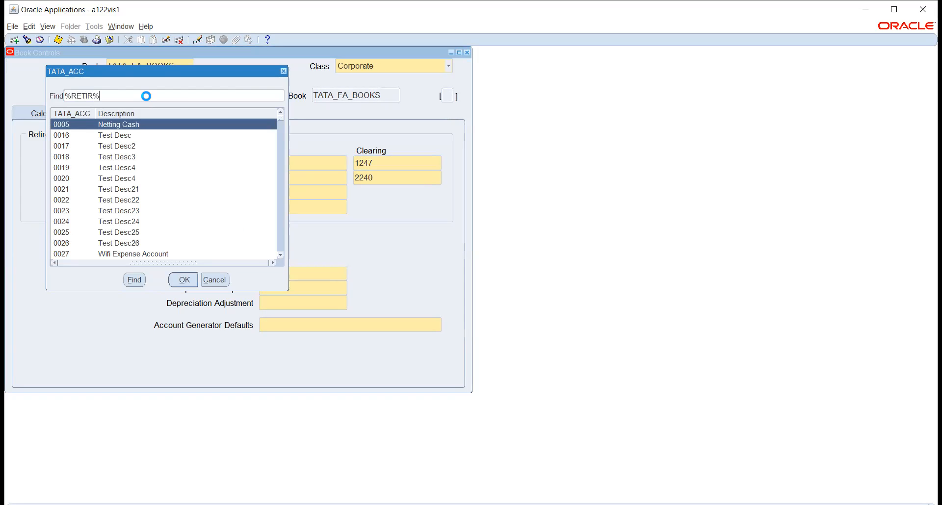
key("Return")
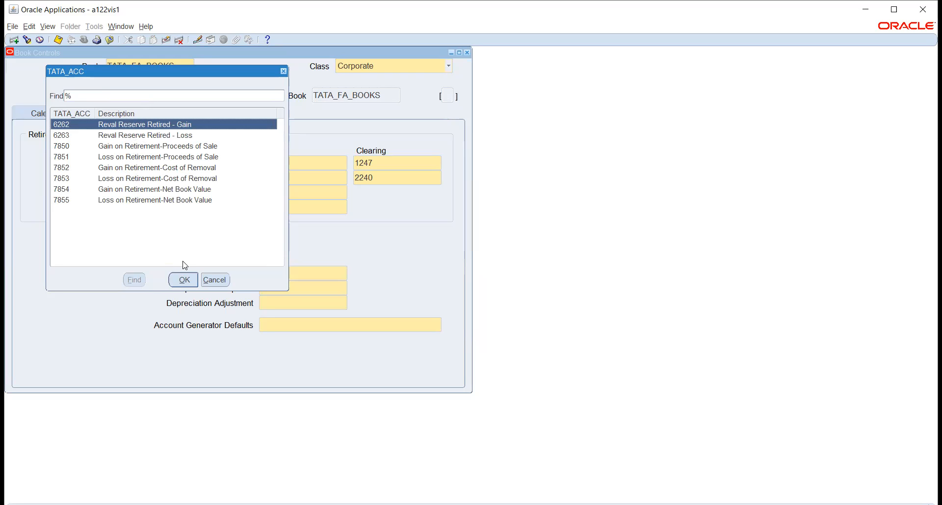
left_click(183, 280)
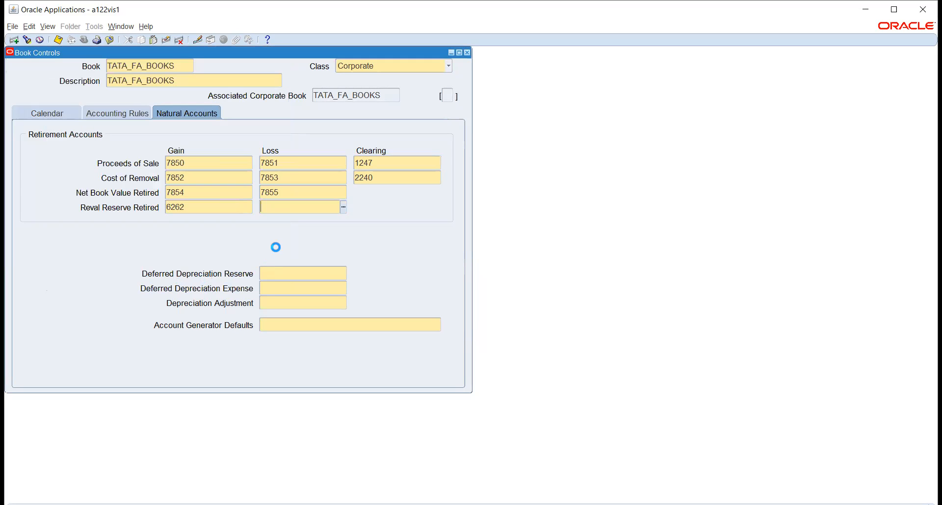
type("6263")
key("Tab")
Search the accounts for DEFERRED and assign 7860, Deferred Depreciation Expense, as the Deferred Depreciation Reserve account.
left_click(343, 273)
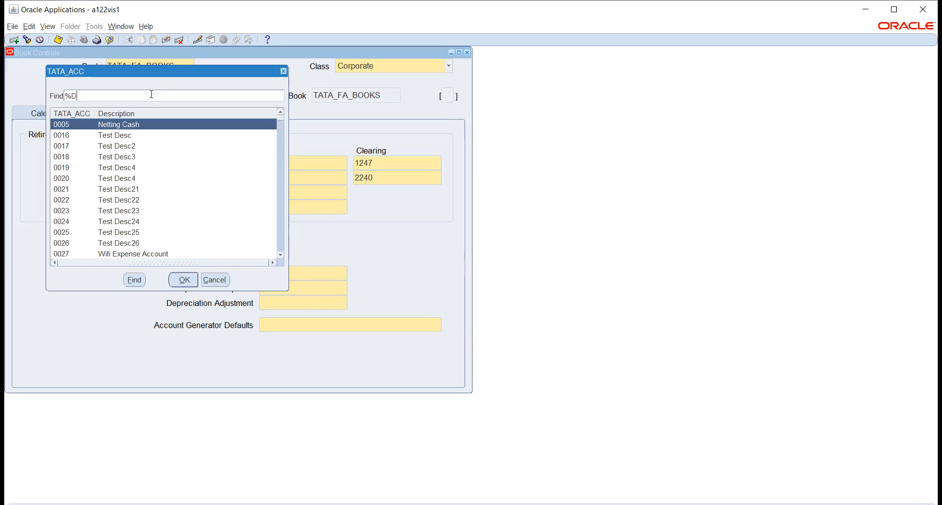
type("DEFERRED")
key("Return")
left_click_drag(161, 76, 497, 122)
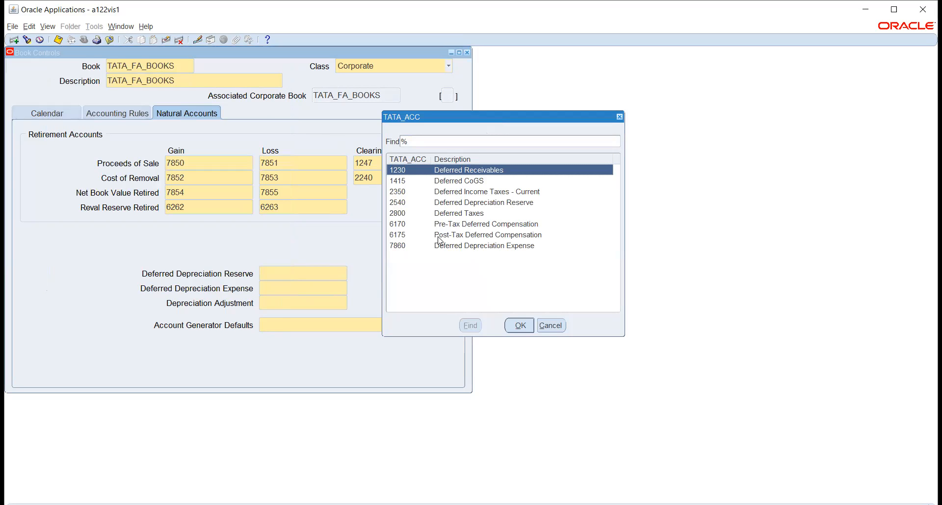
left_click(469, 246)
left_click(521, 326)
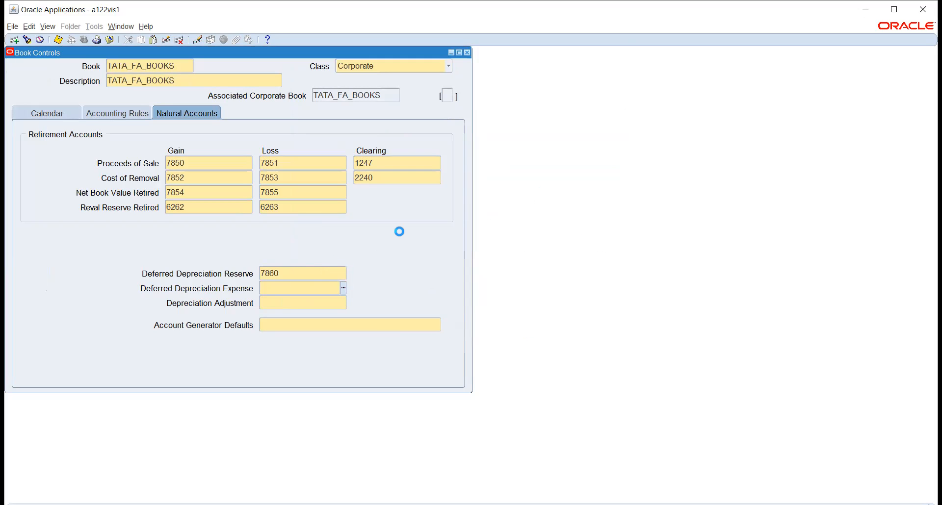
Find the DEFERRED accounts and assign 7860, Deferred Depreciation Expense, as the Deferred Depreciation Expense account.
key("ctrl+l")
left_click(142, 97)
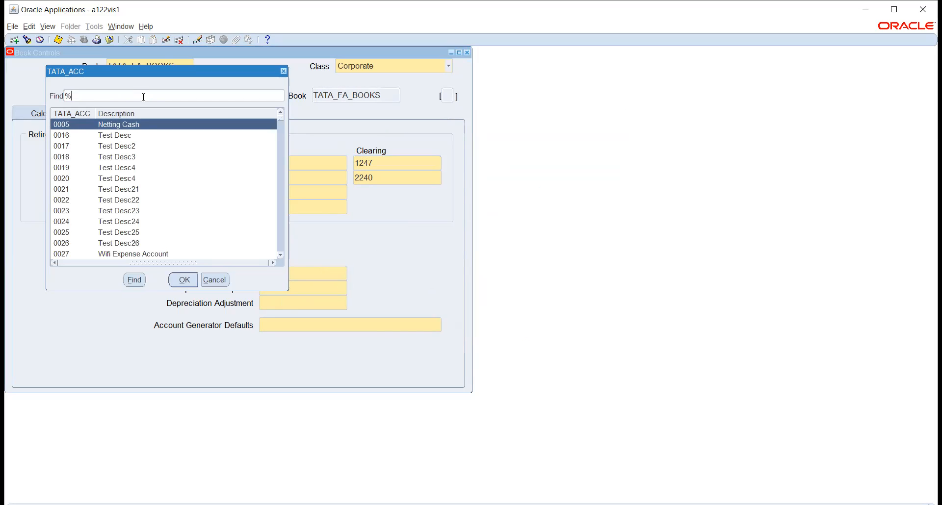
type("DEFERRED")
key("Return")
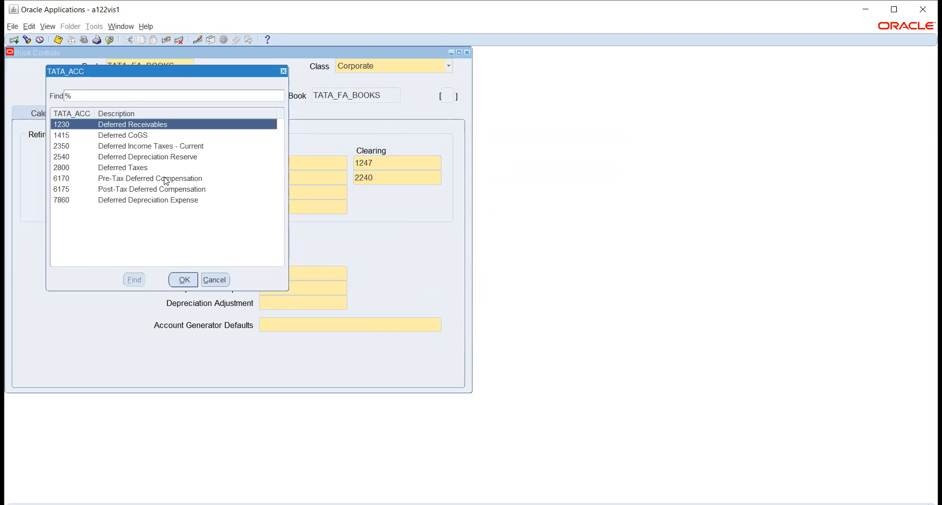
left_click(158, 200)
left_click(184, 280)
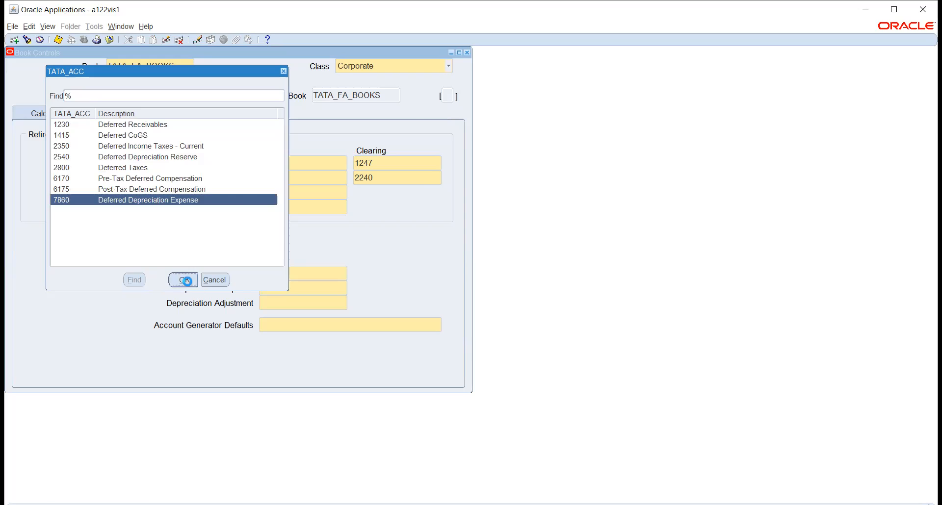
Search the accounts for %ADJ% and assign 1690, Depreciation Reserve Adjustment, as the Depreciation Adjustment account.
left_click(326, 307)
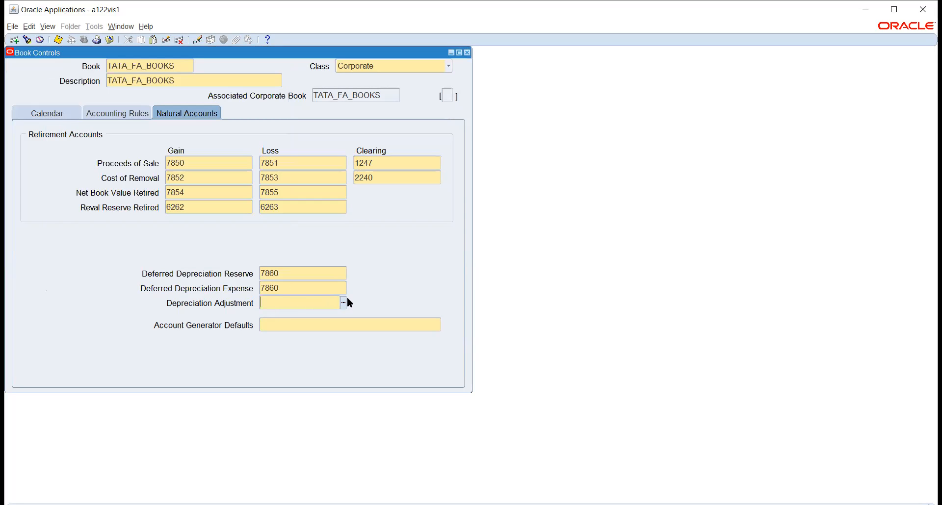
left_click(344, 303)
left_click(165, 95)
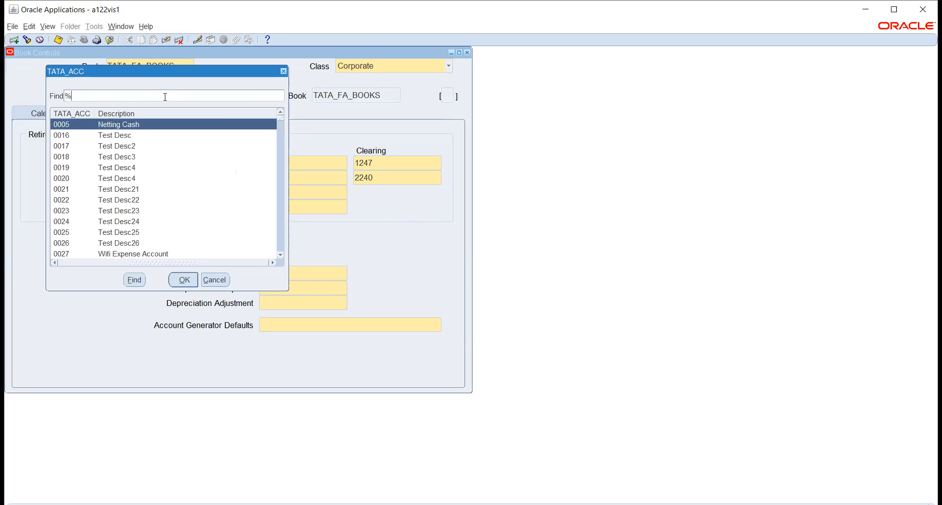
type("ADJ%")
key("Return")
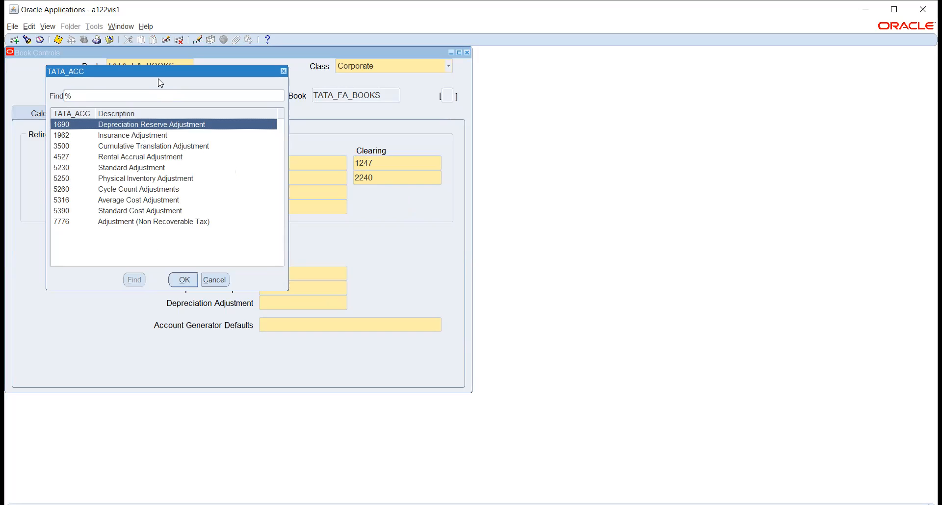
left_click_drag(159, 80, 568, 124)
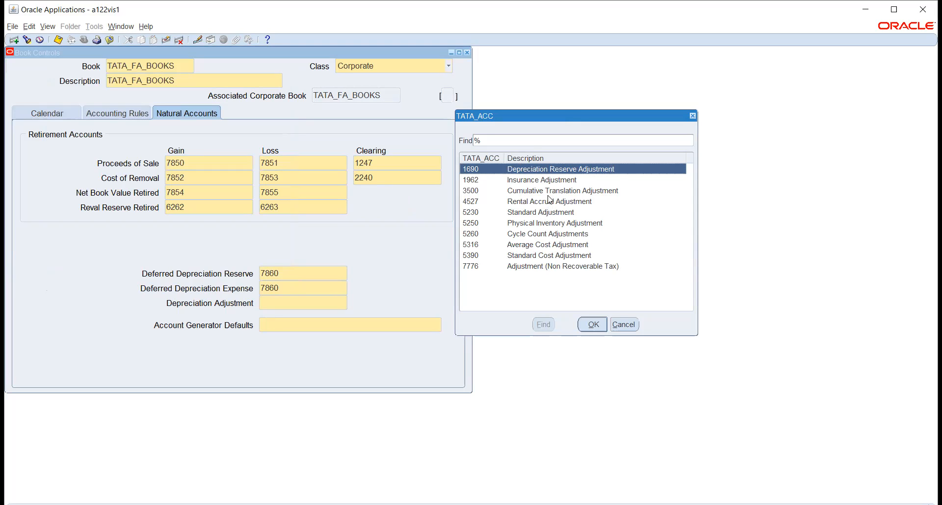
left_click(593, 324)
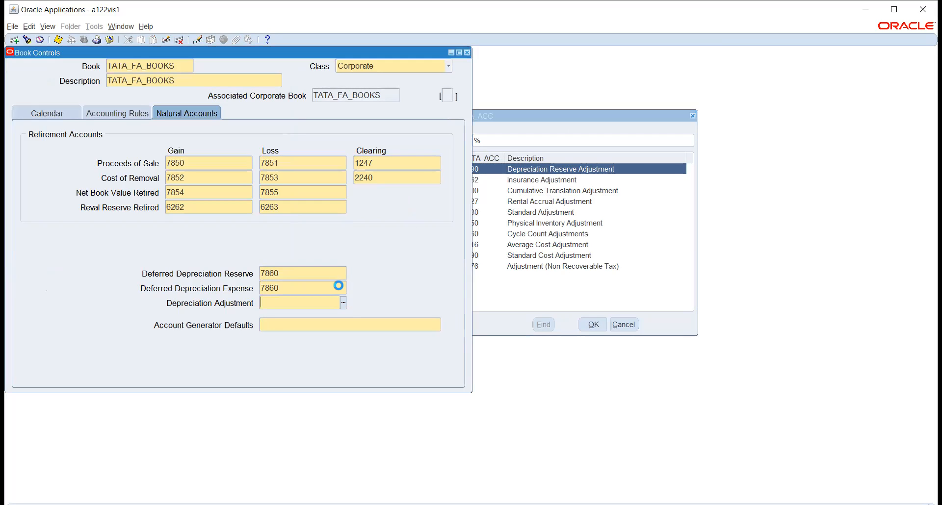
In the Account Generator Defaults, set the company segment to 03, TATA AUTO 03, and the location segment to 100, CHENNAI.
left_click(437, 325)
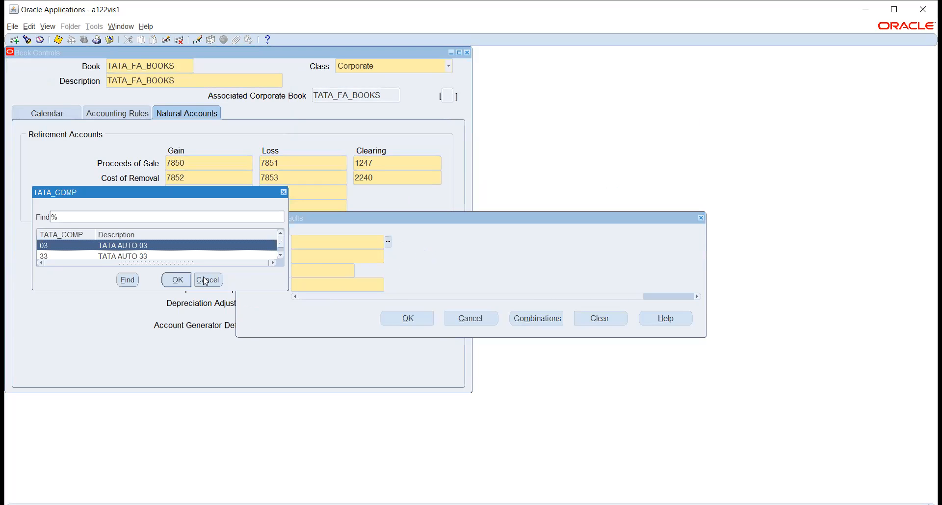
left_click(177, 280)
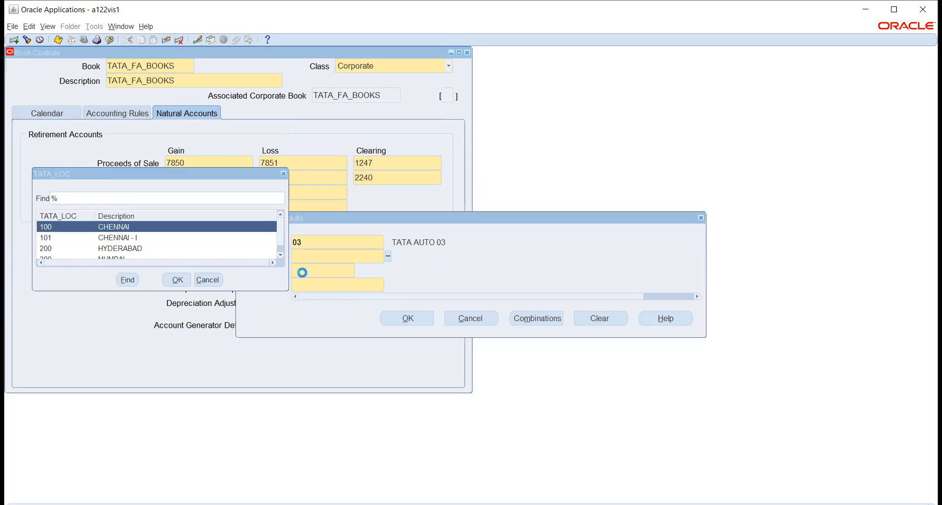
key("Return")
Complete the segment defaults with account 1570, Asset Clearing, and intercompany 03, TATA AUTO 03, and close Book Controls.
left_click(360, 270)
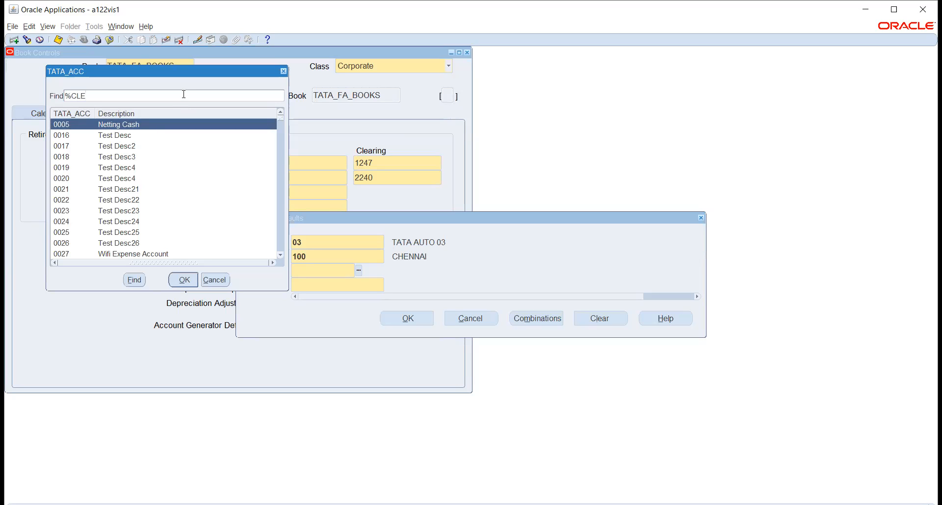
type("CLEAR%")
key("Return")
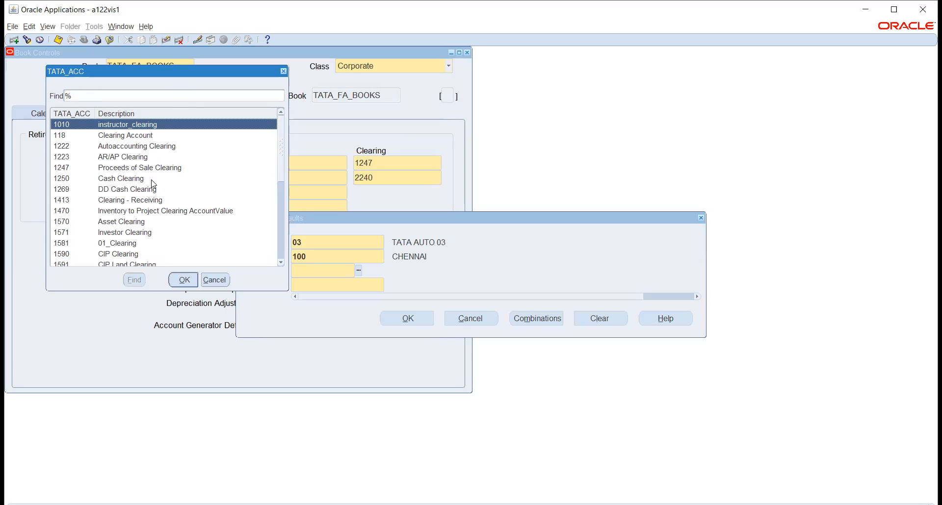
left_click(143, 223)
left_click(182, 280)
left_click(388, 286)
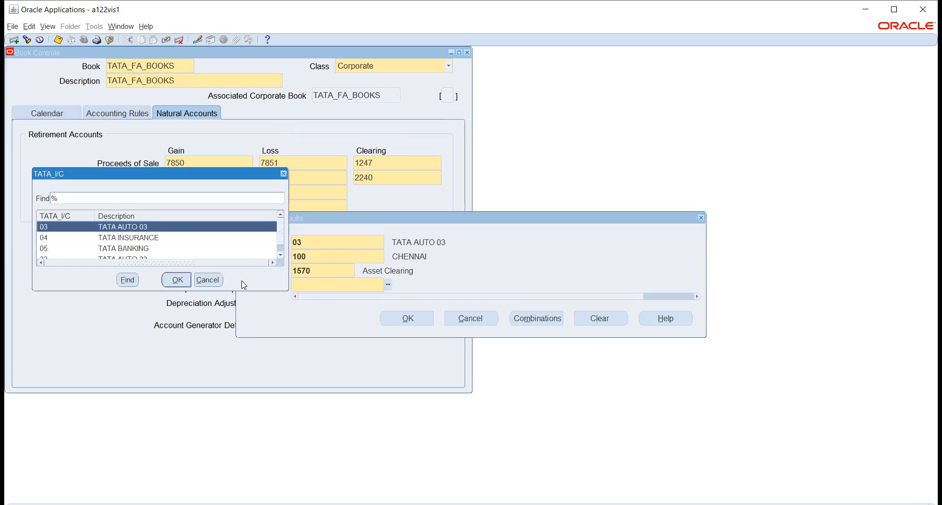
left_click(178, 281)
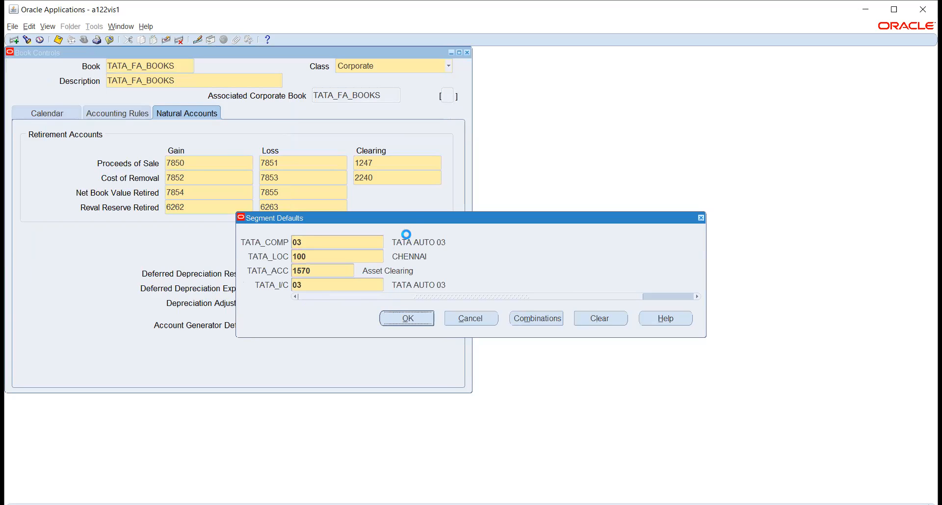
key("Return")
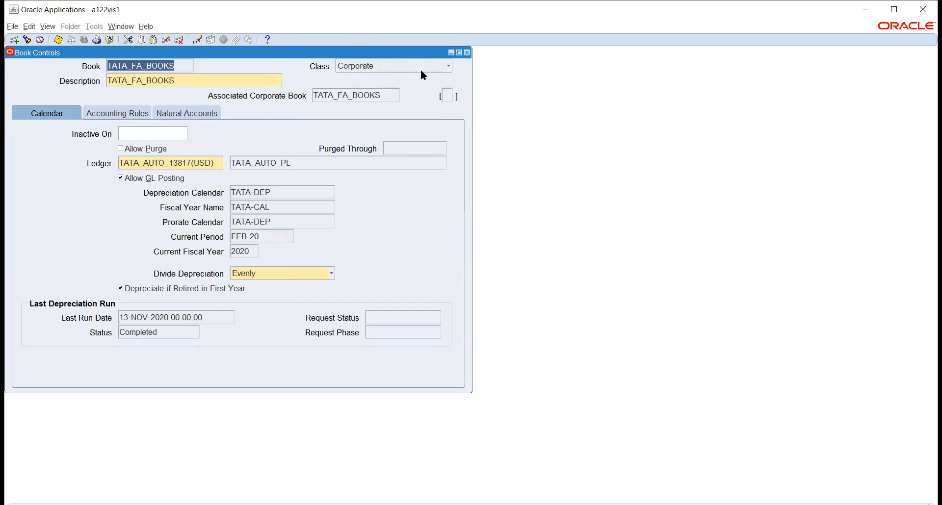
left_click(467, 53)
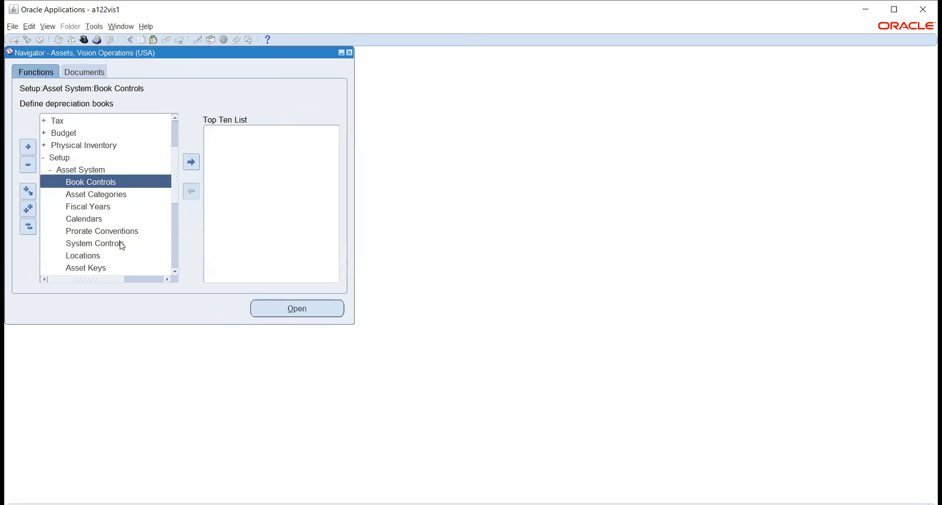
Open the Asset Categories setup form and choose major category 7, Vehicles, for a new category.
left_click(121, 196)
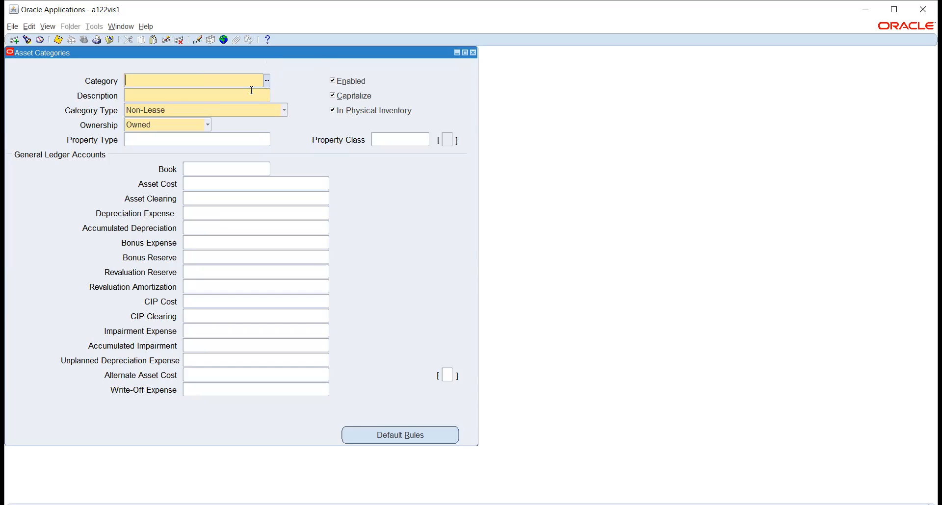
left_click(267, 80)
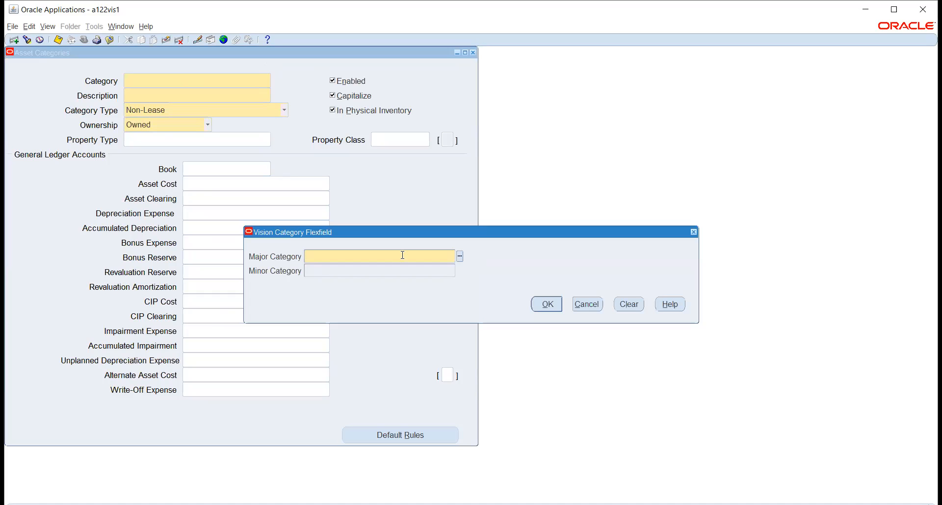
left_click(460, 256)
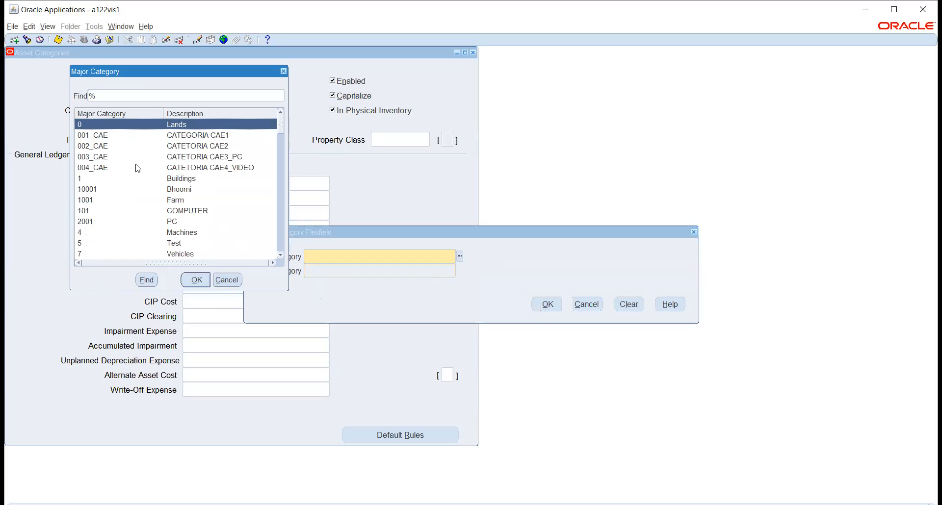
scroll(154, 244, "down", 1)
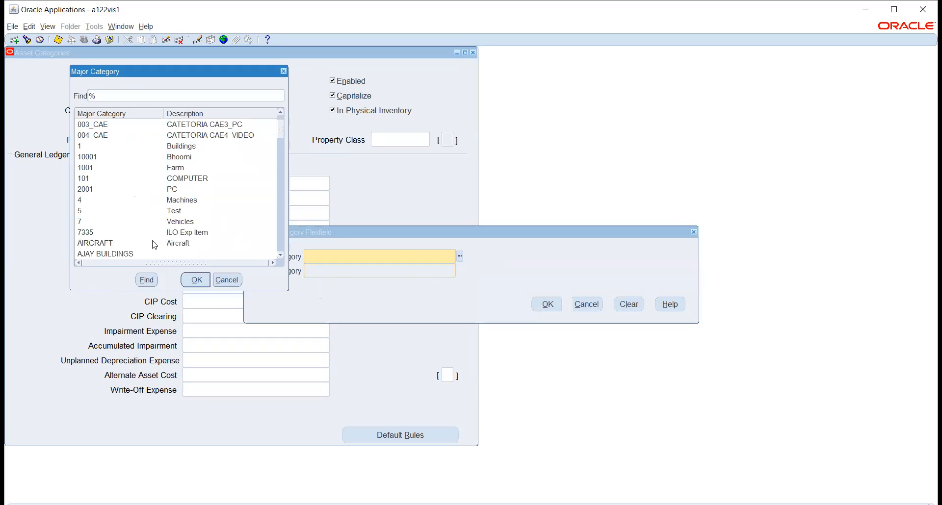
left_click(166, 223)
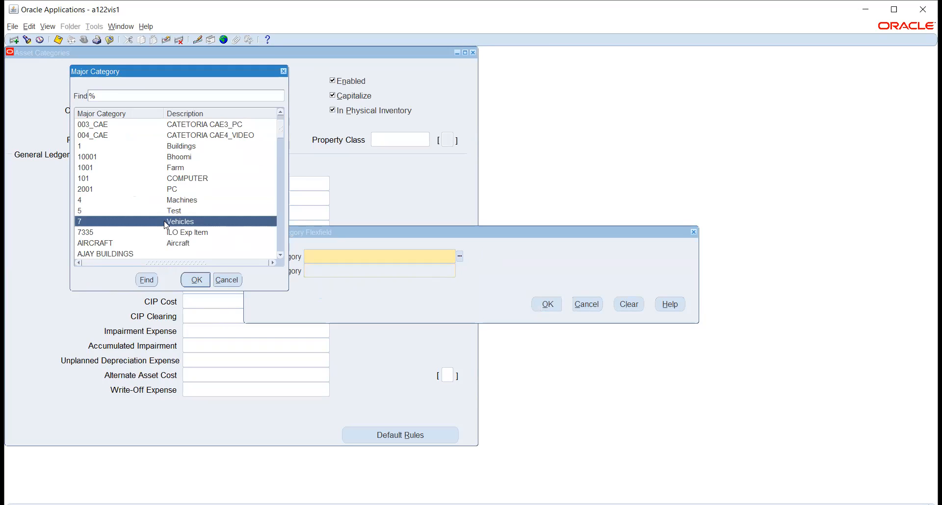
left_click(196, 279)
Try to create the category with minor category 744, Autobusy, and leave the Asset Categories form.
left_click(459, 271)
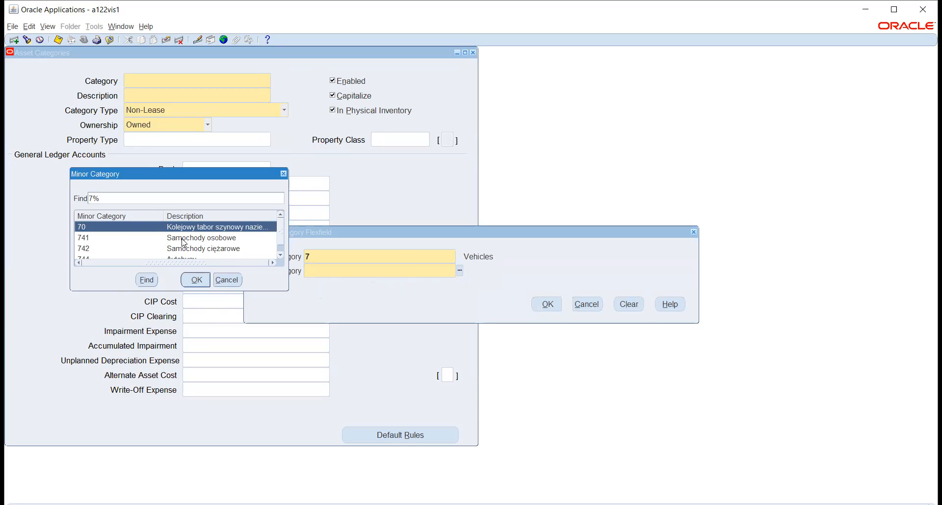
scroll(198, 241, "down", 1)
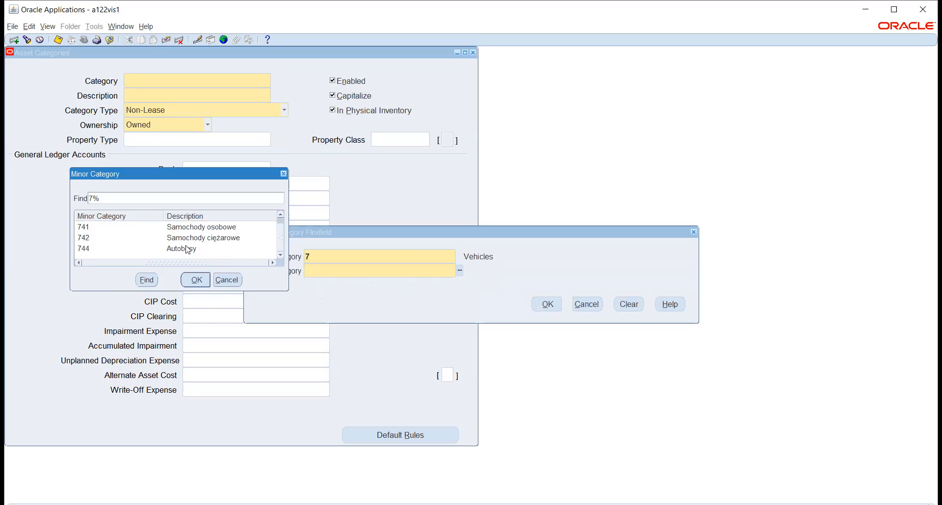
left_click(188, 248)
left_click(195, 279)
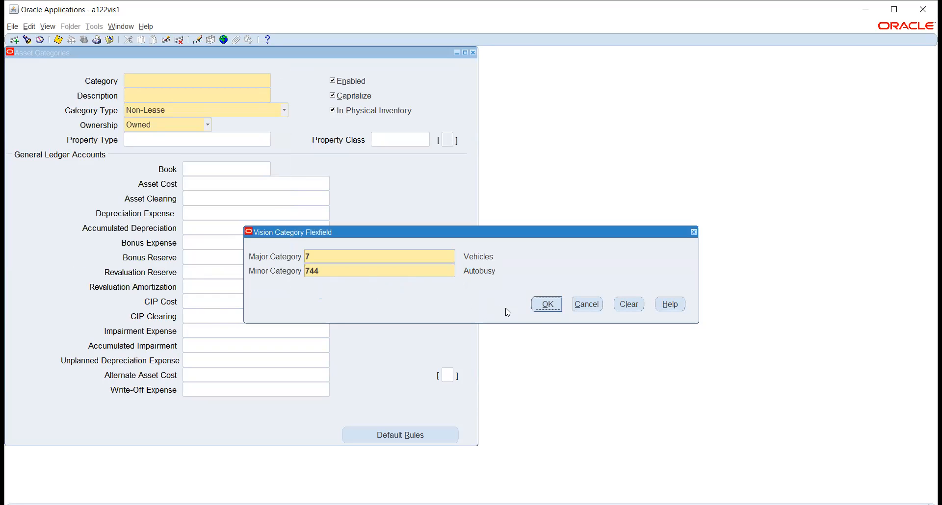
left_click(542, 306)
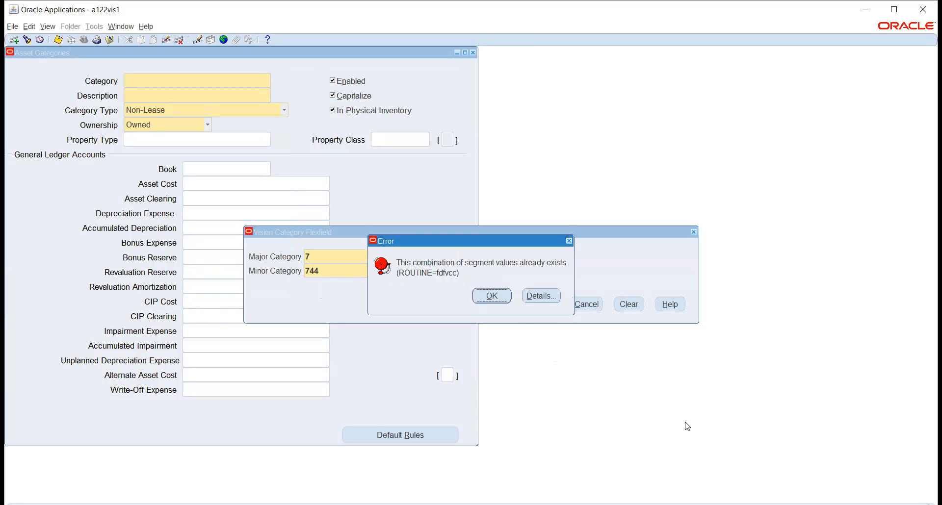
left_click(492, 294)
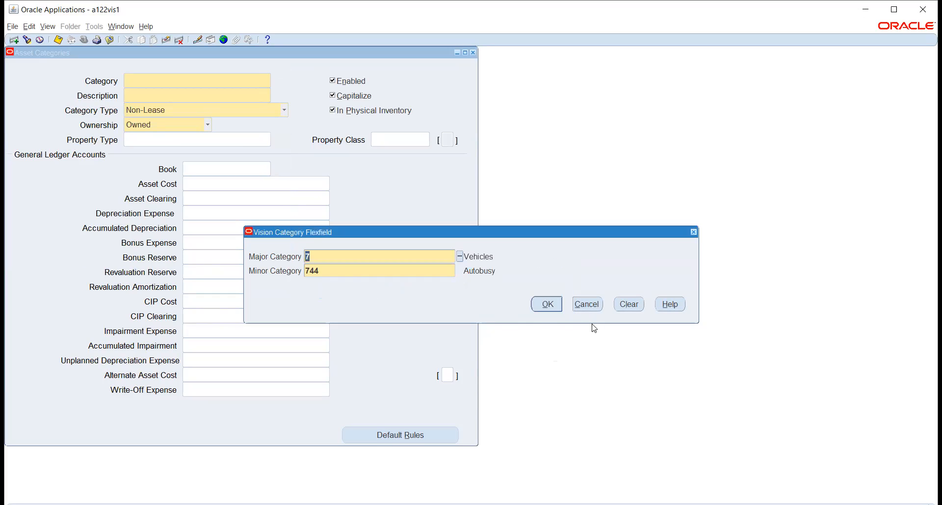
left_click(586, 304)
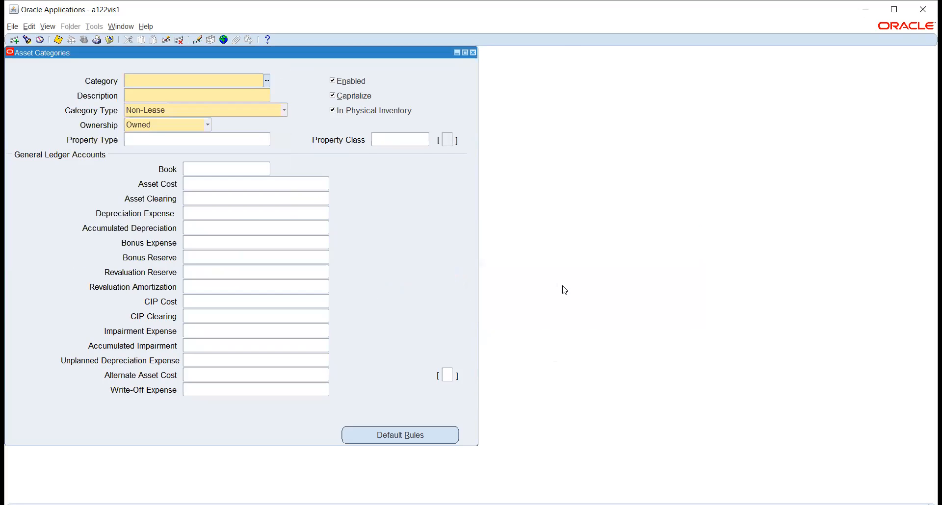
left_click(473, 53)
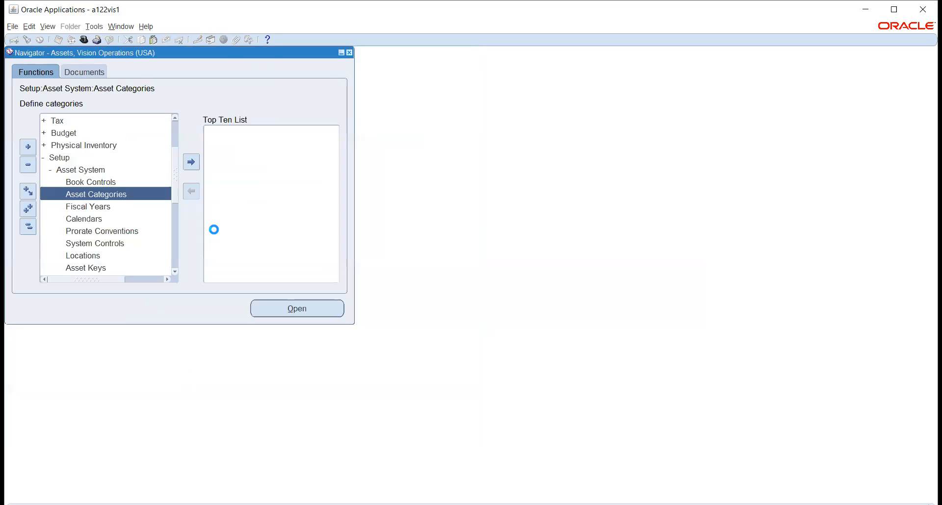
Open the key flexfield segment values form from the Financials flexfield setup.
scroll(93, 205, "down", 4)
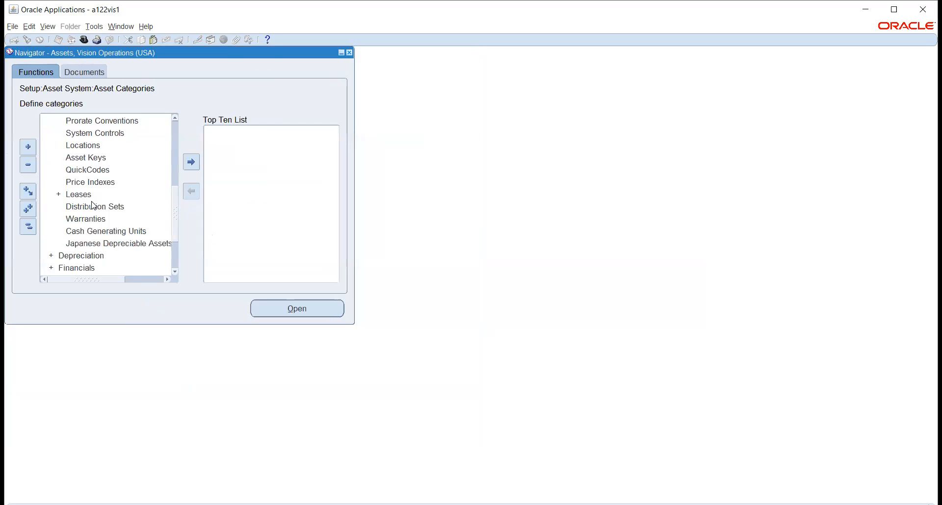
scroll(93, 205, "down", 1)
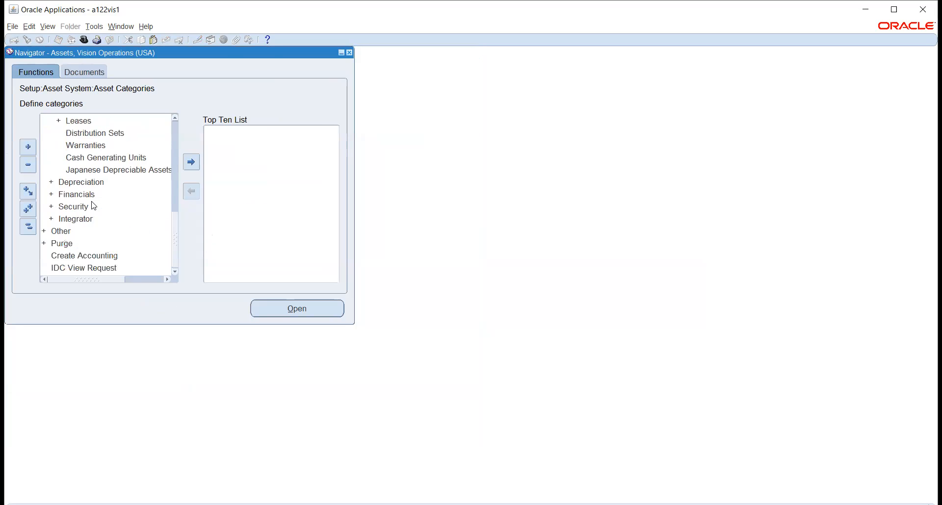
scroll(94, 205, "up", 1)
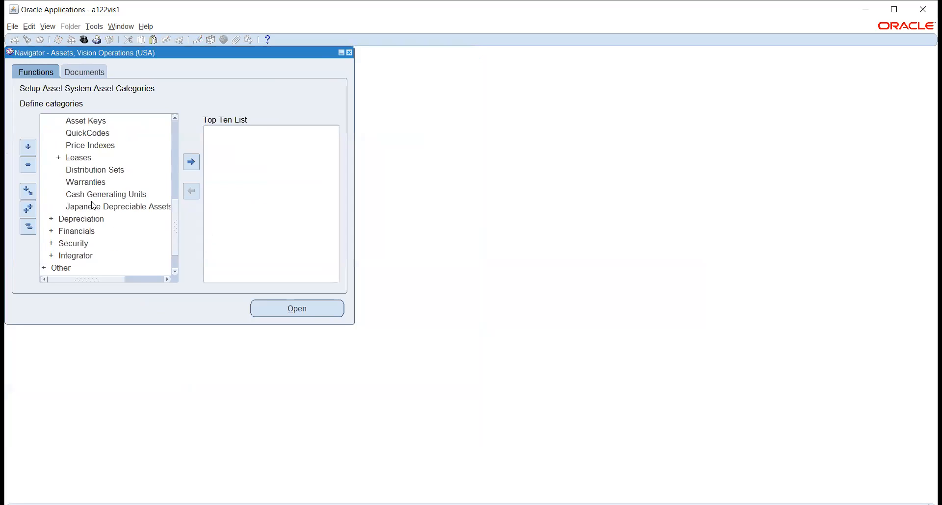
left_click(79, 234)
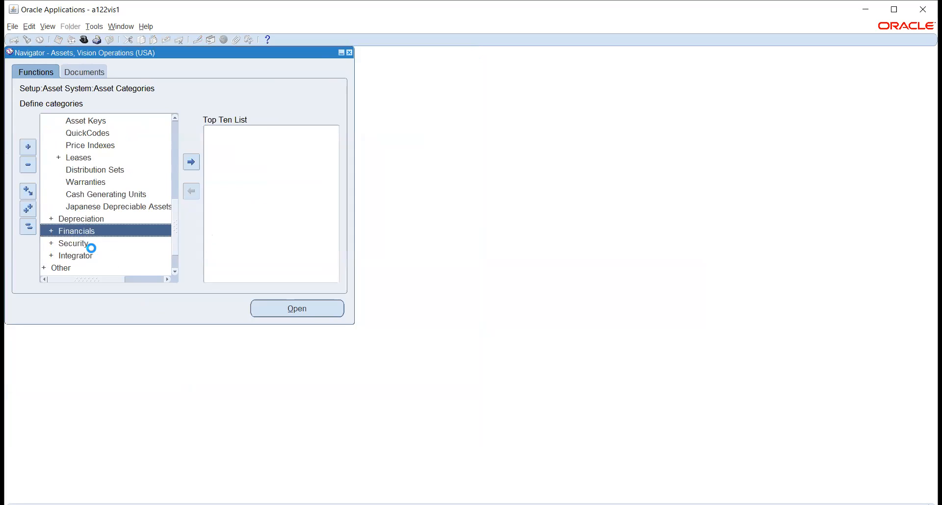
scroll(95, 232, "down", 2)
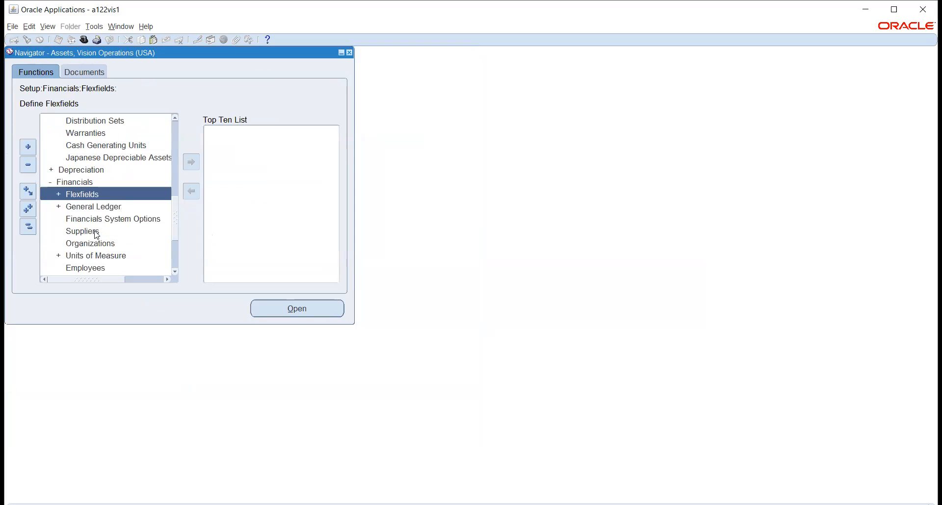
double_click(83, 195)
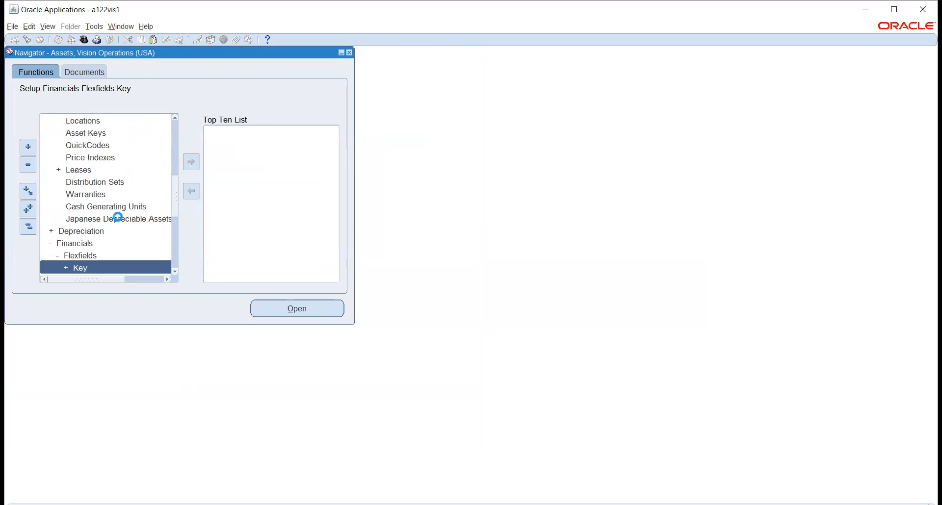
double_click(79, 231)
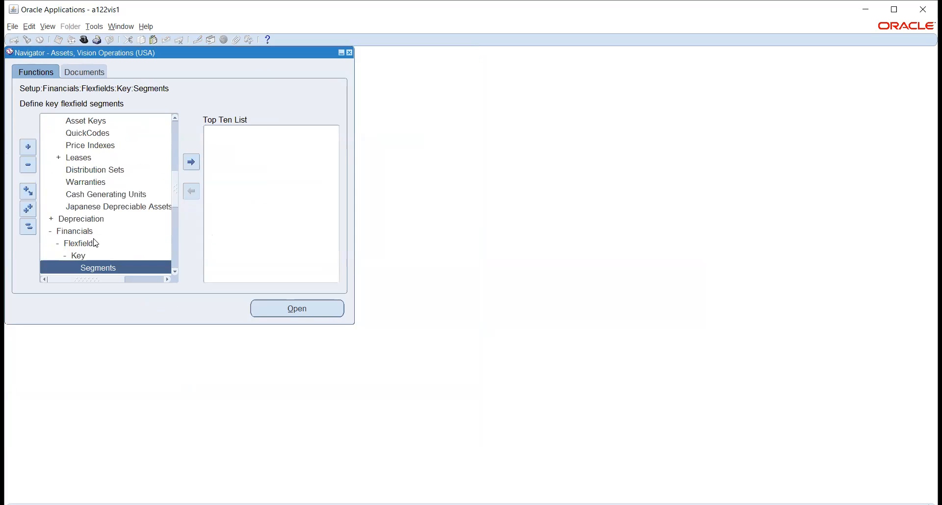
left_click(96, 242)
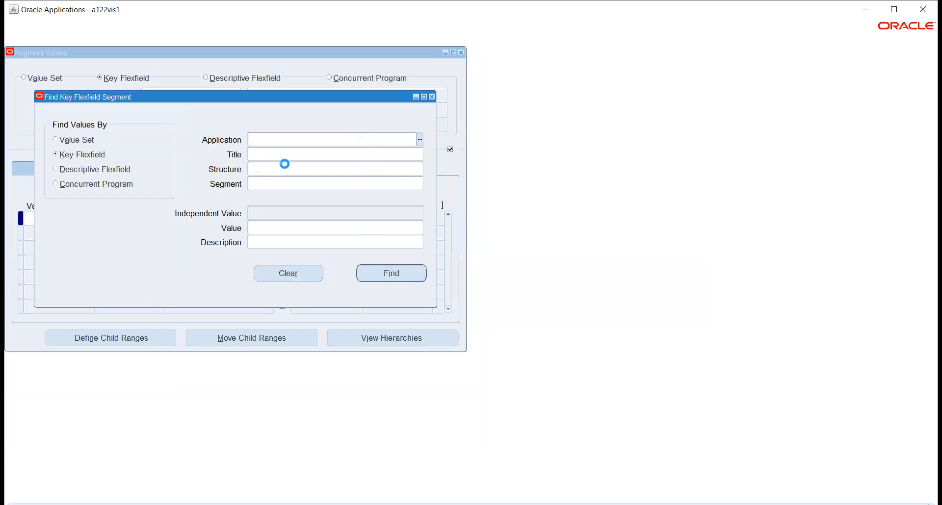
Find the segment values of the Assets application's Category Flexfield, structure Vision Category Flexfield.
type("ASSE")
key("Tab")
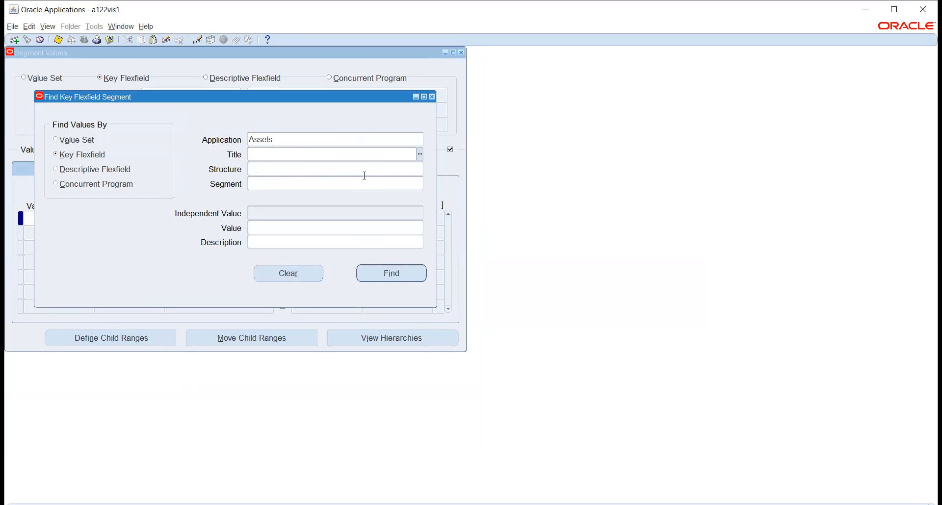
left_click(419, 154)
left_click(261, 233)
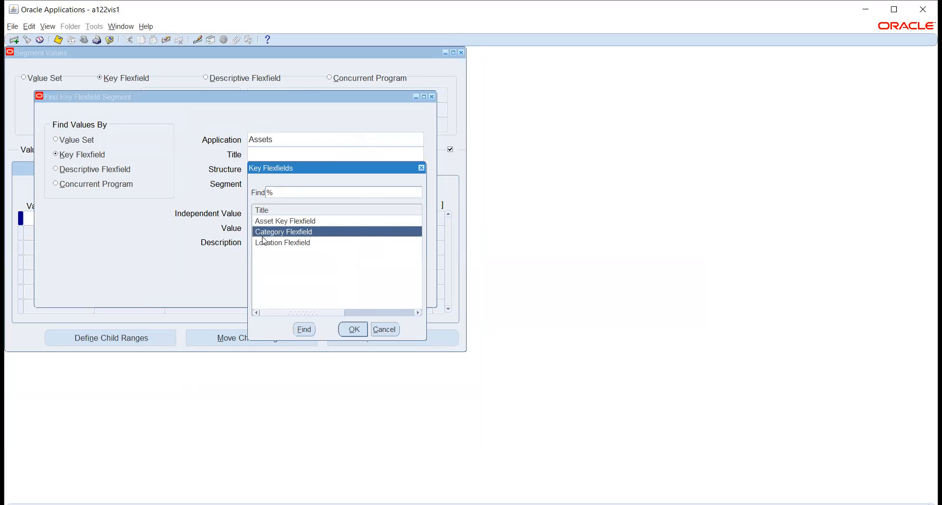
left_click(354, 333)
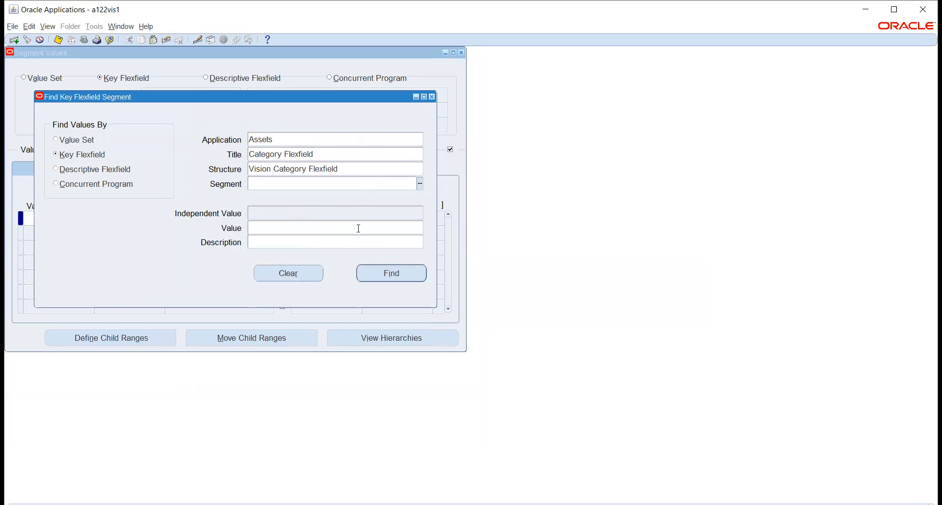
left_click(385, 272)
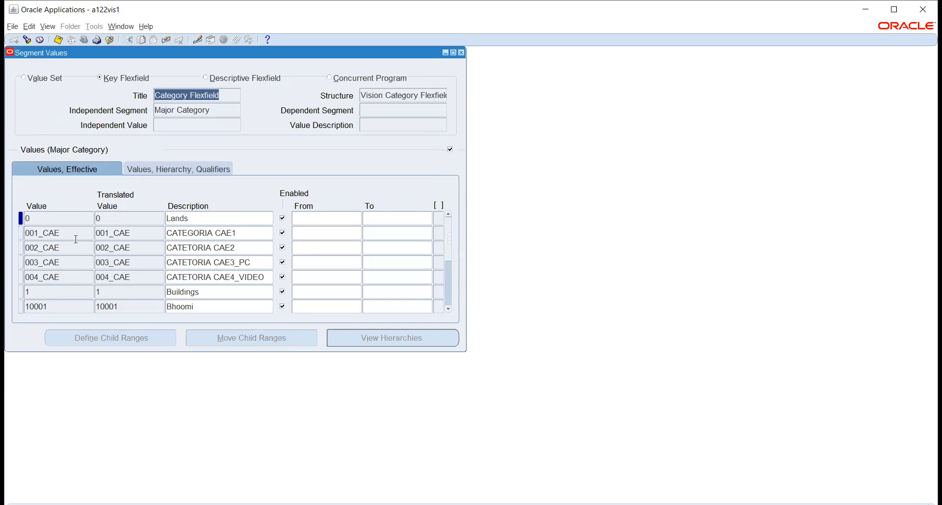
Add the major category value TATA_MAJOR with description TATA MAJOR and save it.
left_click(67, 222)
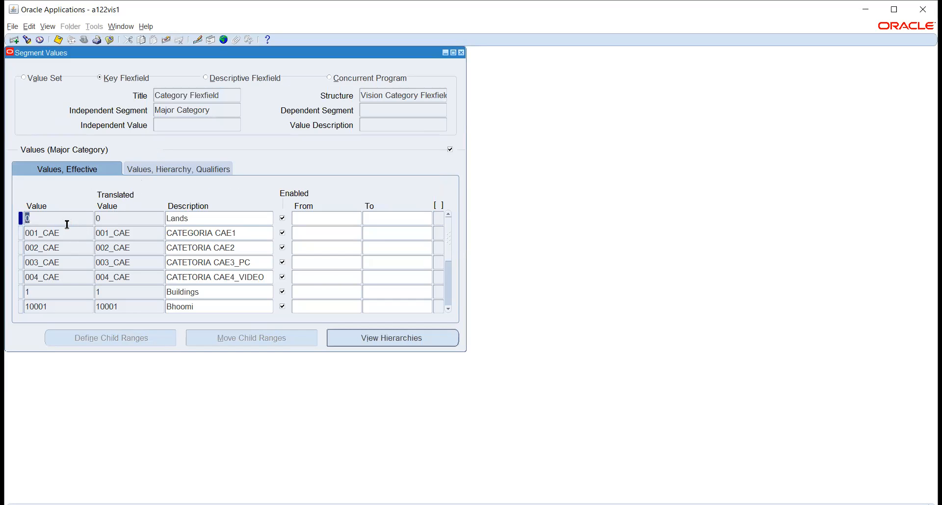
key("ctrl+Down")
type("tata")
key("BackSpace")
key("BackSpace")
key("BackSpace")
key("BackSpace")
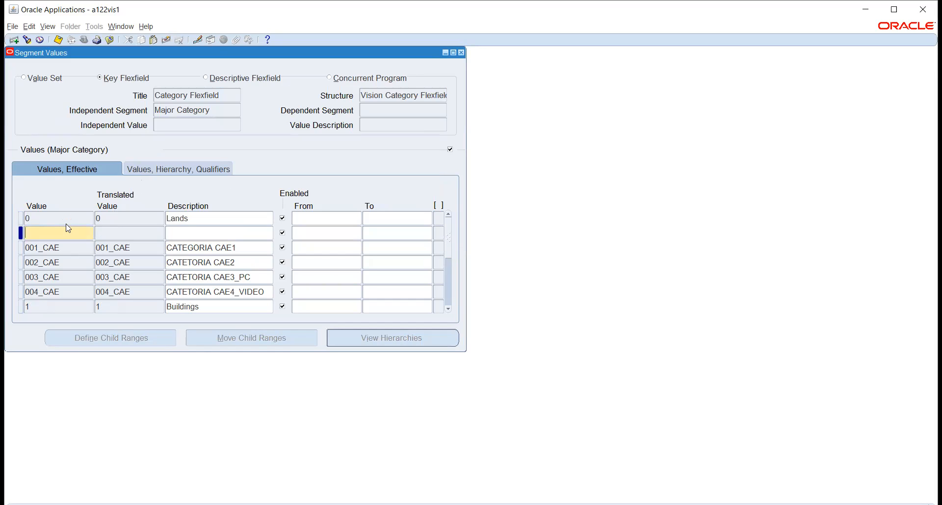
type("TATA_MAJOR")
key("Tab")
type("TATA")
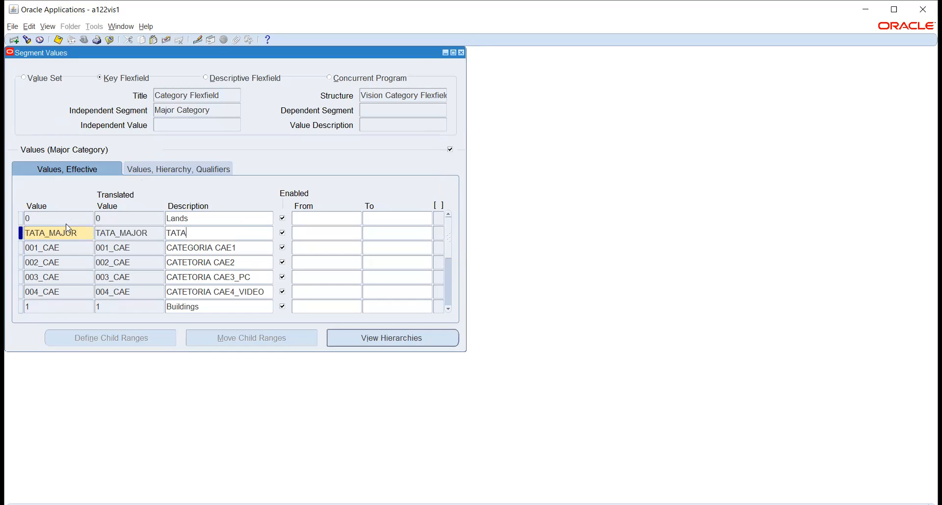
type(" MAJOR")
key("Tab")
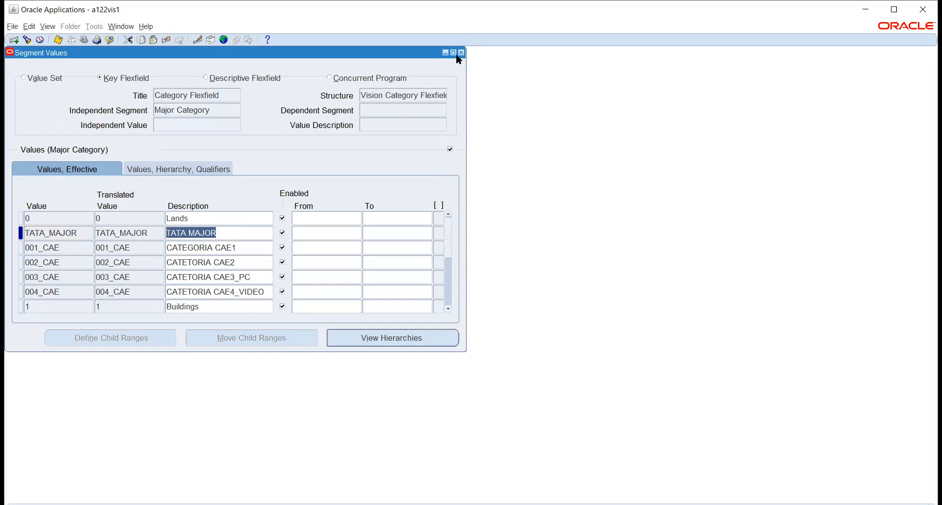
Find the Minor Category segment values of the Category Flexfield for the independent value TATA_MAJOR.
left_click(171, 98)
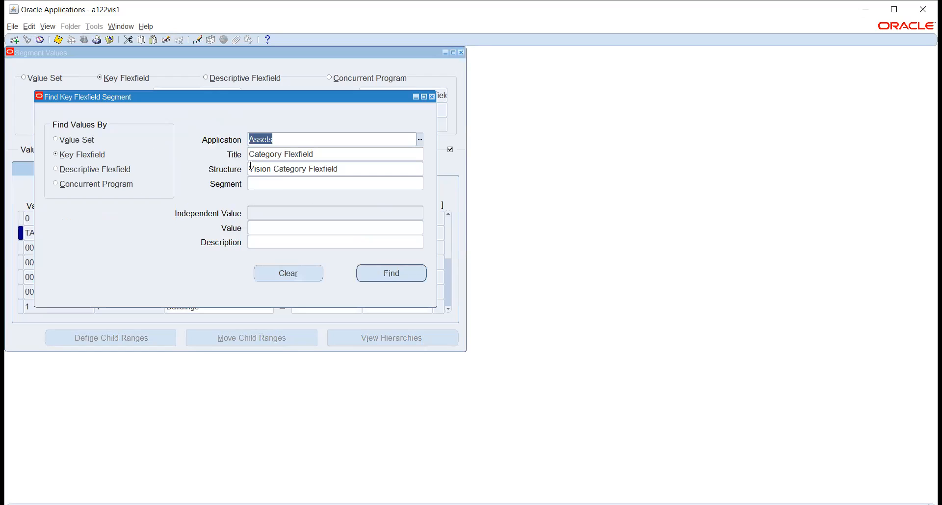
left_click(284, 185)
type("mino")
key("Tab")
left_click(372, 281)
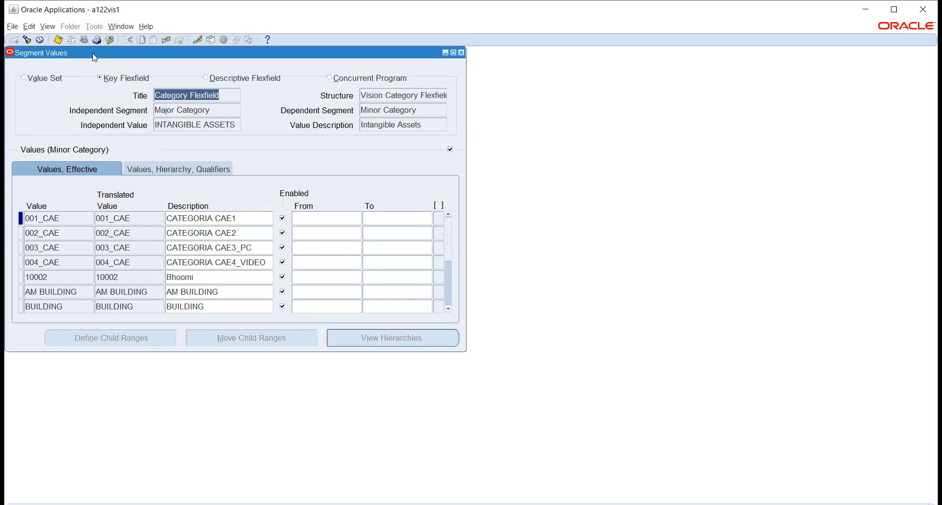
left_click(28, 39)
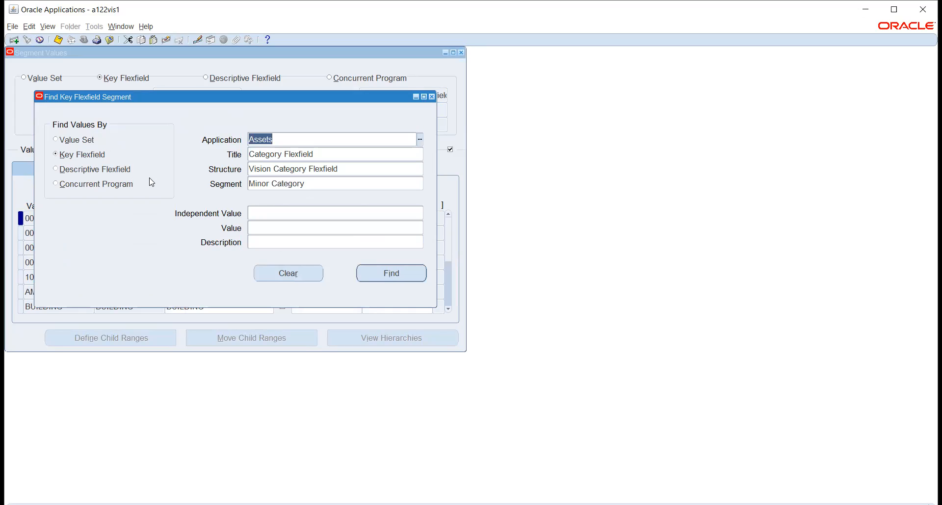
left_click(273, 213)
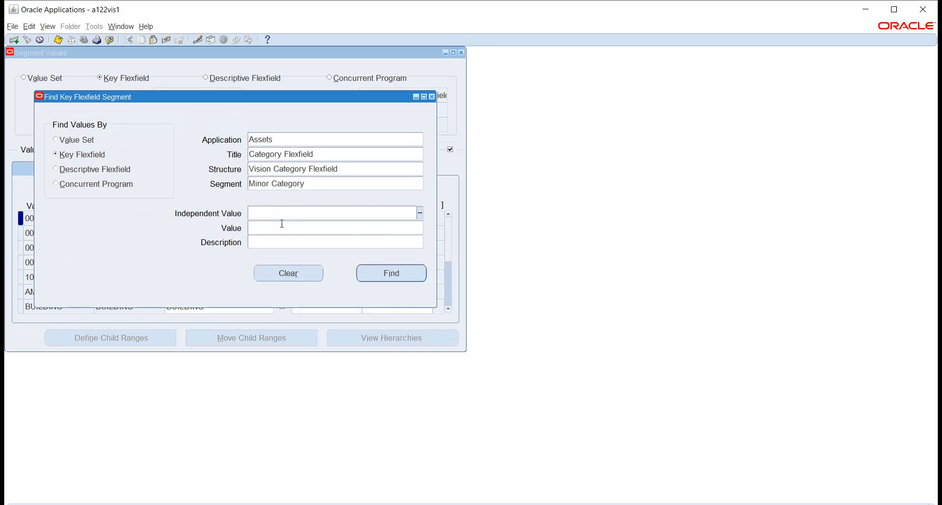
type("TATA")
key("Tab")
left_click(371, 278)
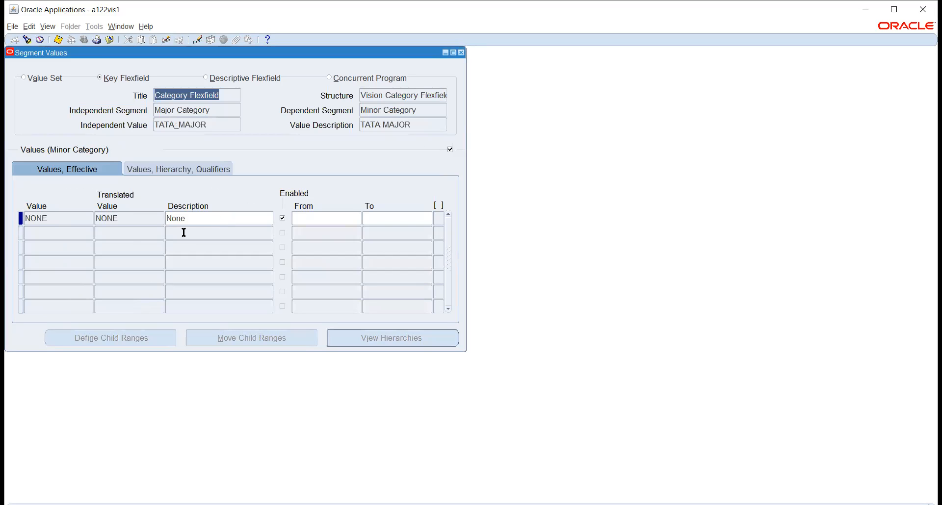
Add the minor category value TATA_MINOR with description TATA MINOR, save it, and leave the Segment Values form.
left_click(71, 231)
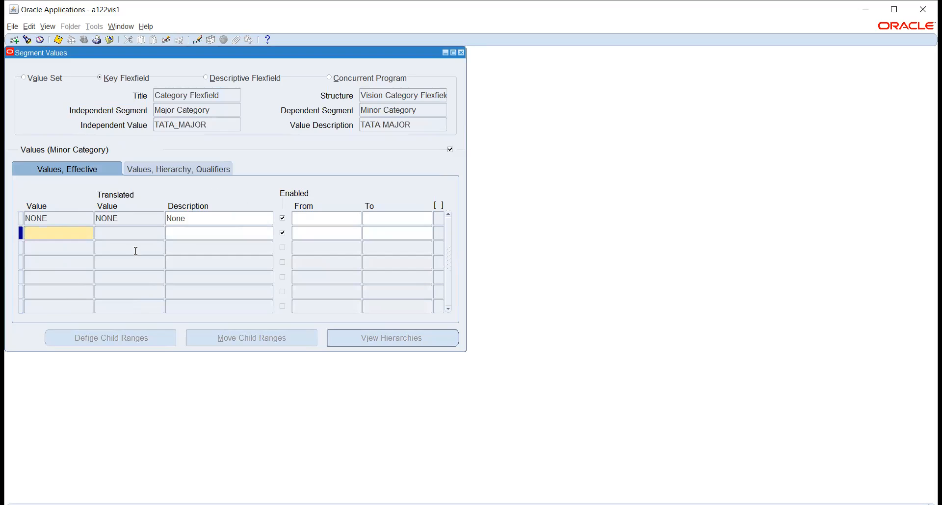
type("TATA_MINOR")
key("Tab")
type("TATA")
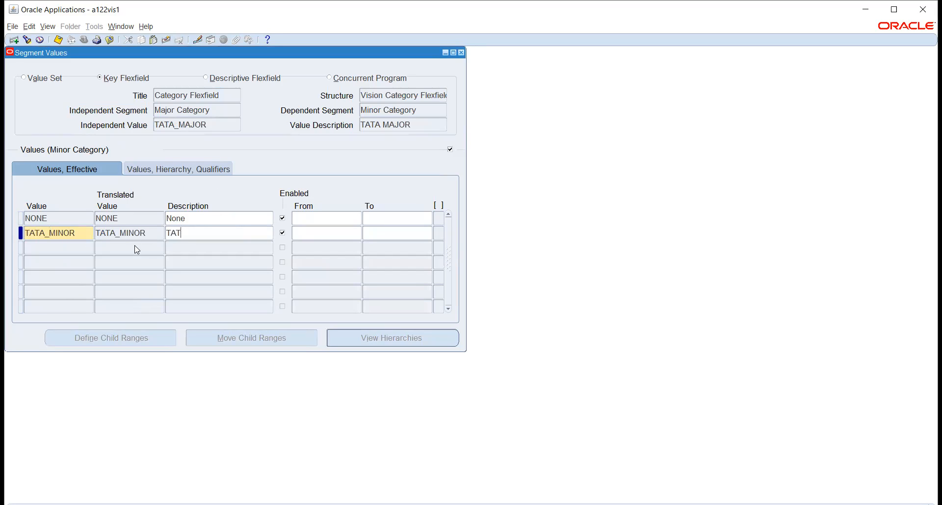
type(" MINOR")
key("ctrl+s")
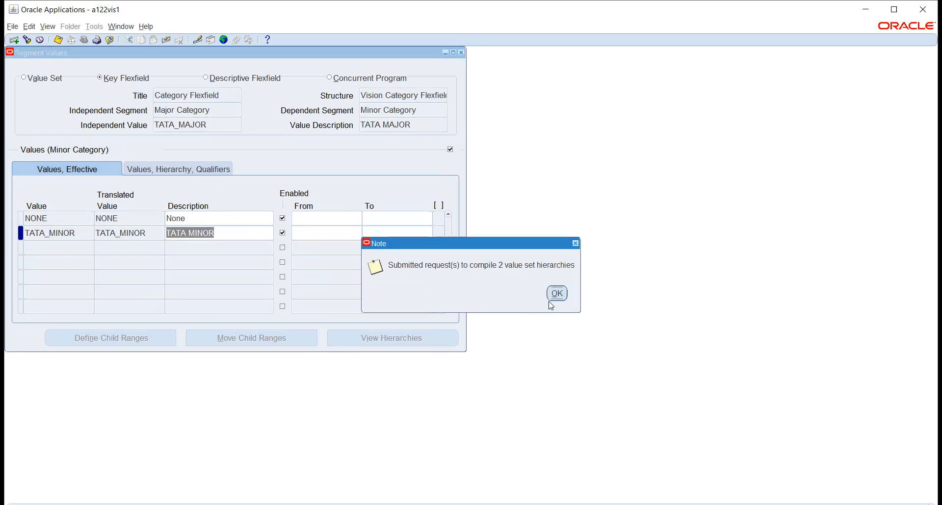
left_click(553, 294)
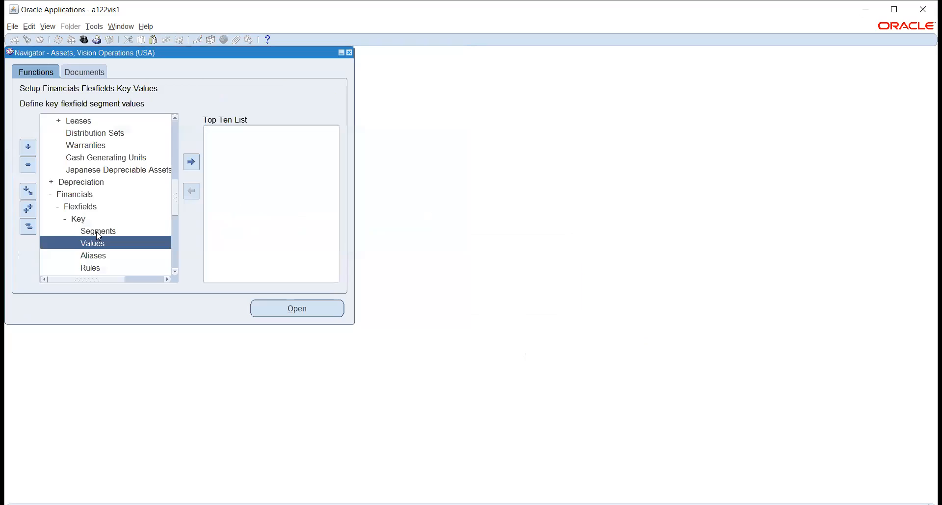
Open the Asset Categories form and set the new category to major TATA_MAJOR and minor TATA_MINOR.
scroll(97, 228, "up", 3)
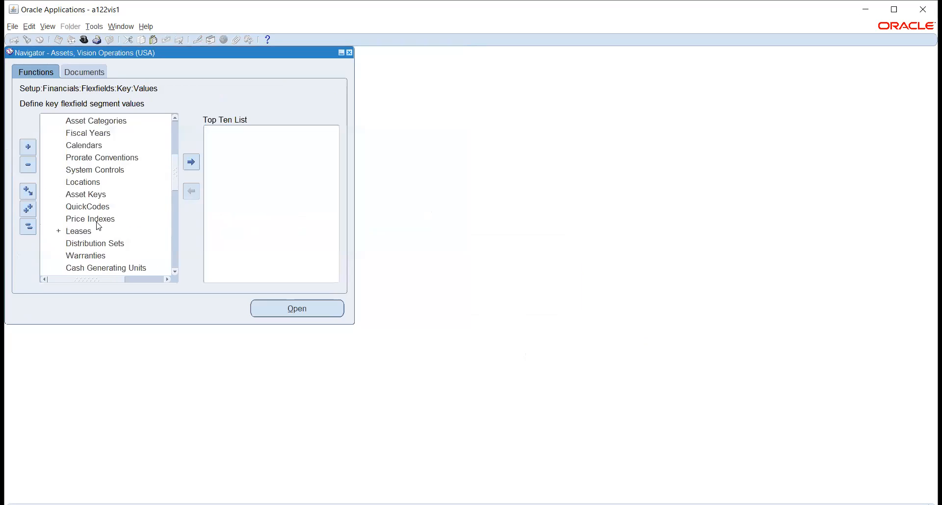
left_click(96, 121)
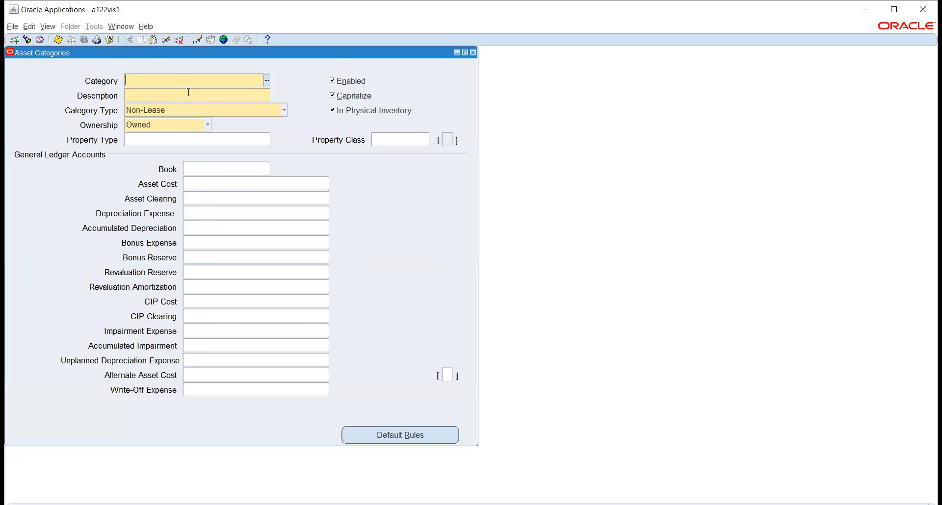
type("TATA")
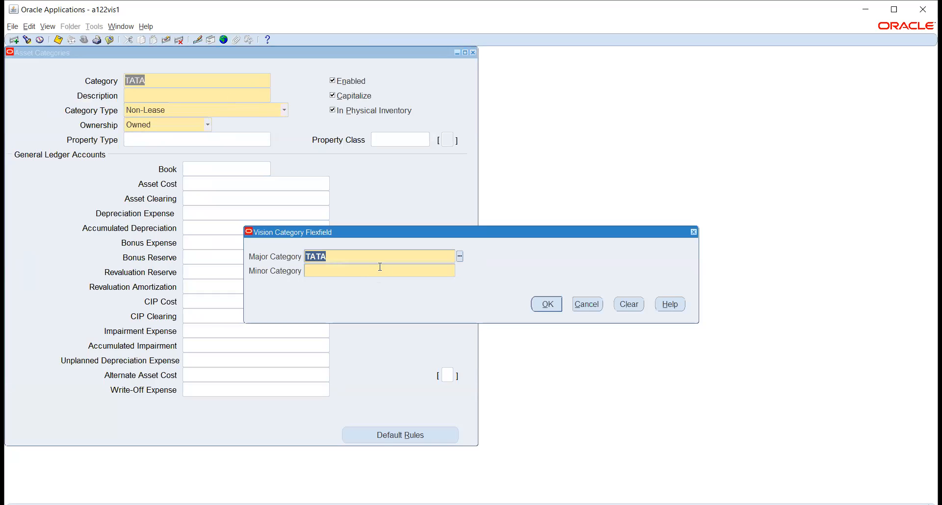
key("Tab")
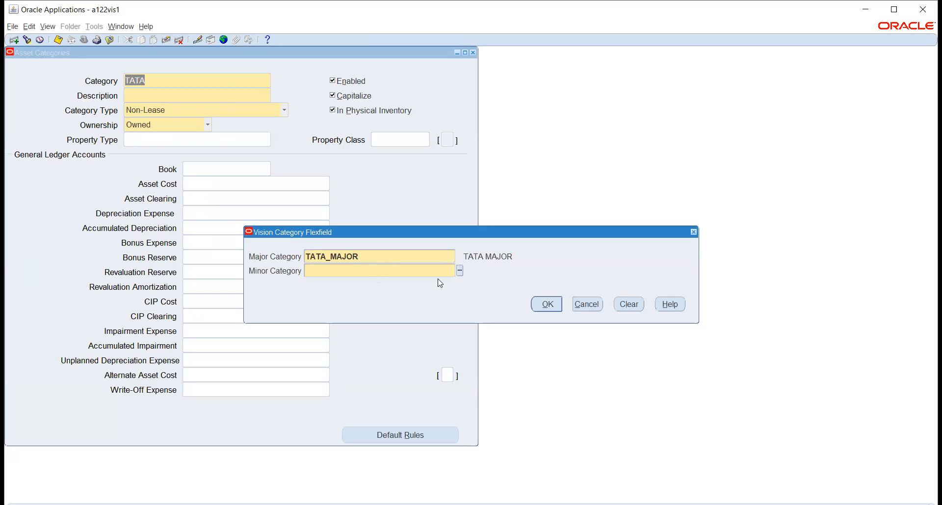
type("TATA")
key("Tab")
left_click(548, 305)
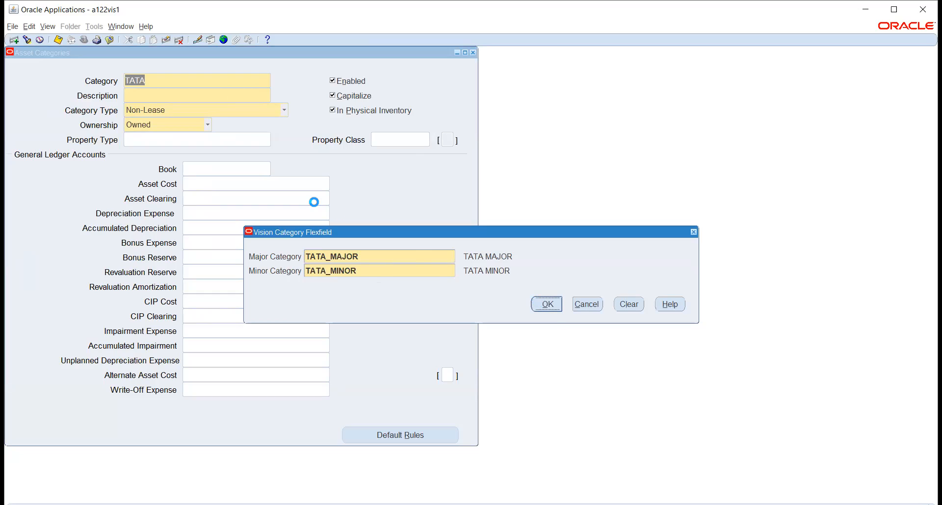
Describe the category as TATA CATEGORY, keeping category type Non-Lease and ownership Owned.
left_click(201, 95)
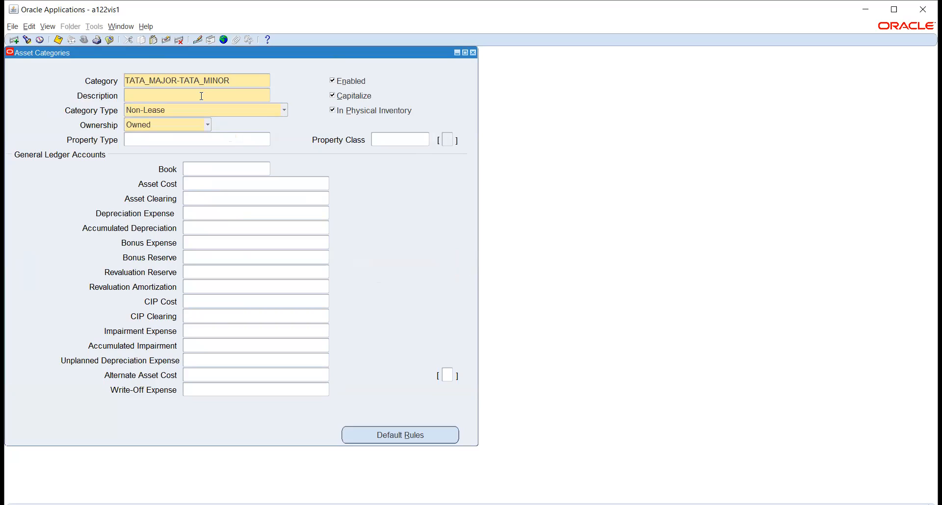
type("TATA CATEGORY")
left_click(203, 111)
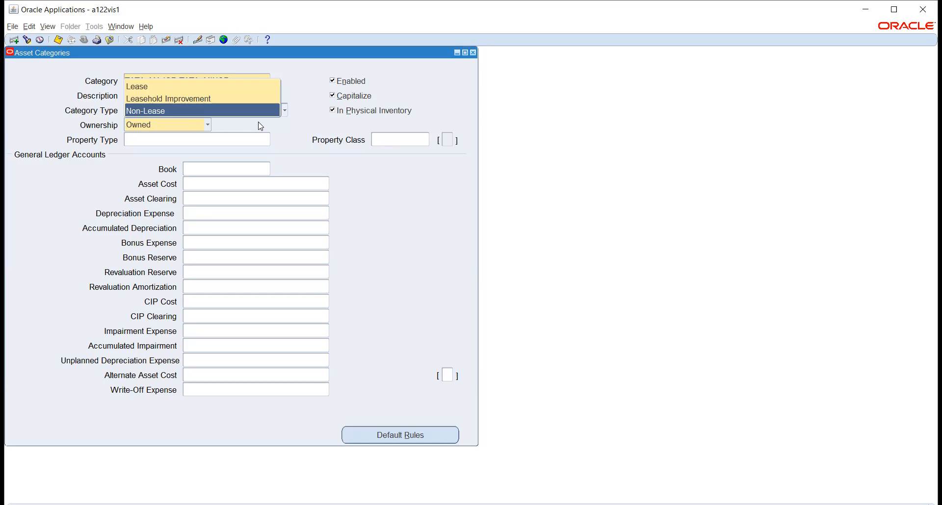
left_click(243, 124)
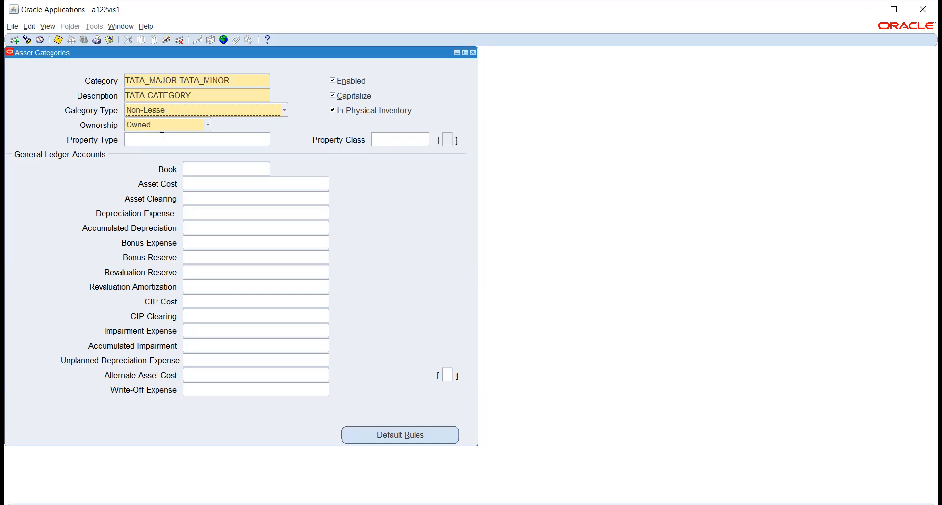
left_click(190, 123)
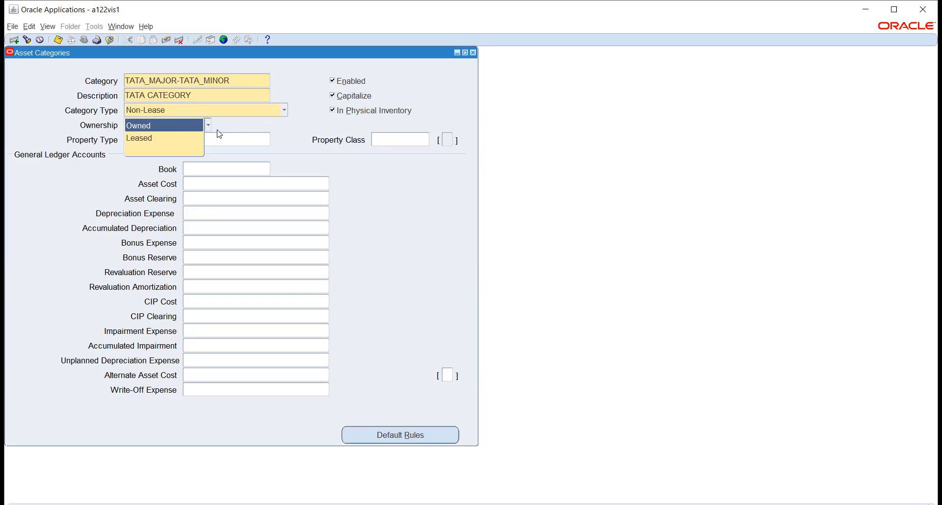
left_click(234, 130)
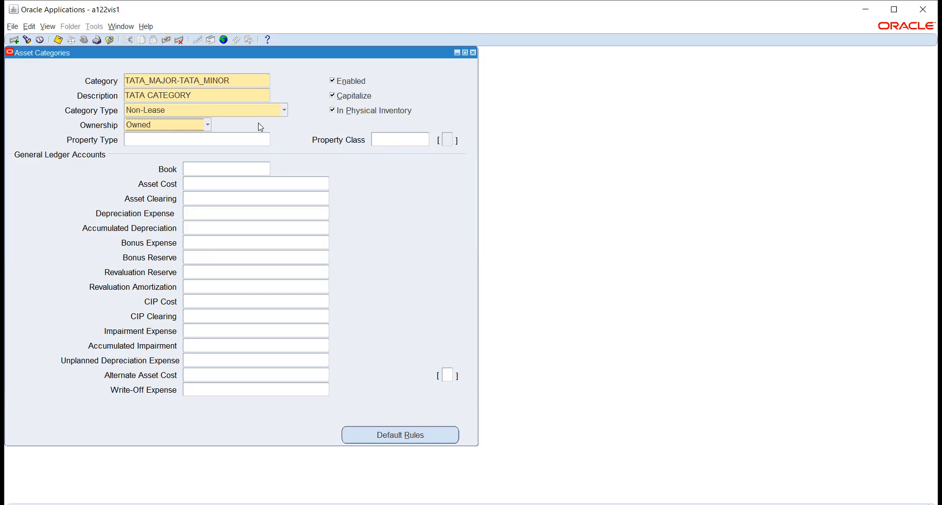
Assign the book TATA_FA_BOOKS to the category and set the Asset Cost account's company to 03 and location to 100 (CHENNAI).
left_click(233, 171)
type("TATA")
left_click(228, 182)
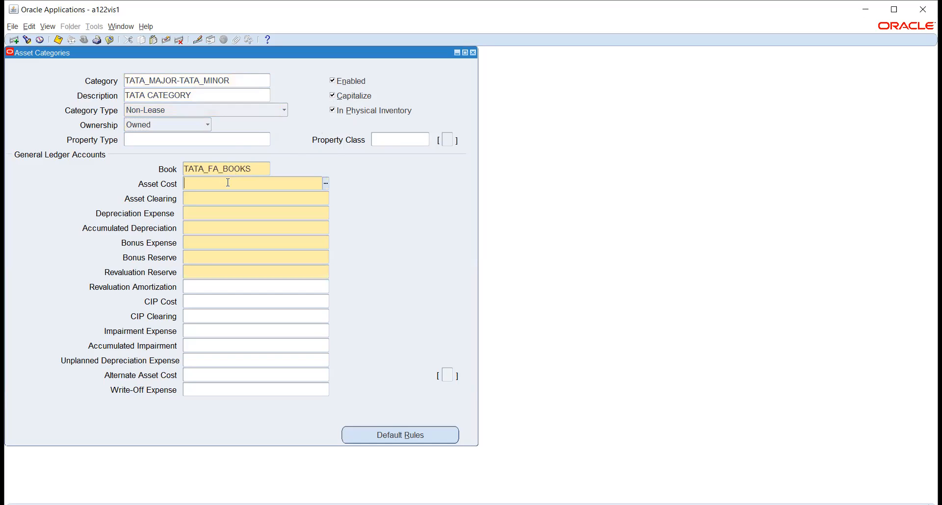
left_click(325, 184)
left_click(387, 243)
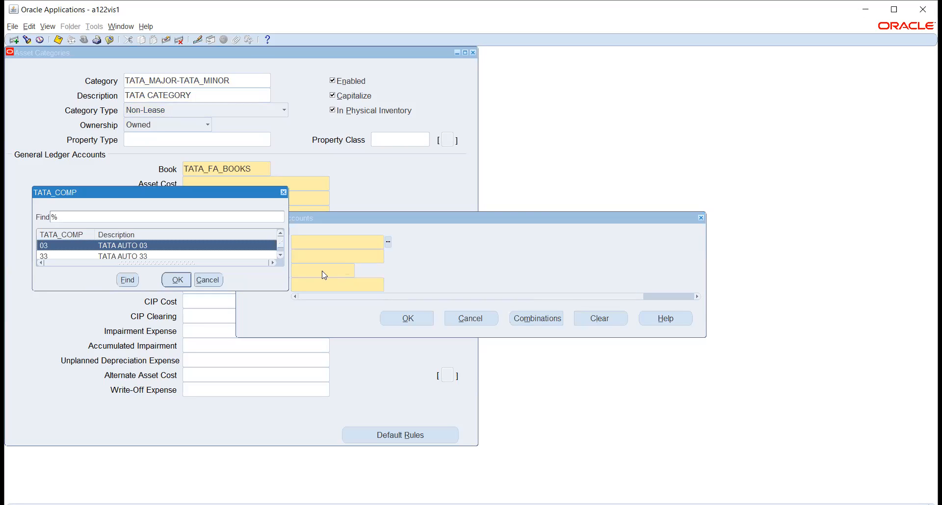
left_click(176, 281)
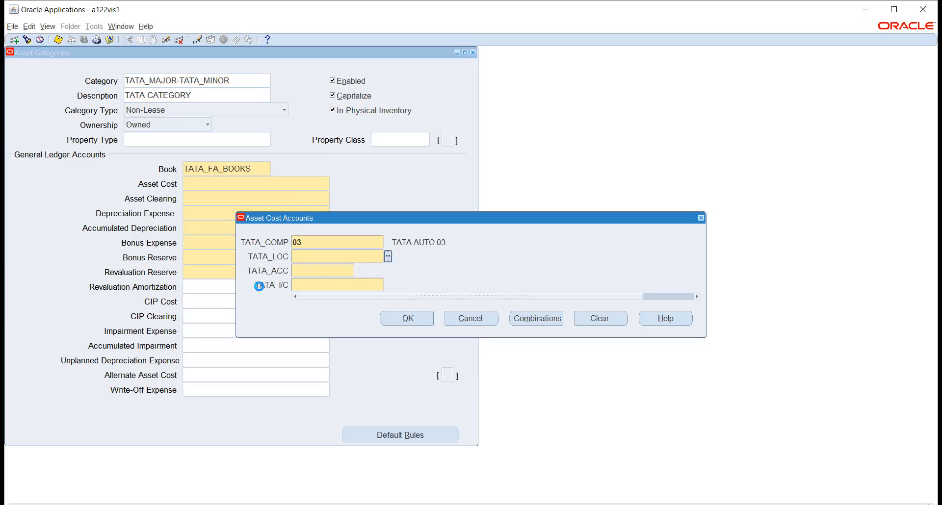
left_click(177, 281)
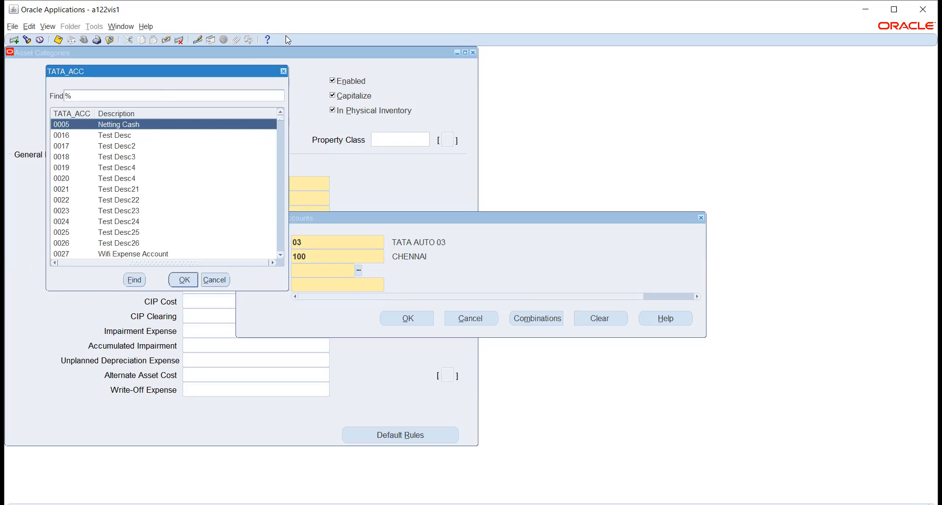
Complete the Asset Cost combination with account 1580 (Asset Cost Account) and TATA_I/C value 03, and accept it.
type("ASSE%")
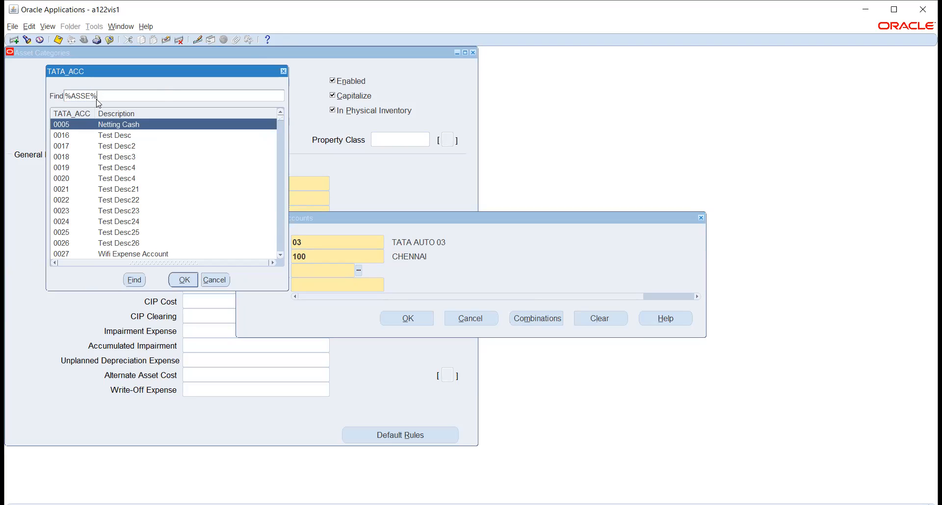
key("Return")
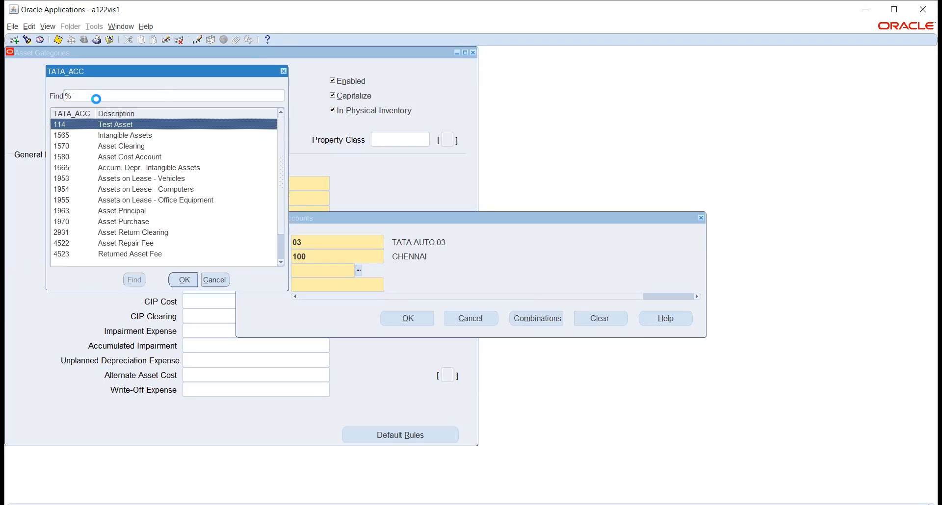
key("Down")
key("Down")
key("Down")
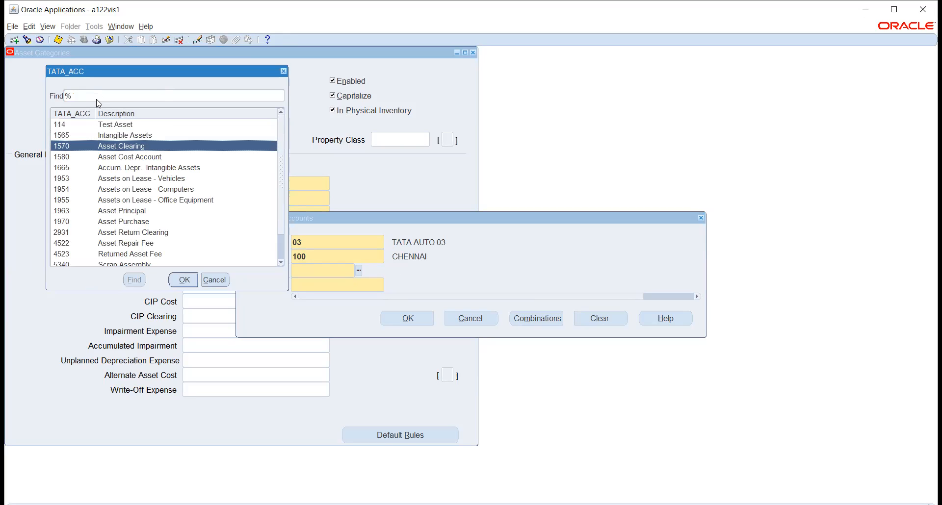
key("Return")
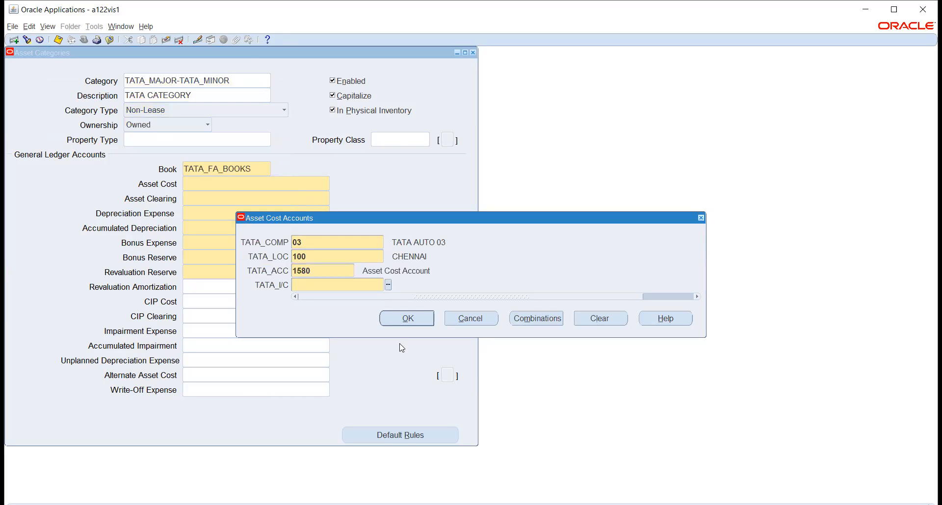
left_click(388, 285)
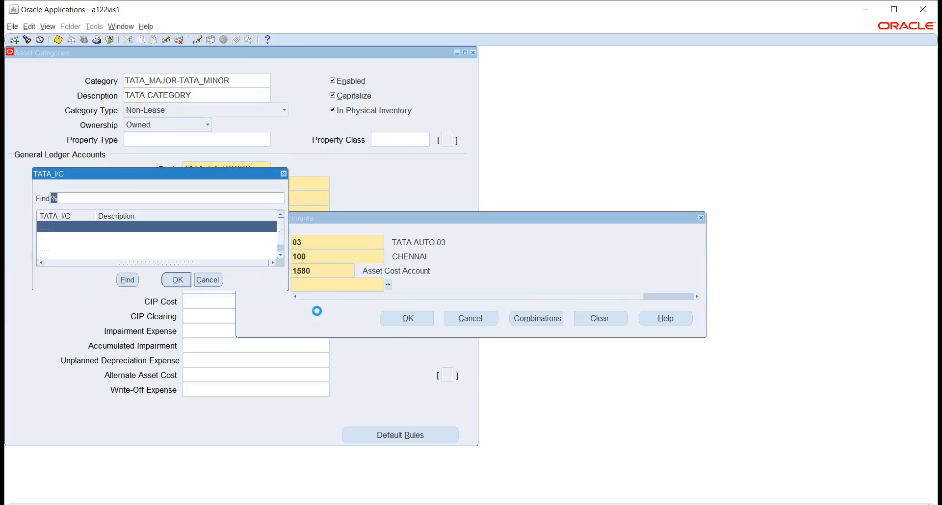
left_click(176, 277)
left_click(395, 321)
Copy the Asset Cost combination 03.100.1580.03 into Asset Clearing and open its account segments.
double_click(268, 184)
key("ctrl+c")
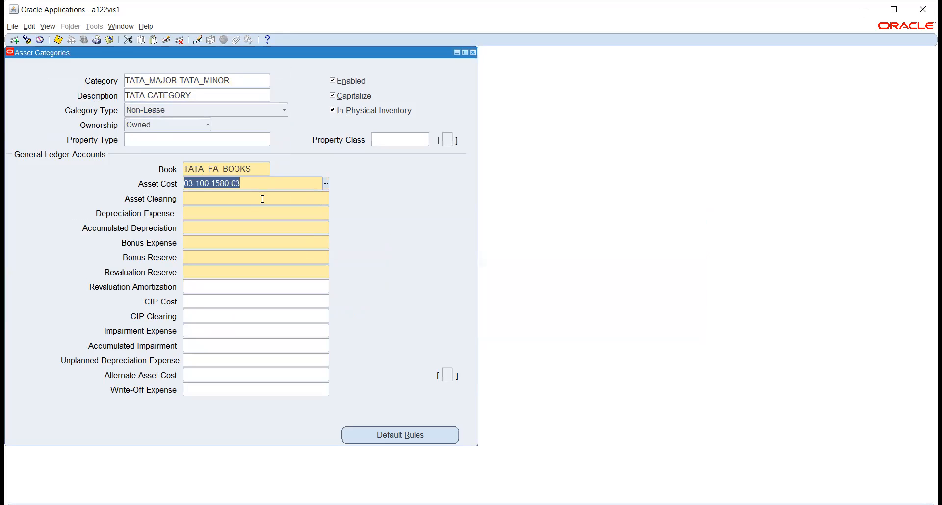
left_click(262, 199)
key("ctrl+v")
key("Tab")
double_click(322, 197)
key("ctrl+c")
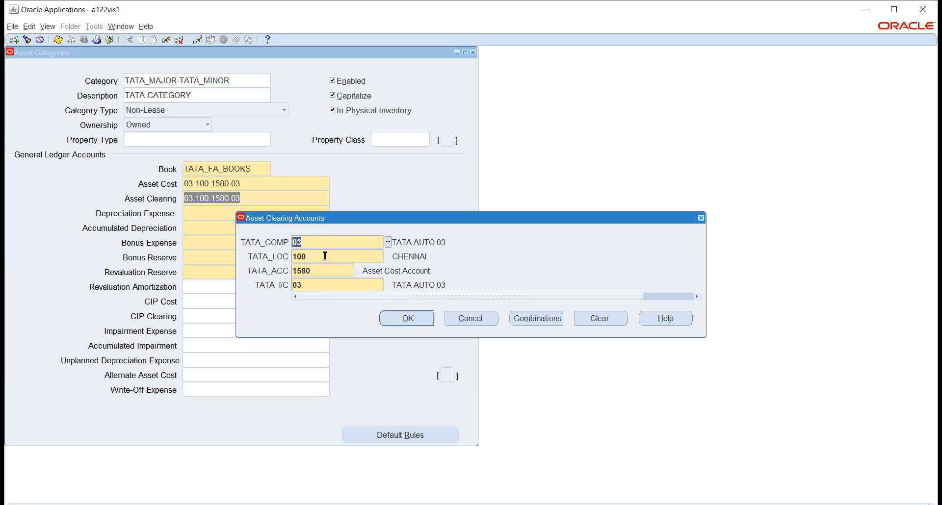
Change the Asset Clearing account segment to 1570 (Asset Clearing) and accept the combination.
left_click(333, 269)
left_click(359, 271)
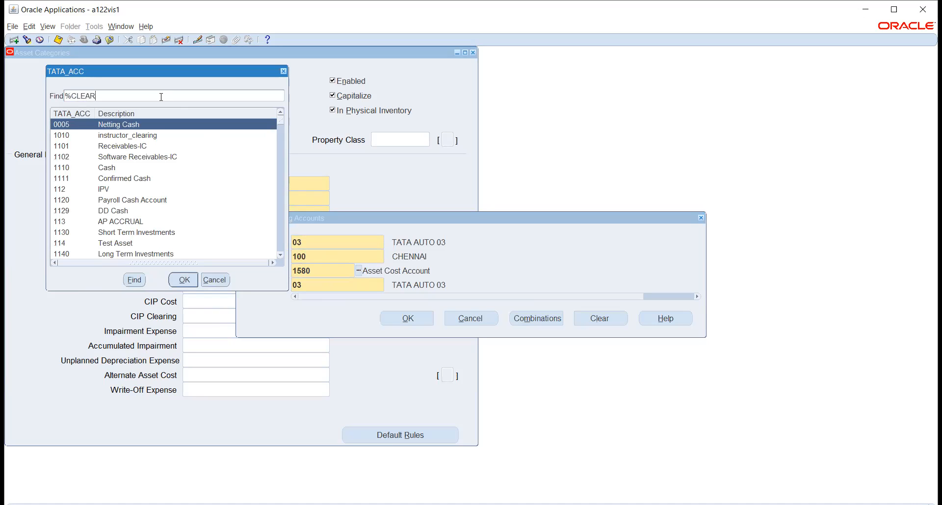
key("Return")
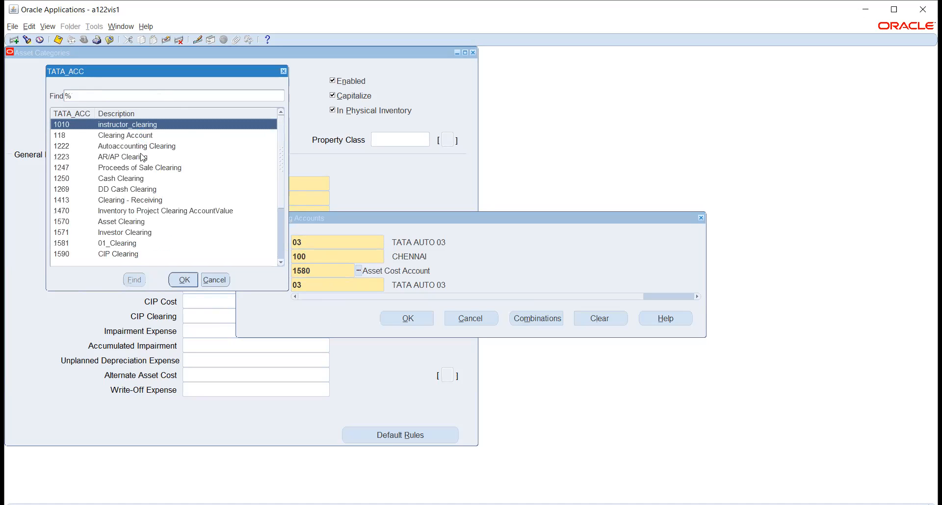
left_click(128, 223)
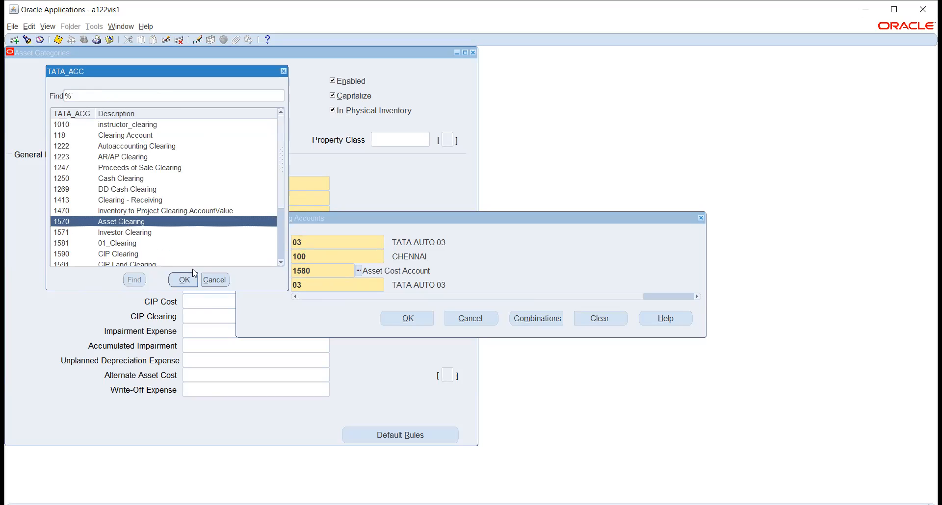
left_click(184, 281)
left_click(394, 312)
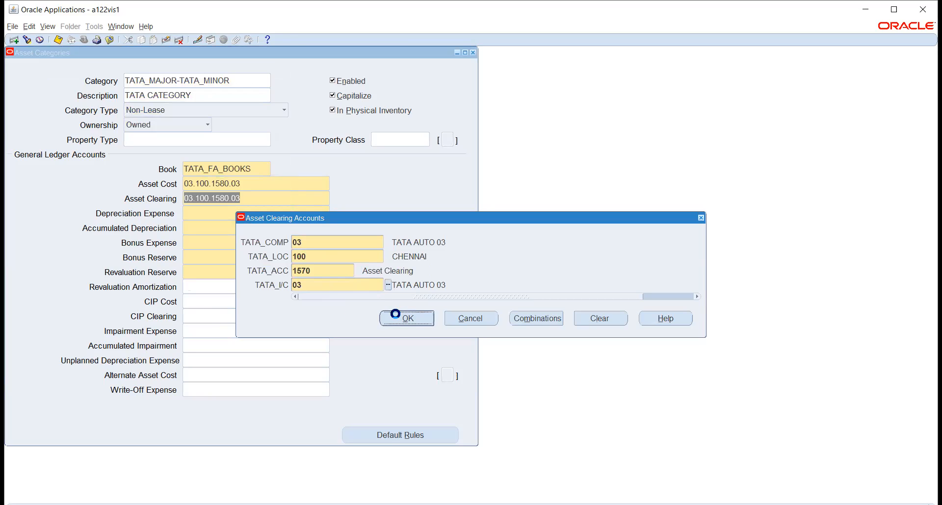
Fill Depreciation Expense with the copied combination, changing its account segment to 6772 (Depreciation Expense).
key("ctrl+v")
left_click(326, 213)
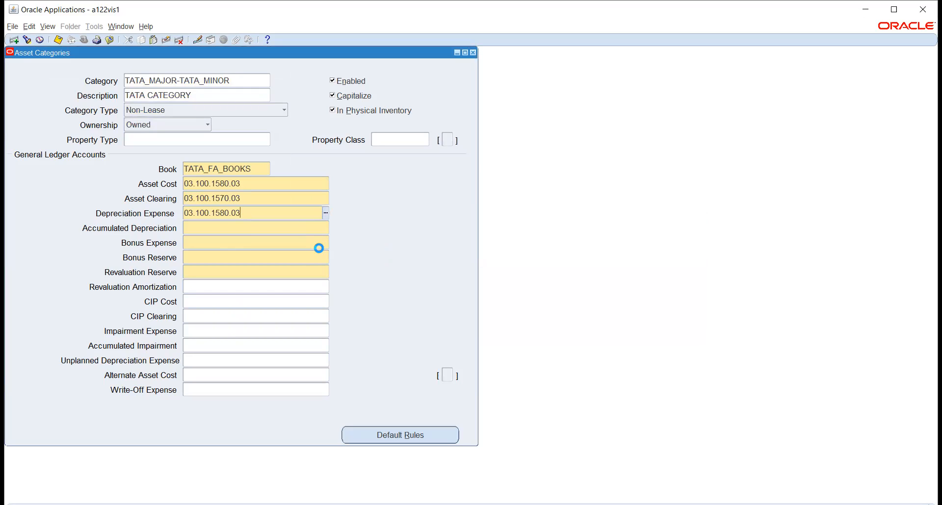
left_click(358, 270)
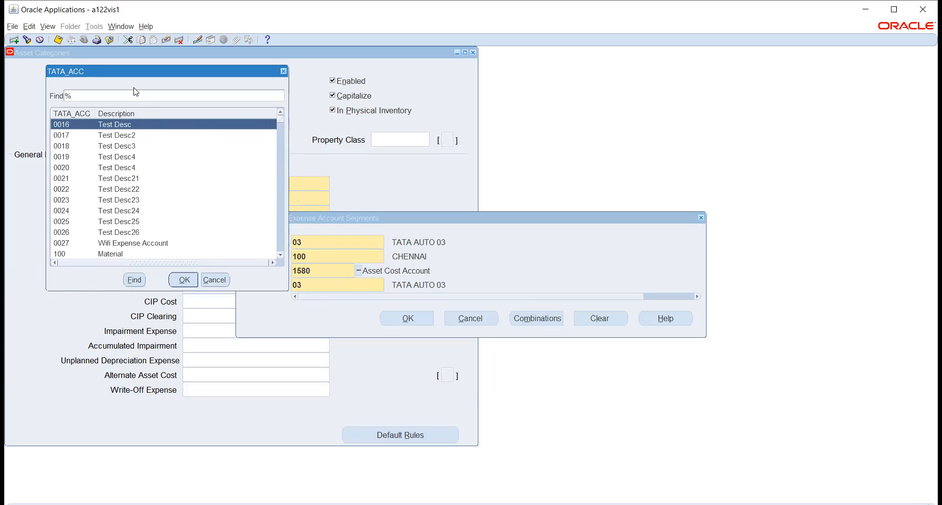
type("DEPR%")
key("Return")
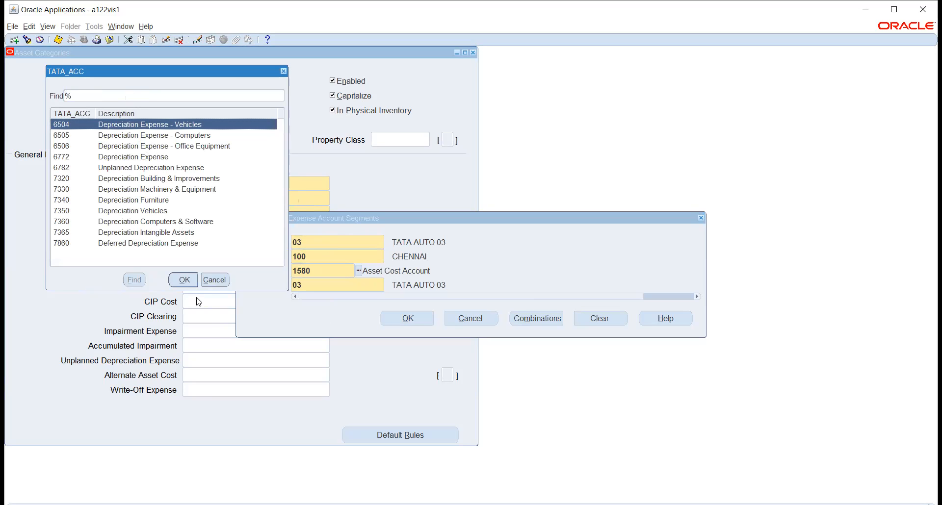
left_click(132, 158)
left_click(185, 279)
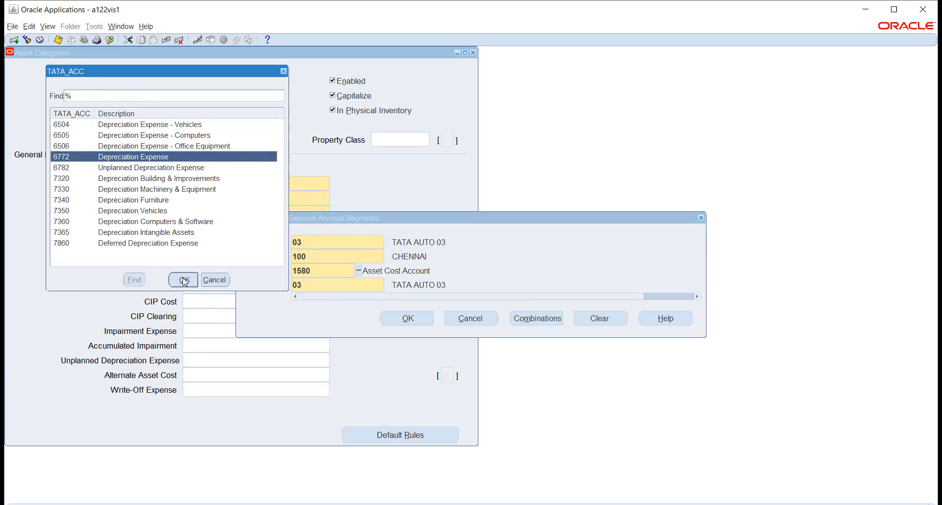
left_click(392, 315)
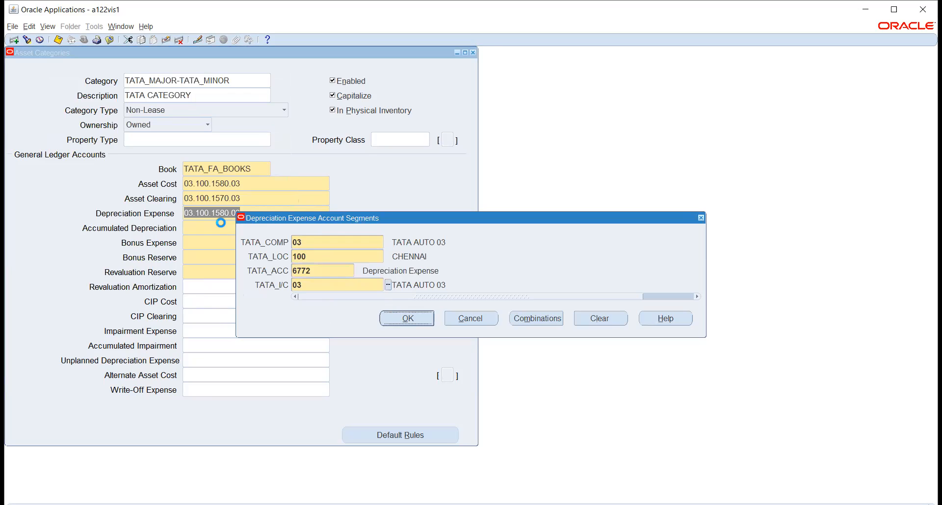
Fill Accumulated Depreciation with the copied combination, changing its account segment to 1650 (Accum. Depr. Vehicles).
key("ctrl+v")
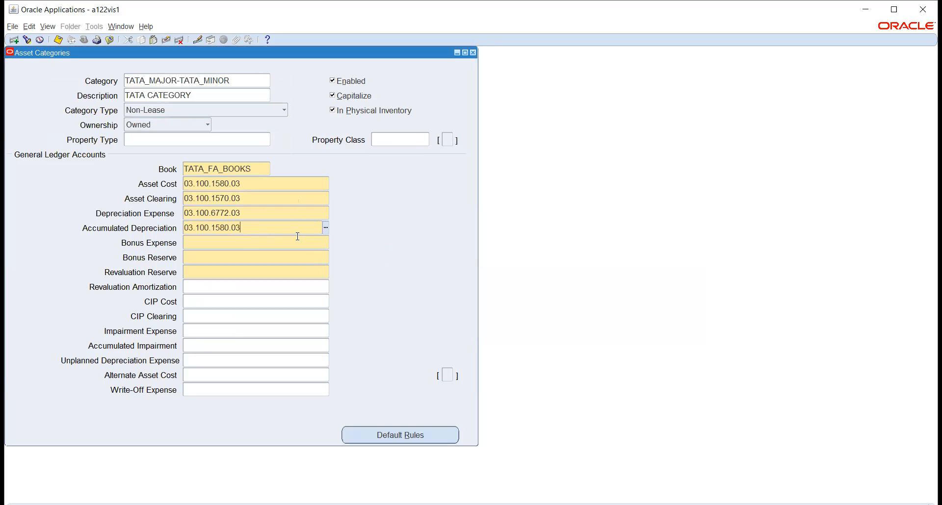
left_click(326, 228)
double_click(347, 271)
left_click(358, 271)
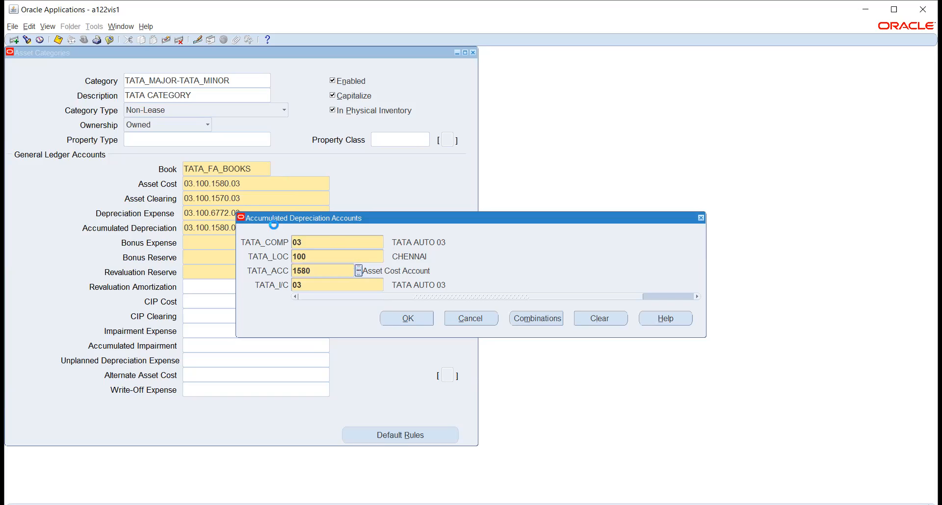
type("DEP%")
key("Return")
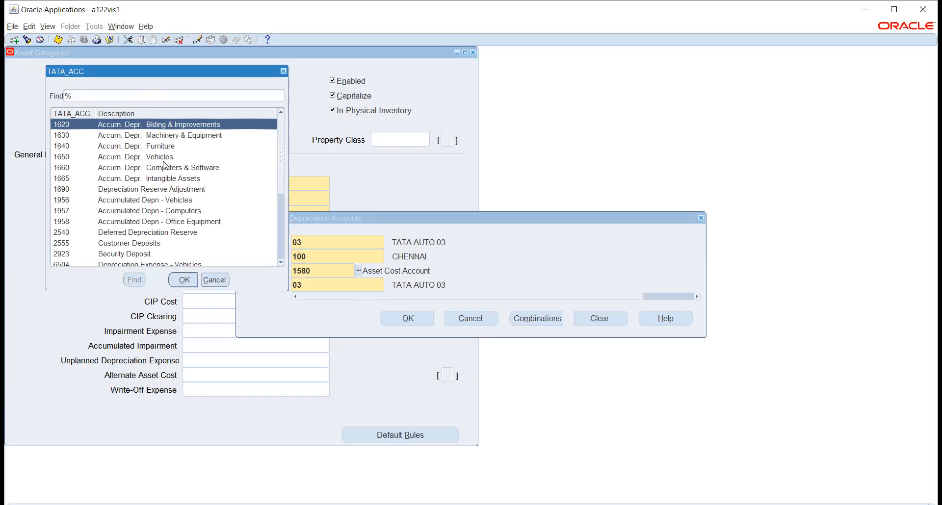
left_click(134, 157)
left_click(184, 280)
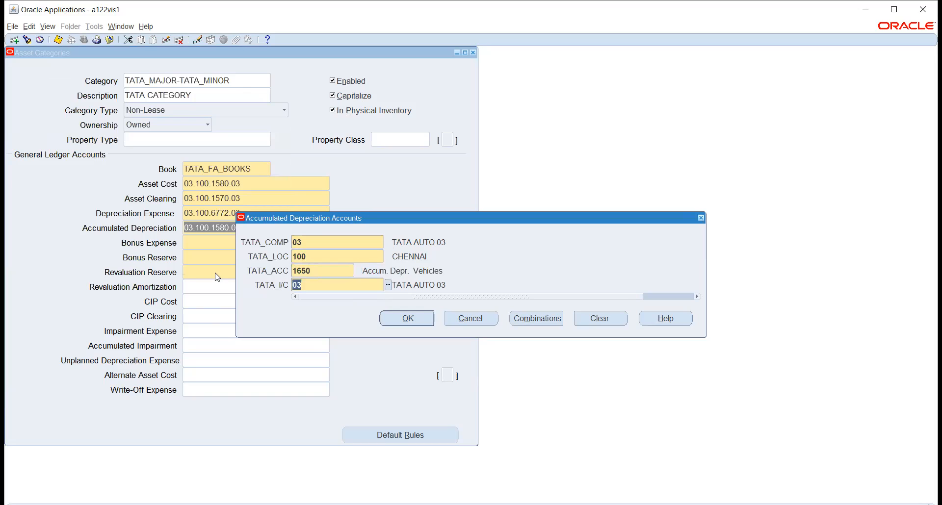
left_click(408, 317)
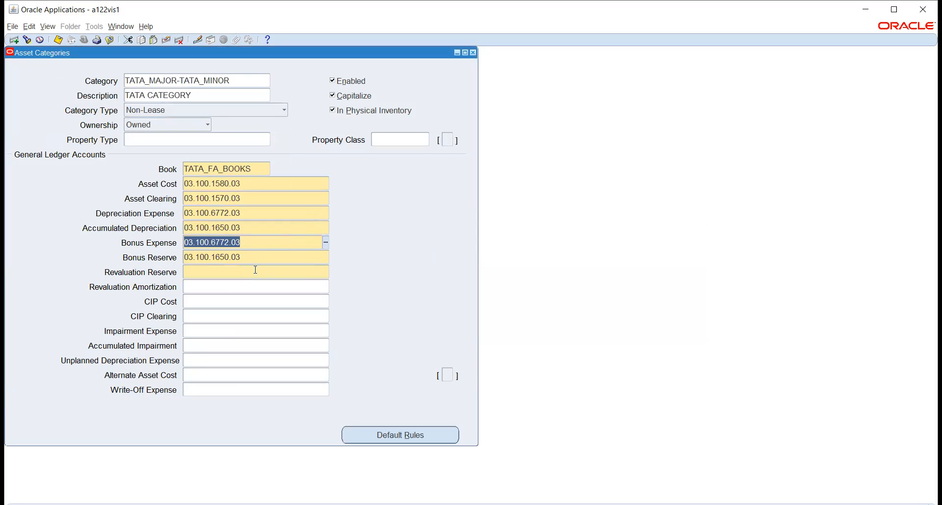
Fill Revaluation Reserve with the copied combination and replace its account segment with revaluation account 1670.
left_click(255, 269)
type("03.100.1580.03")
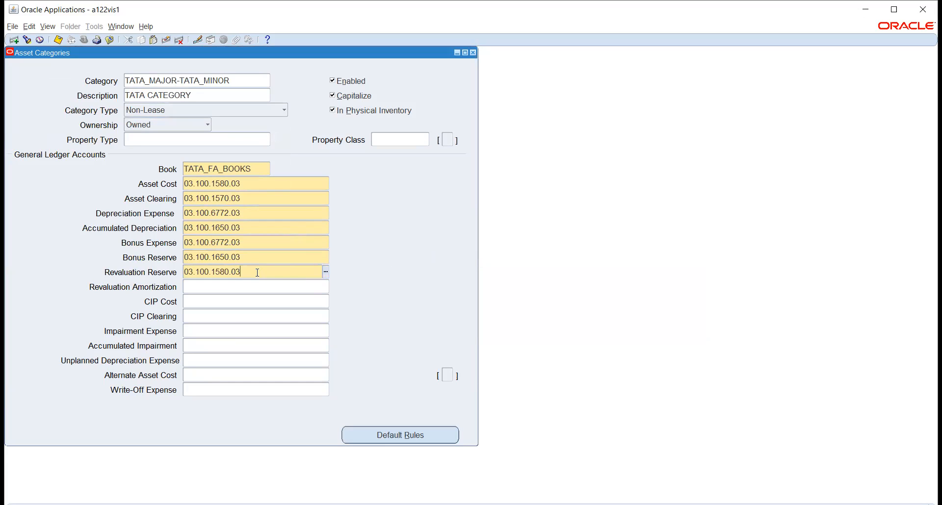
left_click(325, 272)
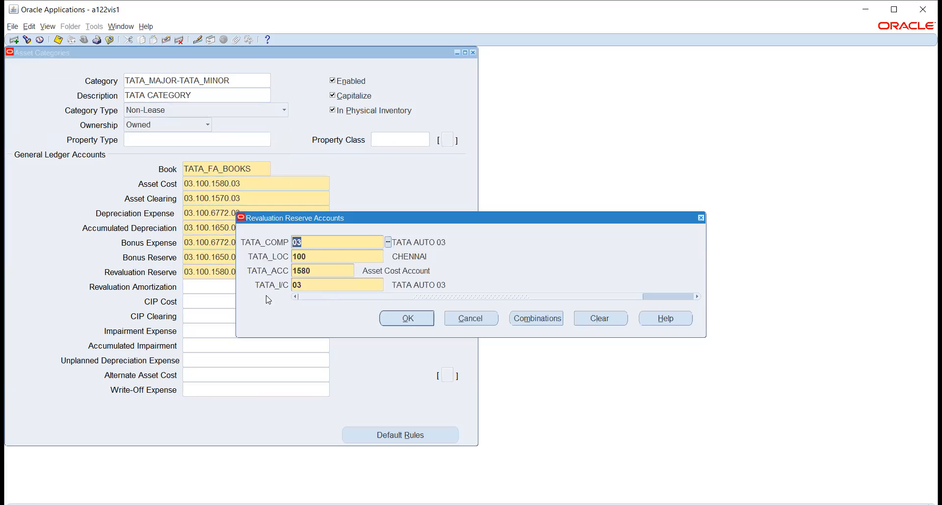
left_click(328, 272)
left_click(359, 270)
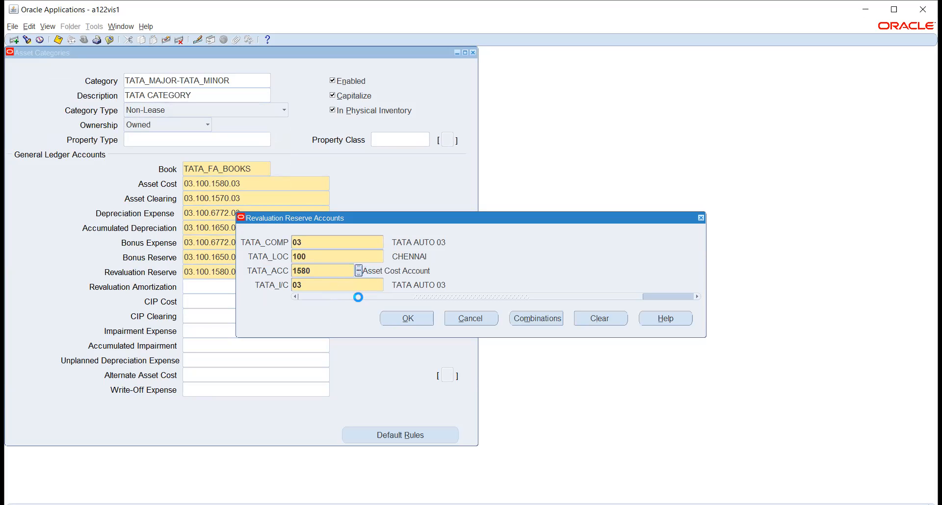
left_click_drag(109, 74, 412, 137)
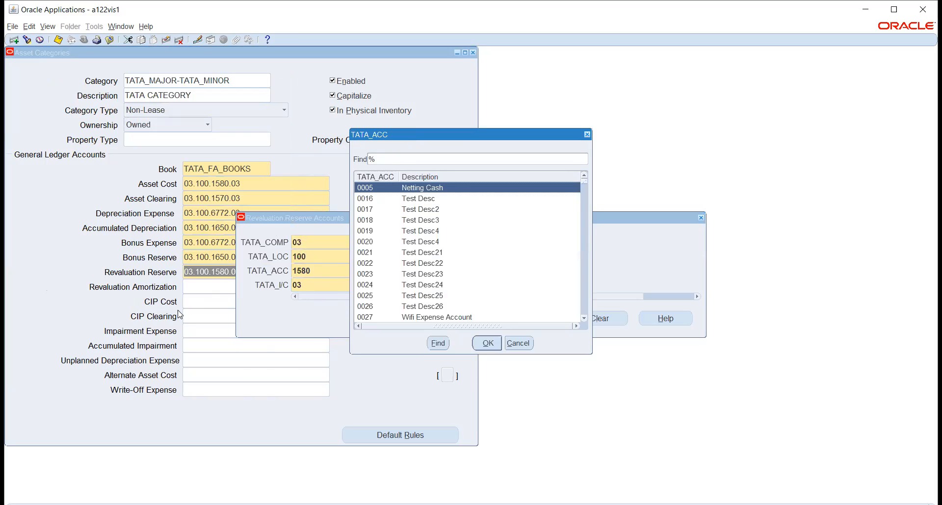
left_click(401, 160)
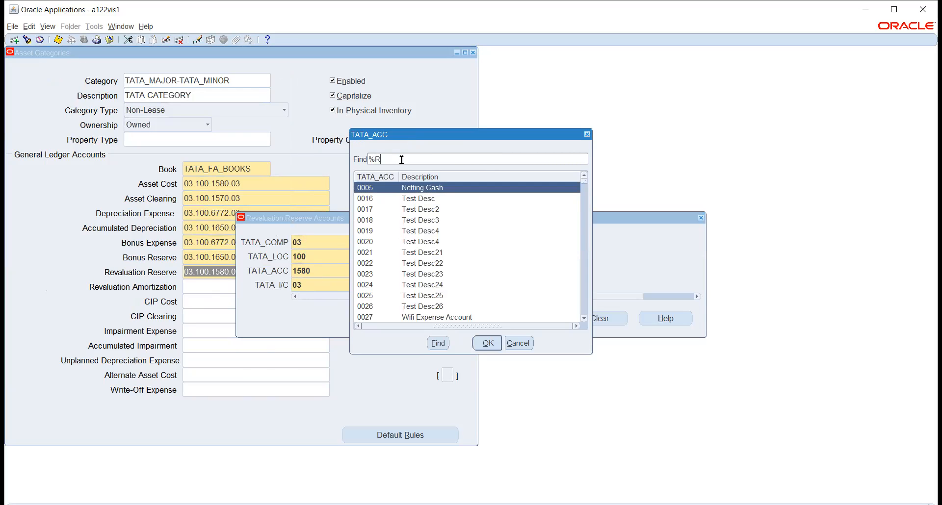
type("REVAL%")
key("Return")
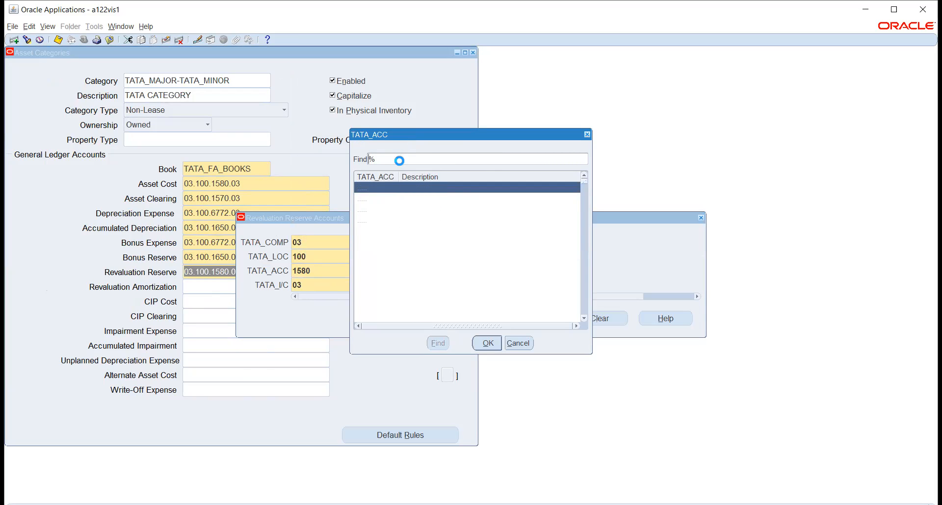
left_click(493, 343)
left_click(408, 319)
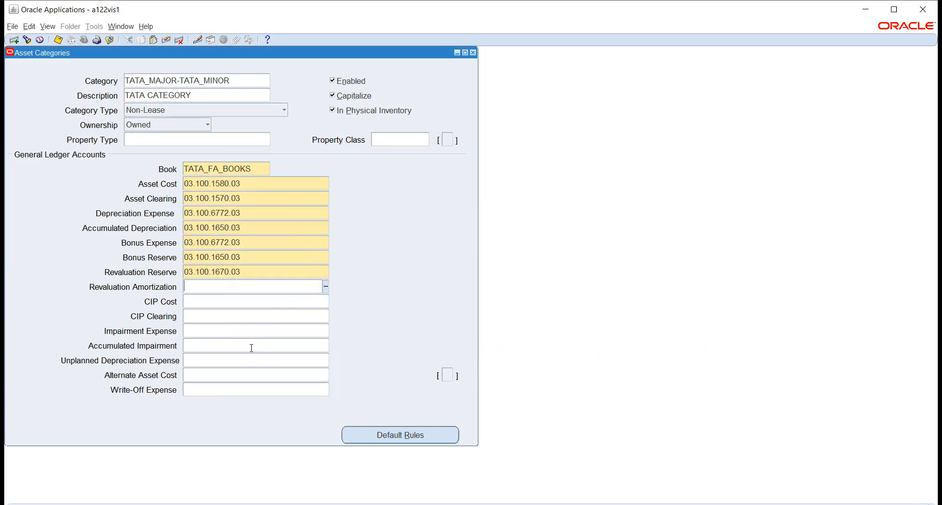
Fill Unplanned Depreciation Expense with the copied combination, changing its account segment to 6782 (Unplanned Depreciation Expense).
left_click(195, 362)
key("ctrl+v")
left_click(326, 361)
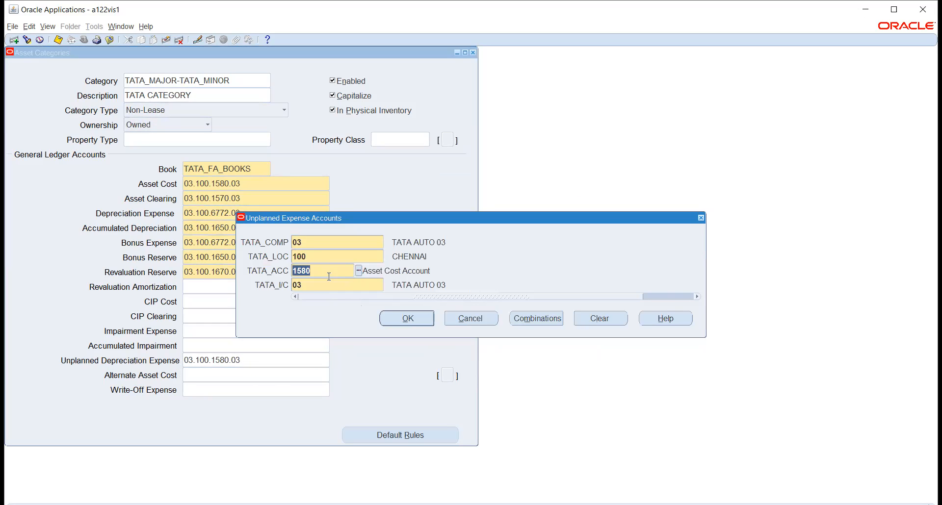
key("BackSpace")
left_click(358, 271)
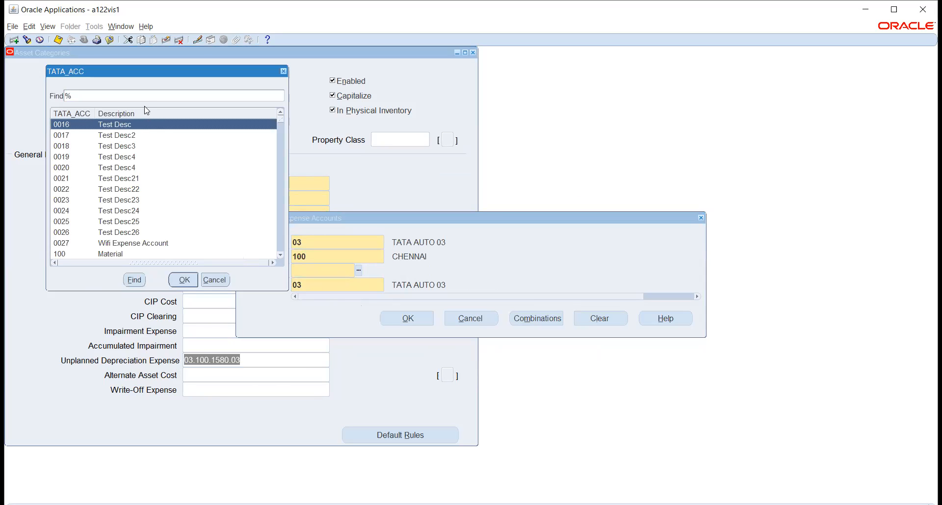
type("UNPLAN")
key("Return")
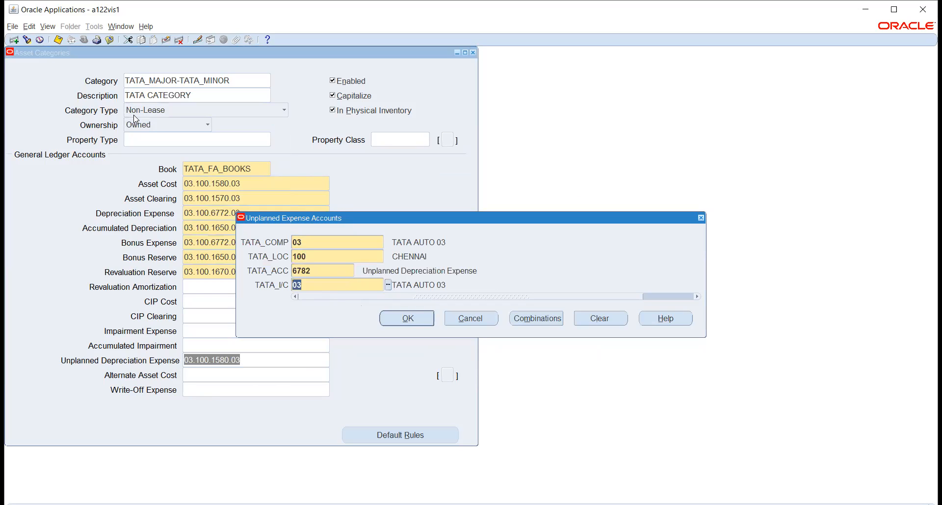
left_click(407, 318)
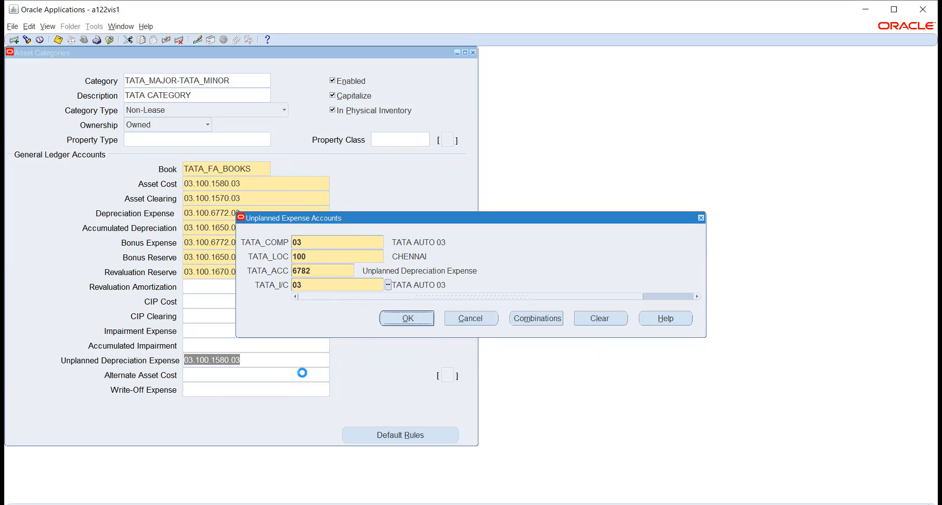
left_click(256, 392)
key("ctrl+v")
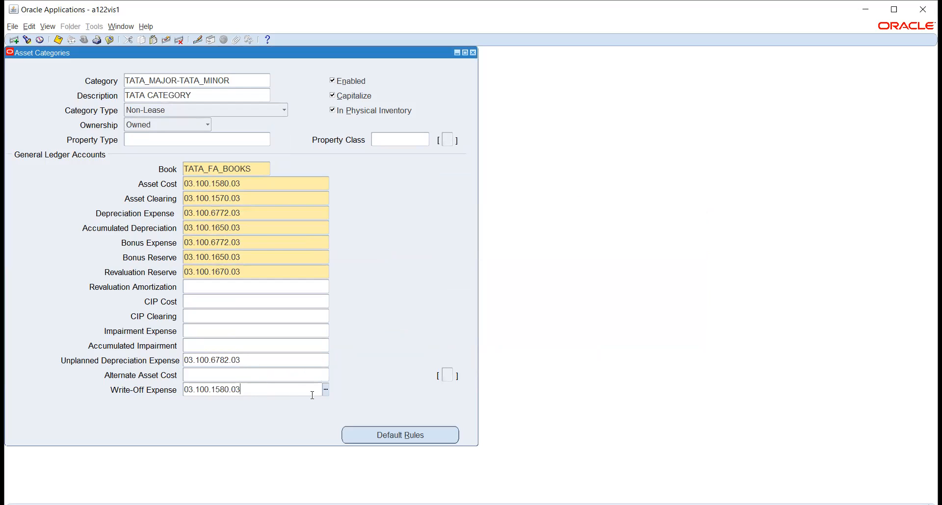
left_click(326, 391)
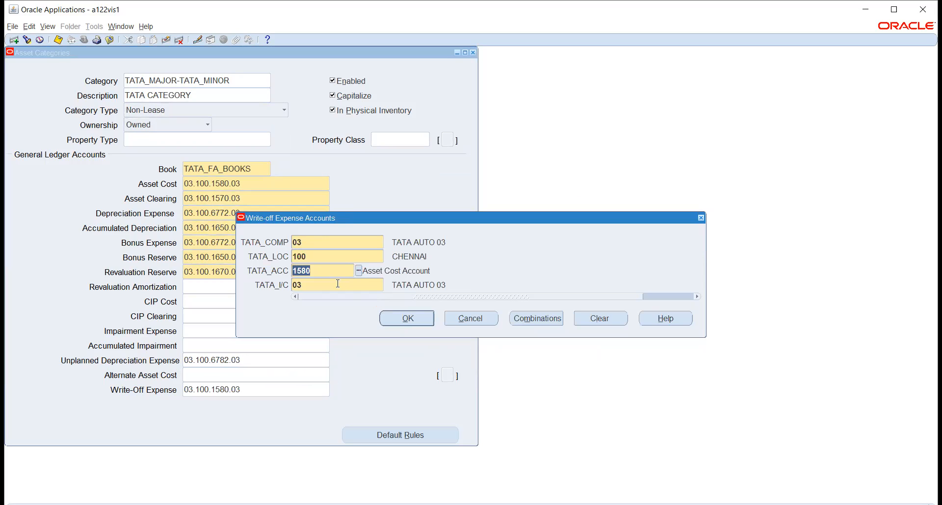
left_click(359, 270)
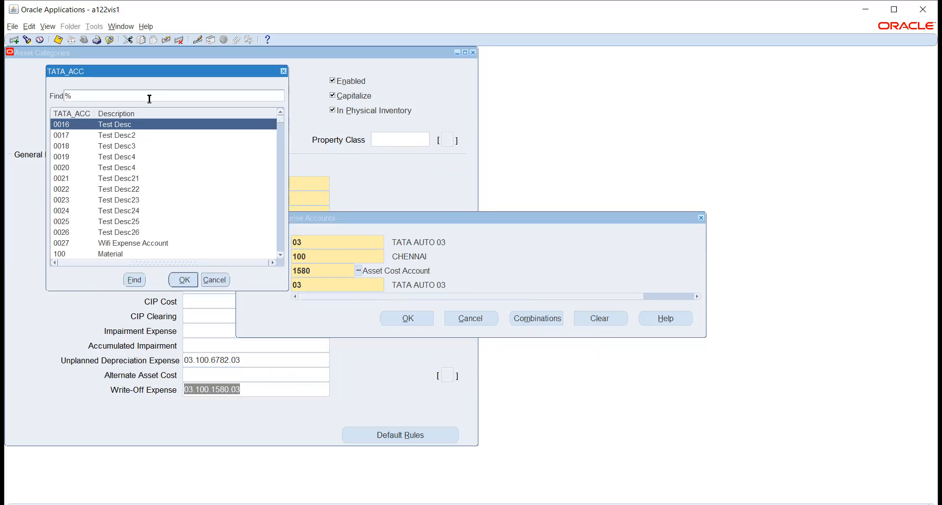
type("%WRI%")
key("Return")
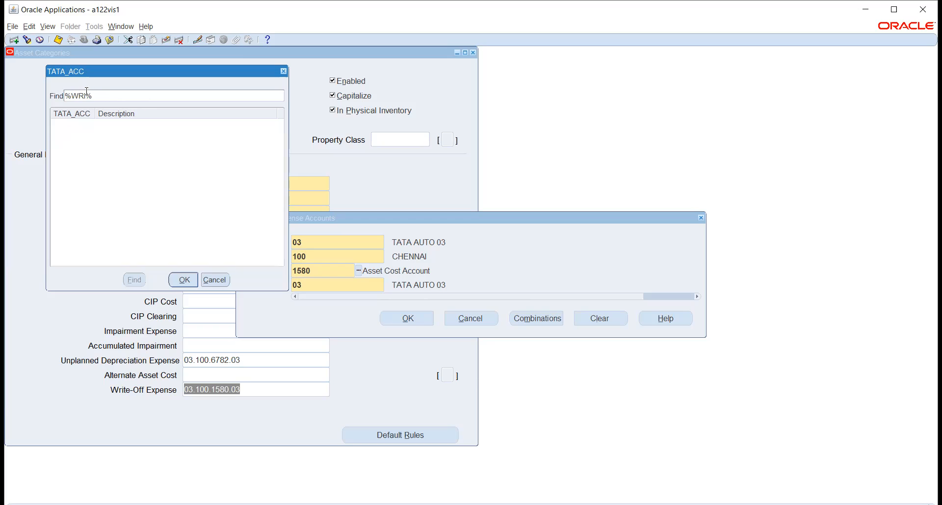
key("BackSpace")
key("BackSpace")
key("BackSpace")
type("OFF")
key("Return")
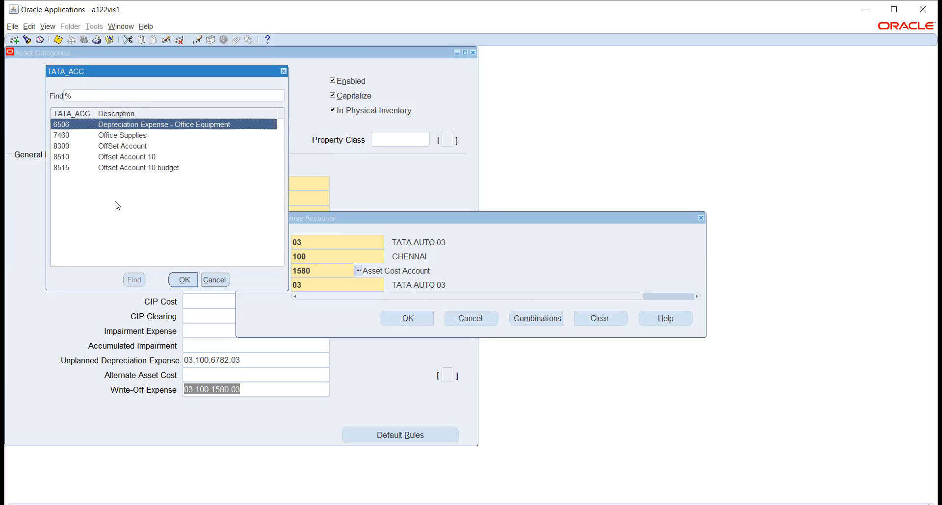
left_click(216, 280)
left_click(454, 318)
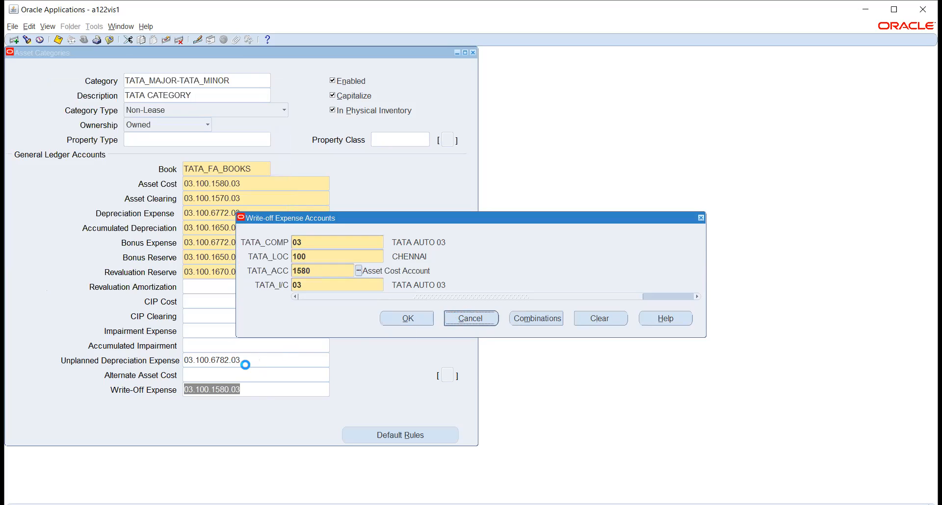
key("Delete")
left_click(232, 375)
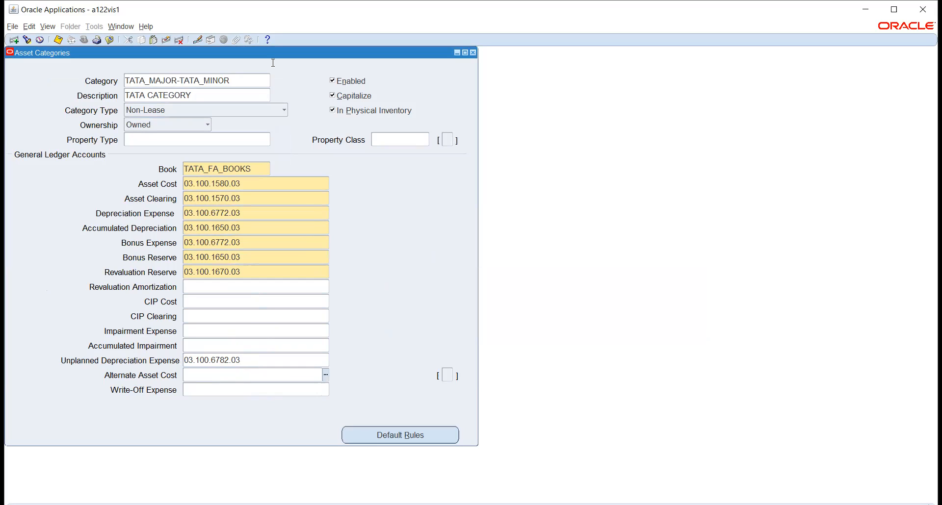
Open the category's default depreciation rules and set the STL method with a life of 2 years and 0 months.
left_click(370, 441)
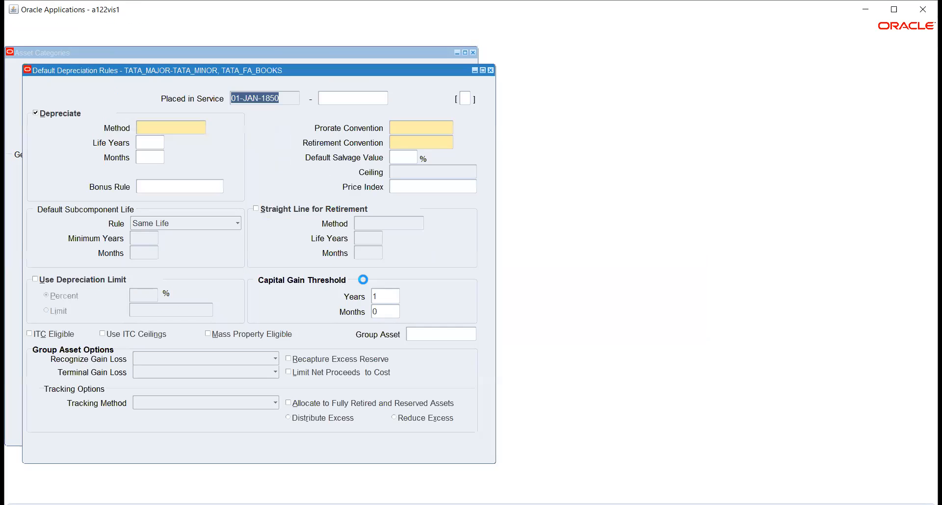
left_click(166, 126)
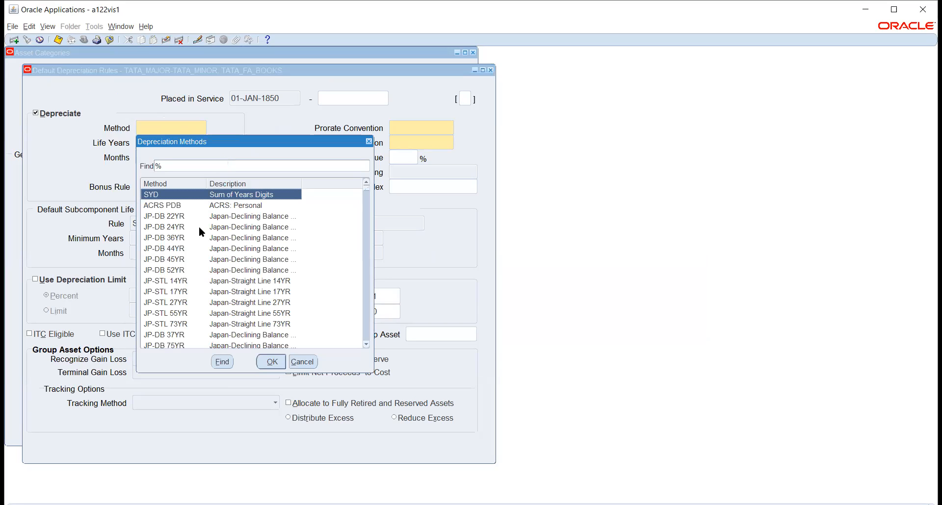
type("s")
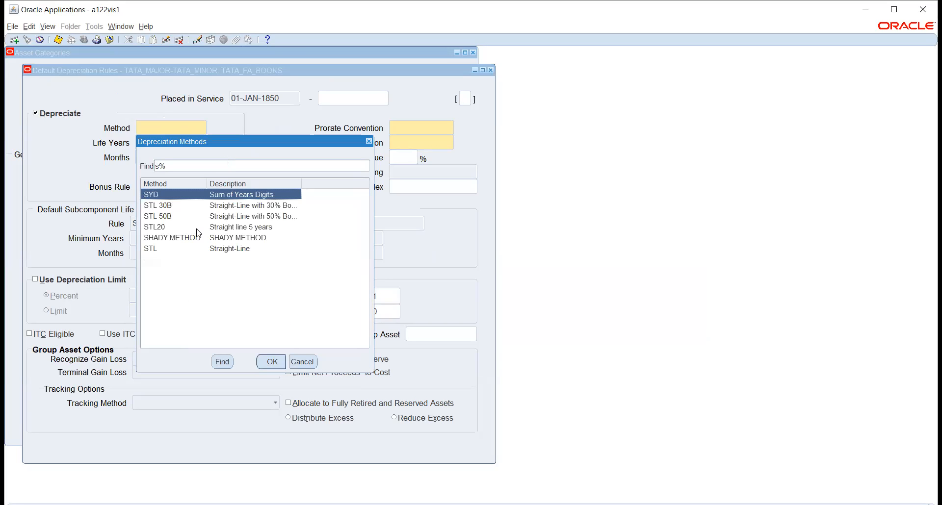
left_click(169, 250)
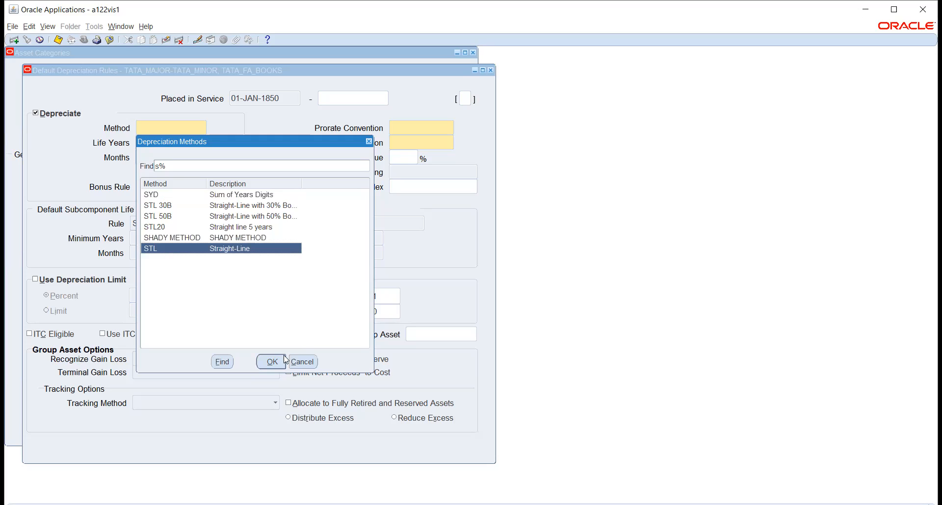
left_click(272, 361)
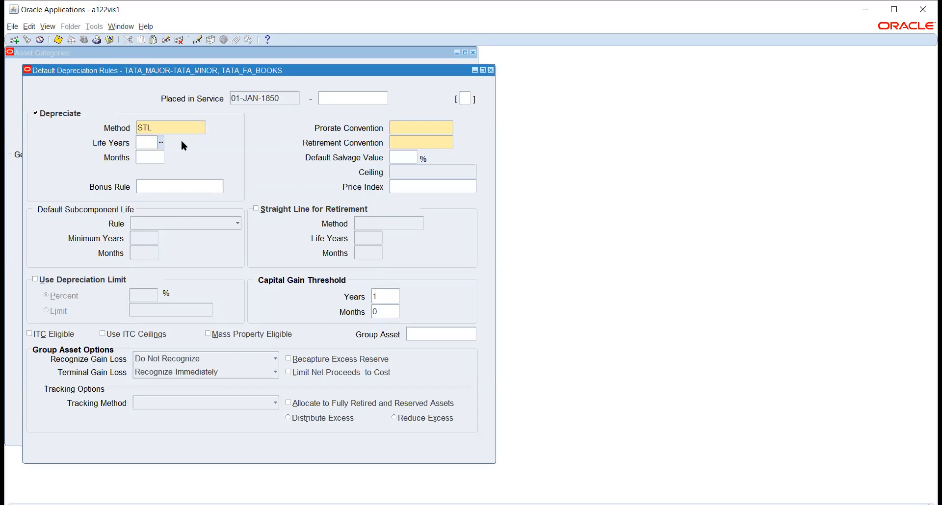
left_click(161, 142)
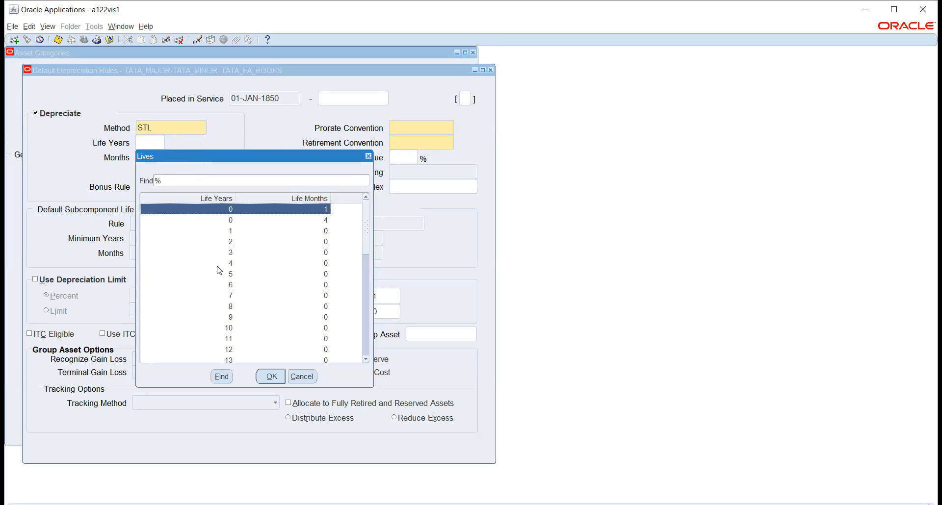
left_click(228, 275)
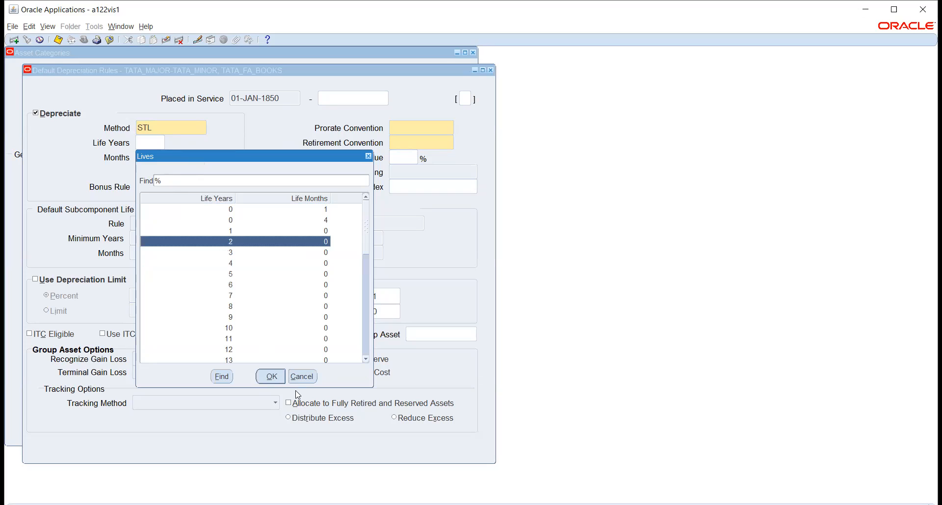
left_click(267, 376)
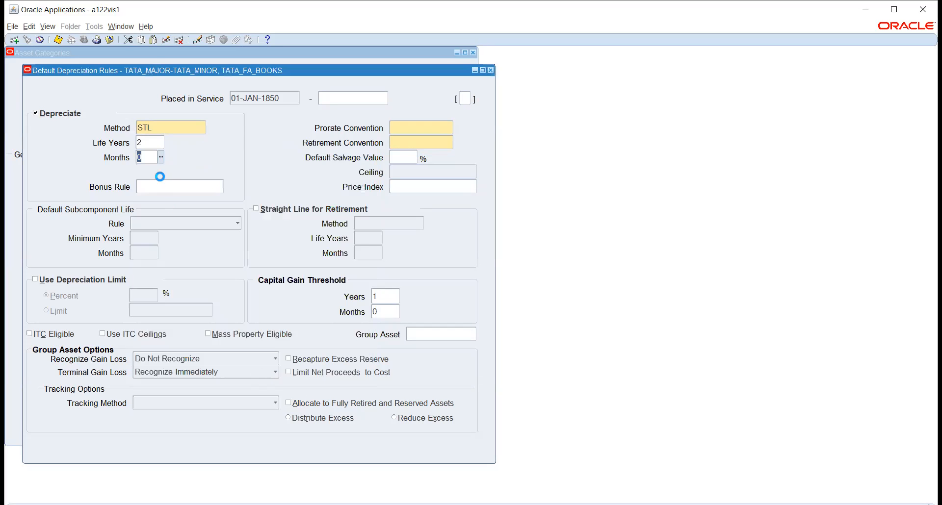
Set the prorate and retirement conventions to TATA_PRORA, and close the default depreciation rules and asset category forms.
left_click(421, 127)
type("T")
key("Tab")
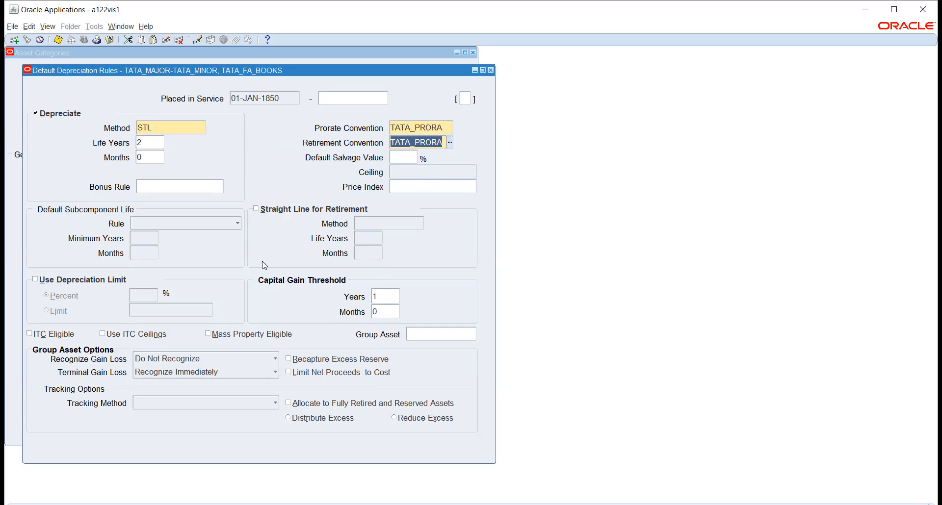
left_click(261, 208)
left_click(490, 71)
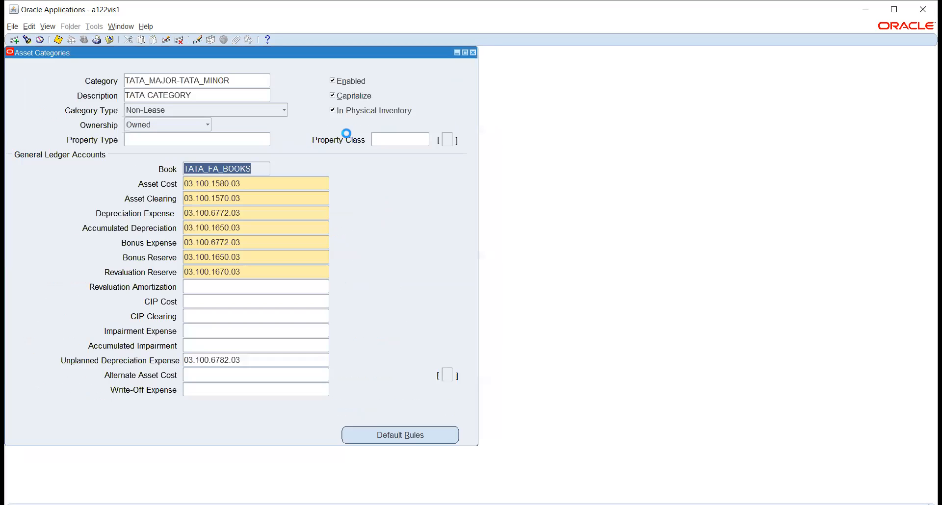
left_click(472, 53)
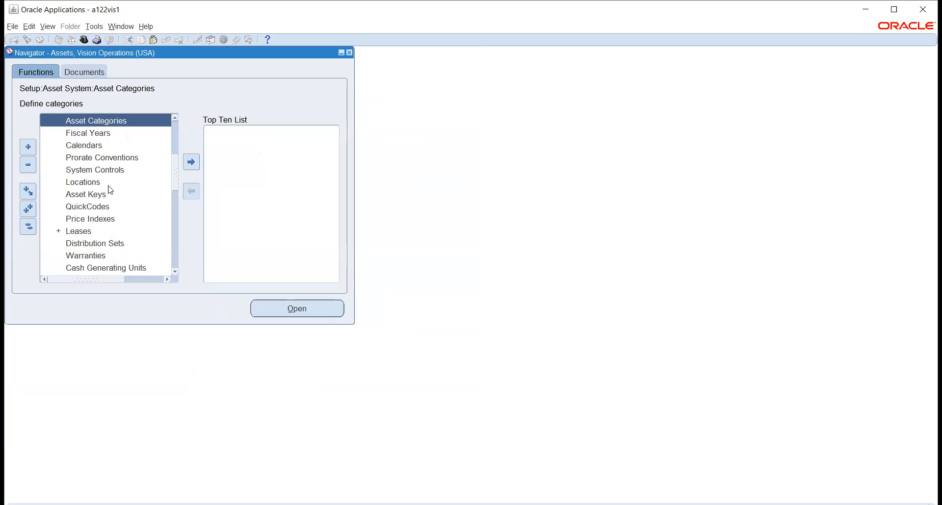
Open the Depreciation Methods form from the Depreciation group of the Assets setup.
scroll(110, 190, "up", 1)
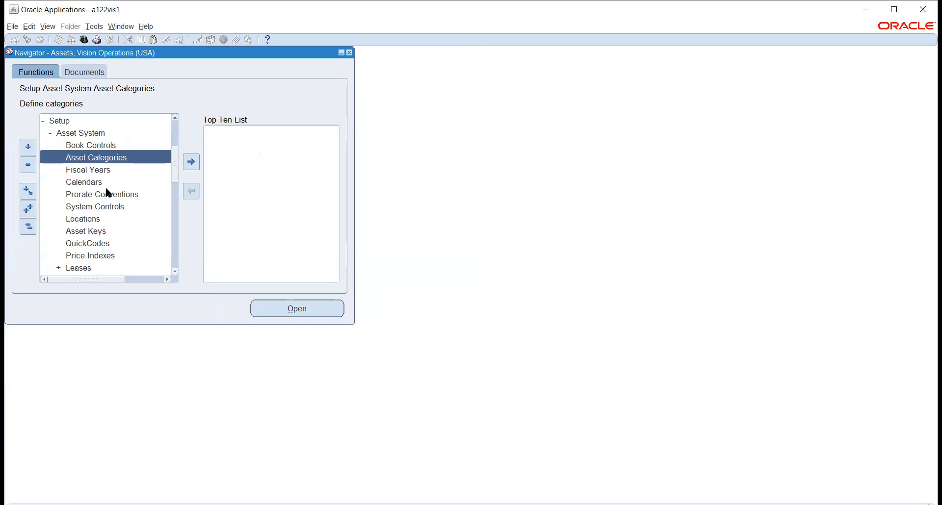
scroll(109, 190, "down", 2)
scroll(108, 193, "down", 1)
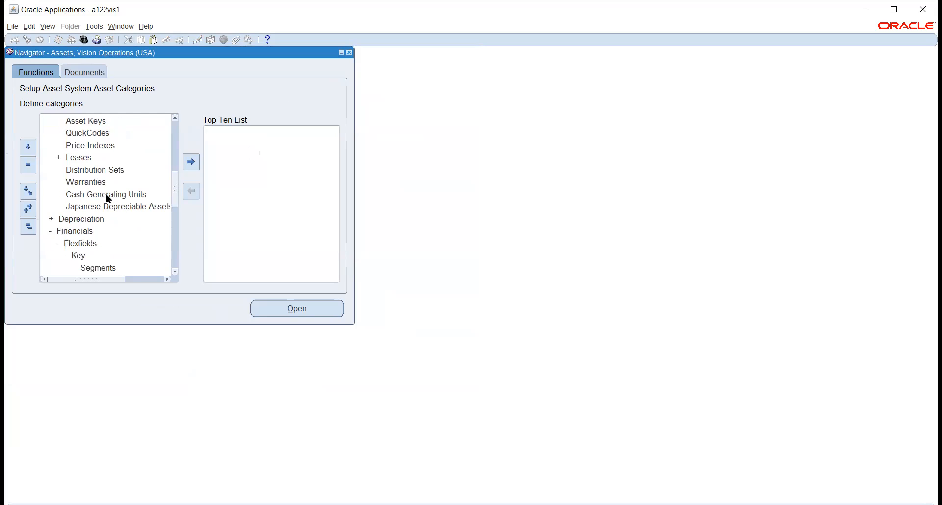
scroll(108, 194, "down", 2)
scroll(105, 197, "down", 2)
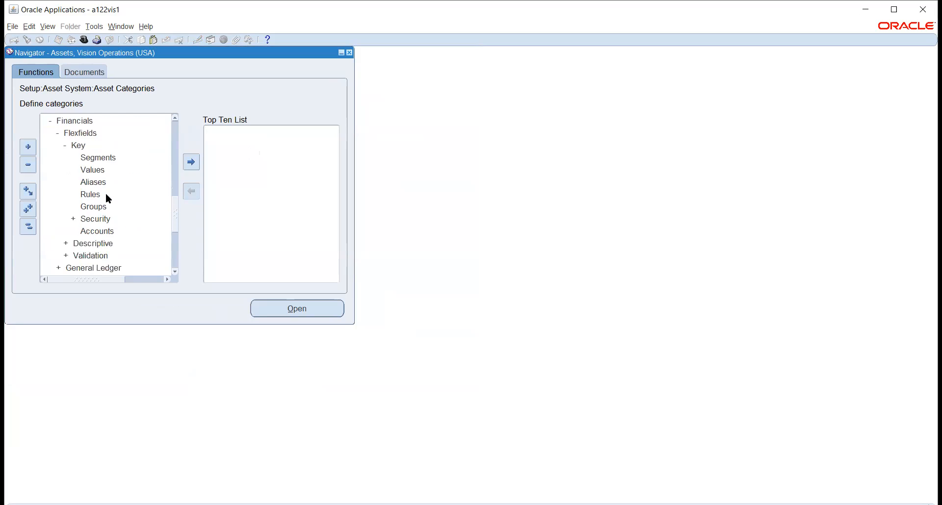
scroll(107, 196, "down", 1)
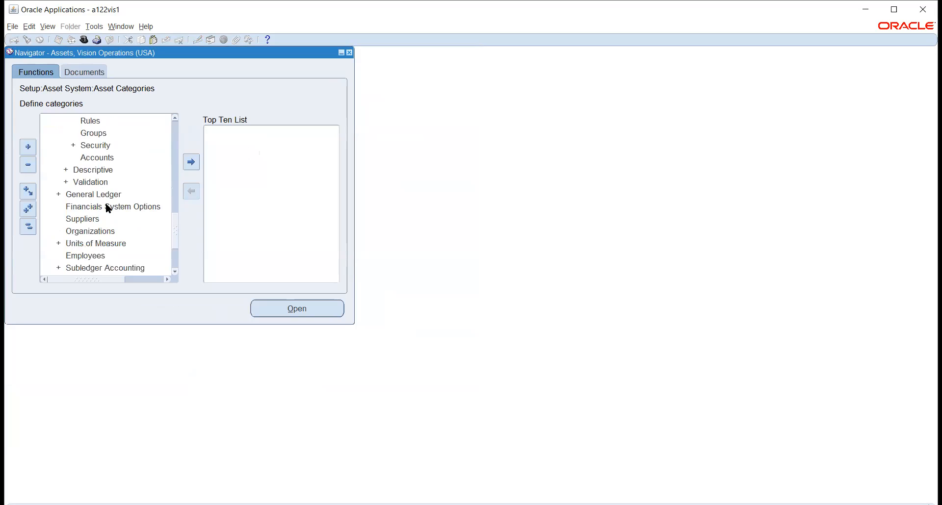
scroll(106, 201, "up", 3)
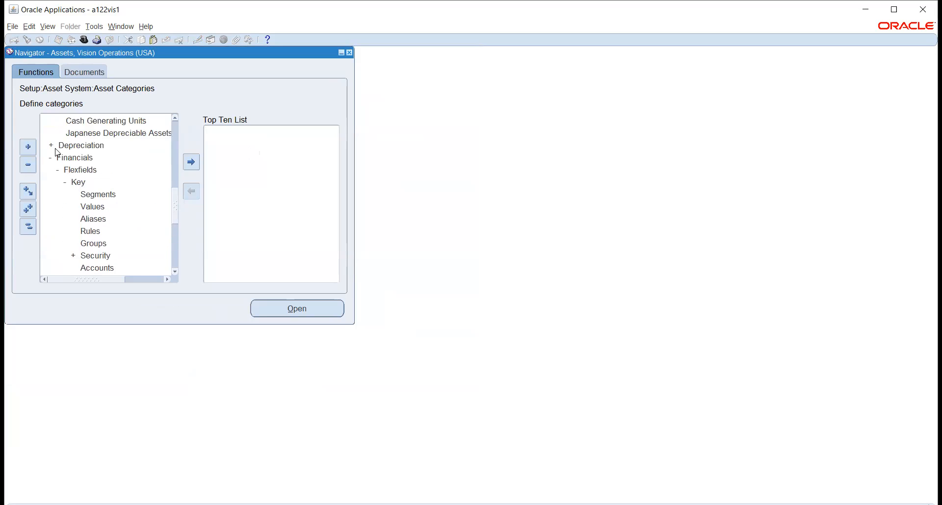
left_click(75, 146)
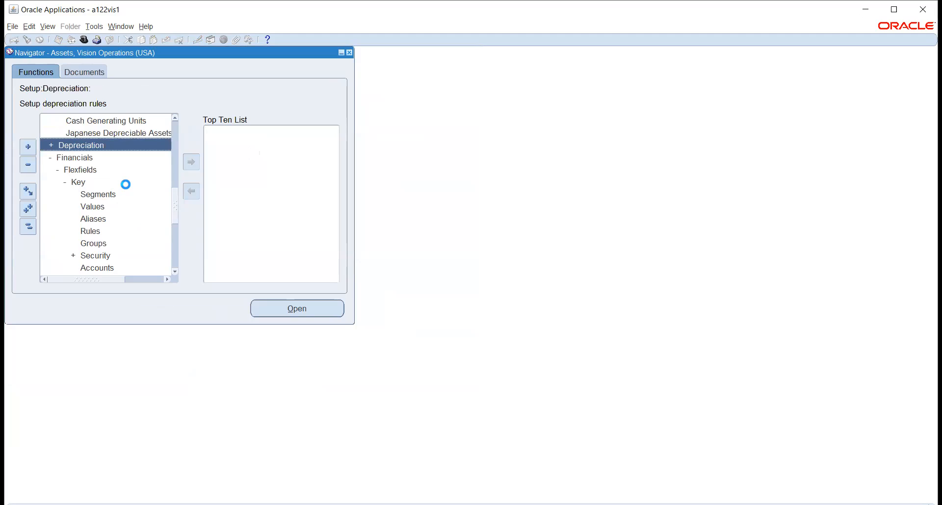
scroll(120, 192, "down", 2)
double_click(85, 194)
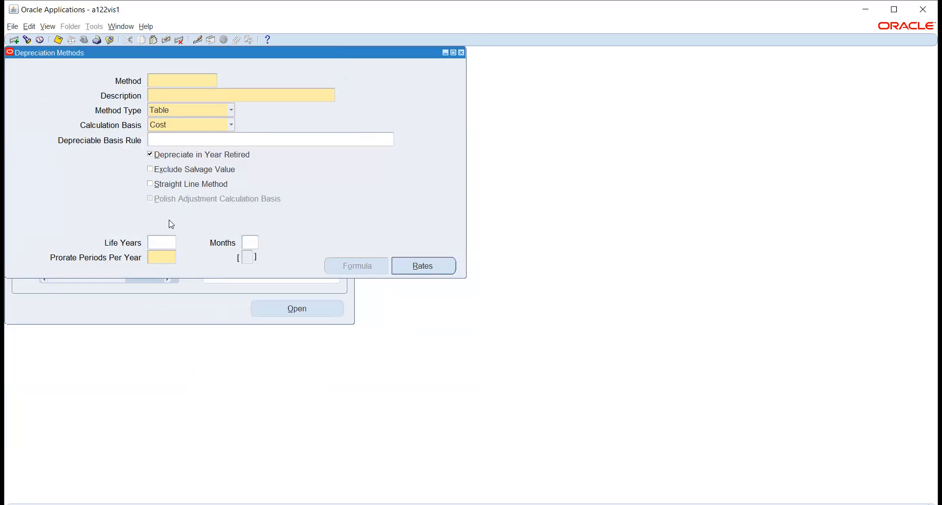
Set the method type of the new depreciation method to Flat.
left_click(165, 82)
left_click(215, 113)
left_click(217, 117)
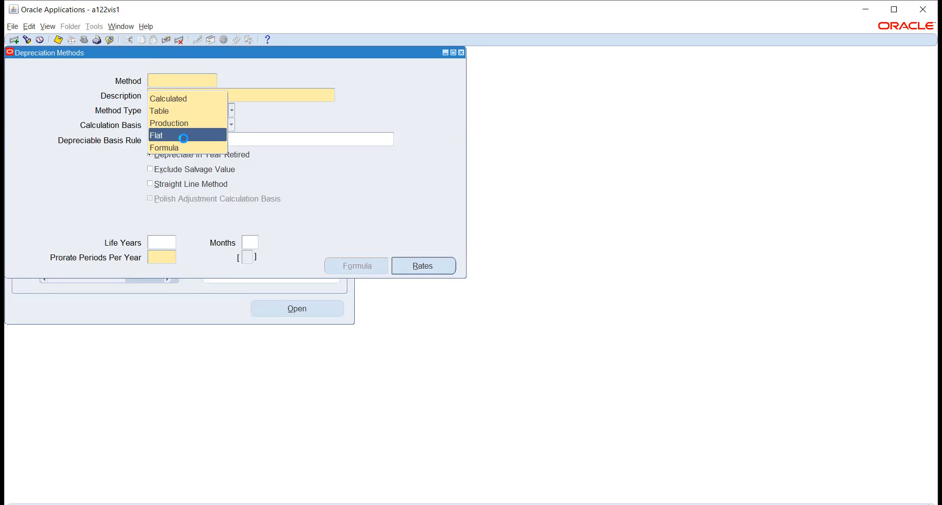
left_click(184, 140)
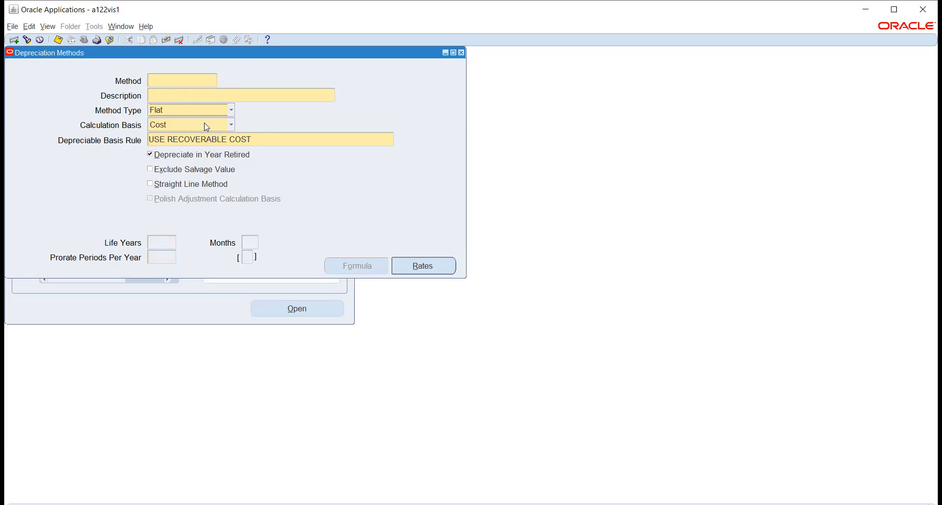
Review the available calculation basis and method type options for the depreciation method.
left_click(206, 126)
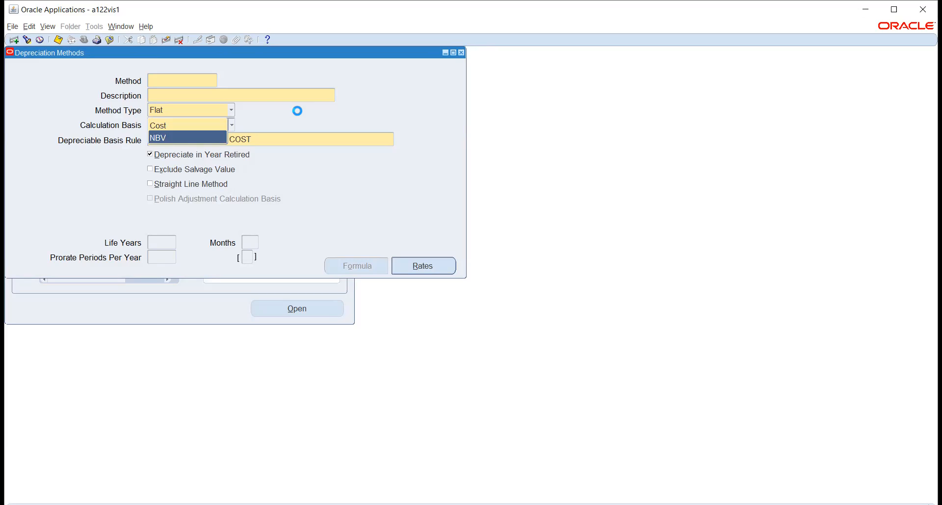
left_click(199, 110)
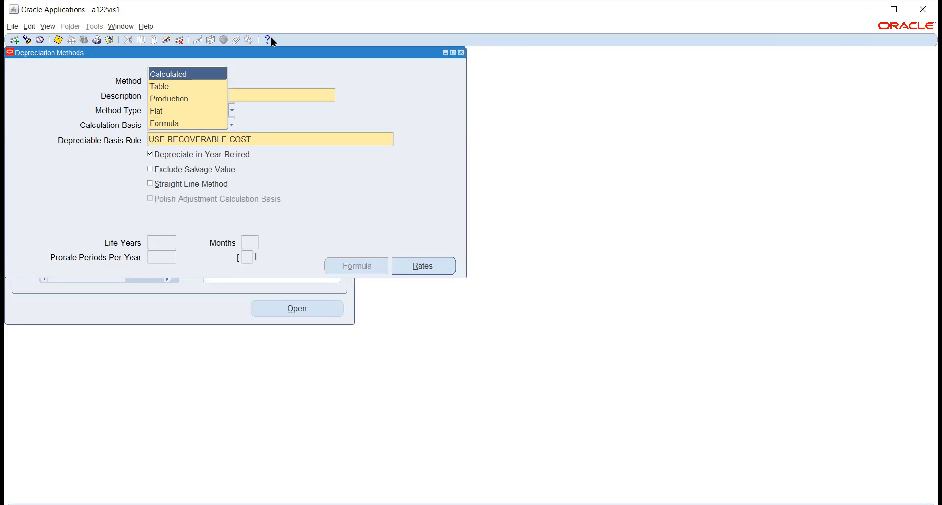
key("alt+Tab")
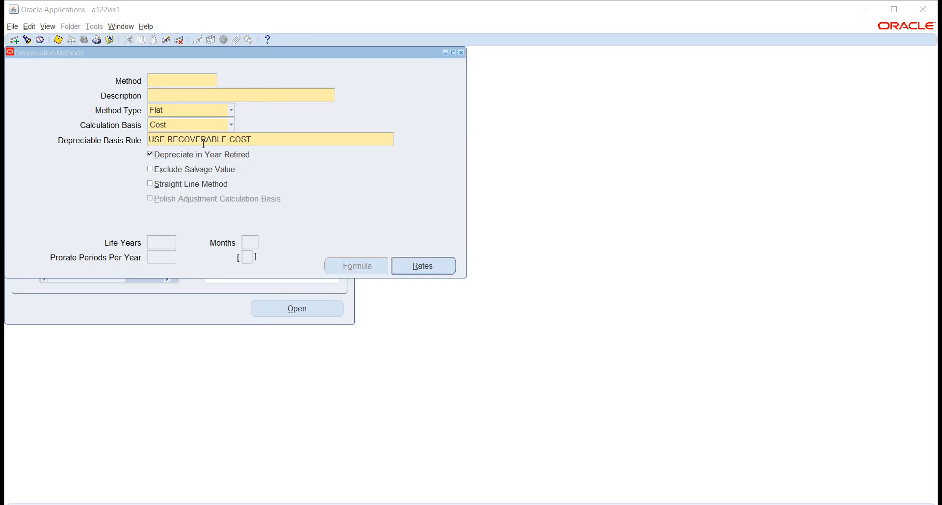
left_click(203, 113)
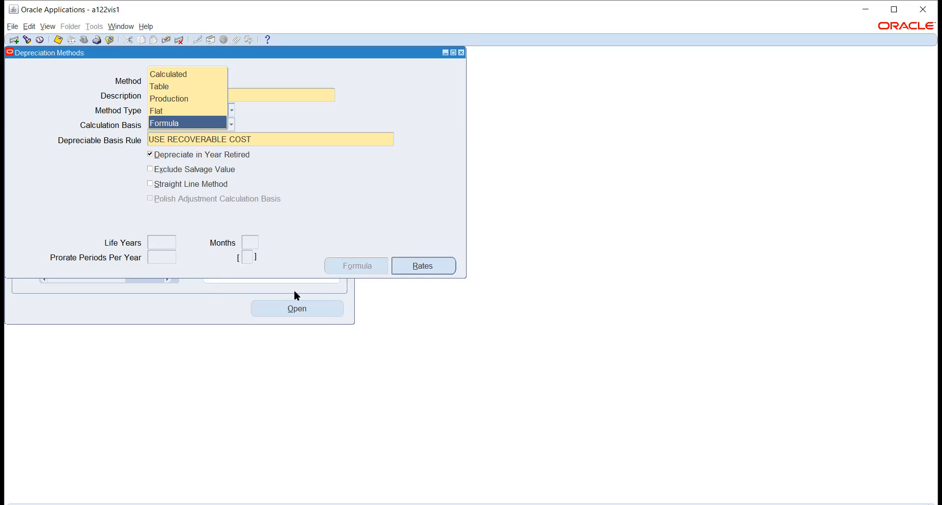
Review the calculation basis options available for the Flat method type.
left_click(279, 117)
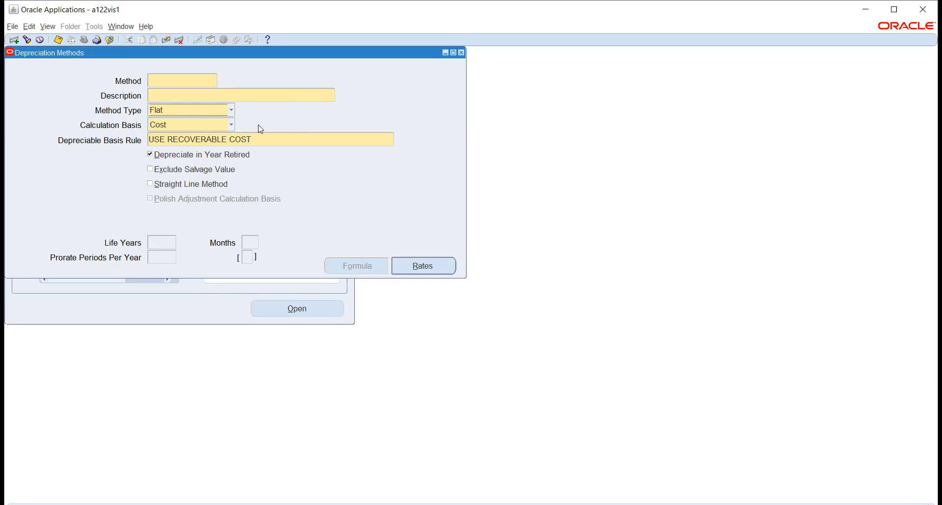
left_click(191, 128)
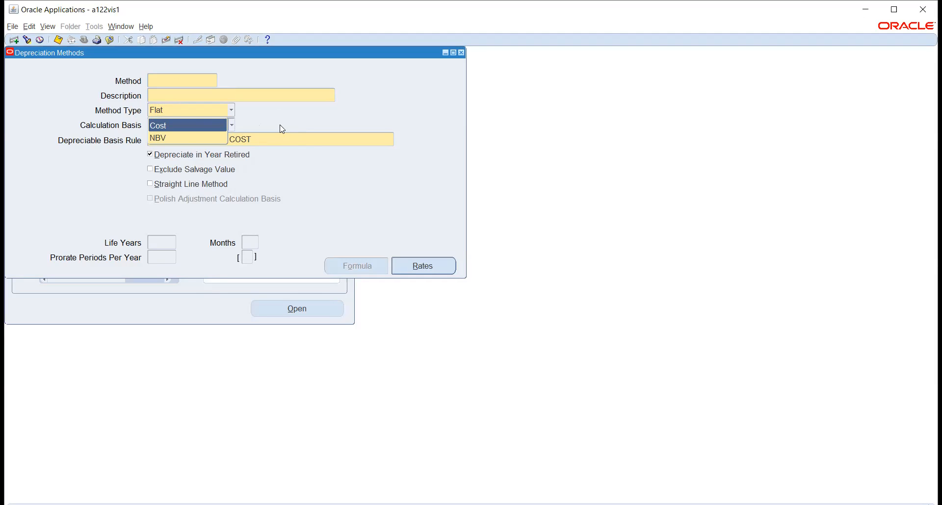
left_click(257, 120)
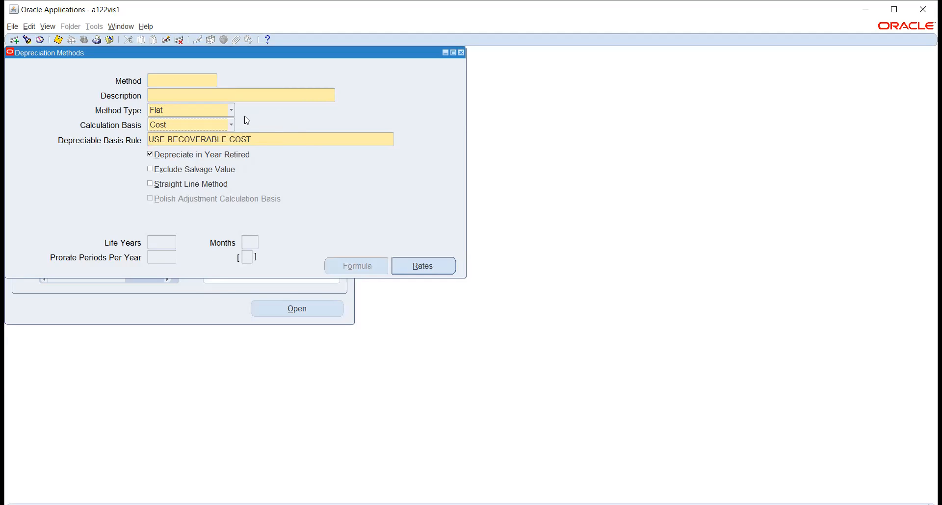
Try the Production and Calculated method types to compare which depreciation method fields each one makes available.
left_click(219, 111)
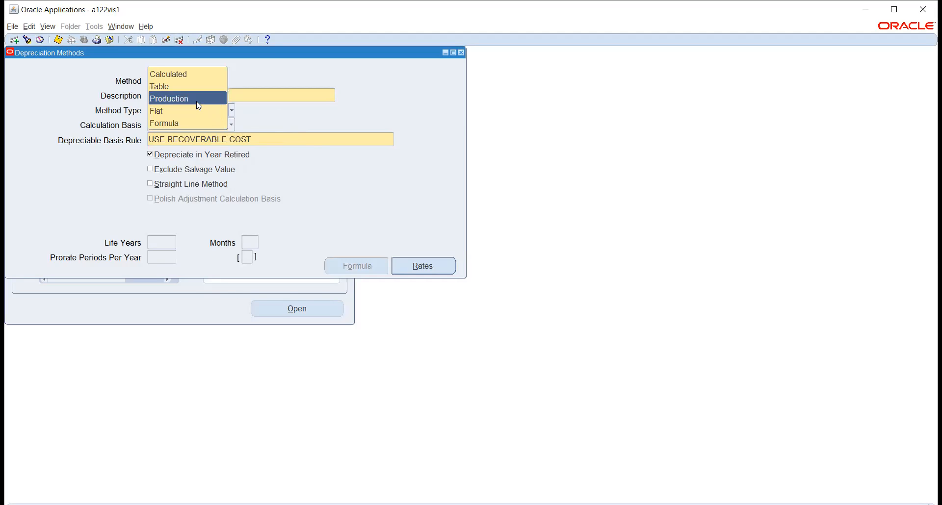
left_click(197, 103)
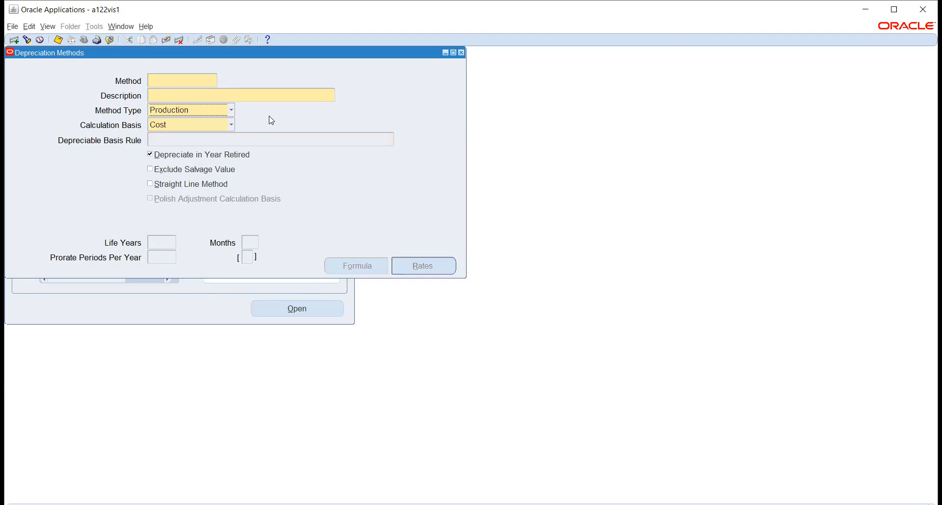
left_click(227, 126)
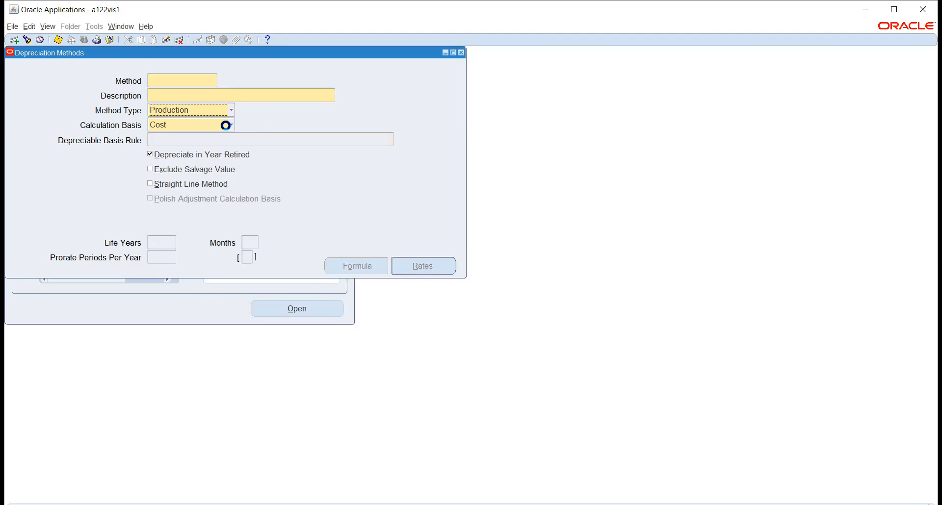
left_click(267, 119)
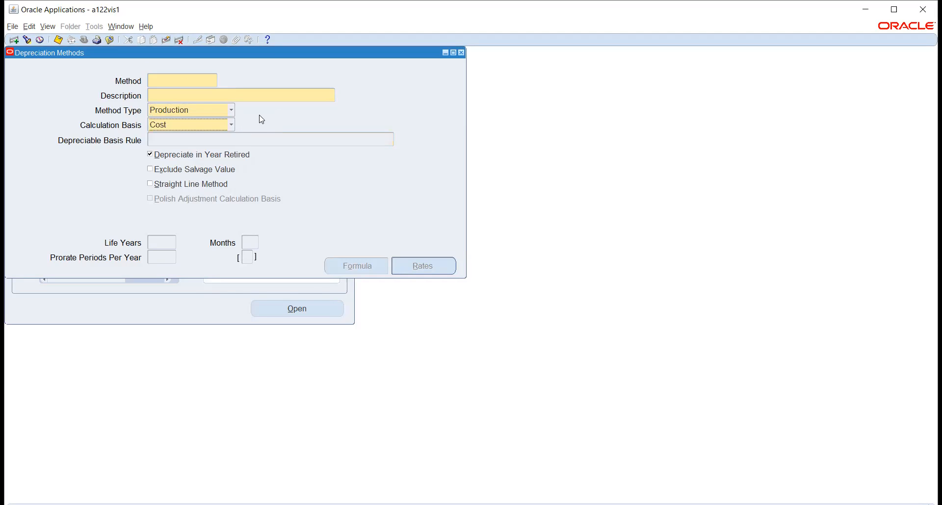
left_click(173, 109)
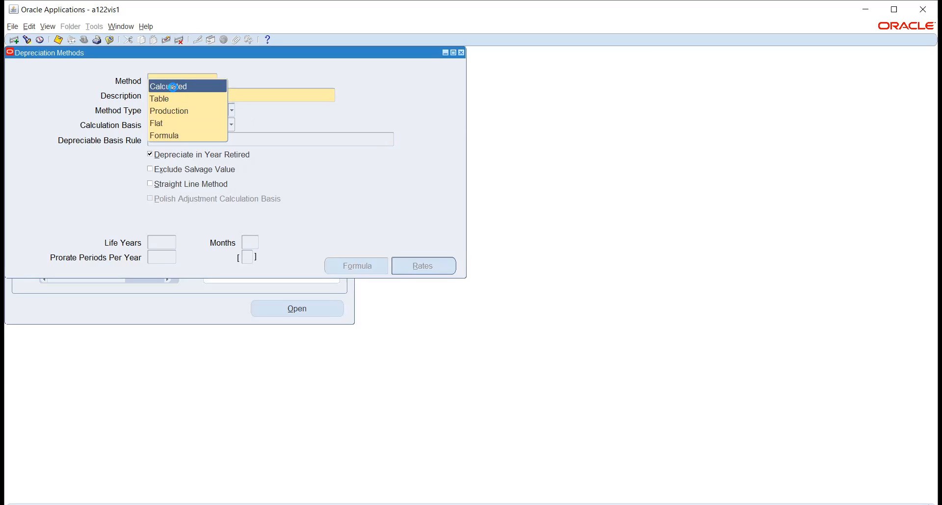
left_click(172, 87)
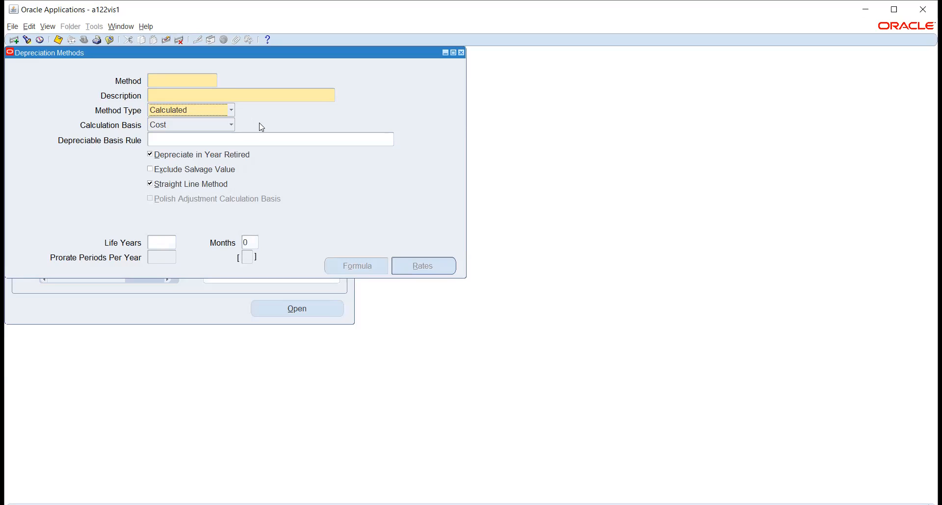
Set the method type to Formula and try to open the formula definition before naming the method.
left_click(216, 112)
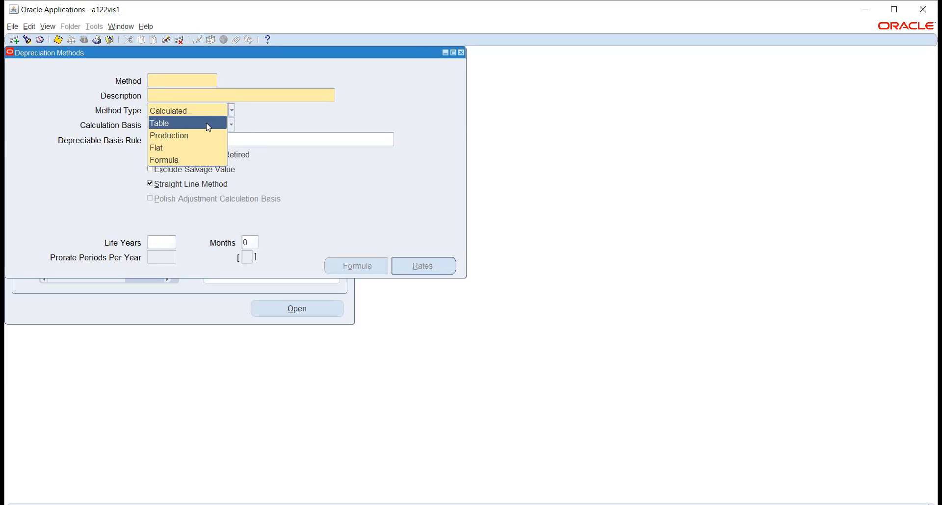
left_click(200, 159)
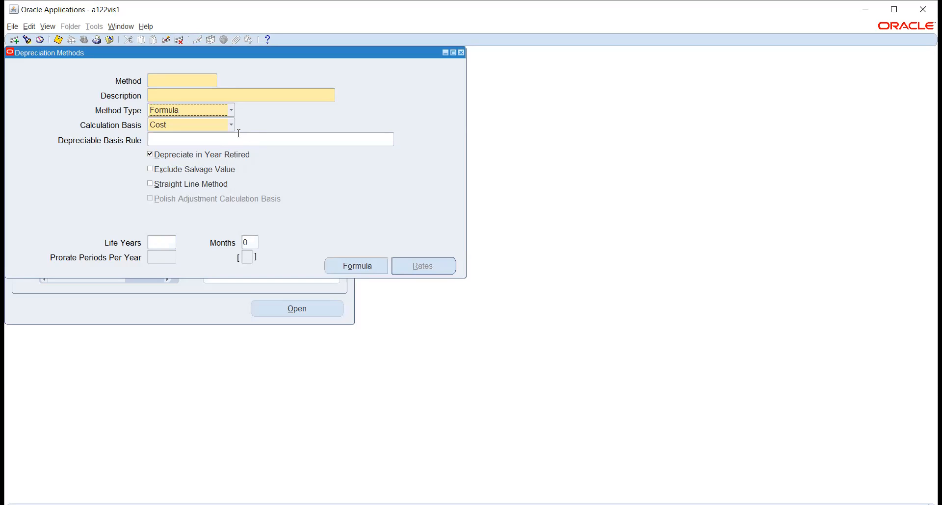
left_click(346, 267)
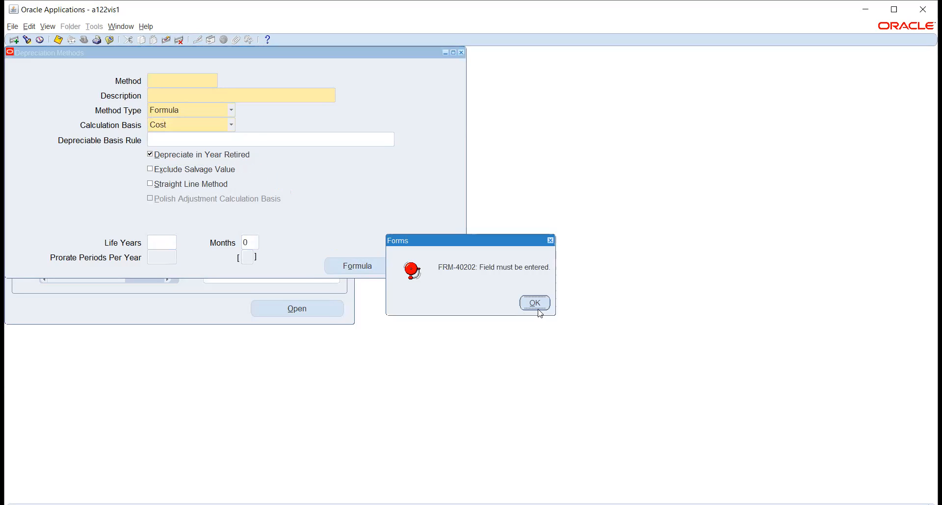
left_click(535, 302)
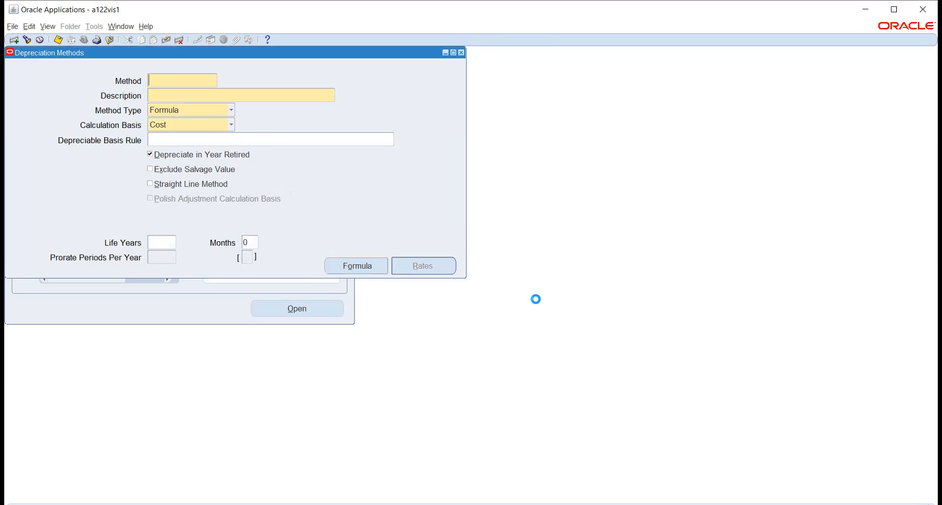
Enter the method name YU with description 2387, and view the Depreciation Formula window for it.
type("YU")
left_click(207, 93)
type("2387")
key("Tab")
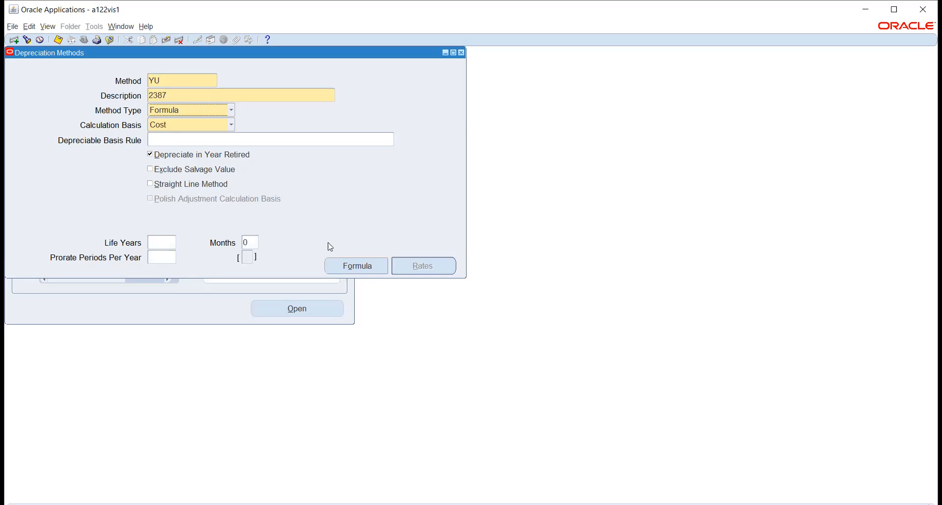
left_click(362, 267)
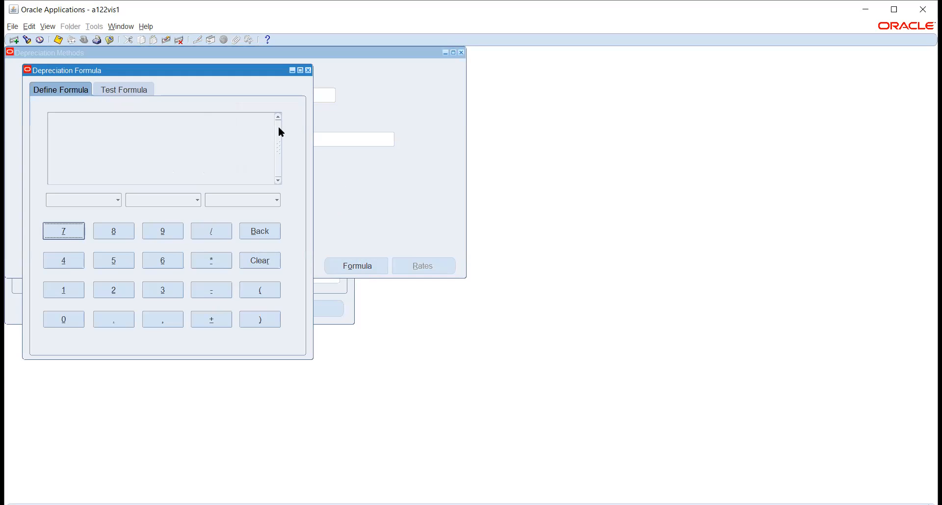
left_click(308, 70)
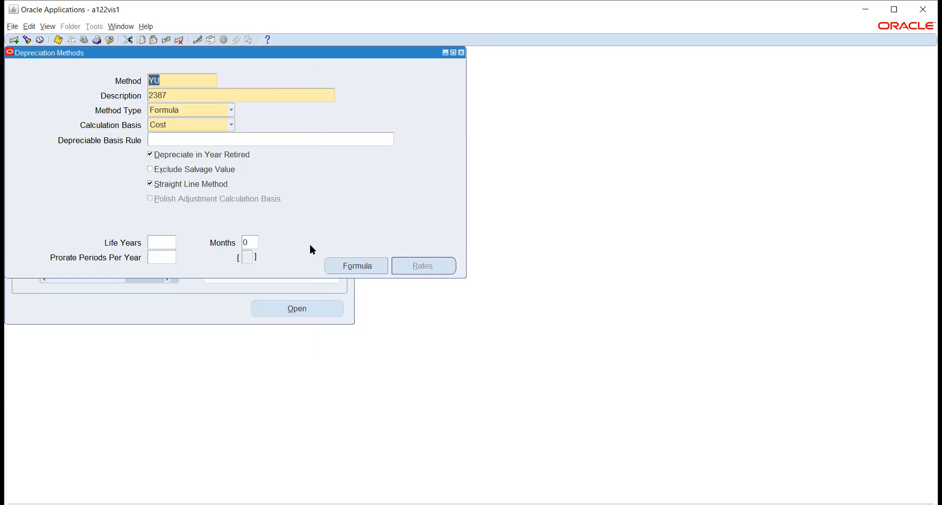
View the Depreciation Rates window for method YU with the Flat method type, and leave the Depreciation Methods form.
left_click(198, 117)
left_click(183, 102)
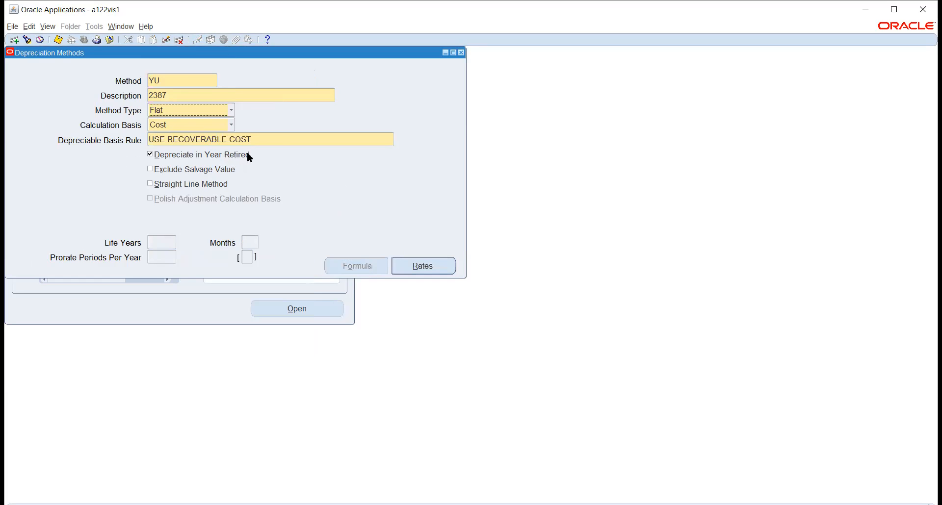
left_click(282, 138)
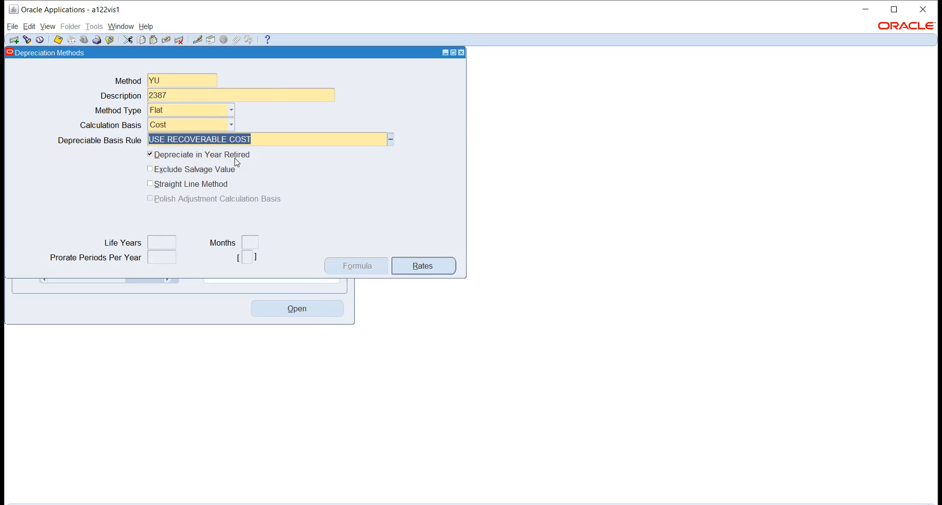
left_click(424, 266)
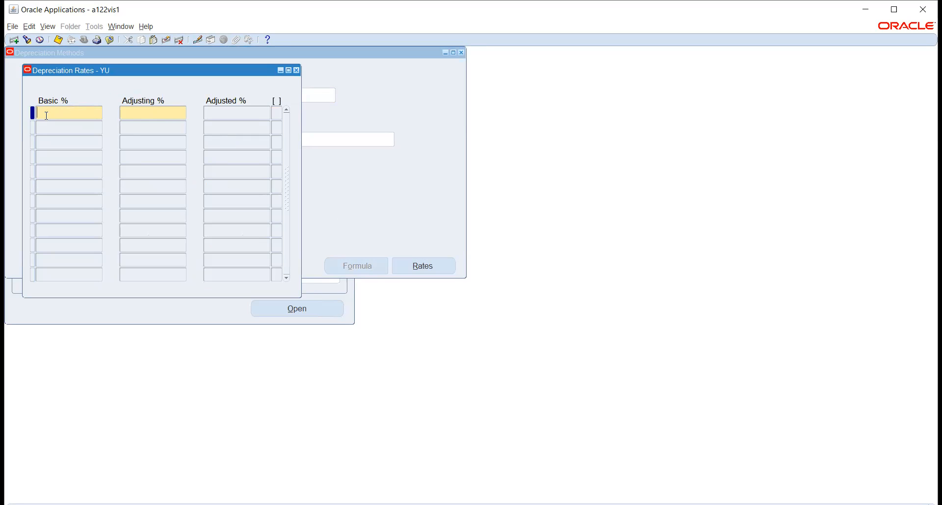
left_click(297, 71)
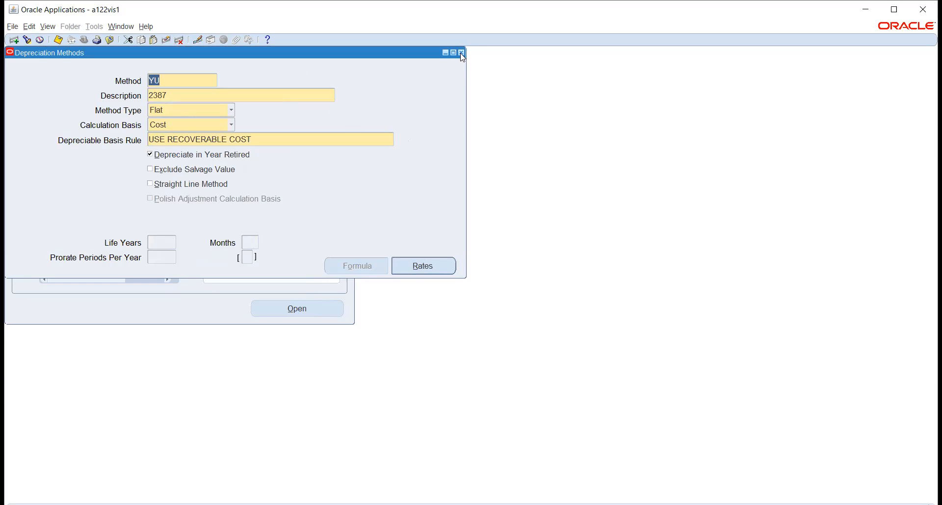
left_click(500, 305)
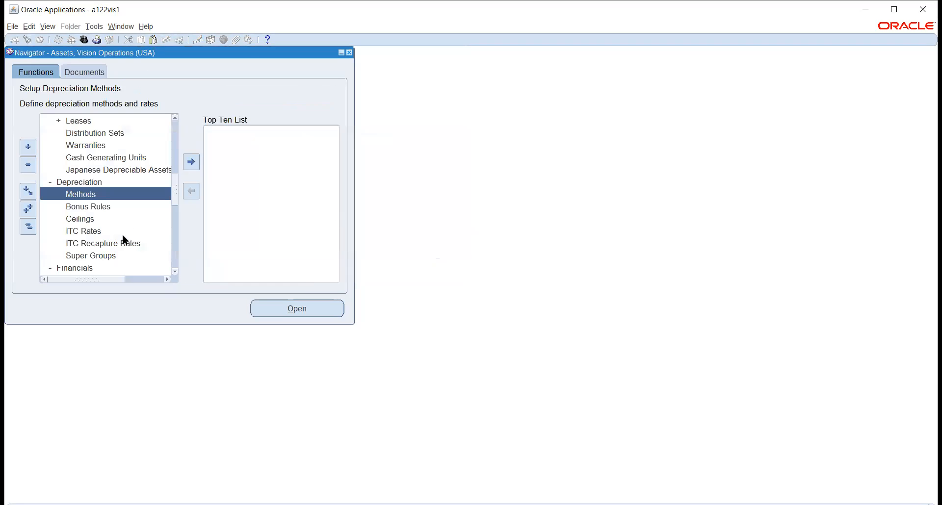
Open the Security Profile form from the Security group of the Assets setup.
scroll(92, 221, "up", 1)
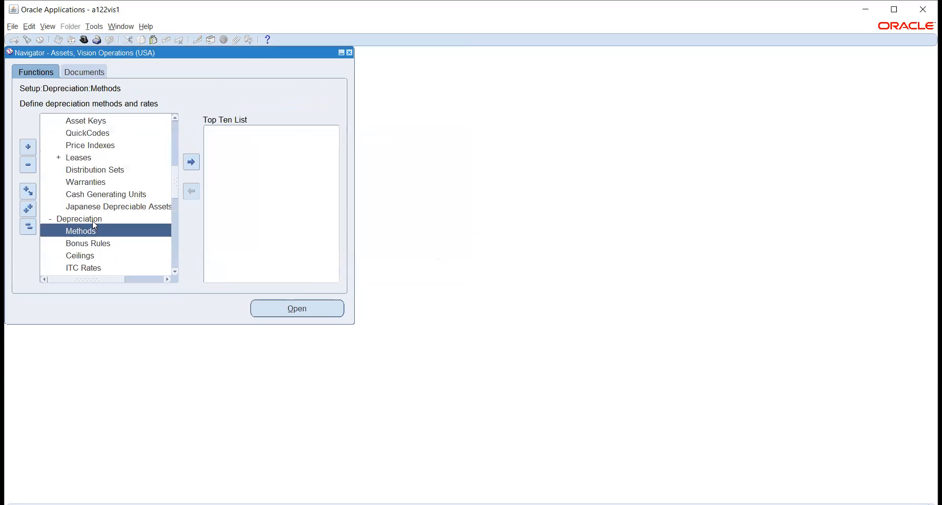
scroll(92, 221, "down", 1)
scroll(93, 223, "down", 7)
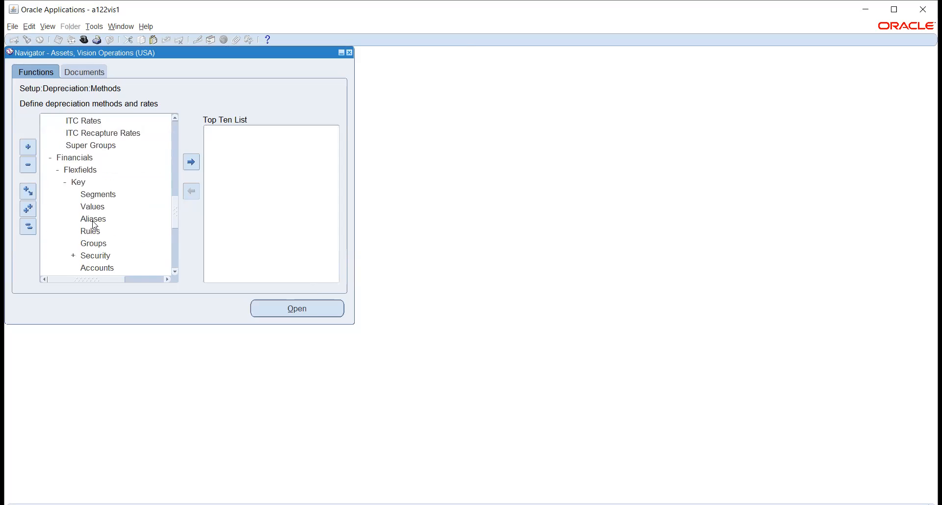
scroll(95, 224, "down", 2)
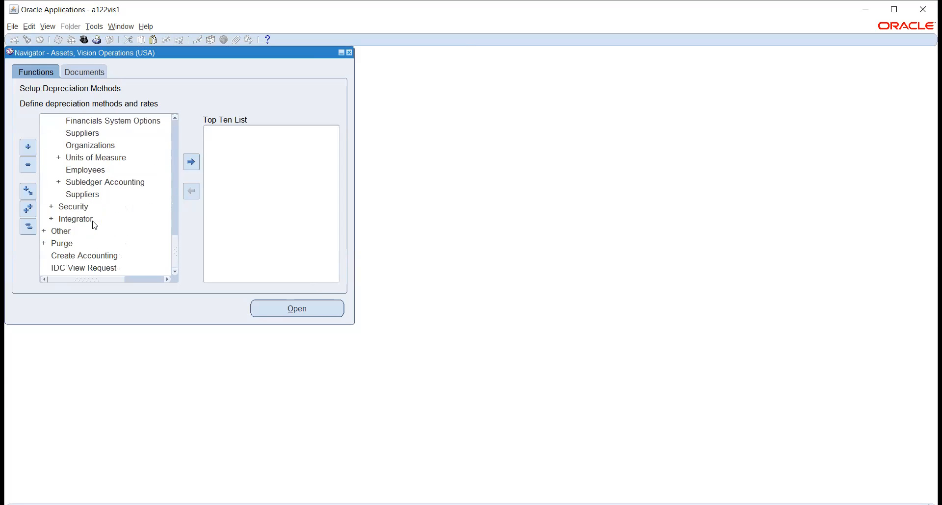
left_click(76, 207)
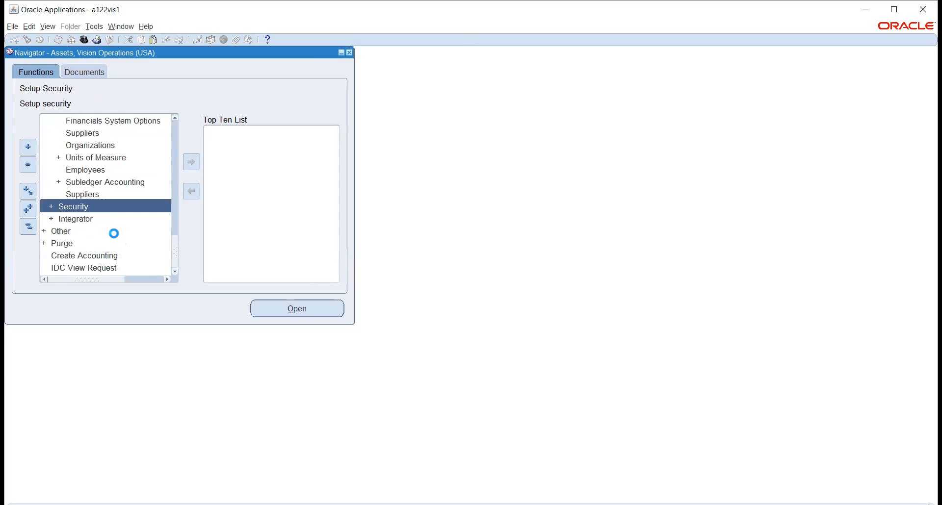
scroll(94, 206, "down", 2)
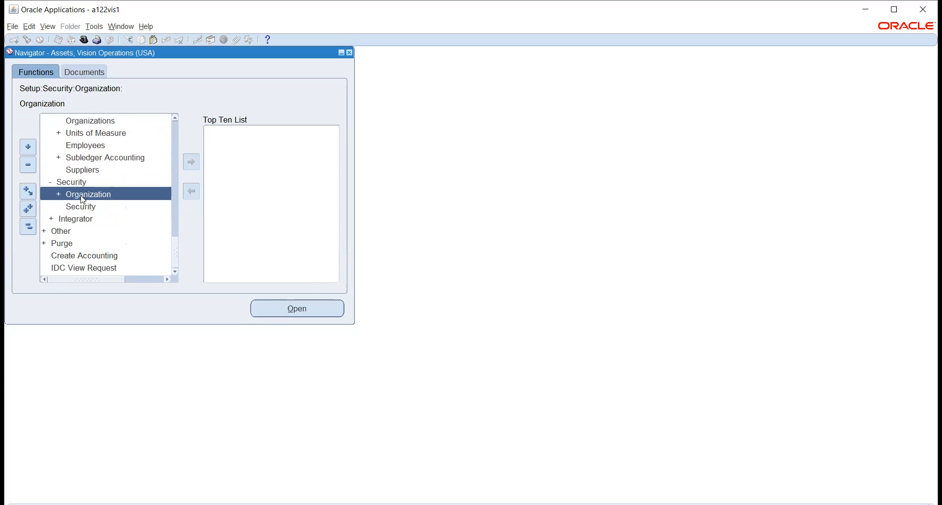
double_click(81, 197)
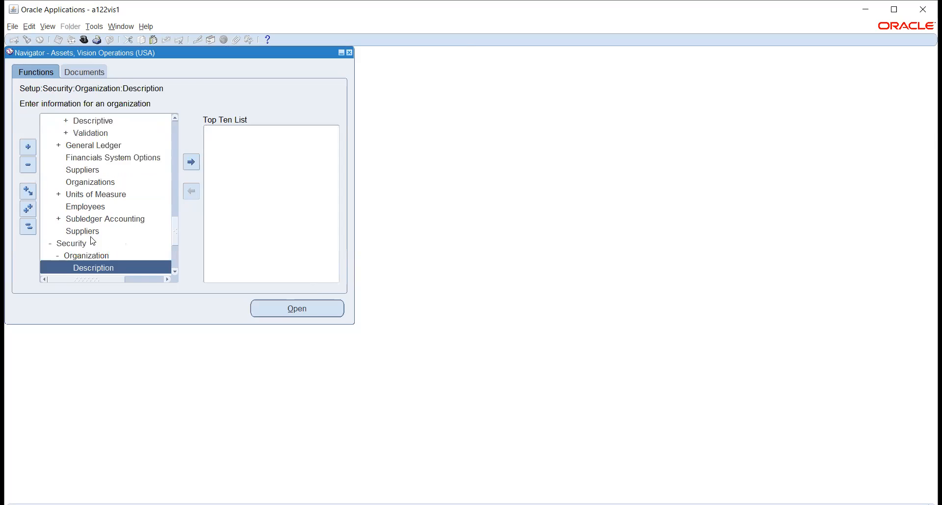
scroll(100, 225, "down", 2)
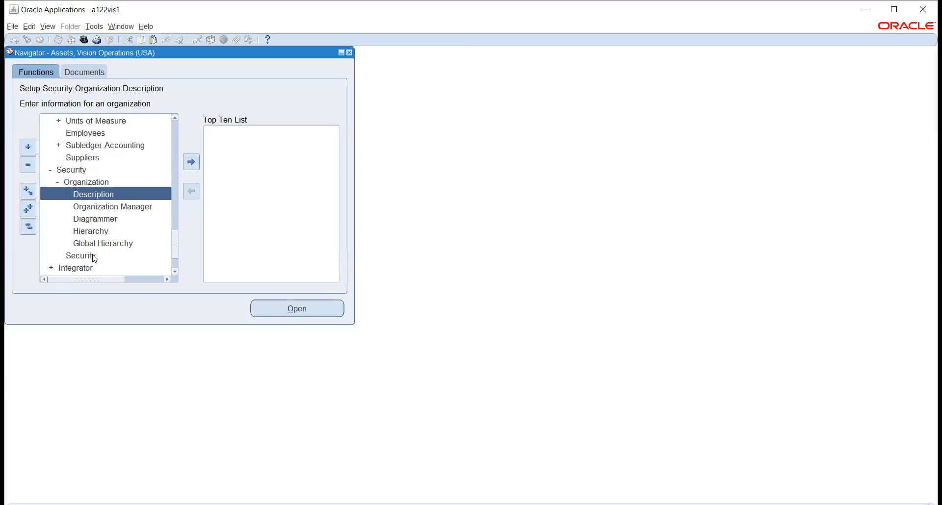
left_click(89, 256)
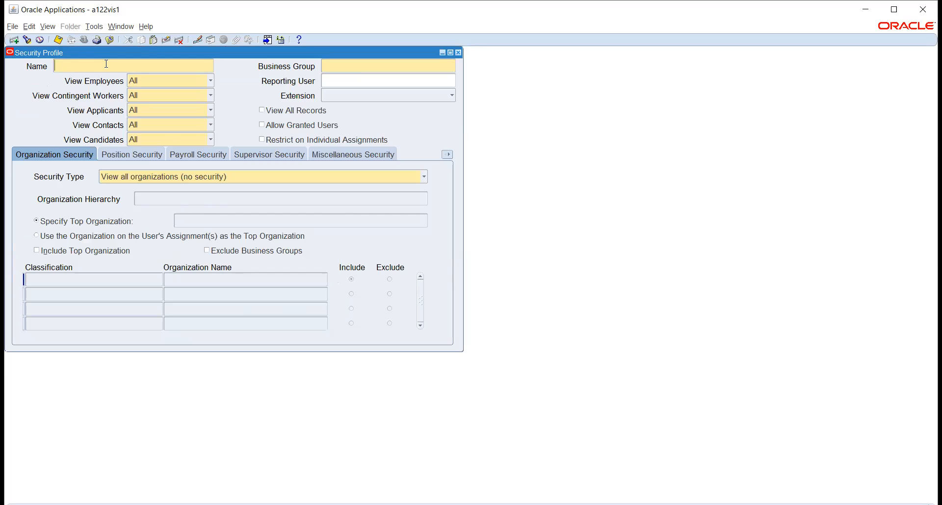
Name the new security profile rt and assign it to the TATA Business Group.
type("rt")
key("Tab")
type("TATA")
key("Tab")
left_click(456, 240)
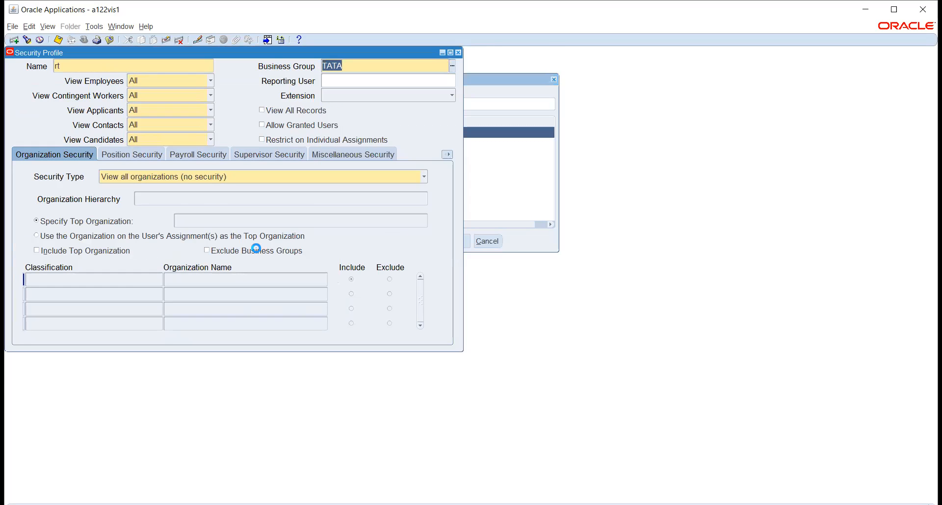
left_click(105, 278)
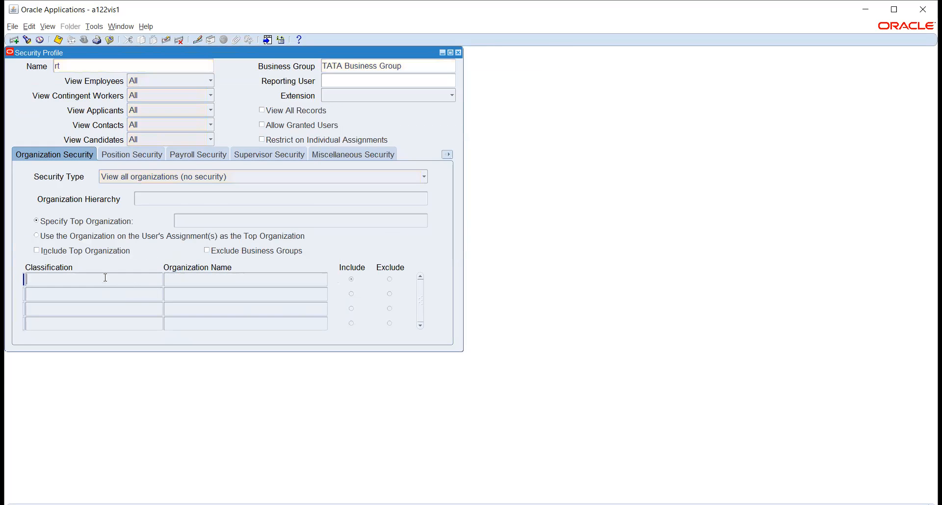
Set the profile's security type to "Secure organizations by organization hierarchy and/or organization list".
left_click(219, 176)
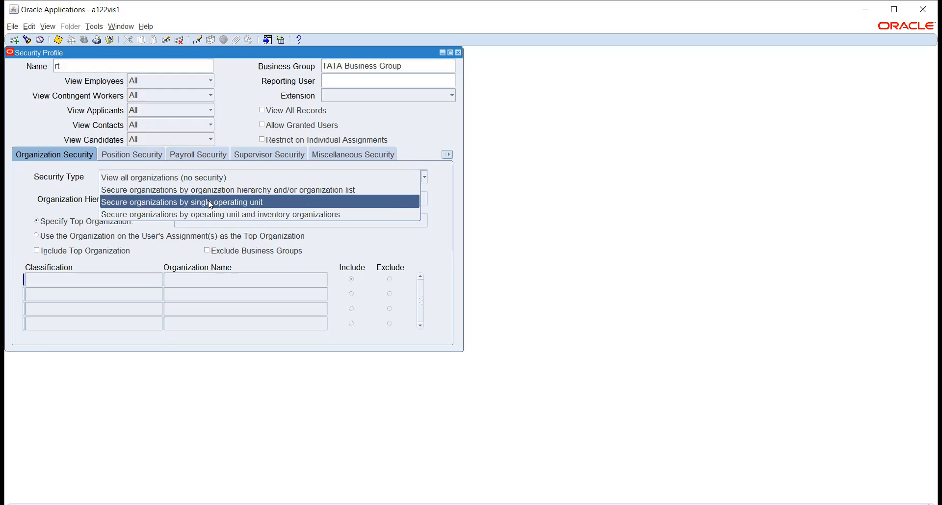
left_click(202, 214)
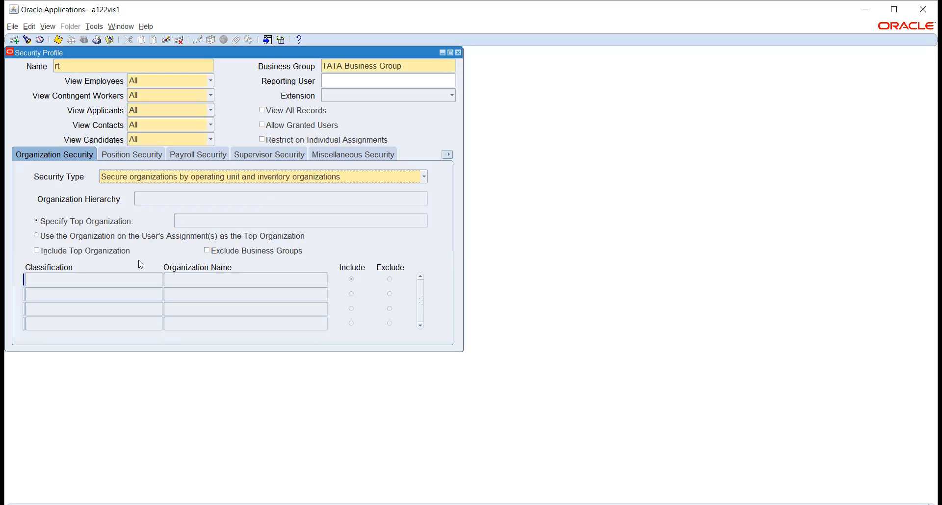
left_click(193, 181)
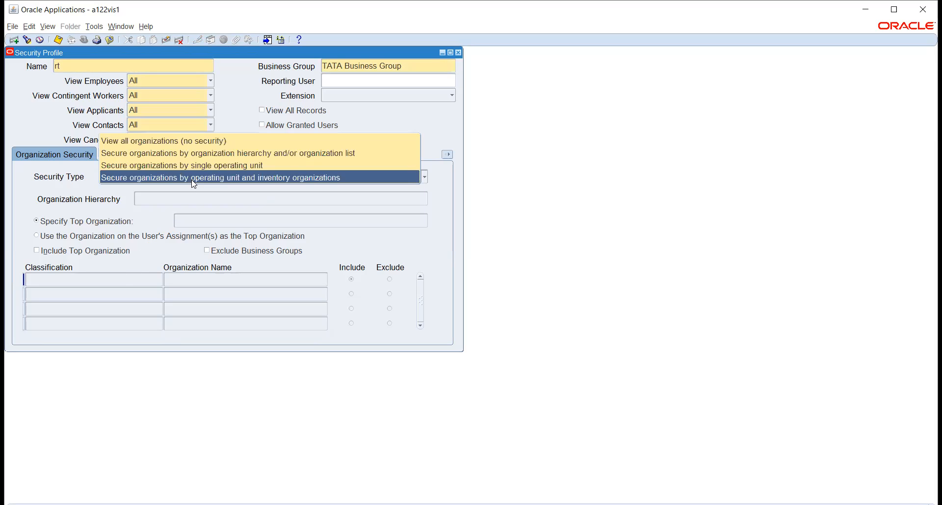
left_click(196, 155)
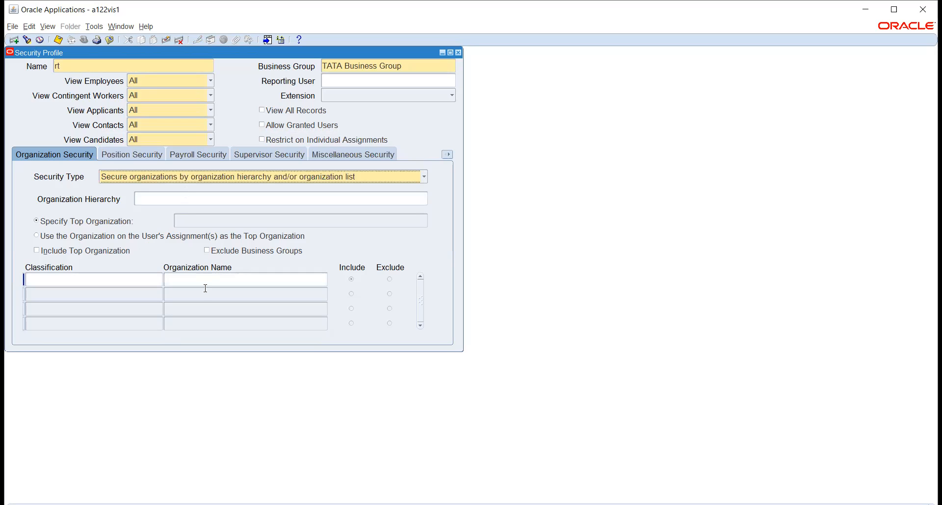
Set the profile's first organization entry to the Asset Organization classification and browse the other available classifications.
left_click(150, 279)
left_click(159, 280)
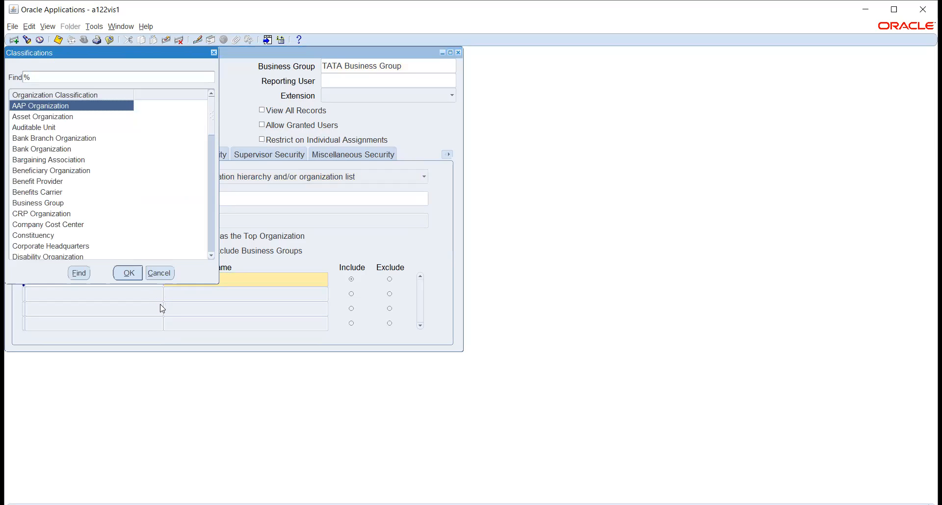
left_click(47, 117)
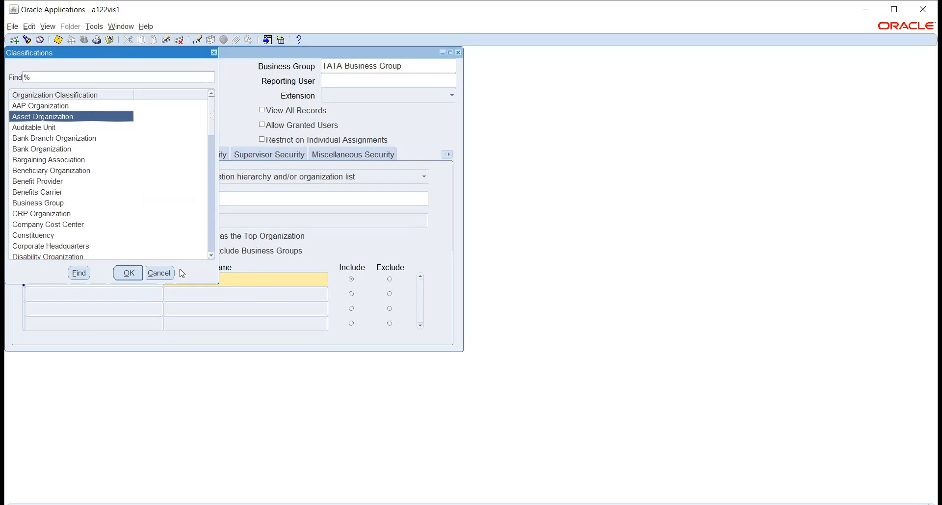
left_click(130, 273)
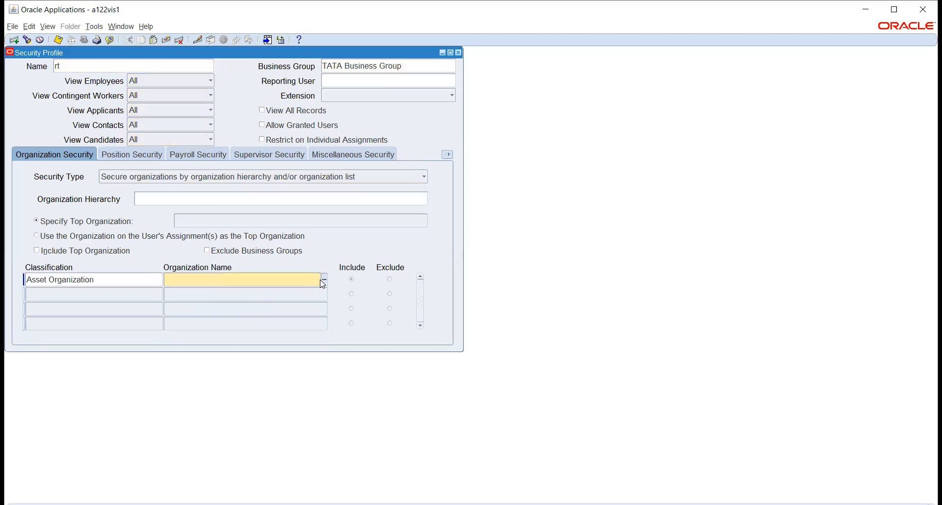
left_click(140, 280)
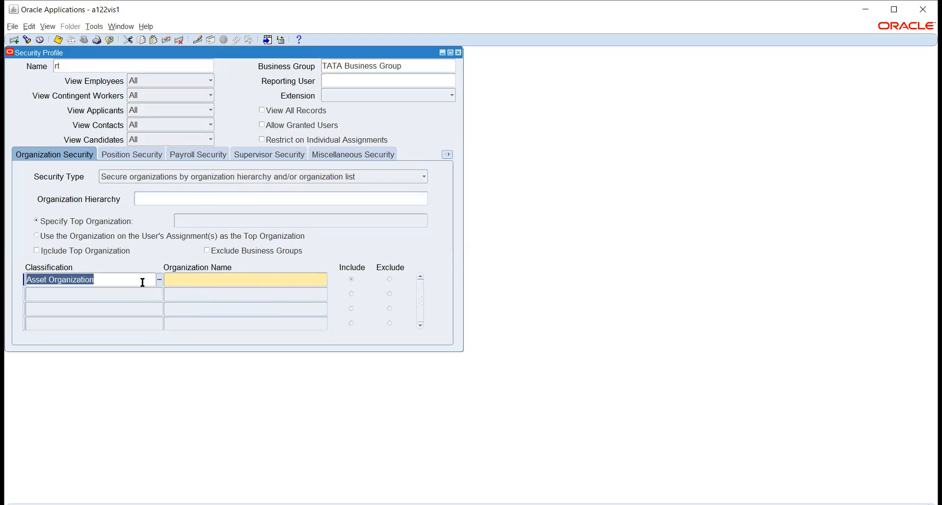
type("Asse")
key("Tab")
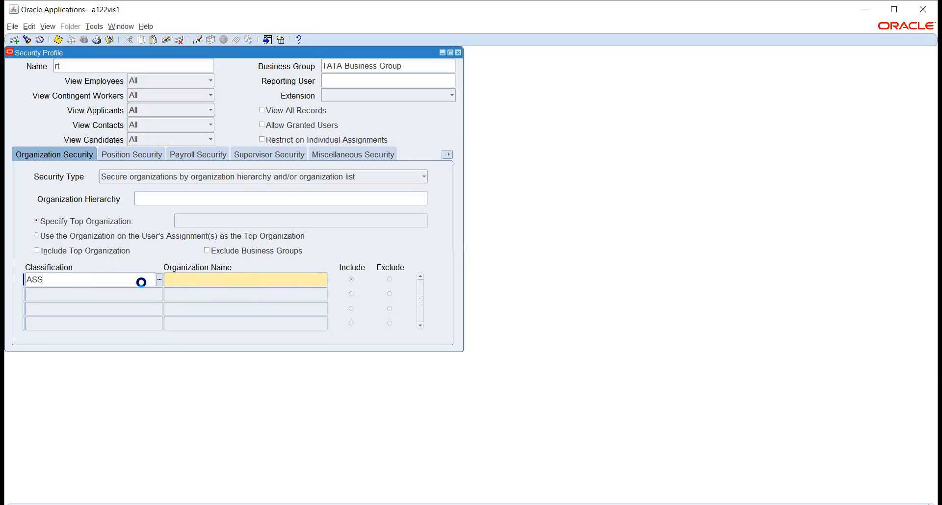
left_click(146, 280)
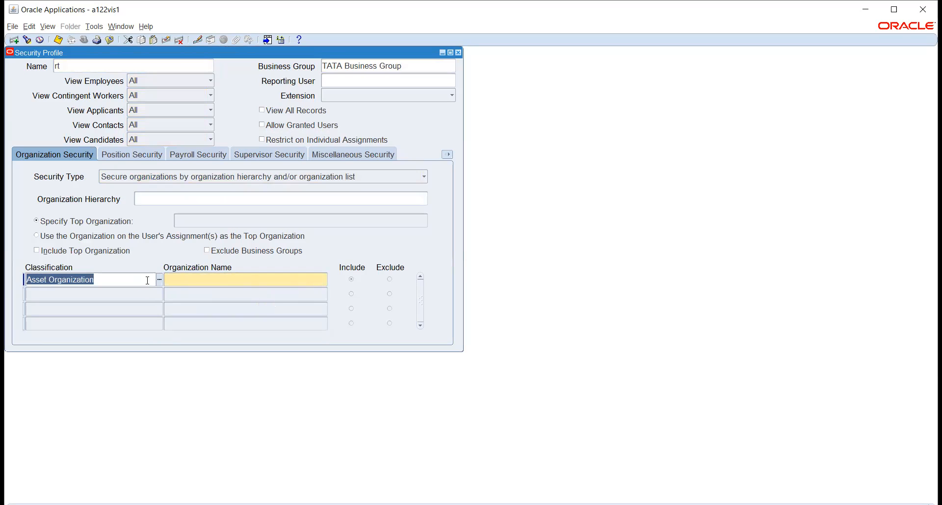
left_click(159, 279)
scroll(82, 187, "down", 5)
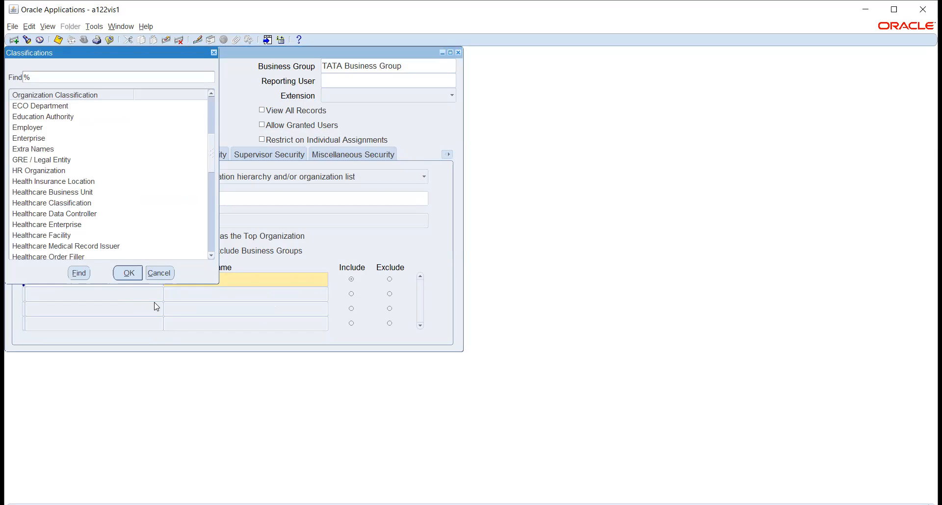
left_click(167, 273)
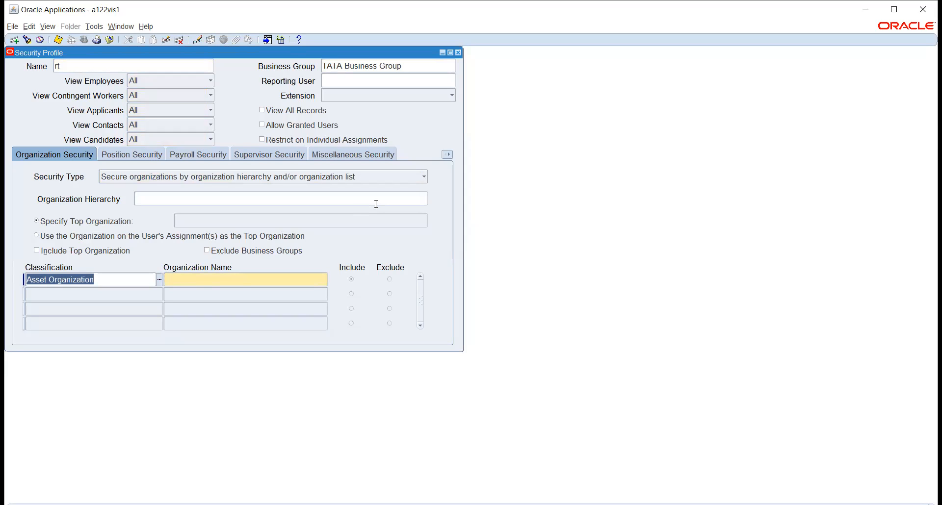
Clear the organization entry from the list and close the Security Profile form.
left_click(166, 40)
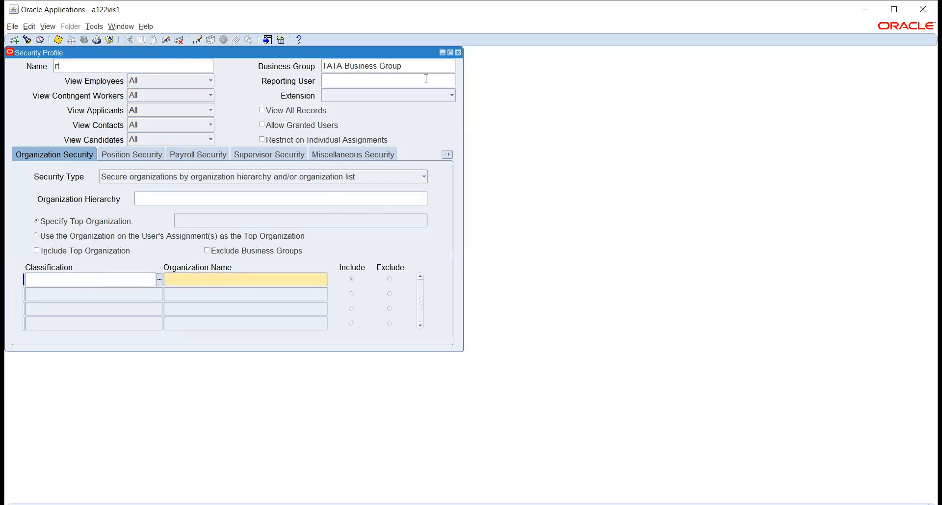
left_click(458, 53)
left_click(500, 302)
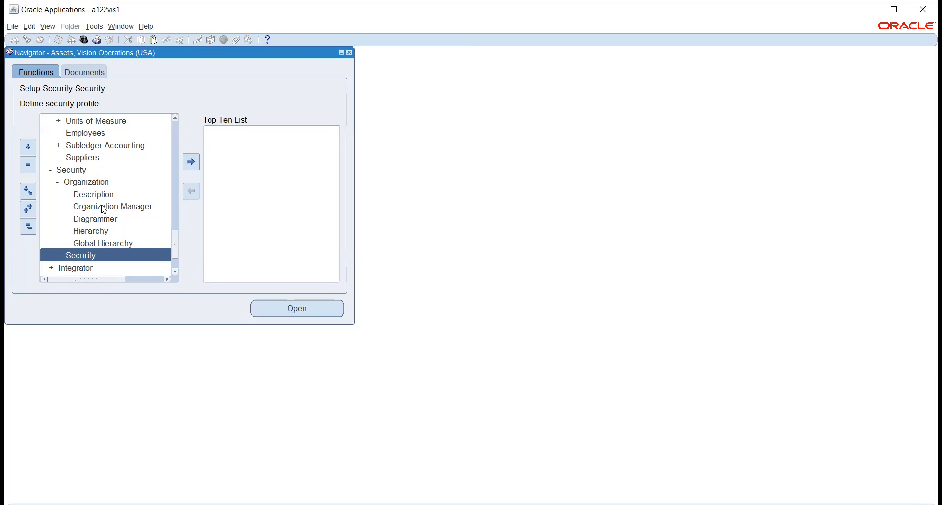
Collapse the navigator tree, open the Asset Workbench from the Assets group and start a detailed asset addition.
scroll(103, 210, "down", 4)
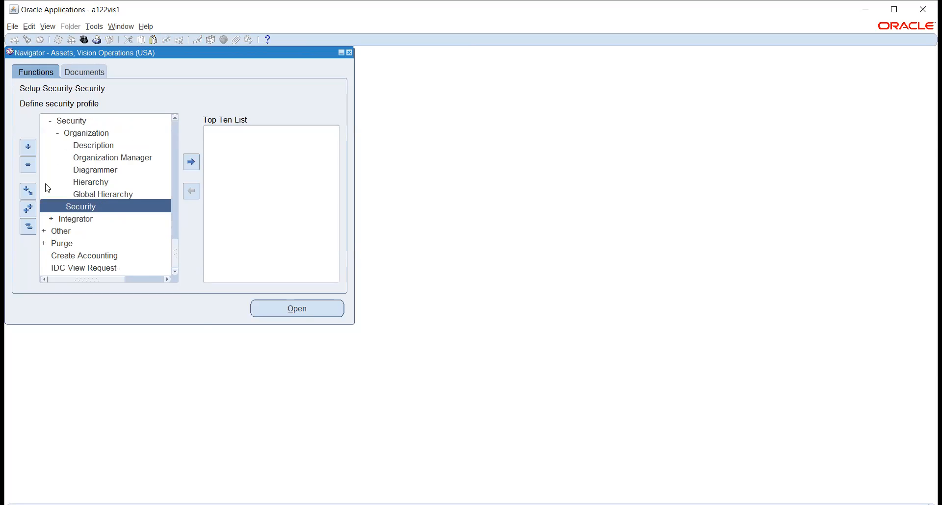
scroll(101, 191, "up", 10)
scroll(103, 191, "up", 7)
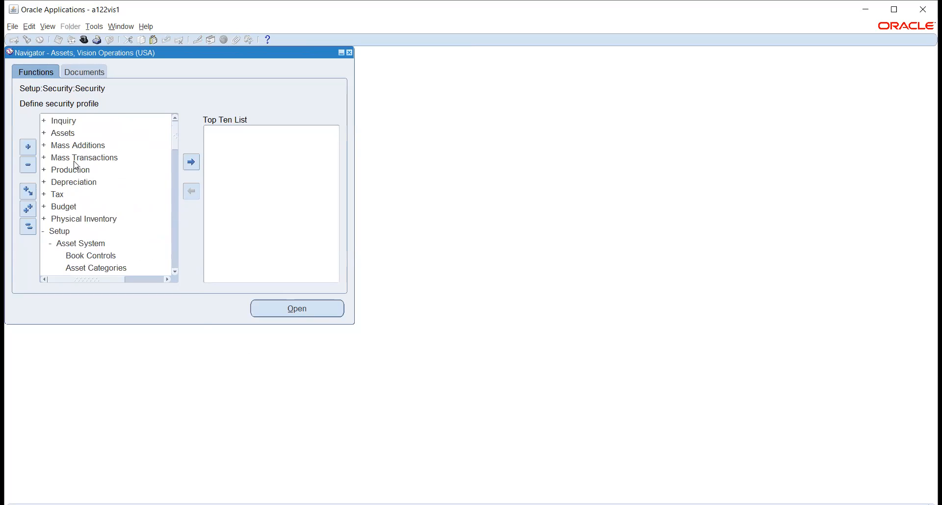
left_click(28, 226)
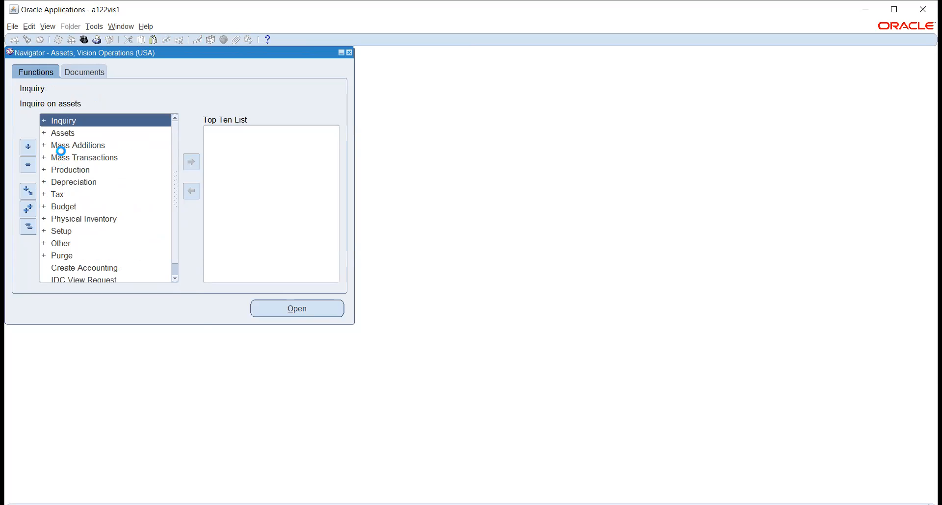
left_click(64, 134)
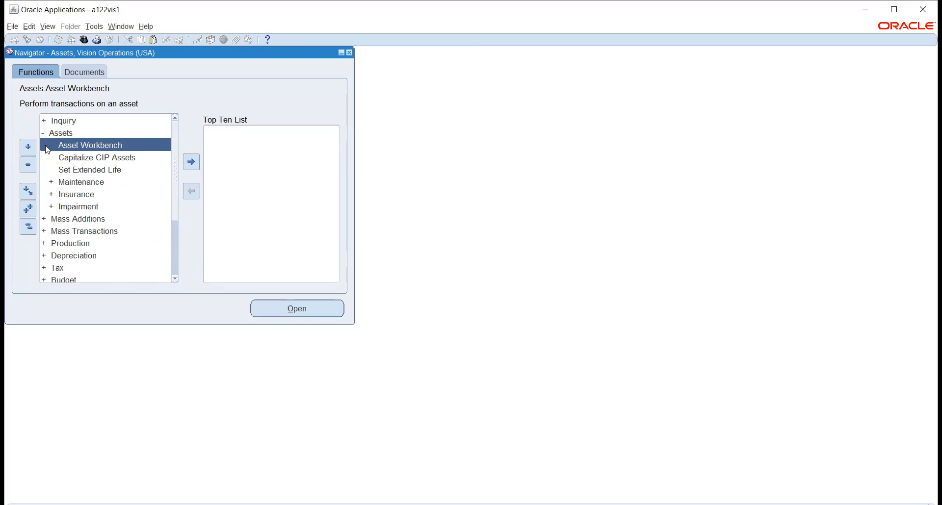
double_click(47, 147)
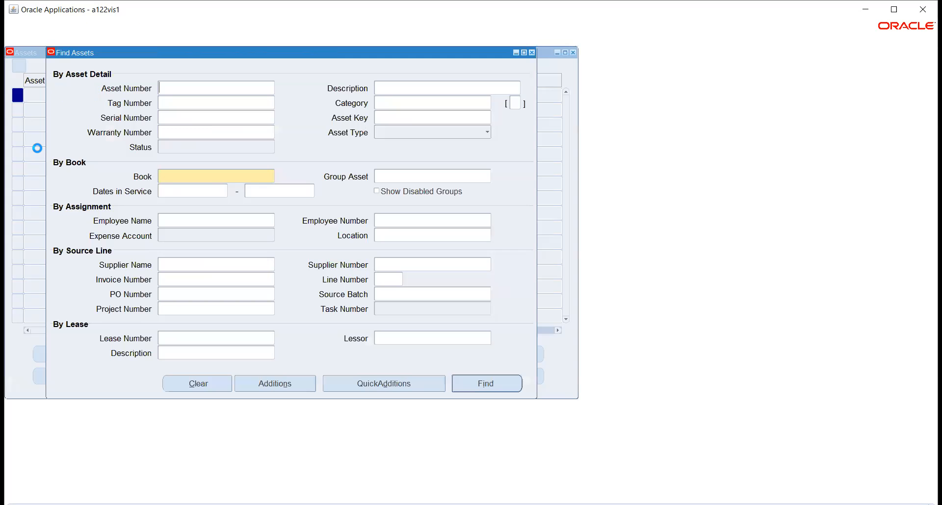
left_click(278, 390)
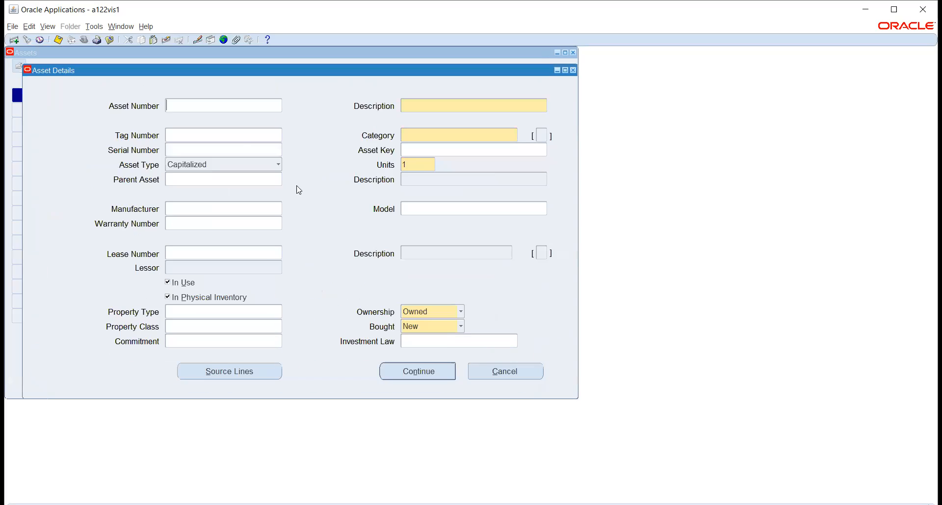
type("12")
key("Tab")
double_click(202, 107)
key("BackSpace")
Leave the asset number empty and describe the new asset as LAPTOP.
key("Tab")
type("IAPT")
key("BackSpace")
key("BackSpace")
key("BackSpace")
key("BackSpace")
type("LAPTOP")
Assign the asset to the category with major segment TATA_MAJOR and minor segment TATA_MINOR.
key("Tab")
type("TATA")
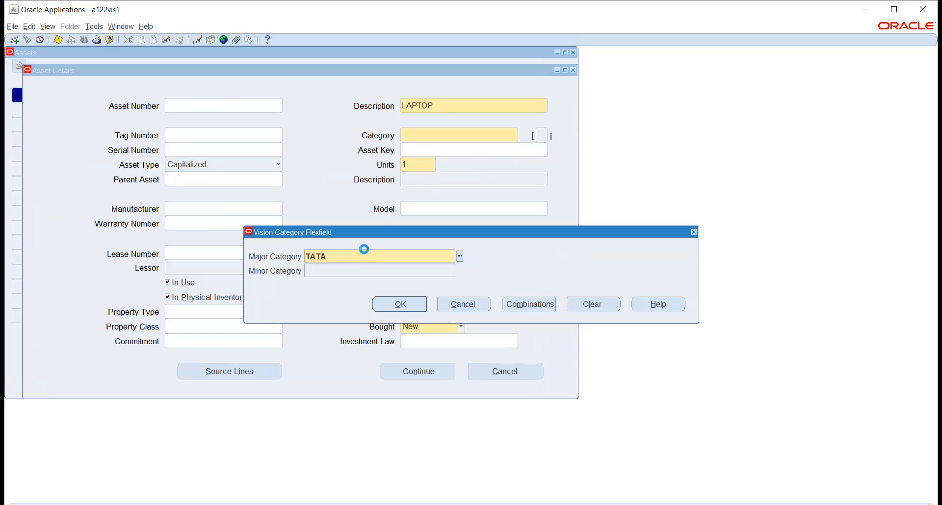
key("Tab")
type("TATA")
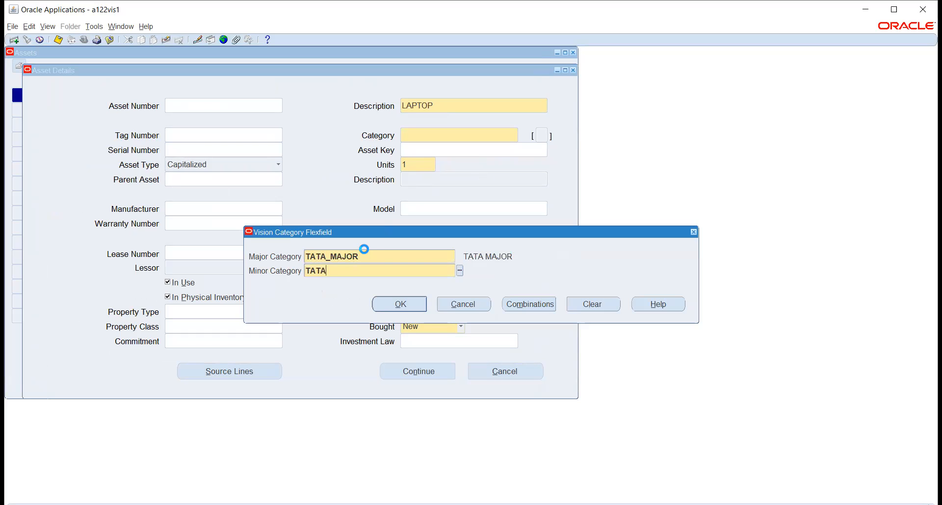
key("Tab")
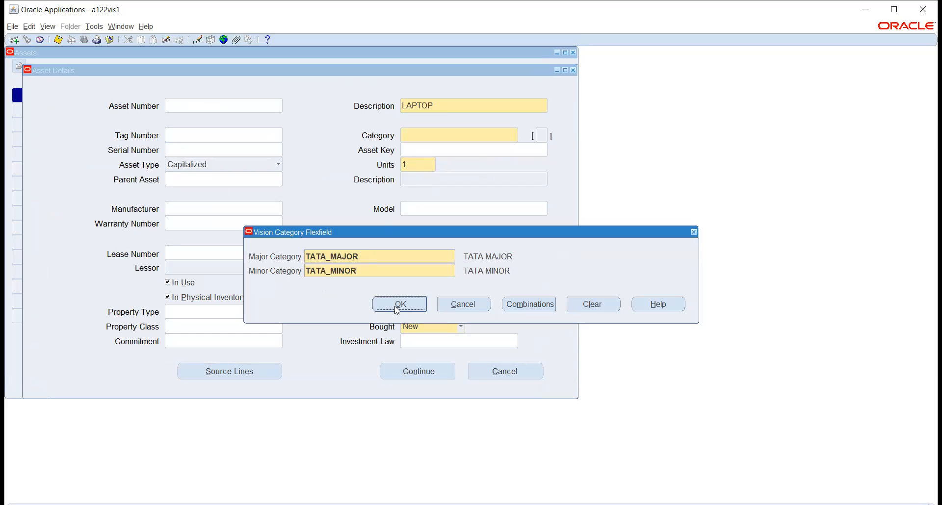
key("Return")
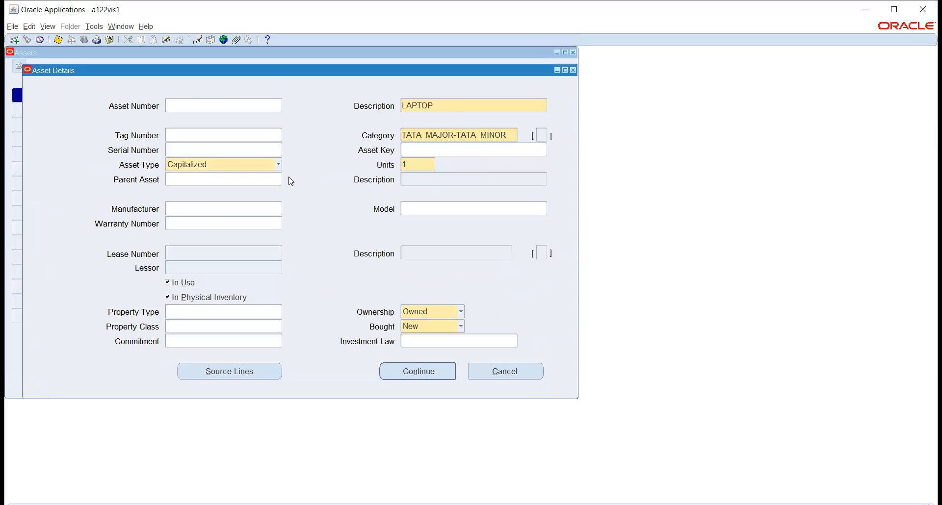
Set the asset's units to 10 and its tag number to 78901.
left_click(423, 165)
double_click(423, 165)
type("10")
left_click(203, 172)
left_click(197, 137)
type("78901")
key("Tab")
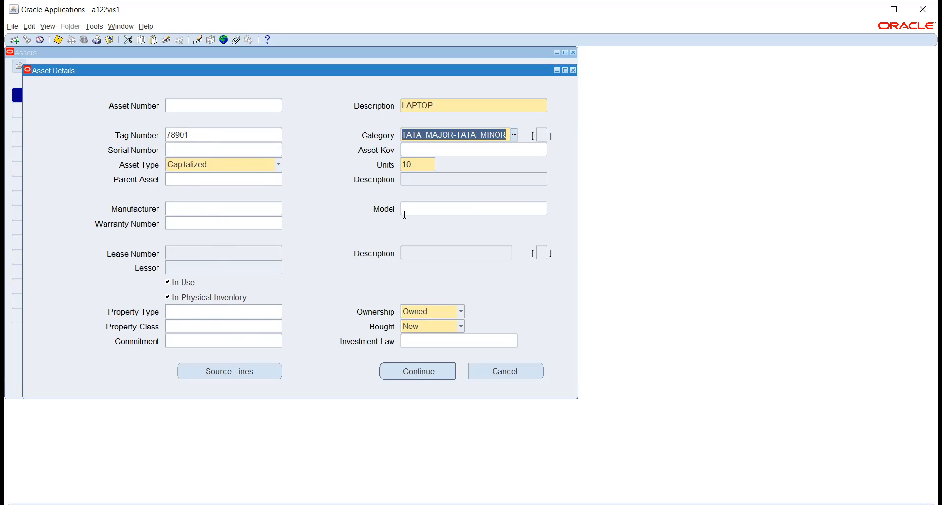
Continue to the asset's book details, assign the book TATA_FA_BOOKS and set the current cost to 100,000.
left_click(411, 369)
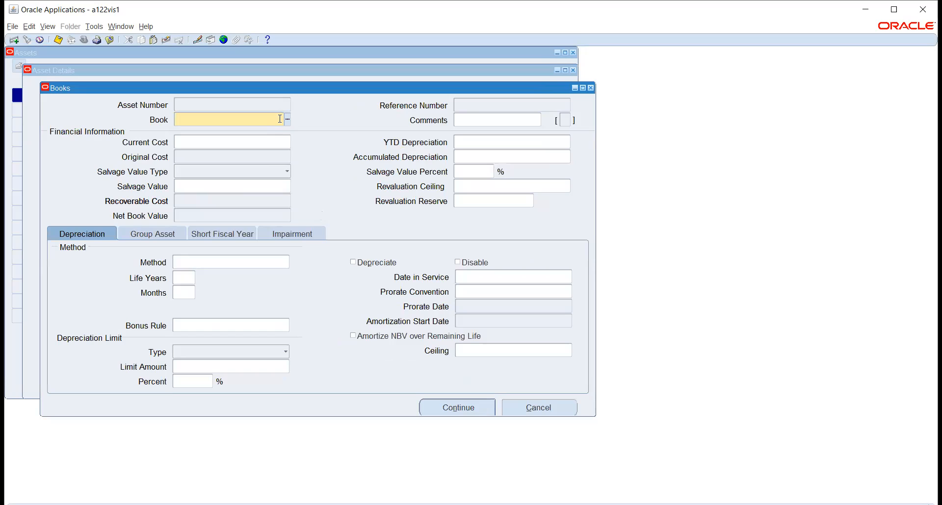
type("TATA")
key("Tab")
left_click(227, 143)
type("1,00,00")
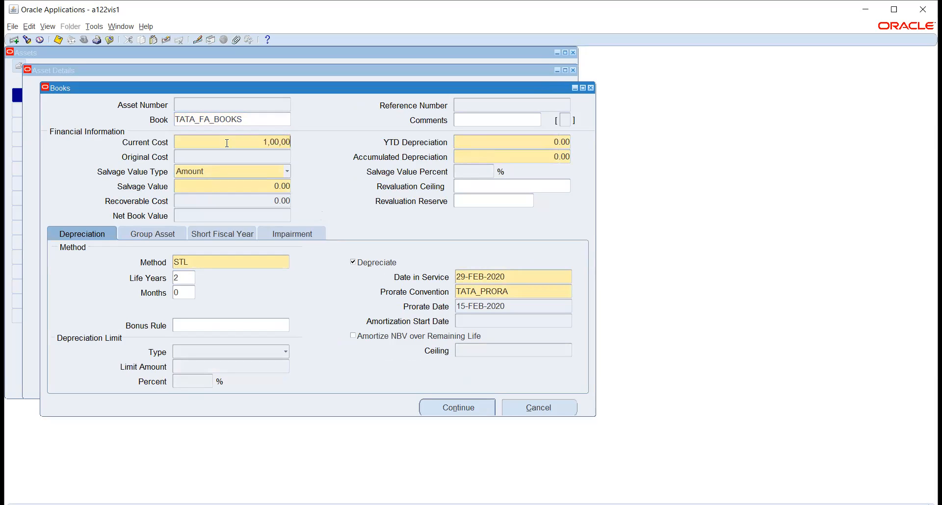
type("0100000")
key("Tab")
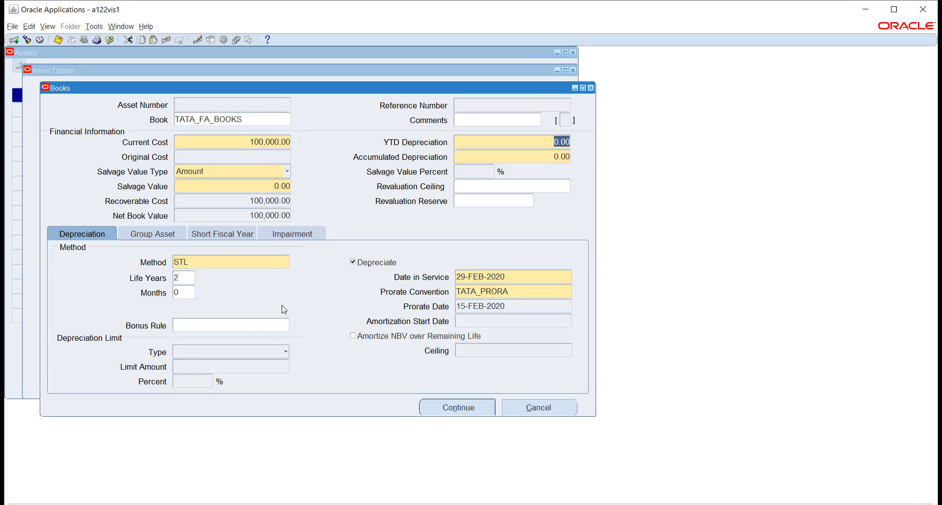
Review the book's group asset, short fiscal year and impairment settings, and return to the depreciation details.
left_click(151, 237)
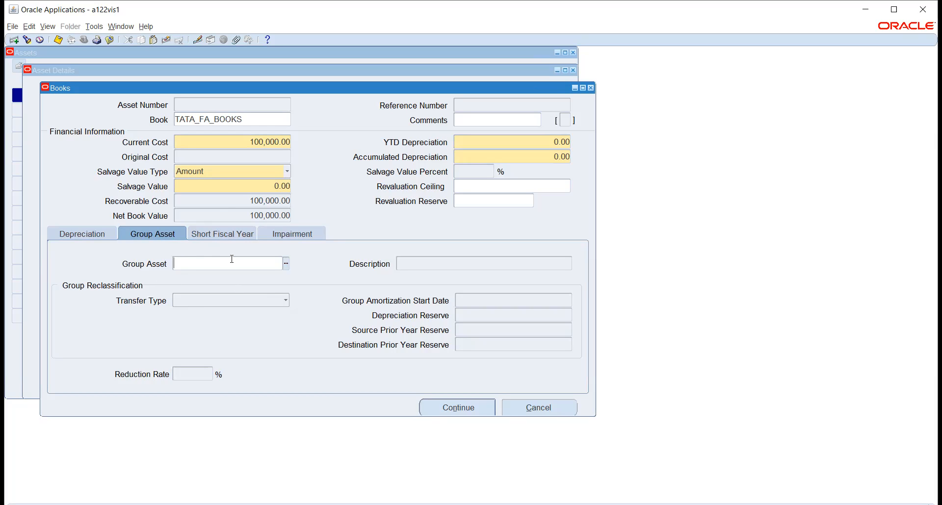
left_click(211, 234)
left_click(278, 233)
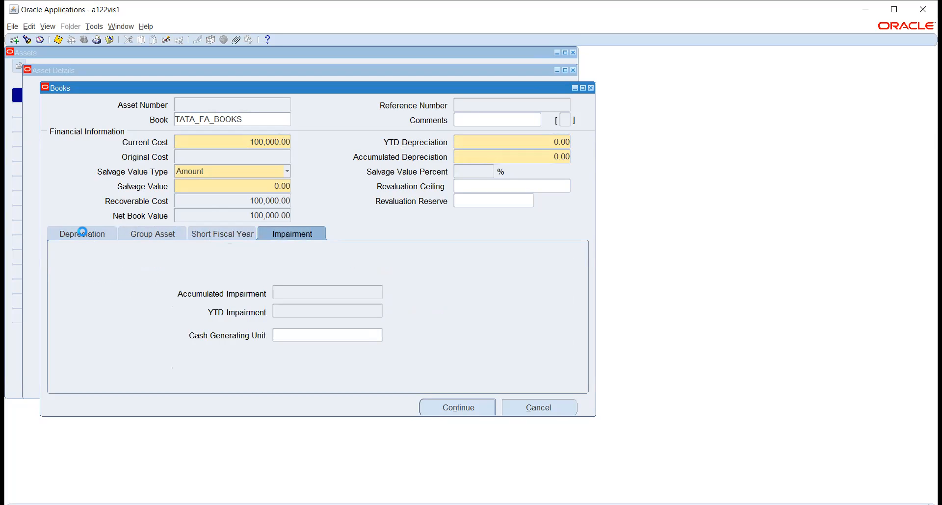
left_click(83, 234)
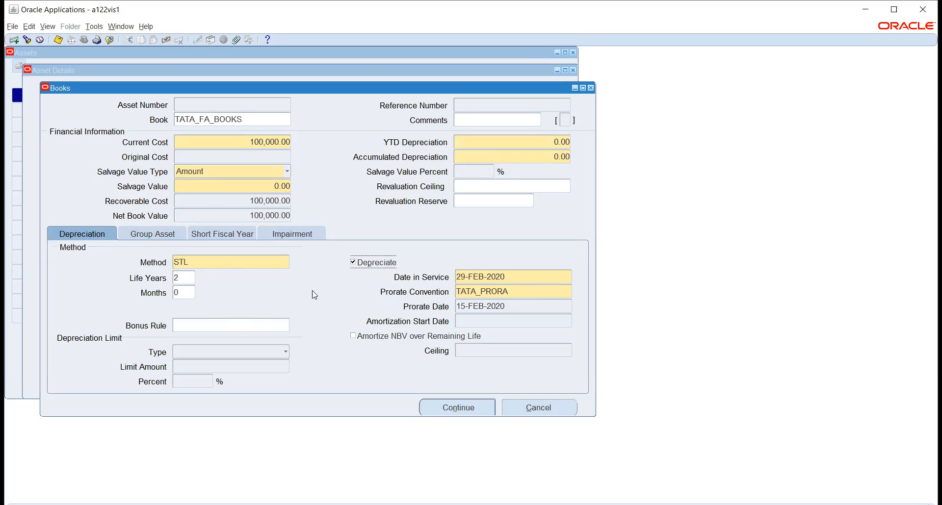
Continue to the asset's assignments and enter a unit change of 10 in the first line.
left_click(436, 407)
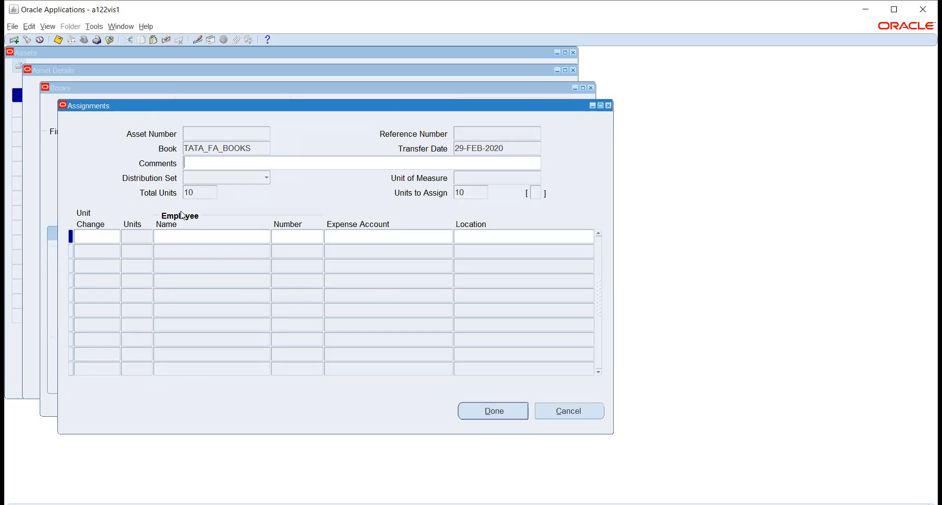
left_click(89, 237)
type("10")
key("Tab")
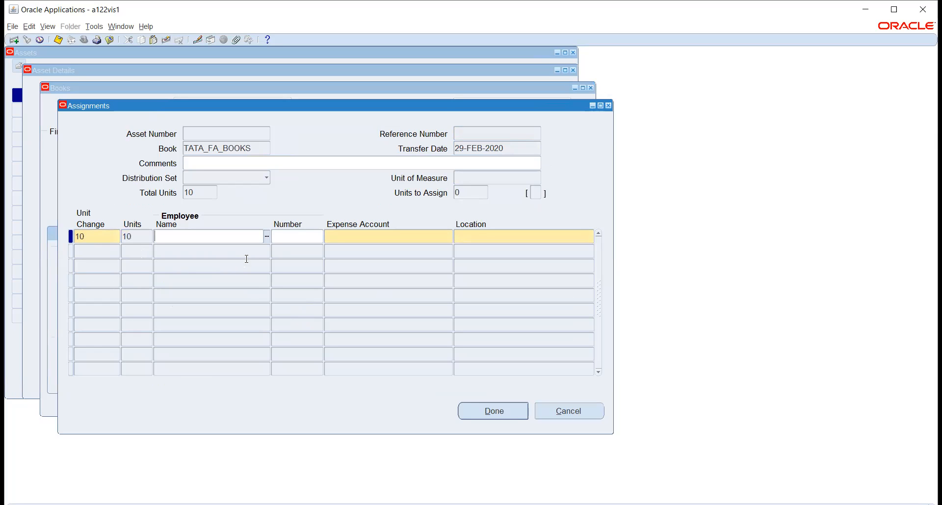
Search the employee names by first name and assign the 10 units to the first matching employee.
left_click(267, 237)
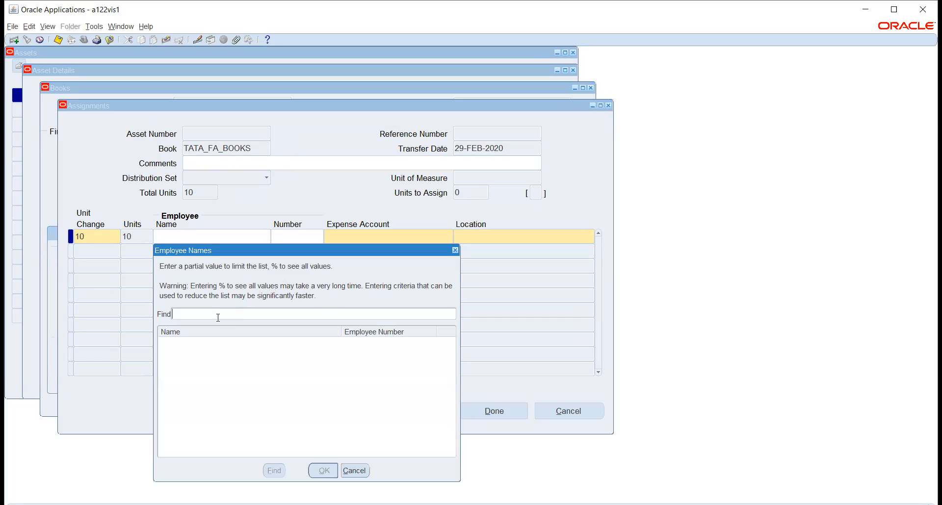
type("arun")
key("Return")
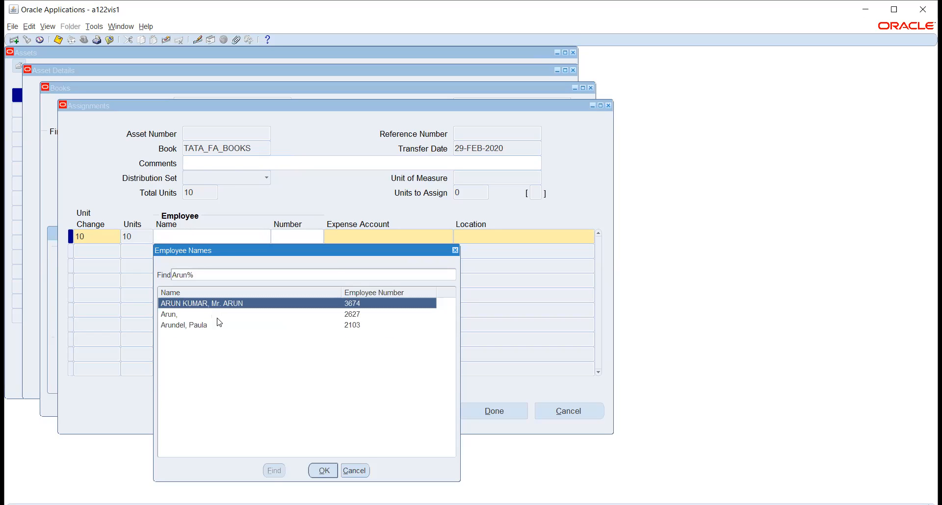
left_click(323, 471)
Set the assignment line's expense account with TATA_COMP 03, TATA_LOC 100 and TATA_I/C 03, leaving TATA_ACC at 6772.
left_click(375, 237)
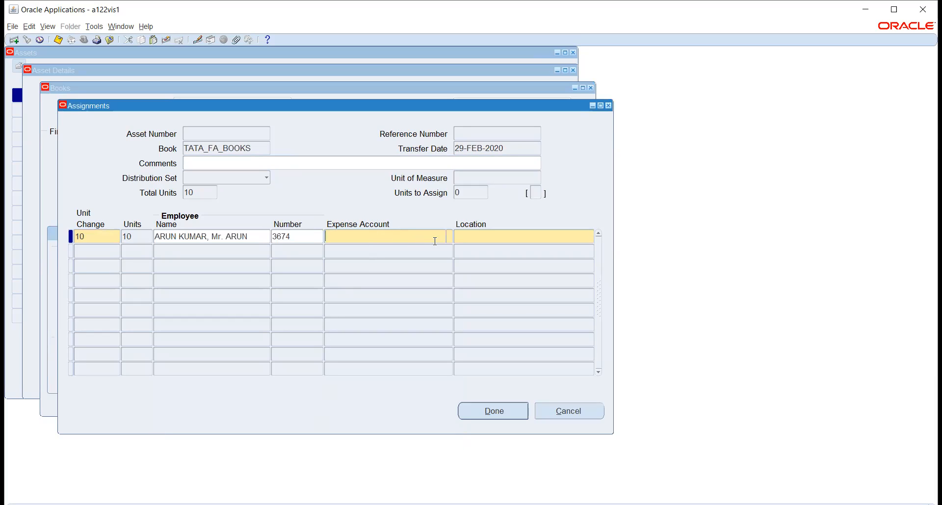
left_click(449, 238)
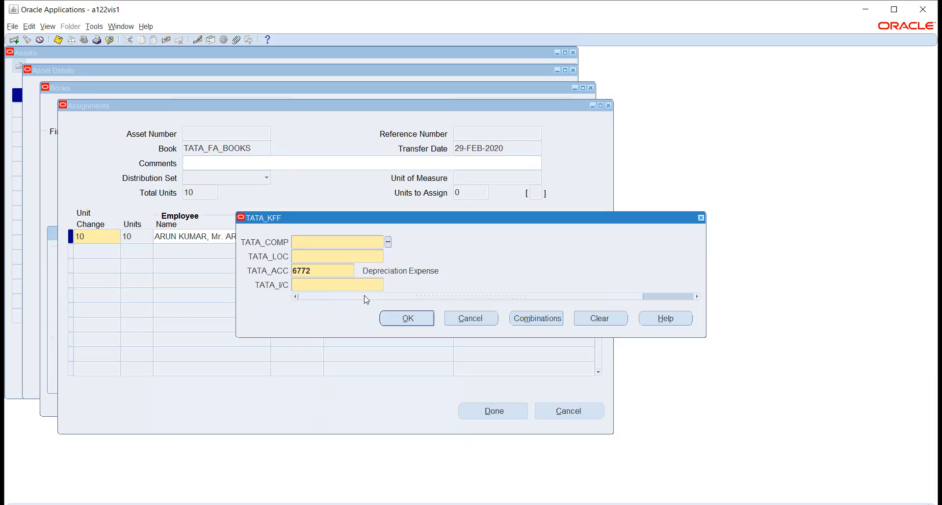
left_click(389, 241)
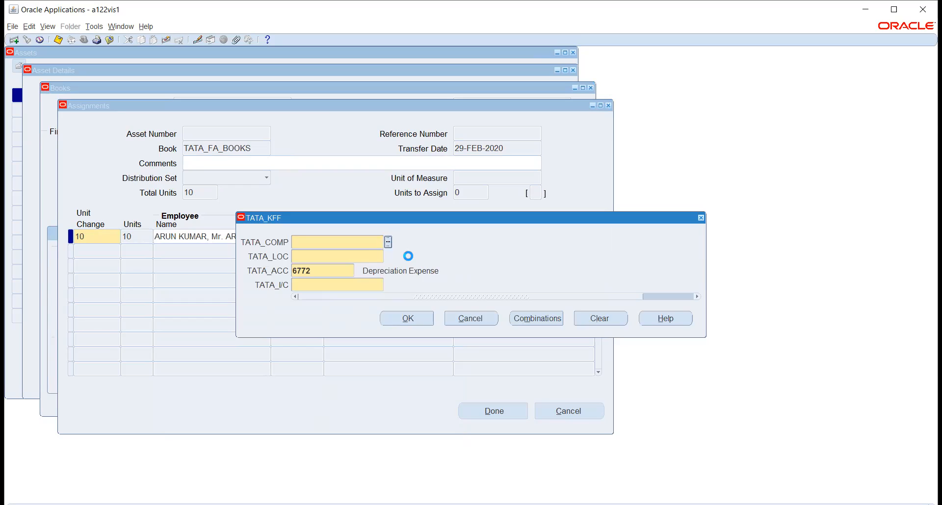
left_click(178, 283)
left_click(388, 256)
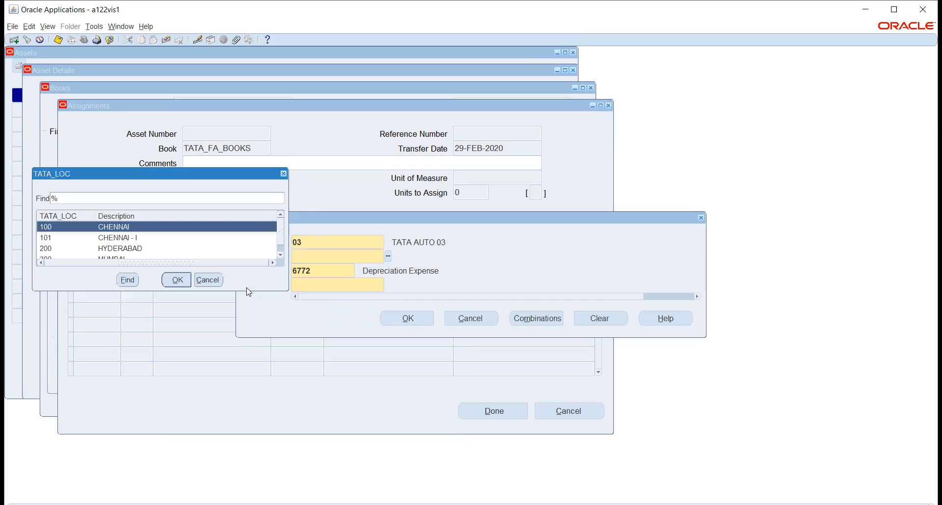
left_click(178, 278)
left_click(379, 283)
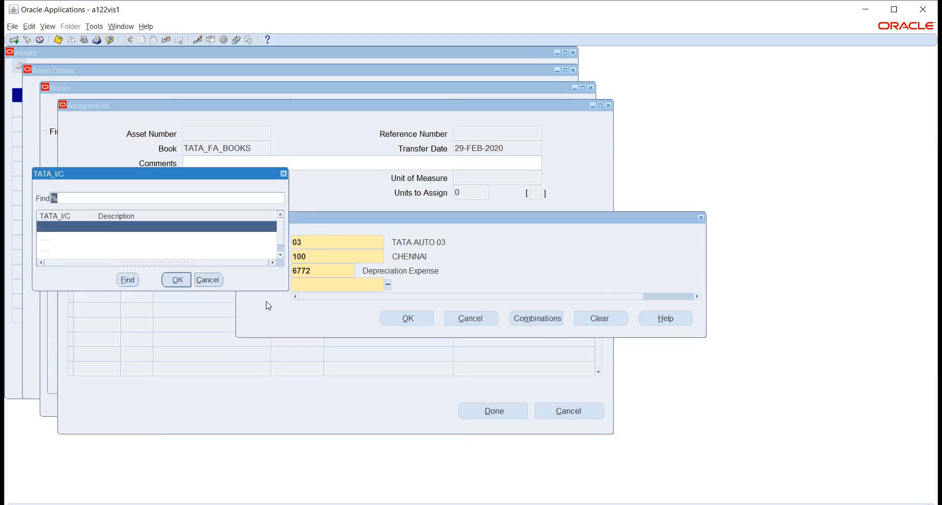
left_click(178, 280)
left_click(407, 317)
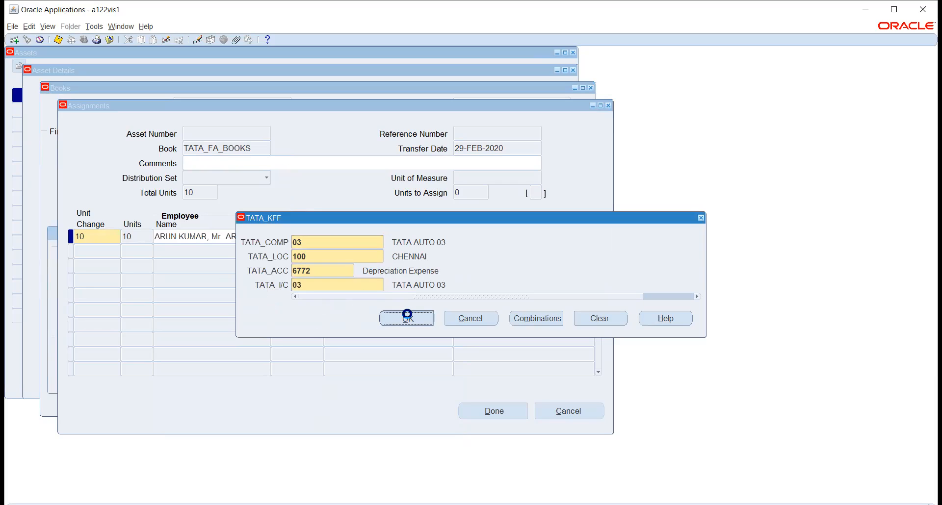
Set the assignment line's location to Berlin using the location flexfield.
left_click(590, 236)
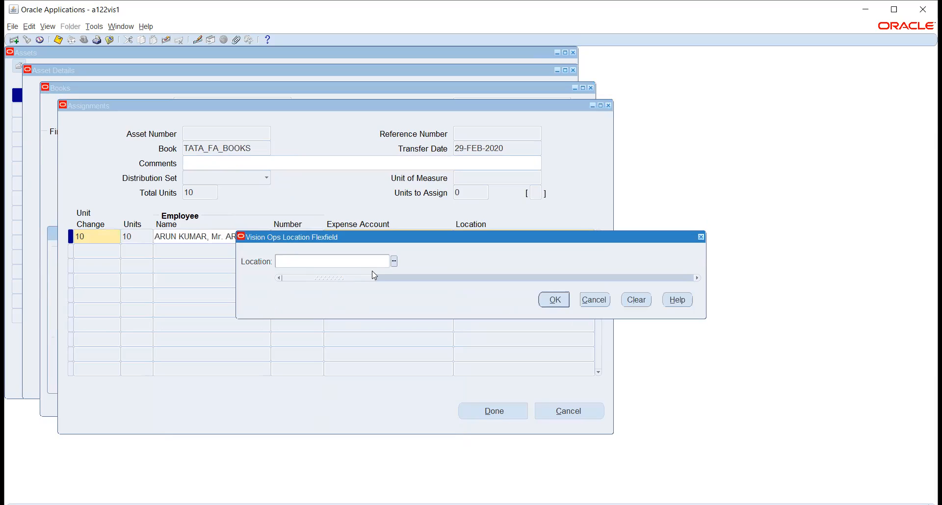
left_click(394, 262)
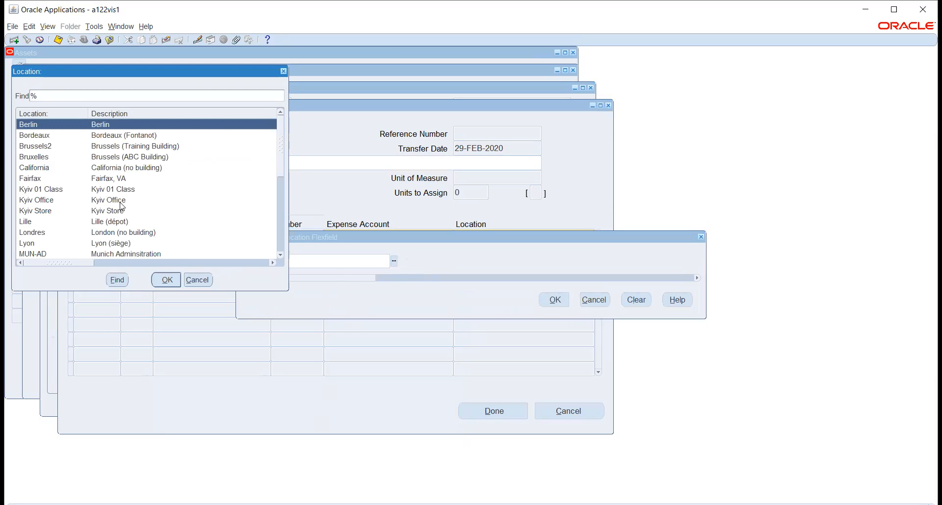
left_click(165, 279)
left_click(555, 300)
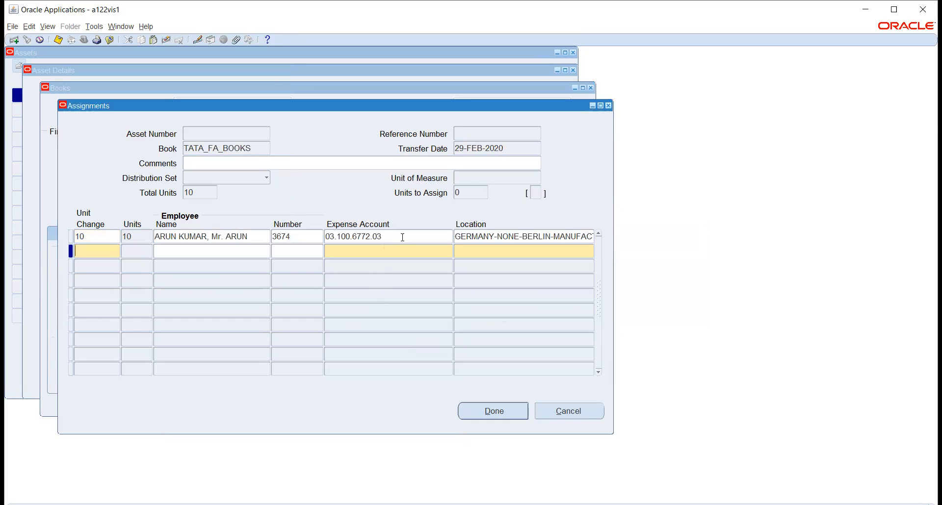
Finish the assignments to save the LAPTOP asset and acknowledge the transaction note.
left_click(402, 238)
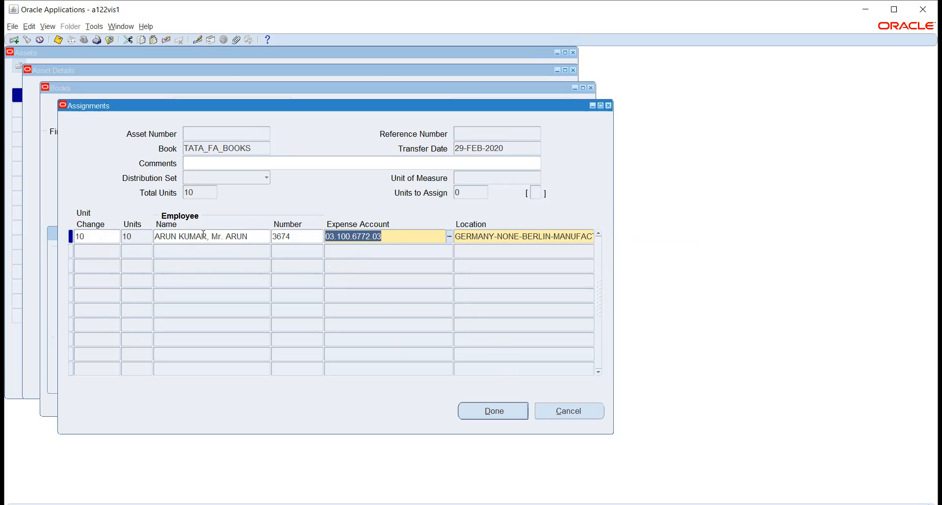
left_click(498, 410)
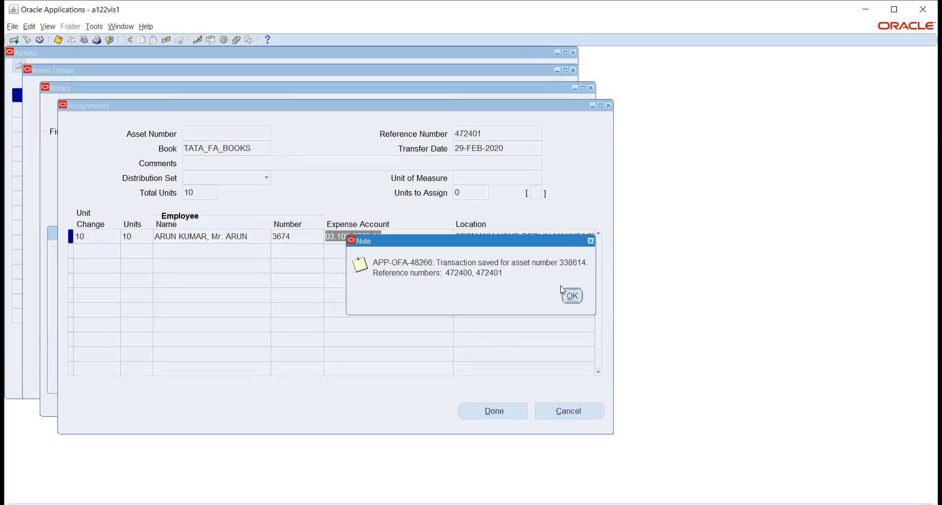
left_click(571, 295)
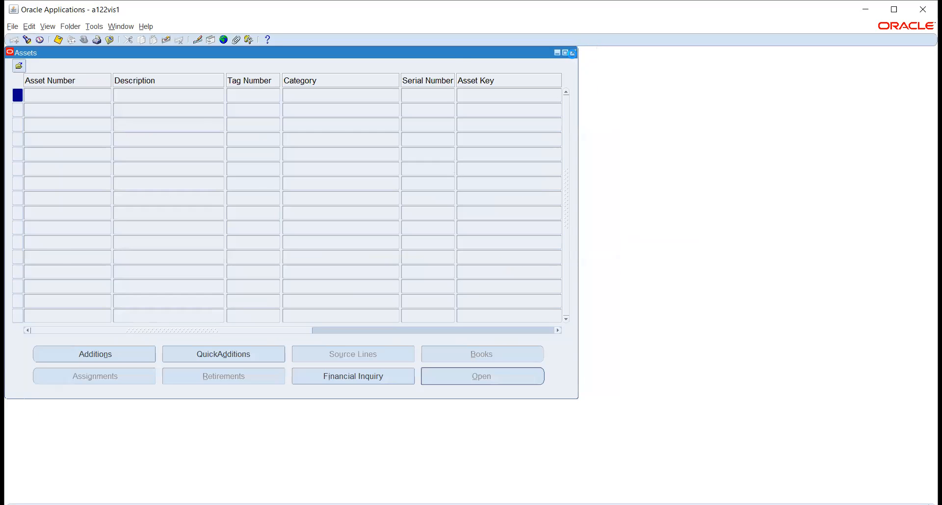
Close the Assets window, check the list of all submitted requests, and return to the navigator.
left_click(572, 53)
left_click(48, 26)
left_click(57, 170)
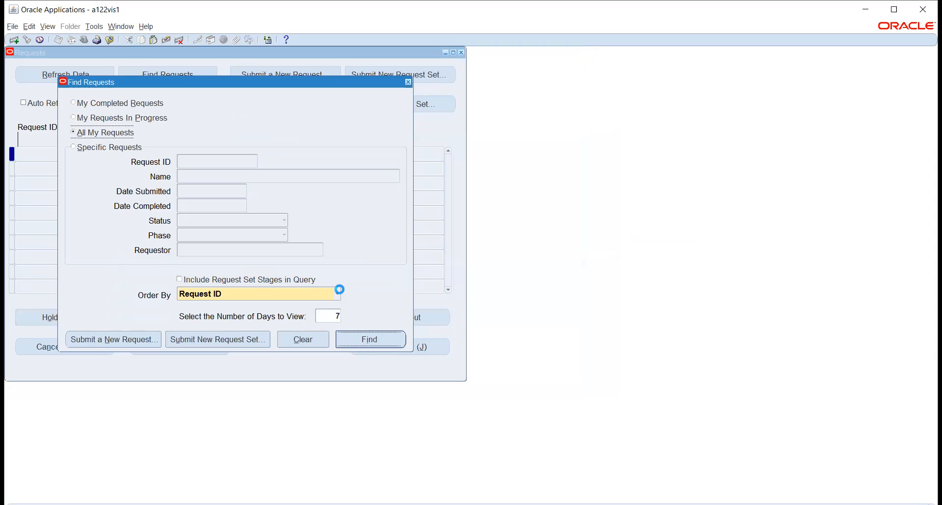
key("Return")
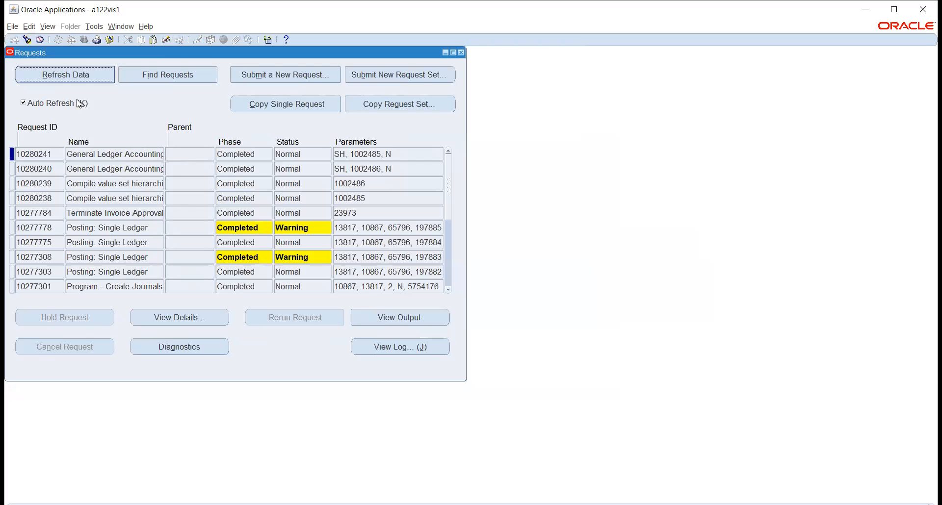
left_click(461, 52)
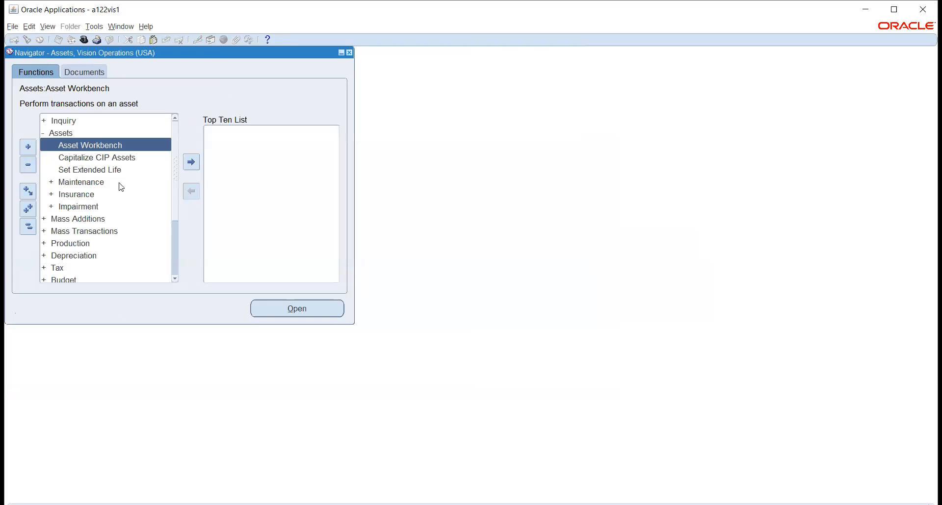
Open the Asset Workbench and find the assets in the book TATA_FA_BOOKS.
double_click(86, 147)
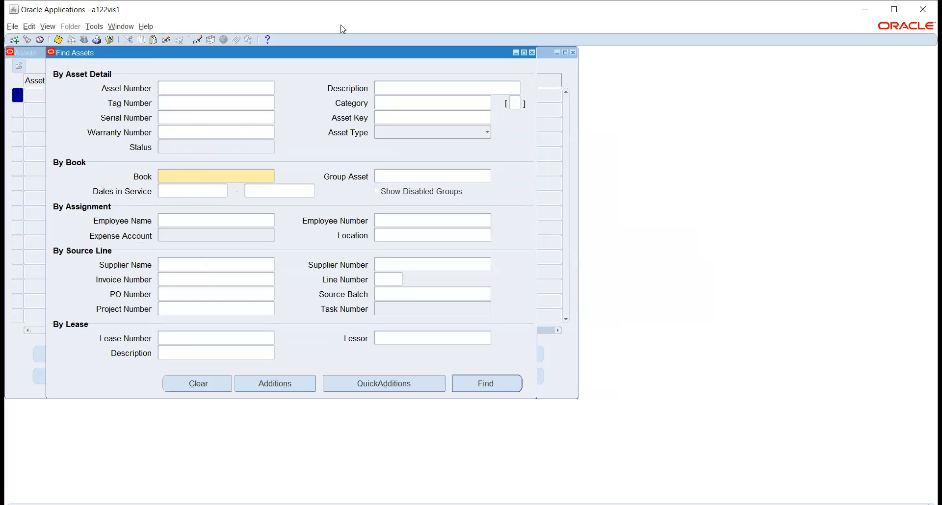
left_click(180, 174)
type("TATA")
key("Tab")
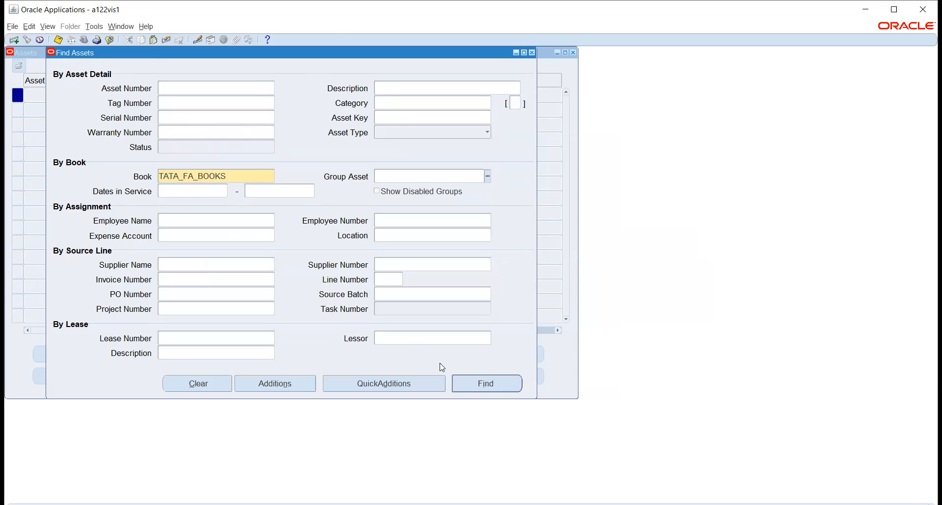
left_click(472, 383)
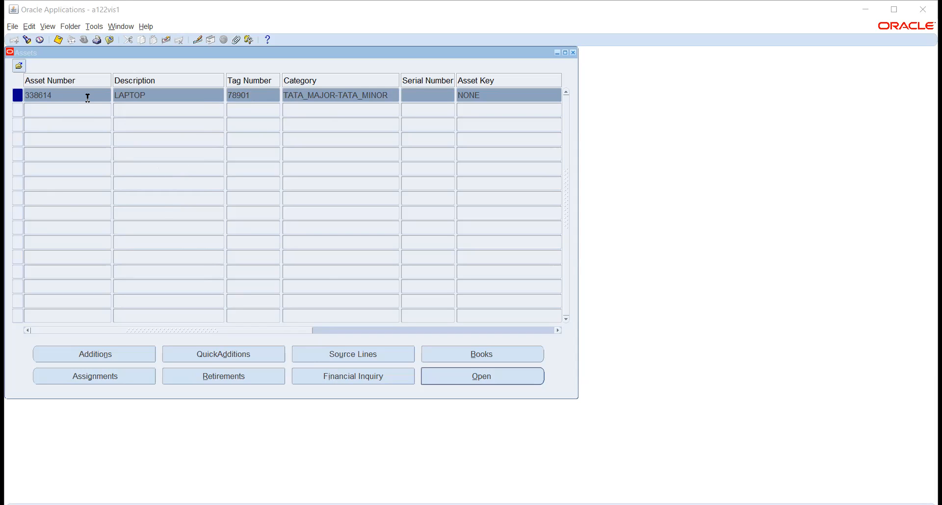
Inspect the LAPTOP asset's financial information, including its depreciation and cost history, and close the asset windows.
left_click(344, 377)
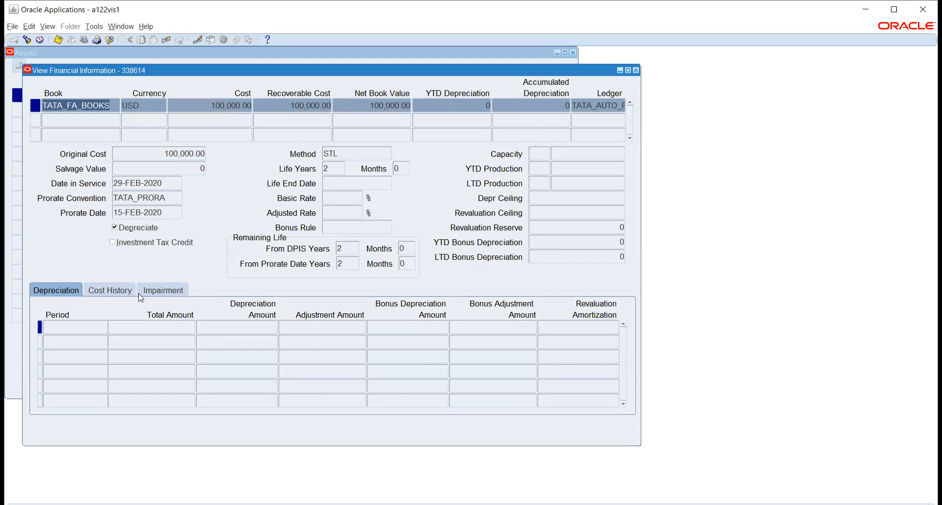
left_click(64, 330)
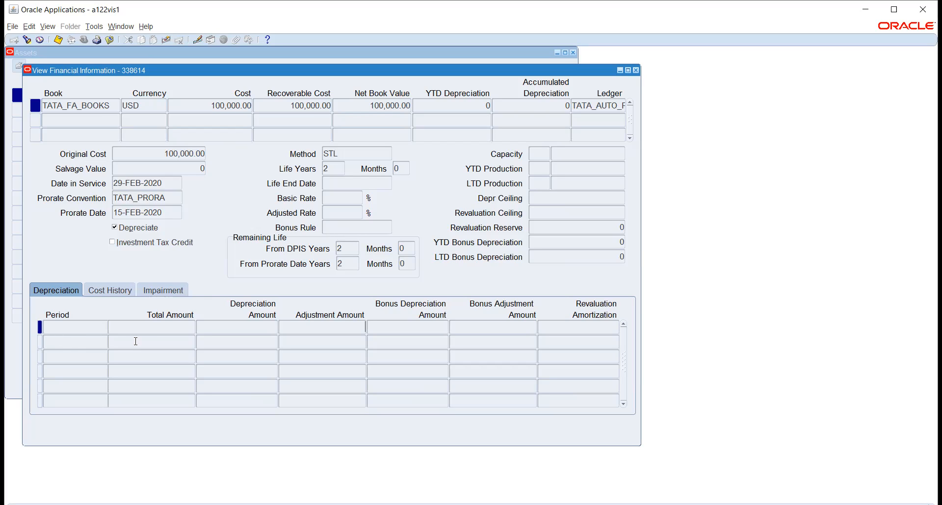
left_click(109, 290)
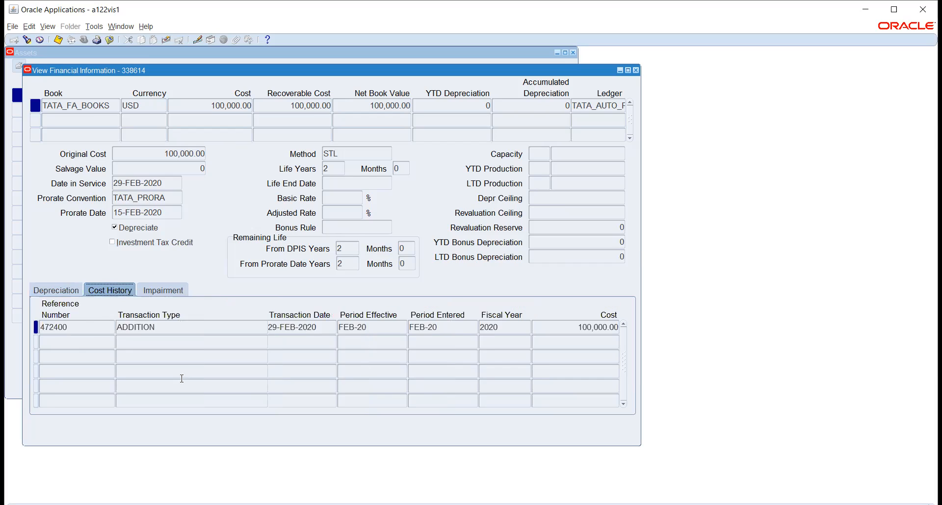
left_click(174, 327)
left_click(68, 327)
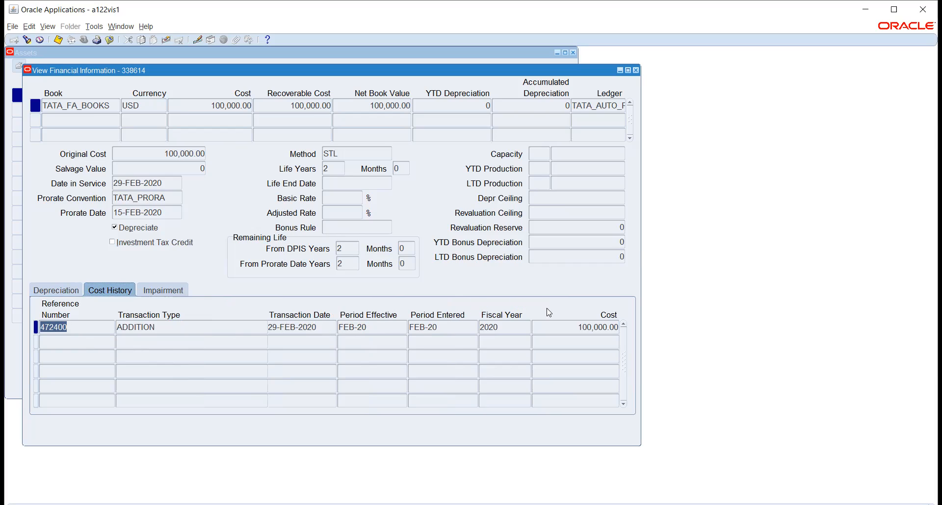
left_click(565, 328)
left_click(57, 290)
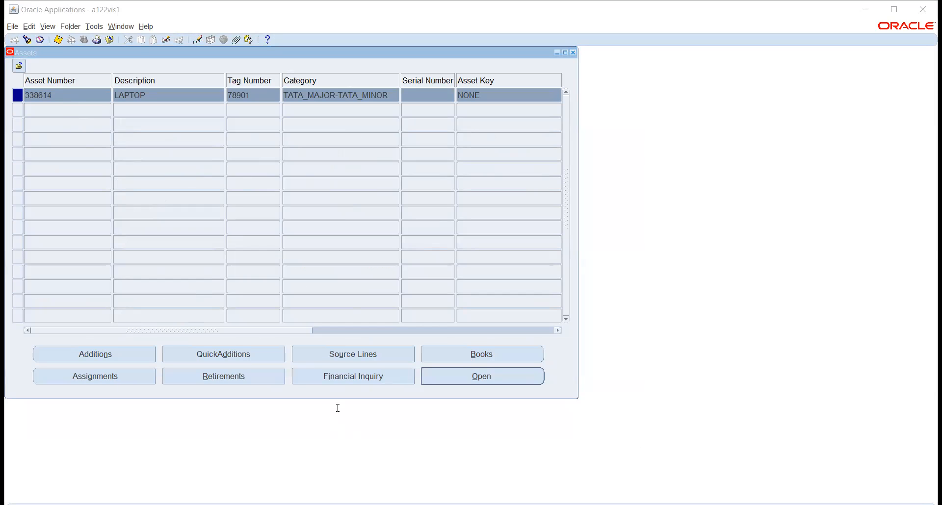
left_click(594, 69)
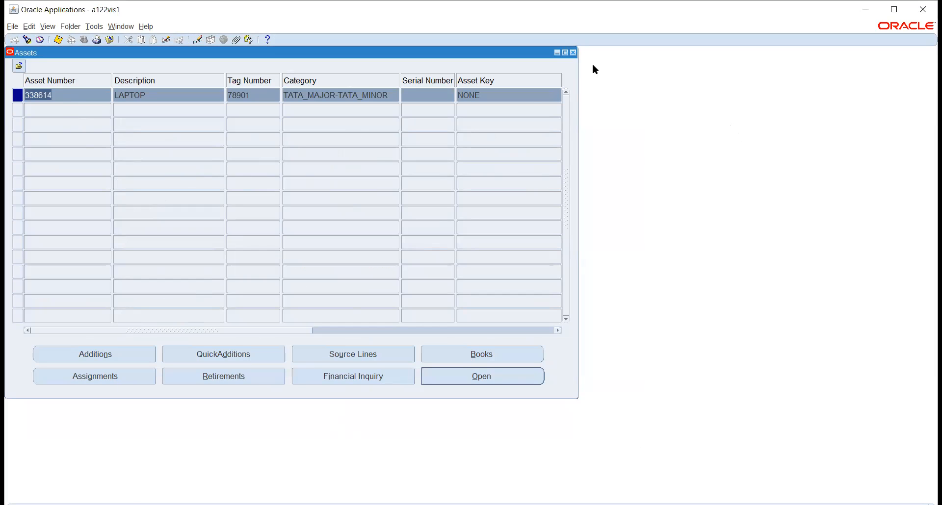
left_click(572, 53)
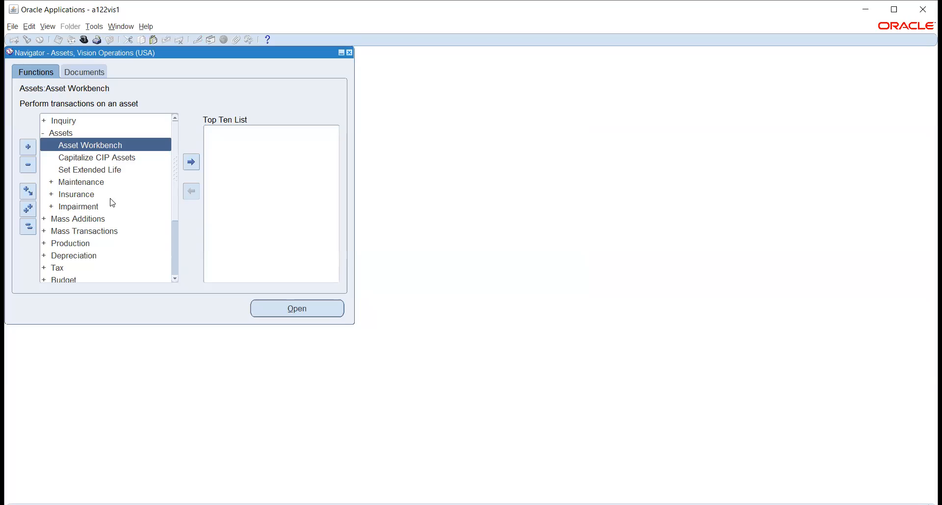
Run depreciation for the book TATA_FA_BOOKS for period FEB-20 without closing the period, and acknowledge the submission note.
left_click(28, 227)
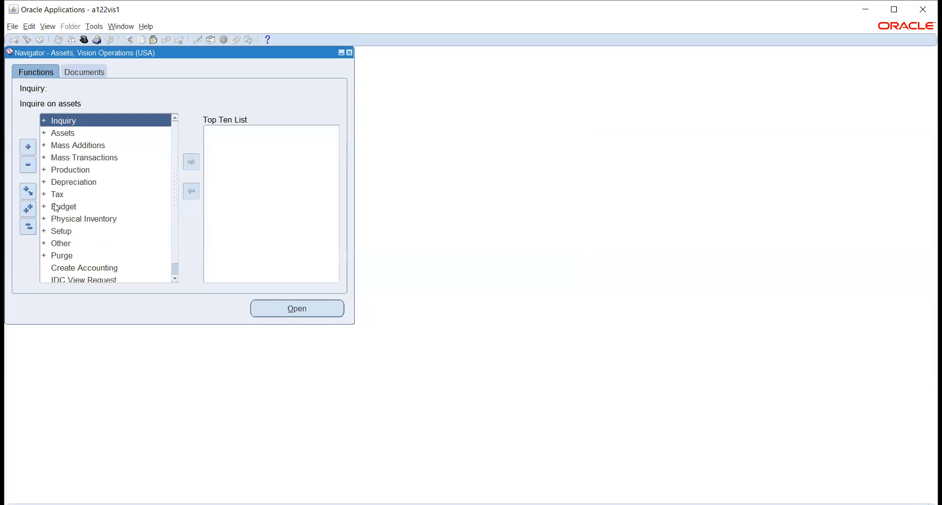
left_click(69, 182)
double_click(70, 183)
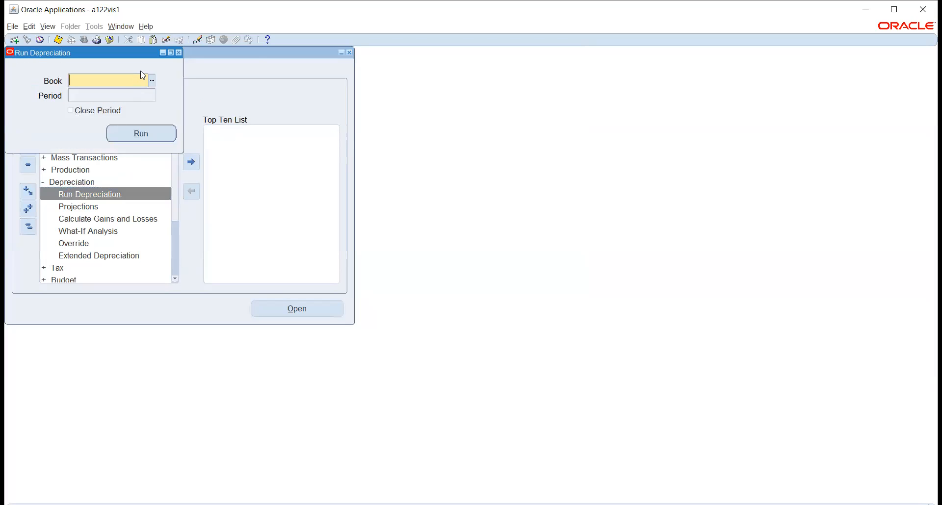
type("TATA_FA_BOOKS")
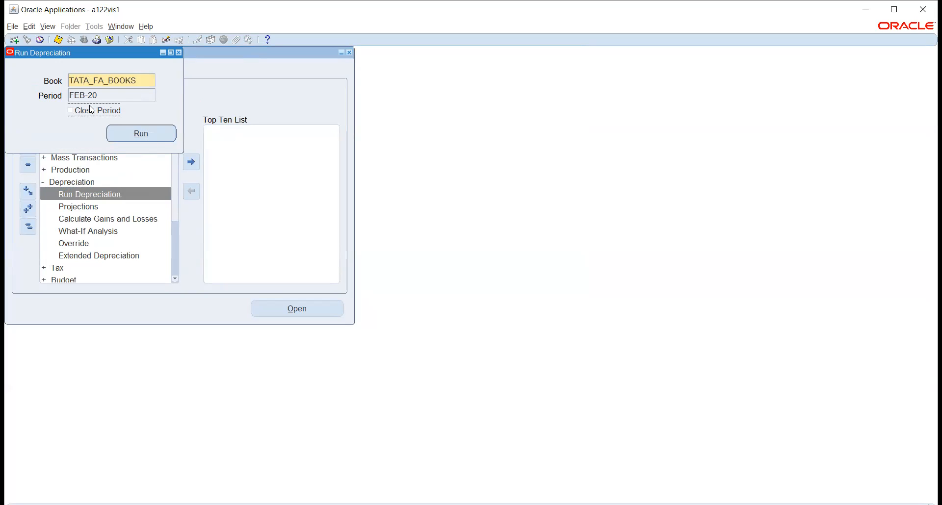
left_click(140, 132)
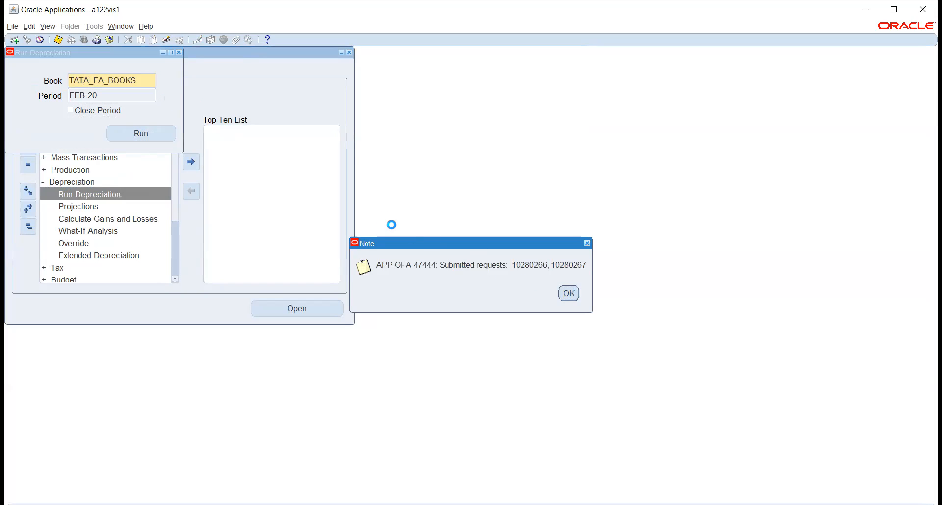
key("Return")
Open the list of submitted requests and keep refreshing it until the depreciation run and its child requests complete.
left_click(47, 26)
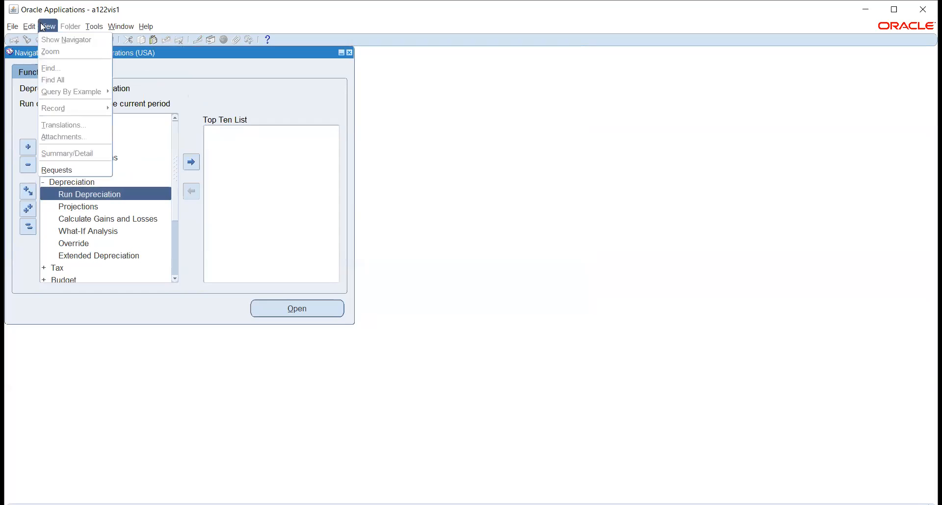
left_click(55, 170)
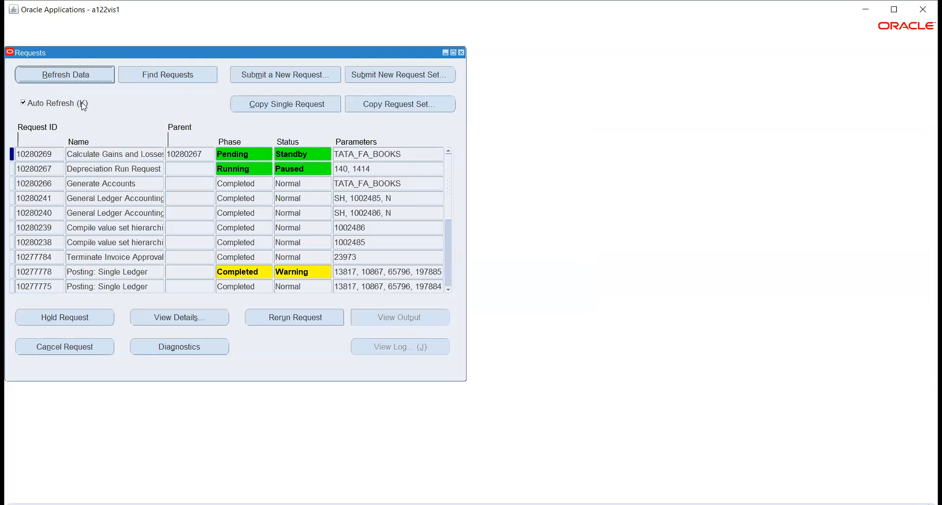
left_click(73, 74)
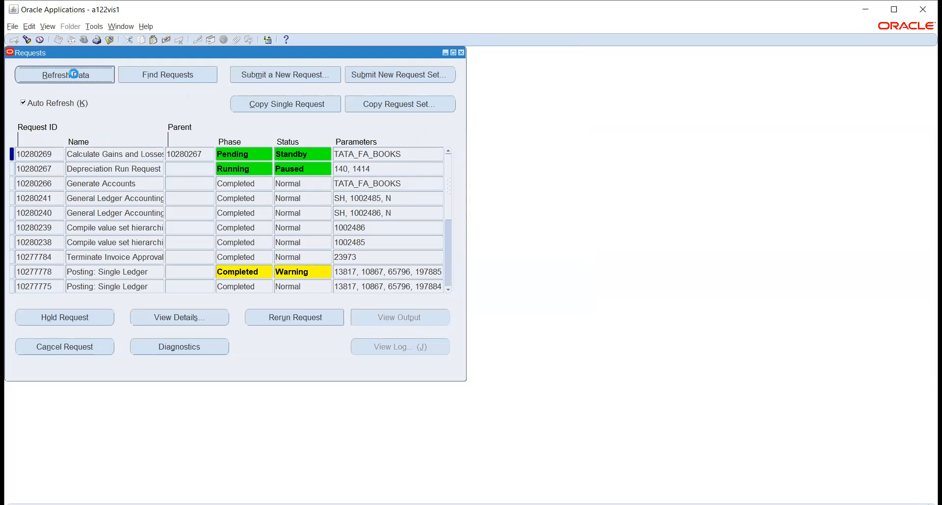
left_click(101, 75)
left_click(100, 75)
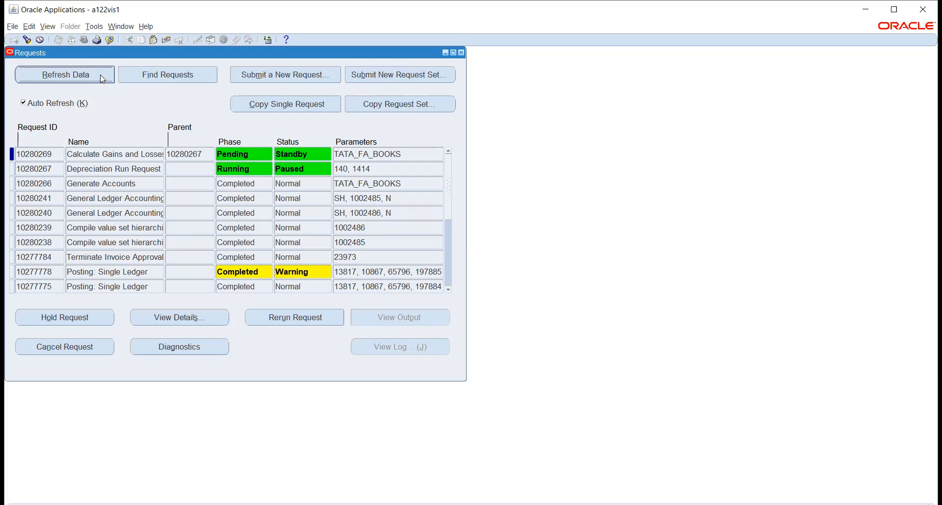
left_click(100, 76)
left_click(101, 75)
left_click(101, 75)
left_click(100, 74)
left_click(100, 75)
left_click(101, 76)
left_click(100, 75)
left_click(100, 74)
left_click(99, 74)
left_click(99, 75)
left_click(99, 74)
left_click(100, 76)
left_click(100, 76)
left_click(100, 76)
left_click(100, 76)
left_click(99, 76)
left_click(99, 76)
left_click(99, 76)
left_click(99, 76)
left_click(99, 76)
left_click(99, 76)
left_click(100, 76)
left_click(100, 76)
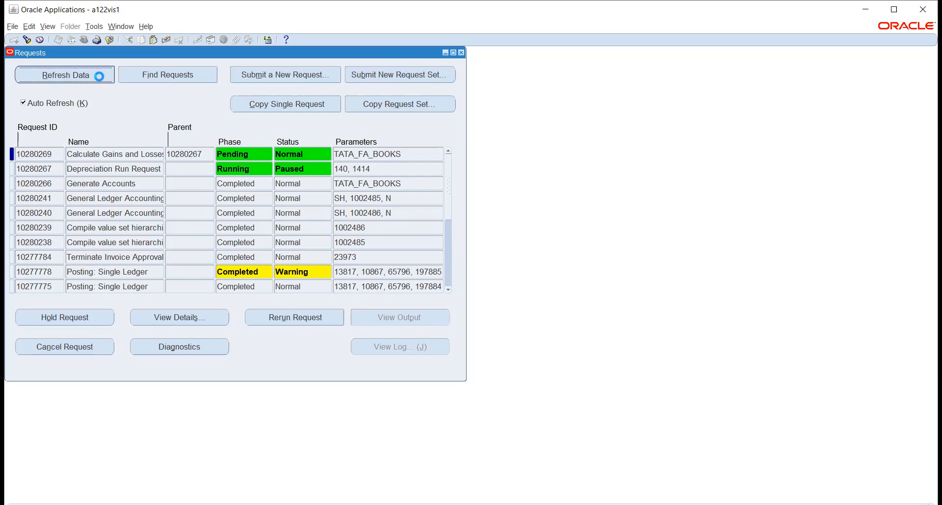
left_click(100, 76)
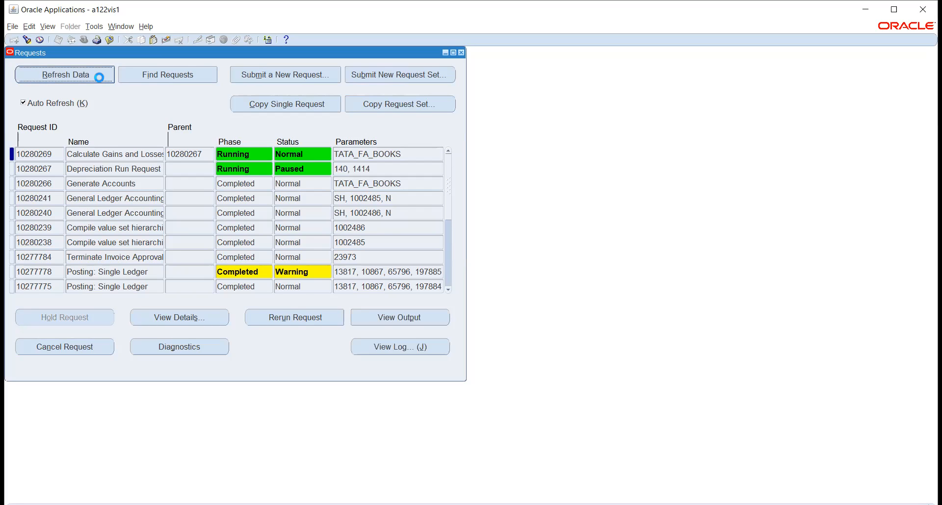
left_click(100, 76)
left_click(99, 76)
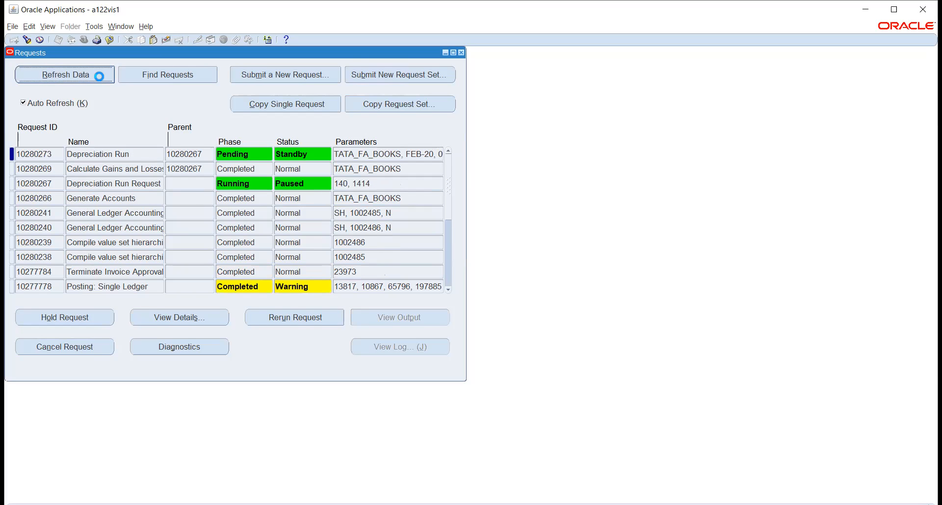
left_click(100, 76)
left_click(100, 78)
left_click(100, 77)
left_click(99, 77)
left_click(99, 77)
left_click(99, 76)
left_click(100, 78)
left_click(99, 78)
left_click(100, 78)
left_click(100, 81)
left_click(100, 75)
left_click(101, 78)
left_click(101, 79)
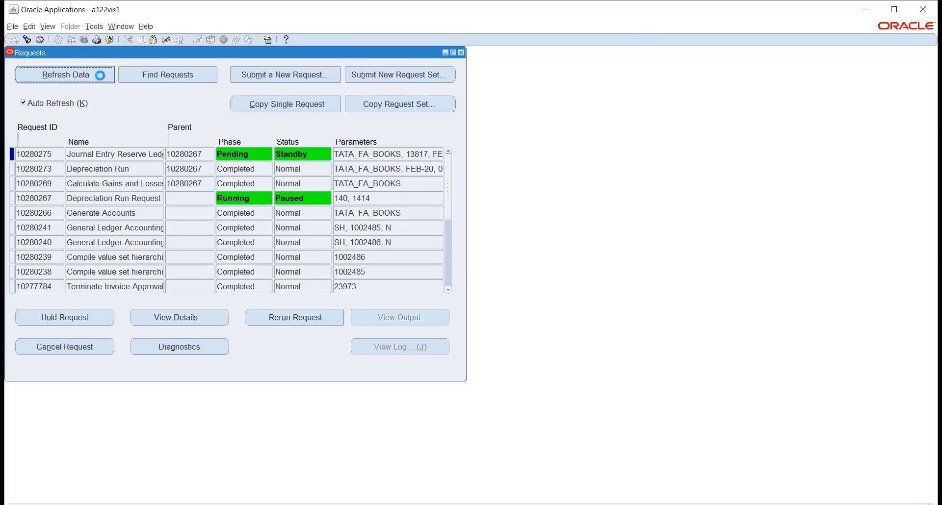
left_click(100, 77)
left_click(101, 77)
left_click(100, 75)
left_click(100, 76)
left_click(100, 75)
left_click(100, 75)
left_click(100, 75)
left_click(100, 75)
left_click(101, 77)
left_click(101, 77)
left_click(101, 77)
left_click(101, 77)
left_click(100, 77)
left_click(100, 77)
left_click(100, 76)
left_click(101, 77)
left_click(101, 77)
left_click(101, 77)
left_click(101, 77)
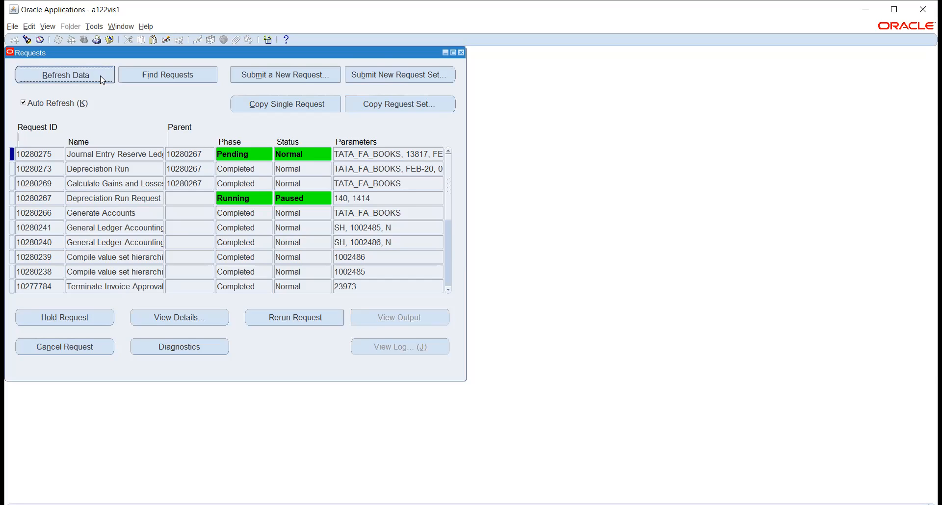
left_click(101, 77)
left_click(100, 77)
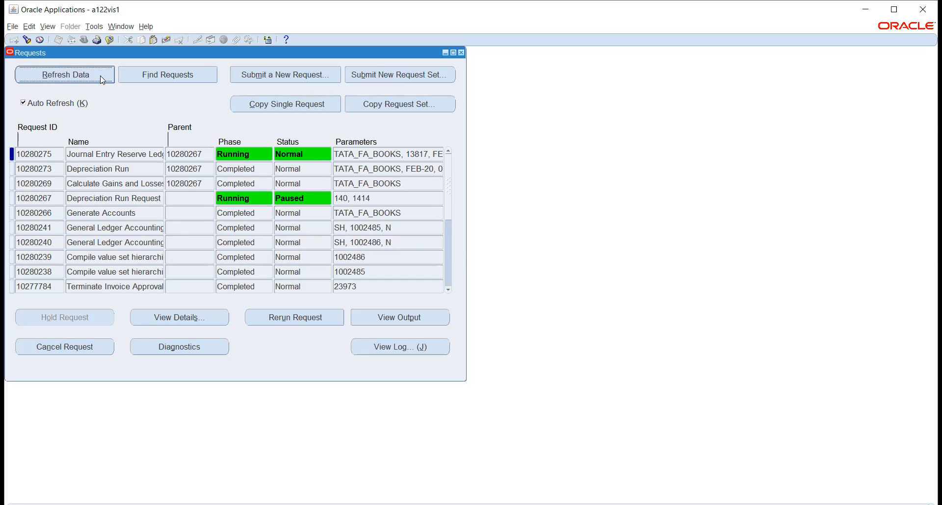
left_click(101, 77)
View the Journal Entry Reserve Ledger request's output, examine the LAPTOP's method, life and cost, and return to the navigator in Oracle Applications.
left_click(101, 154)
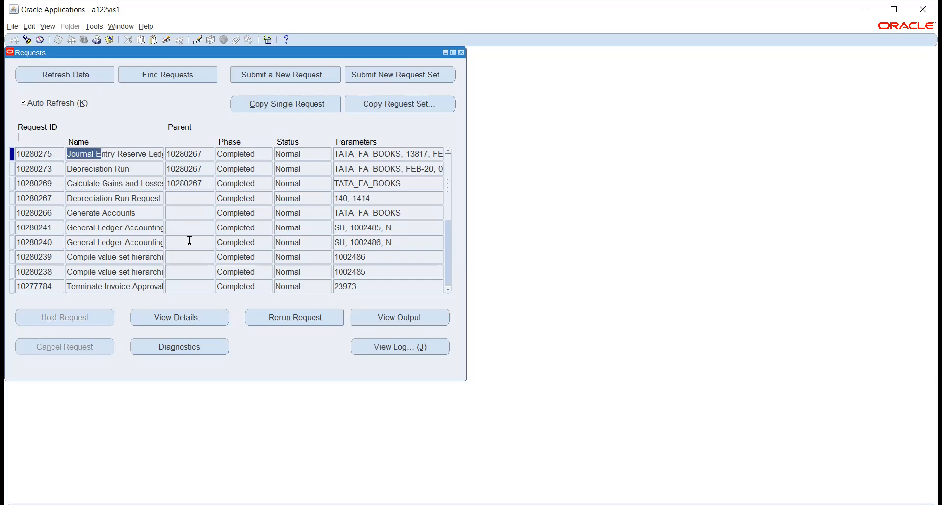
left_click(363, 322)
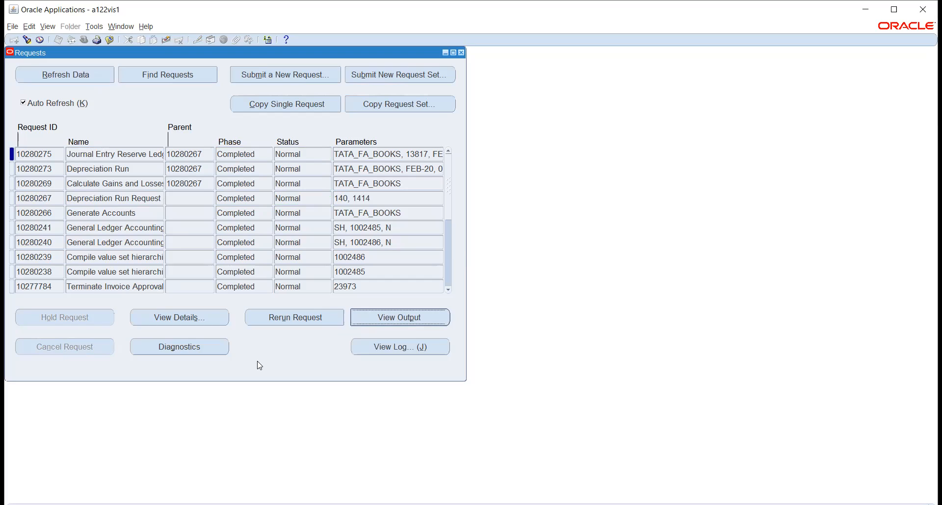
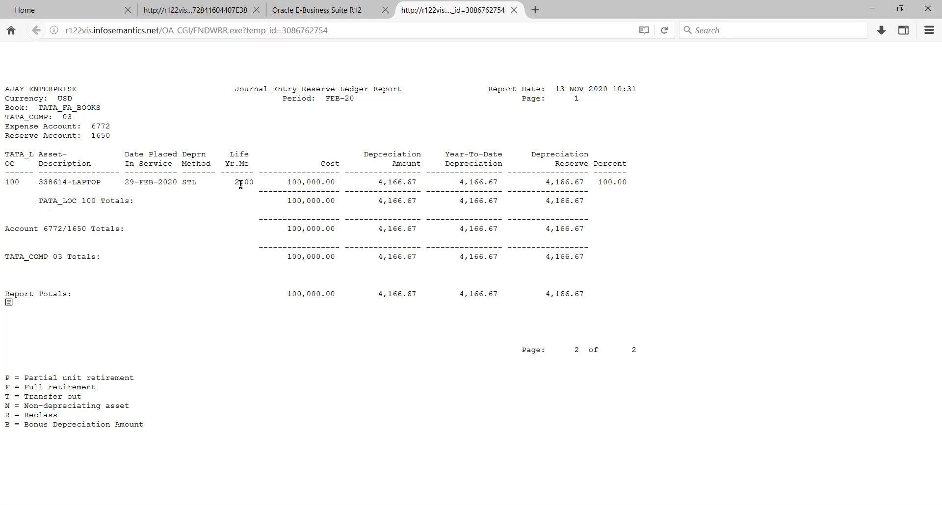
double_click(240, 183)
left_click_drag(184, 184, 199, 184)
left_click(239, 180)
left_click_drag(287, 183, 337, 181)
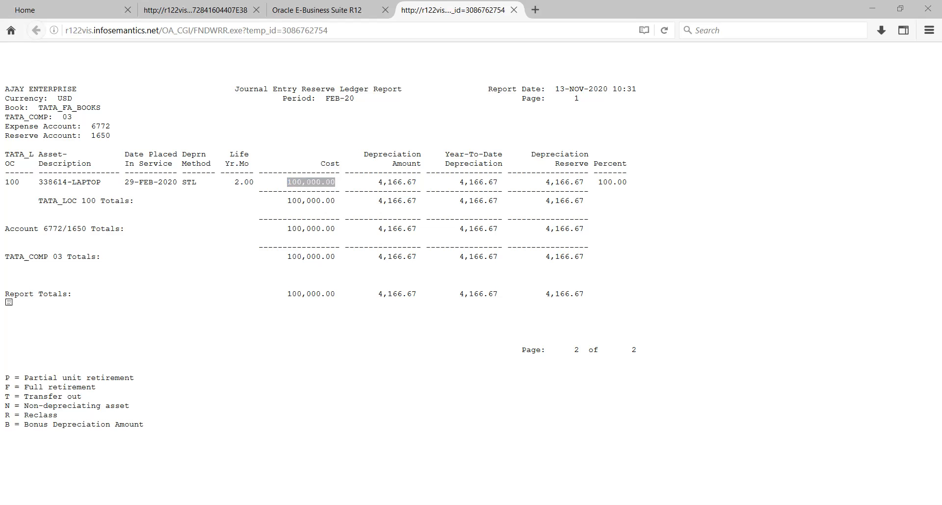
key("alt+Tab")
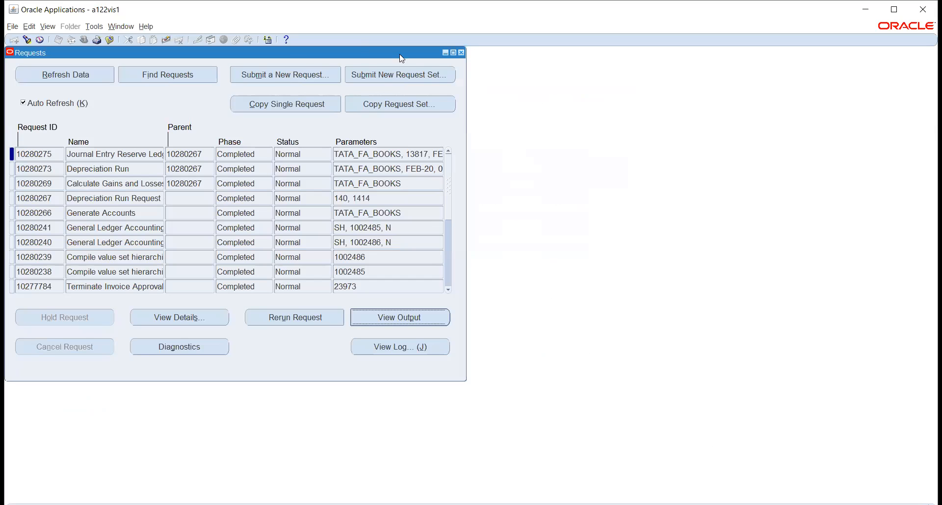
left_click(461, 53)
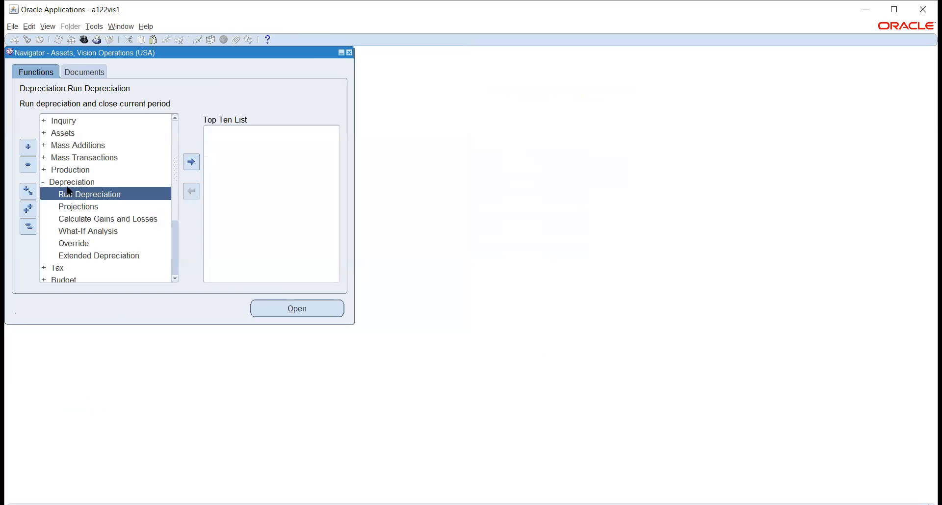
Open the Financial Information inquiry and find the assets in the book TATA_FA_BOOKS.
left_click(60, 120)
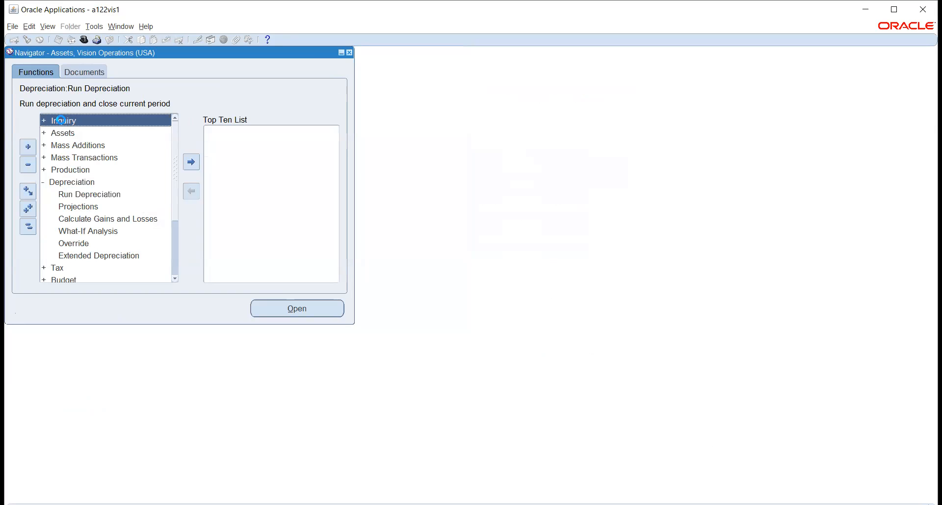
left_click(75, 133)
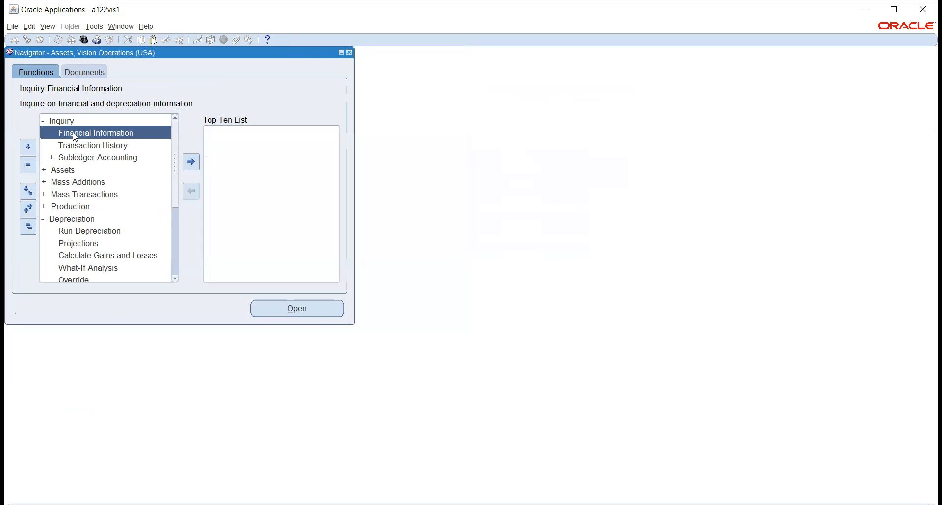
double_click(74, 134)
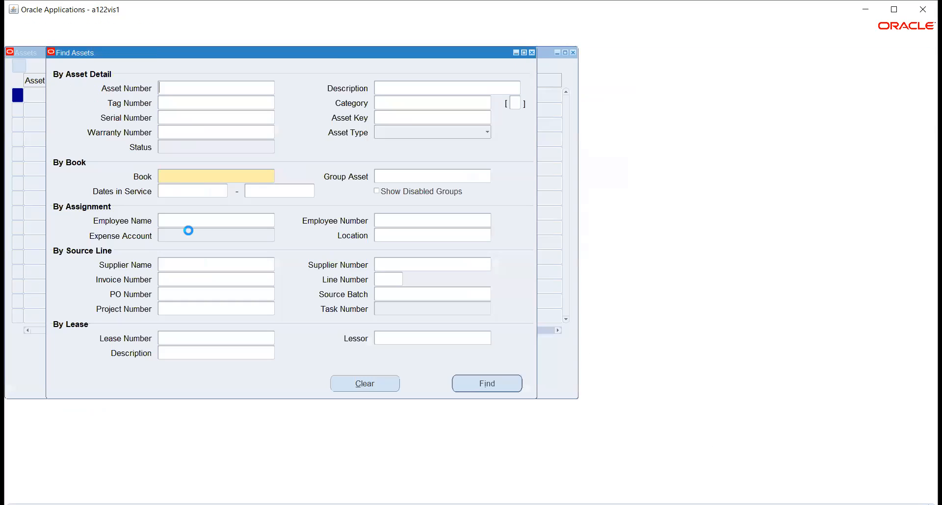
left_click(191, 178)
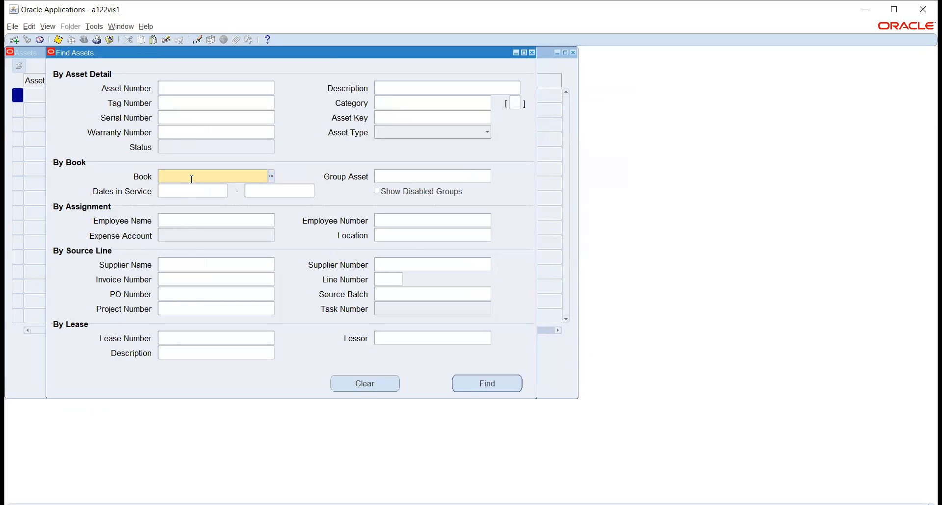
type("TATA")
key("Tab")
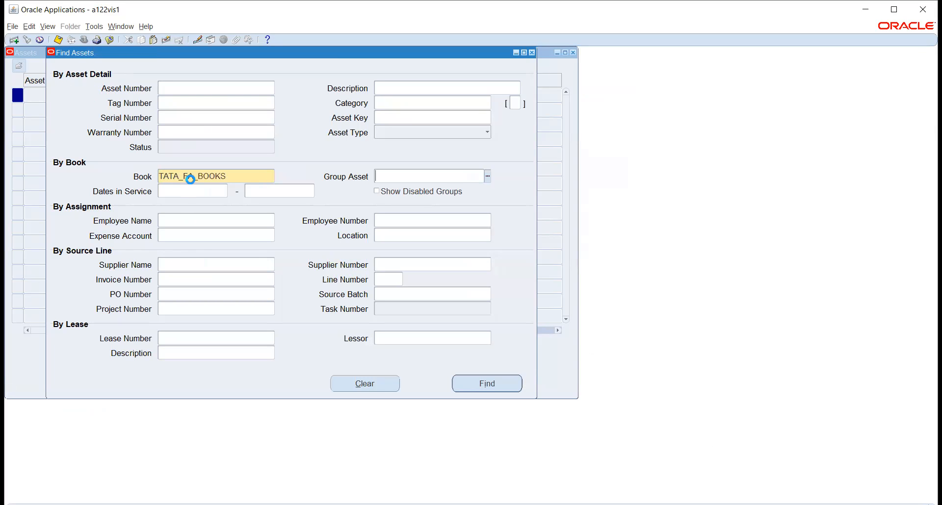
left_click(518, 386)
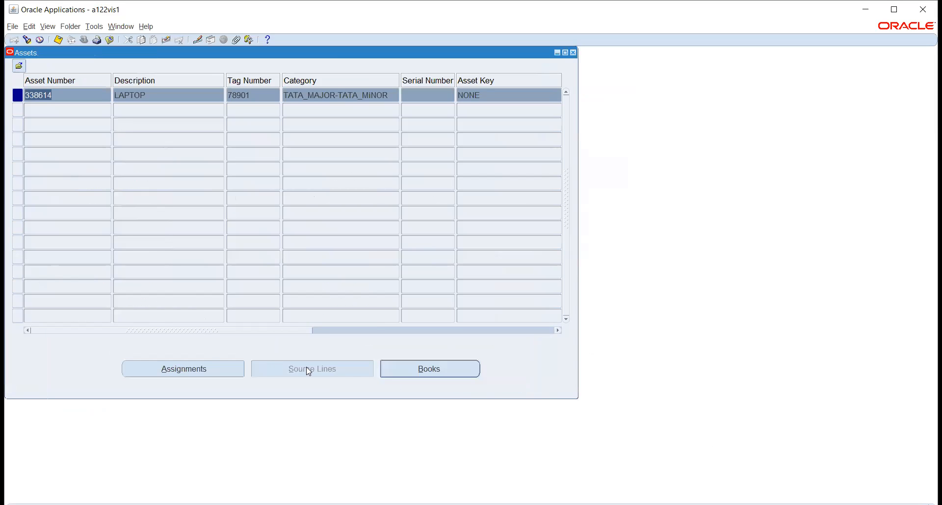
Inspect the LAPTOP asset's total and depreciation amounts for FEB-20 in its book information, and close the asset windows.
left_click(443, 364)
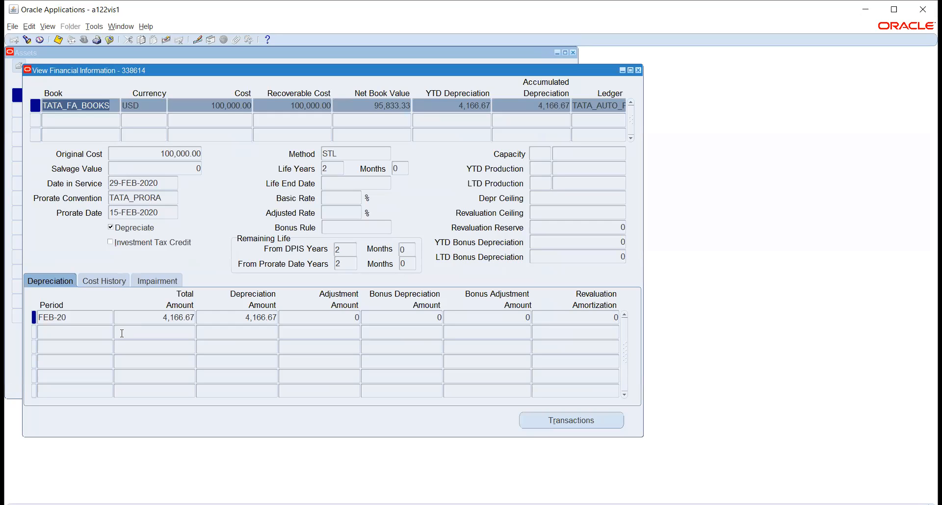
left_click(139, 316)
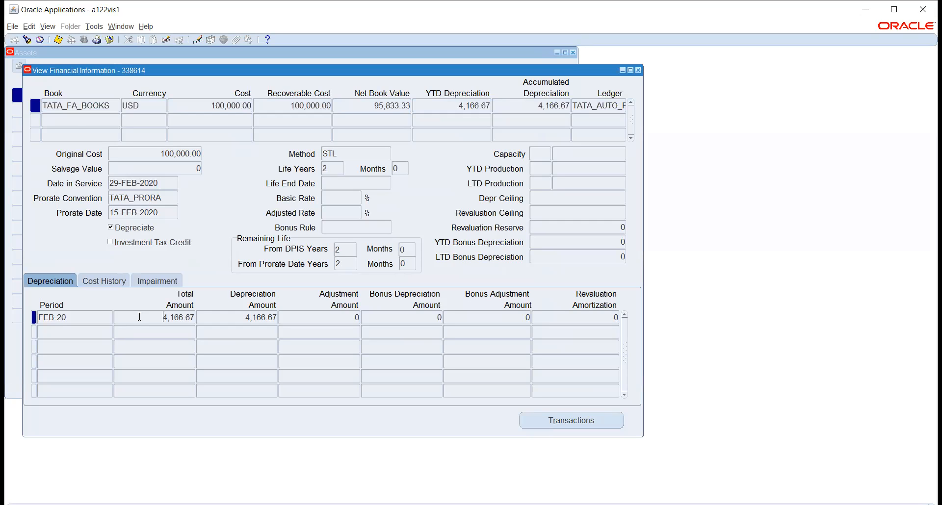
left_click(228, 321)
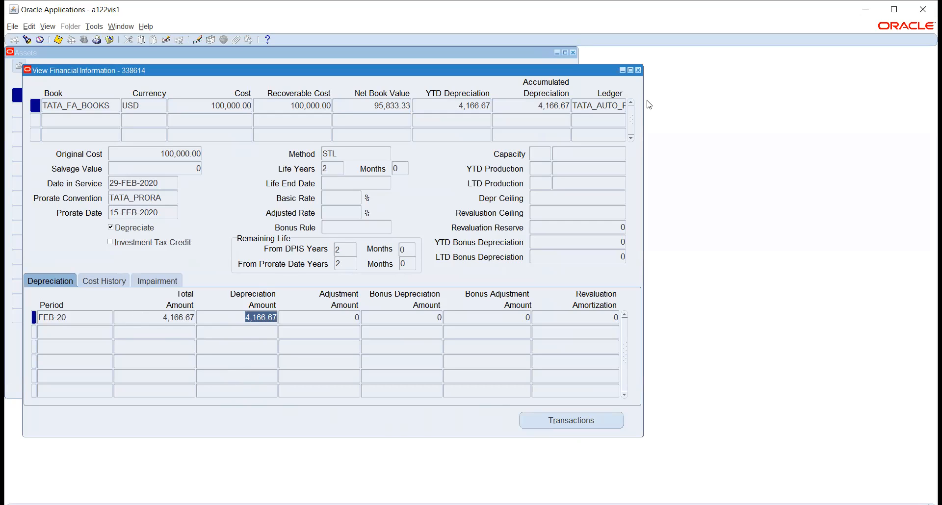
left_click(638, 70)
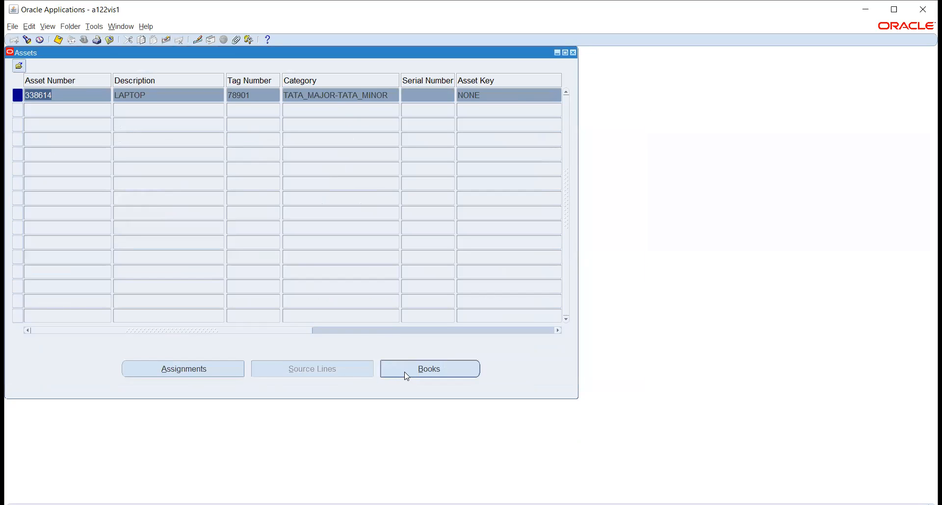
left_click(574, 53)
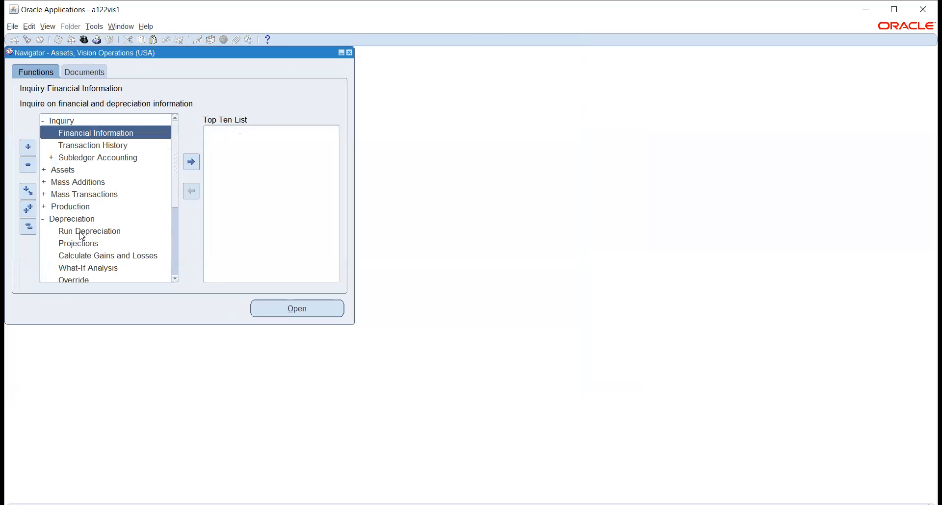
Reopen the Financial Information inquiry and search again for the assets in the book TATA_FA_BOOKS.
double_click(89, 135)
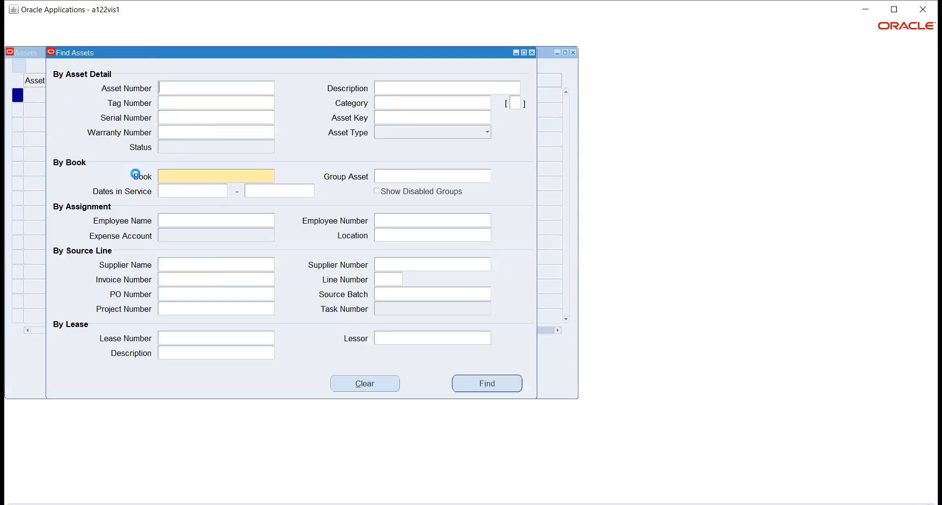
type("TAT")
key("Tab")
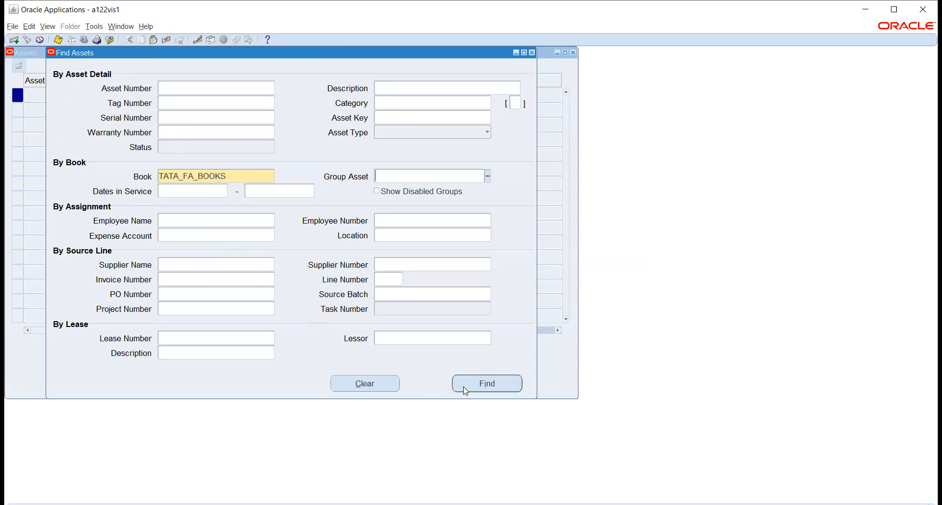
left_click(478, 385)
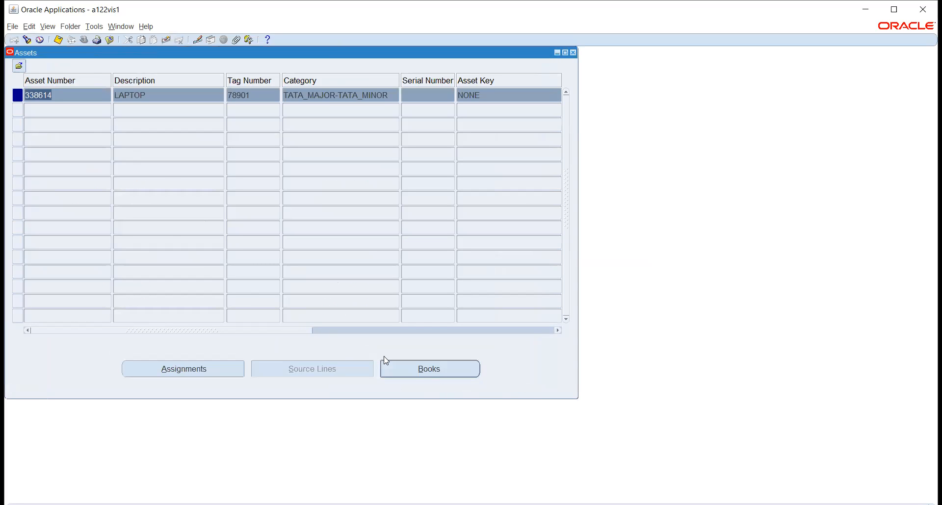
Review the LAPTOP asset's cost history and transaction history, and close all of its windows.
left_click(414, 370)
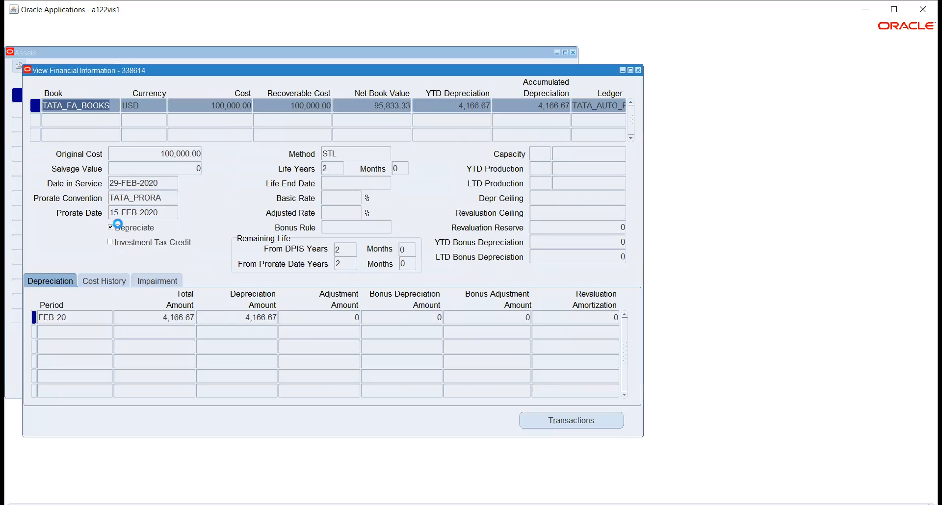
left_click(110, 283)
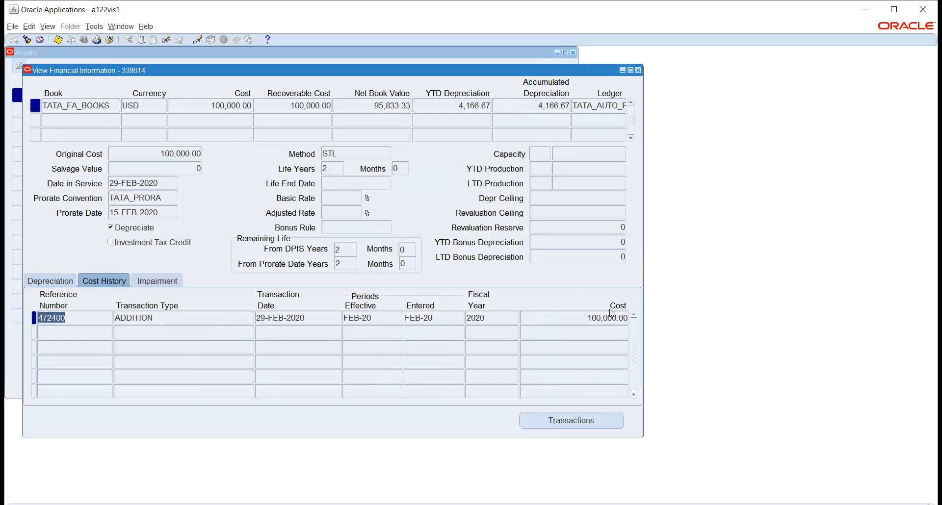
left_click(580, 424)
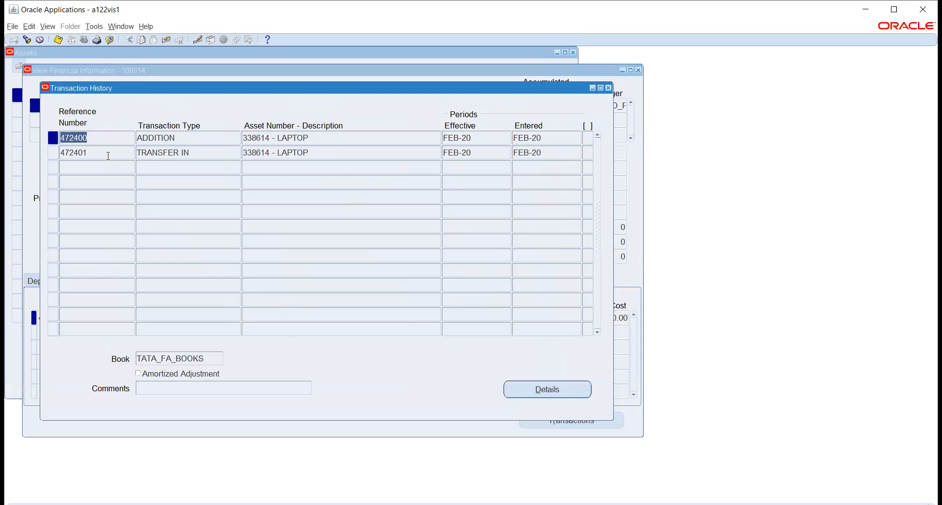
left_click(608, 88)
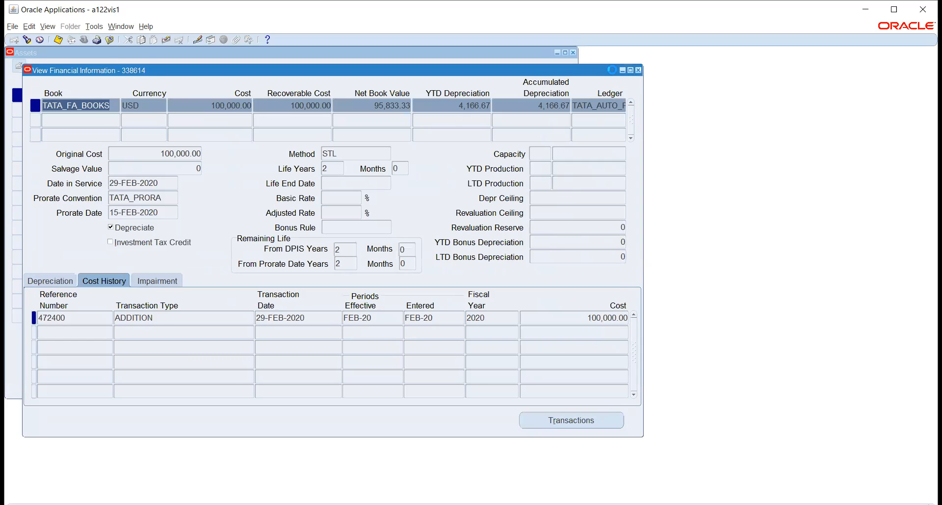
left_click(638, 70)
left_click(573, 53)
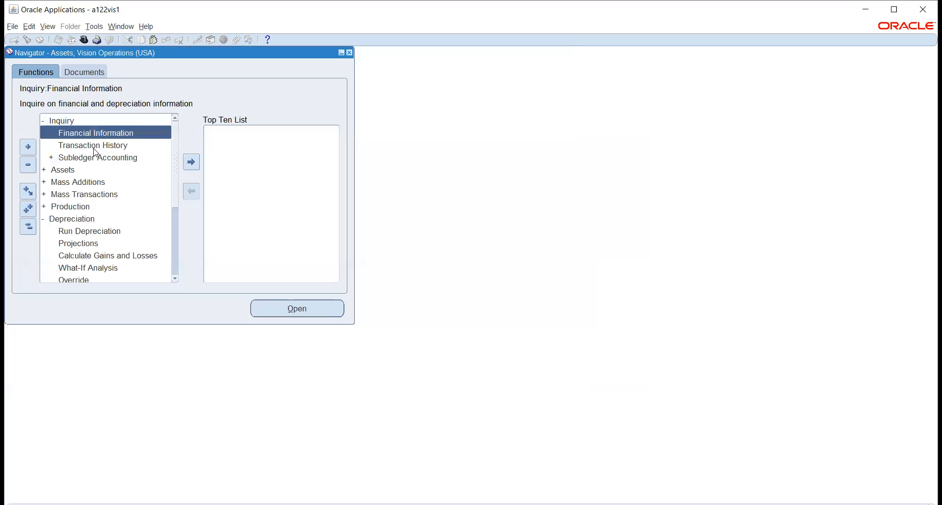
Open the Transaction History inquiry and find the transaction with reference number 472400 in the book TATA_FA_BOOKS.
double_click(93, 145)
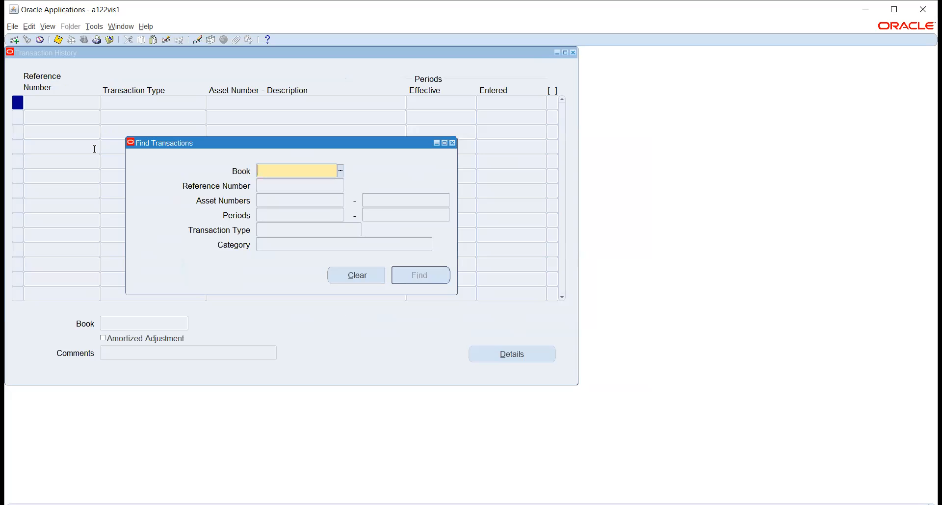
type("TATA")
key("Tab")
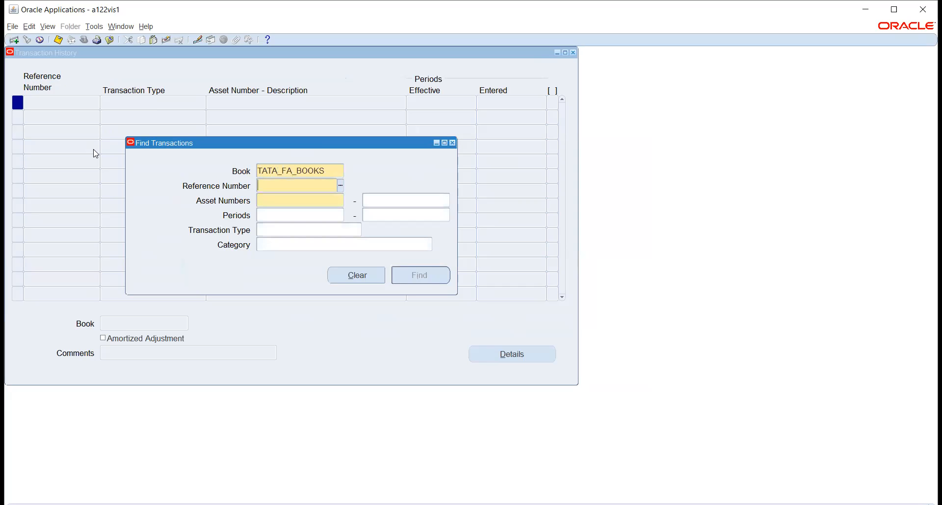
type("472400")
key("Tab")
left_click(412, 275)
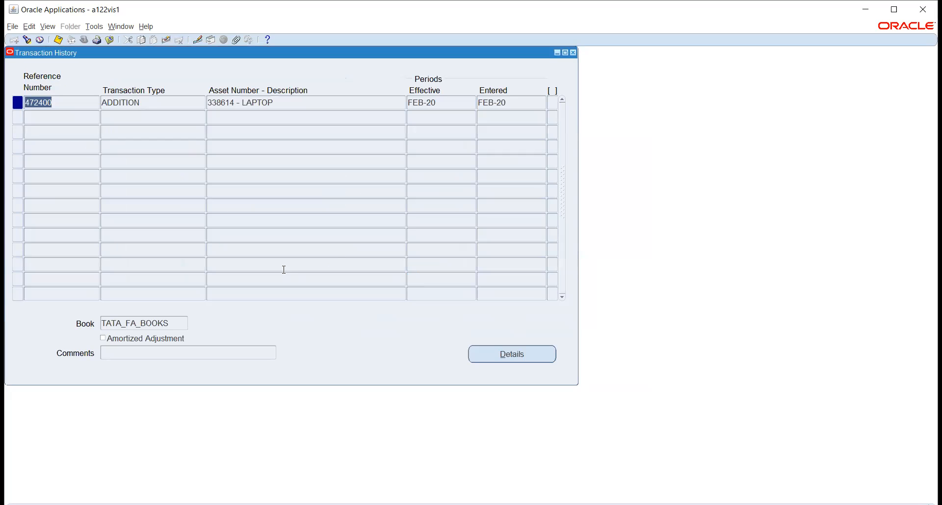
Review the cost and depreciation columns in the details of the LAPTOP addition transaction, and close the transaction windows.
left_click(500, 354)
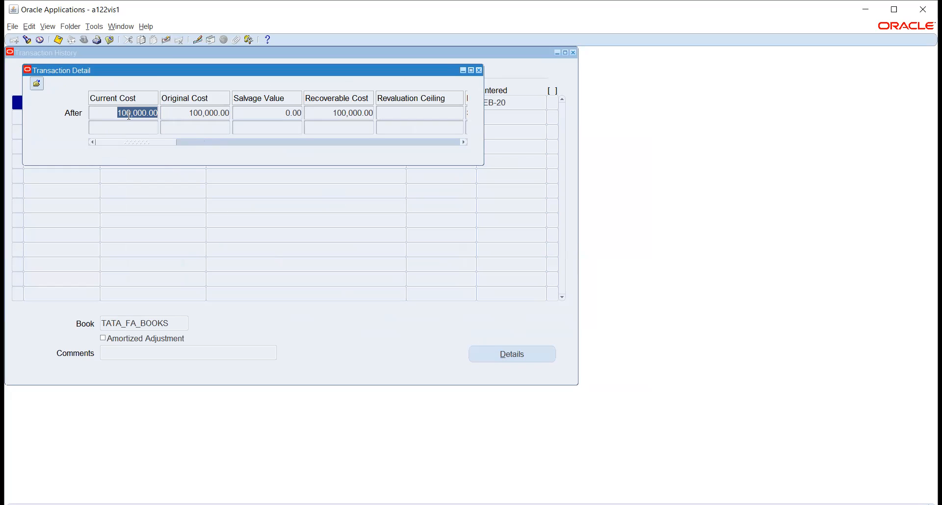
left_click_drag(154, 144, 379, 147)
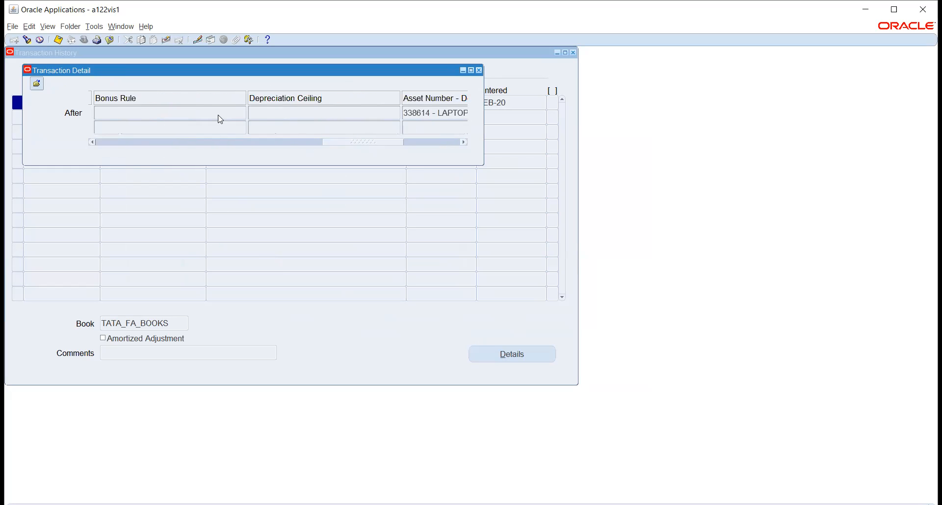
left_click(219, 117)
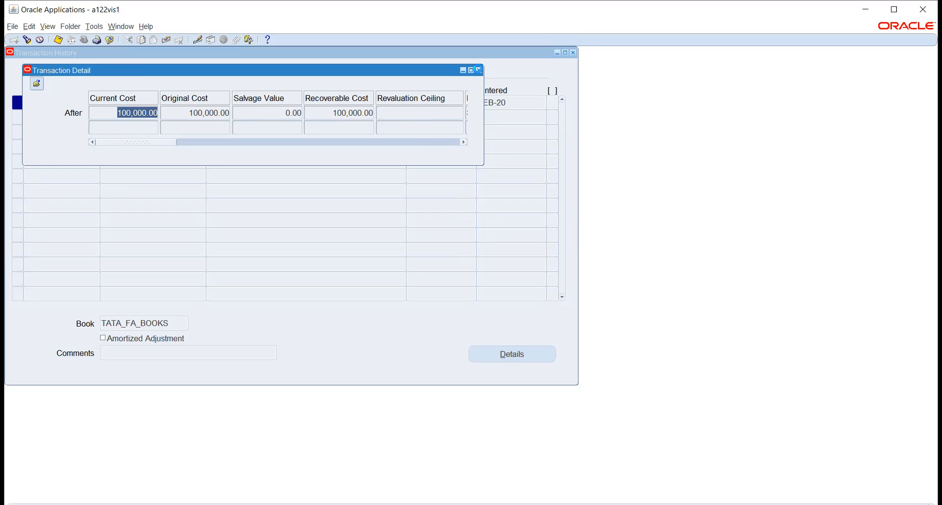
key("F4")
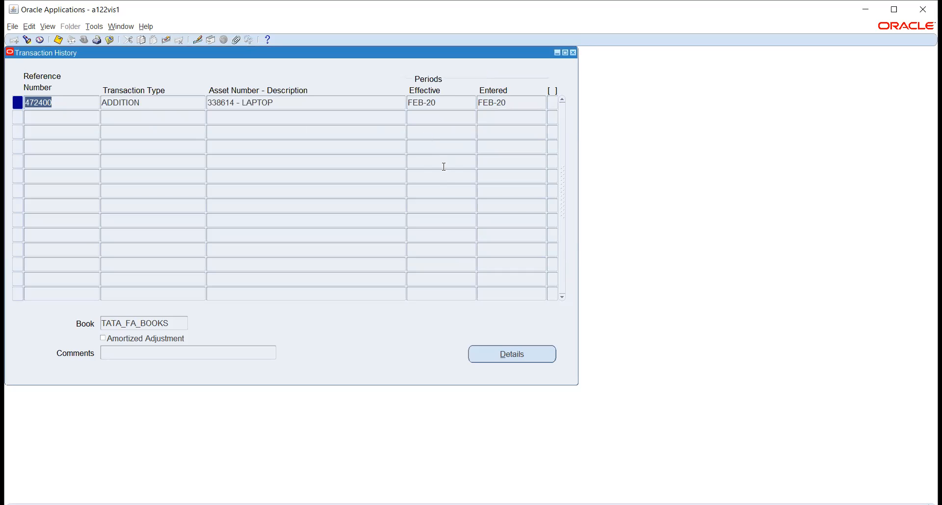
left_click(574, 53)
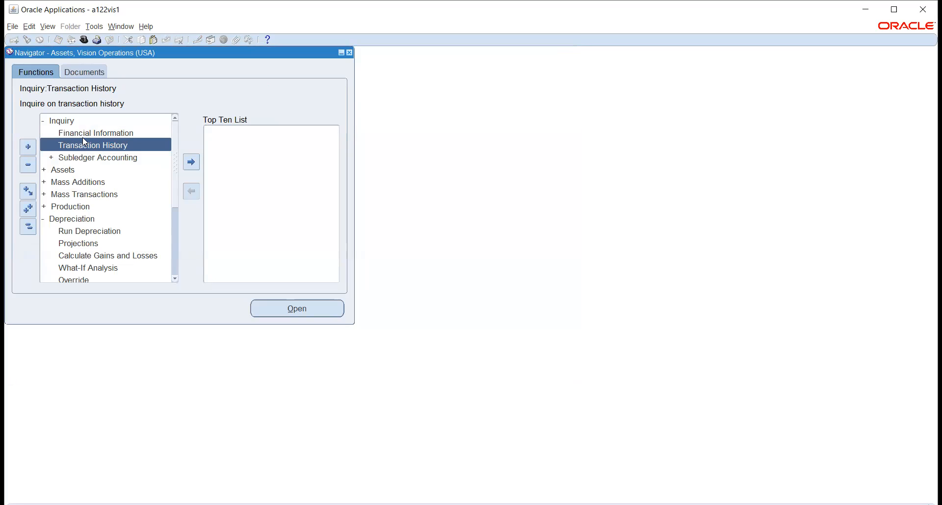
Open the Asset Workbench and find the assets in the book TATA_FA_BOOKS.
left_click(65, 170)
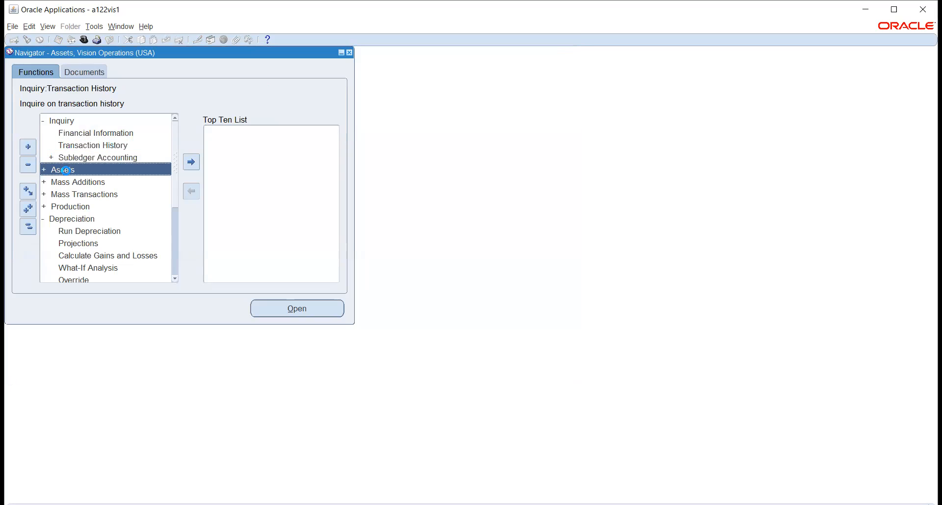
double_click(72, 180)
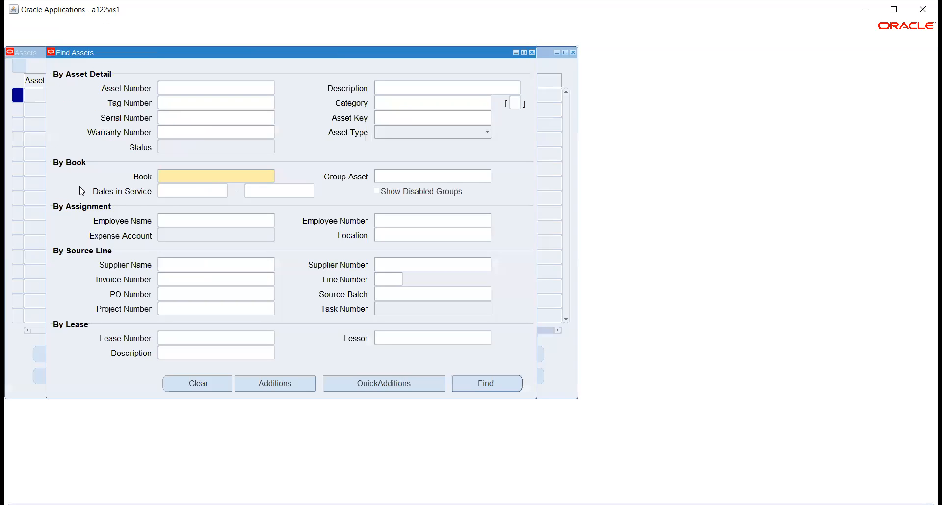
type("TATA")
key("Tab")
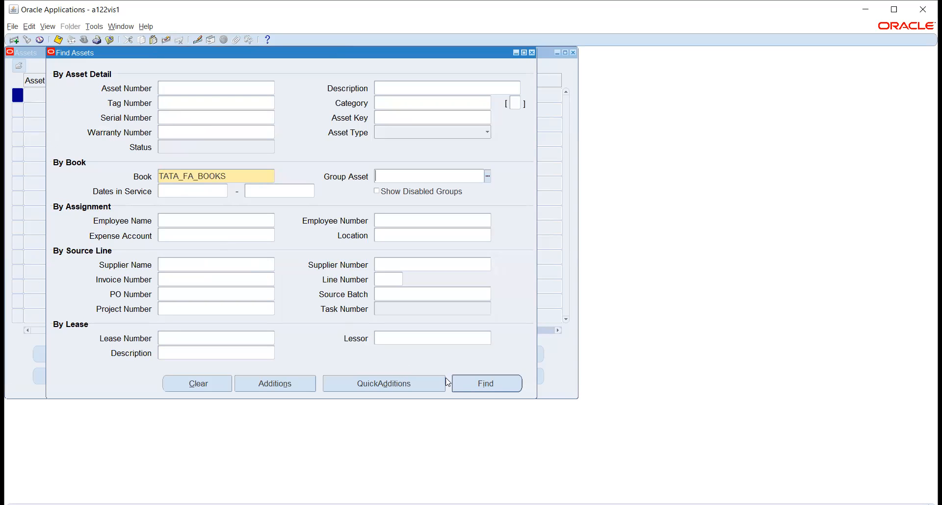
left_click(496, 387)
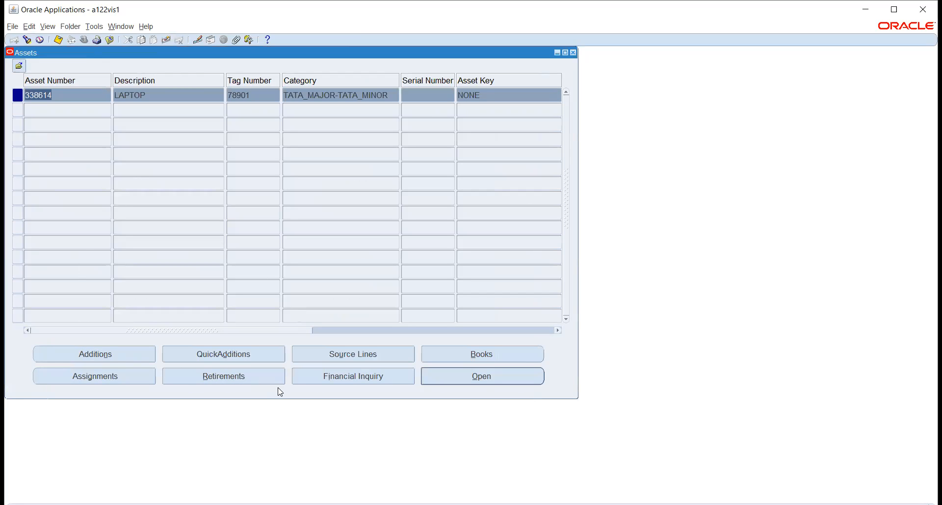
Review the LAPTOP asset's details and its financial information without changing anything, and close the asset windows.
left_click(474, 381)
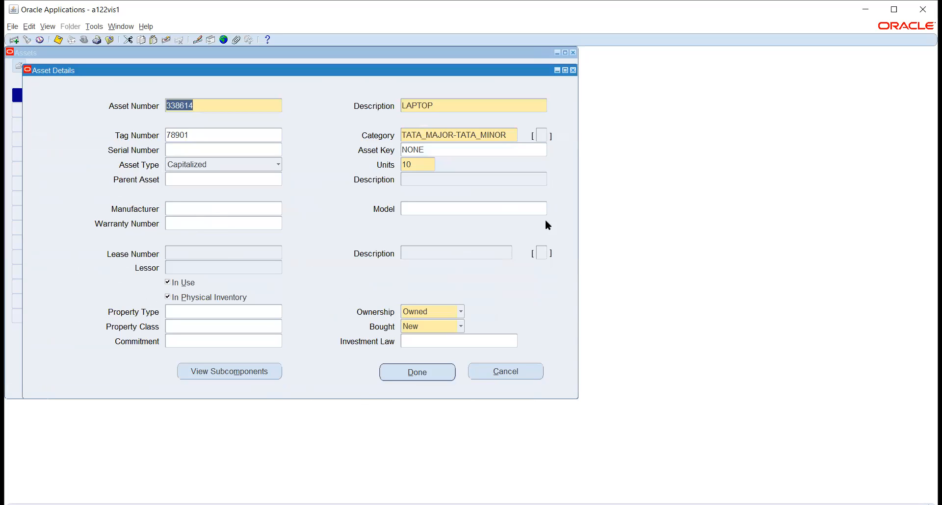
left_click(507, 369)
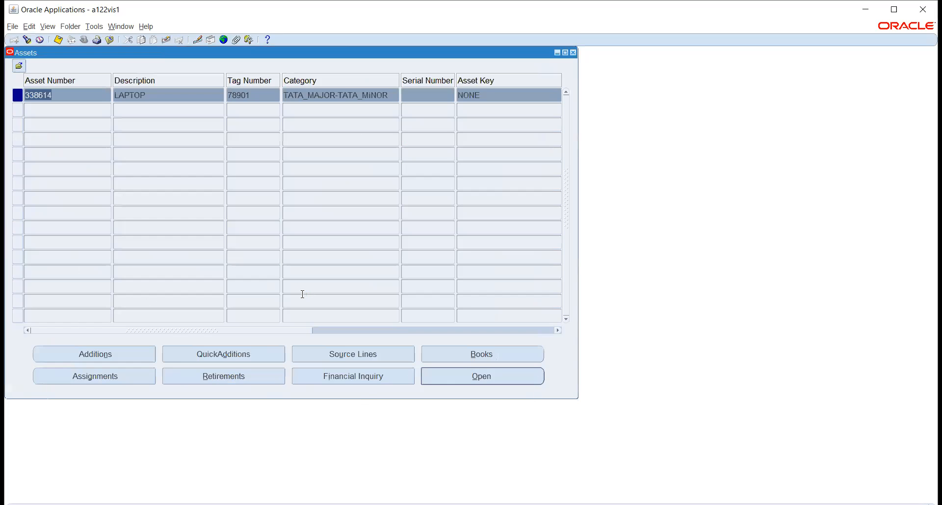
left_click(335, 373)
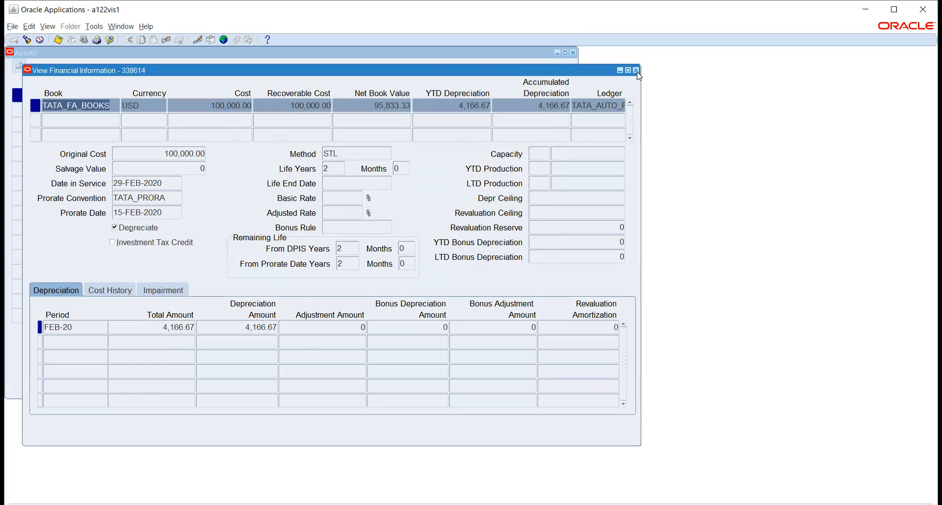
left_click(278, 101)
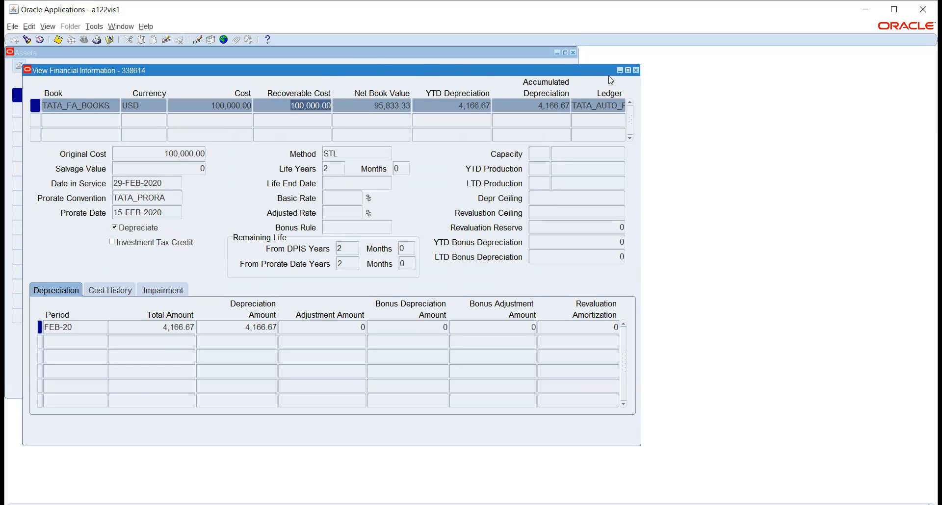
left_click(635, 70)
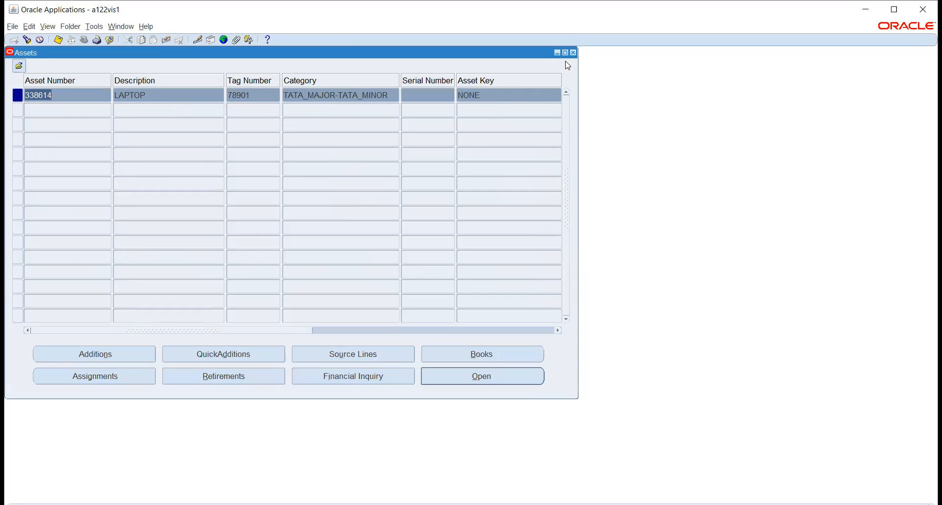
left_click(573, 53)
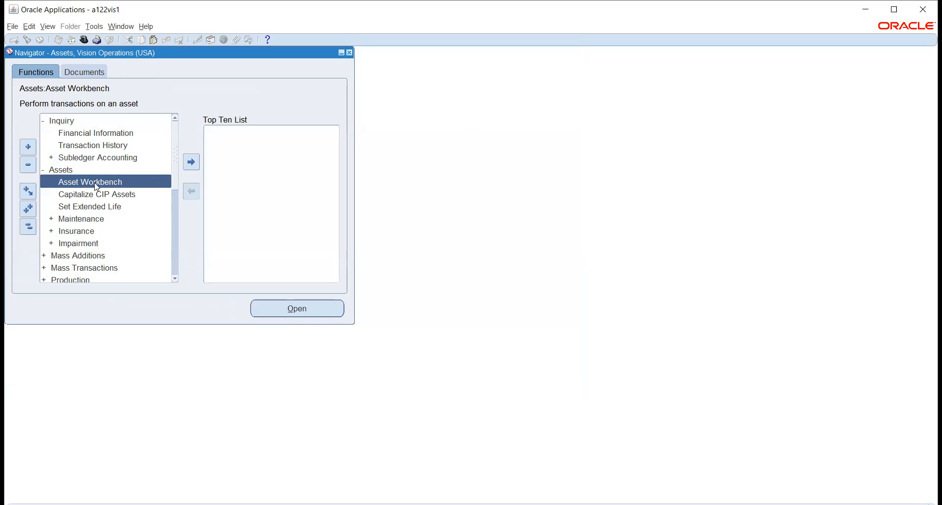
Open the Changes form under Mass Transactions, look over its before and after fields, and close it.
scroll(96, 187, "down", 1)
left_click(68, 231)
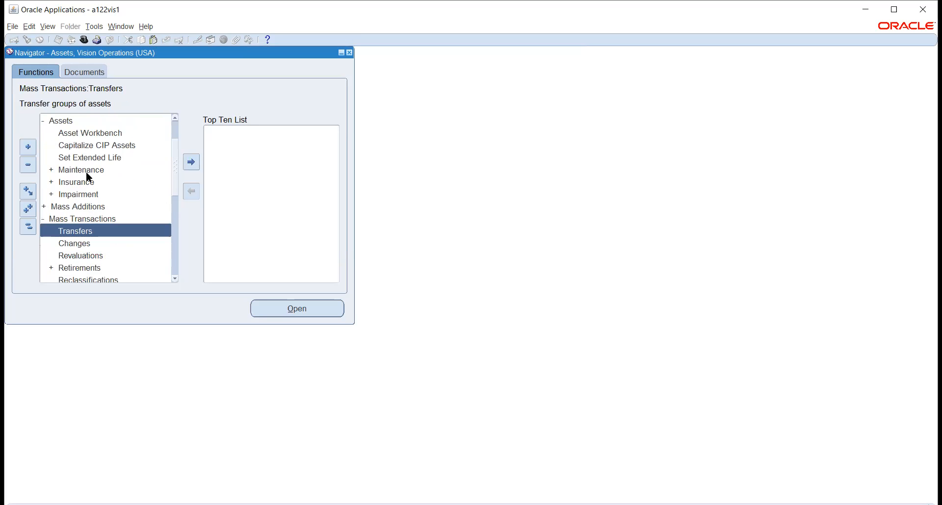
scroll(86, 171, "down", 1)
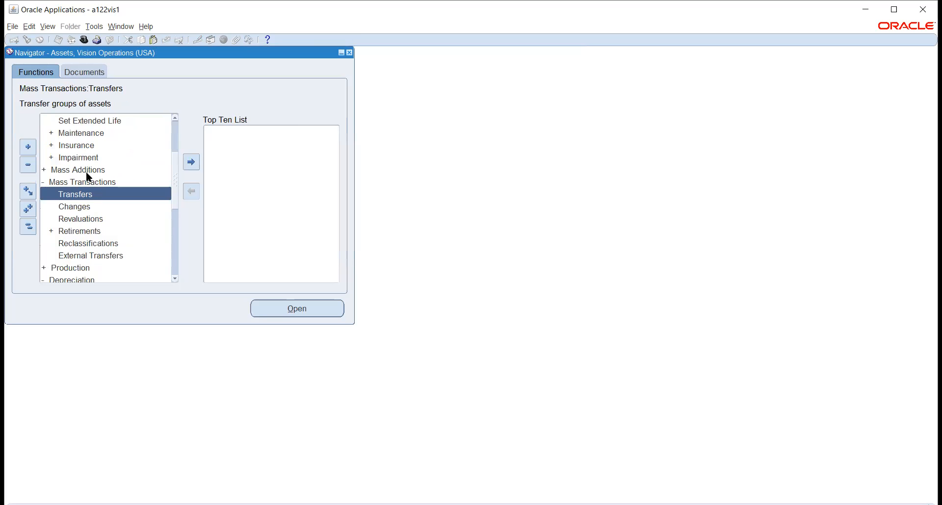
left_click(76, 207)
double_click(76, 207)
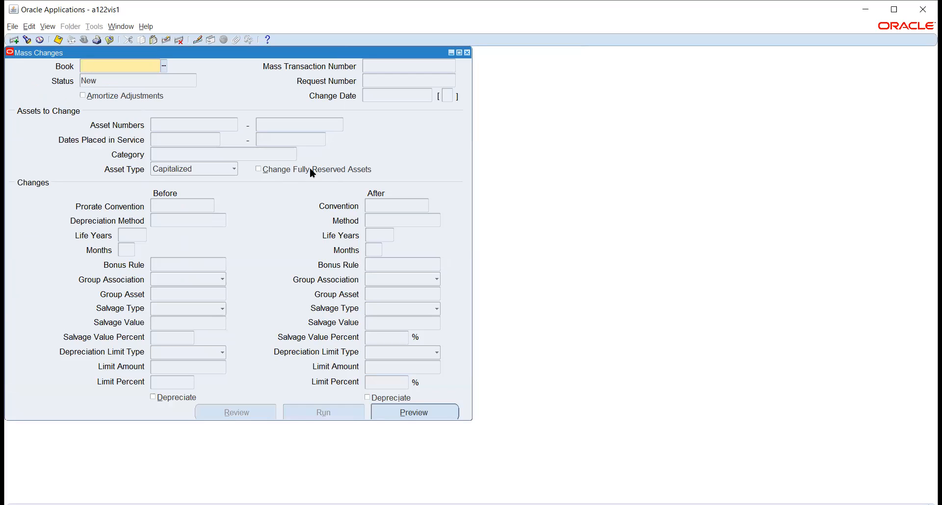
left_click(467, 52)
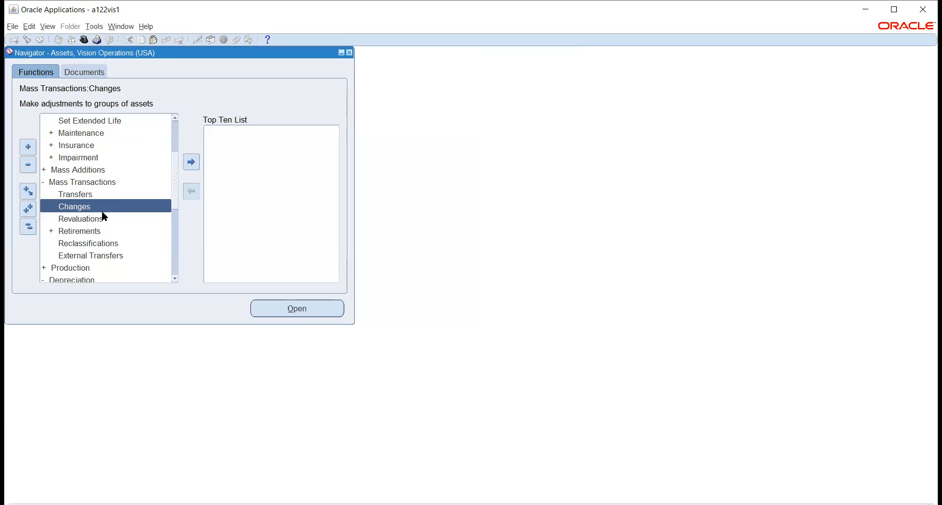
Reopen the Asset Workbench and search again for the assets in the book TATA_FA_BOOKS.
scroll(102, 213, "up", 3)
scroll(101, 211, "up", 4)
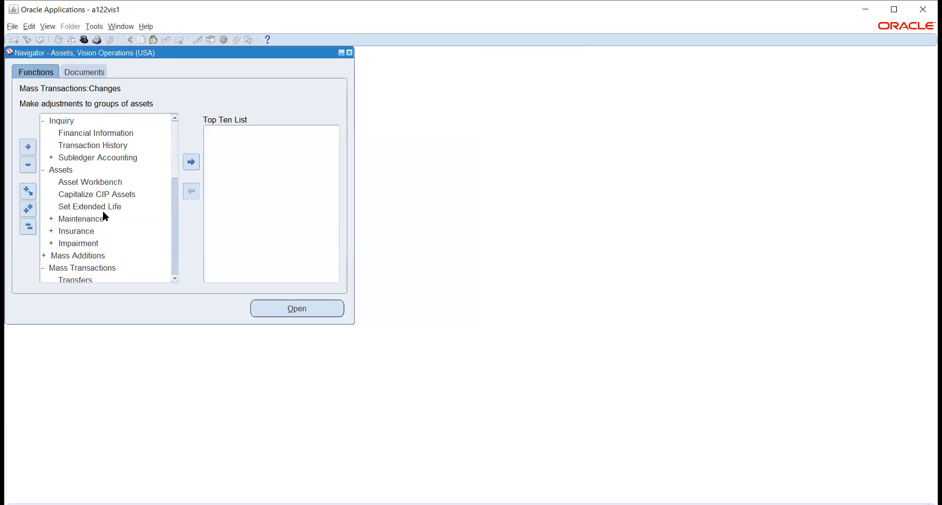
left_click(96, 183)
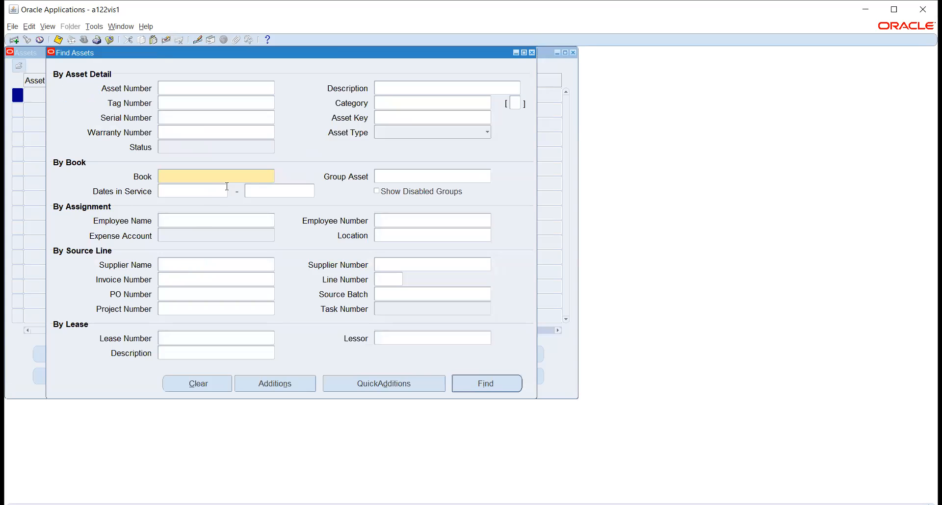
type("TATA")
key("Tab")
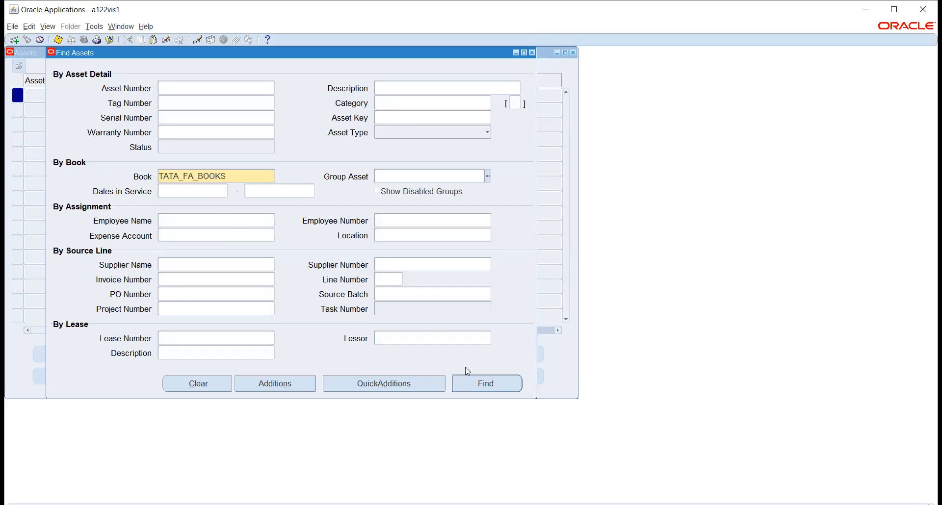
left_click(478, 381)
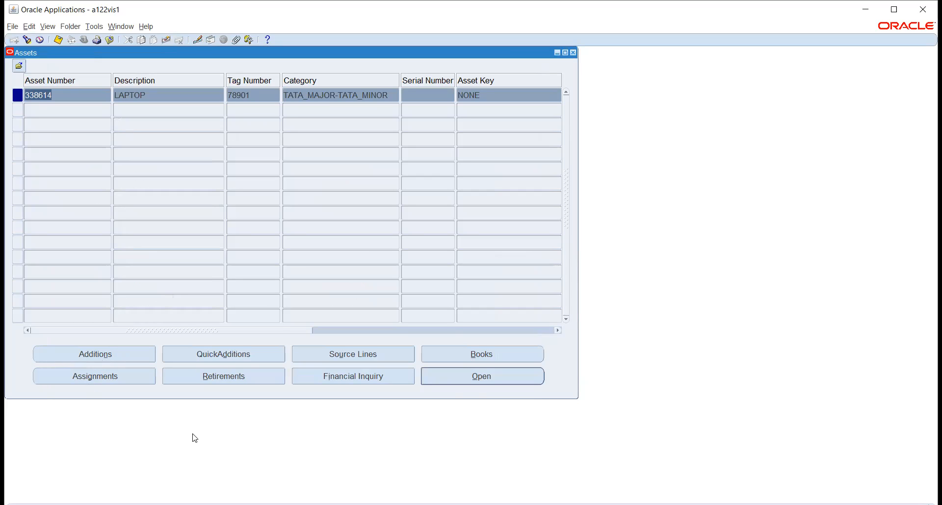
Set the LAPTOP asset's current cost to 80,000 in the book TATA_FA_BOOKS and save the adjustment.
left_click(478, 358)
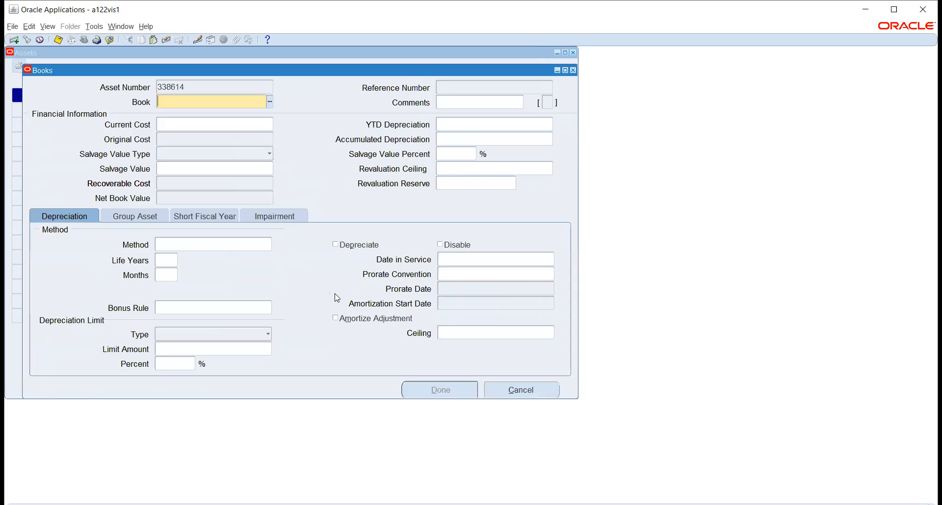
type("TATA_FA_BOOKS")
left_click(249, 125)
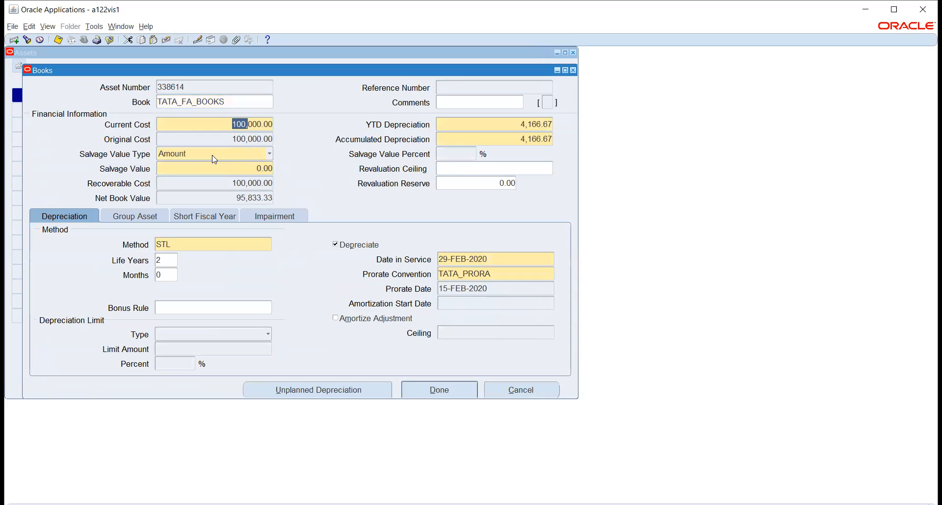
left_click(214, 168)
left_click_drag(228, 125, 274, 133)
type("8")
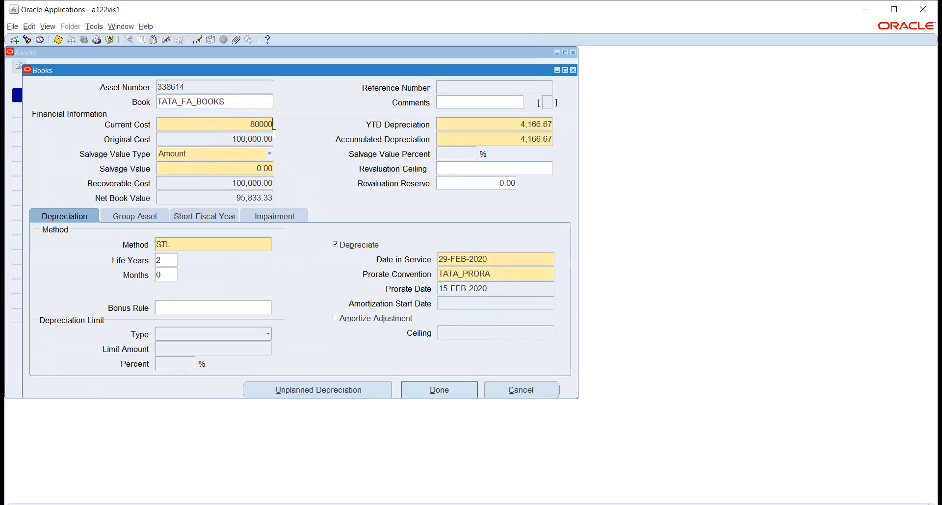
type("0,000")
key("Tab")
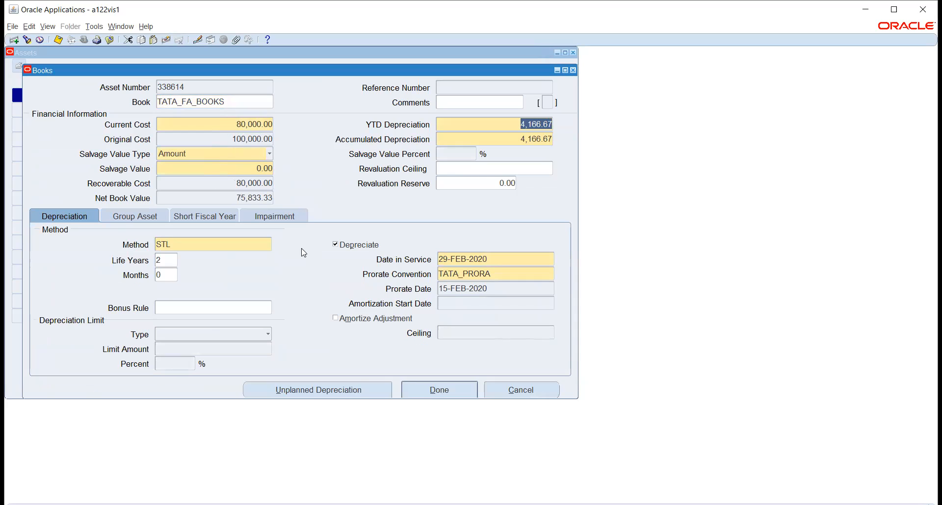
left_click(432, 388)
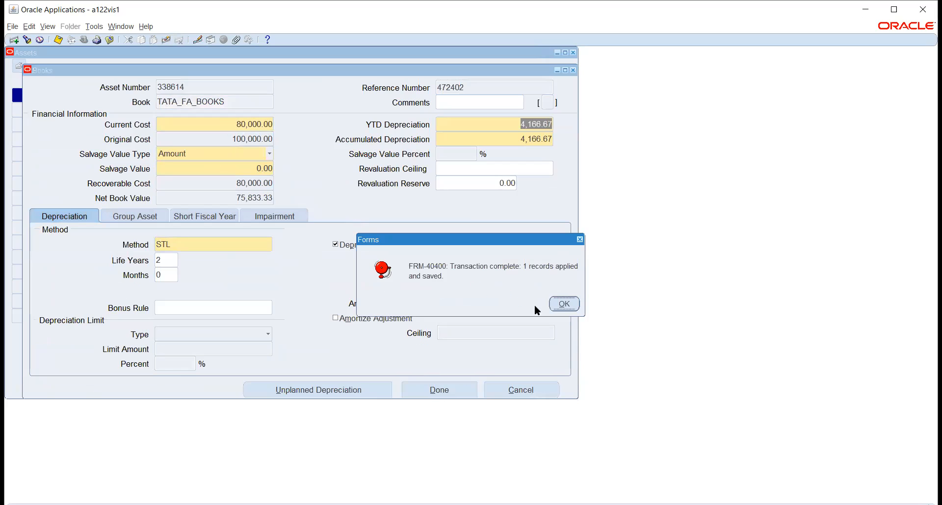
left_click(563, 305)
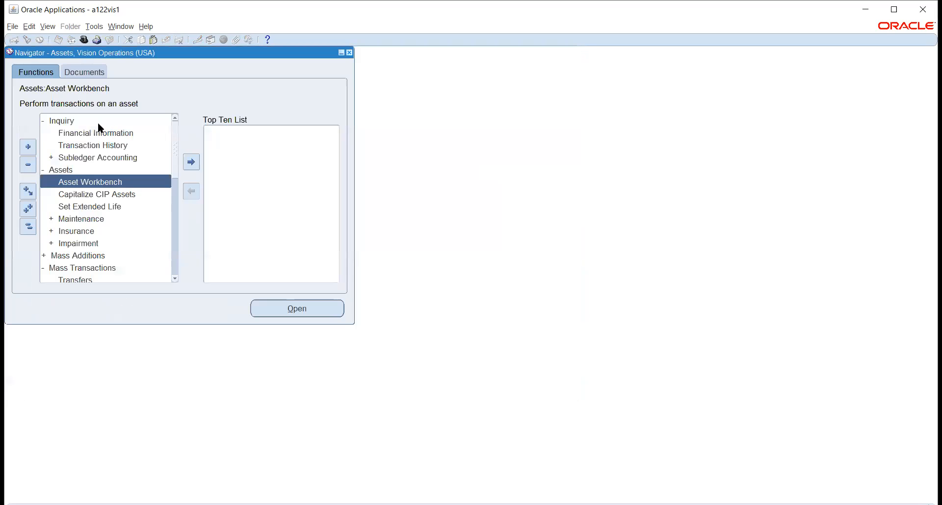
Open the Financial Information inquiry and find the assets in TATA_FA_BOOKS following the cost adjustment.
double_click(87, 137)
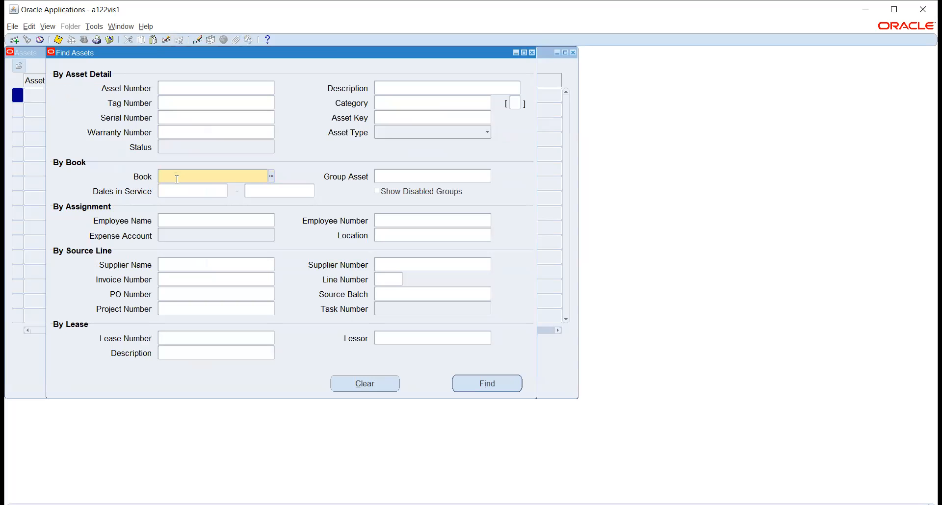
type("TATA_FA_BOOKS")
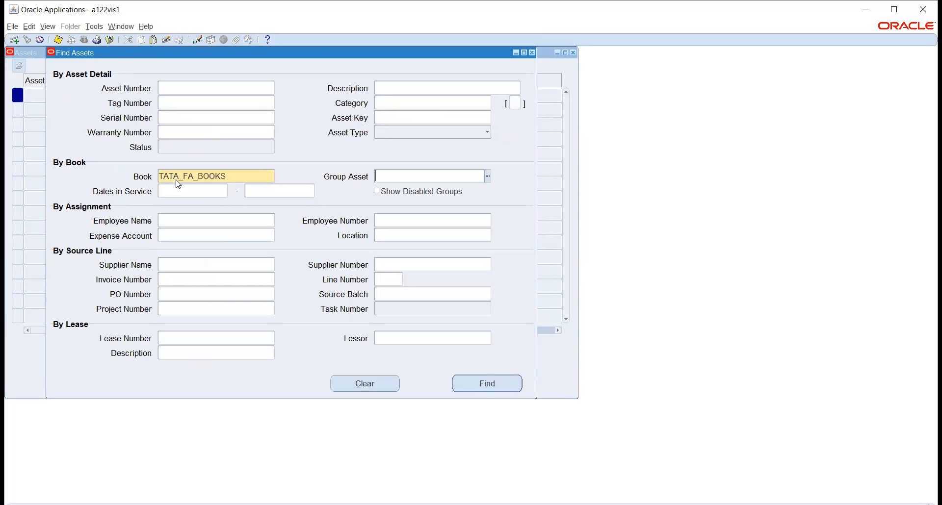
left_click(483, 386)
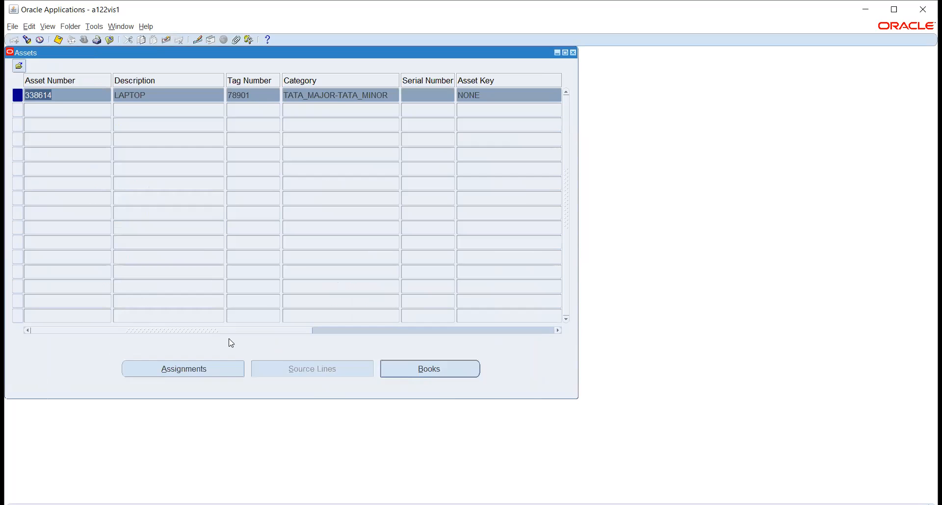
Open the laptop asset's financial information and examine its cost history, including the adjustment entry.
left_click(395, 373)
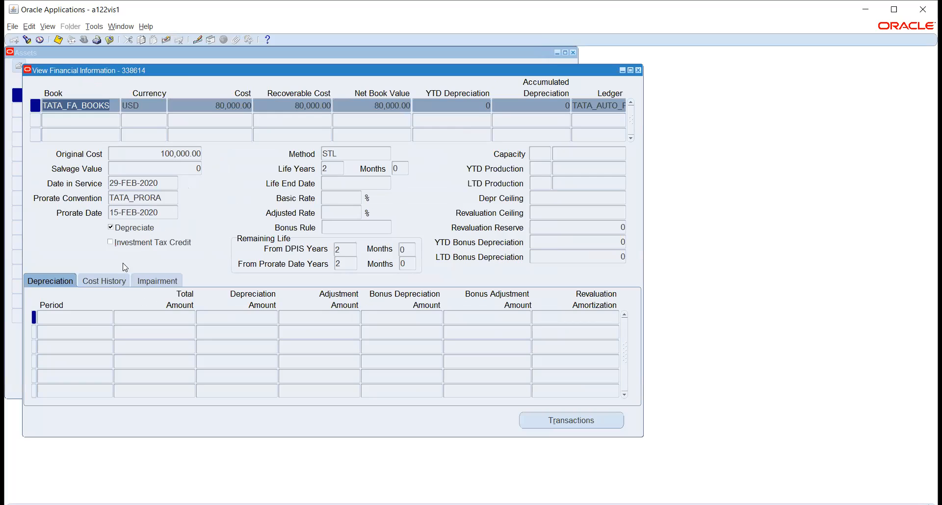
left_click(100, 281)
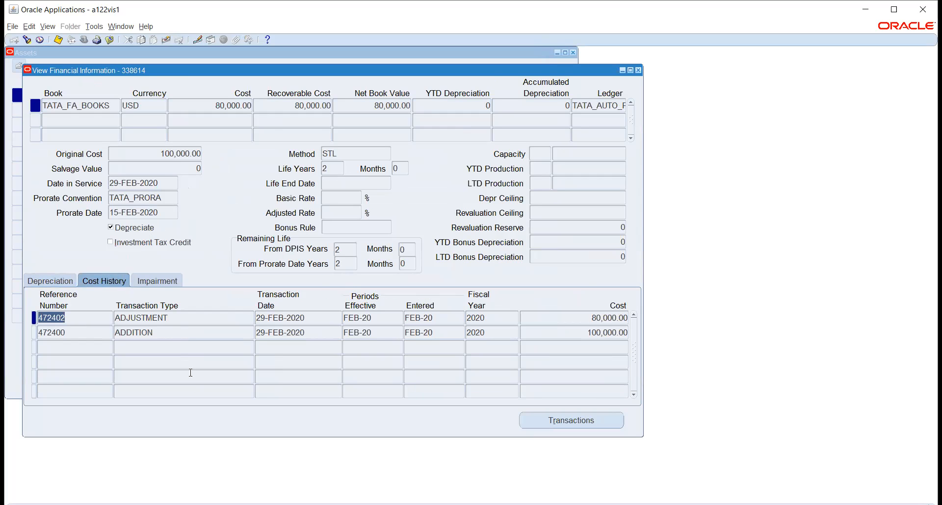
left_click(191, 317)
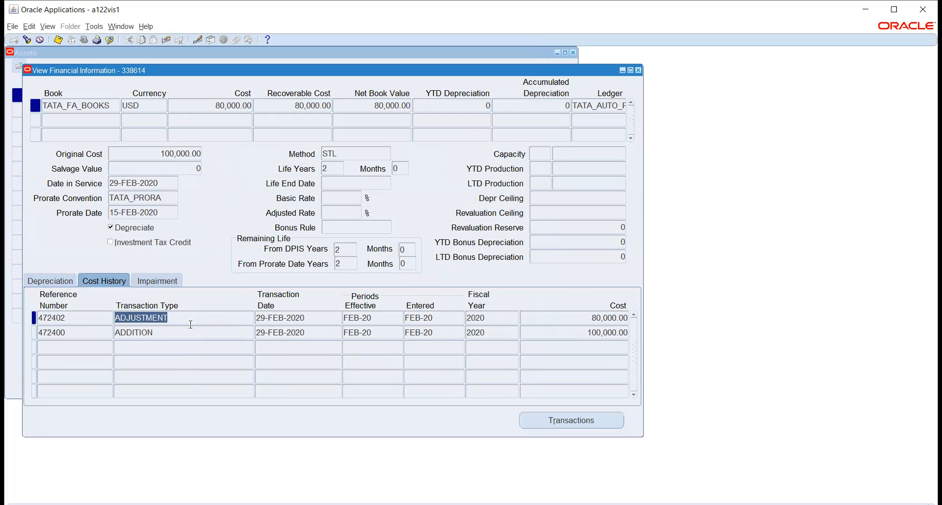
Examine the before and after values of the laptop's adjustment from its transaction history, closing the asset inquiry when finished.
left_click(554, 423)
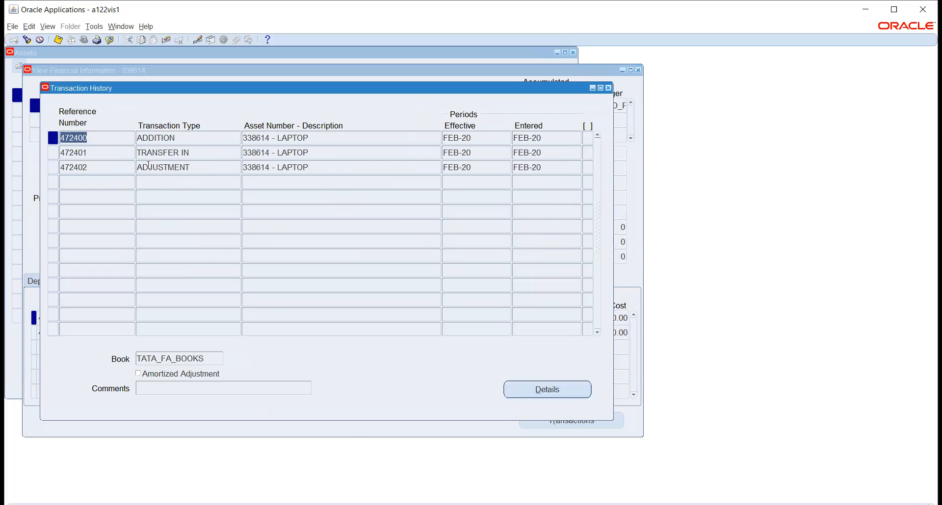
left_click(114, 170)
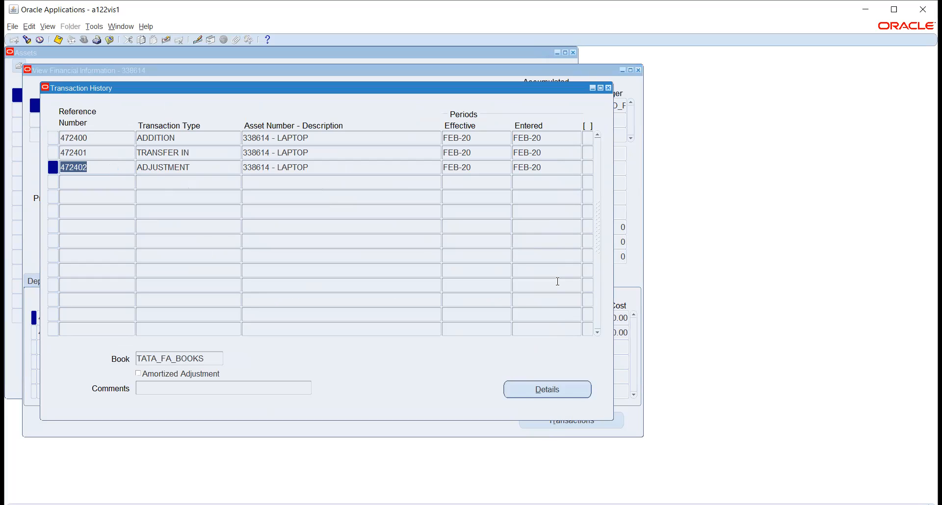
left_click(535, 390)
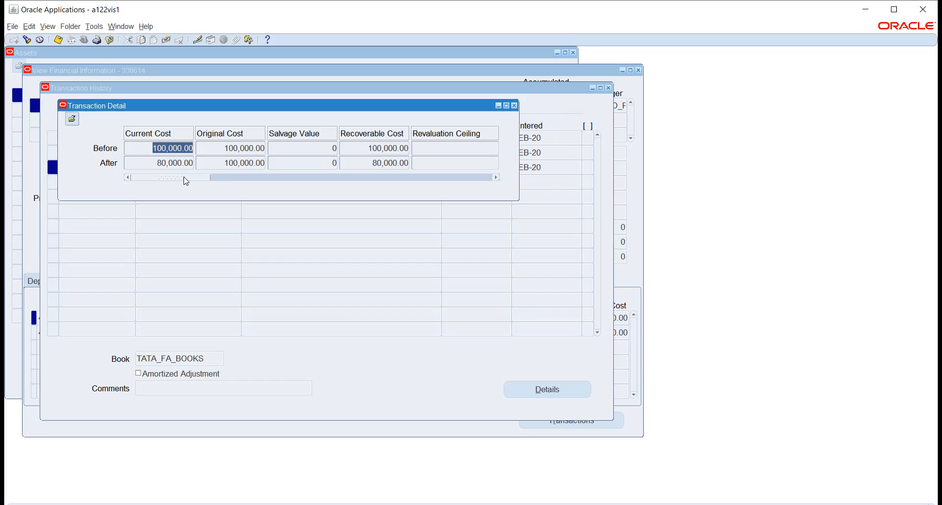
left_click_drag(186, 181, 427, 189)
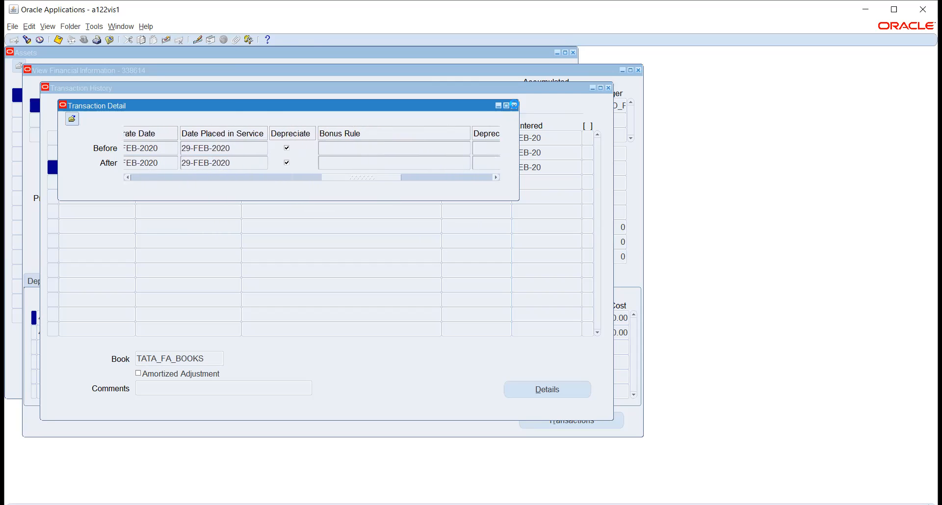
left_click(514, 105)
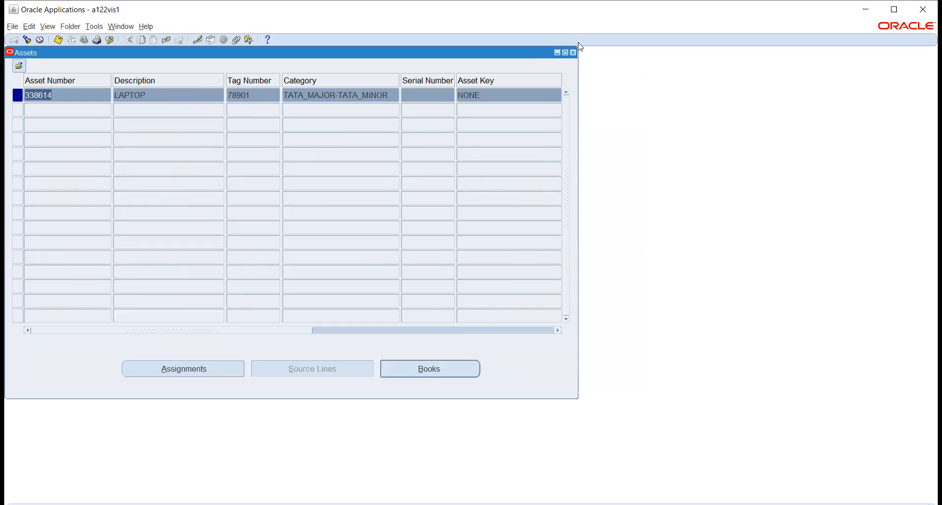
left_click(574, 53)
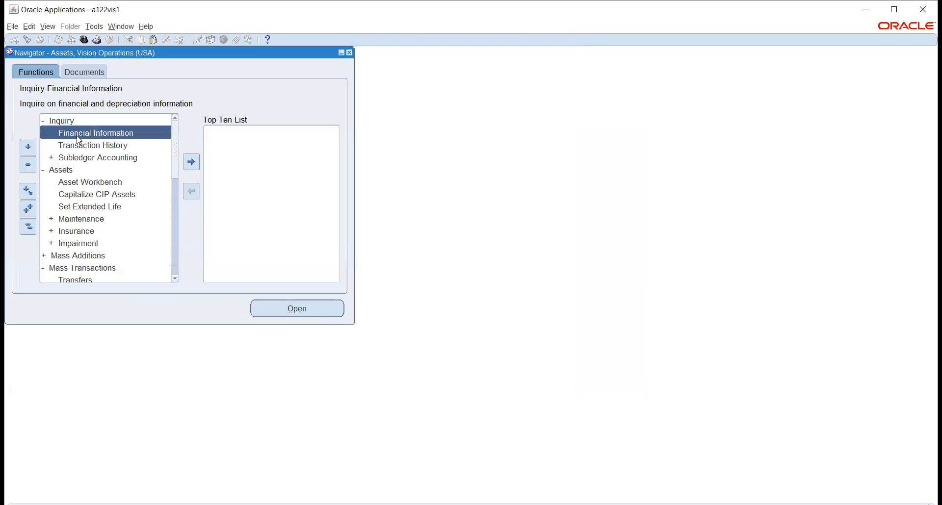
Find transaction reference number 472402 in book TATA_FA_BOOKS using the Transaction History inquiry.
double_click(84, 146)
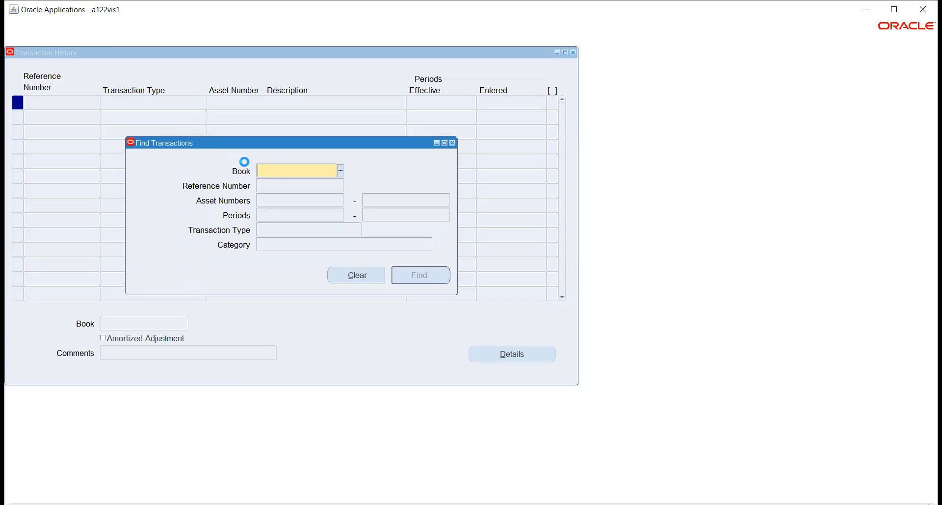
type("TATA_FA_BOOKS")
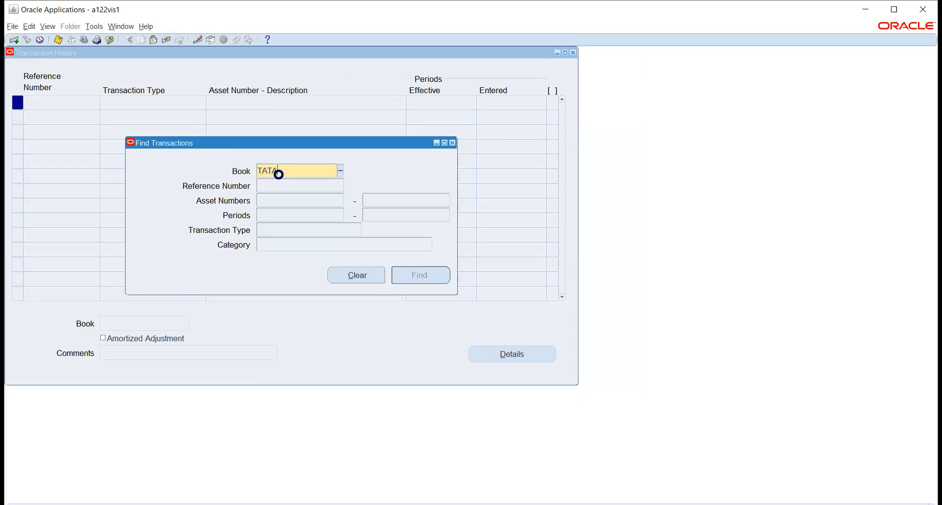
key("Tab")
type("472402")
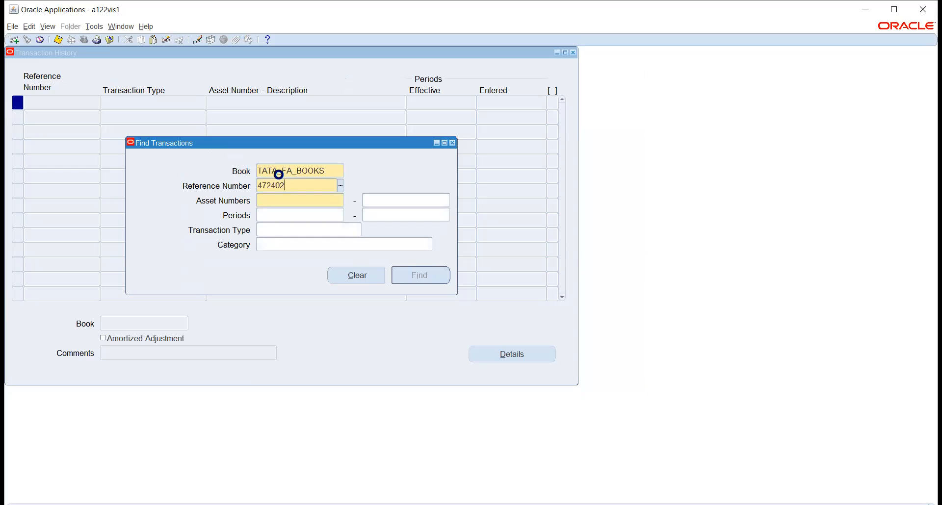
key("Tab")
left_click(422, 278)
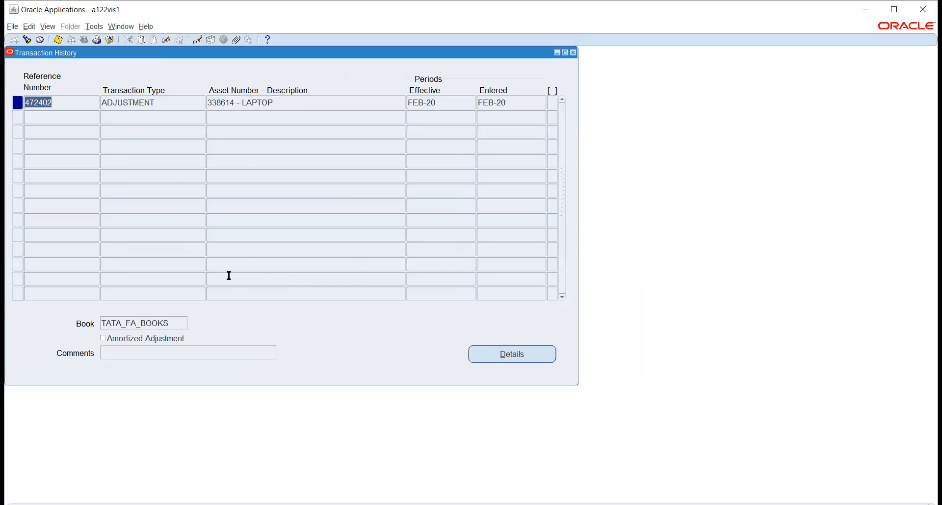
Review the found adjustment's cost and depreciation method details, and close the Transaction History inquiry.
left_click(553, 357)
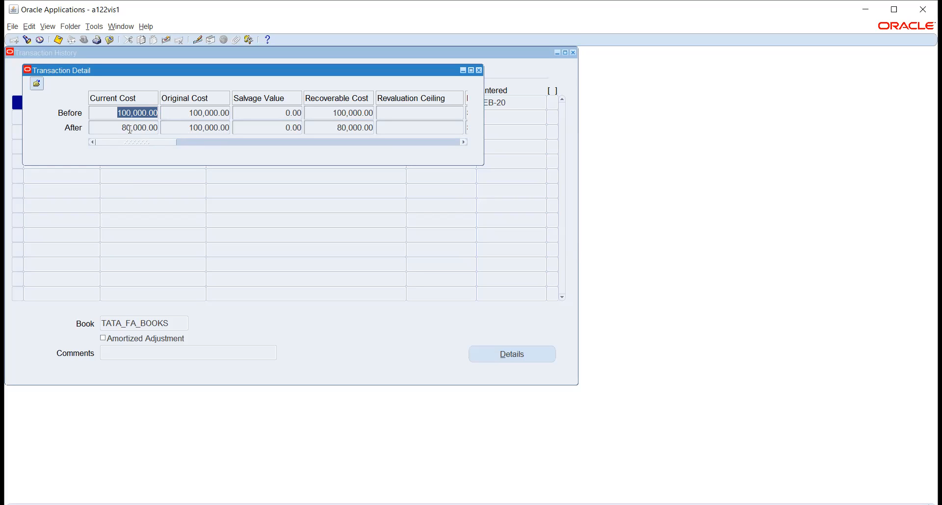
left_click(183, 128)
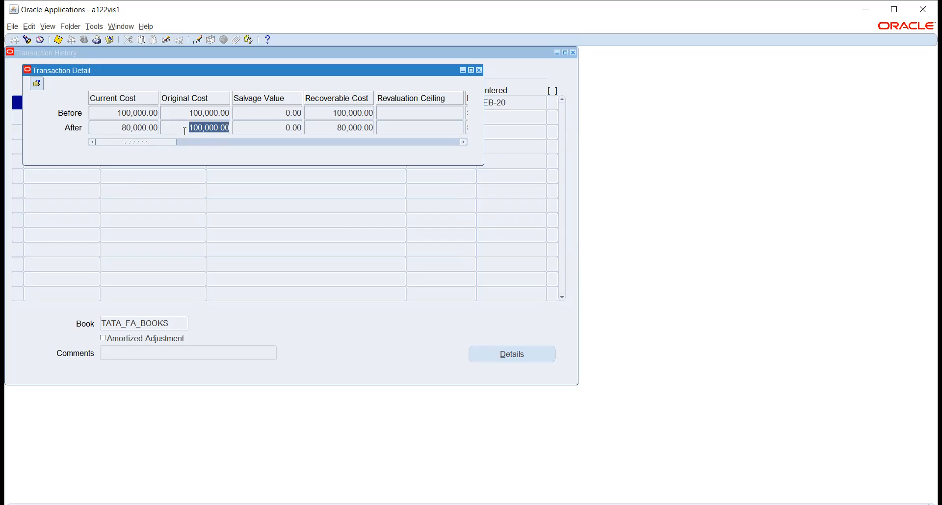
mouse_move(161, 142)
left_mouse_down()
mouse_move(370, 183)
mouse_move(402, 186)
mouse_move(429, 171)
mouse_move(242, 144)
mouse_move(172, 149)
left_mouse_up()
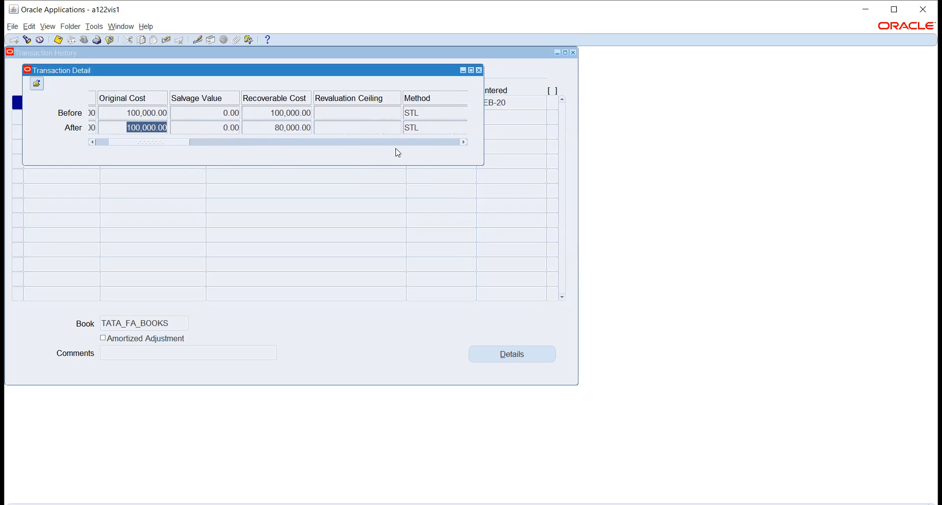
left_click(479, 71)
left_click(572, 52)
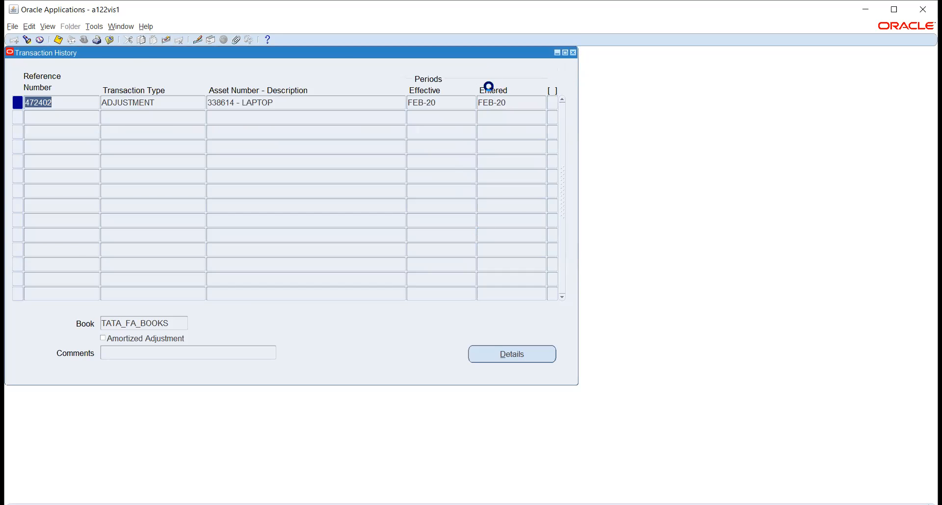
Open the Create Accounting request and set its Book Type Code to TATA_FA_BOOKS.
scroll(80, 181, "down", 6)
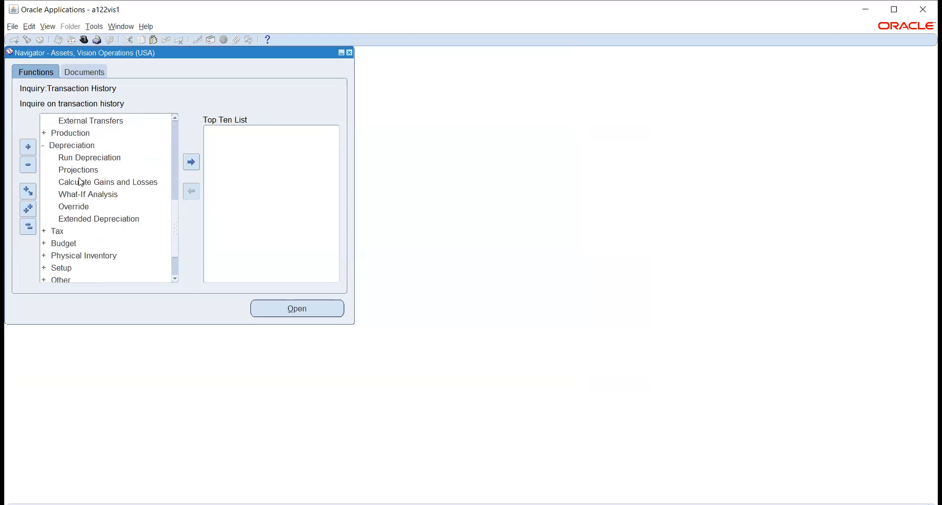
scroll(80, 182, "down", 4)
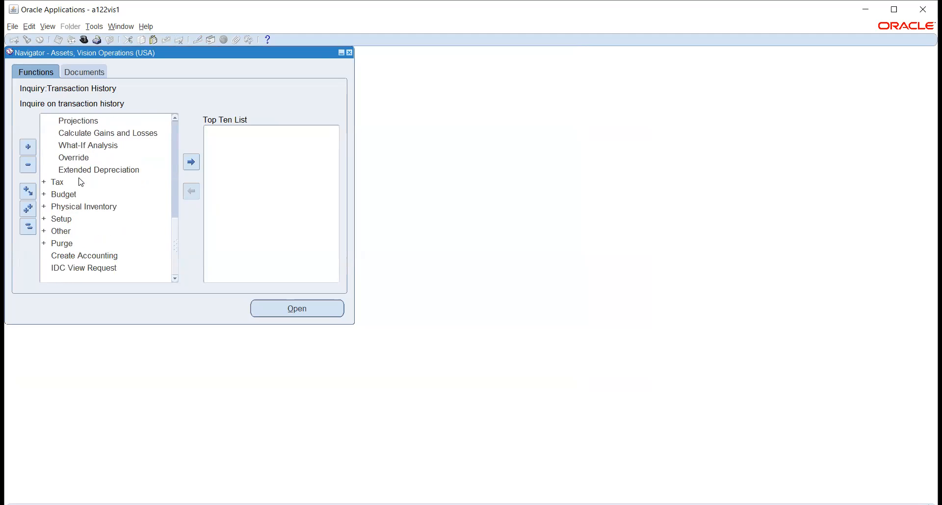
left_click(72, 255)
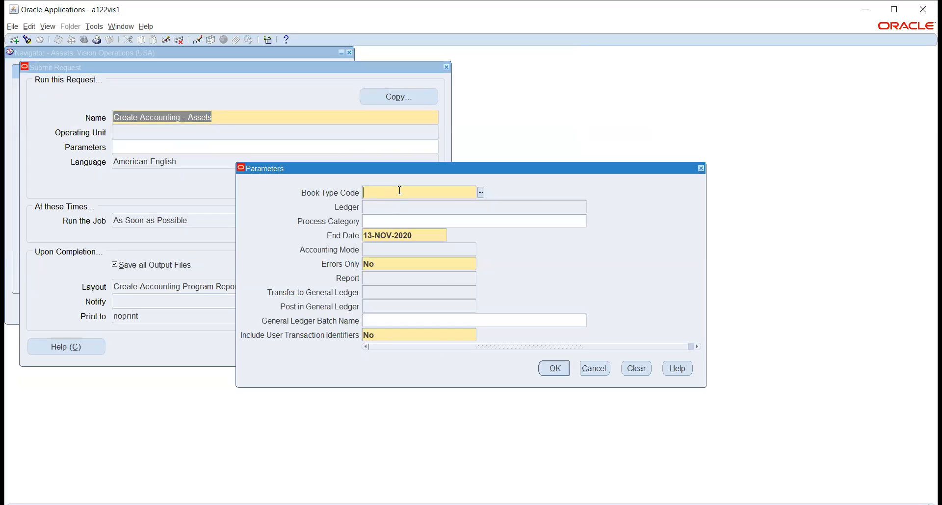
type("TATA")
key("Tab")
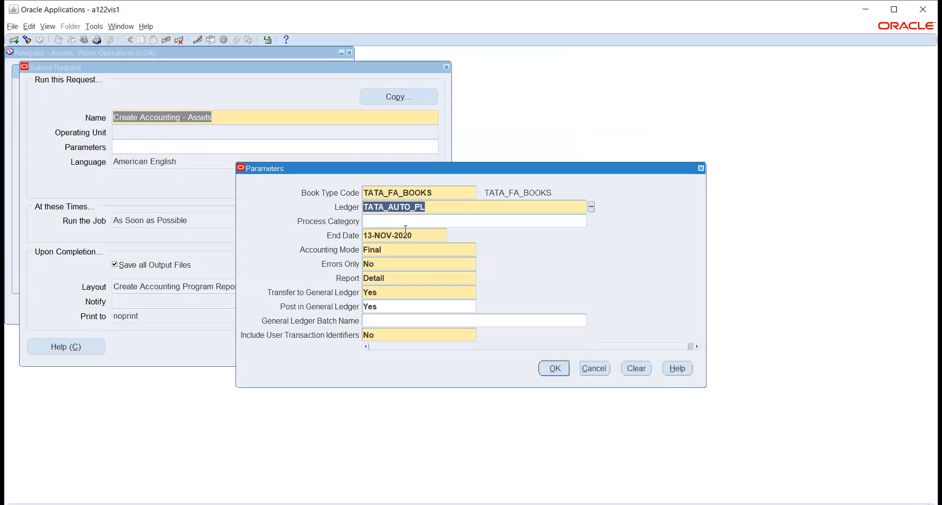
left_click(583, 223)
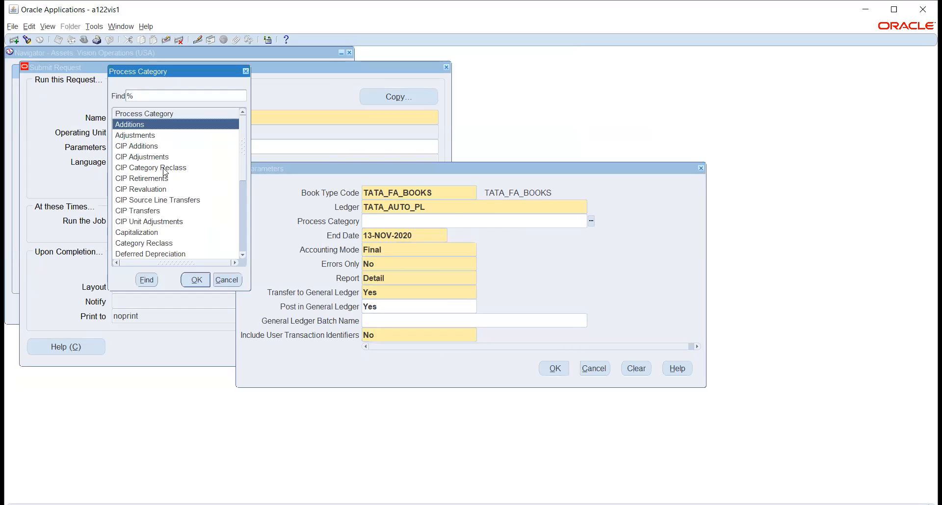
scroll(165, 160, "down", 5)
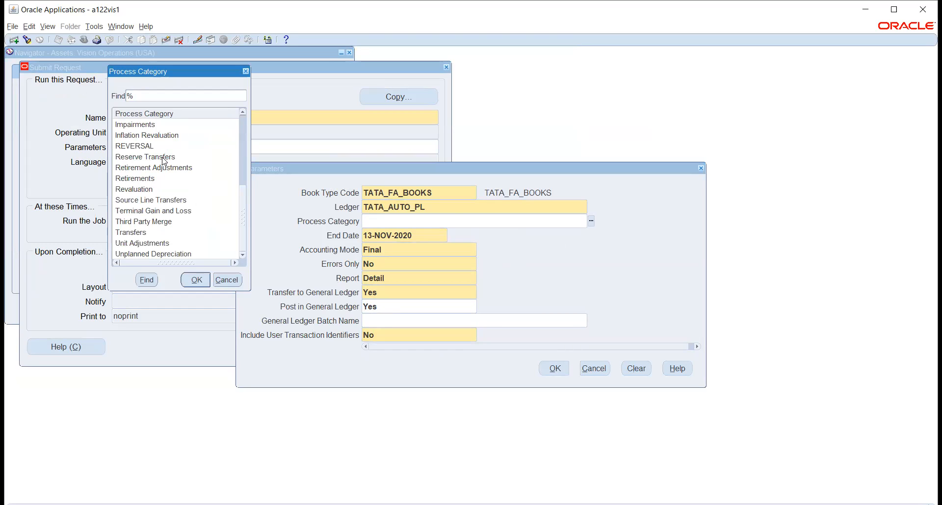
left_click(226, 279)
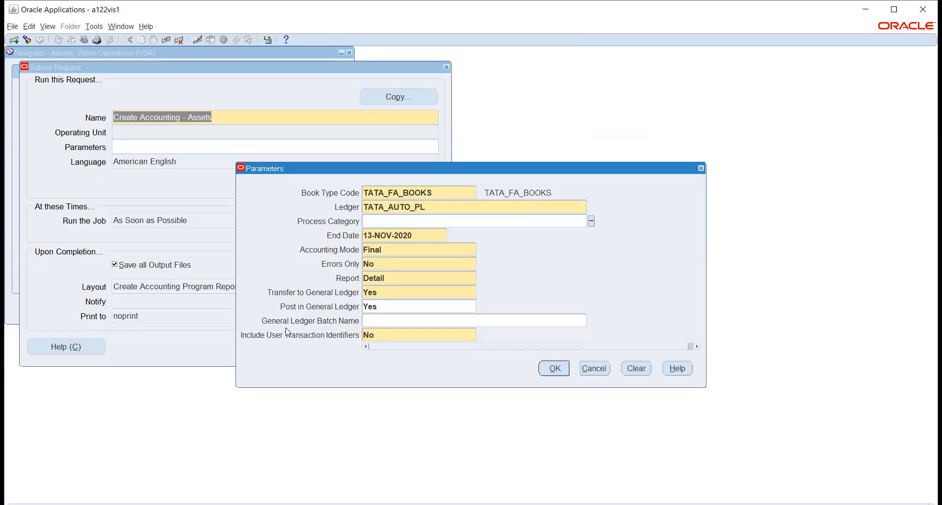
Accept the accounting parameters and submit the Create Accounting - Assets request.
left_click(553, 369)
left_click(326, 345)
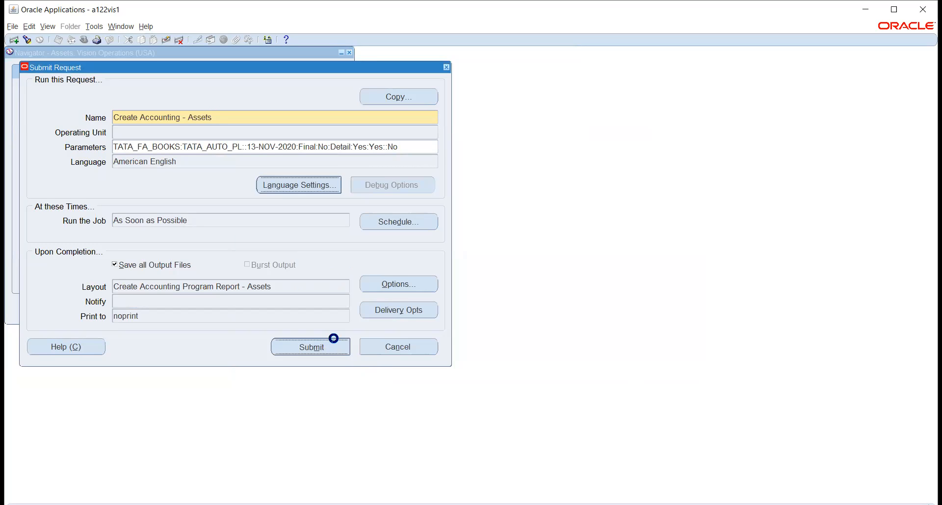
left_click(540, 293)
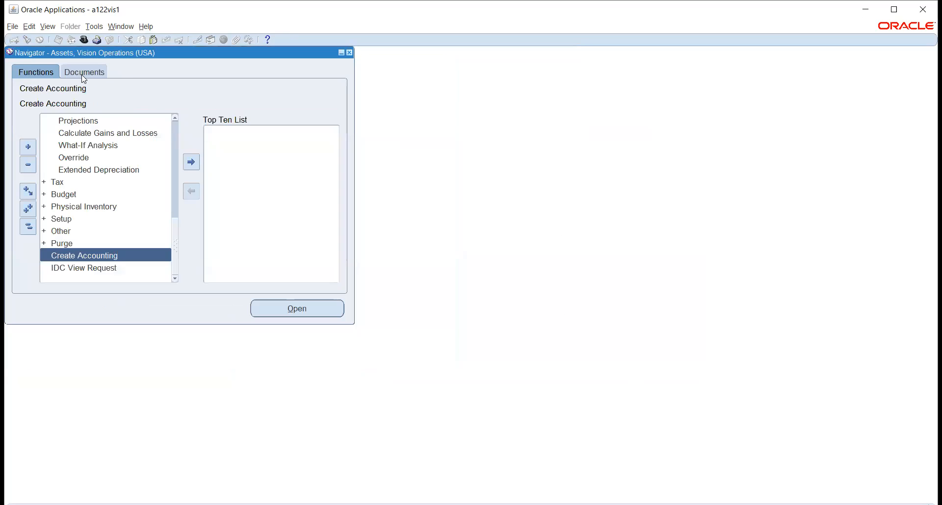
Open the concurrent requests list showing all own requests from the past 7 days.
left_click(53, 29)
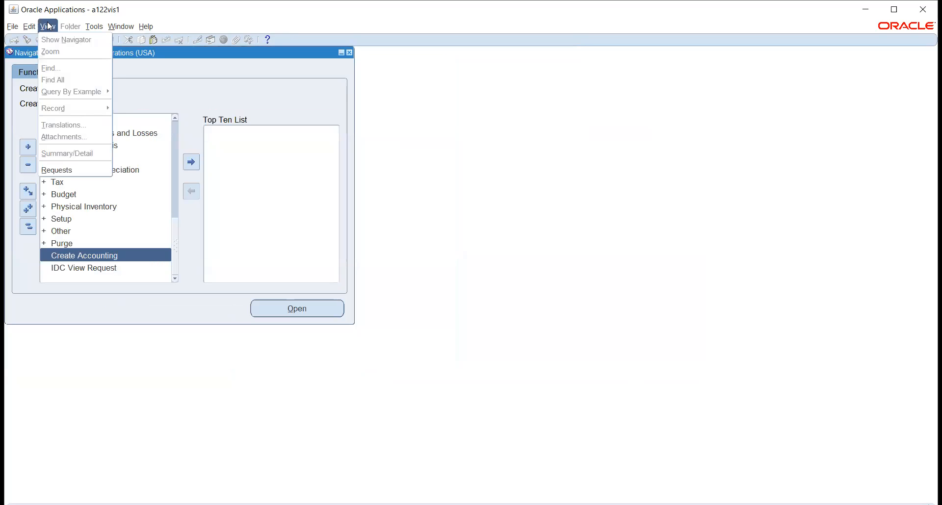
left_click(57, 170)
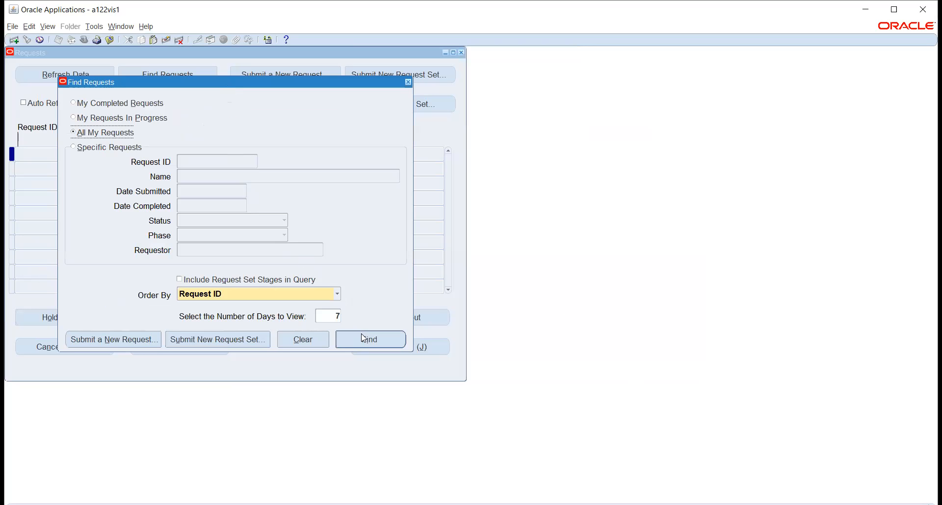
left_click(361, 338)
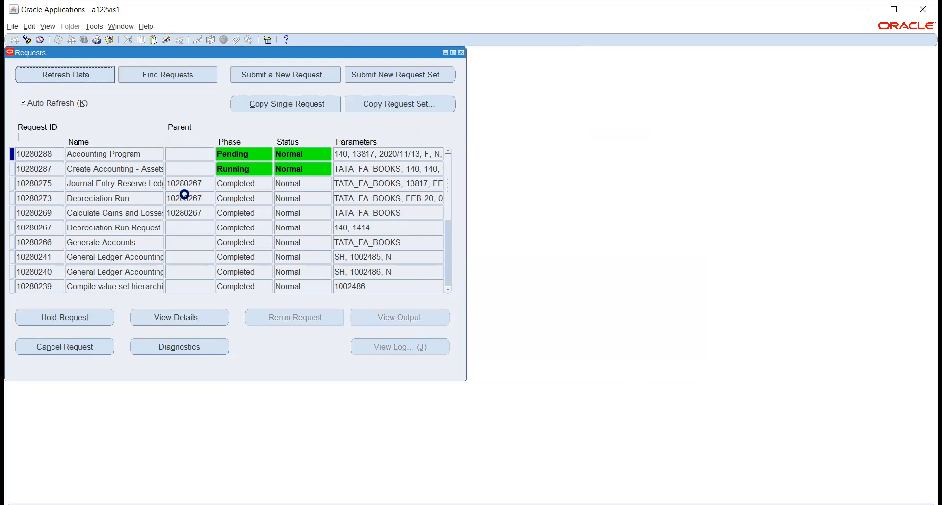
key("alt+Tab")
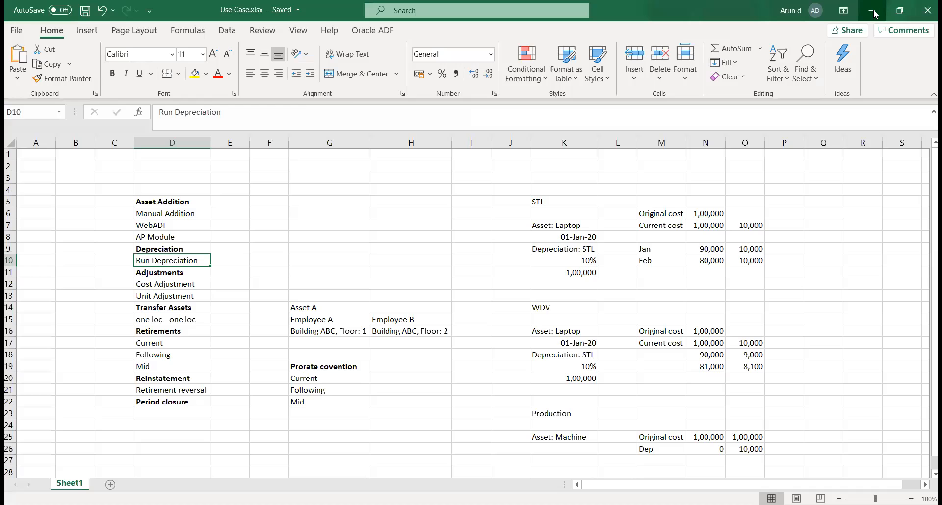
left_click(871, 10)
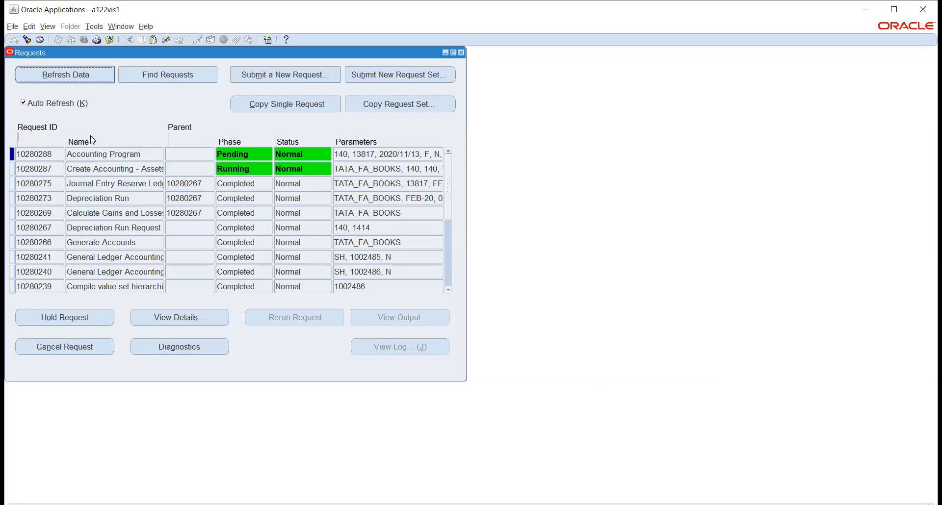
Refresh the requests list repeatedly until the accounting, journal import and ledger posting requests have completed.
left_click(53, 76)
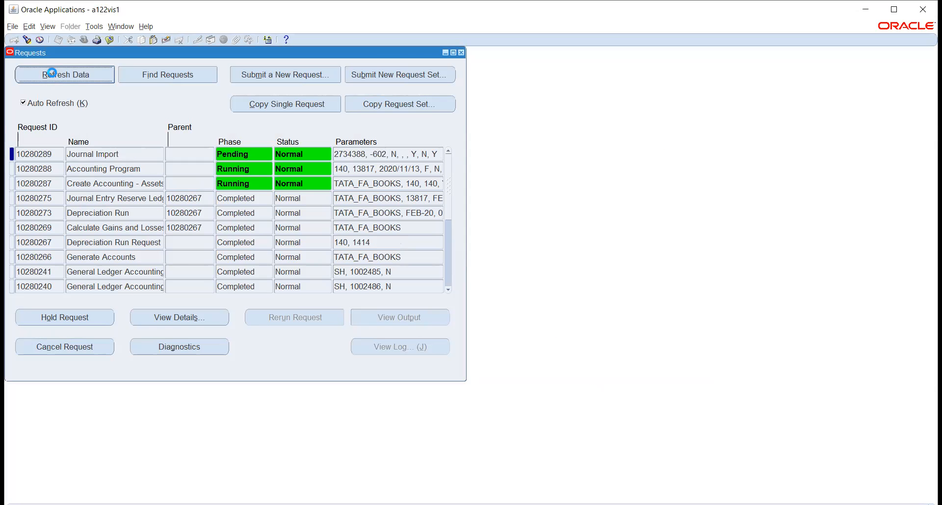
left_click(52, 76)
left_click(53, 78)
left_click(53, 78)
left_click(52, 78)
left_click(51, 75)
left_click(50, 73)
left_click(50, 74)
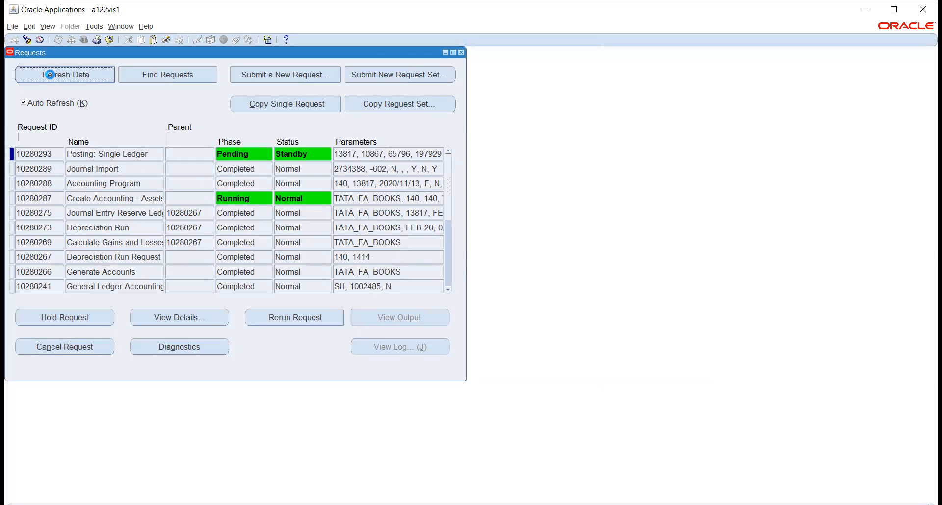
left_click(50, 74)
left_click(50, 75)
left_click(51, 75)
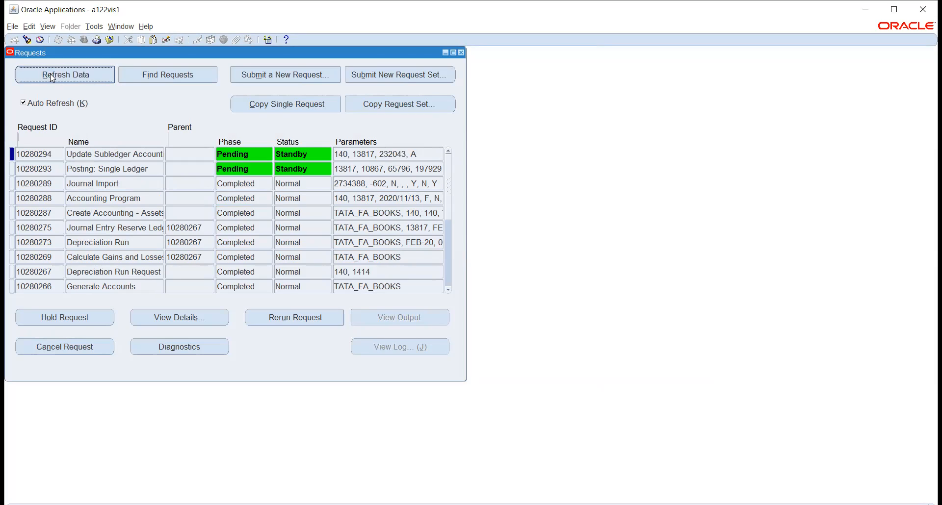
left_click(50, 75)
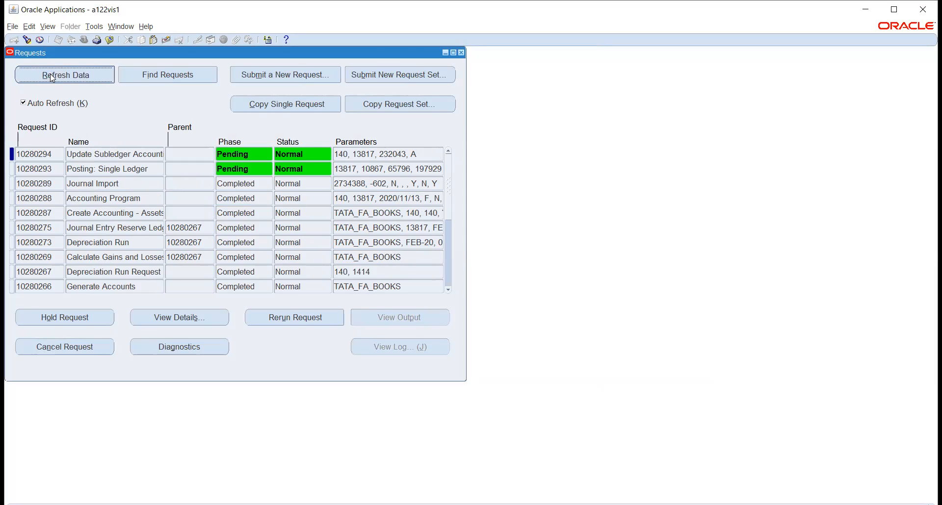
left_click(51, 74)
left_click(51, 75)
left_click(50, 74)
Open the output of the Posting: Single Ledger request and examine the error reported for the journal batch.
left_click(152, 168)
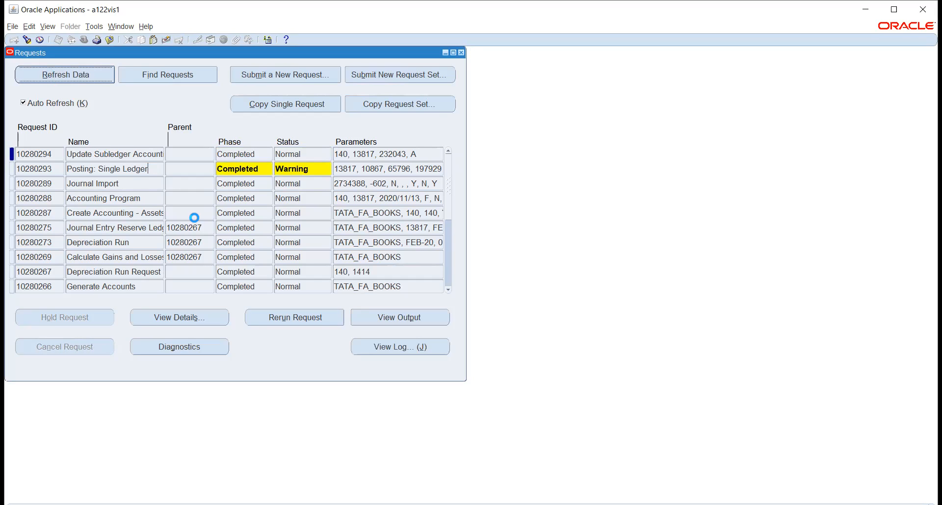
left_click(384, 318)
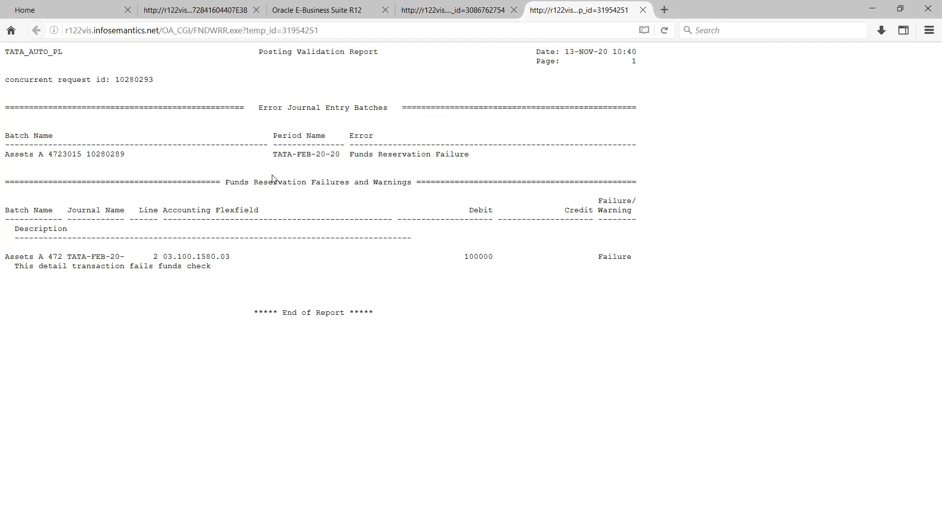
left_click_drag(283, 154, 388, 157)
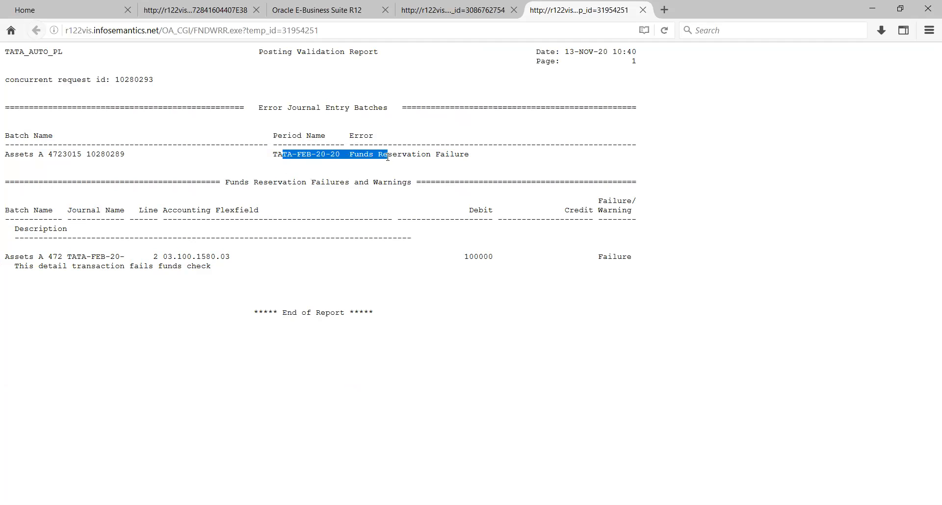
left_click(416, 155)
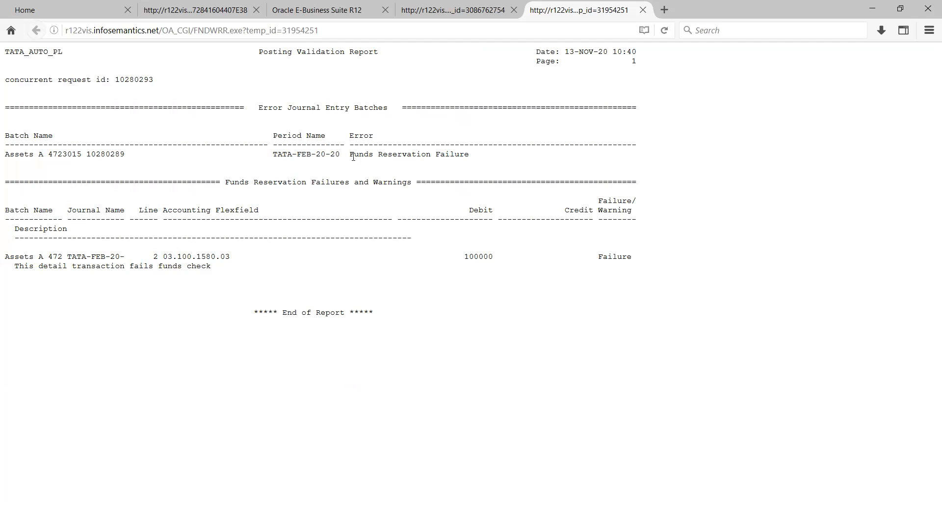
left_click_drag(352, 156, 469, 155)
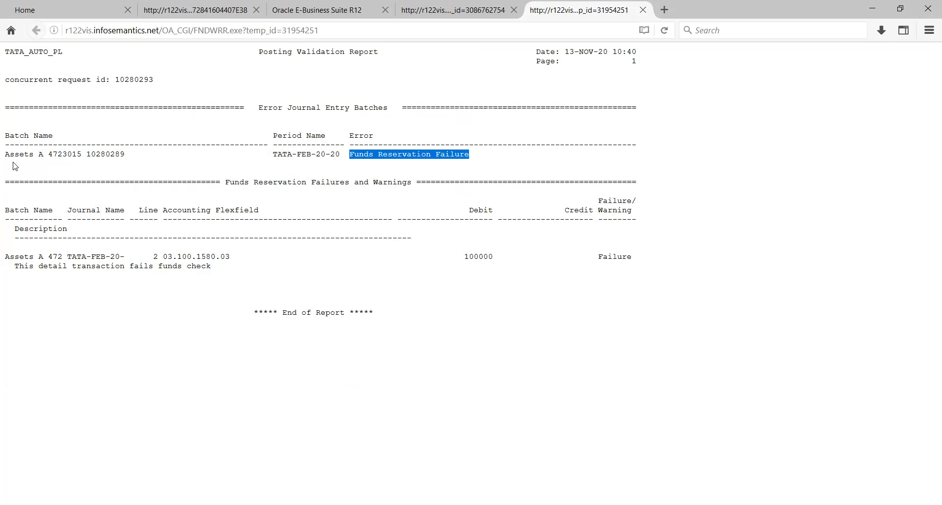
left_click_drag(5, 155, 125, 152)
key("ctrl+c")
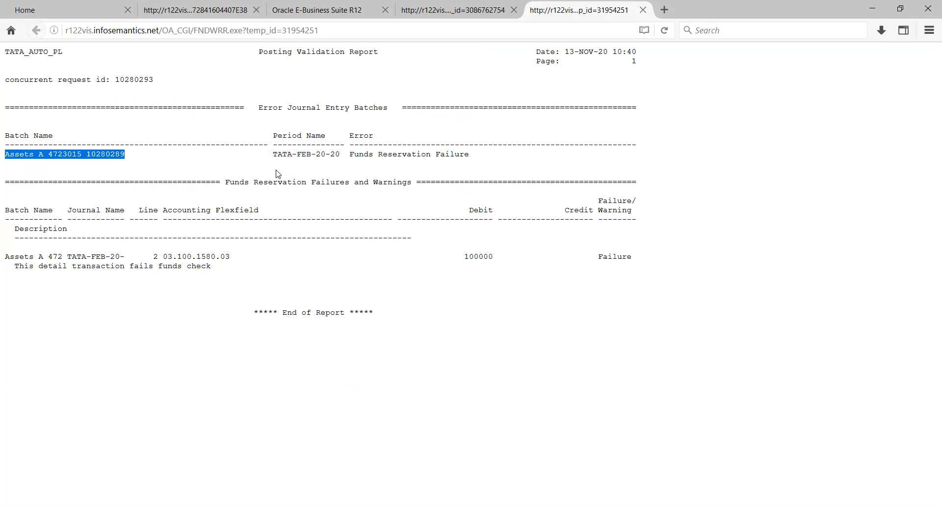
left_click_drag(274, 155, 326, 155)
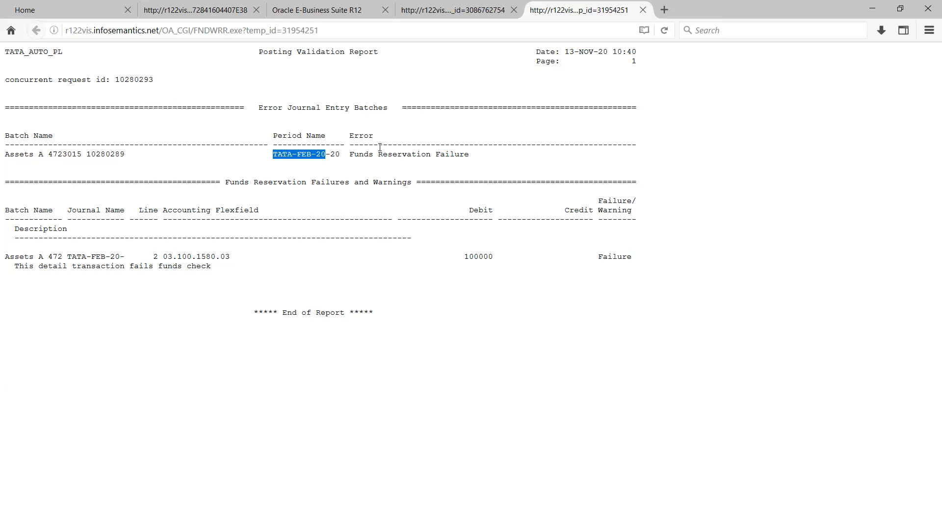
left_click(381, 91)
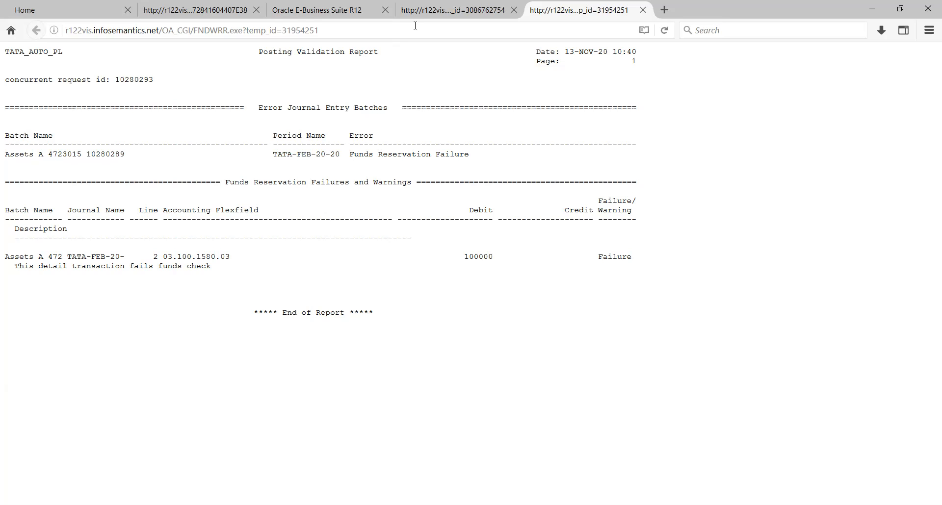
key("alt+Tab")
left_click(779, 130)
key("alt+Tab")
left_click(363, 504)
key("alt+Tab")
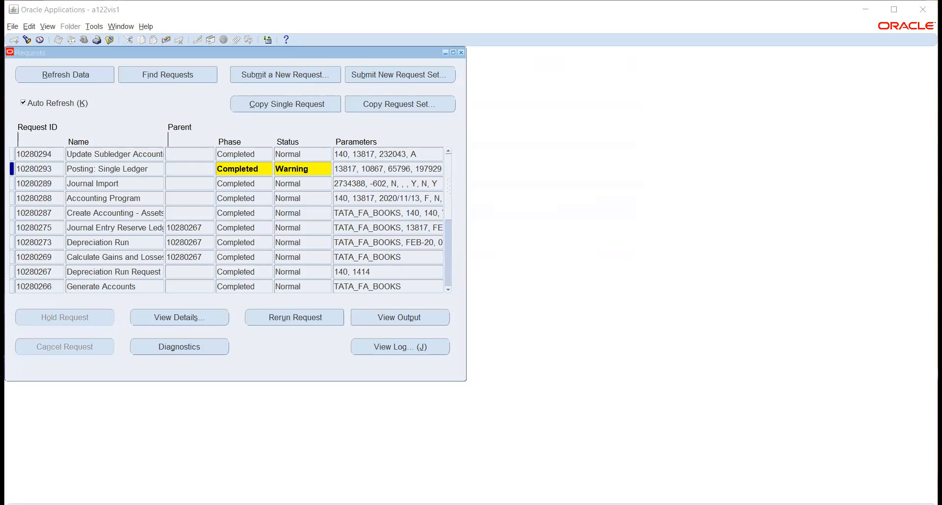
key("alt+Tab")
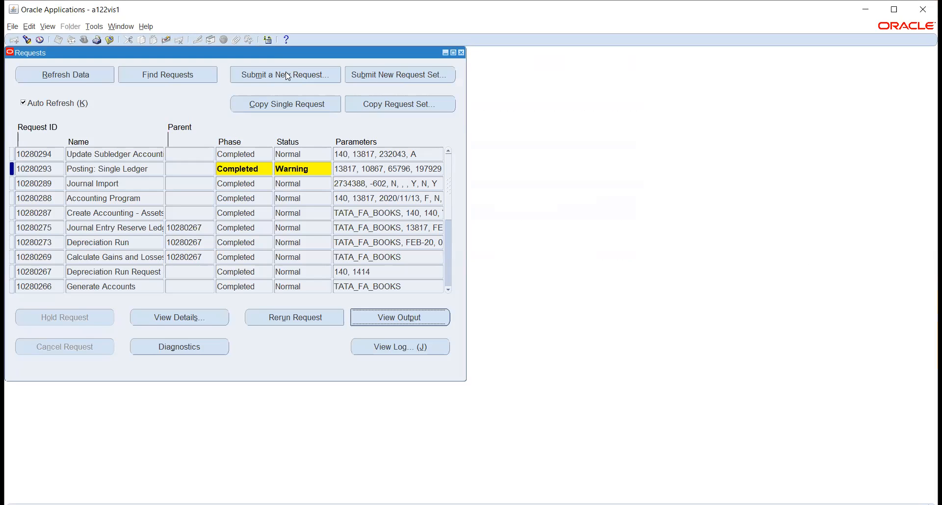
Close the Requests window and switch to the TATA_GL_AUTO responsibility.
key("F4")
left_click(85, 39)
type("t%")
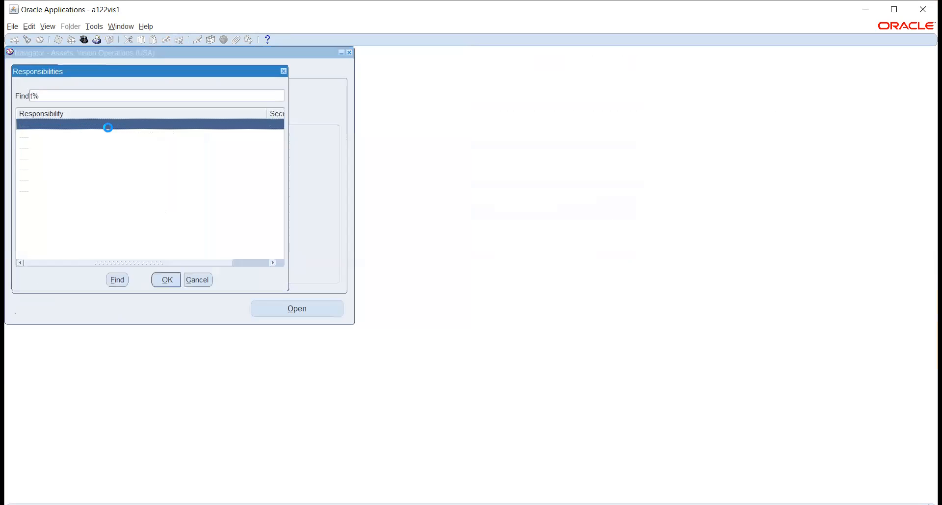
left_click(165, 280)
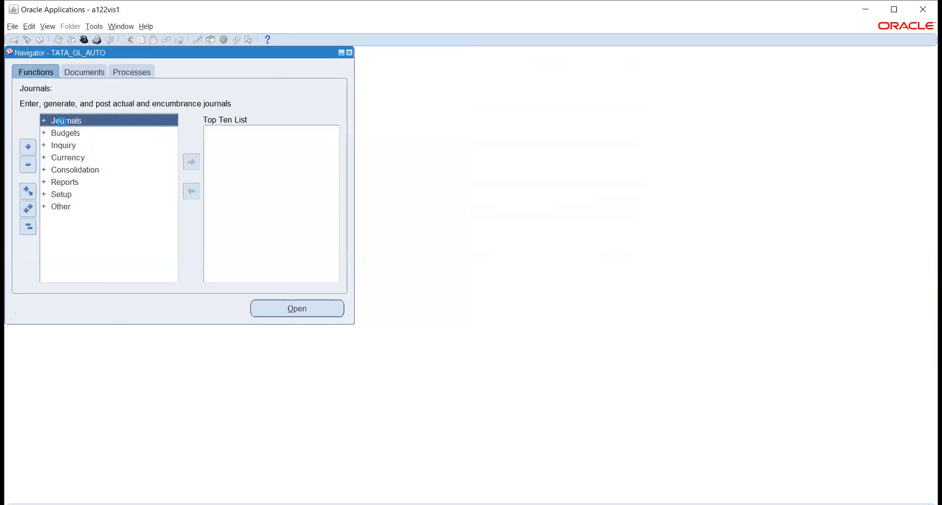
double_click(59, 122)
double_click(59, 133)
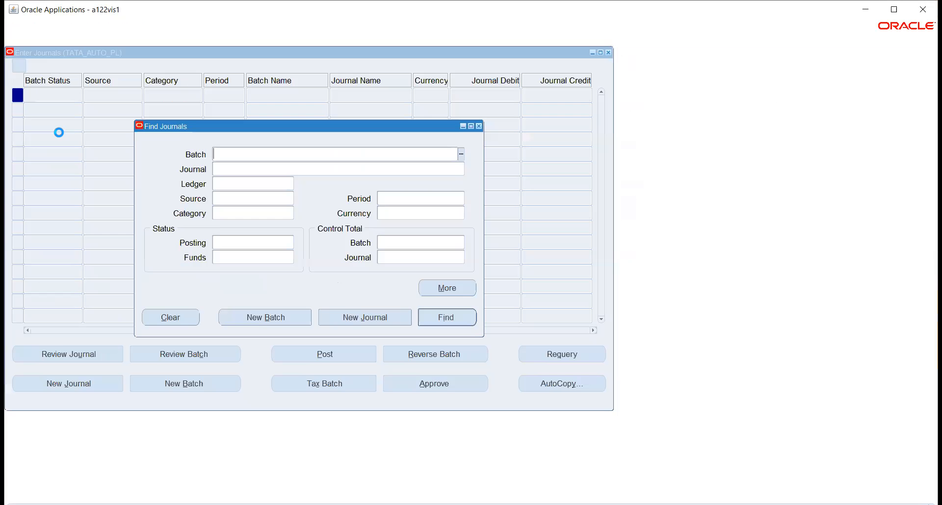
key("ctrl+v")
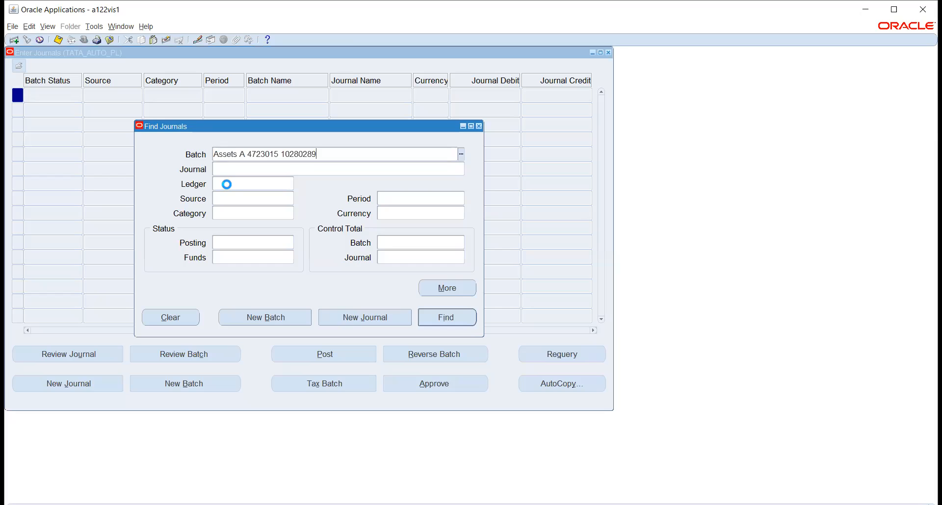
left_click(442, 318)
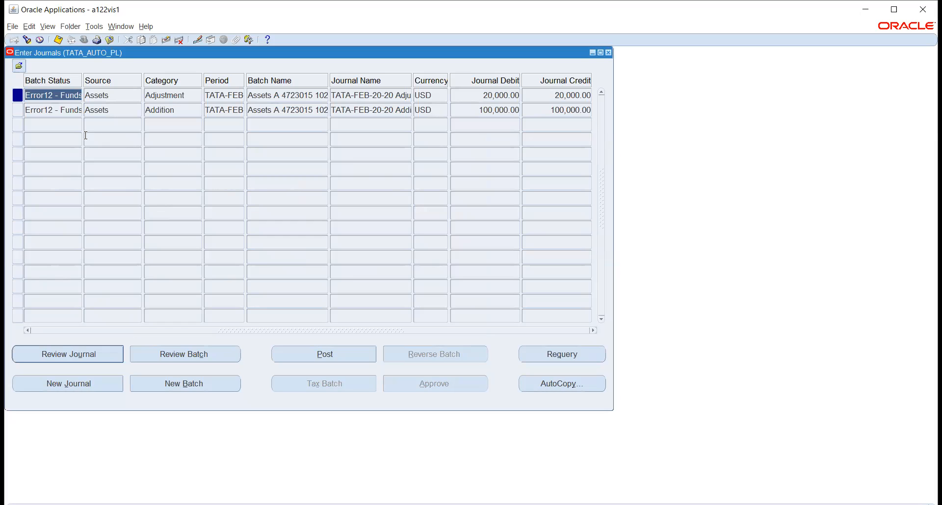
Review the Addition journal's two account lines and their account descriptions, and close the journal.
left_click(56, 110)
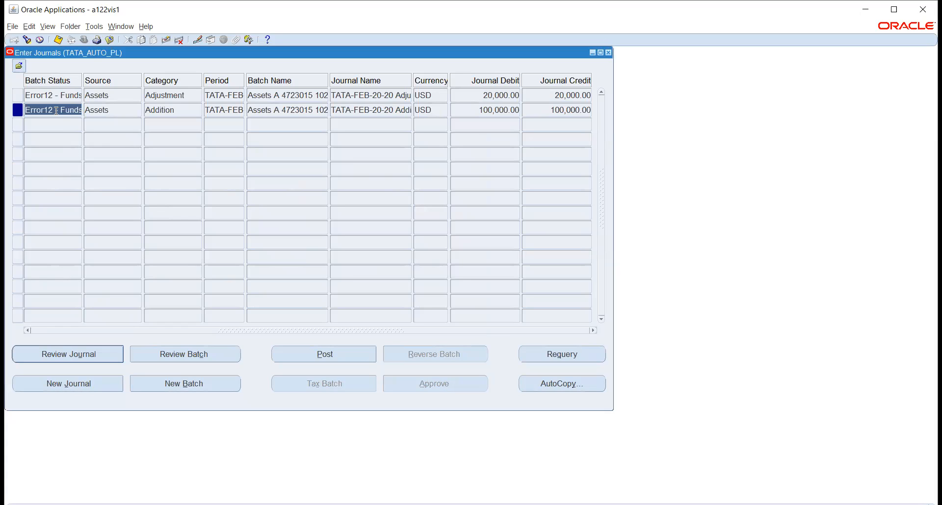
left_click(73, 356)
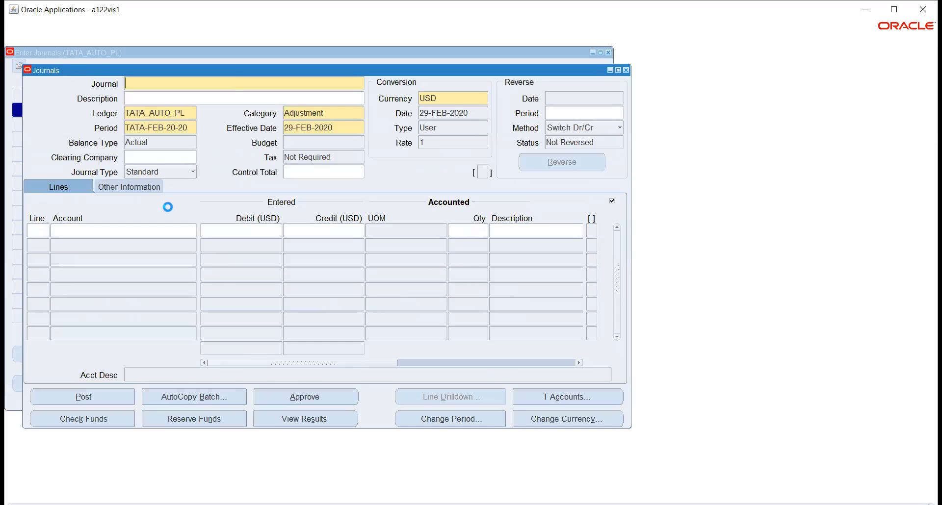
left_click(130, 231)
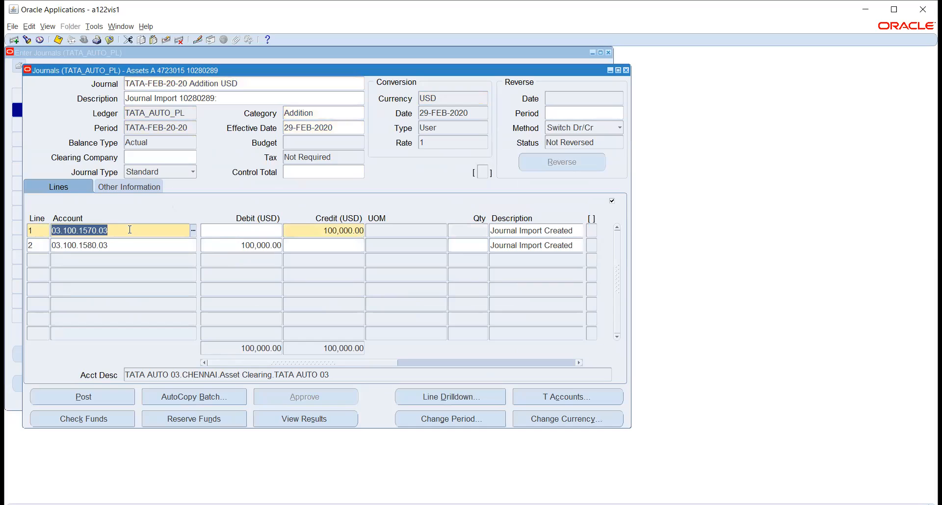
left_click(131, 246)
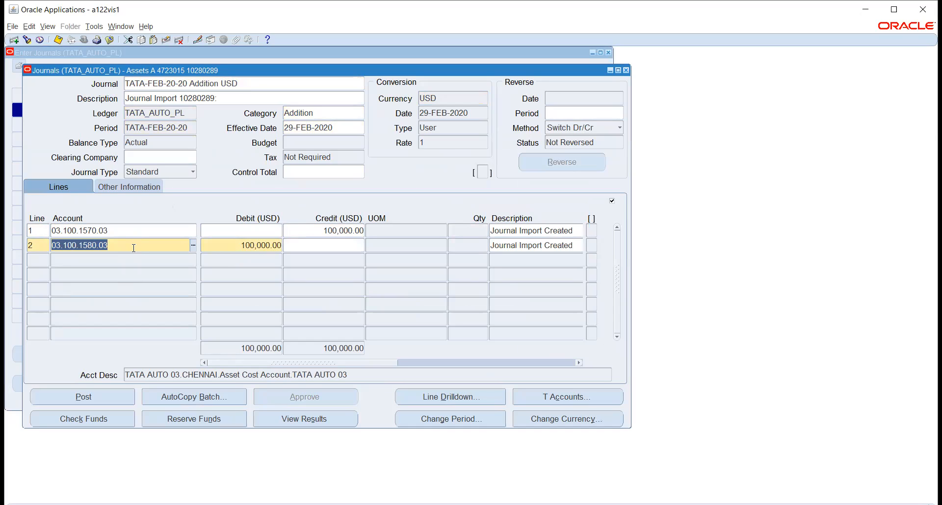
left_click(126, 230)
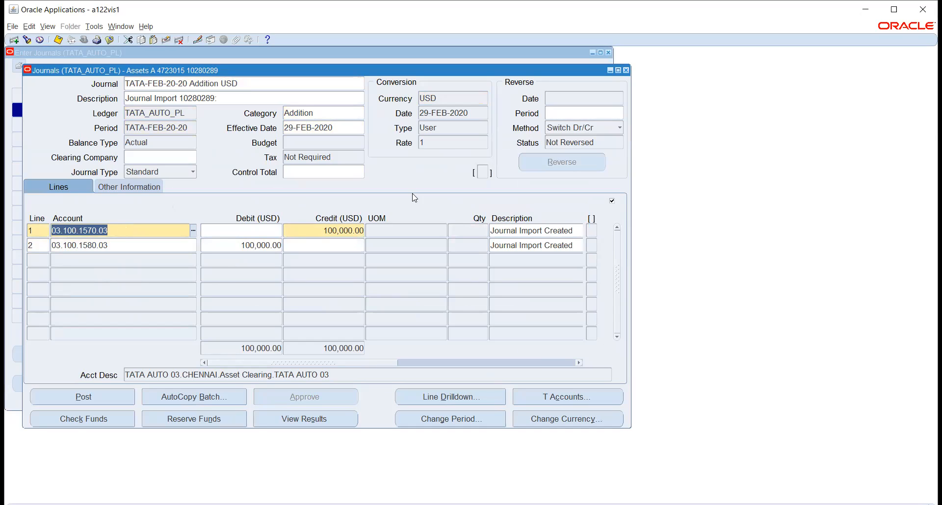
left_click(626, 70)
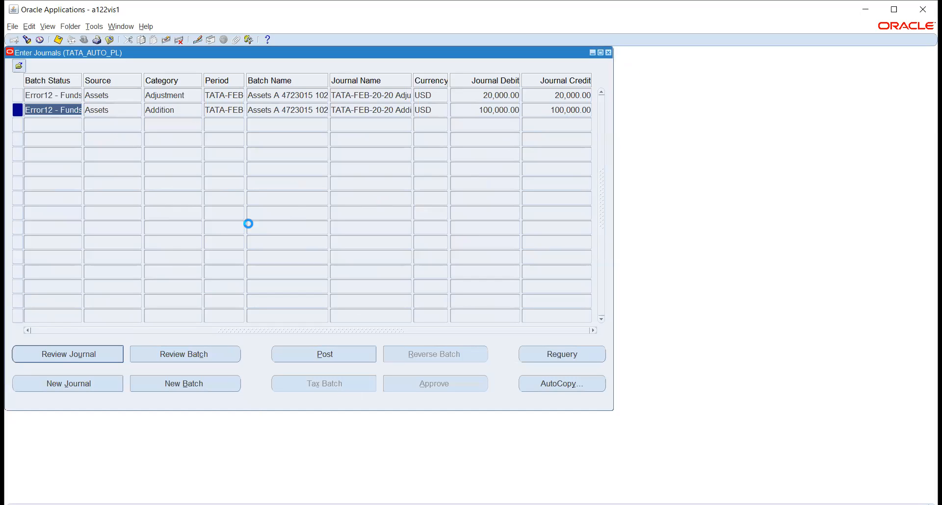
Review the Adjustment journal's accounts with their debit and credit amounts, and close the journal.
left_click(62, 96)
left_click(44, 354)
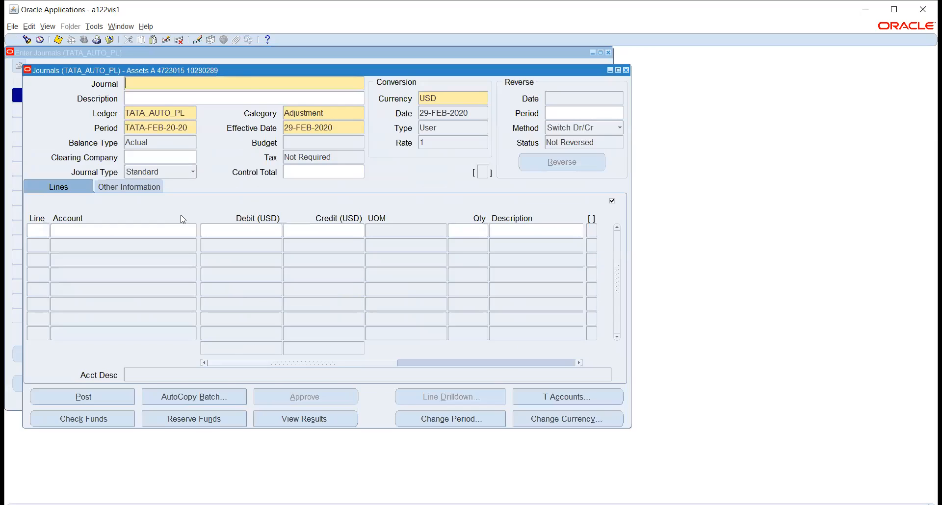
left_click(131, 231)
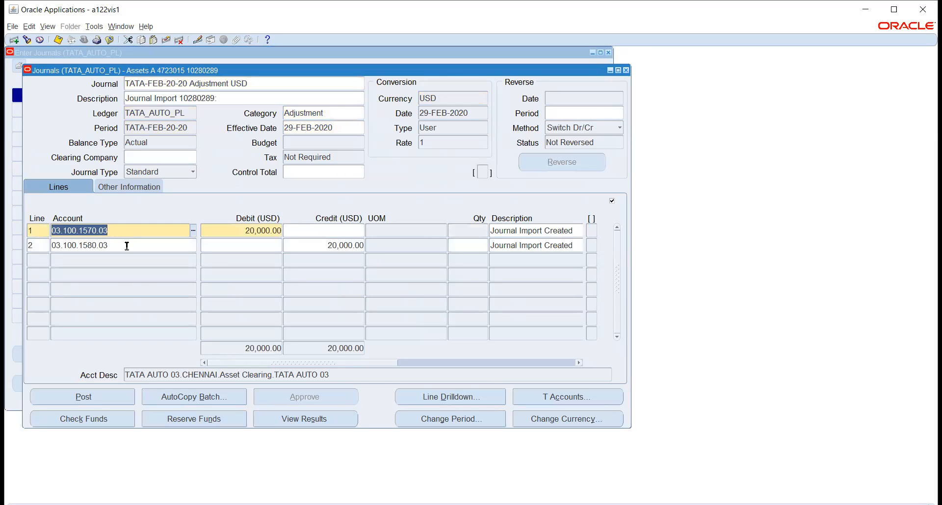
left_click(127, 246)
left_click(124, 231)
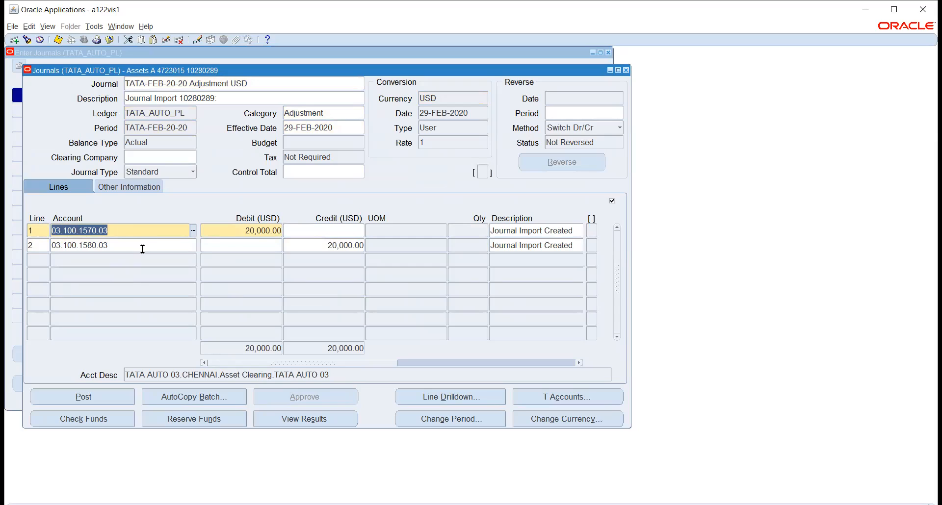
left_click(241, 230)
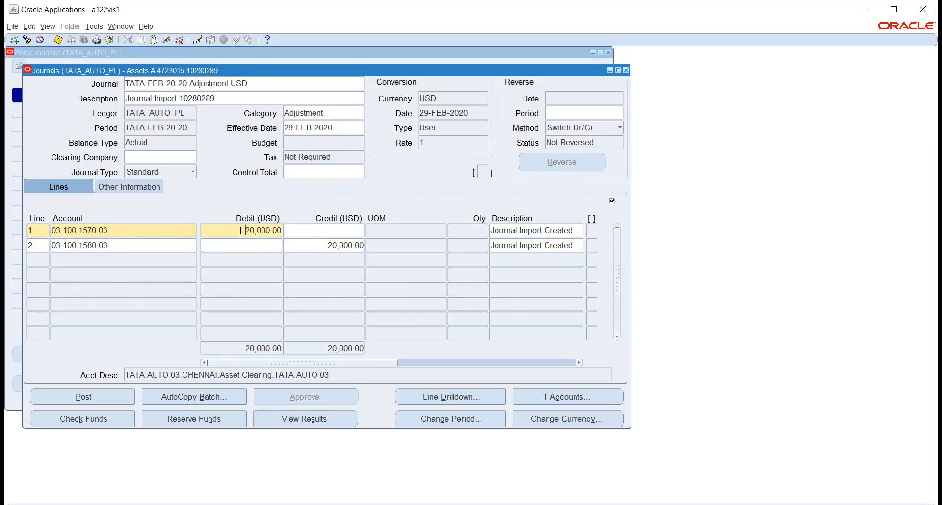
left_click(307, 245)
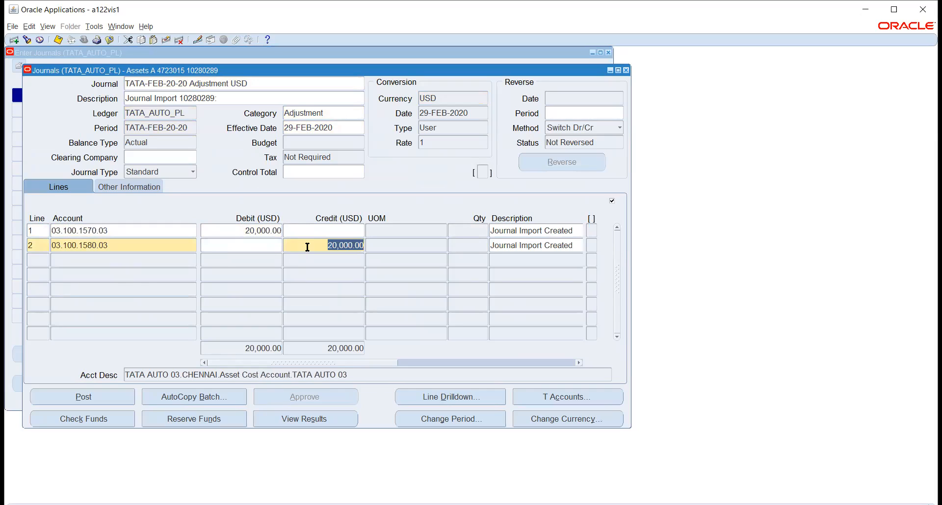
left_click(237, 229)
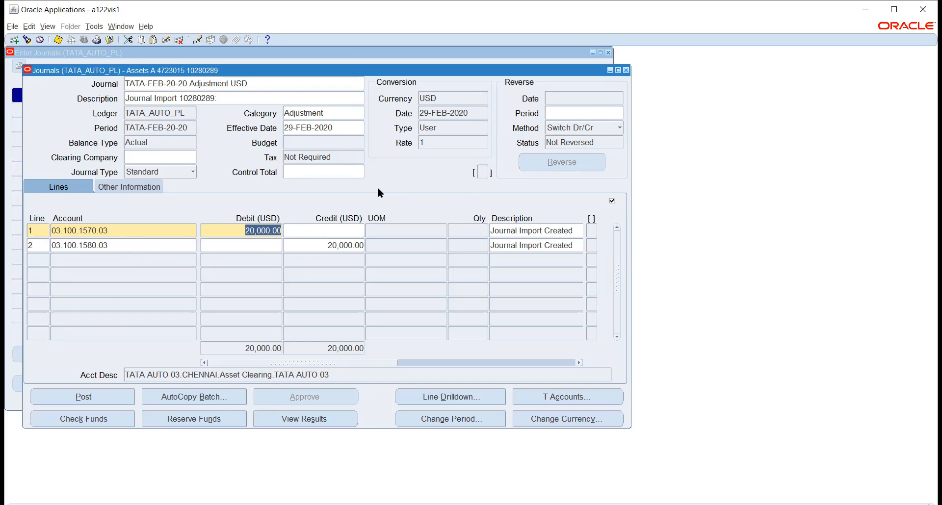
left_click(626, 70)
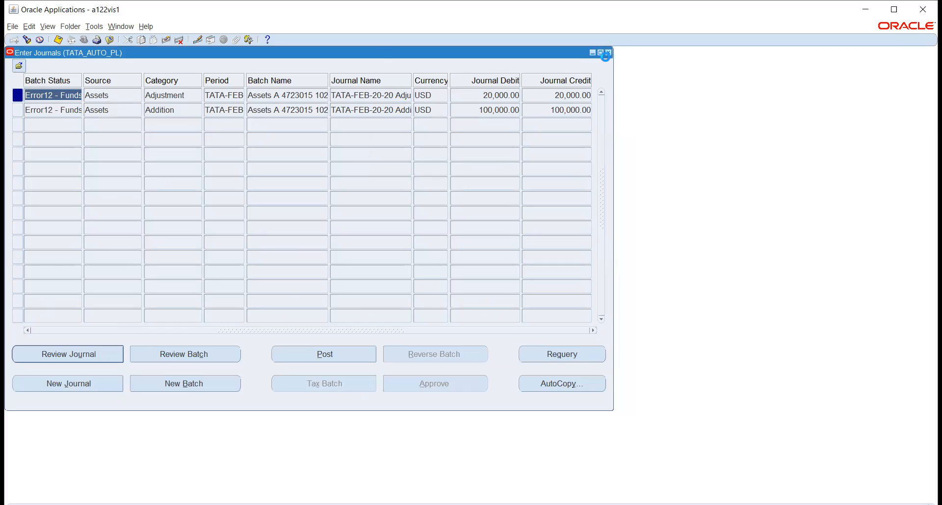
Close the Enter Journals window and switch to the Assets, Vision Operations (USA) responsibility.
left_click(607, 52)
left_click(81, 40)
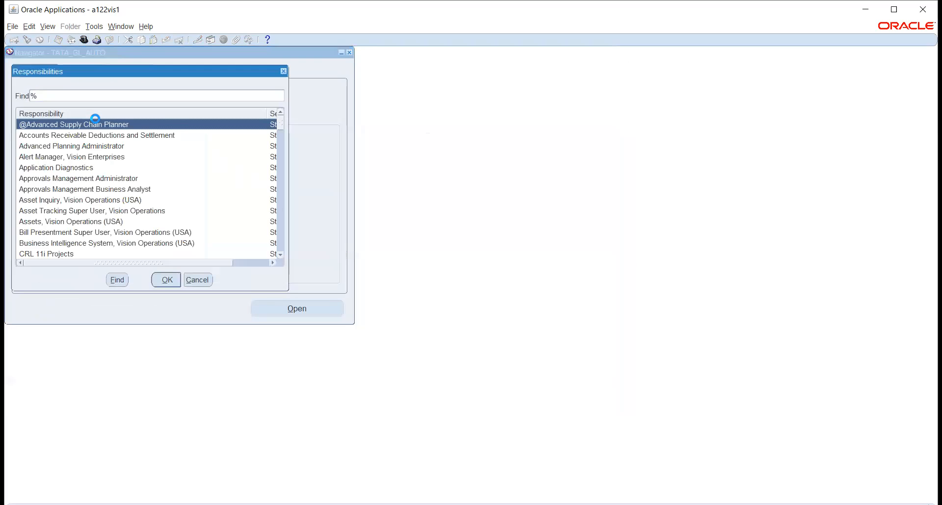
type("asset")
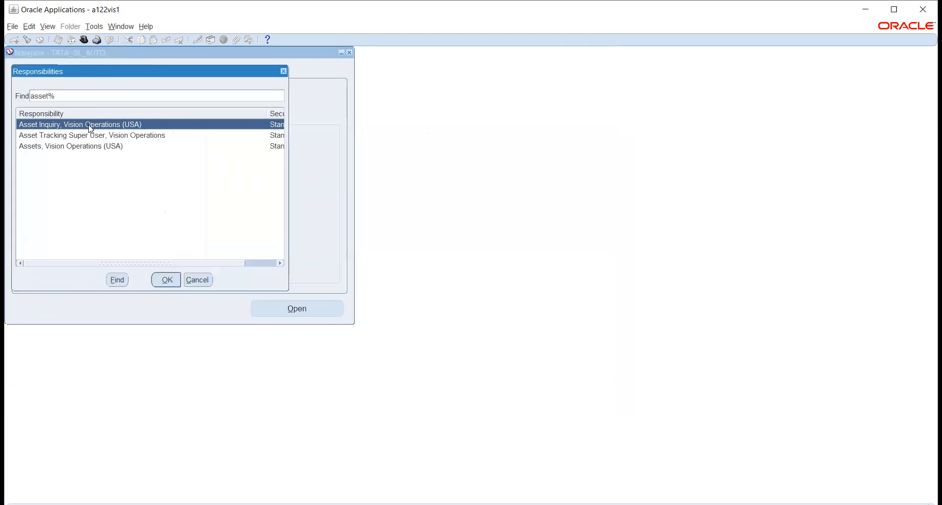
left_click(74, 147)
left_click(166, 280)
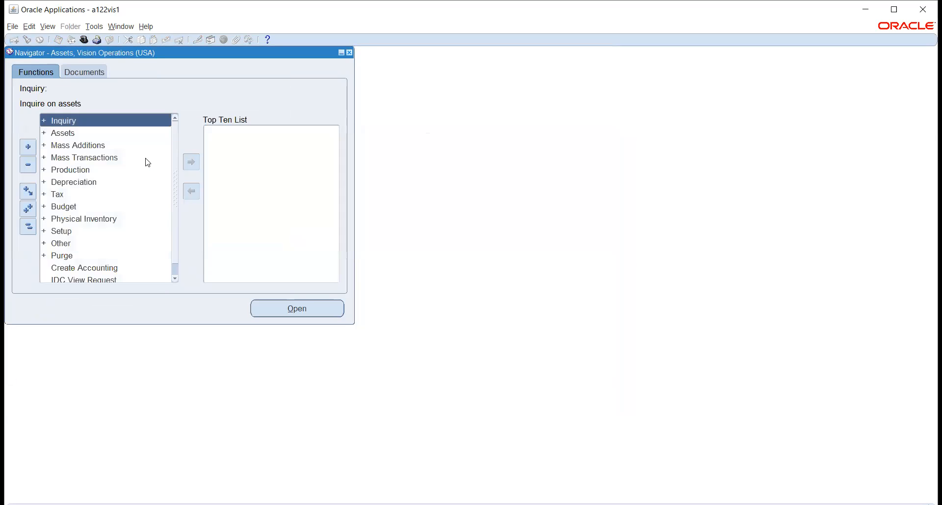
Open the Asset Workbench and find the assets in book TATA_FA_BOOKS.
double_click(74, 134)
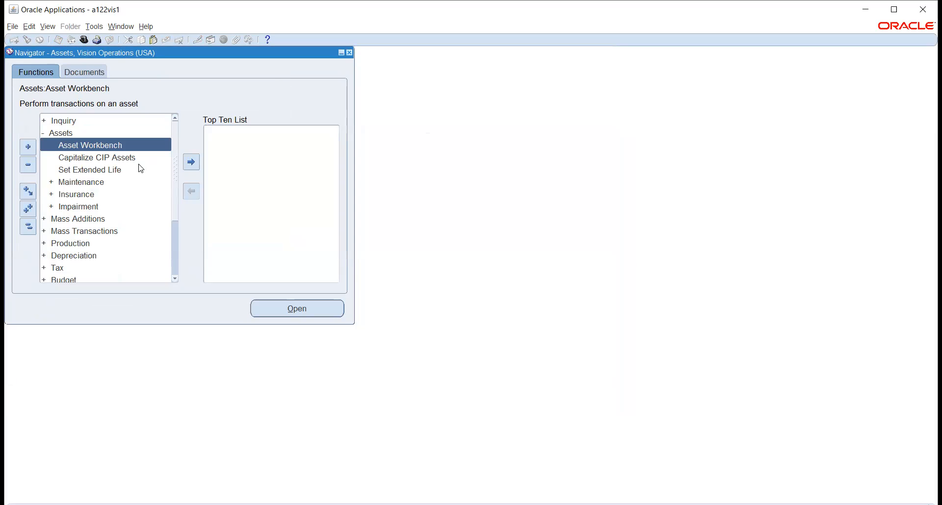
double_click(96, 144)
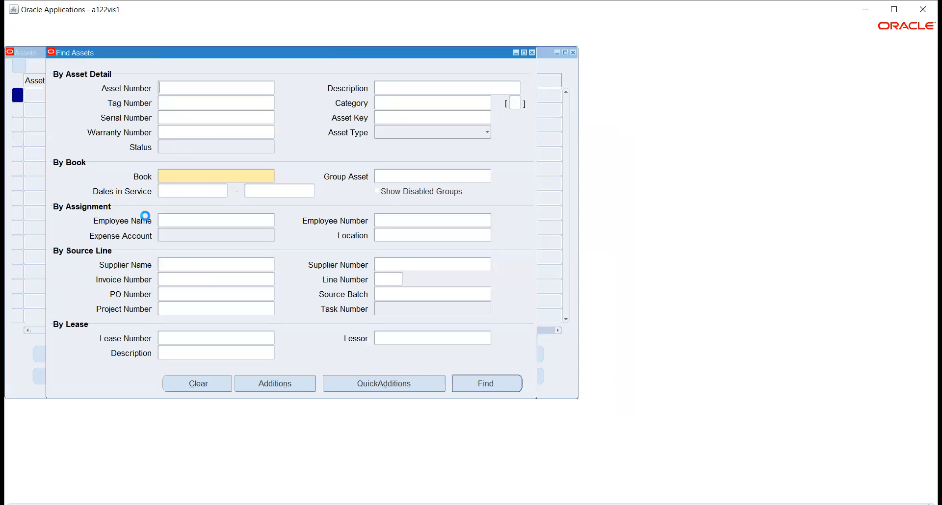
left_click(179, 178)
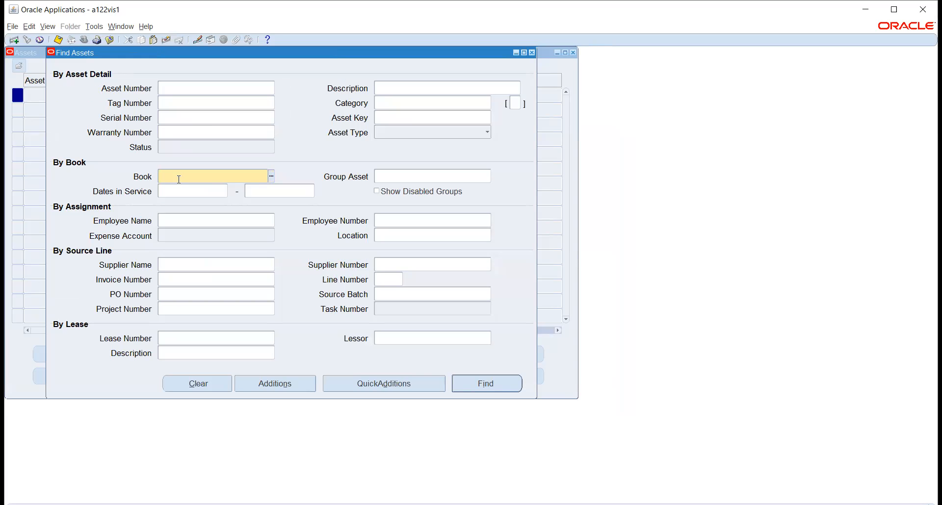
type("TATA")
key("Tab")
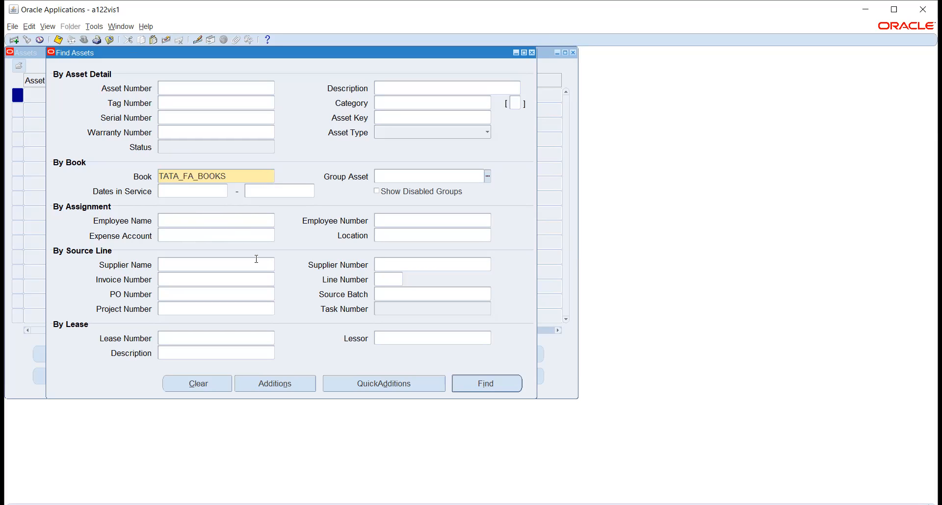
left_click(472, 376)
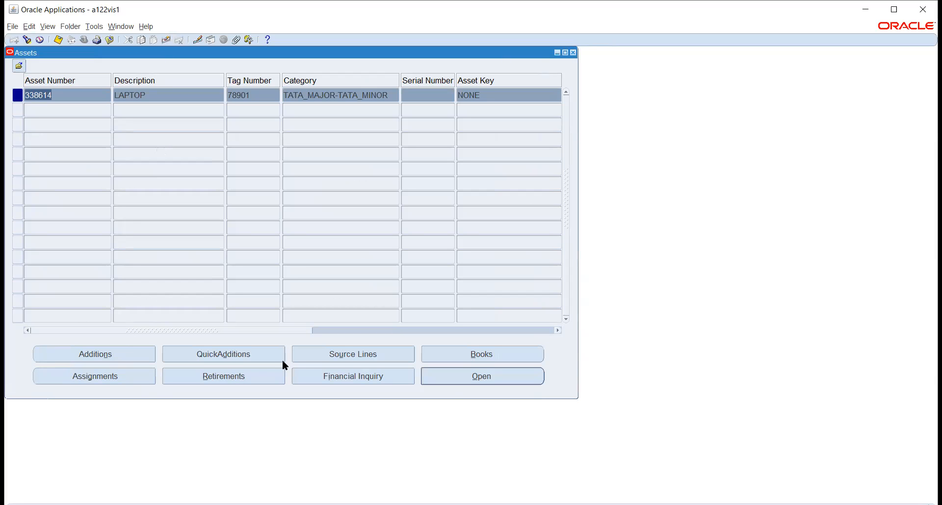
Open the laptop's Books record and load its TATA_FA_BOOKS details.
left_click(470, 353)
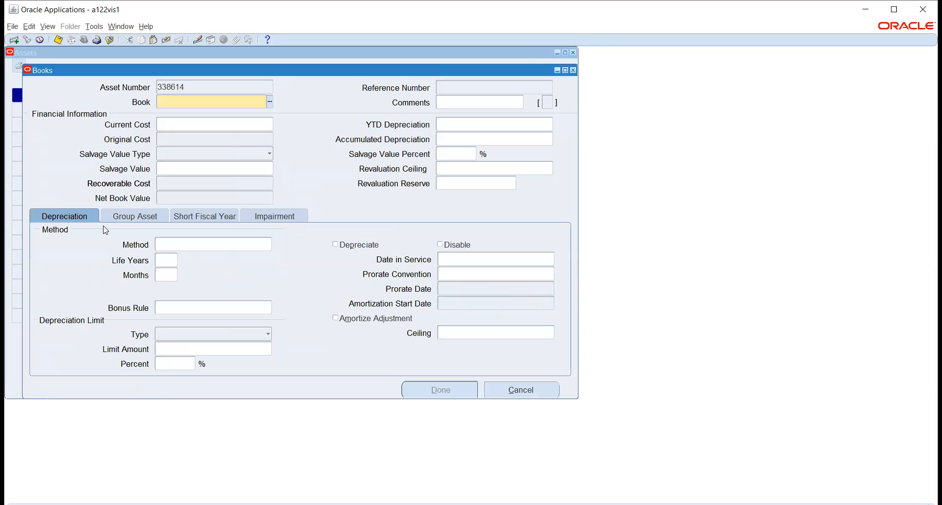
left_click(270, 105)
left_click(205, 125)
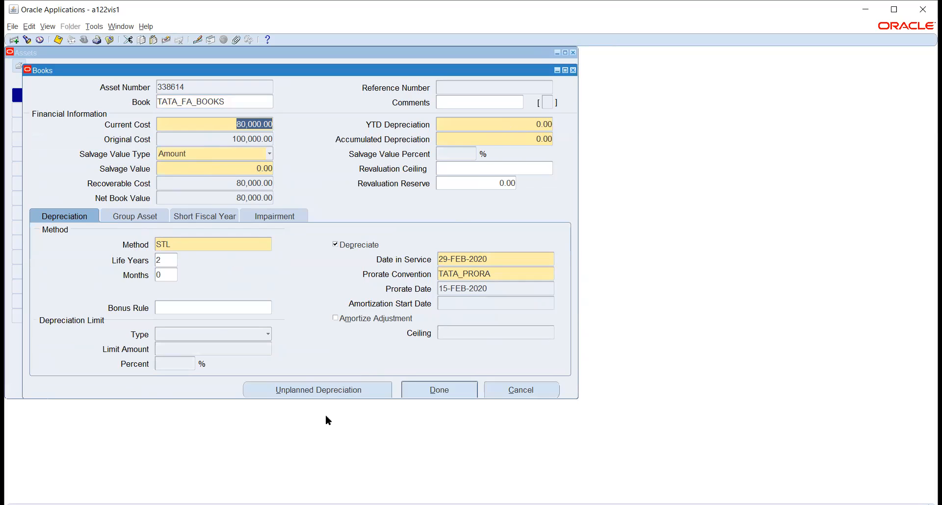
Start an unplanned depreciation entry for the laptop with type TECHNICAL and amount 1,000.
left_click(314, 390)
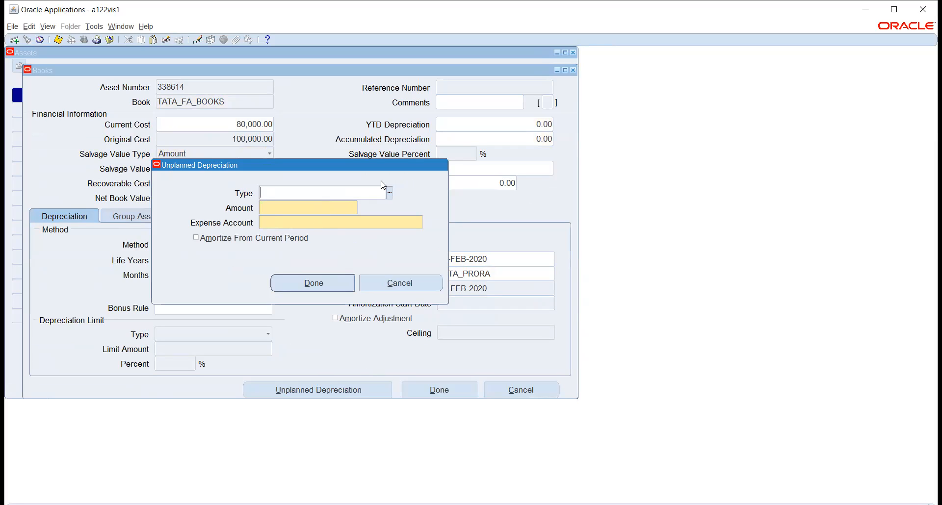
left_click(388, 193)
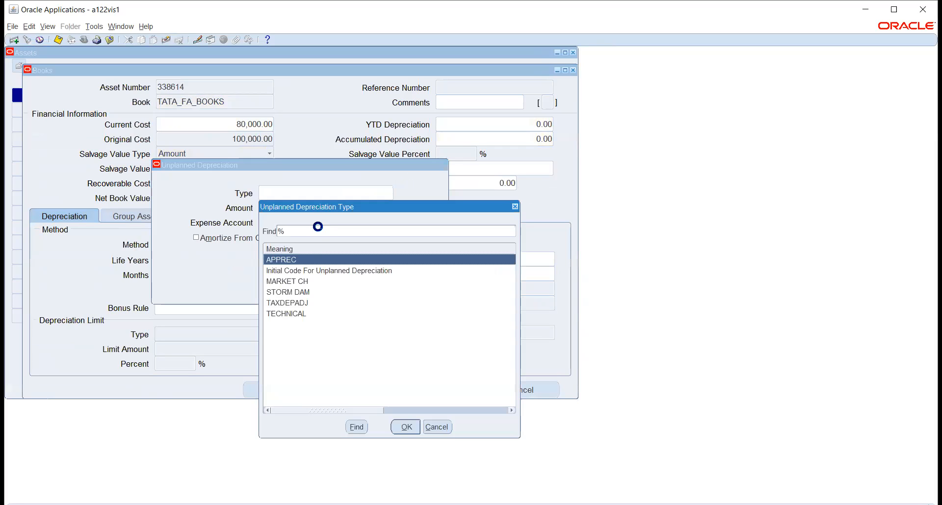
left_click(300, 315)
left_click(407, 428)
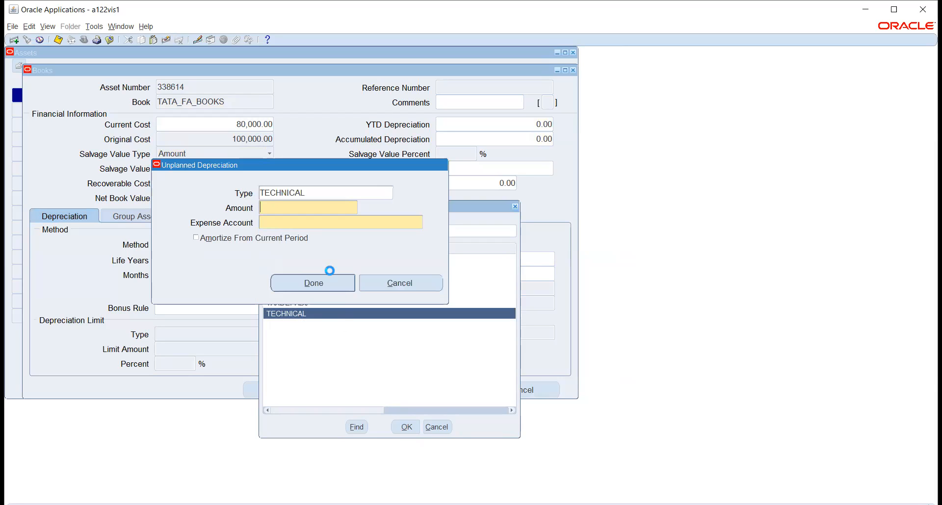
type("1,000")
key("Tab")
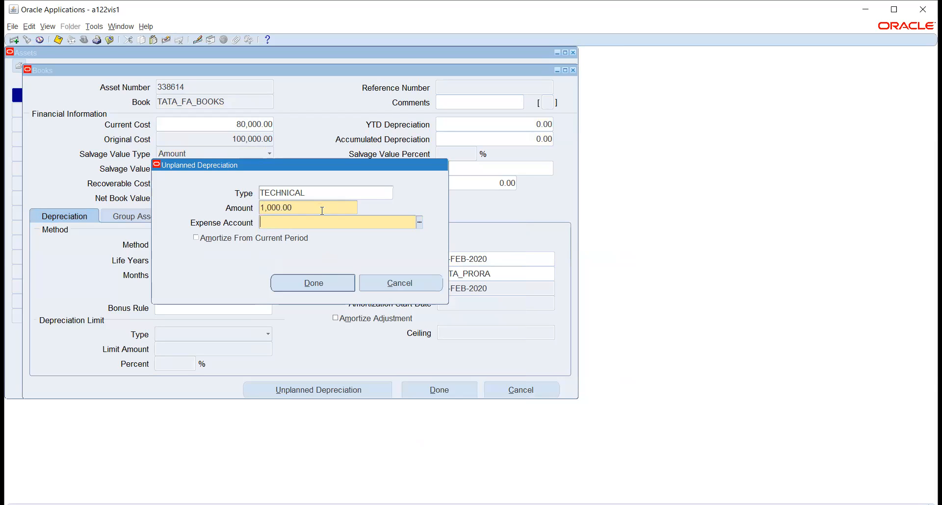
Set the expense account to 03.100.6782.03 (Unplanned Depreciation Expense), complete the unplanned depreciation, and close the Asset Workbench.
left_click(419, 222)
left_click(388, 242)
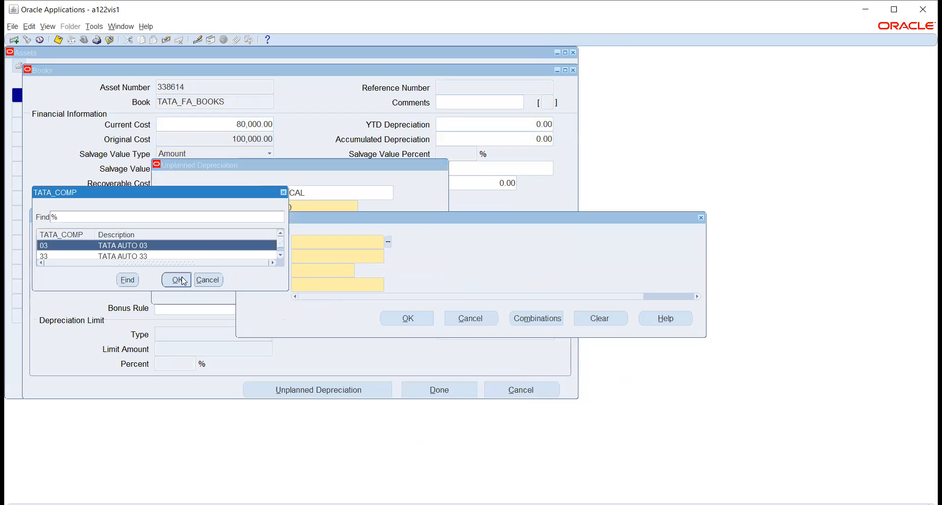
left_click(180, 277)
left_click(388, 256)
left_click(176, 280)
left_click(358, 270)
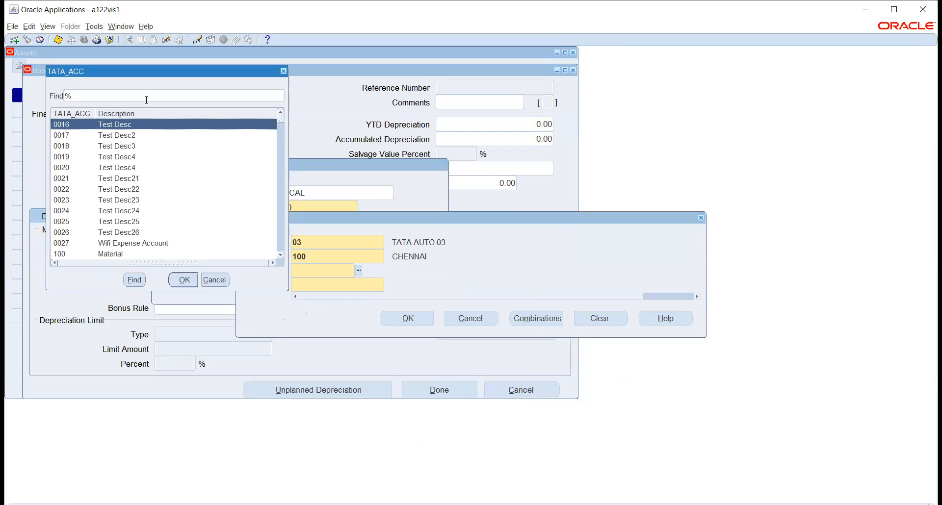
type("UNPLA%")
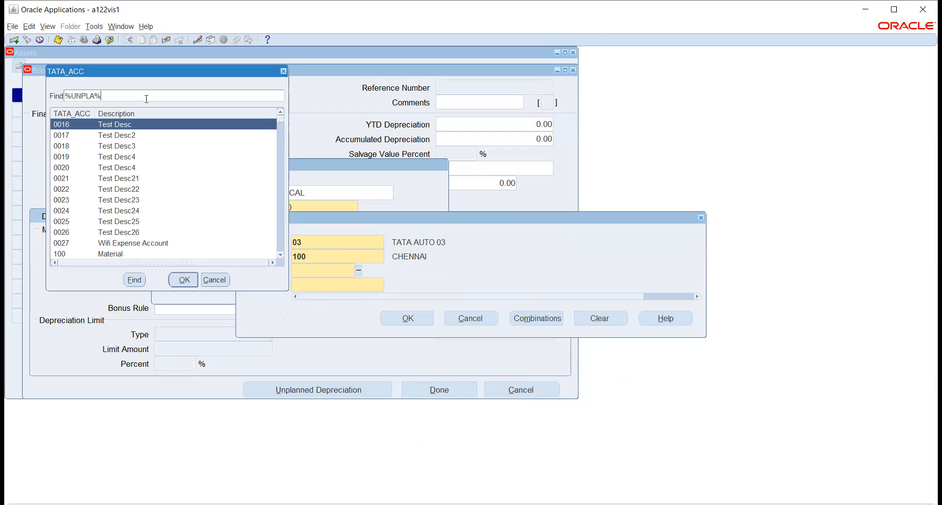
key("Return")
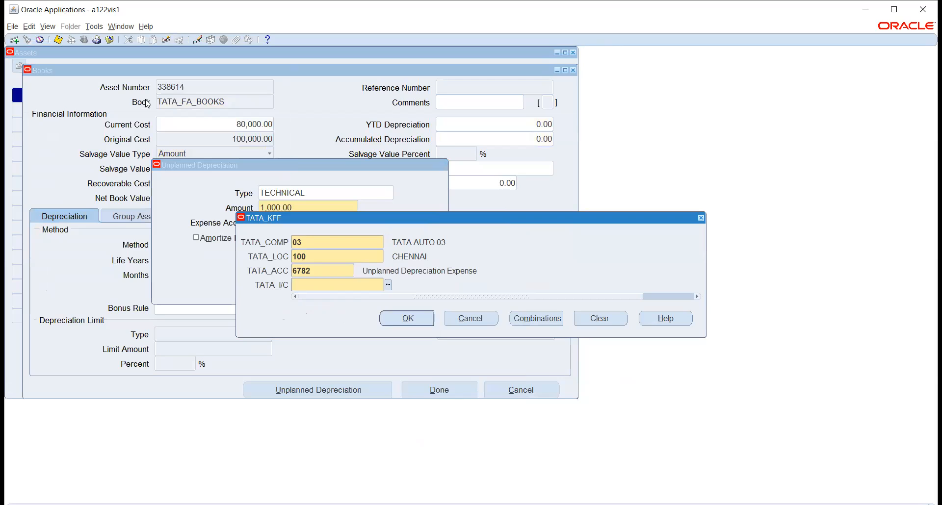
left_click(388, 285)
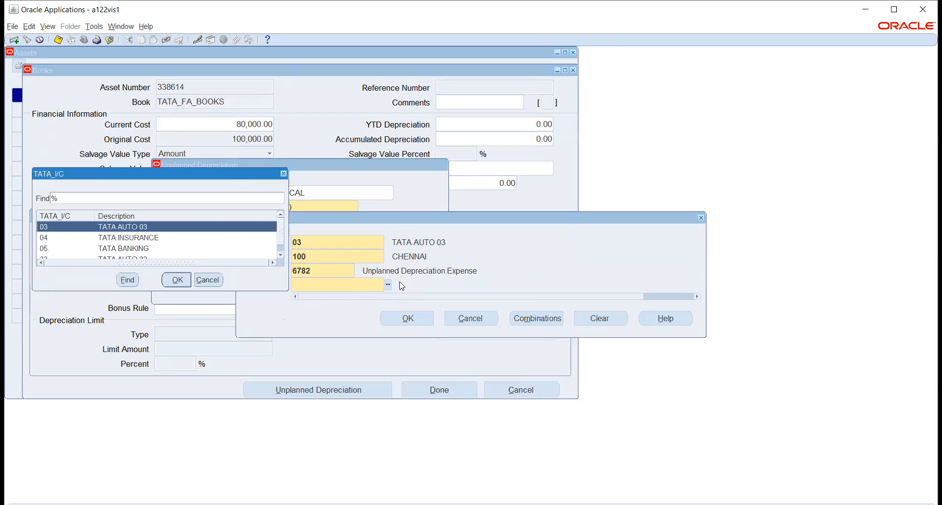
left_click(177, 279)
left_click(391, 325)
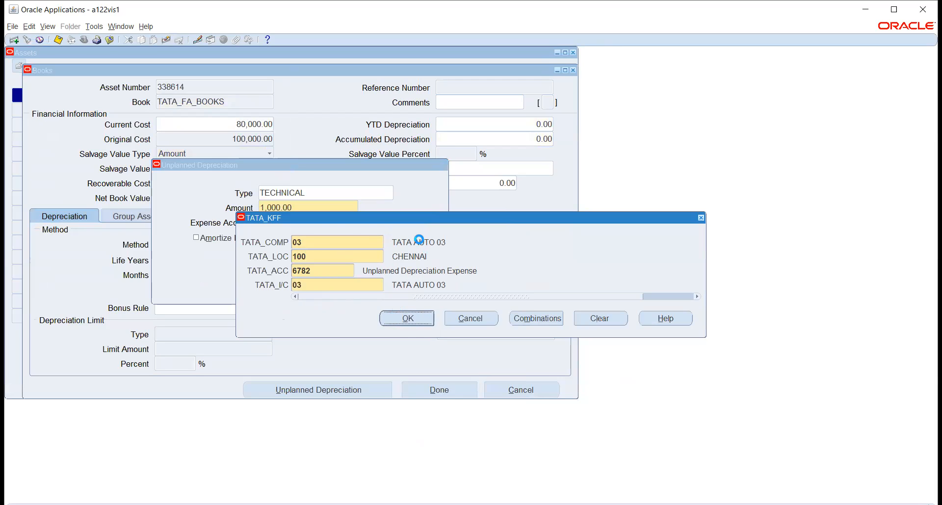
left_click(323, 289)
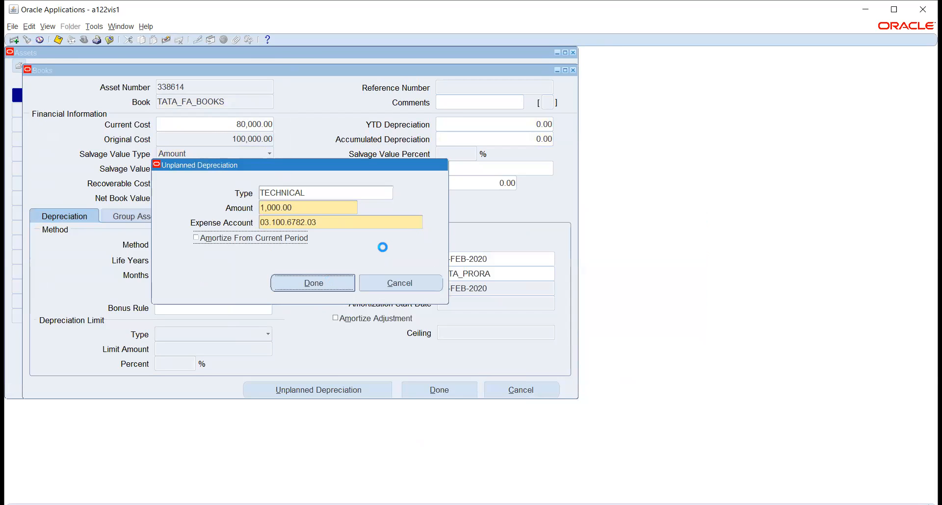
left_click(574, 54)
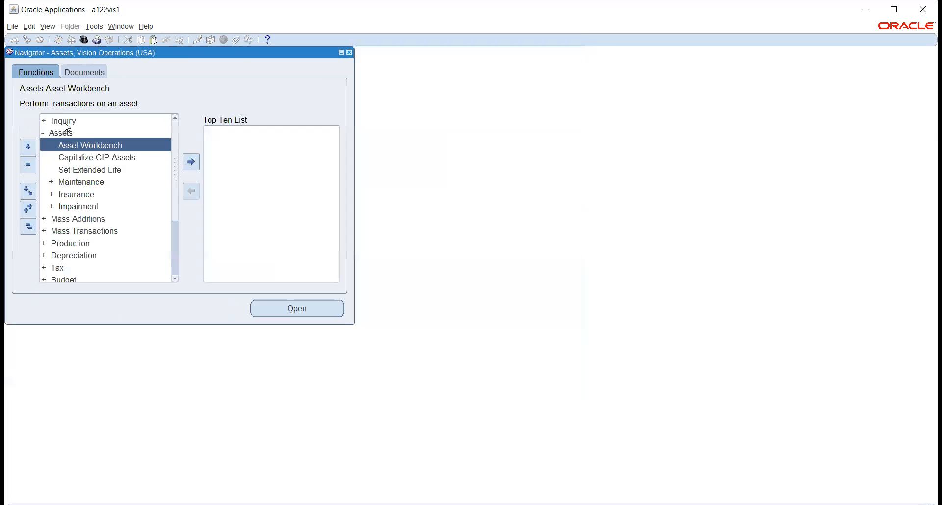
Open the Financial Information inquiry and find the assets in TATA_FA_BOOKS.
left_click(63, 120)
double_click(63, 121)
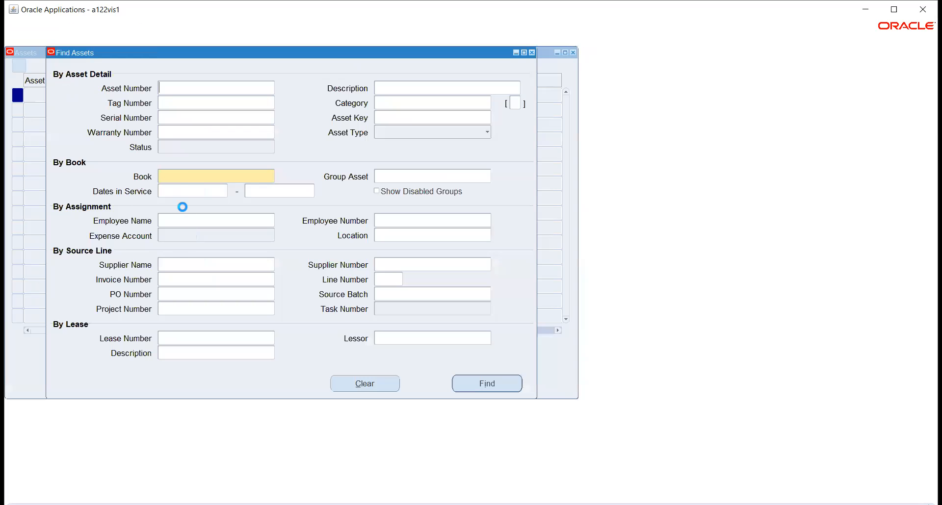
left_click(188, 174)
type("TATA")
key("Tab")
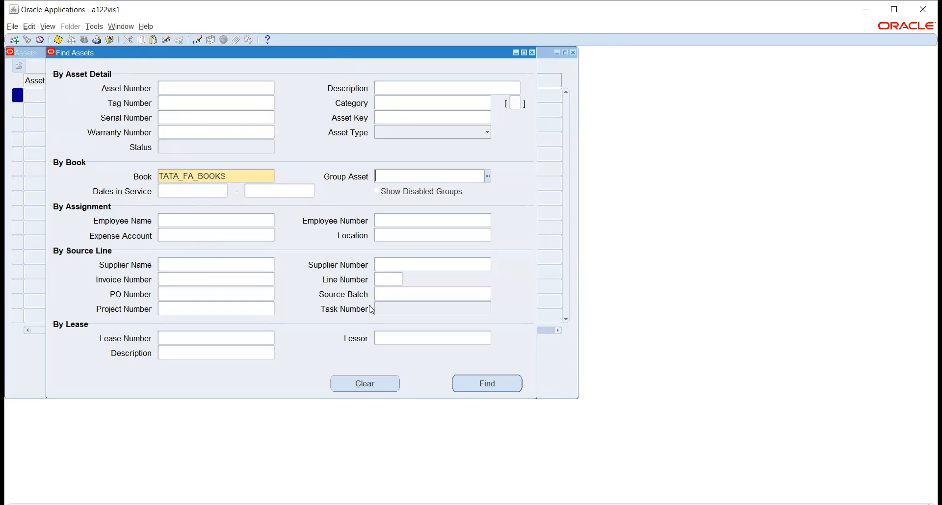
left_click(468, 381)
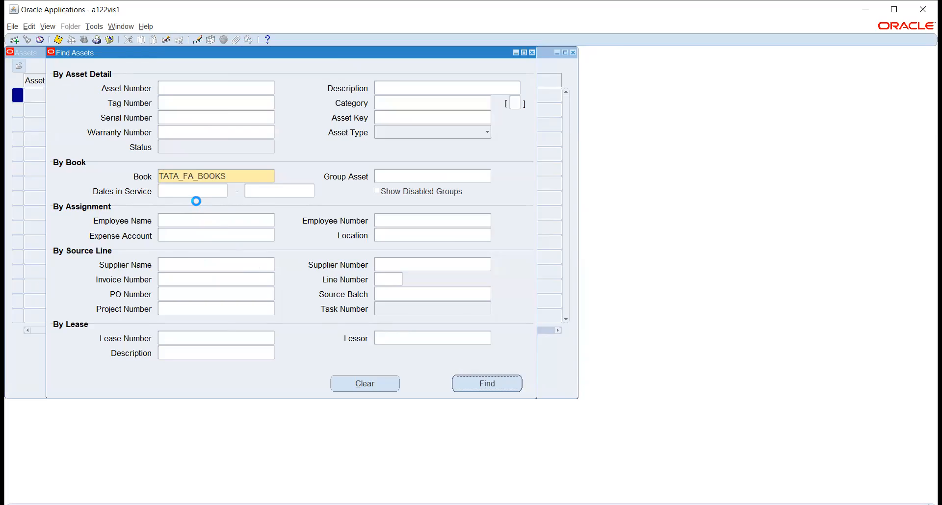
Review the laptop's net book value, accumulated depreciation and cost history, and close the inquiry.
left_click(408, 370)
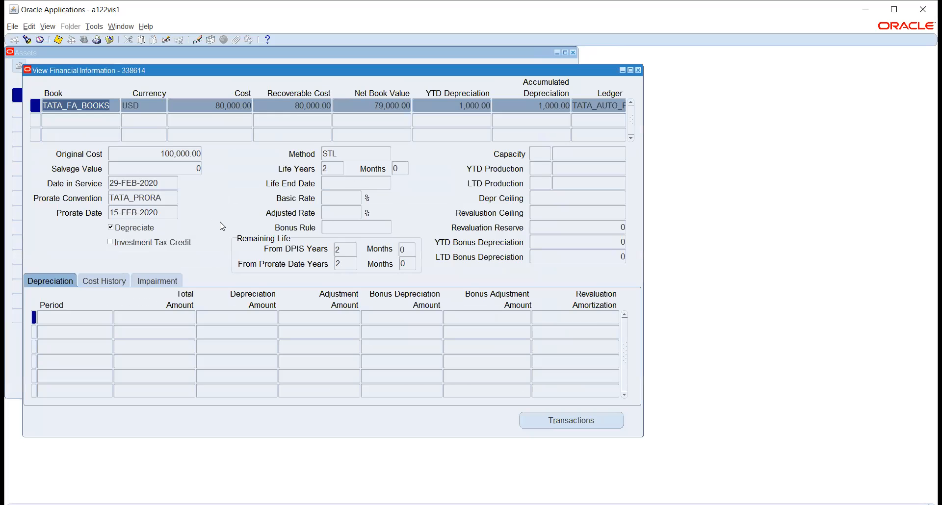
left_click(114, 281)
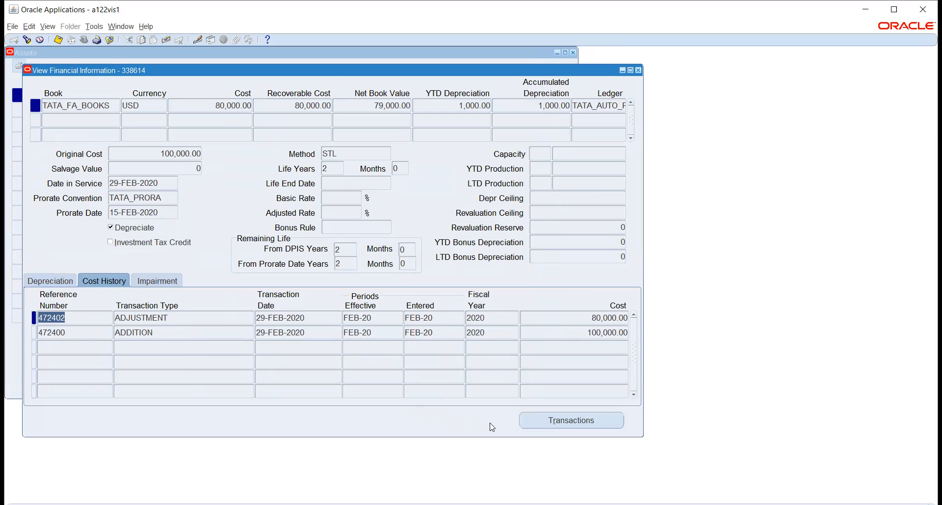
left_click(638, 70)
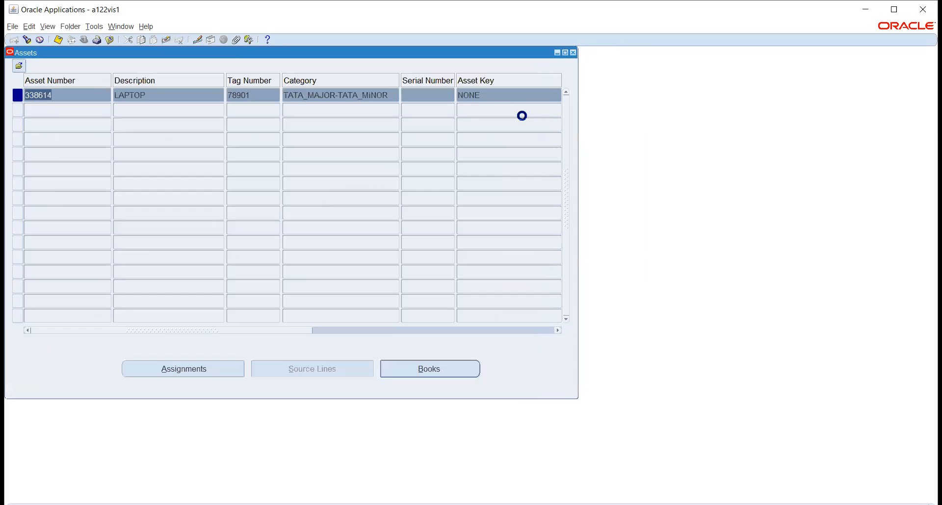
left_click(573, 53)
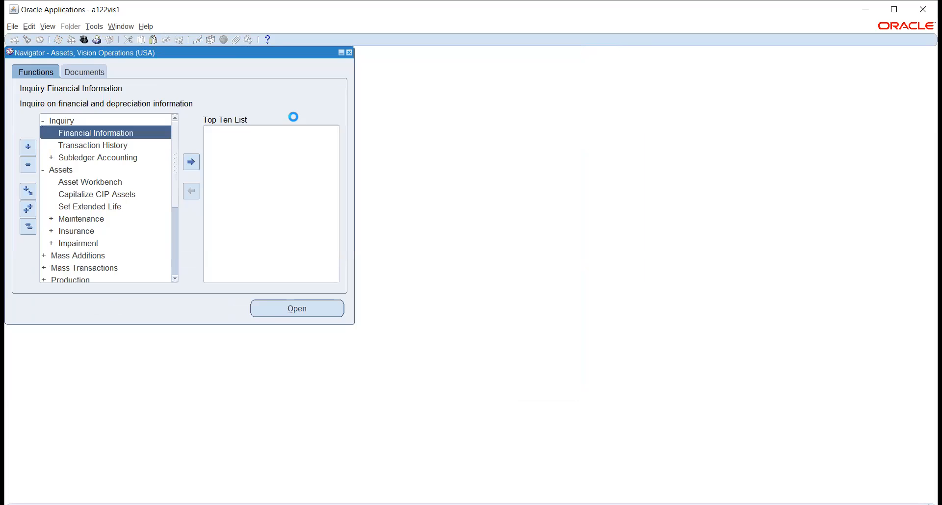
Find the TATA_FA_BOOKS assets in the Asset Workbench again, and open and close the laptop's Books window.
left_click(81, 182)
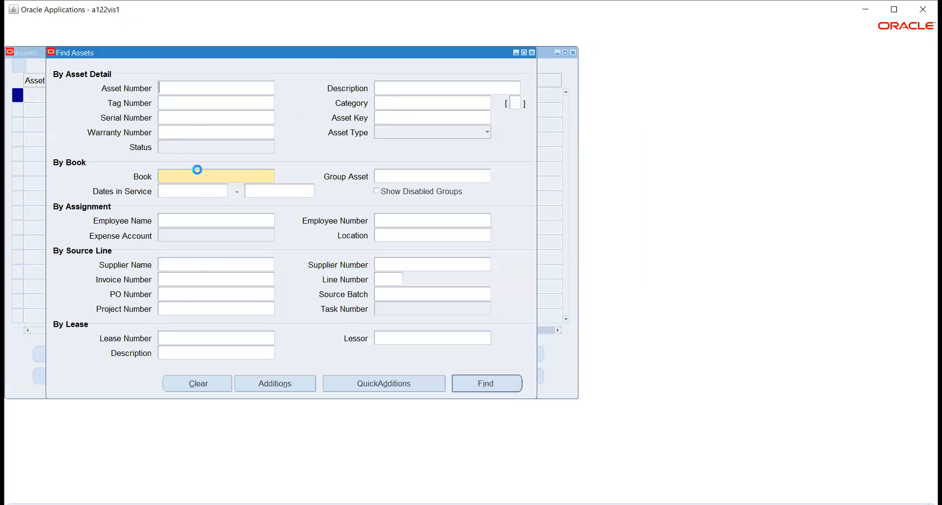
type("TATA")
key("Tab")
left_click(473, 383)
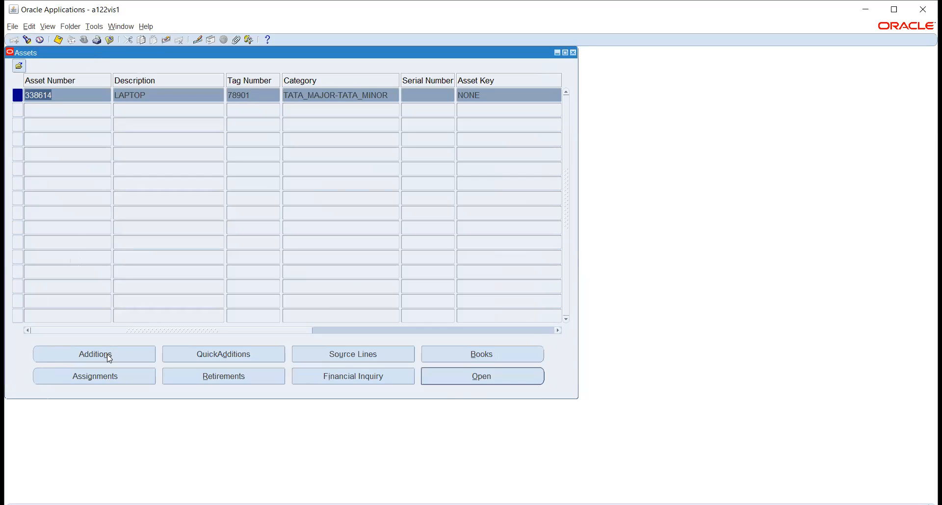
left_click(462, 357)
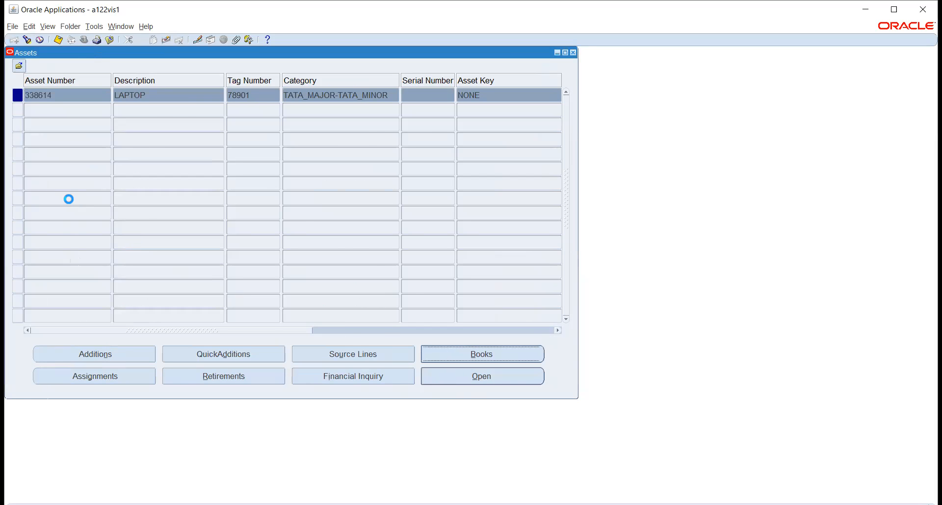
left_click(574, 71)
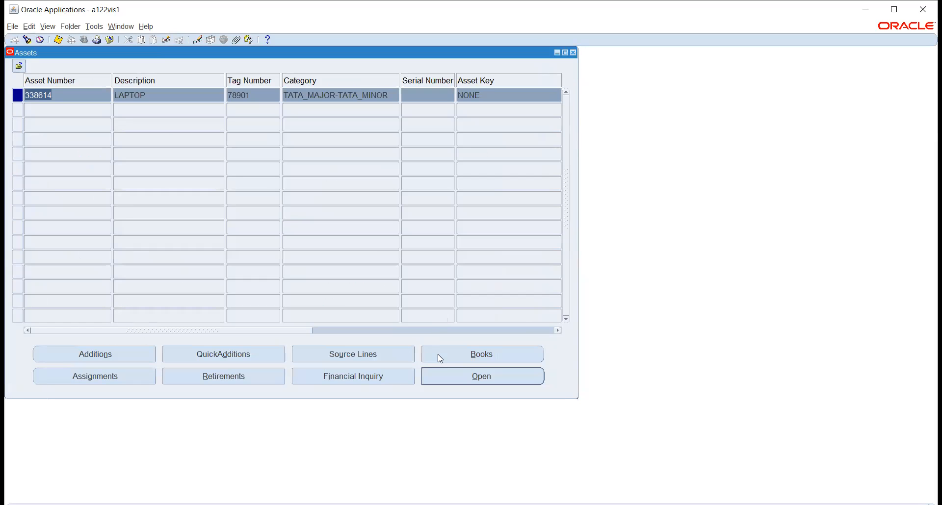
Check the laptop's depreciation figures and cost history through Financial Inquiry, and return to the Navigator.
left_click(351, 376)
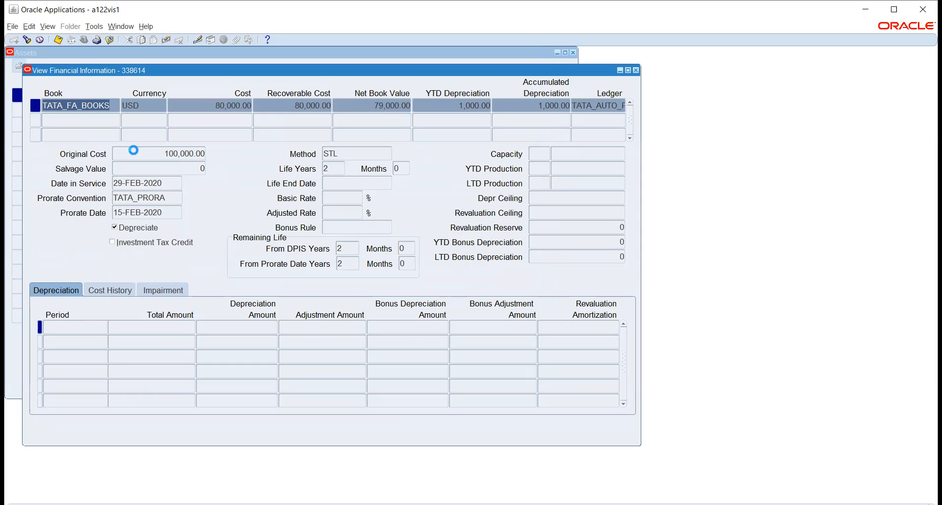
left_click(134, 152)
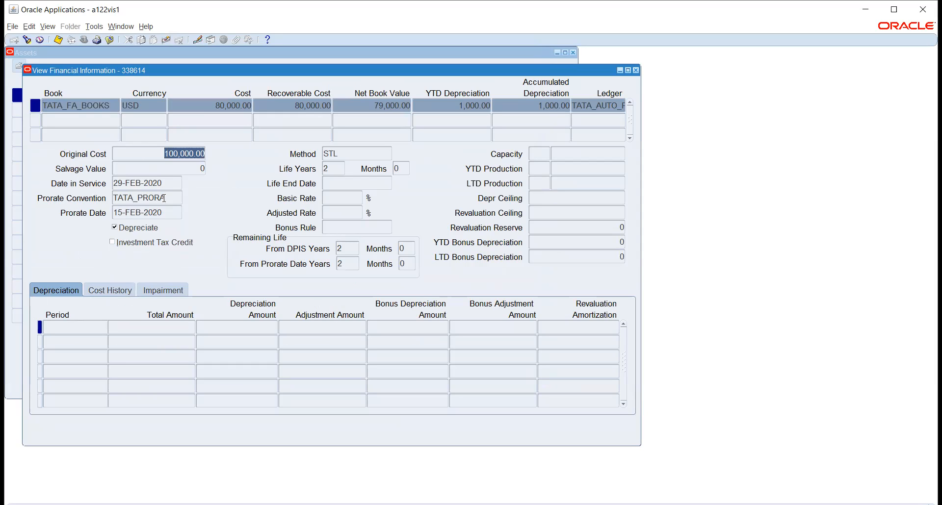
left_click(101, 291)
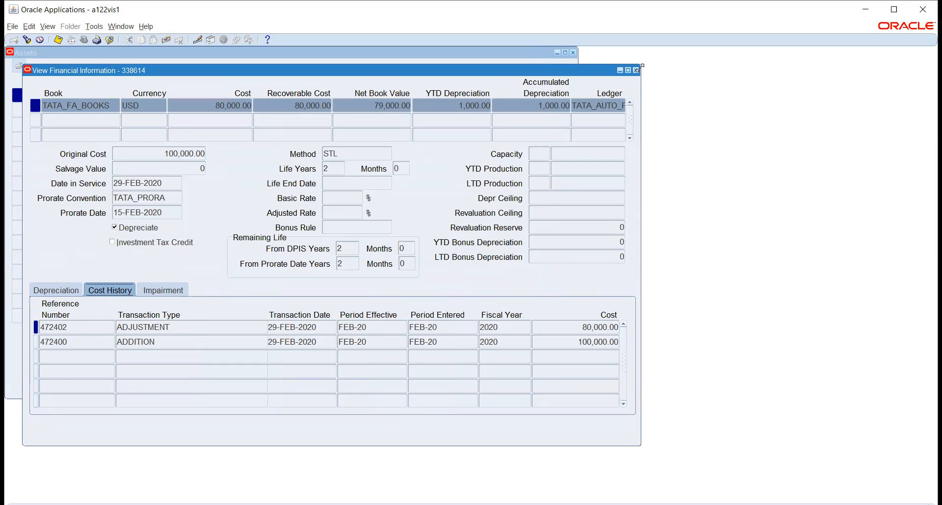
left_click(636, 71)
left_click(572, 52)
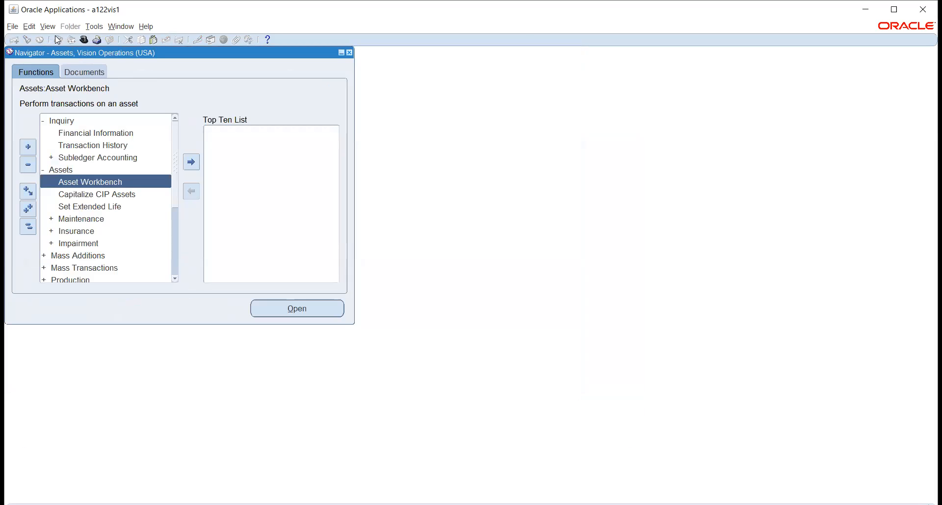
scroll(94, 196, "down", 4)
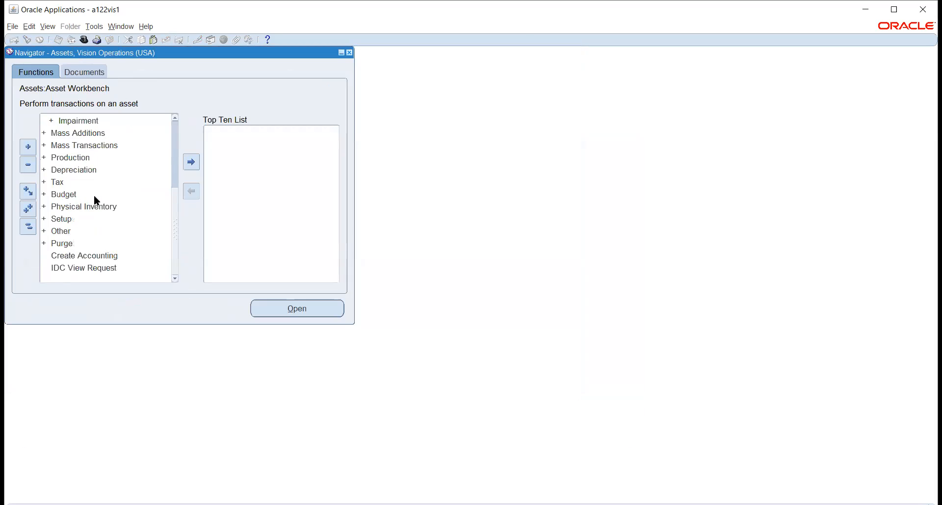
Submit a Create Accounting - Assets request for the TATA_FA_BOOKS book with the default parameters, including End Date 13-NOV-2020 and Final mode.
left_click(75, 255)
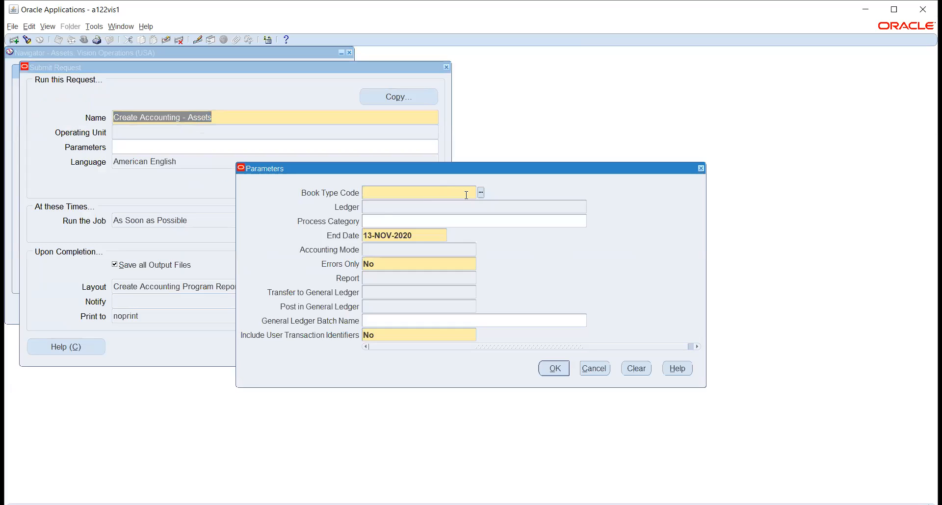
type("TATA")
key("Tab")
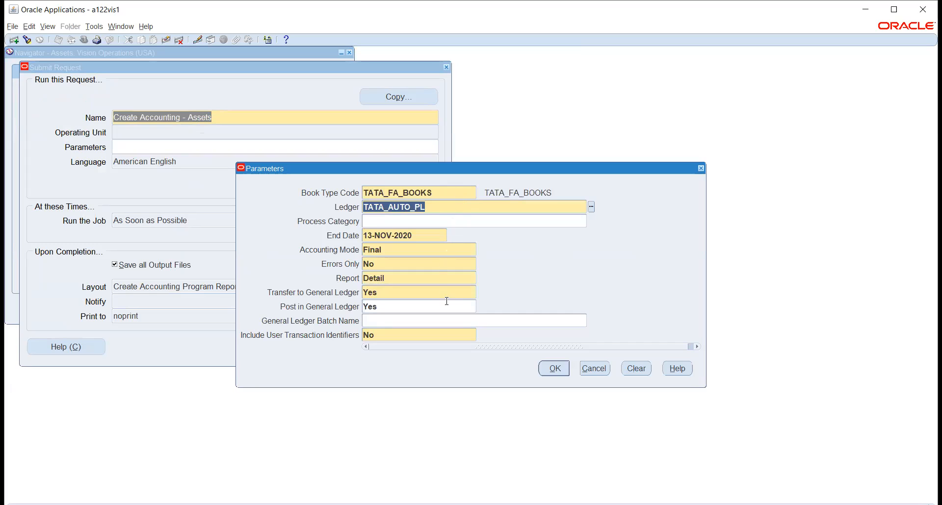
left_click(554, 368)
left_click(320, 345)
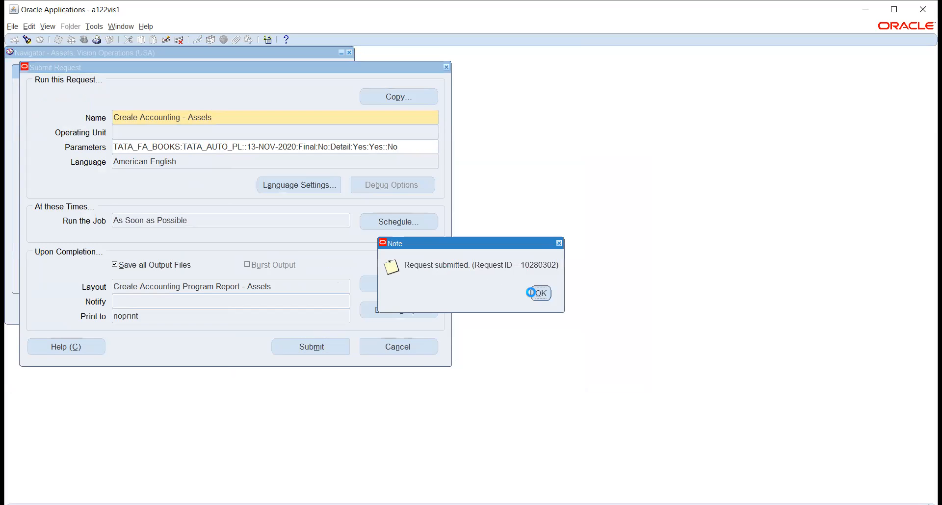
key("Return")
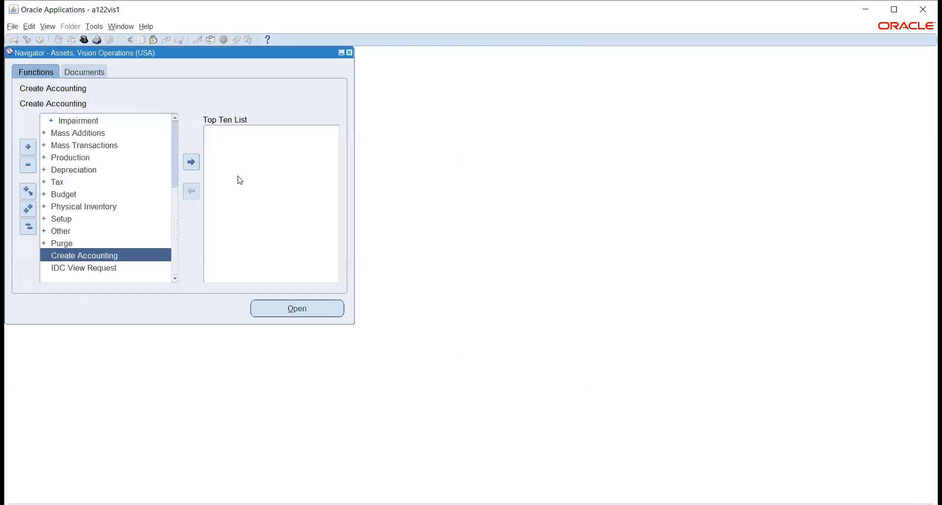
Open the list of concurrent requests and keep refreshing it until the accounting, Journal Import and Posting: Single Ledger requests finish.
left_click(47, 26)
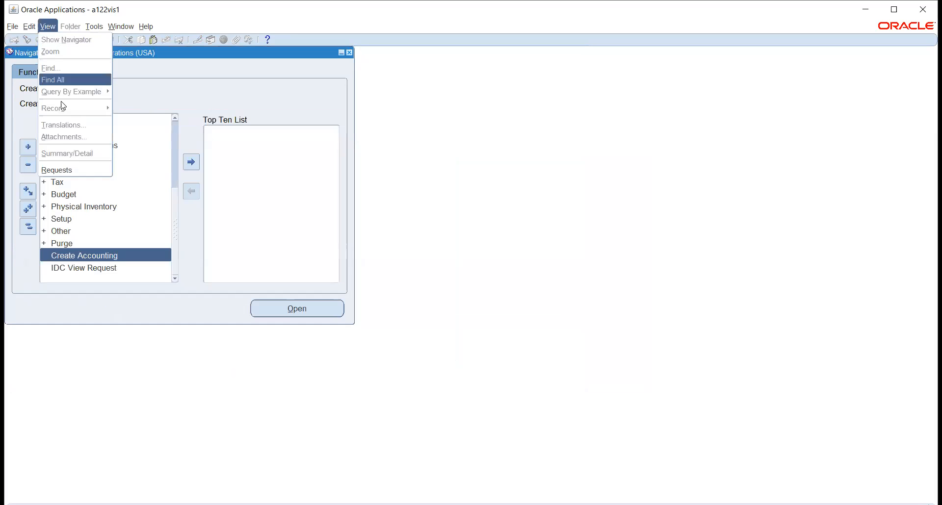
left_click(57, 167)
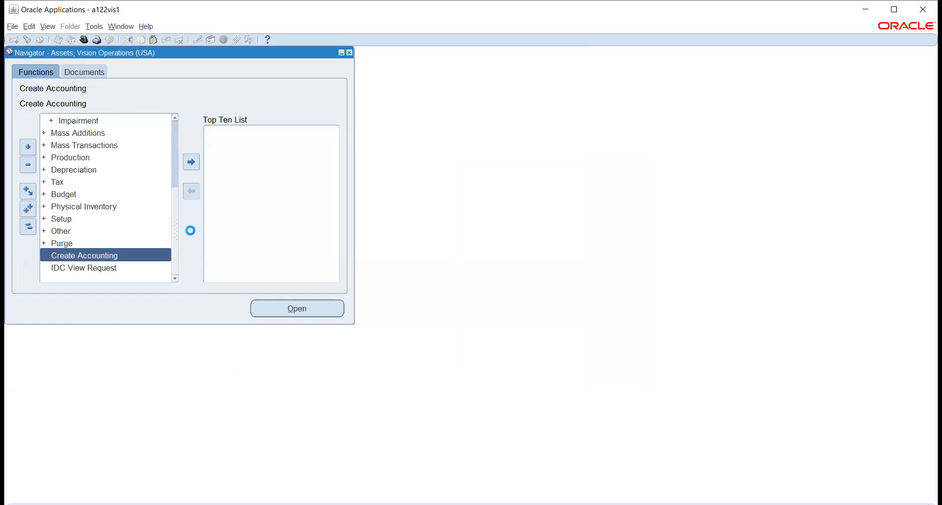
left_click(364, 334)
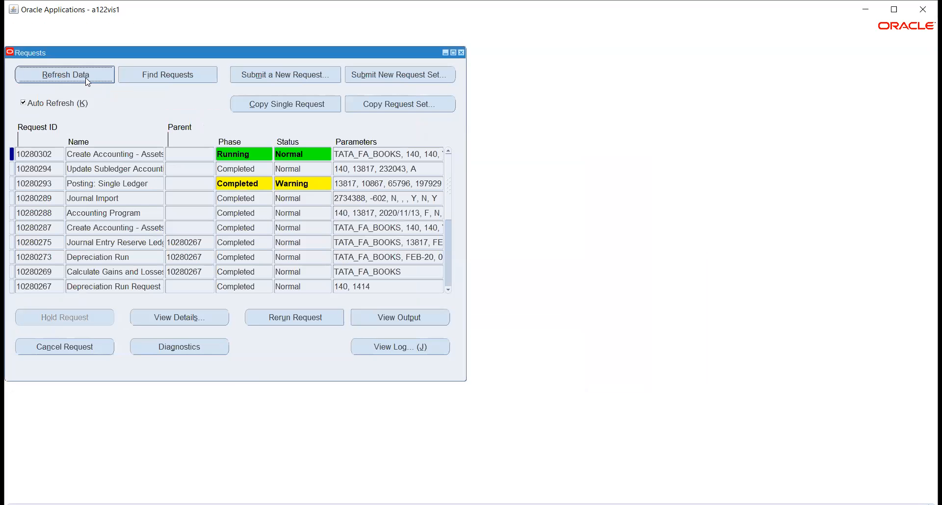
left_click(83, 74)
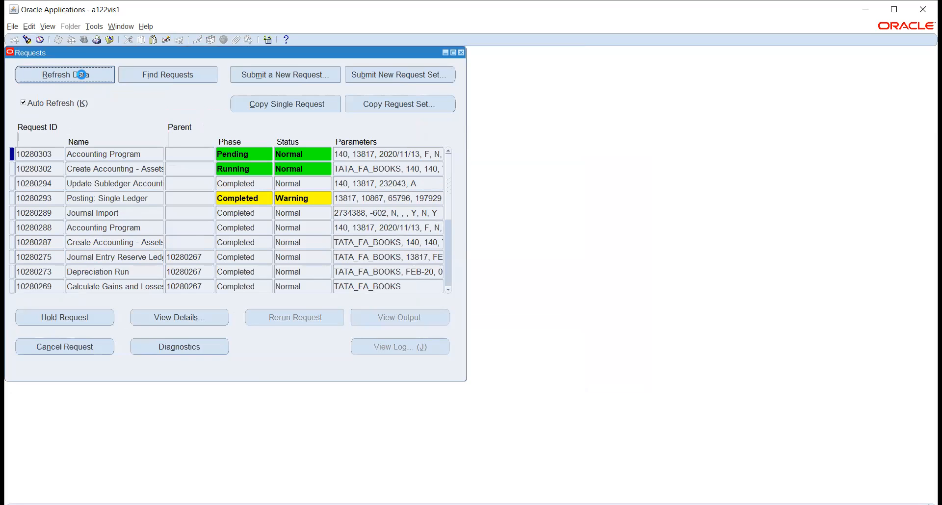
left_click(82, 75)
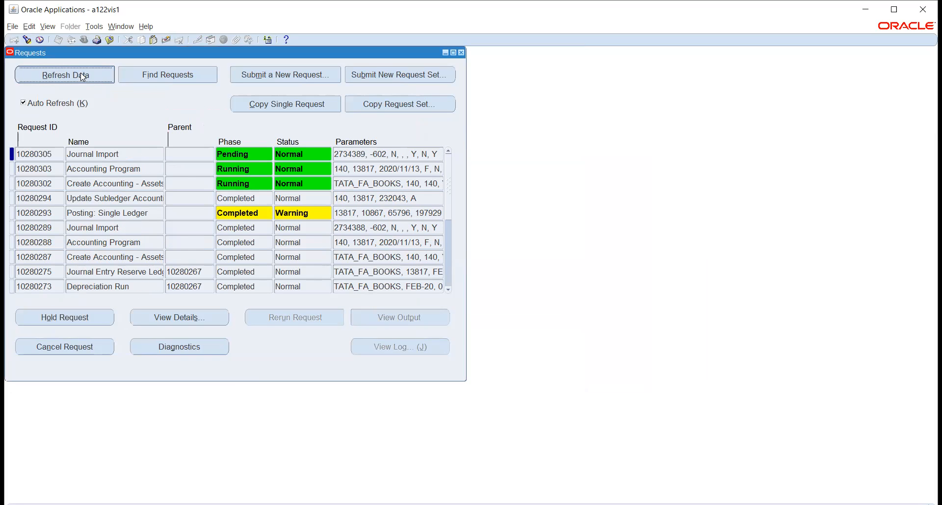
left_click(81, 75)
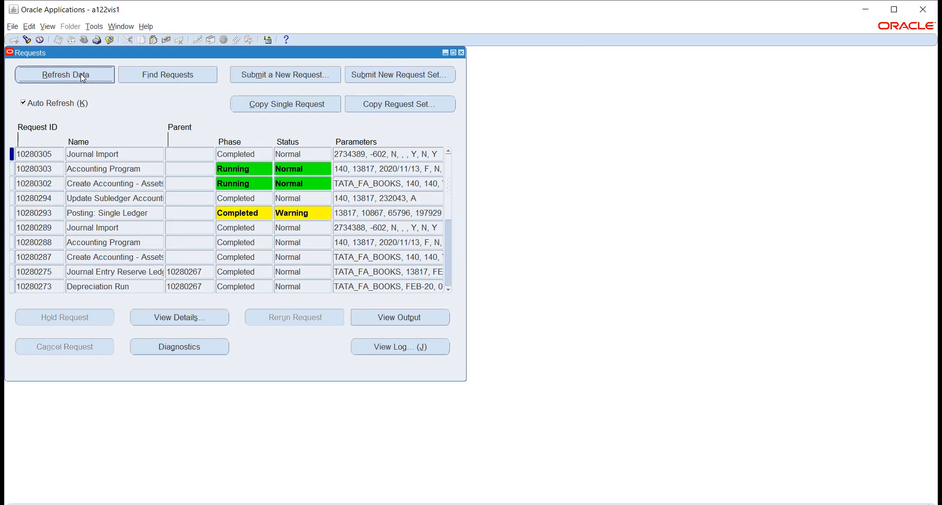
left_click(81, 75)
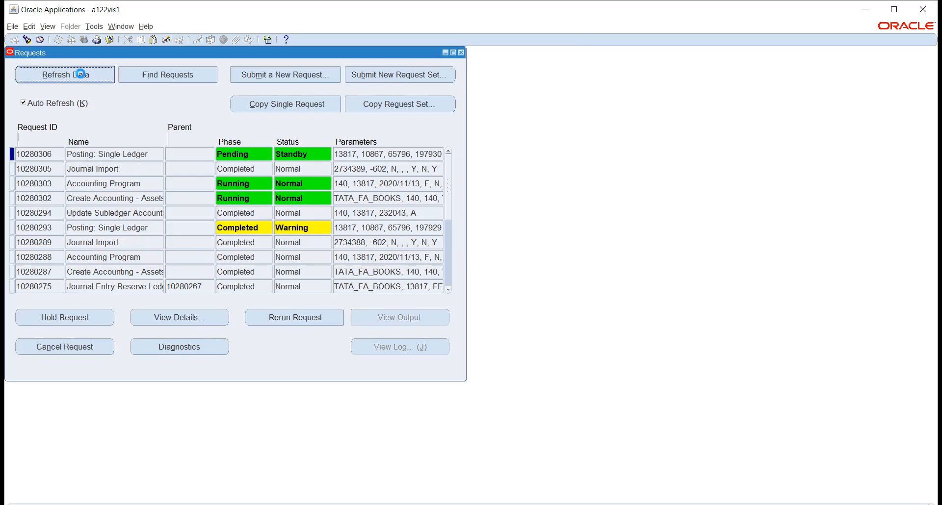
left_click(81, 73)
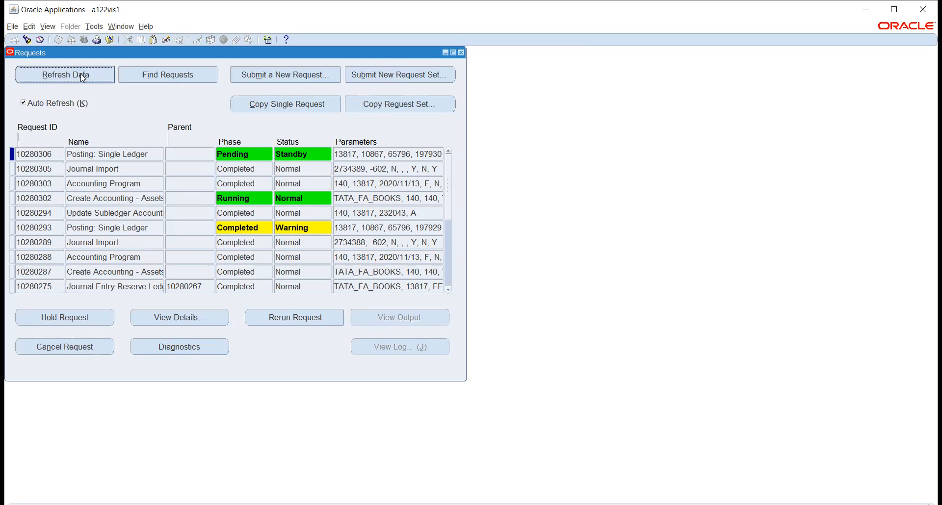
left_click(80, 73)
left_click(80, 74)
left_click(80, 74)
key("alt+Tab")
left_click(50, 70)
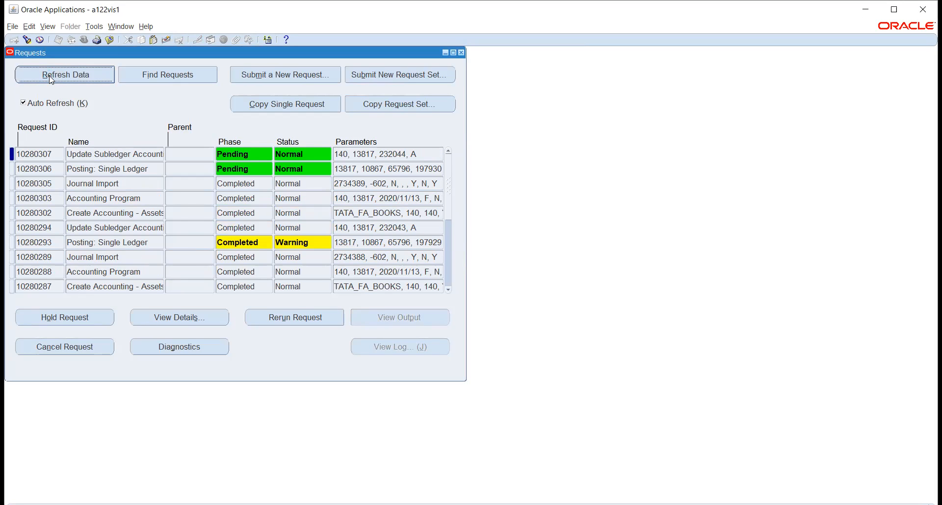
left_click(48, 75)
left_click(50, 76)
left_click(51, 76)
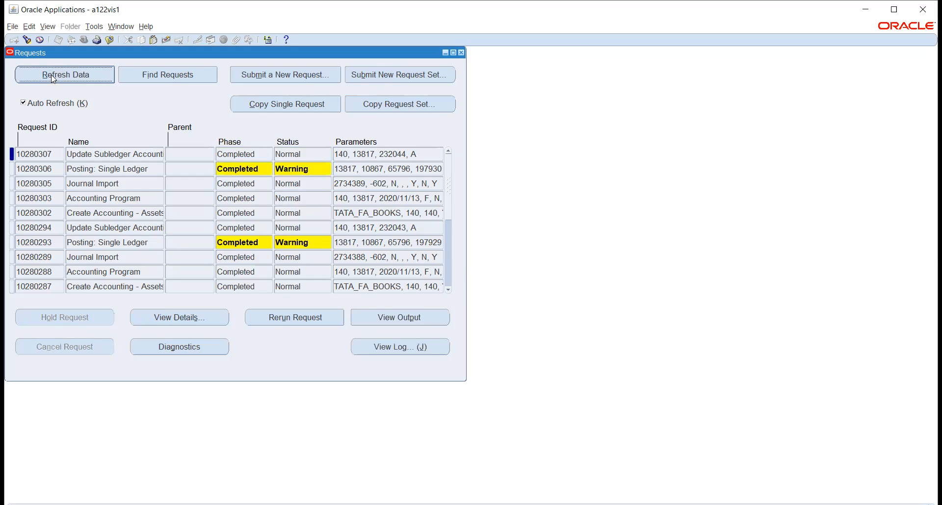
left_click(52, 77)
View the output of the newest Posting: Single Ledger request to get the journal batch name, and close the Requests window.
left_click(150, 167)
left_click(377, 322)
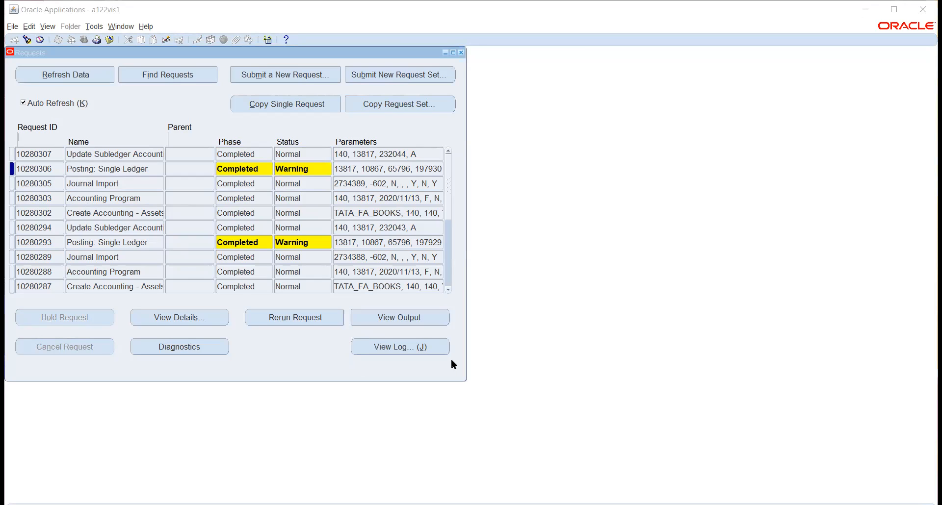
left_click(190, 116)
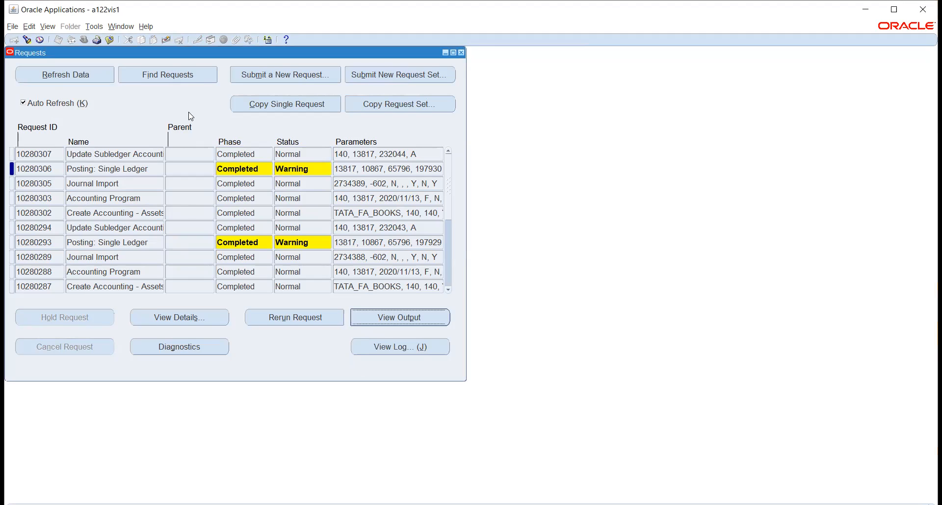
key("F4")
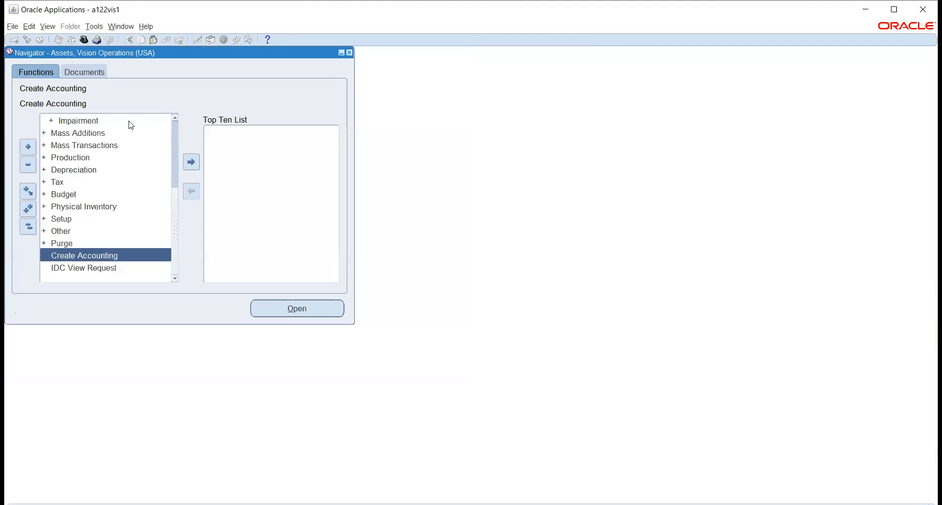
Switch to the TATA_GL_AUTO responsibility and open the Enter Journals form.
left_click(84, 41)
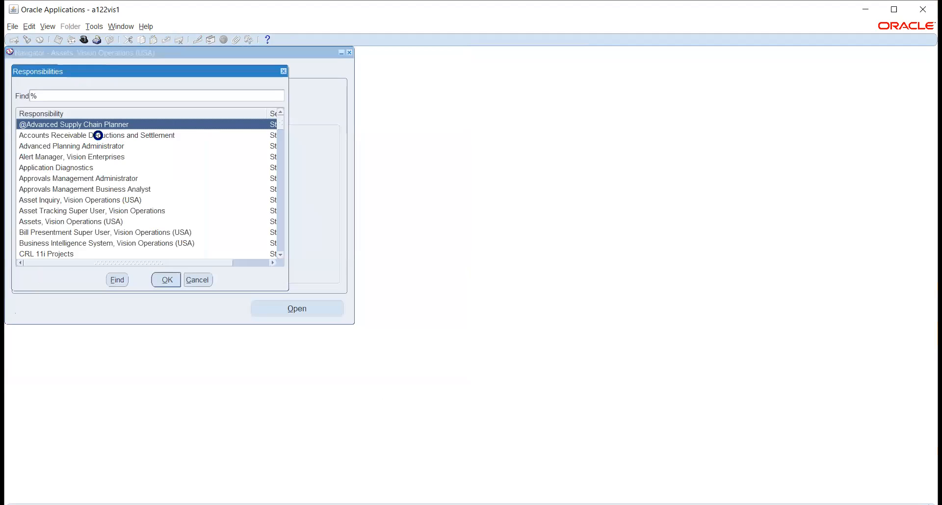
type("t")
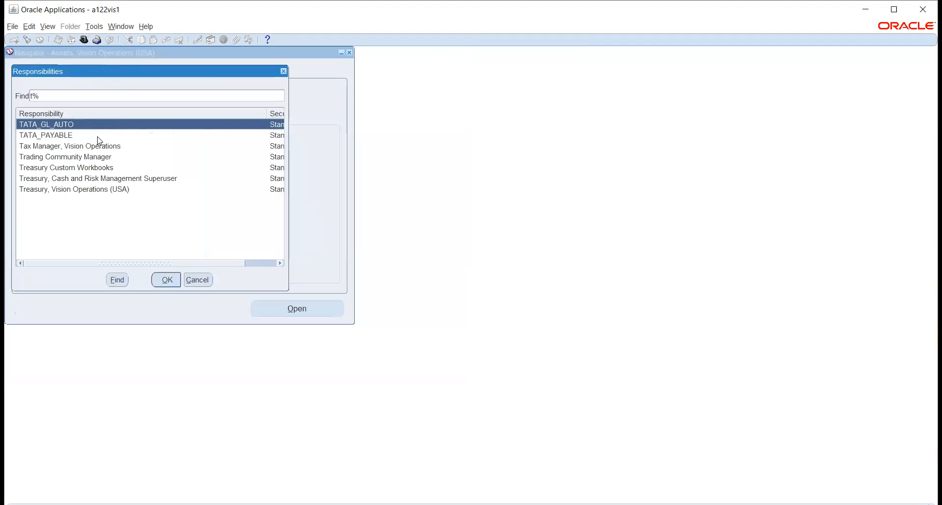
left_click(167, 279)
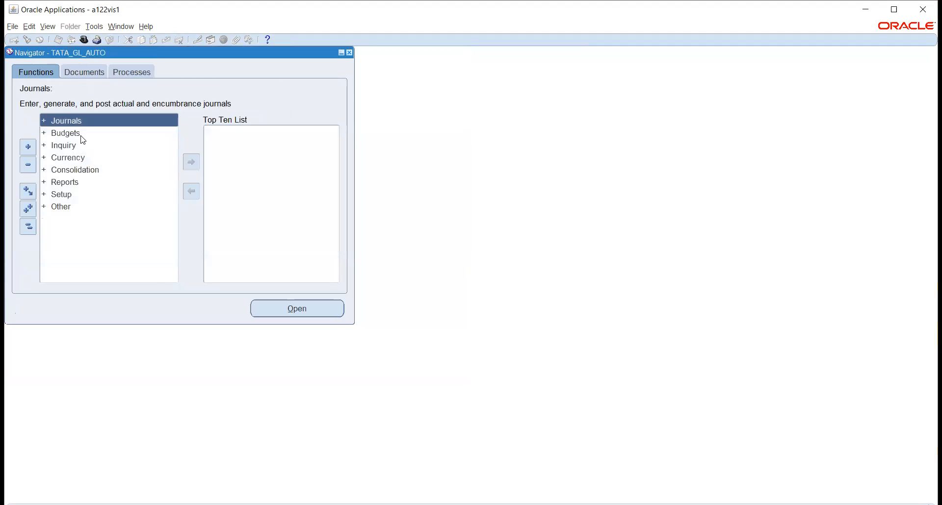
double_click(74, 122)
double_click(68, 134)
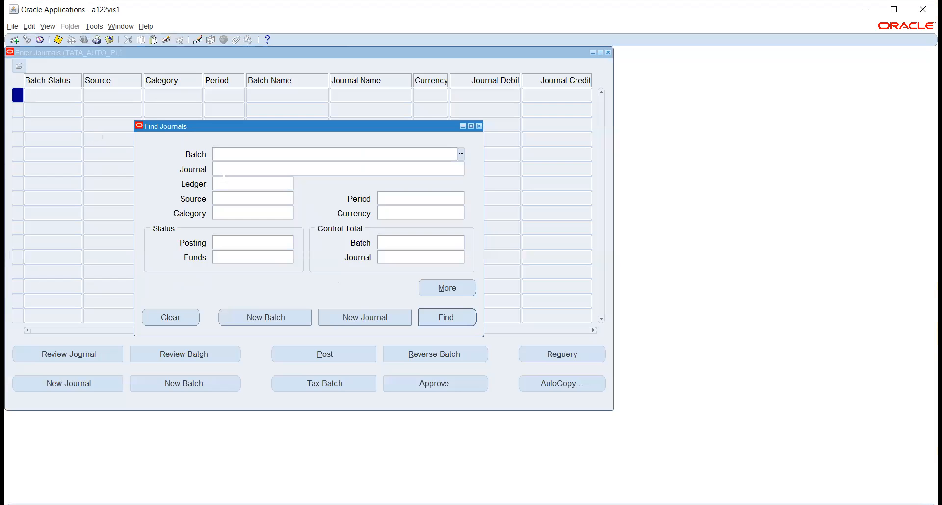
key("ctrl+v")
left_click(453, 320)
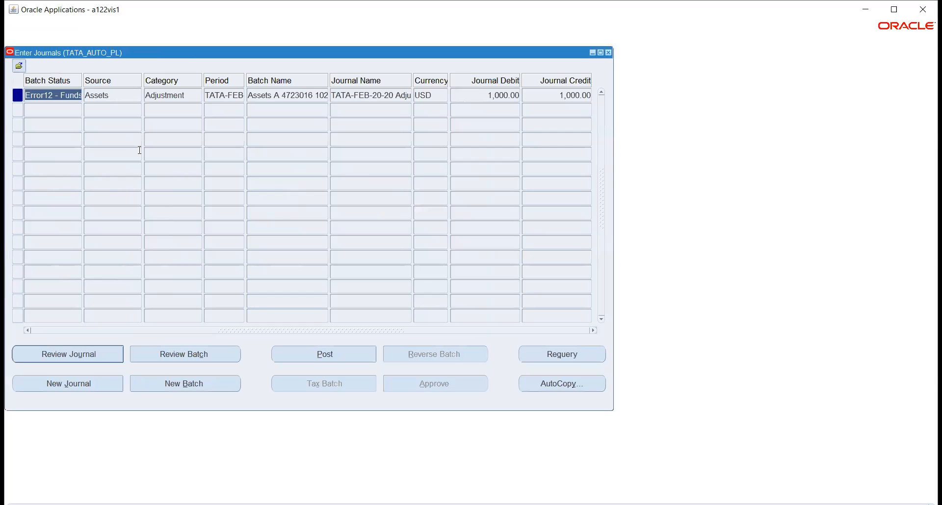
left_click(66, 353)
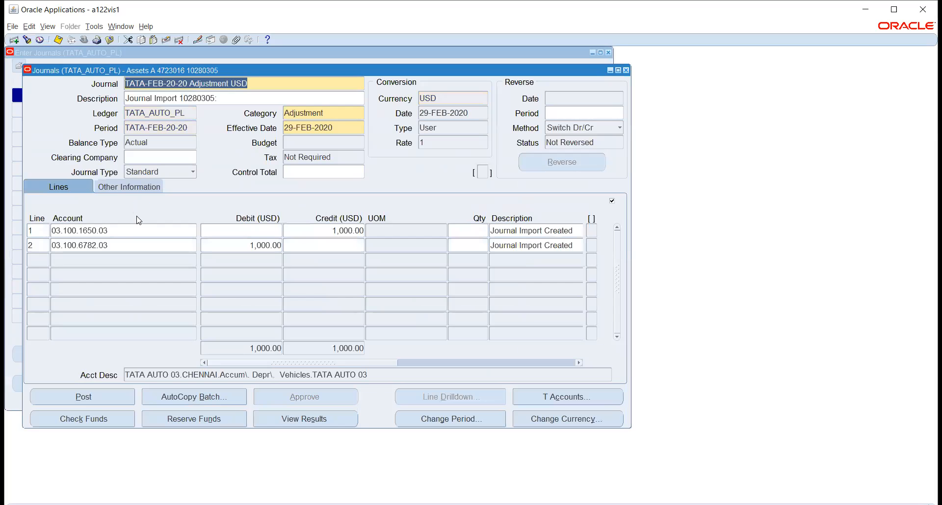
Examine the account descriptions of the Adjustment journal's credit and debit lines, and close the journal windows.
left_click(122, 231)
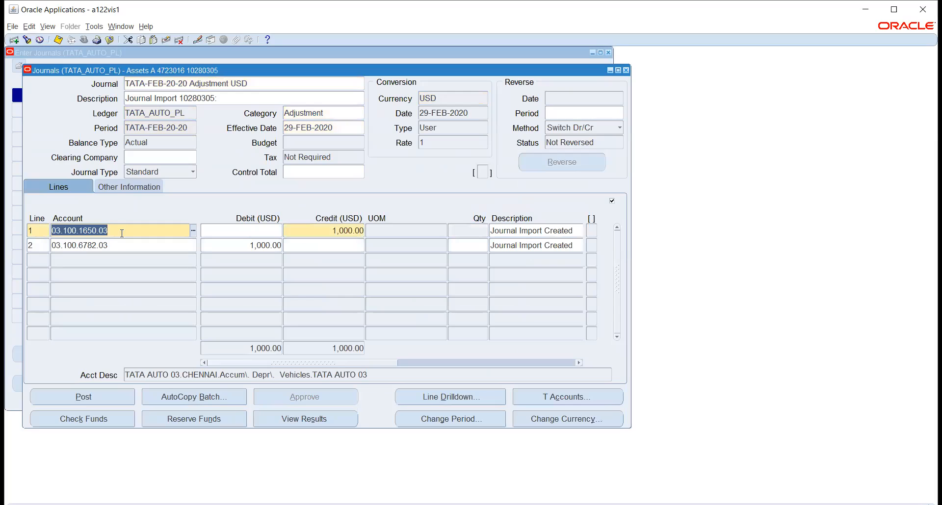
left_click(117, 246)
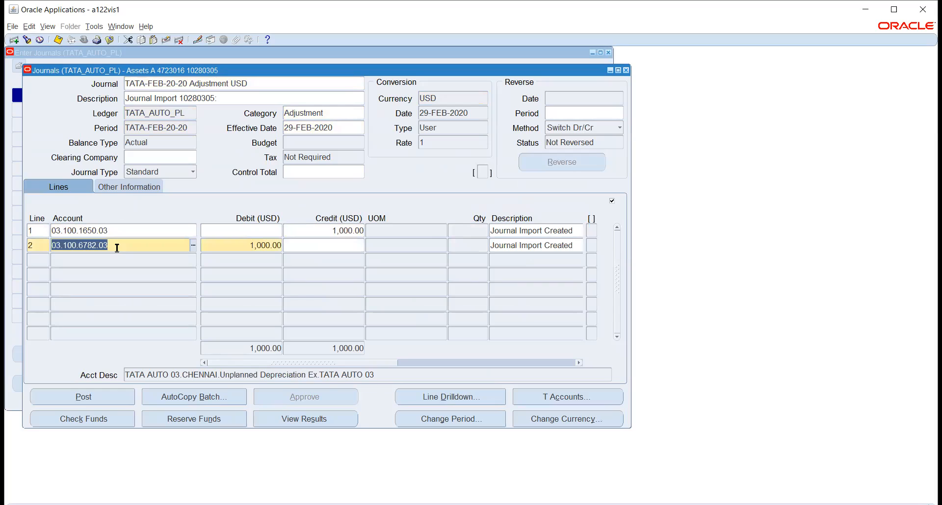
left_click(118, 231)
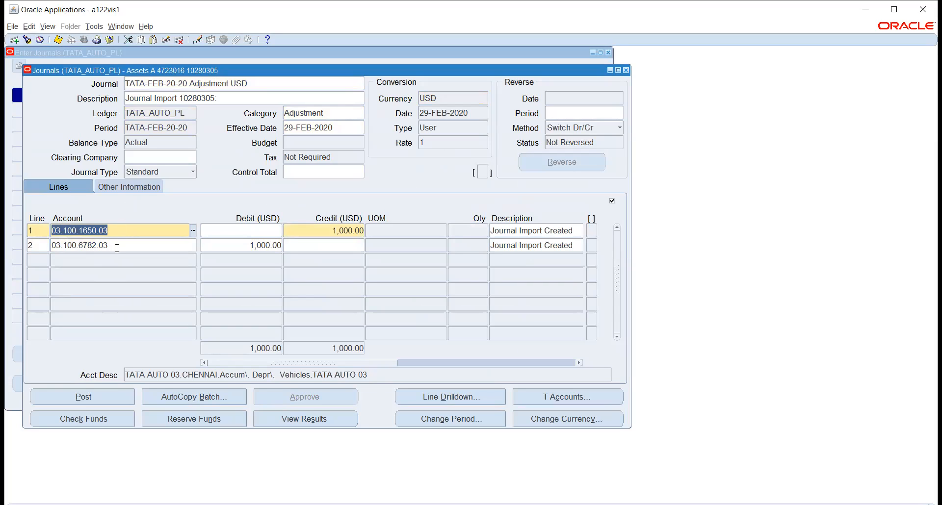
left_click(117, 248)
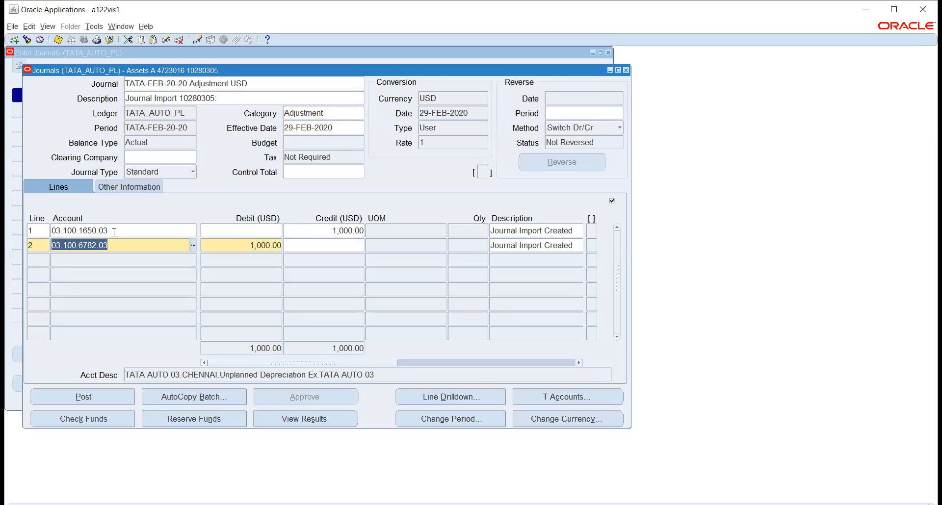
left_click(114, 232)
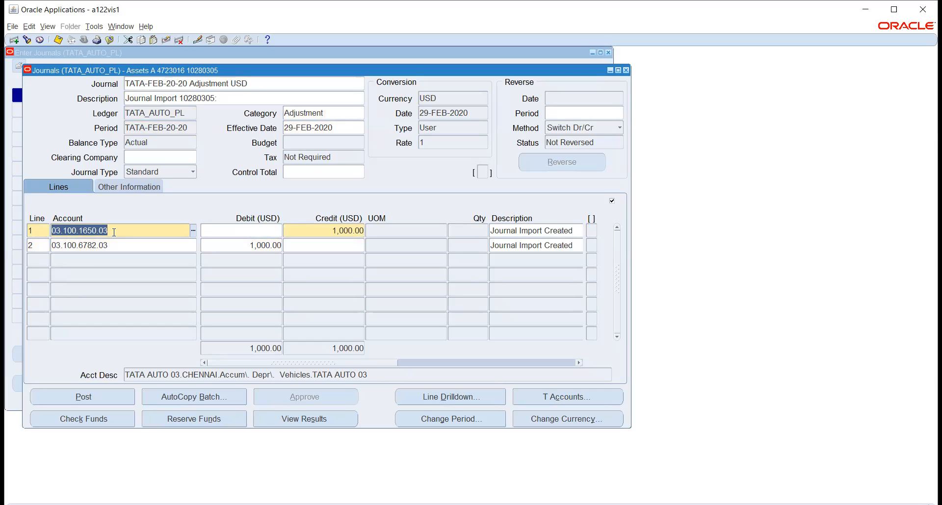
left_click(117, 246)
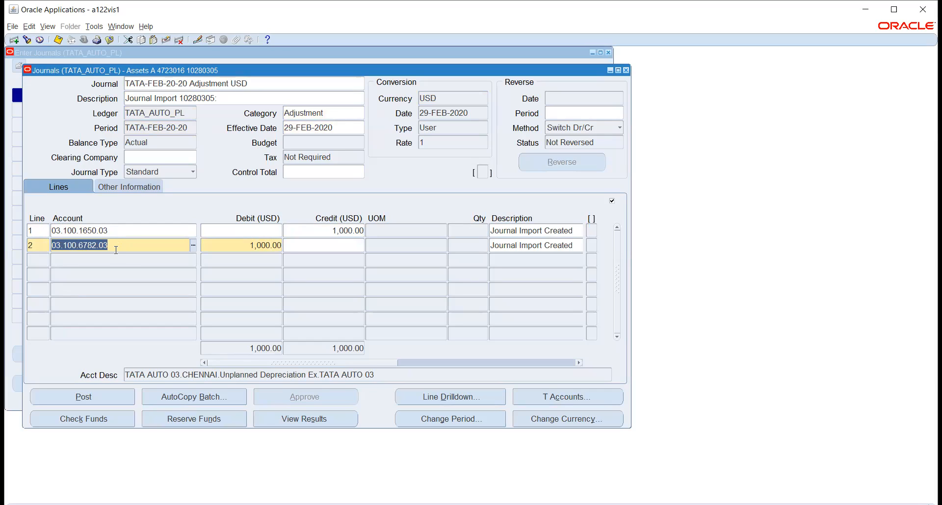
left_click(109, 230)
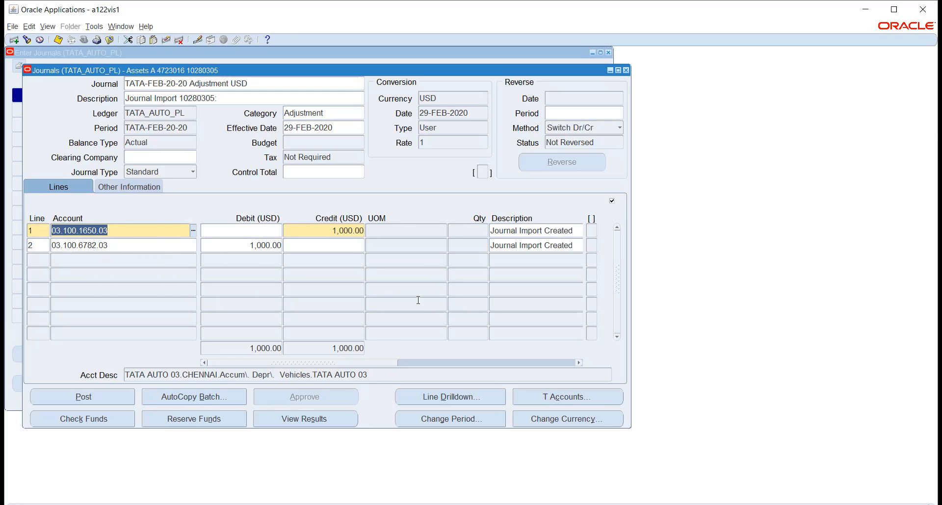
left_click(626, 71)
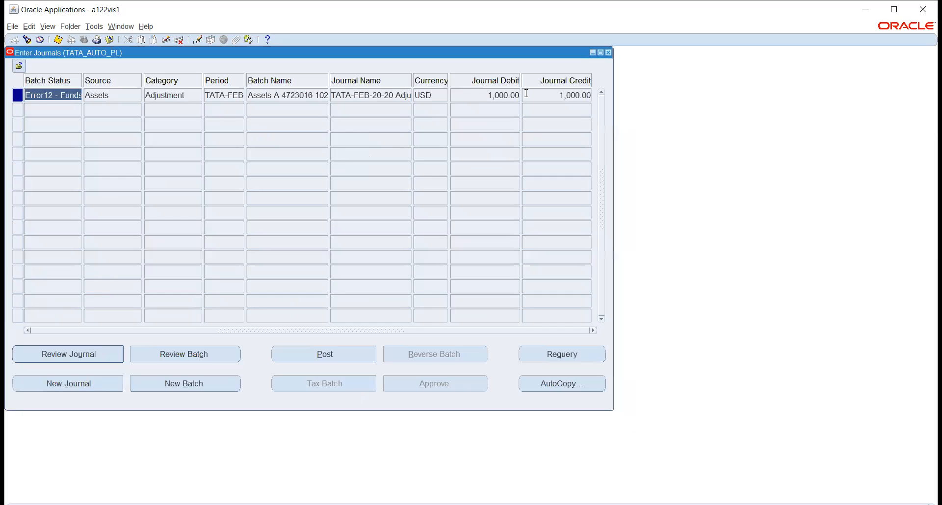
left_click(608, 52)
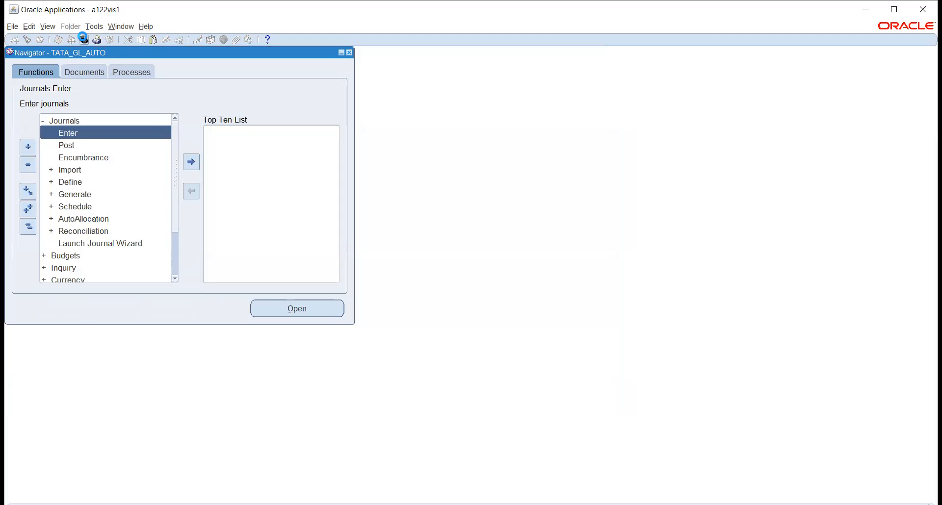
Switch back to the Assets, Vision Operations (USA) responsibility.
key("ctrl+l")
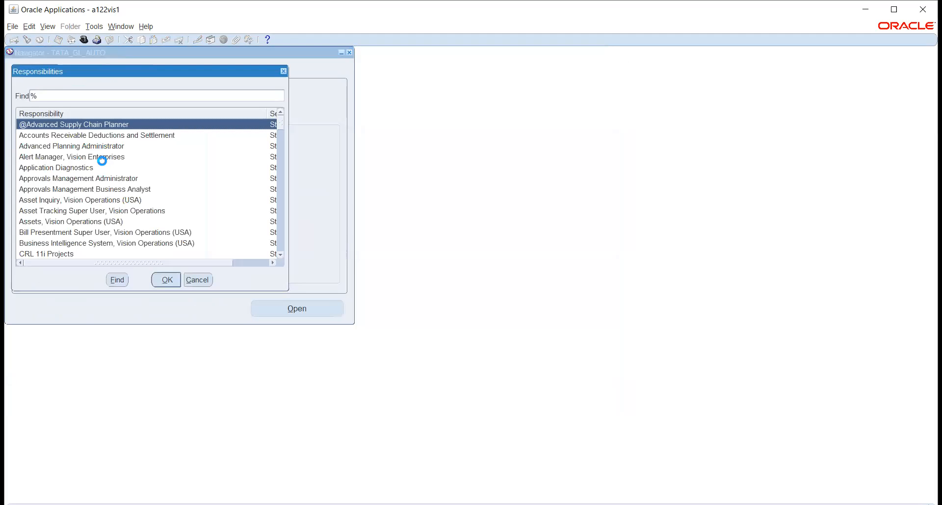
type("asset")
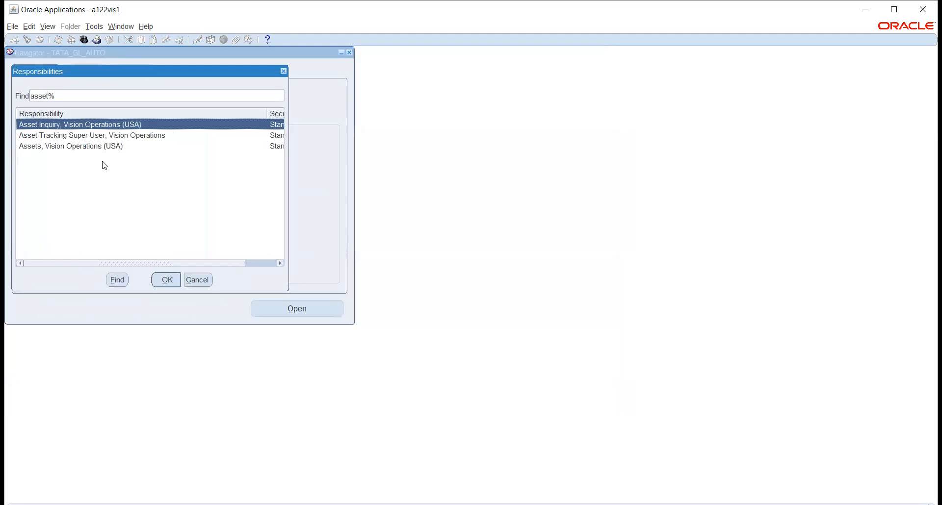
left_click(66, 147)
left_click(165, 279)
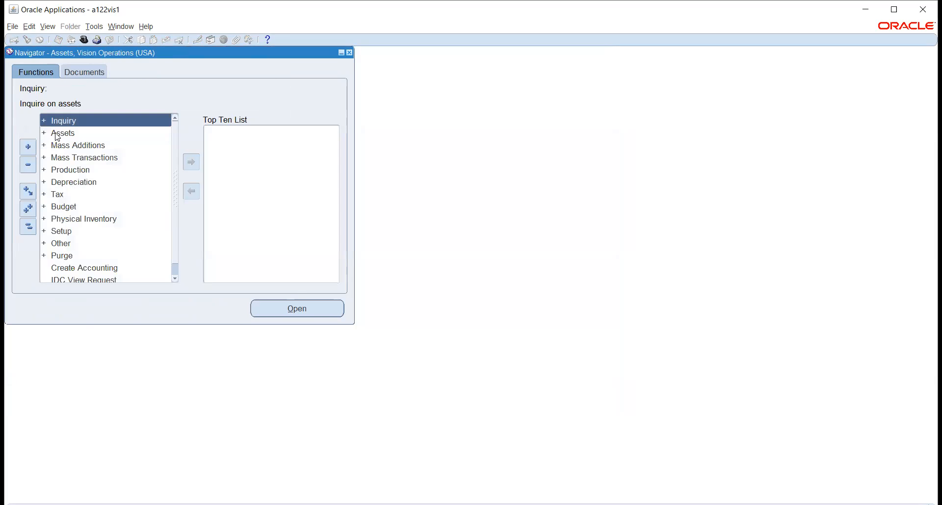
Open the Asset Workbench and find the assets in book TATA_FA_BOOKS.
double_click(57, 135)
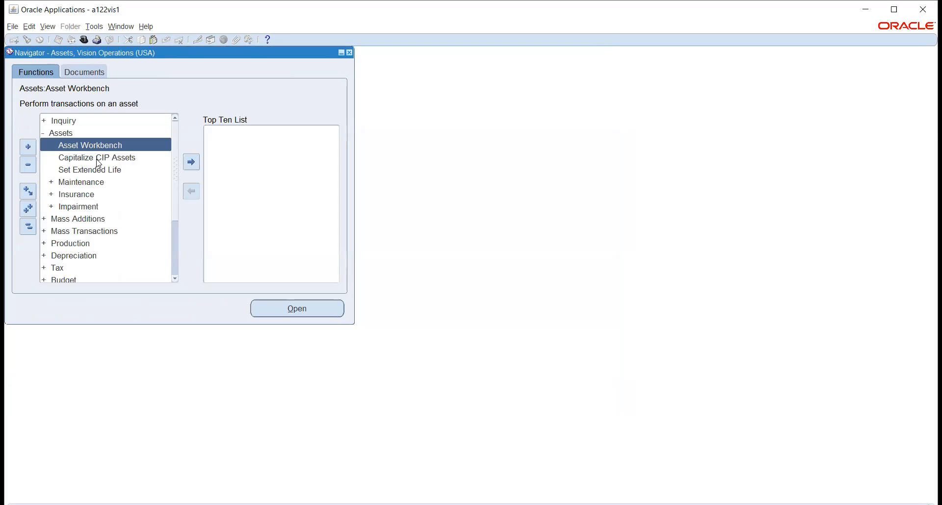
double_click(122, 150)
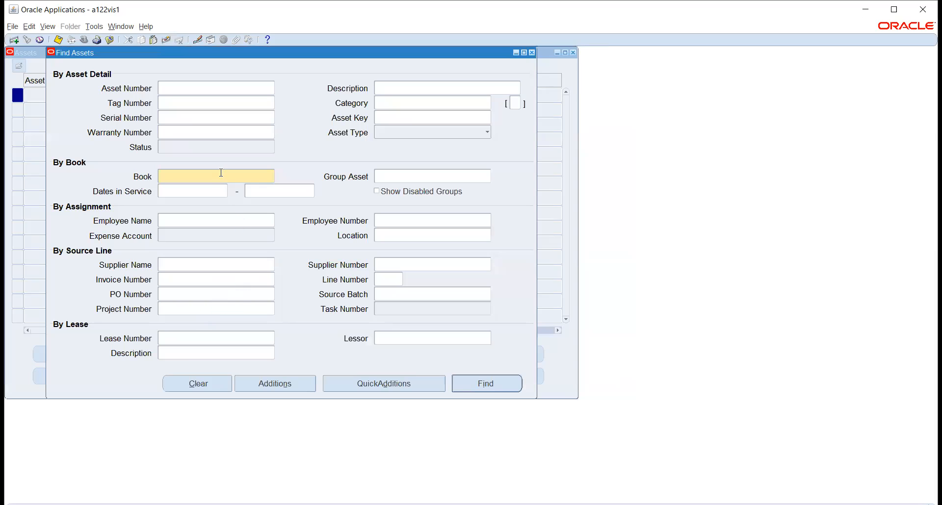
left_click(220, 174)
type("TATA_FA_BOOKS")
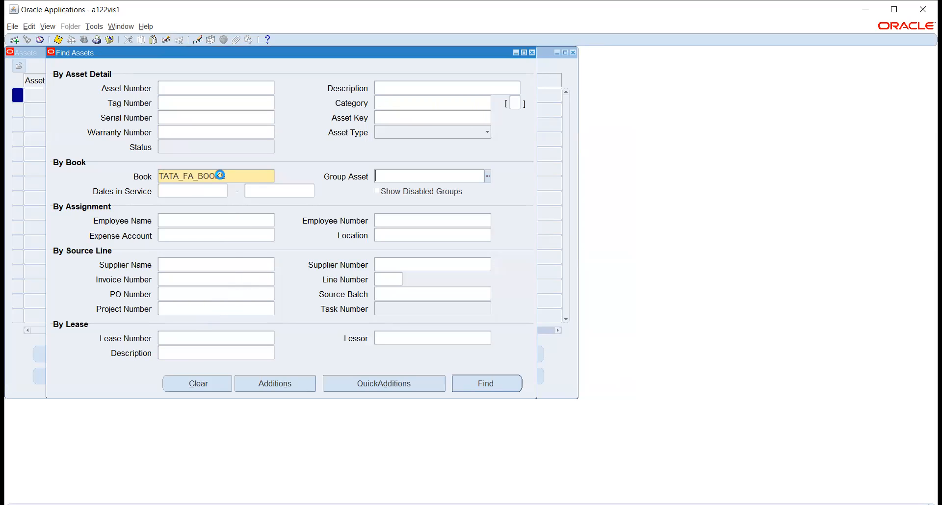
key("Tab")
left_click(485, 384)
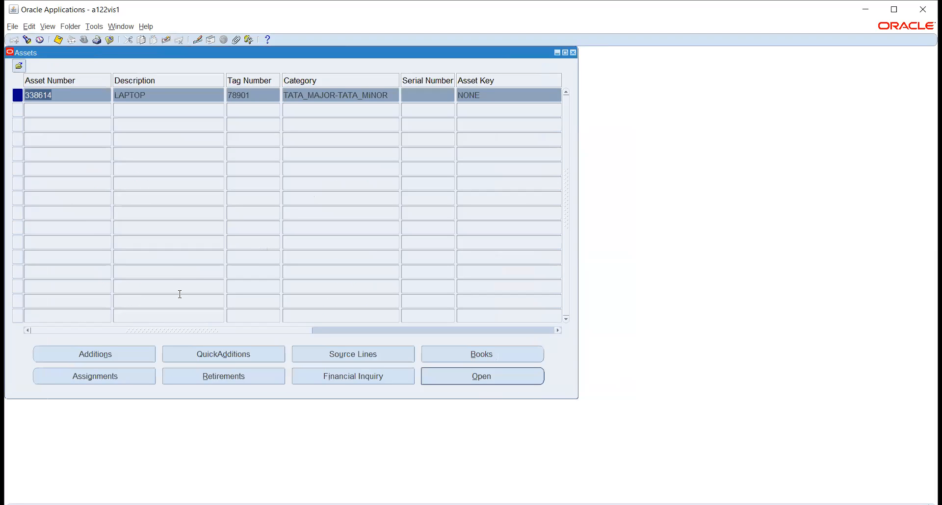
left_click(453, 353)
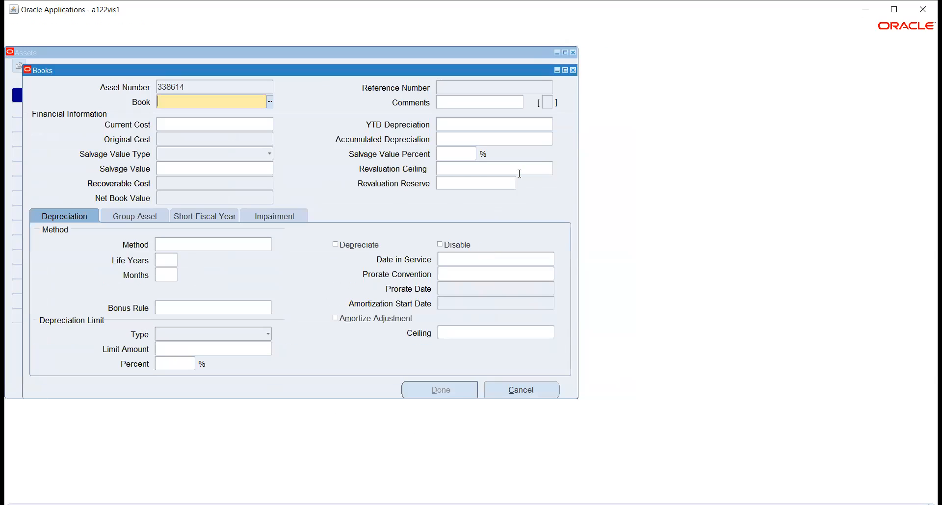
left_click(573, 72)
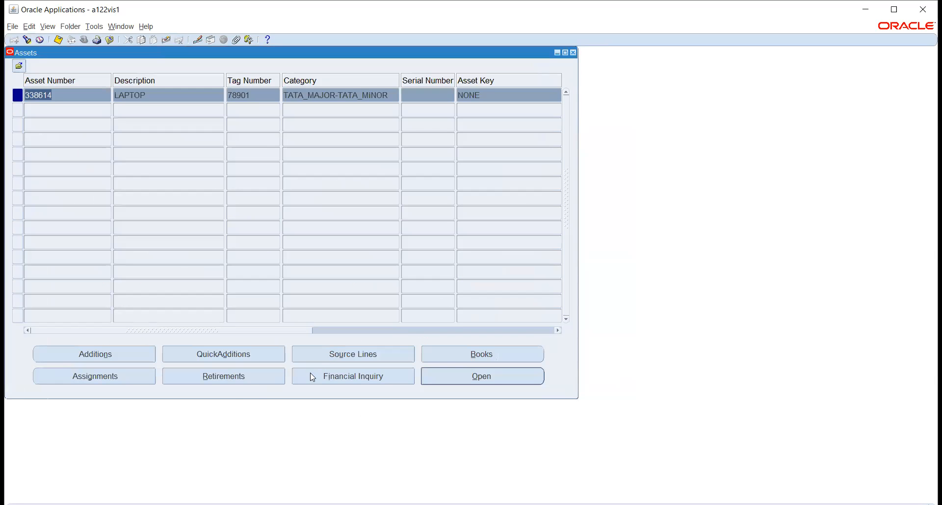
Start a retirement for the laptop asset in book TATA_FA_BOOKS.
left_click(232, 376)
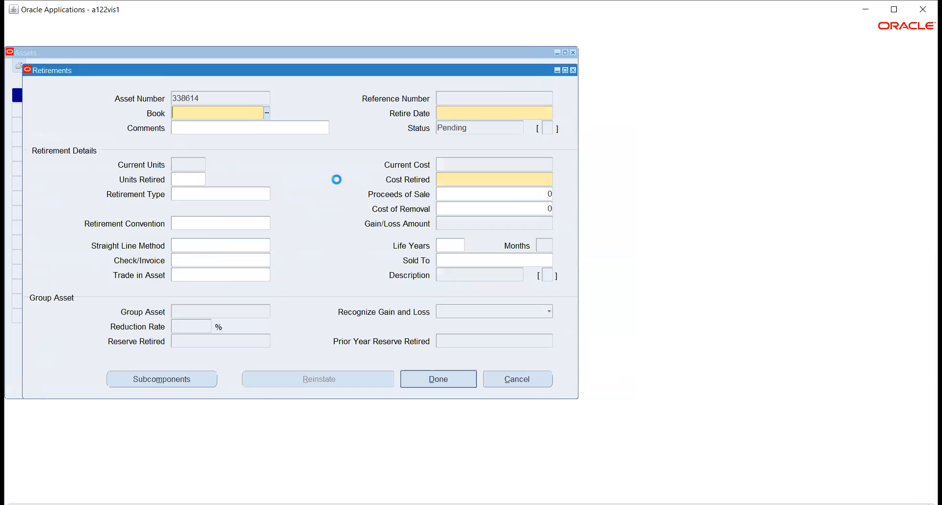
type("TATA_FA_BOOKS")
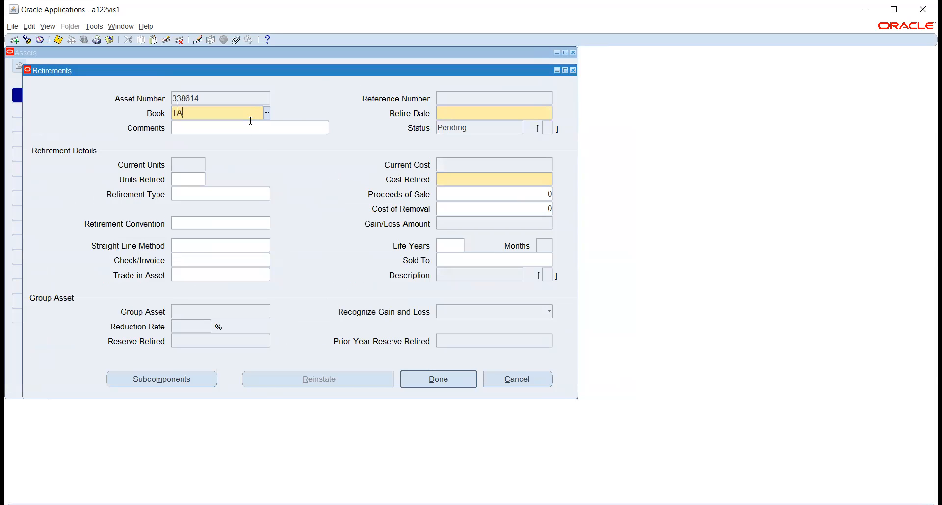
key("Tab")
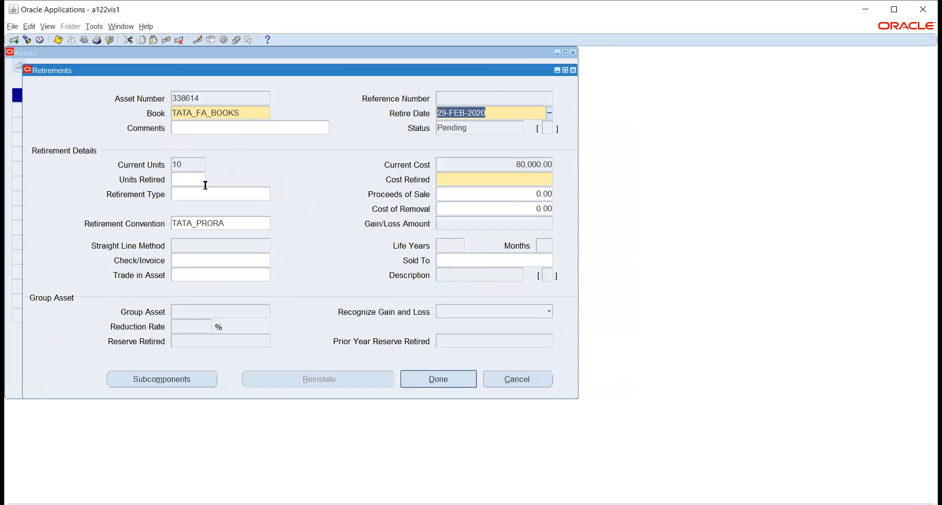
left_click(468, 183)
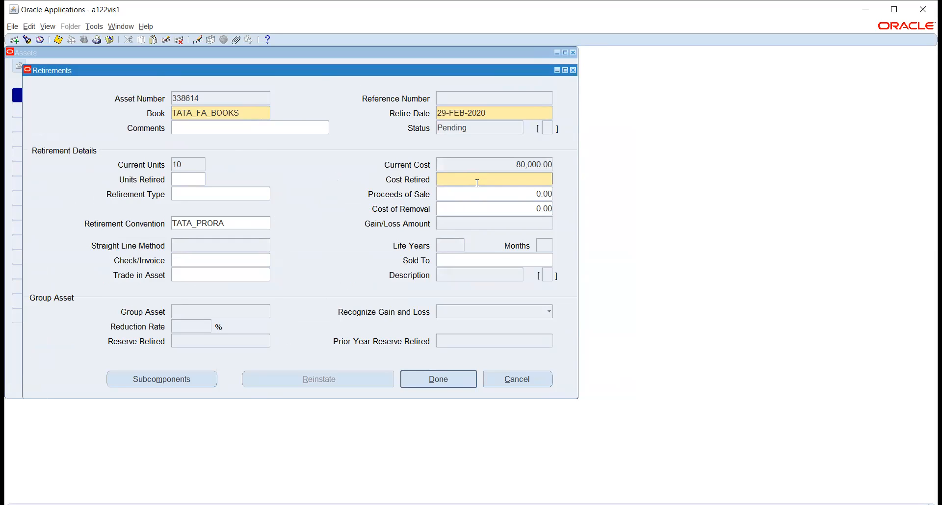
type("10,000")
key("Tab")
left_click(506, 181)
left_click_drag(506, 180, 584, 172)
key("Delete")
Set the units retired to 1 with retirement type DESTROYED and continue to the retirement's assignments.
left_click(174, 179)
type("1")
key("Tab")
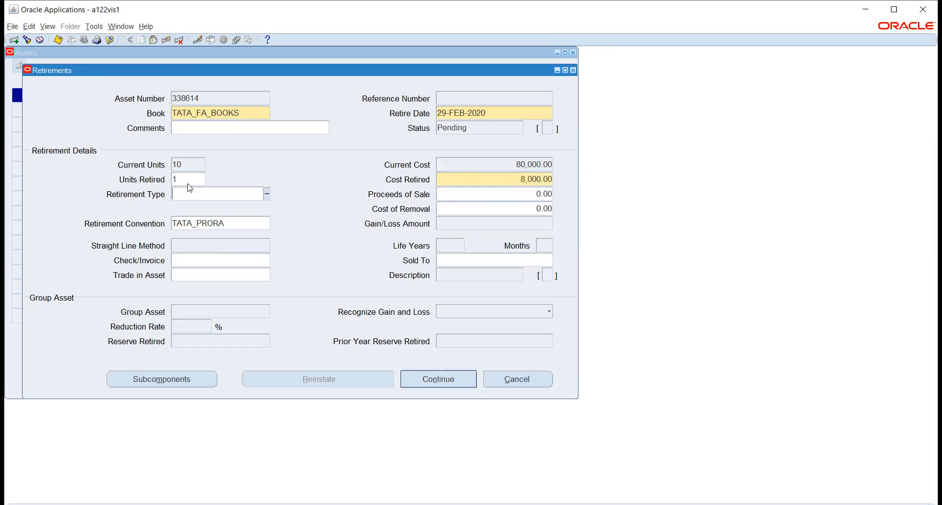
left_click(263, 195)
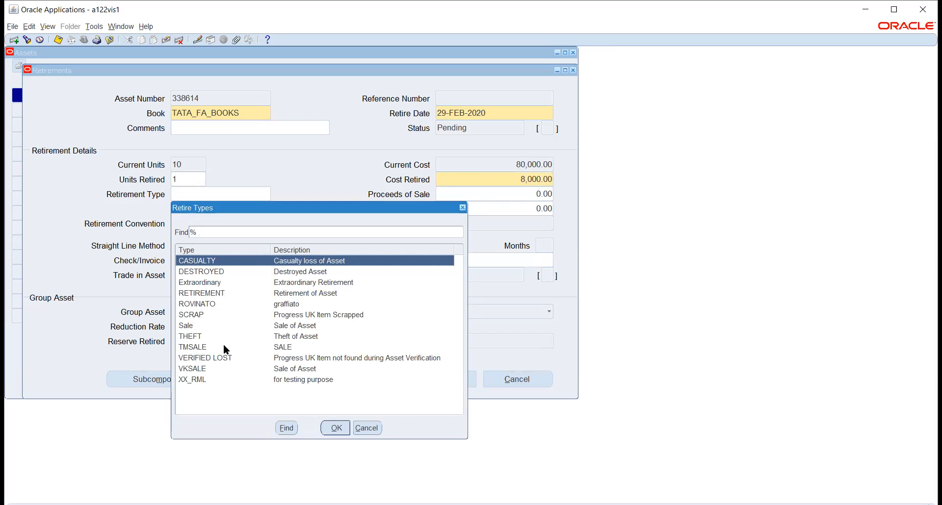
left_click(216, 271)
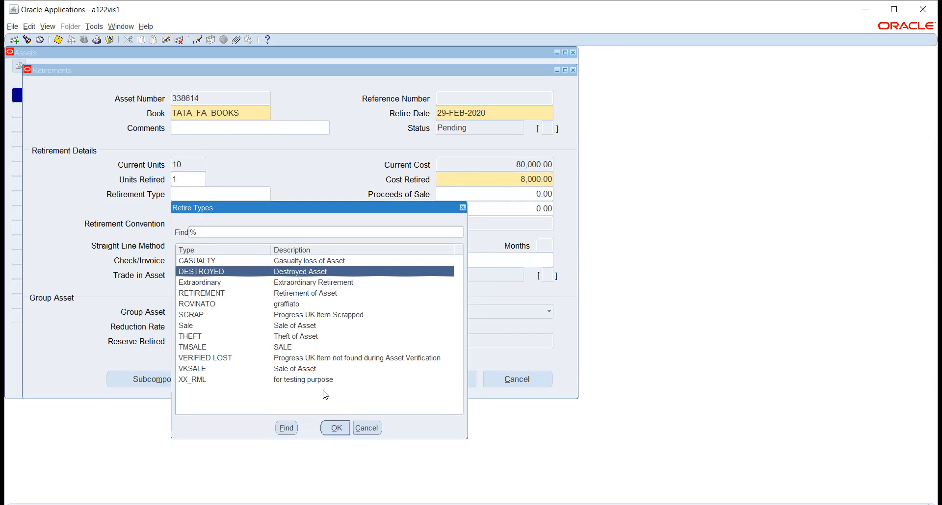
left_click(335, 428)
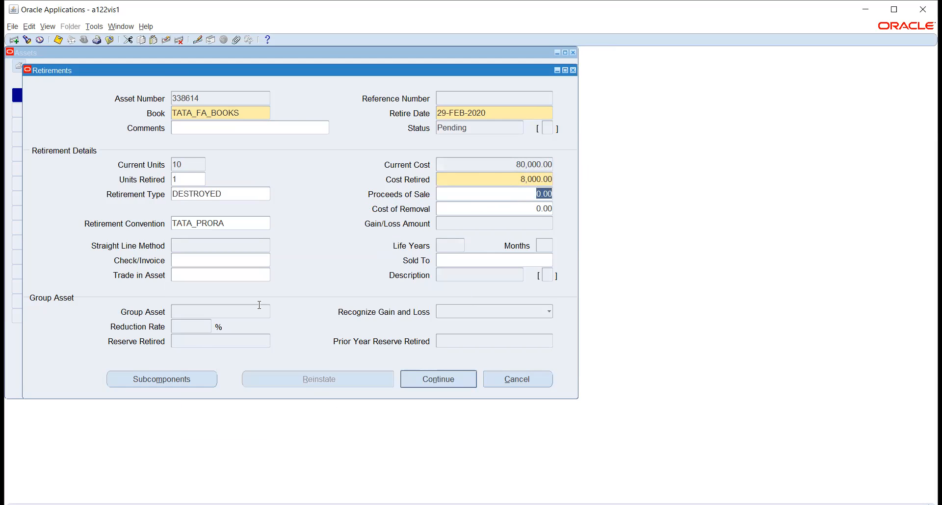
left_click(424, 379)
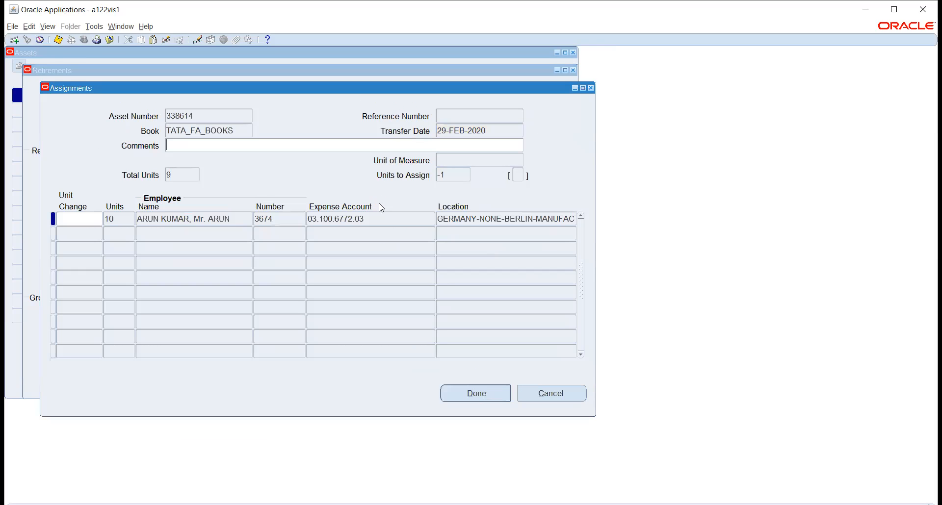
left_click(72, 224)
type("1")
key("Tab")
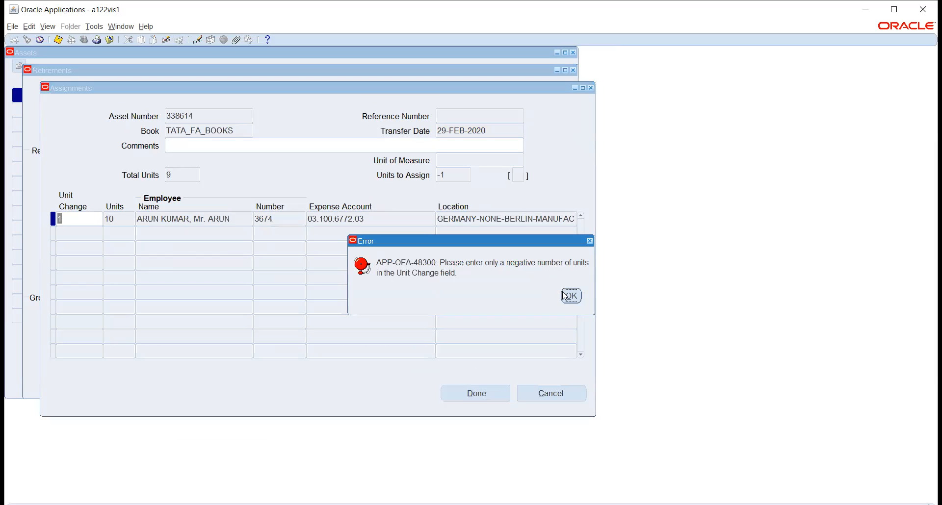
key("Return")
Set the unit change of the laptop's assignment line to -1, complete the retirement and close the Assets window.
type("-1")
key("Tab")
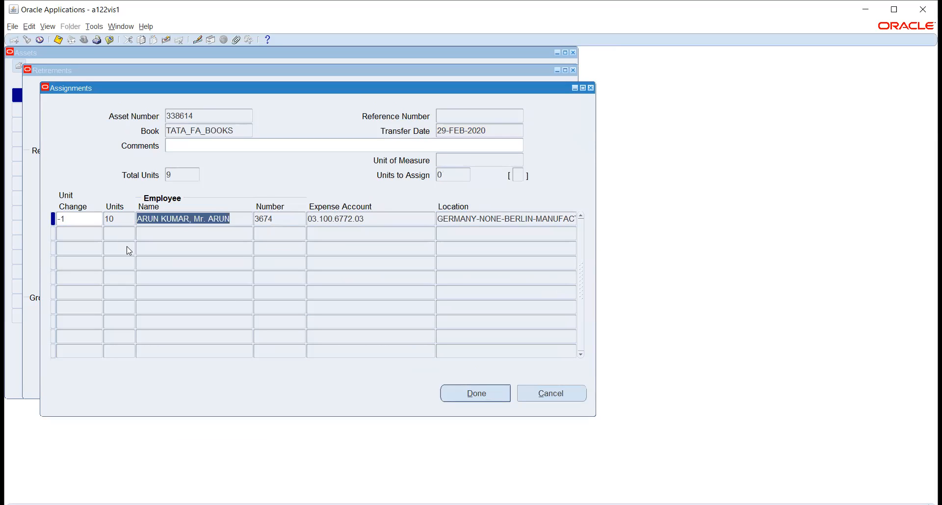
left_click(462, 395)
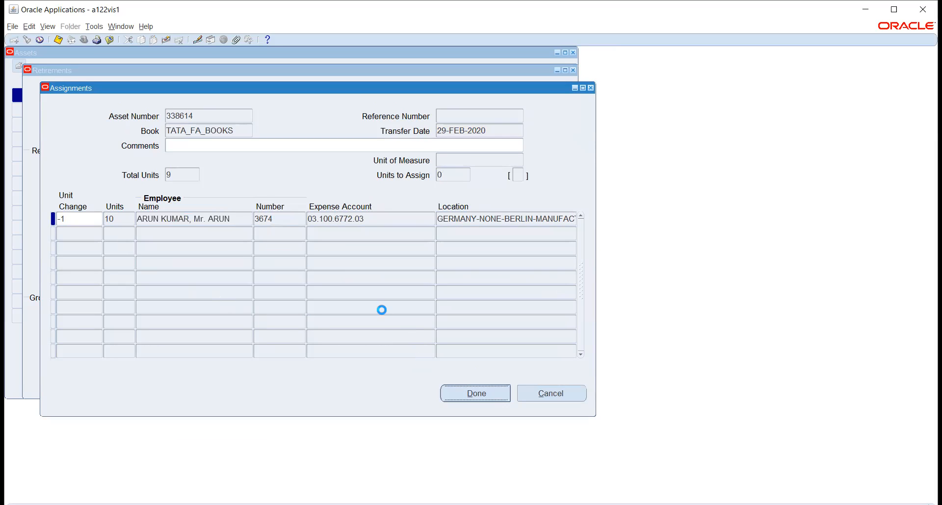
left_click(562, 303)
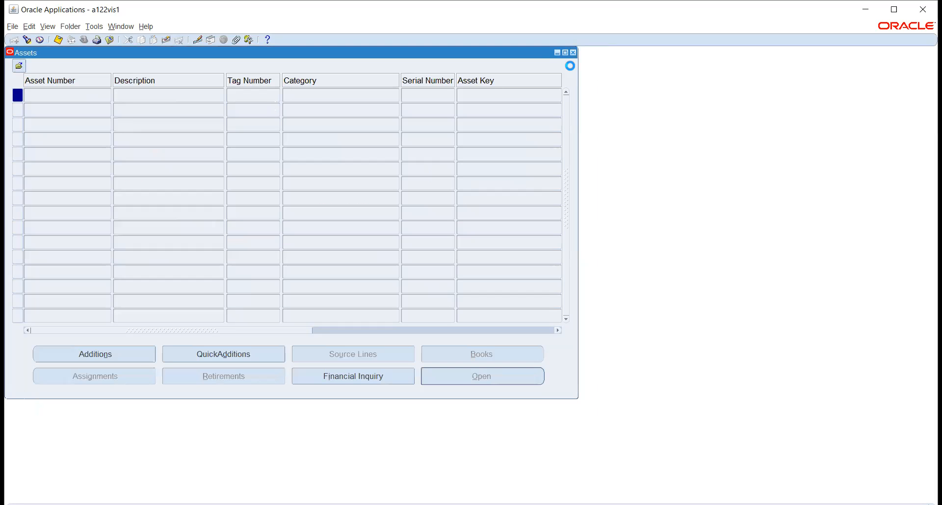
left_click(572, 52)
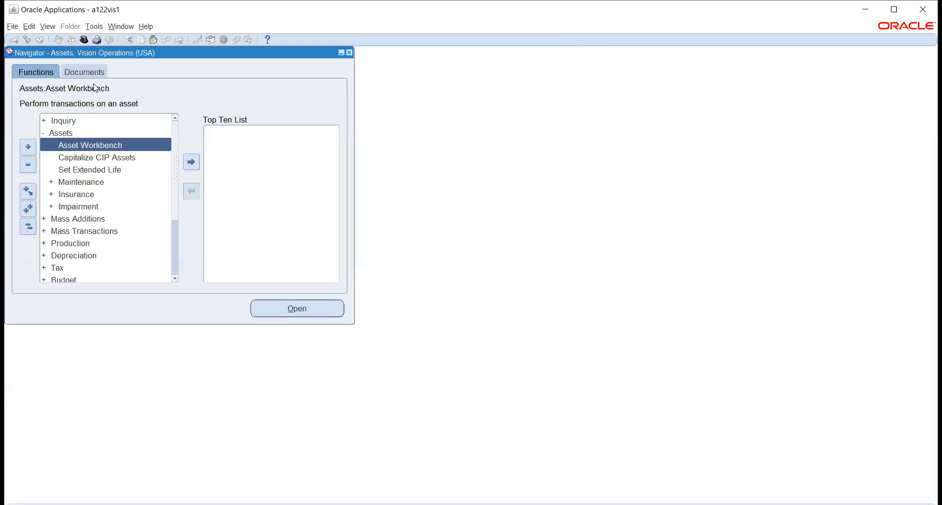
left_click(48, 26)
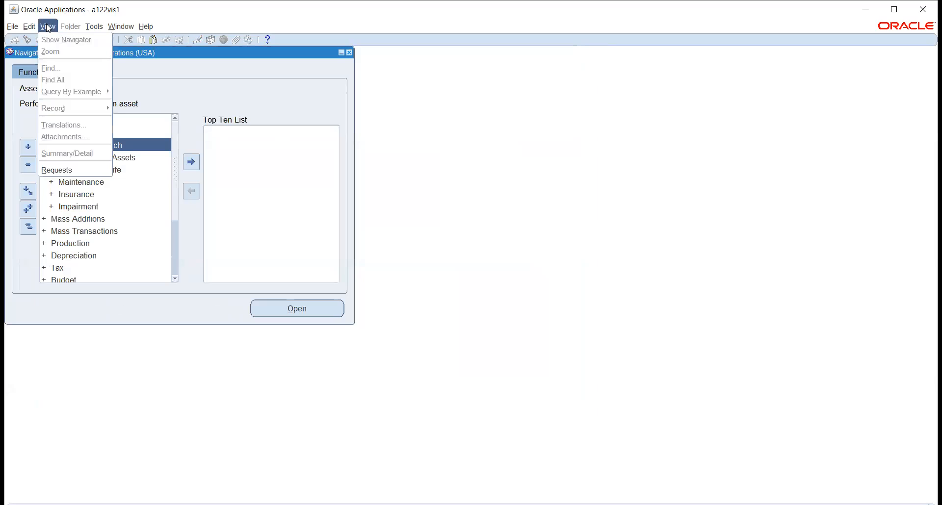
left_click(56, 169)
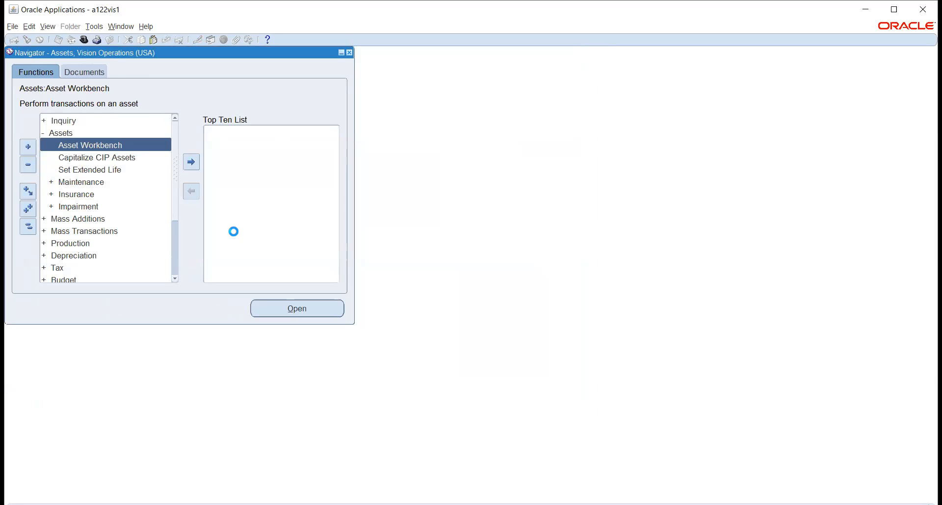
left_click(361, 342)
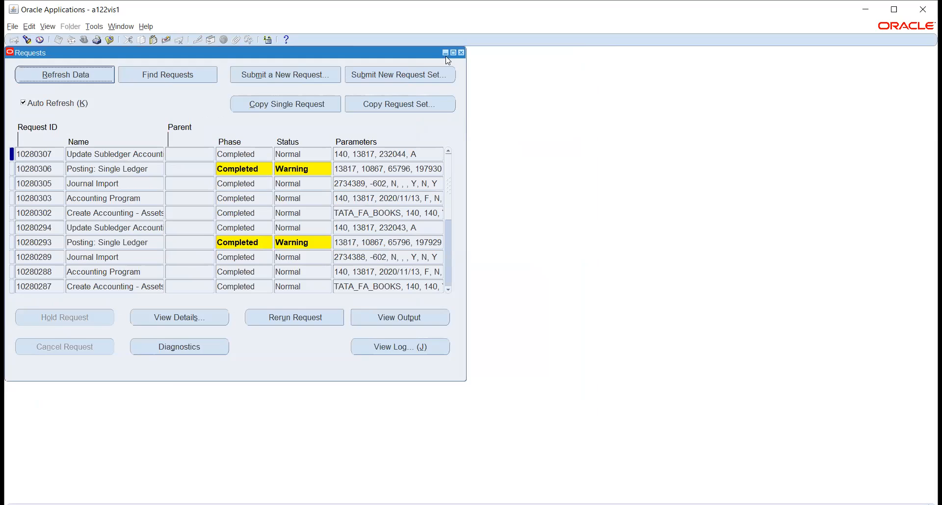
left_click(460, 53)
Submit the Create Accounting - Assets request for book TATA_FA_BOOKS with ledger TATA_AUTO_PL in Final mode, transferring and posting to General Ledger.
scroll(108, 207, "down", 3)
double_click(85, 255)
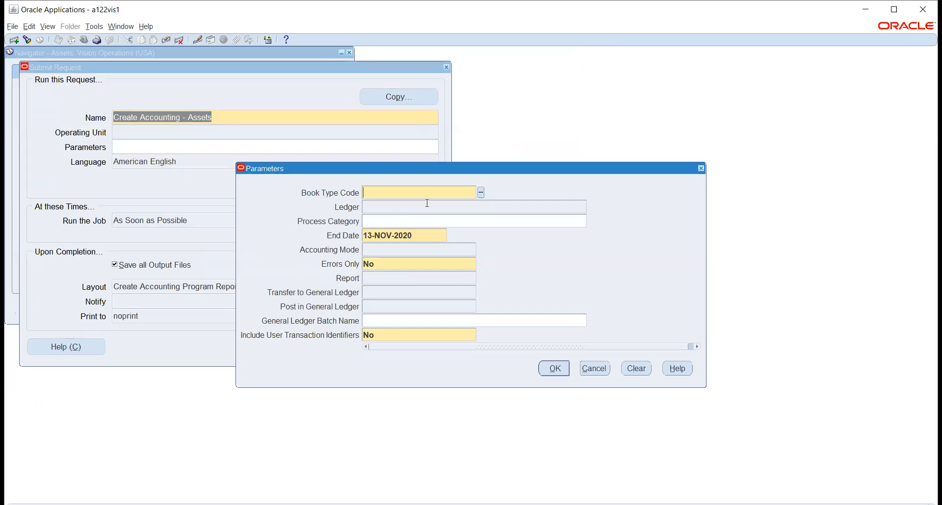
type("ATA")
key("Tab")
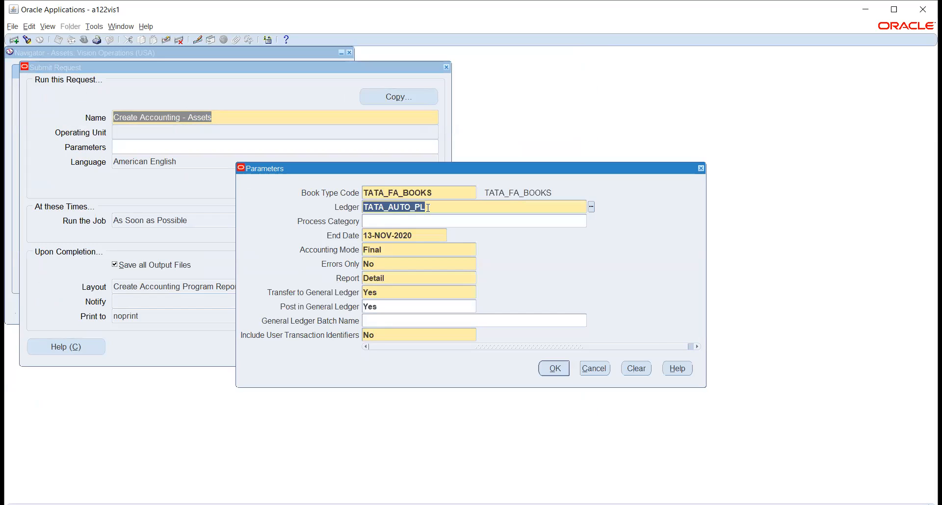
left_click(563, 367)
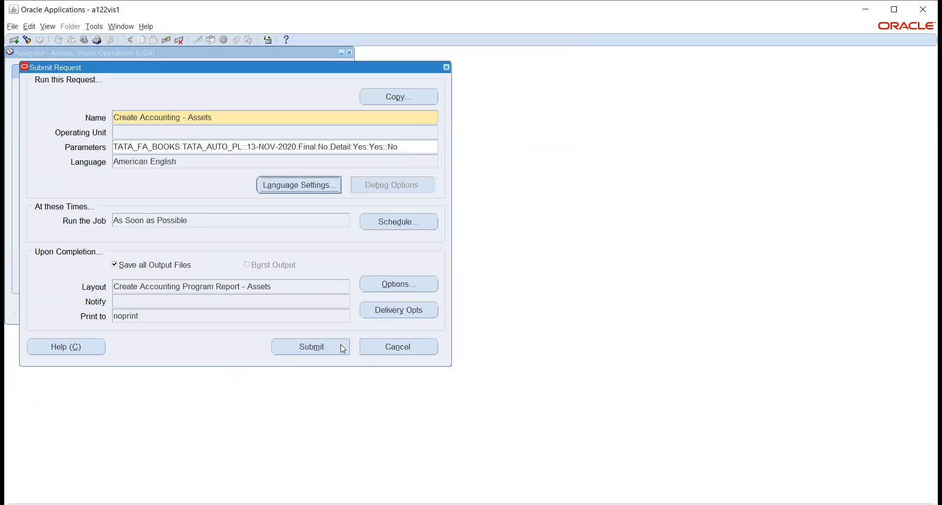
left_click(327, 343)
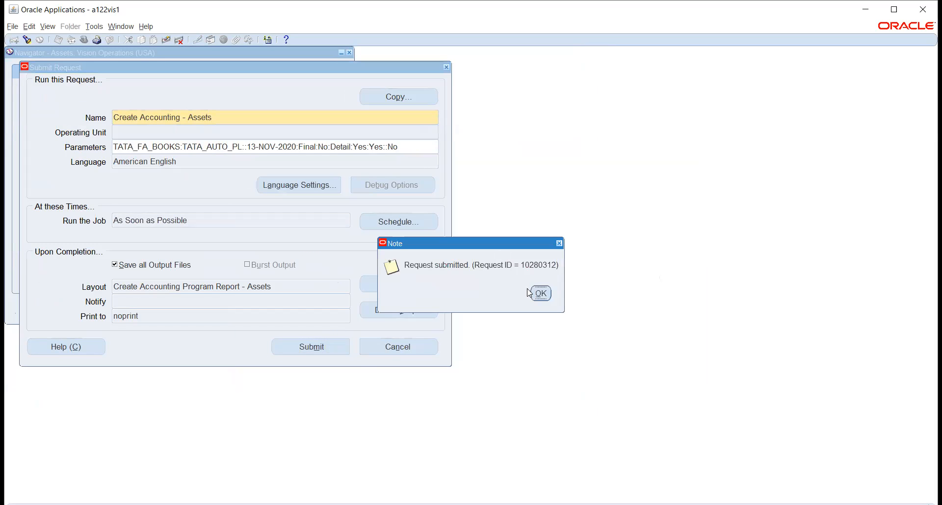
left_click(537, 294)
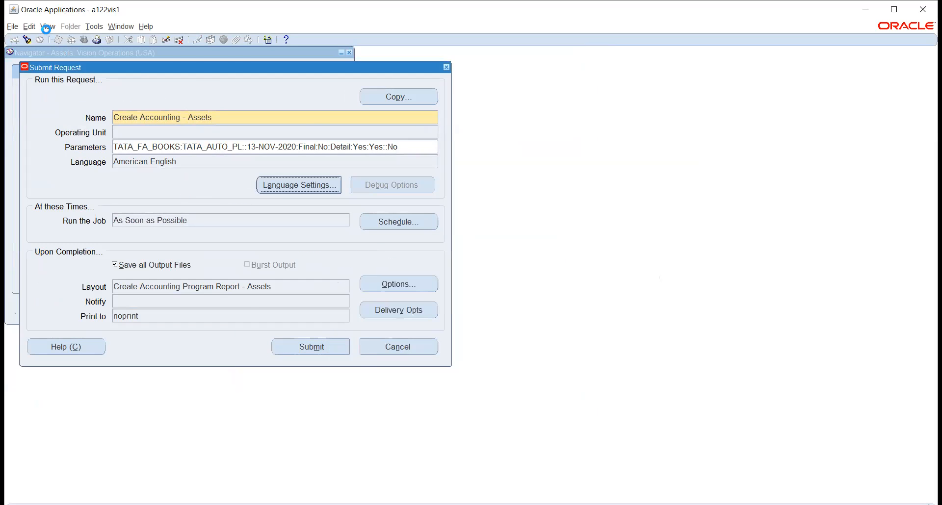
Find all submitted requests and refresh the list until the Create Accounting - Assets run and its child requests finish.
left_click(47, 27)
left_click(55, 167)
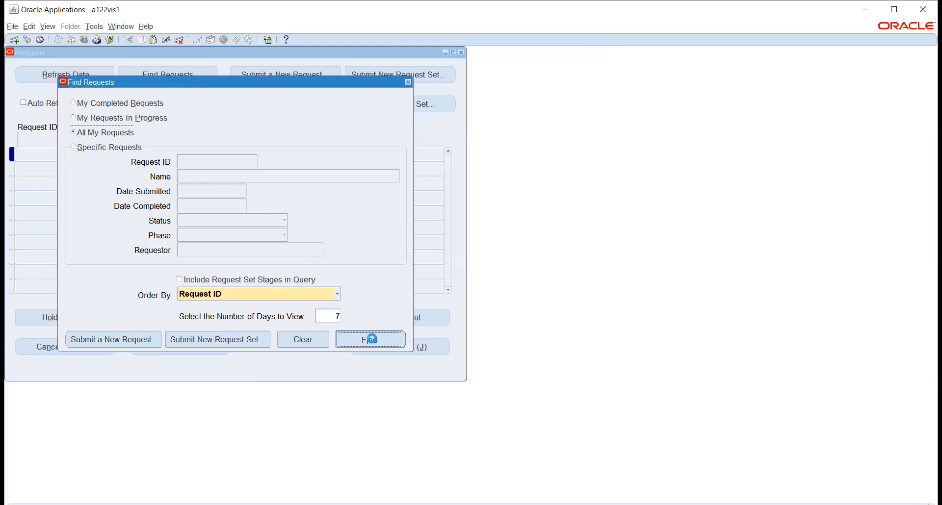
key("Return")
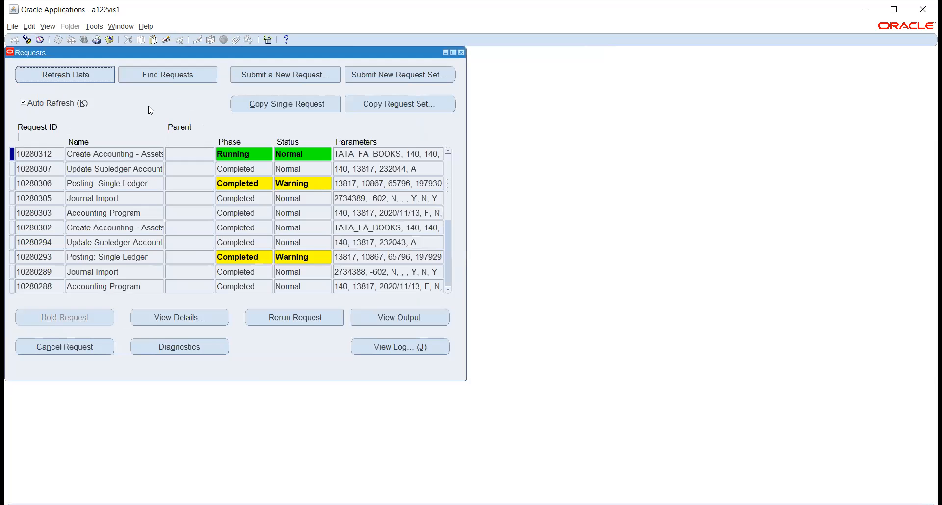
left_click(97, 73)
left_click(101, 77)
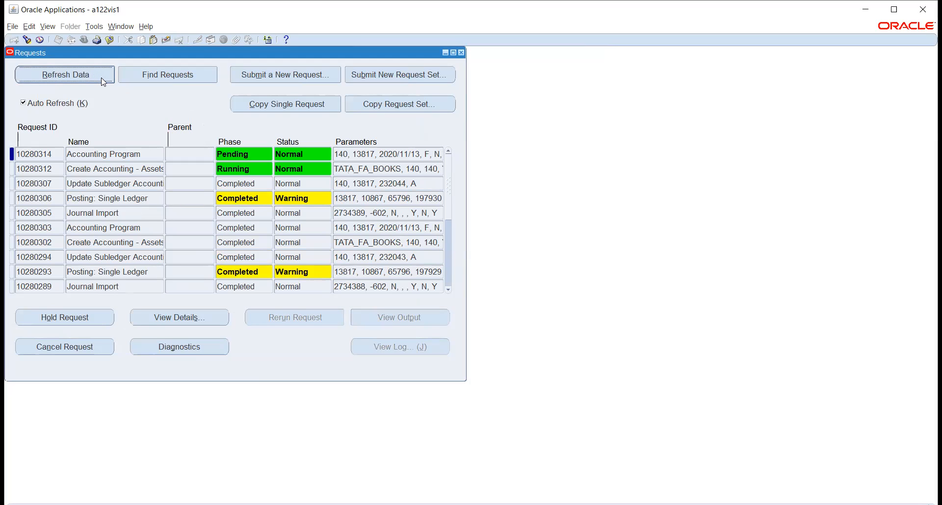
left_click(101, 77)
left_click(101, 77)
left_click(102, 78)
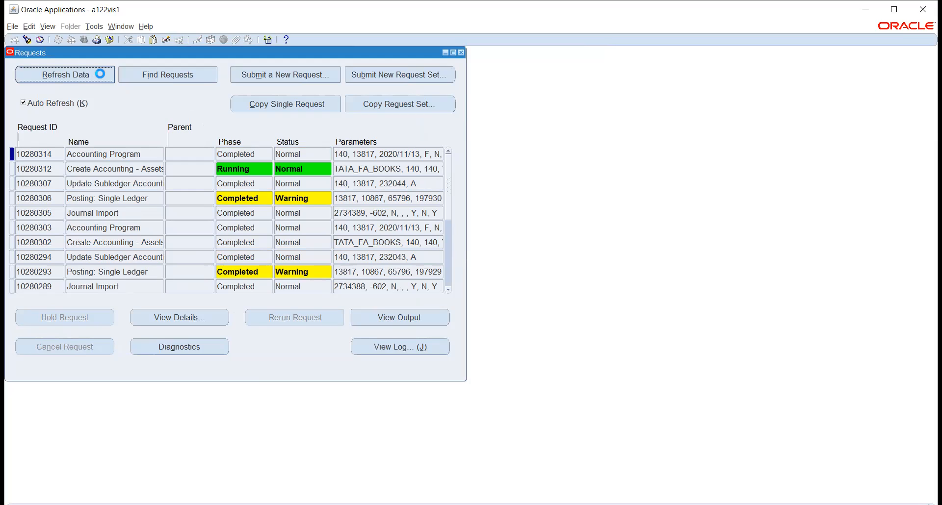
left_click(101, 76)
left_click(100, 73)
left_click(100, 73)
left_click(100, 73)
left_click(101, 74)
left_click(101, 75)
left_click(100, 74)
left_click(100, 73)
left_click(100, 73)
left_click(101, 75)
left_click(101, 75)
left_click(101, 73)
left_click(100, 73)
left_click(100, 73)
left_click(100, 74)
left_click(101, 75)
left_click(100, 73)
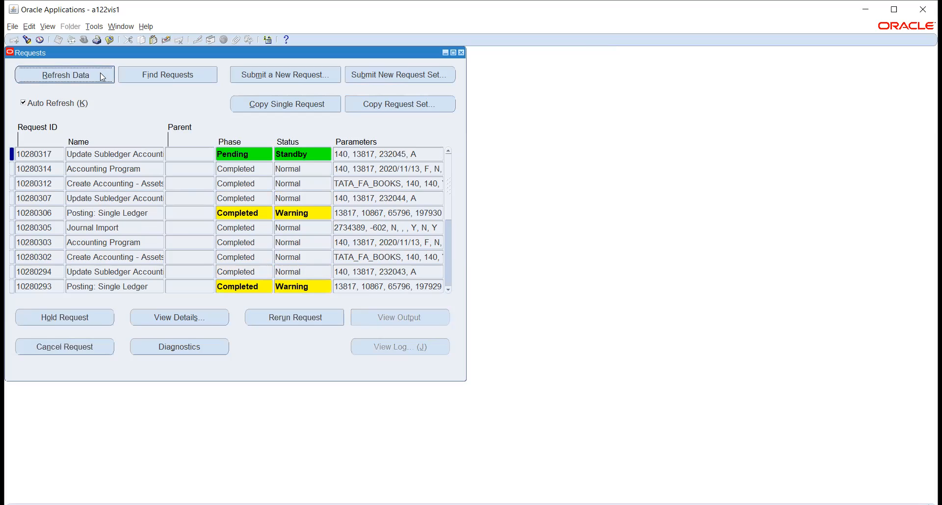
left_click(100, 73)
left_click(100, 74)
left_click(100, 74)
left_click(101, 71)
left_click(103, 74)
left_click(101, 76)
left_click(101, 76)
left_click(101, 76)
left_click(101, 75)
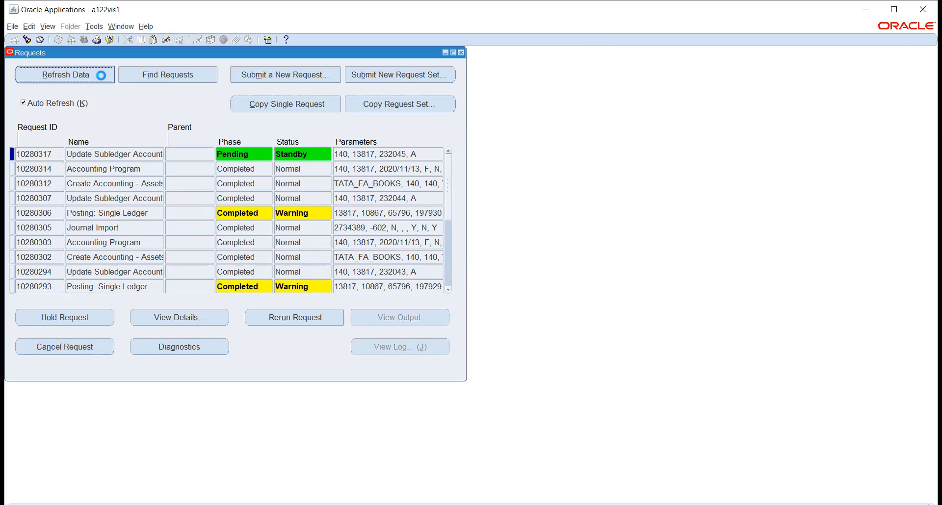
left_click(101, 77)
left_click(102, 77)
left_click(101, 77)
left_click(102, 77)
left_click(101, 77)
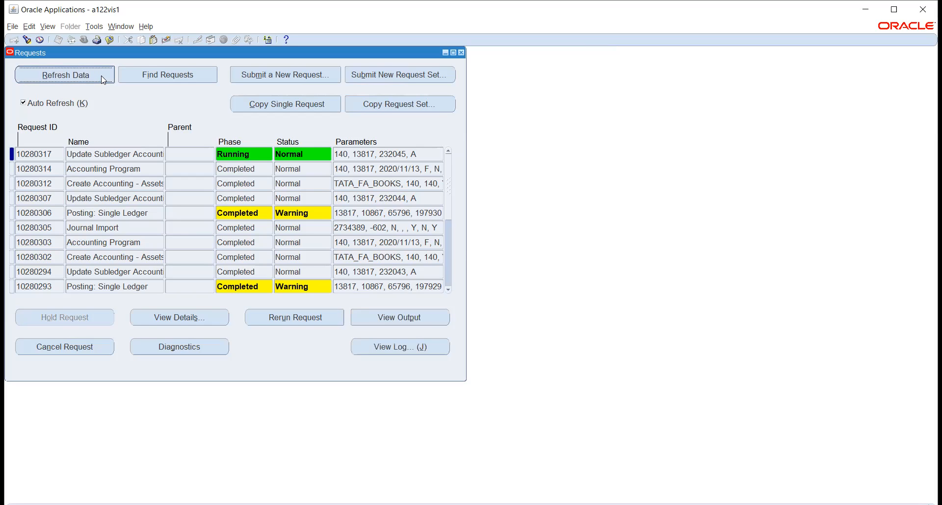
left_click(103, 79)
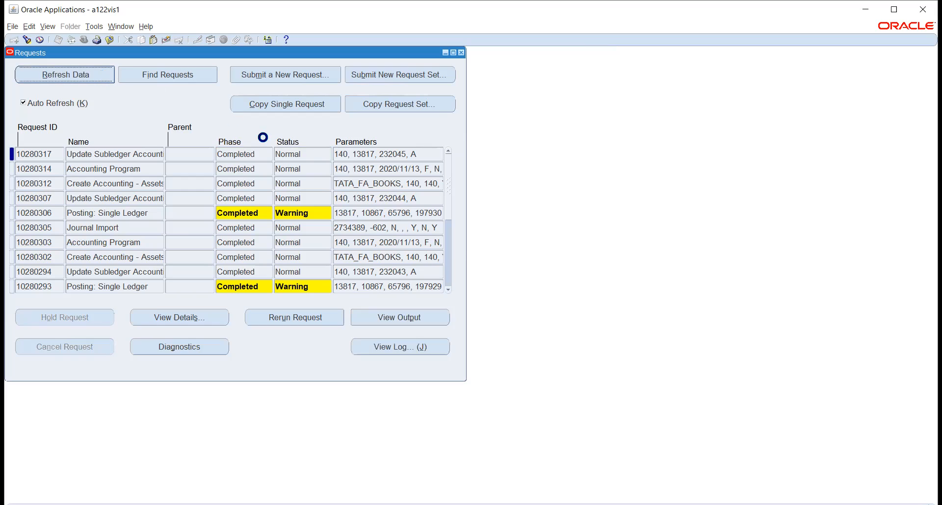
View the output of the latest Create Accounting - Assets request and close the Requests window.
left_click(129, 183)
left_click(381, 317)
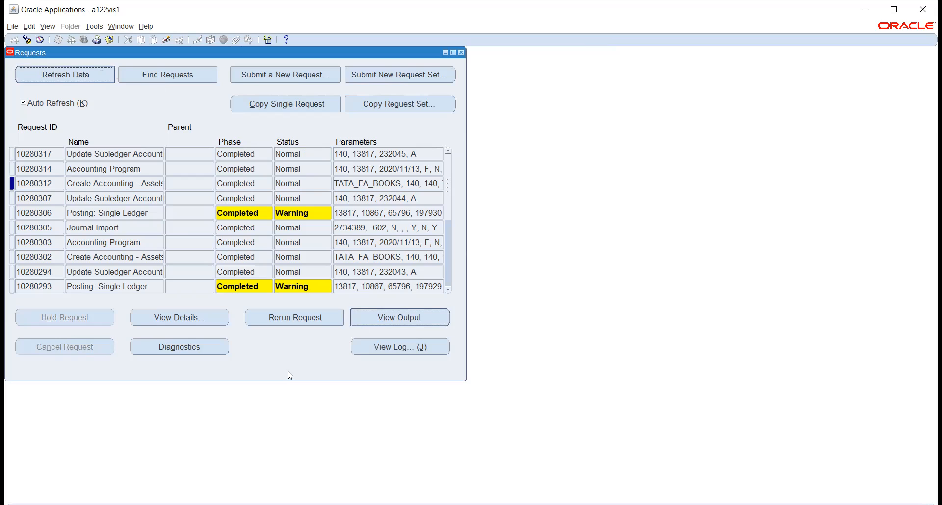
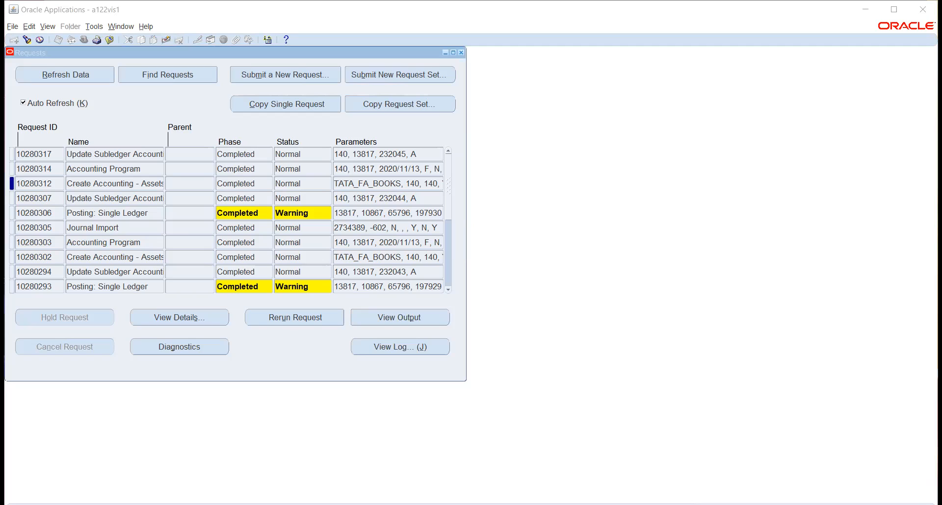
left_click(151, 275)
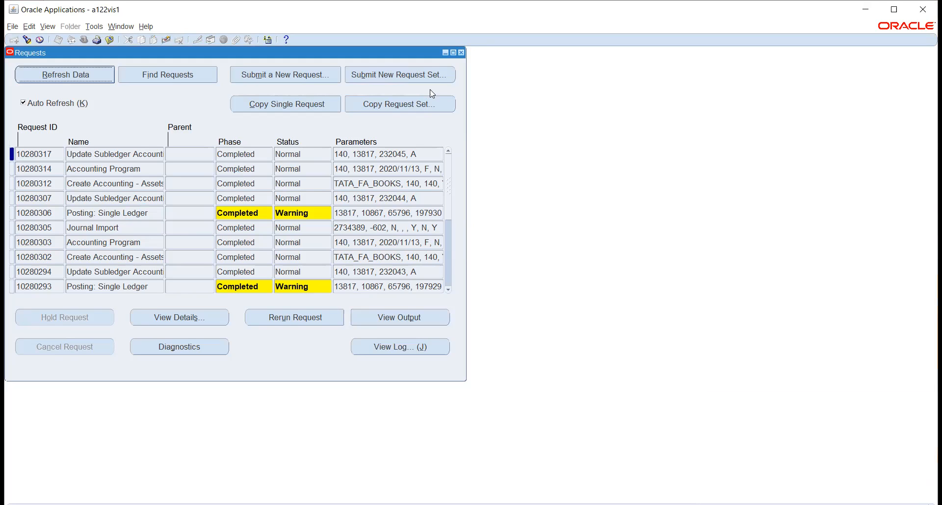
left_click(461, 52)
Open the Asset Workbench and find the assets in the TATA book.
scroll(91, 176, "up", 3)
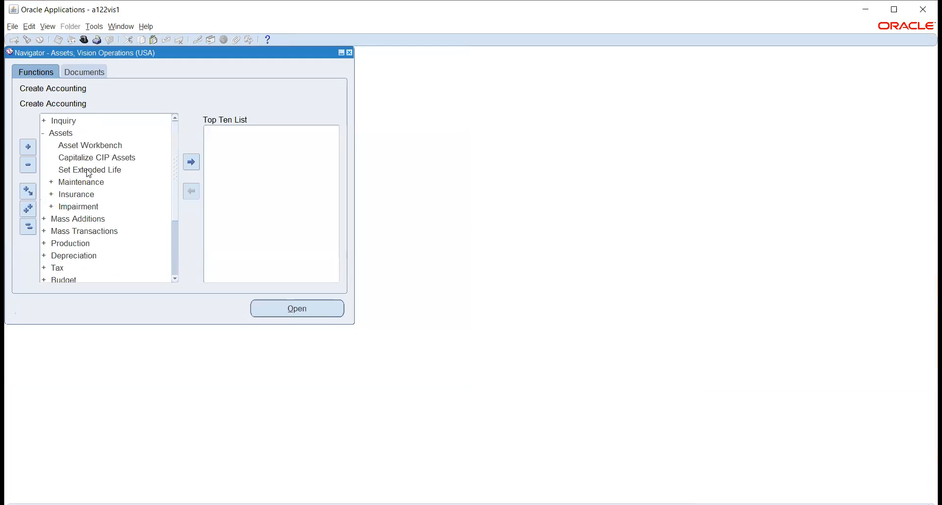
left_click(76, 147)
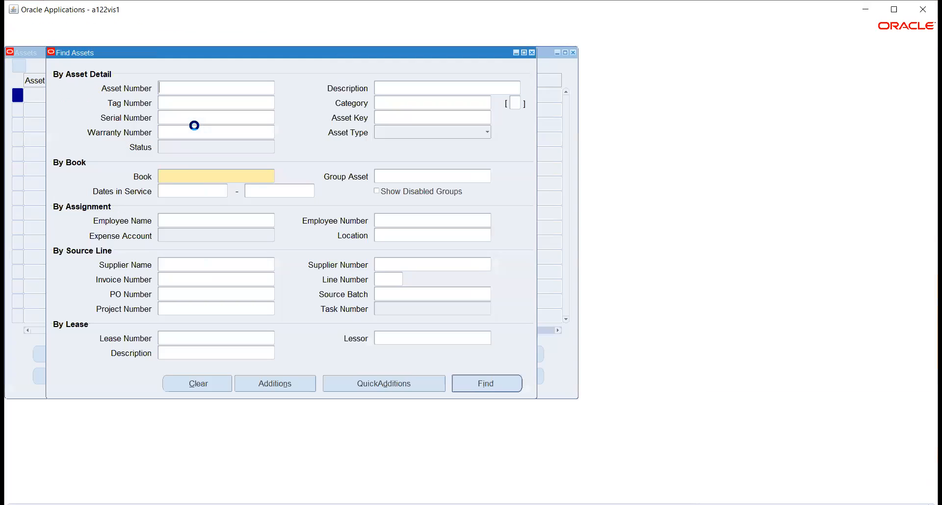
left_click(187, 176)
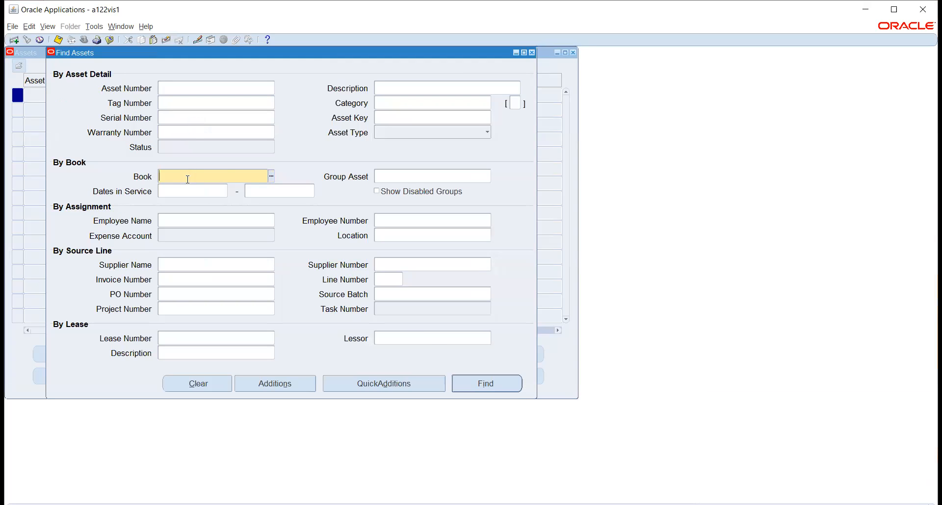
type("TATA")
key("Tab")
left_click(469, 388)
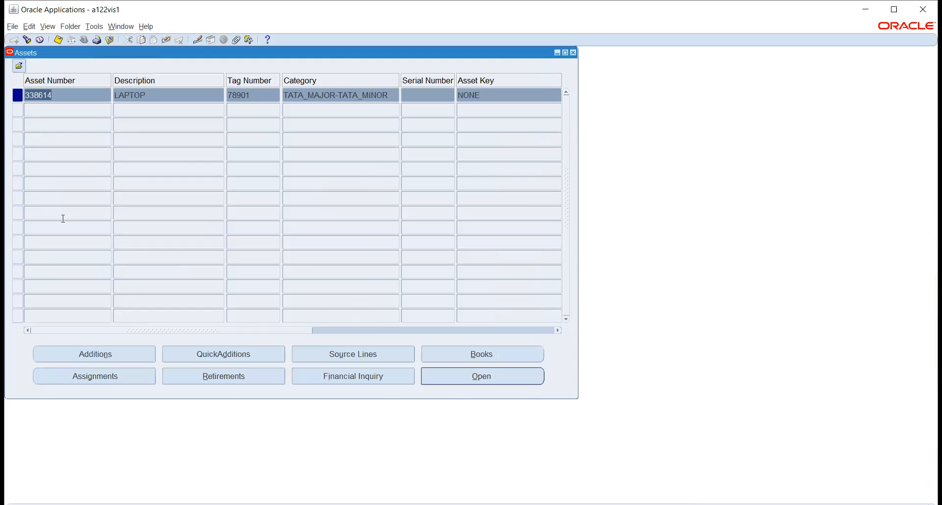
left_click(94, 353)
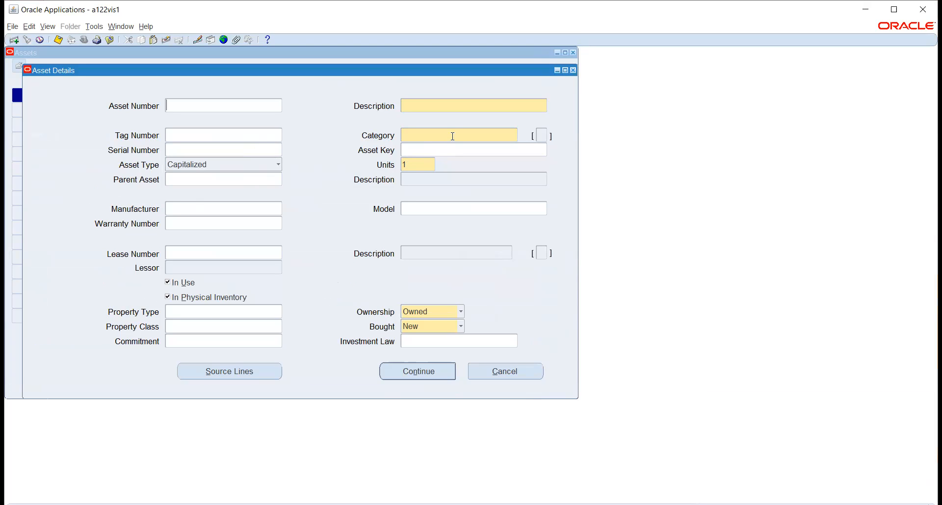
left_click_drag(423, 70, 515, 138)
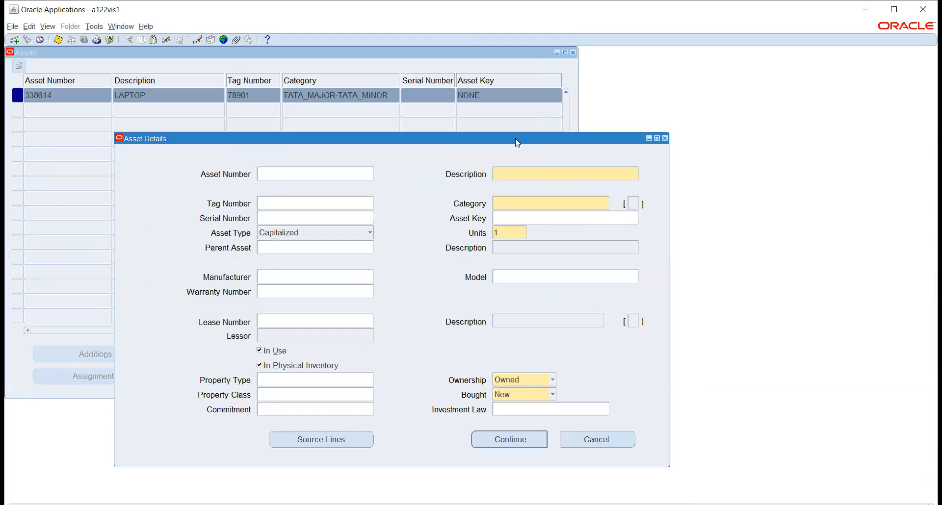
left_click(664, 139)
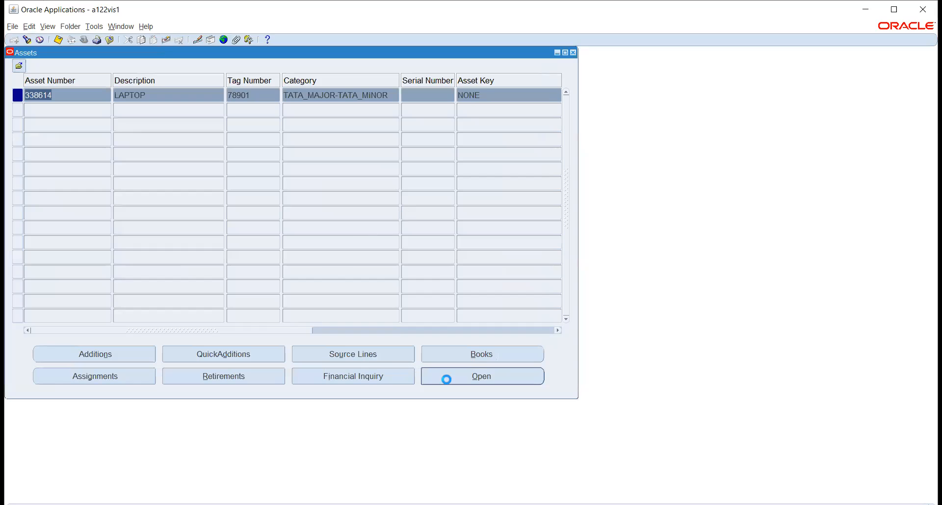
Review the laptop's financial information, including its depreciation amounts and cost history, and close the inquiry.
left_click(365, 378)
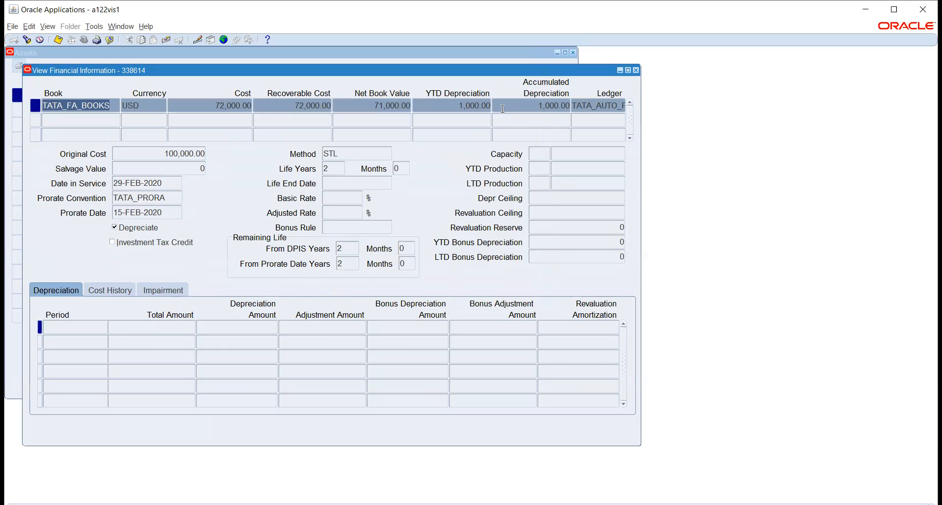
left_click(525, 103)
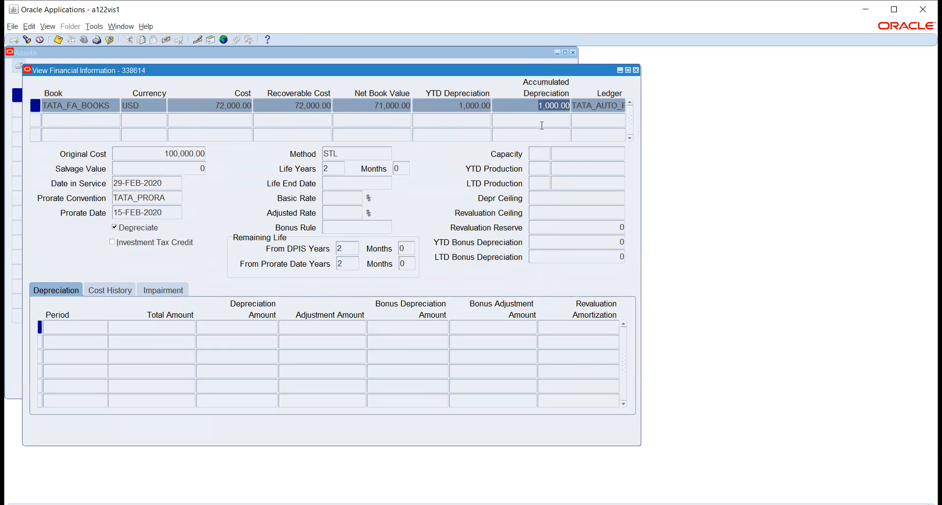
left_click(455, 108)
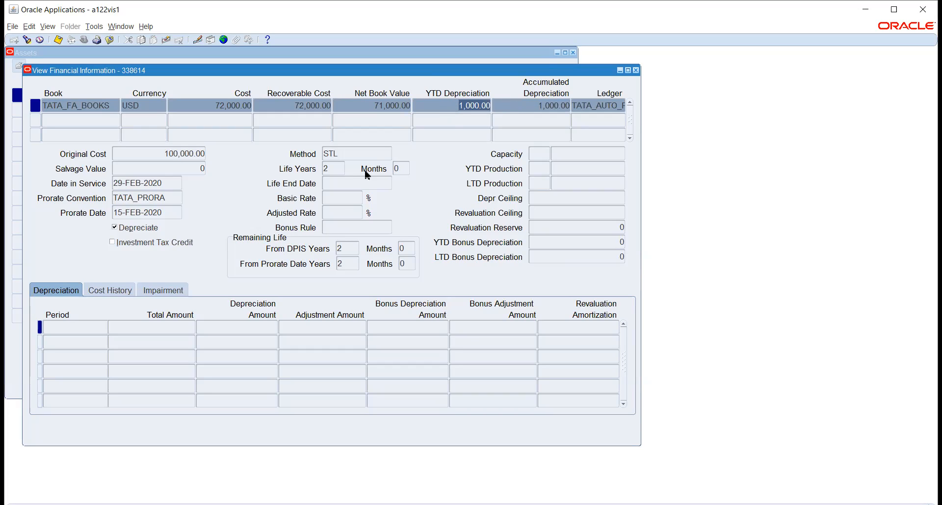
left_click(101, 290)
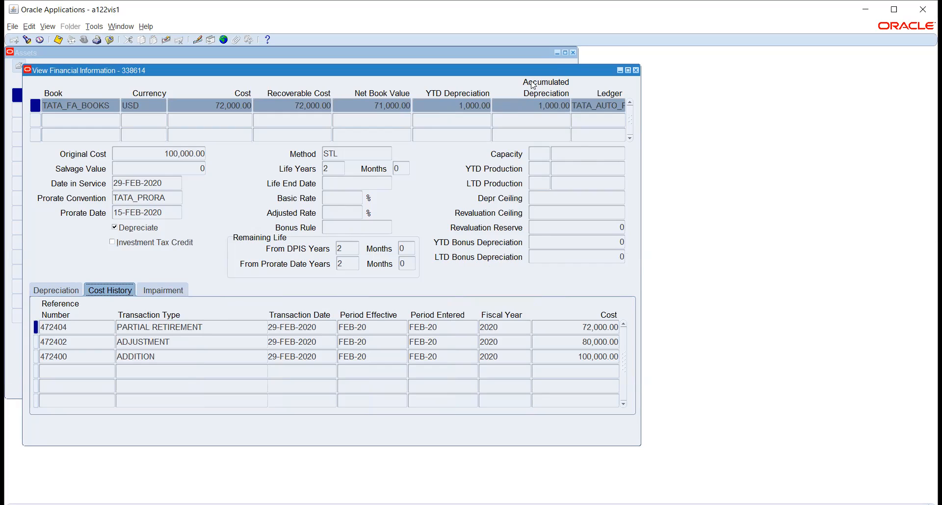
left_click(636, 70)
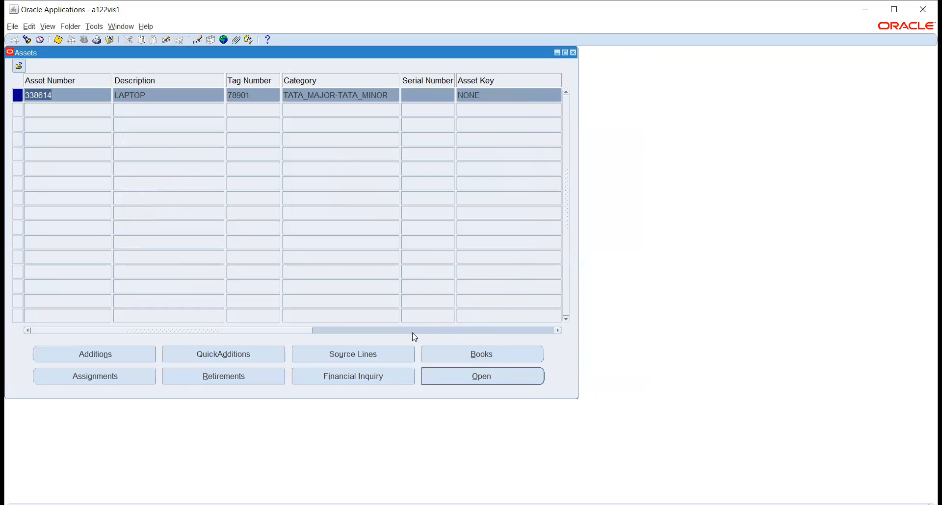
Try to start another retirement for the laptop in book TATA_FA_BOOKS and close the Assets window.
left_click(242, 376)
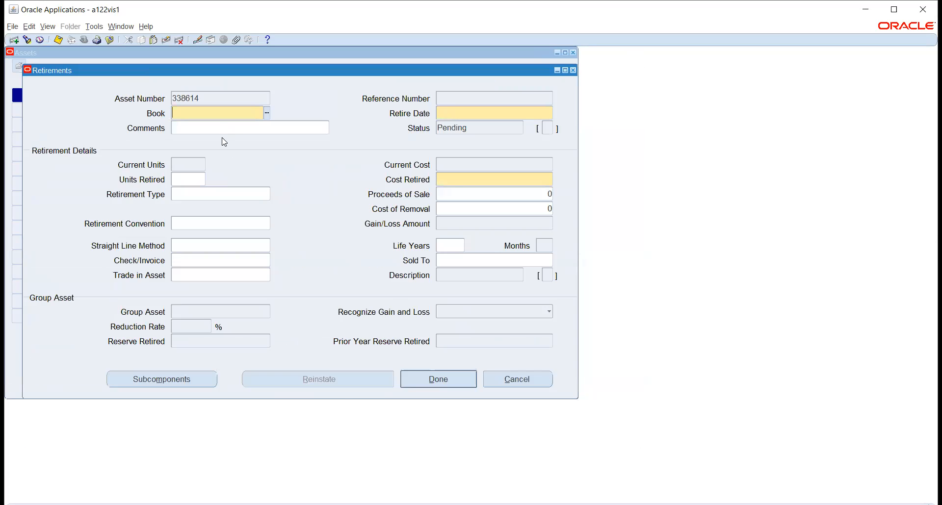
type("T")
key("Tab")
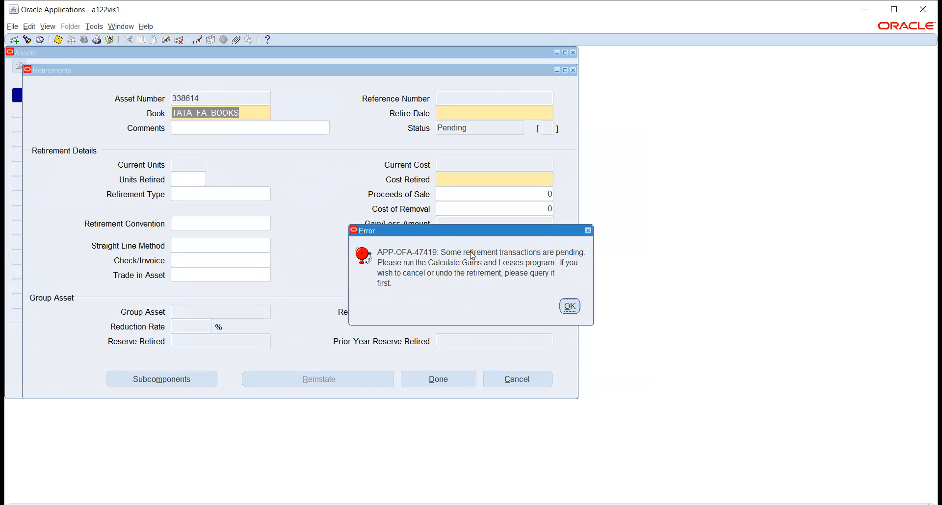
left_click(570, 308)
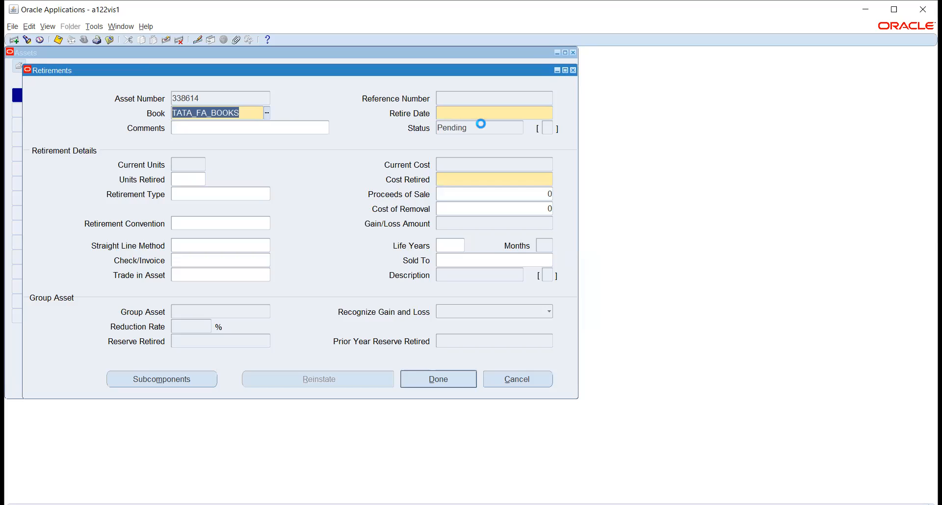
left_click(514, 296)
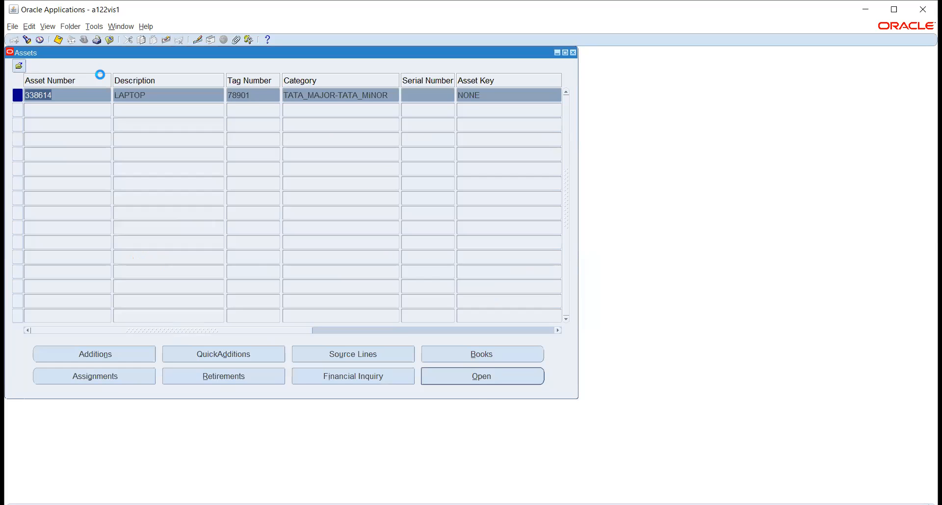
key("F4")
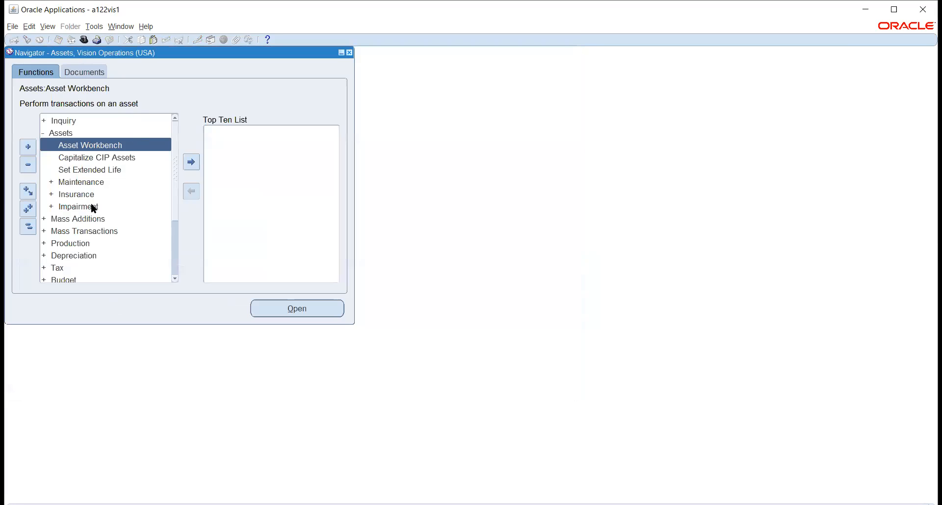
Submit the Calculate Gains and Losses request for book TATA_FA_BOOKS without submitting a further request.
double_click(79, 252)
scroll(104, 184, "down", 2)
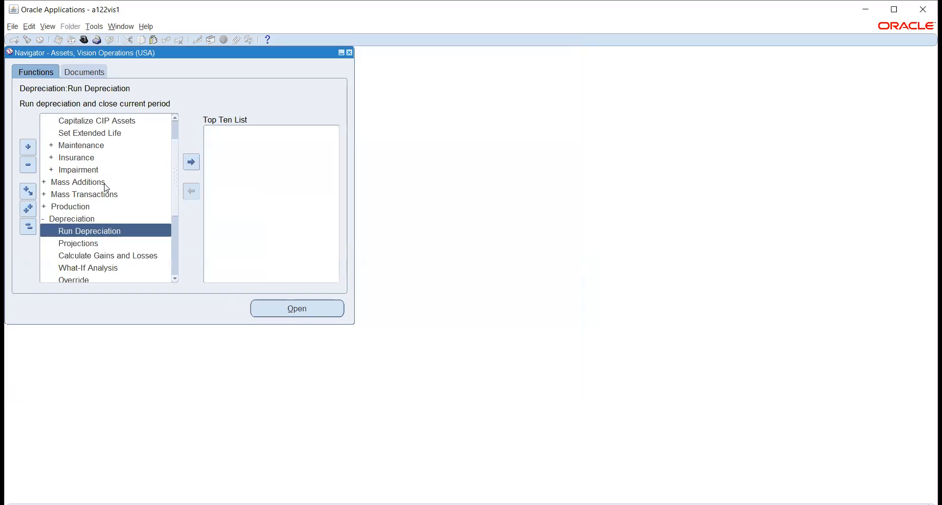
left_click(87, 220)
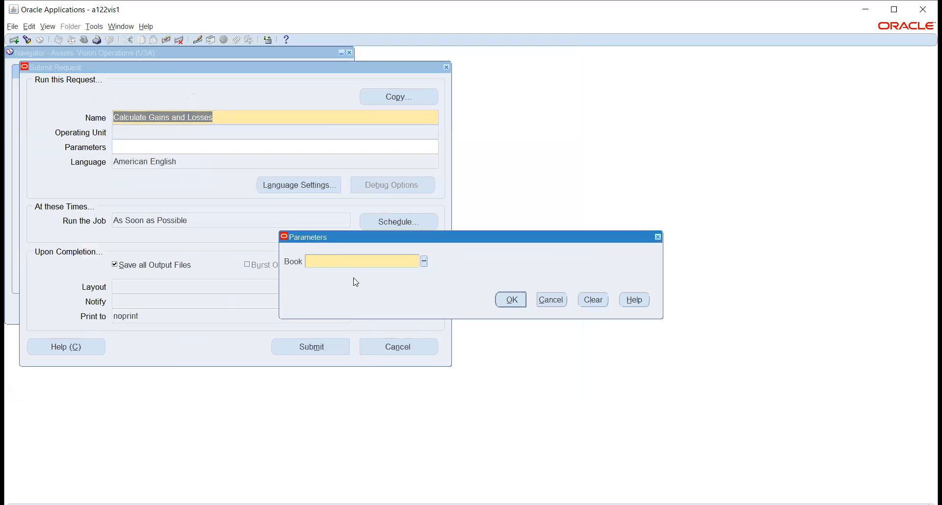
type("TATA")
key("Tab")
left_click(513, 300)
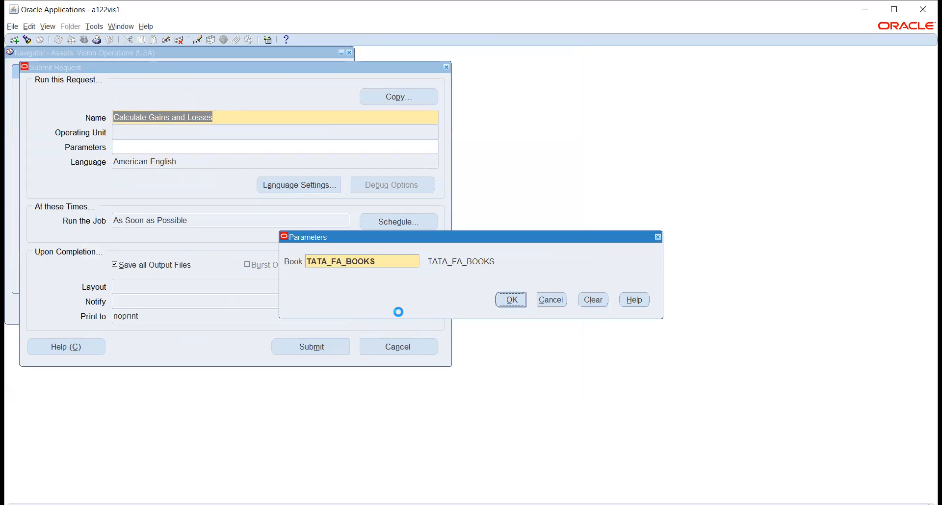
left_click(317, 348)
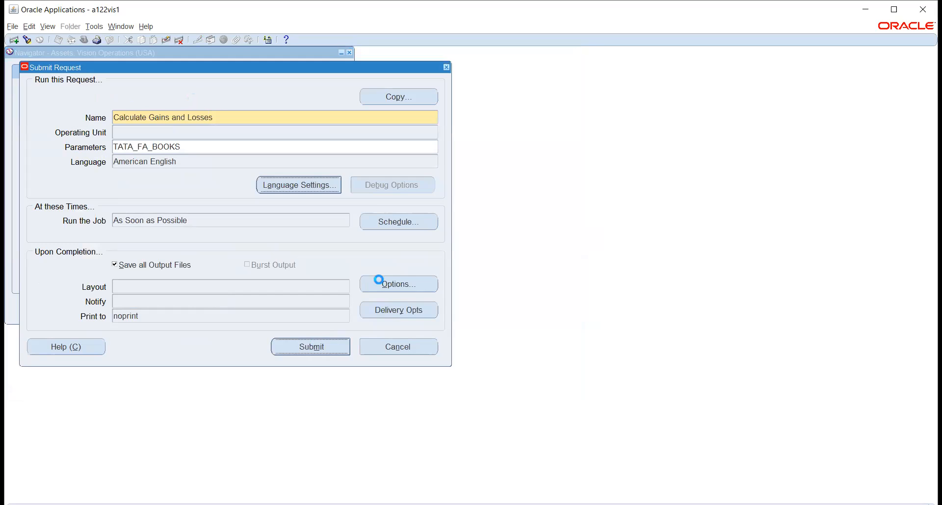
left_click(538, 295)
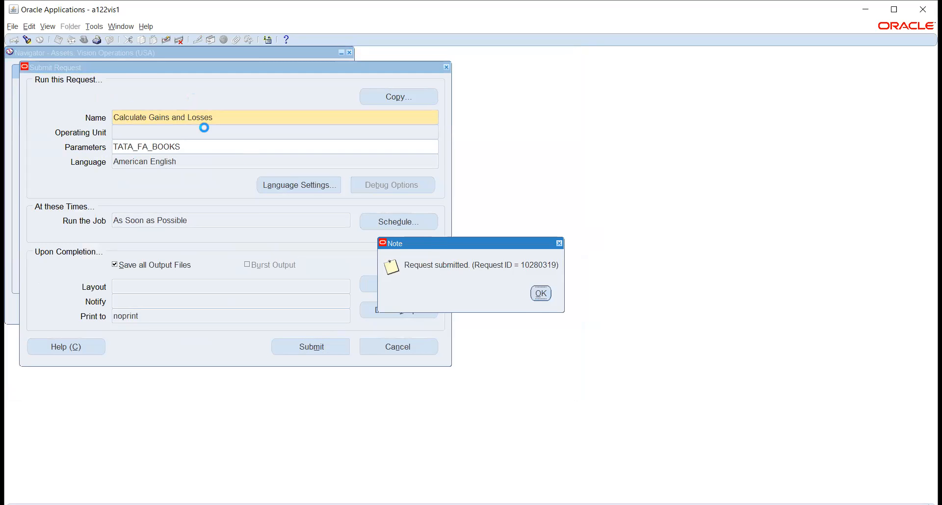
Open the list of all own requests and refresh it until the Calculate Gains and Losses request is finished.
left_click(48, 26)
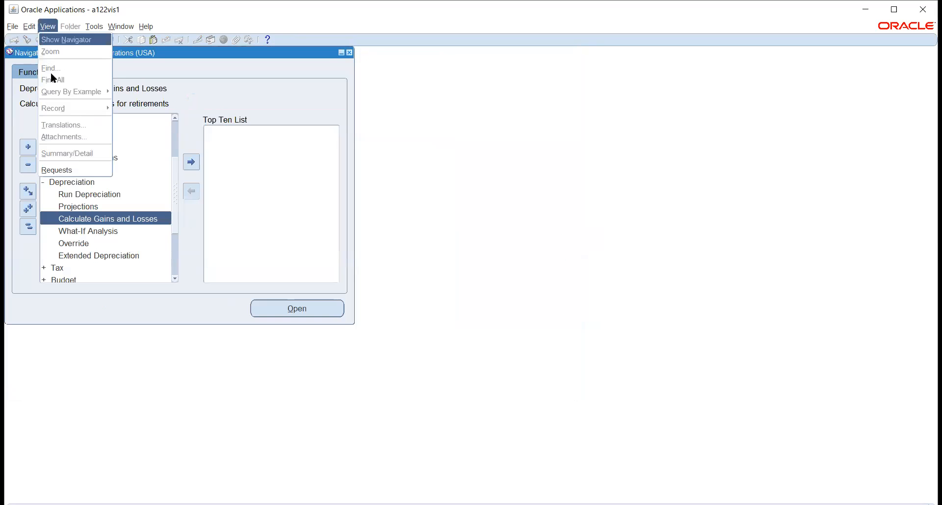
left_click(59, 168)
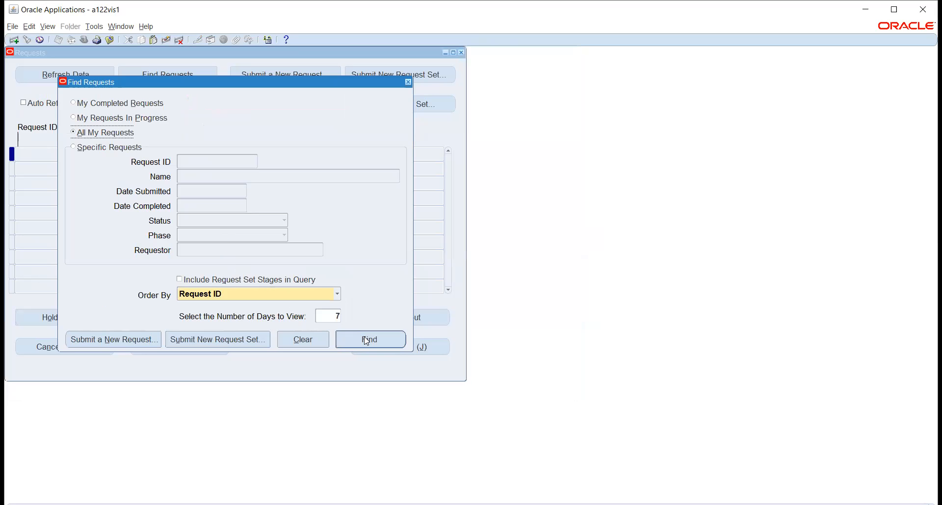
left_click(367, 339)
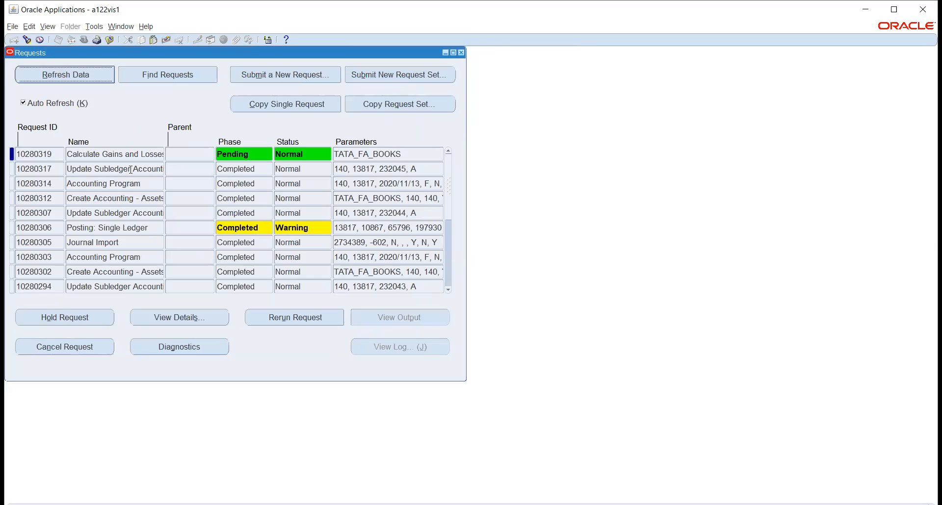
left_click(84, 74)
left_click(83, 74)
left_click(84, 74)
left_click(84, 74)
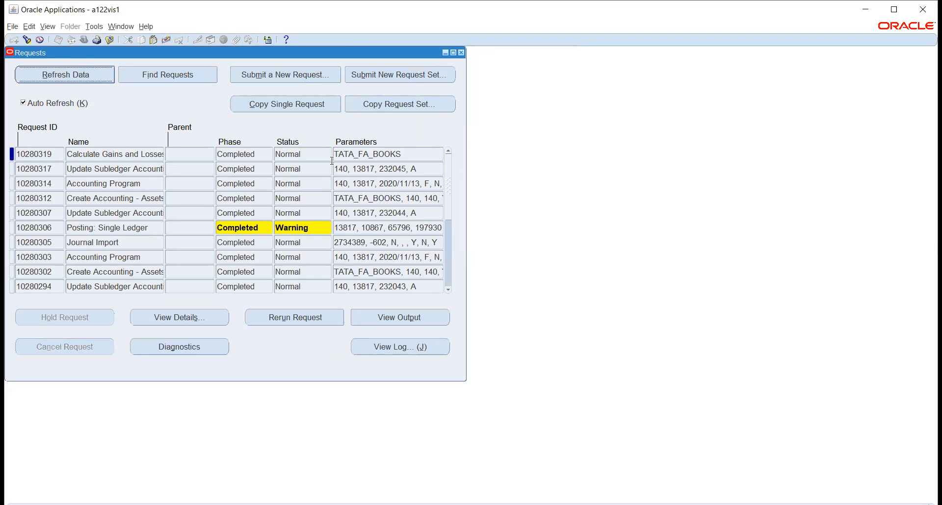
Submit Create Accounting - Assets for TATA_FA_BOOKS, ledger TATA_AUTO_PL, end date 13-NOV-2020, Final mode, with transfer and posting to General Ledger, without a further request.
scroll(67, 205, "down", 3)
left_click(81, 256)
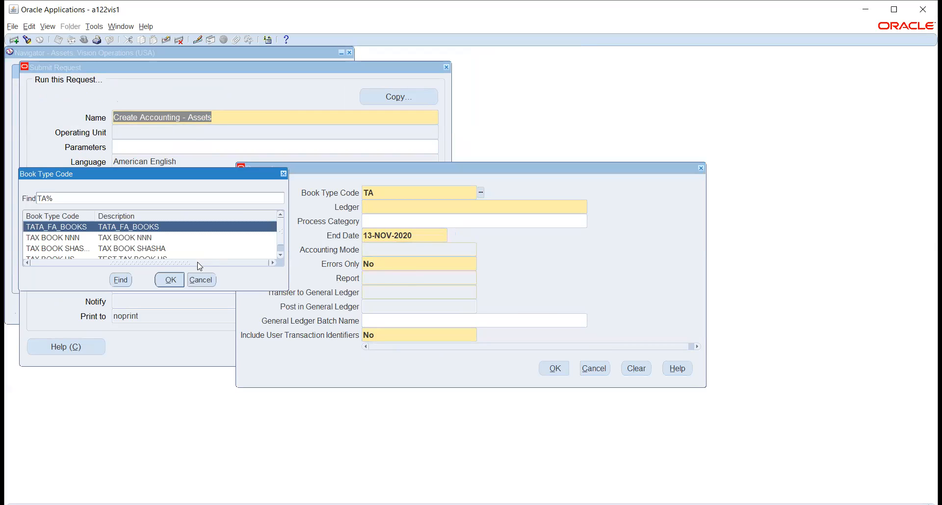
left_click(171, 280)
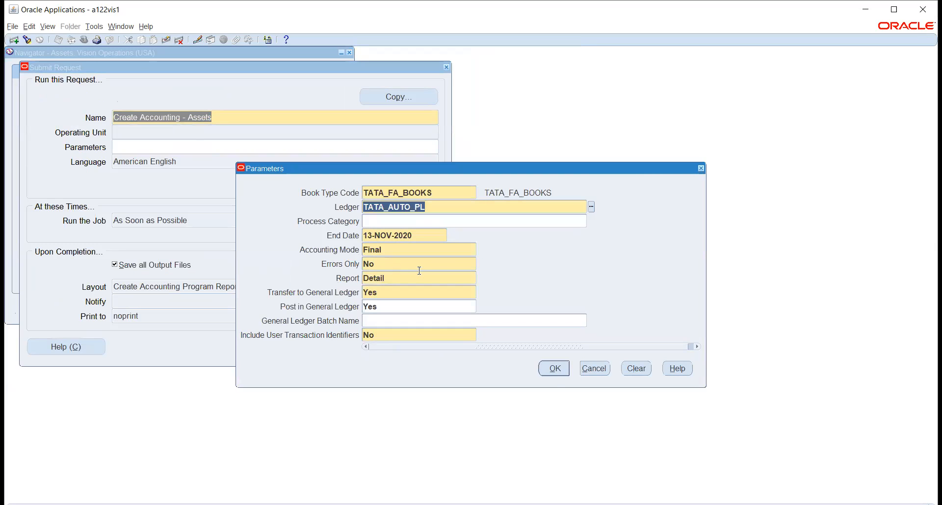
left_click(550, 369)
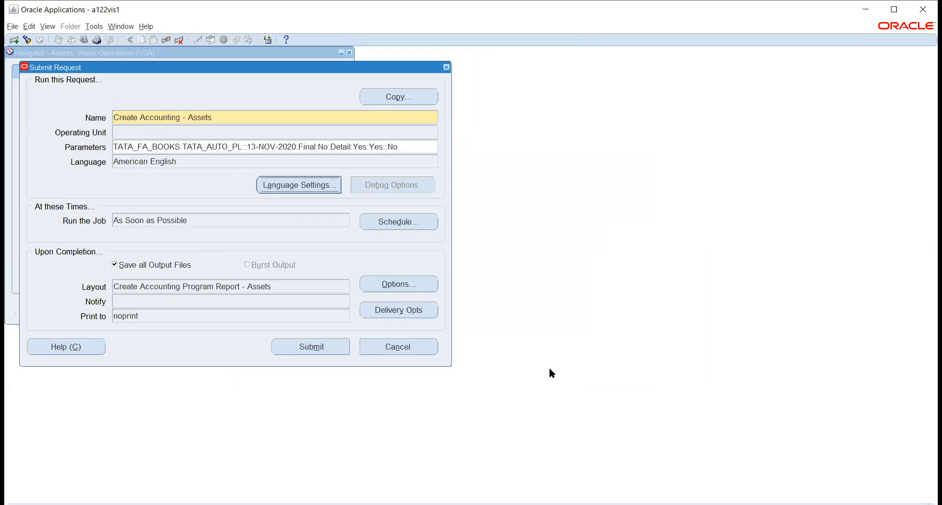
left_click(314, 346)
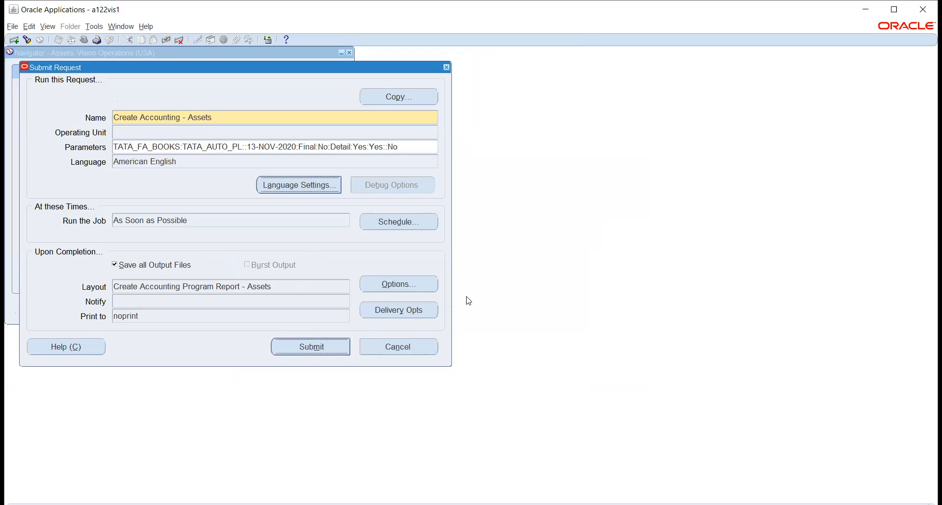
key("Return")
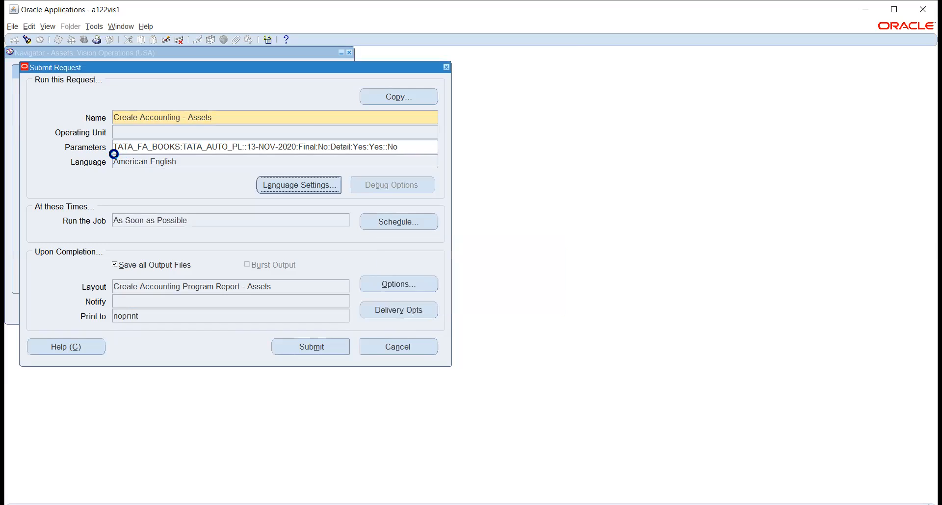
Open the list of all own requests and refresh it until the accounting, journal import and posting requests are finished.
left_click(48, 26)
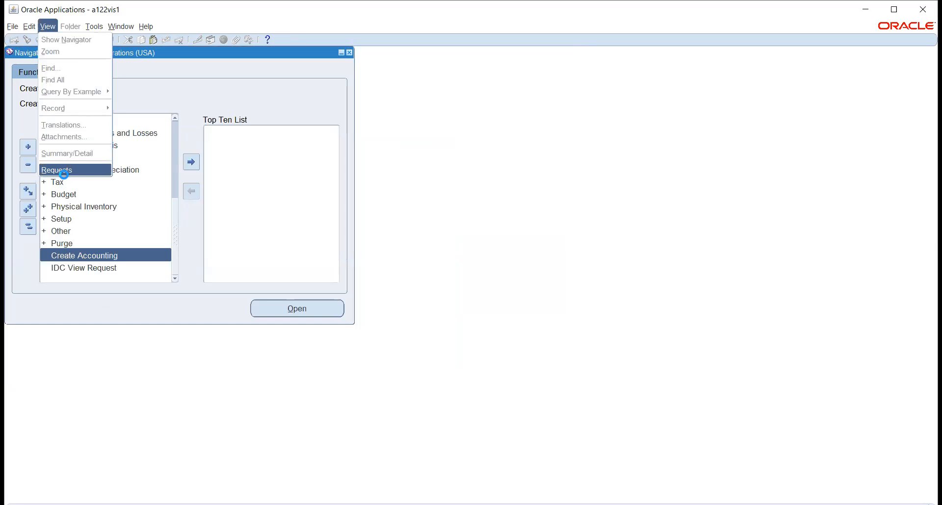
left_click(64, 172)
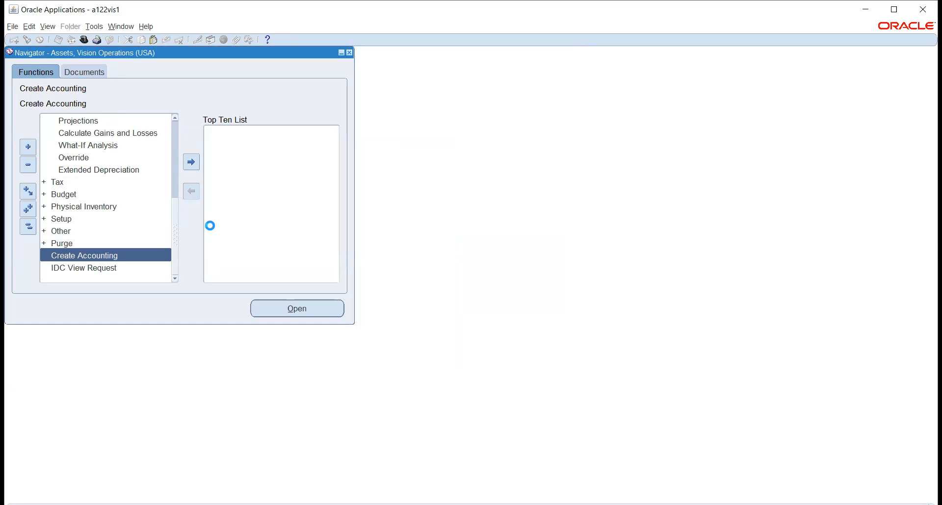
left_click(356, 340)
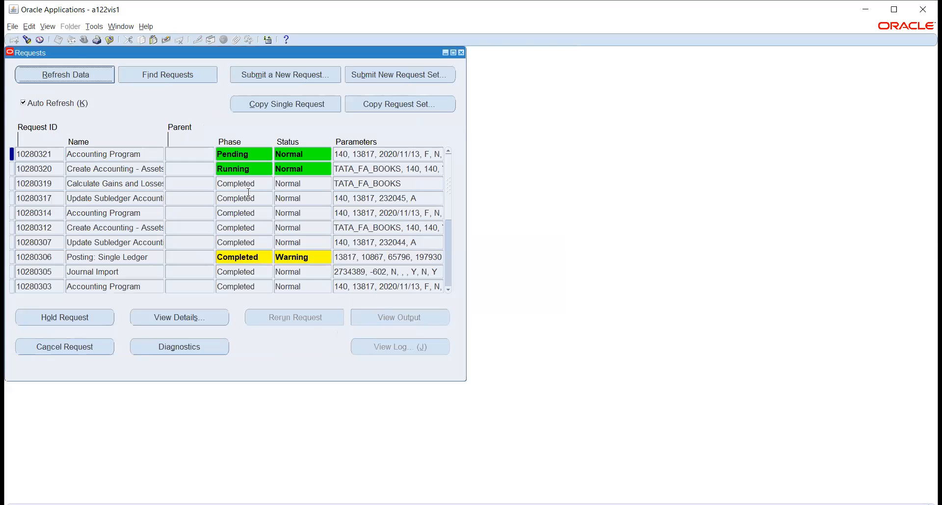
left_click(90, 69)
left_click(90, 69)
left_click(92, 73)
left_click(100, 73)
left_click(102, 74)
left_click(103, 76)
left_click(103, 77)
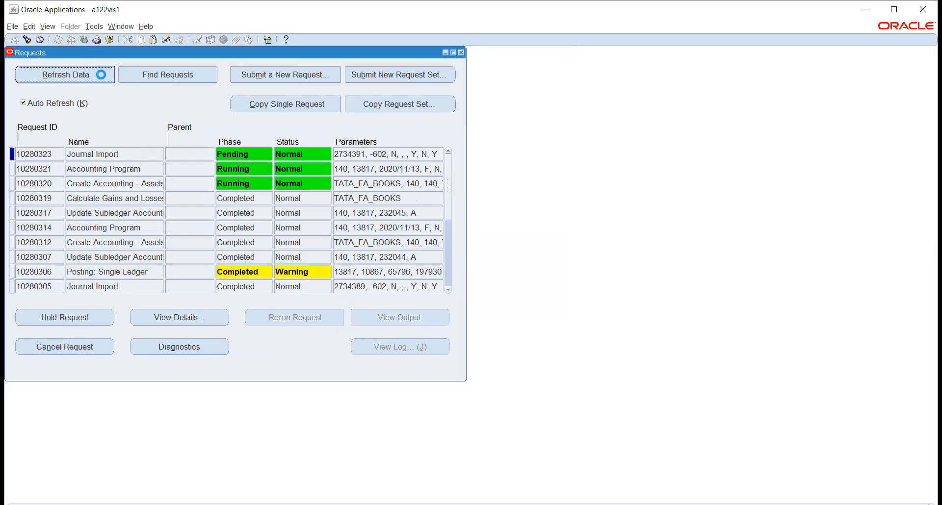
left_click(103, 75)
left_click(103, 75)
left_click(103, 76)
left_click(103, 76)
left_click(102, 75)
left_click(101, 74)
left_click(101, 75)
left_click(101, 75)
left_click(101, 74)
left_click(102, 76)
left_click(102, 76)
left_click(102, 76)
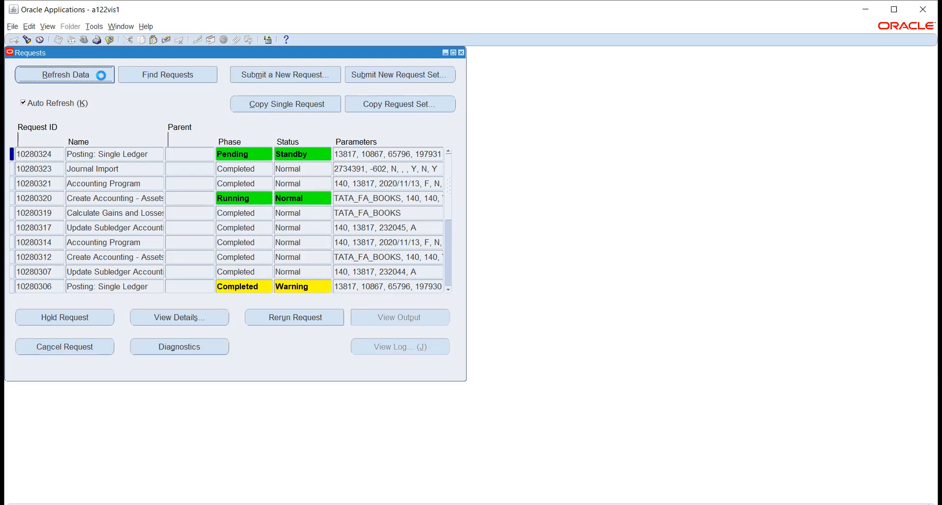
left_click(101, 76)
left_click(101, 75)
left_click(101, 78)
left_click(100, 76)
left_click(98, 75)
left_click(97, 74)
left_click(97, 73)
left_click(97, 73)
left_click(98, 75)
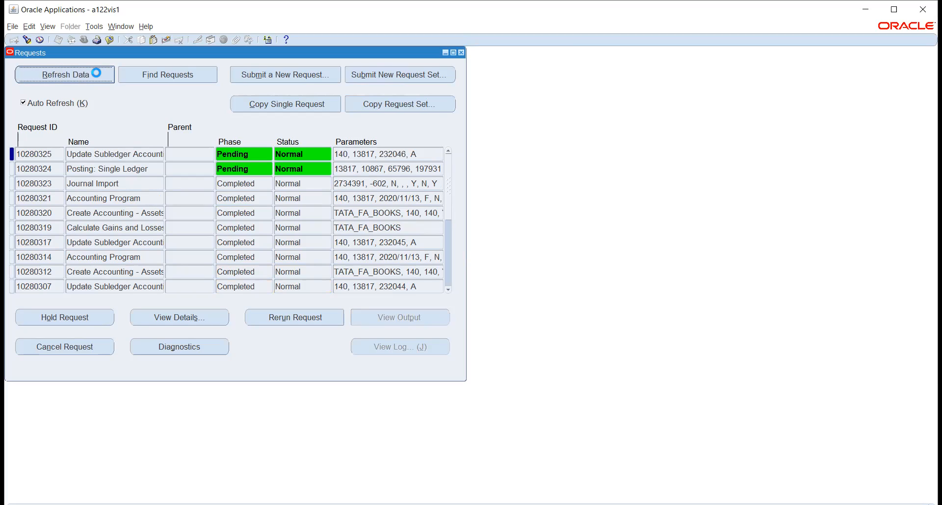
left_click(96, 73)
left_click(98, 76)
left_click(96, 77)
left_click(97, 74)
left_click(99, 74)
left_click(98, 74)
left_click(97, 74)
Open the output of the newest Posting: Single Ledger request, copy the journal batch name and close the Requests window.
left_click(157, 169)
left_click(364, 314)
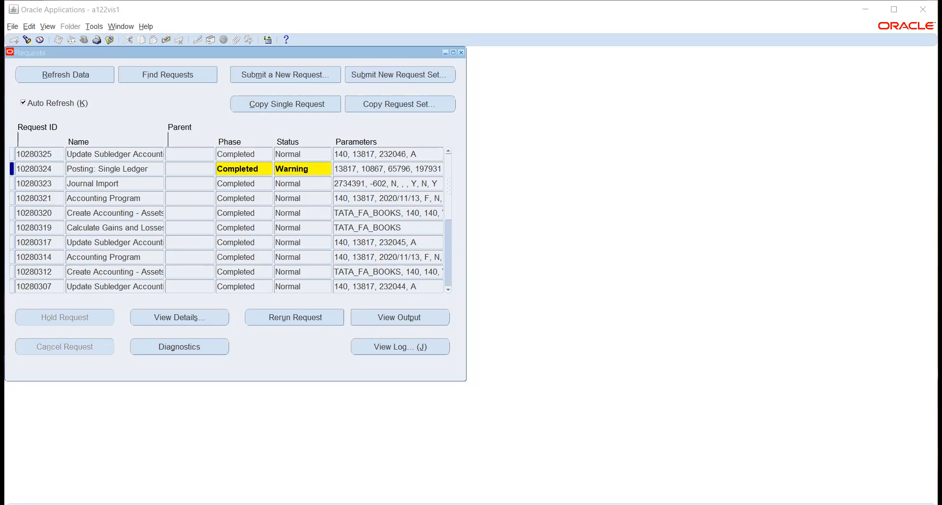
left_click(281, 138)
key("F4")
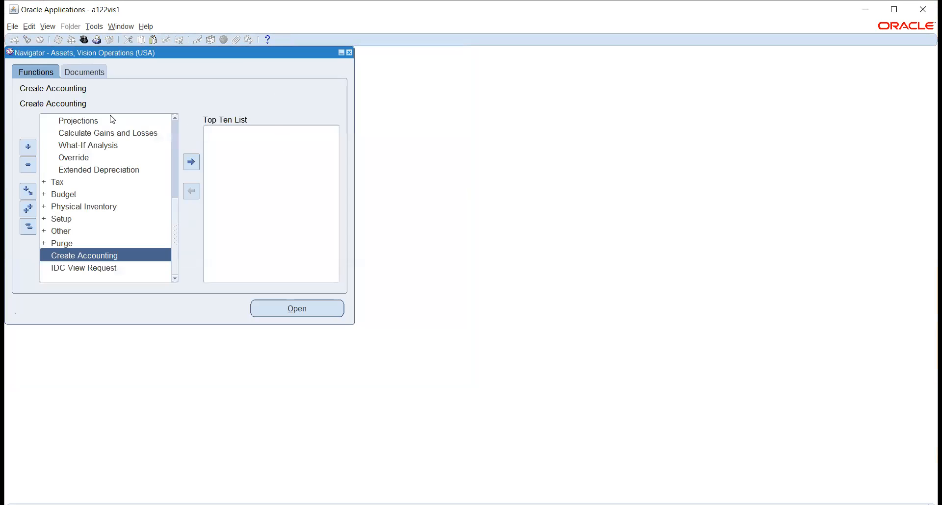
Switch to the TATA_GL_AUTO responsibility, filtering the responsibilities with ta%.
left_click(84, 39)
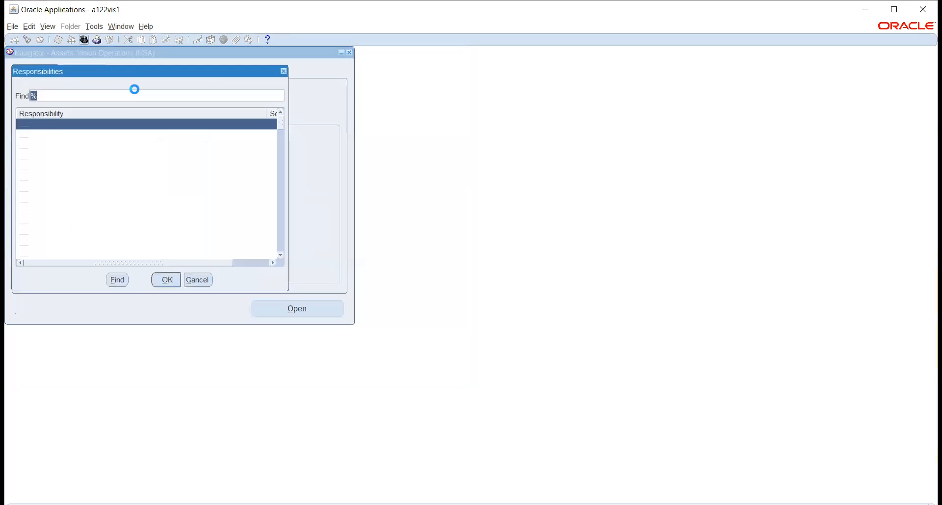
type("ta%")
key("Return")
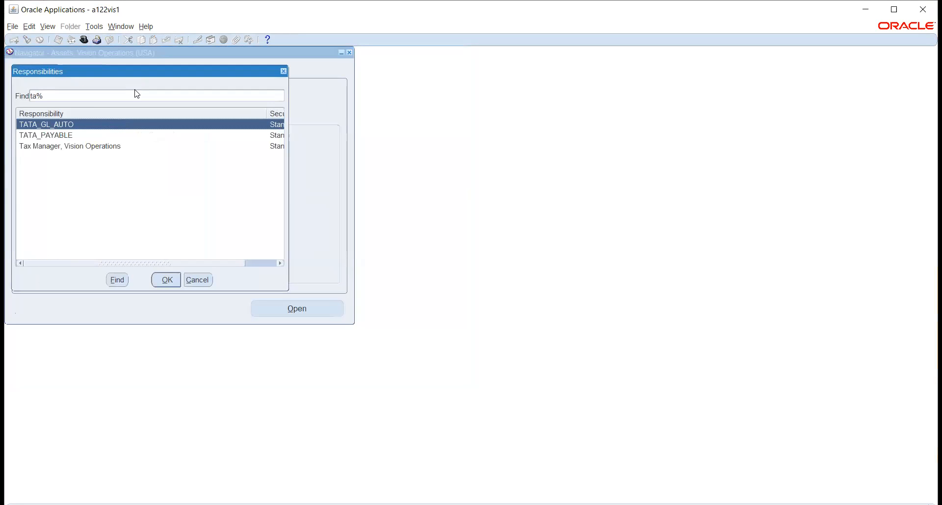
key("Return")
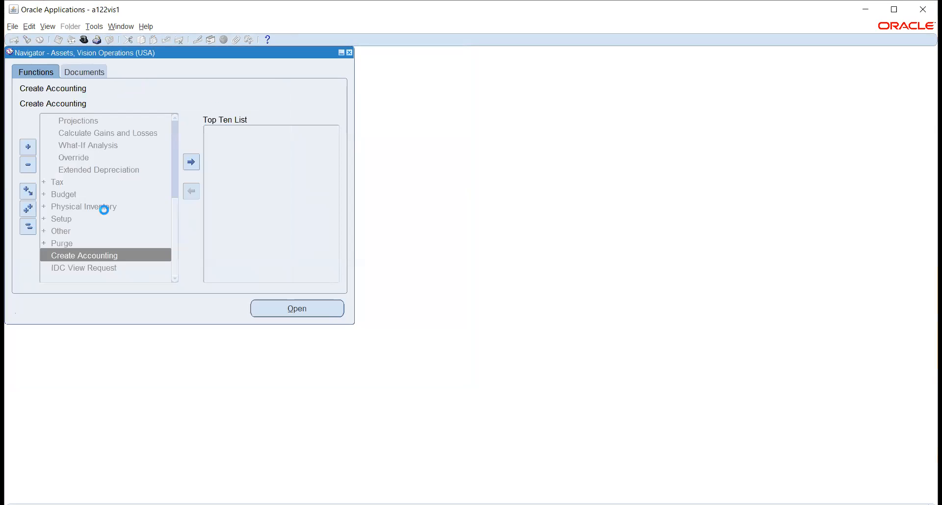
Open the journal entry function and find the Assets retirement journal by its copied batch name.
key("Return")
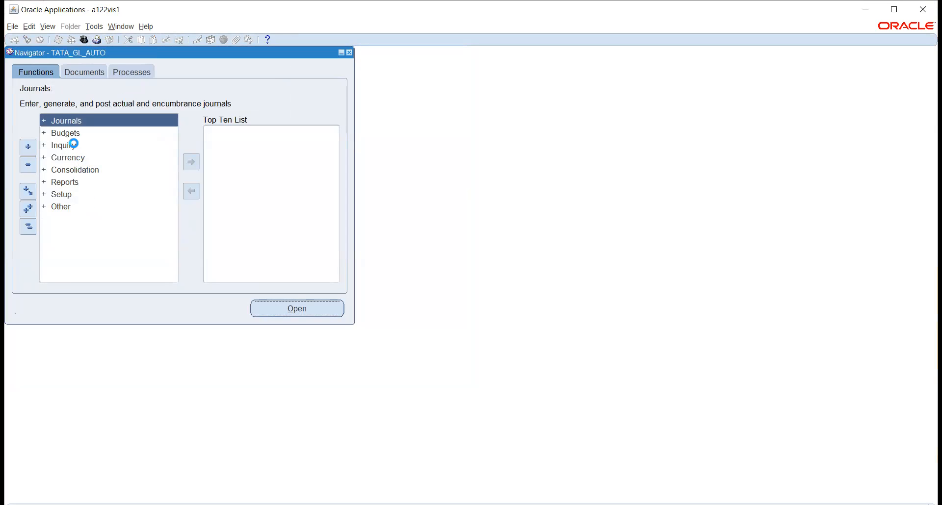
key("Return")
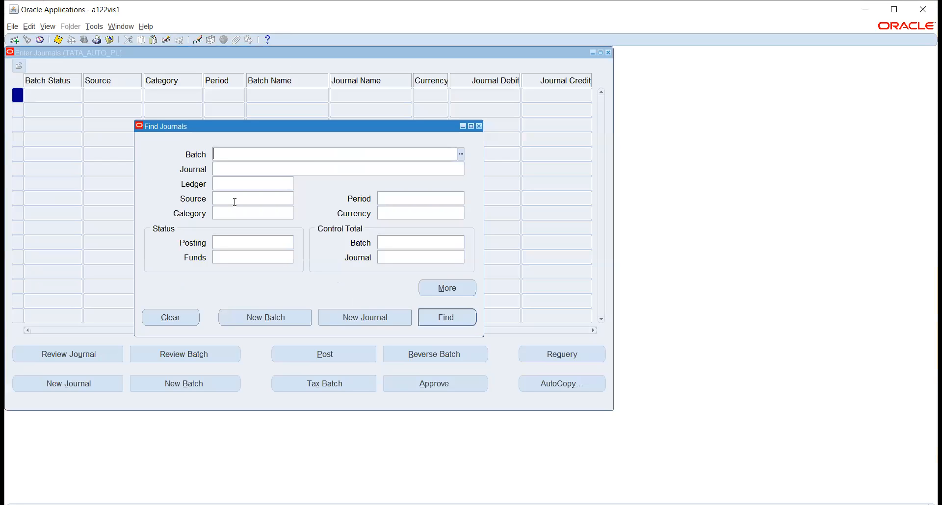
key("ctrl+v")
key("Return")
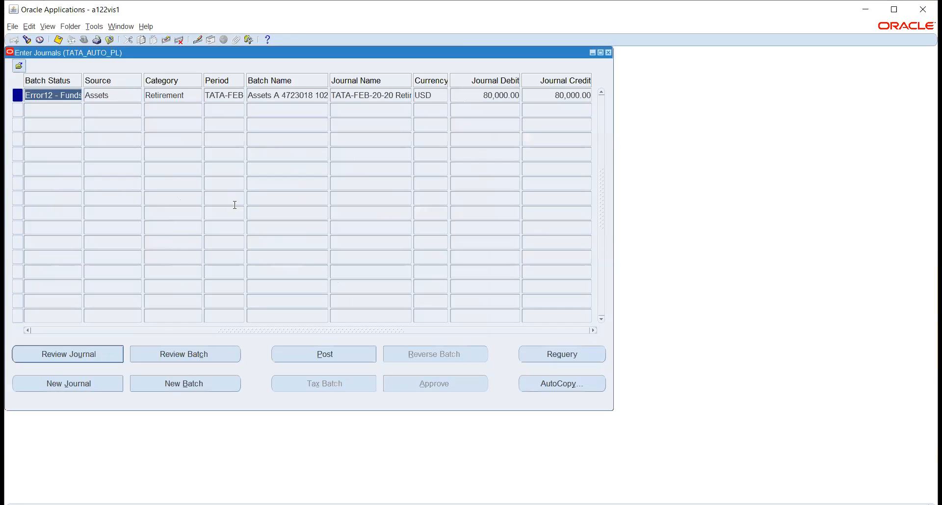
Review the account and amount of each line in the TATA-FEB-20-20 Retirement USD journal and close the journal windows.
left_click(98, 357)
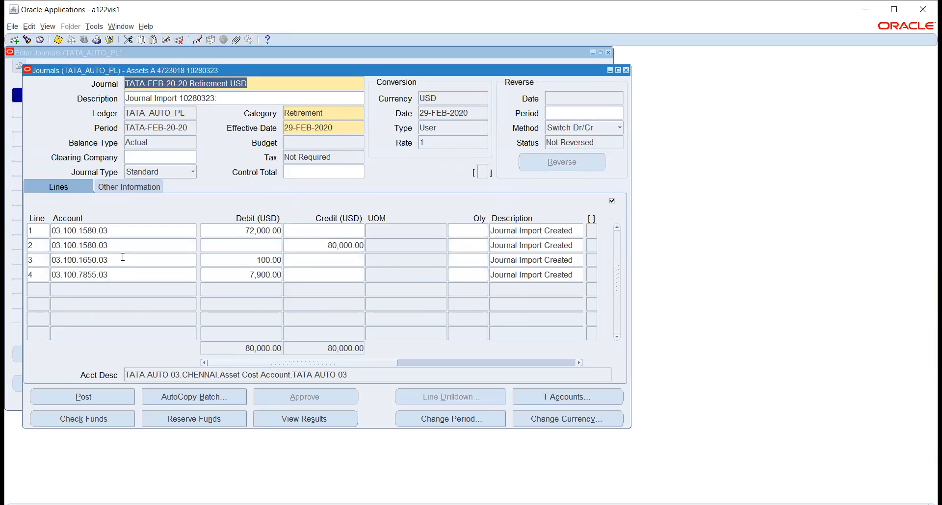
left_click(132, 227)
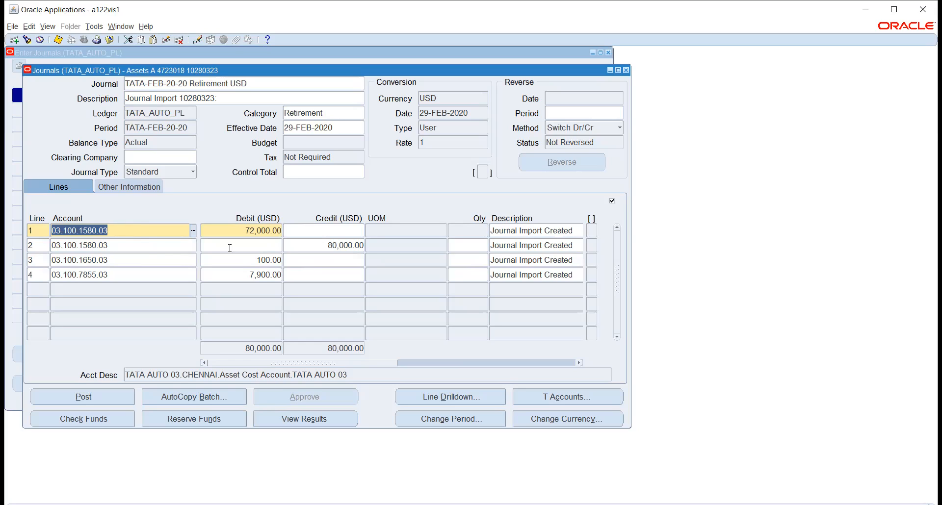
left_click(147, 245)
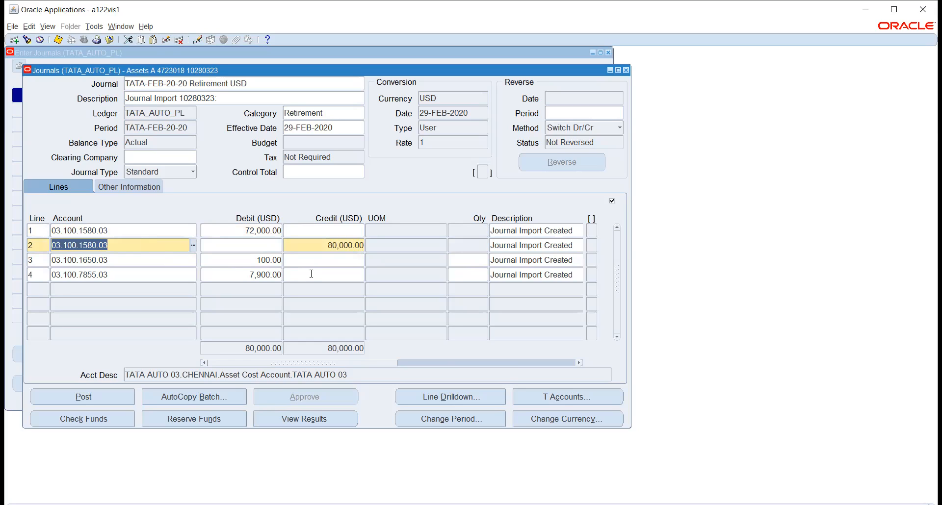
left_click(126, 261)
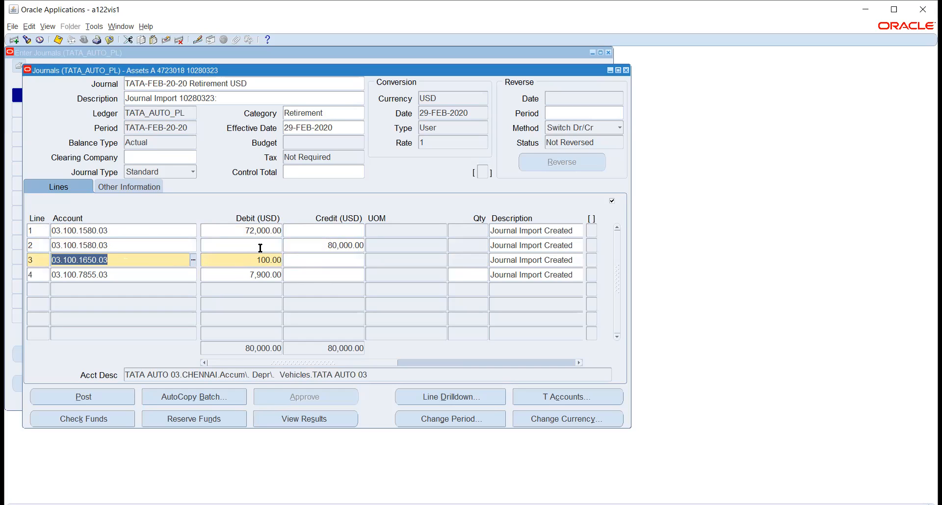
left_click(140, 277)
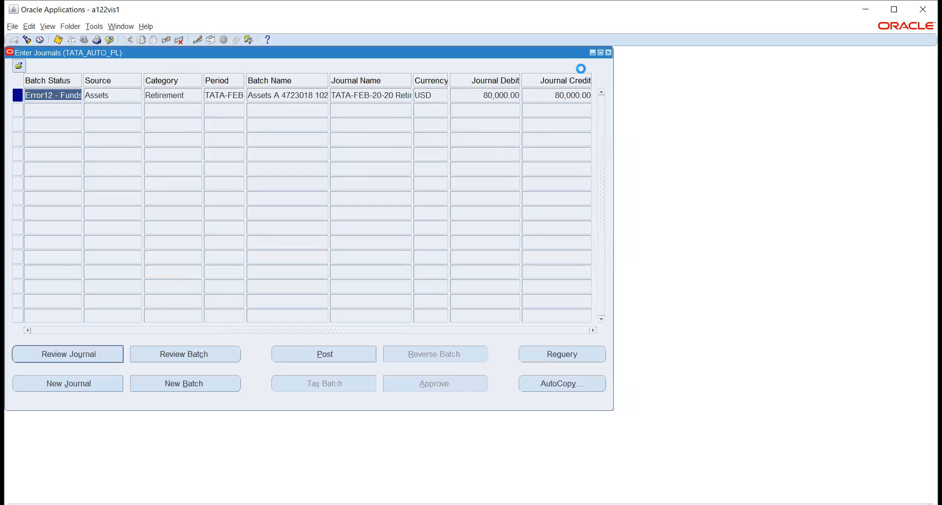
left_click(608, 52)
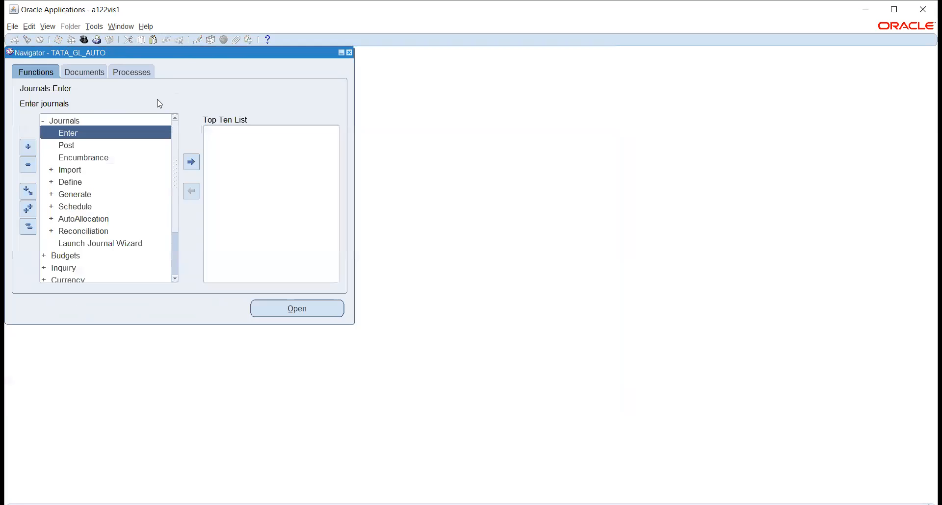
Switch to the Assets, Vision Operations (USA) responsibility, filtering the responsibilities with asset%.
double_click(131, 129)
type("asset%")
key("Return")
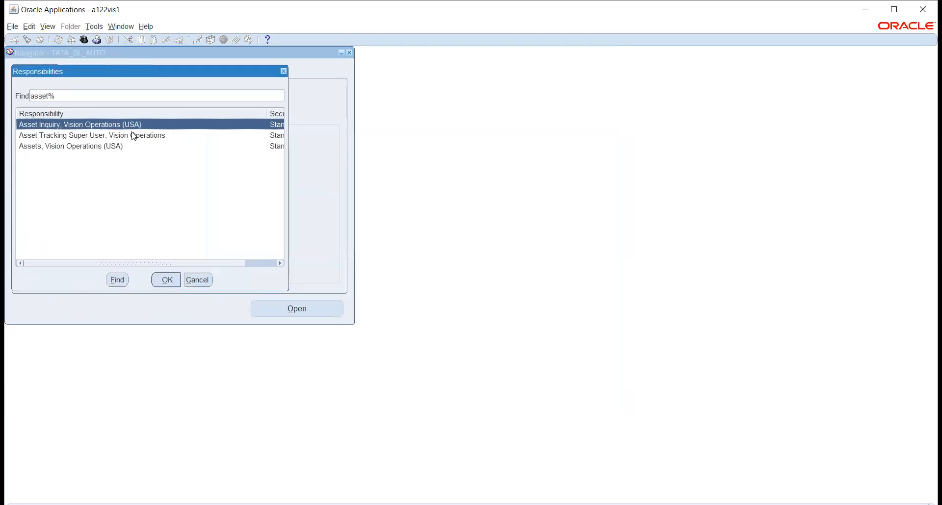
key("Down")
key("Down")
key("Return")
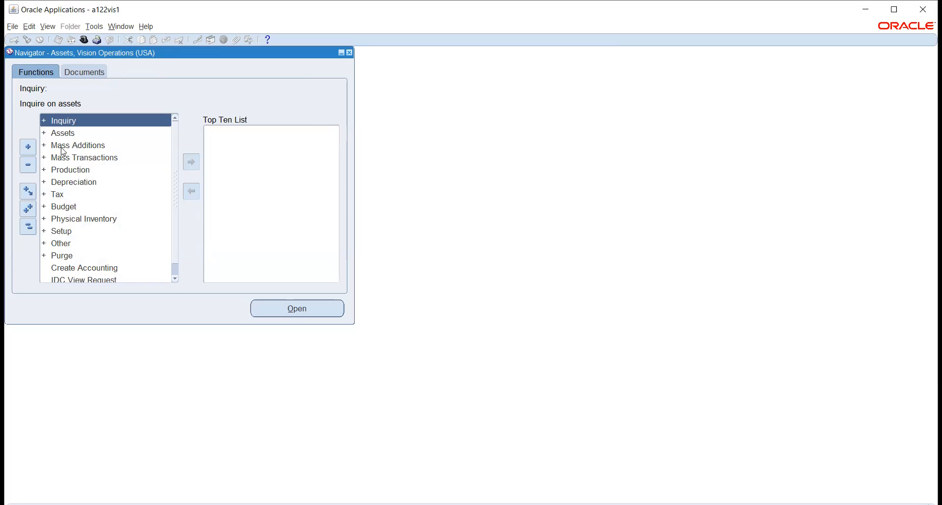
Run depreciation for book TATA_FA_BOOKS, period FEB-20, with Close Period enabled, and confirm the run.
left_click(62, 183)
left_click(62, 183)
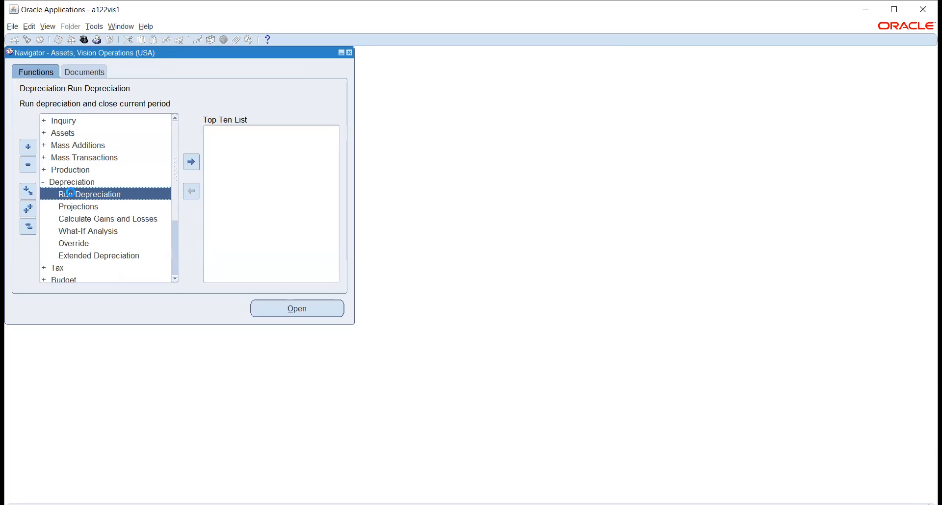
double_click(116, 196)
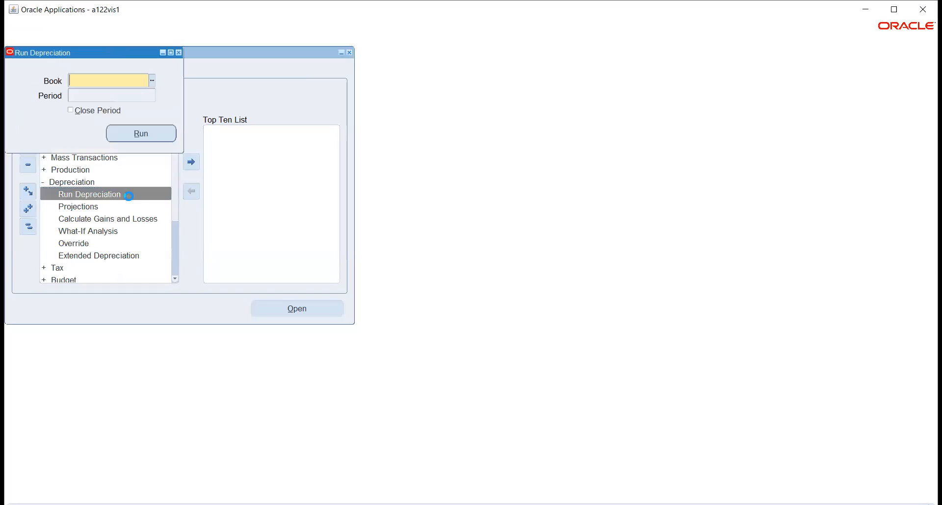
type("TATA")
key("Tab")
left_click(101, 110)
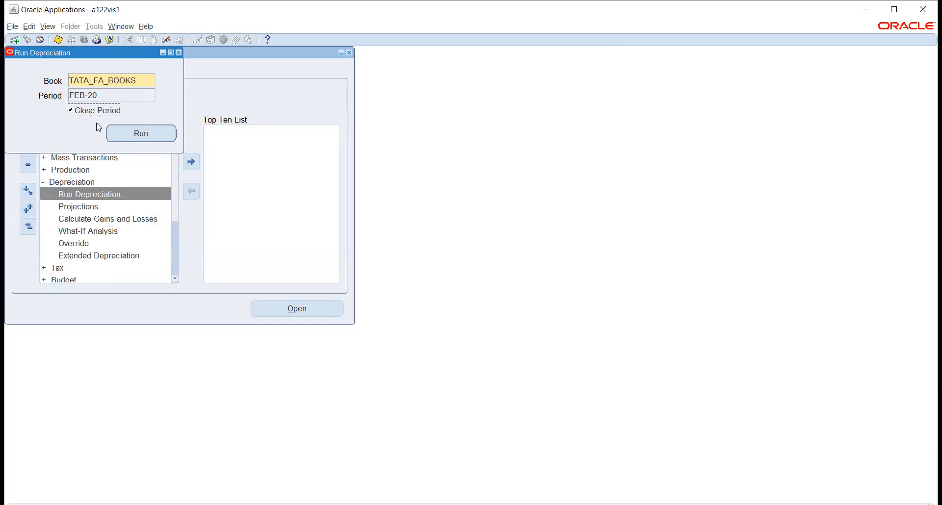
left_click(127, 140)
left_click(521, 297)
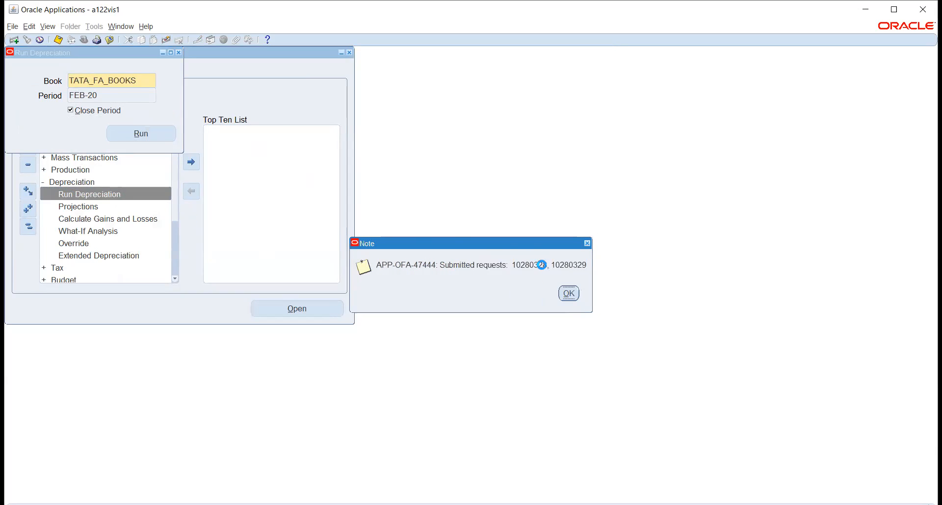
Acknowledge the submitted depreciation requests and list all of my concurrent requests.
left_click(563, 294)
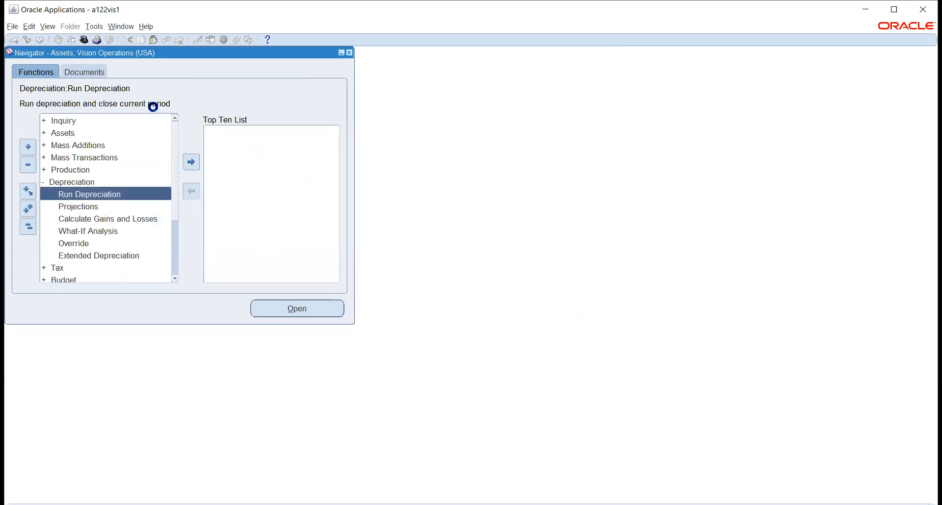
left_click(49, 27)
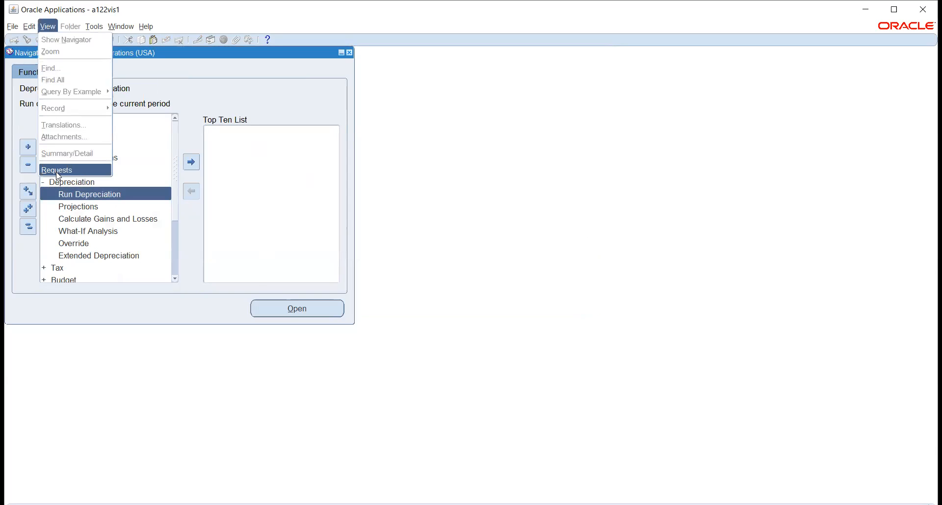
left_click(57, 170)
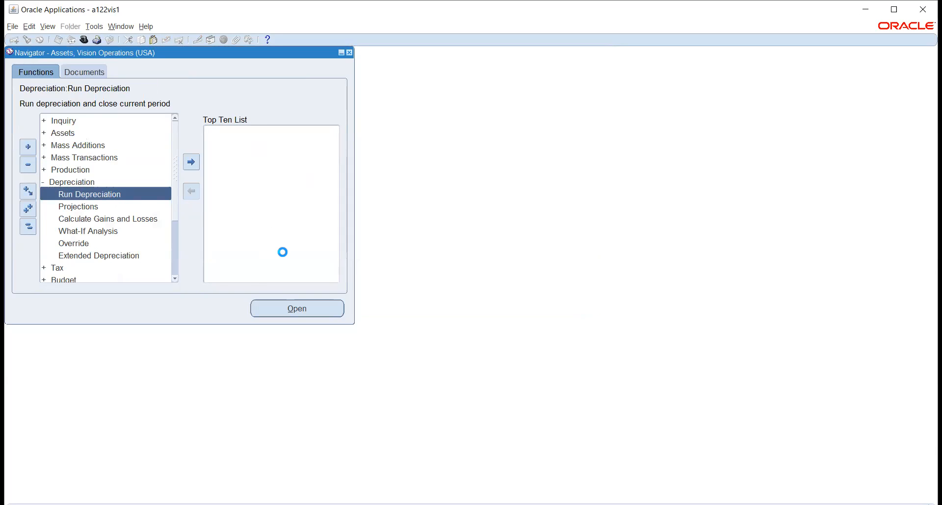
left_click(351, 338)
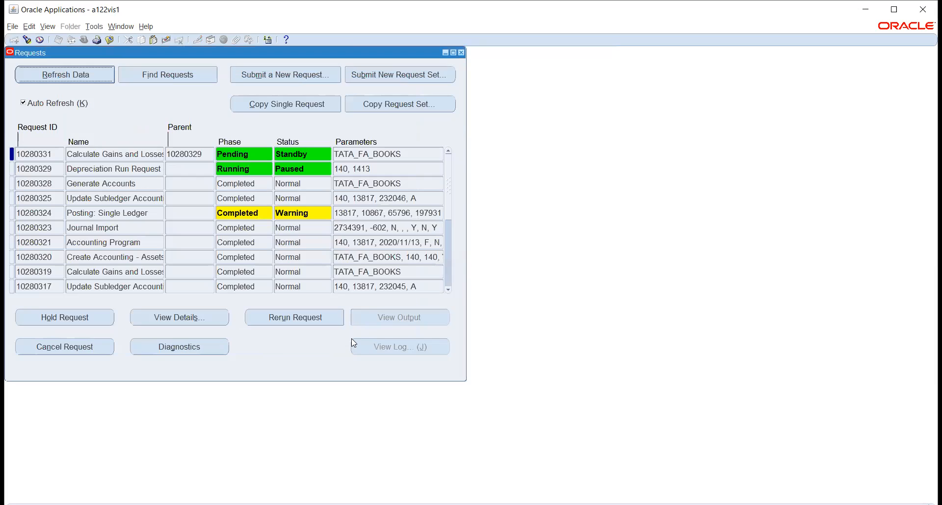
Refresh the request list until the FEB-20 Depreciation Run Request and its child requests complete, and close the list.
left_click(99, 73)
left_click(100, 73)
left_click(99, 72)
left_click(99, 73)
left_click(99, 73)
left_click(99, 73)
left_click(100, 73)
left_click(100, 74)
left_click(101, 77)
left_click(100, 75)
left_click(100, 75)
left_click(100, 75)
left_click(101, 76)
left_click(101, 75)
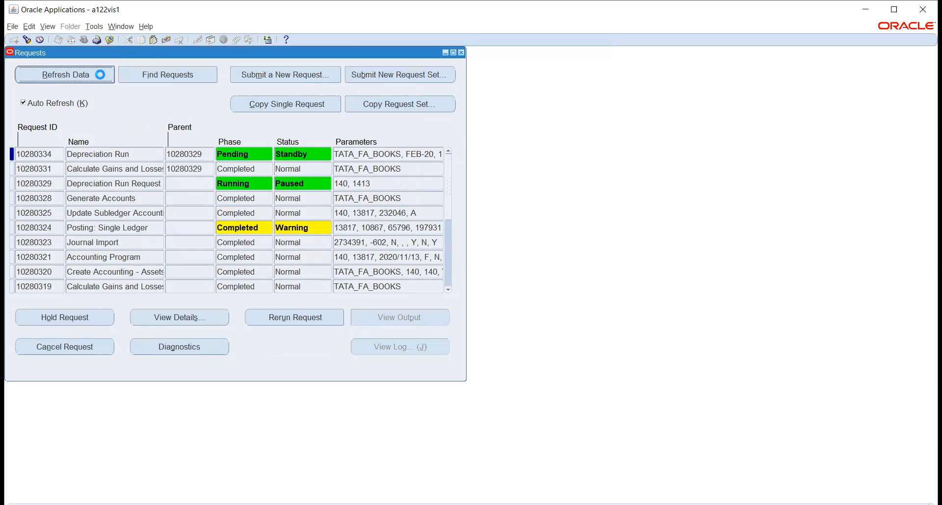
left_click(101, 77)
left_click(100, 75)
left_click(100, 75)
left_click(100, 75)
left_click(102, 79)
left_click(100, 75)
left_click(100, 74)
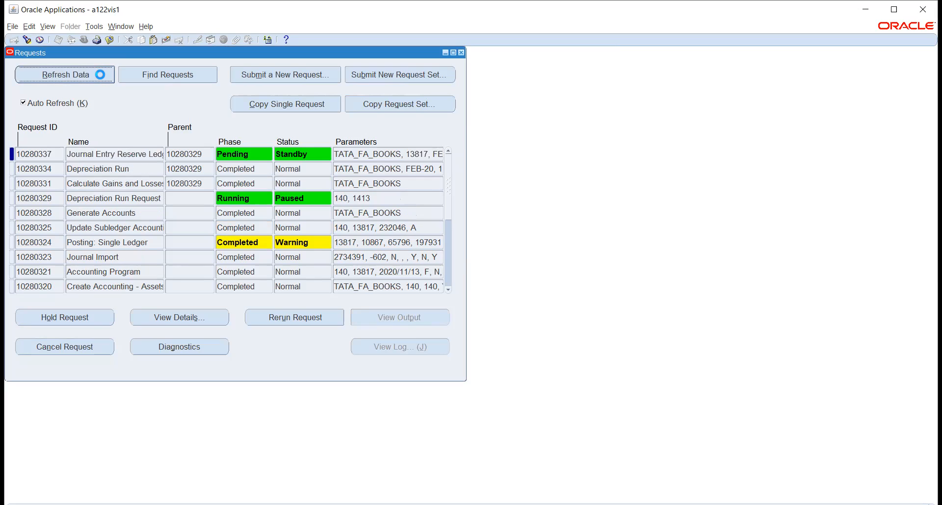
left_click(100, 75)
left_click(100, 75)
left_click(100, 75)
left_click(101, 74)
left_click(100, 74)
left_click(101, 75)
left_click(100, 74)
left_click(101, 76)
left_click(101, 78)
left_click(101, 78)
left_click(101, 79)
left_click(101, 78)
left_click(101, 79)
left_click(101, 79)
left_click(101, 78)
left_click(102, 74)
left_click(102, 75)
left_click(102, 74)
left_click(102, 74)
left_click(102, 74)
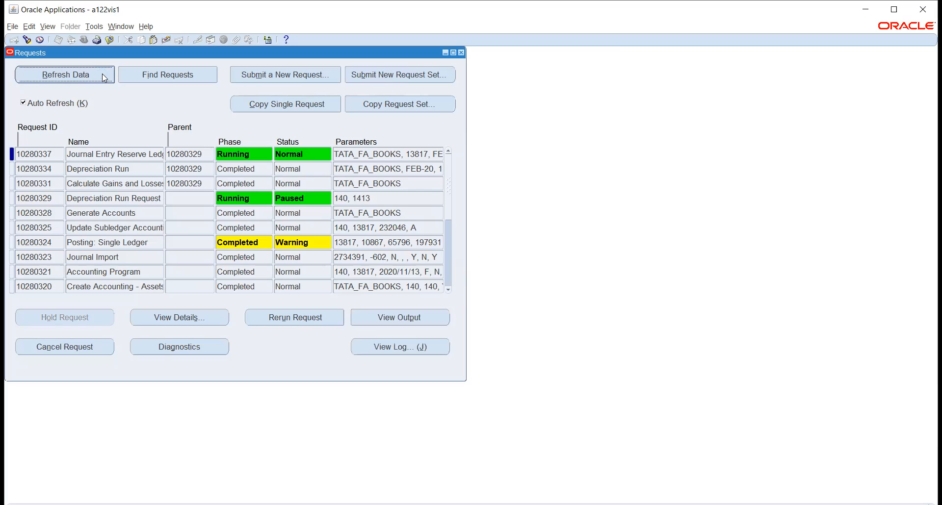
left_click(103, 74)
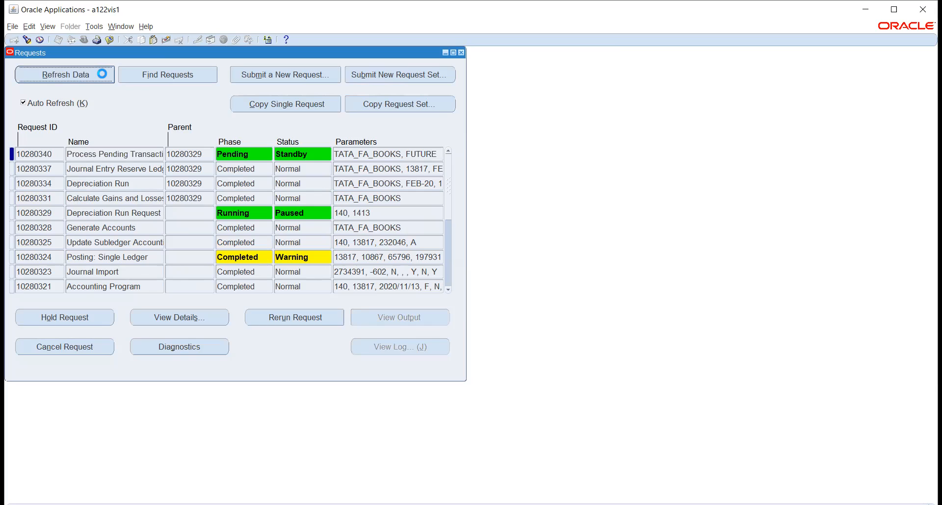
left_click(103, 74)
left_click(104, 77)
left_click(104, 78)
left_click(102, 77)
left_click(102, 77)
left_click(102, 77)
left_click(102, 77)
left_click(102, 76)
left_click(102, 75)
left_click(102, 75)
left_click(102, 75)
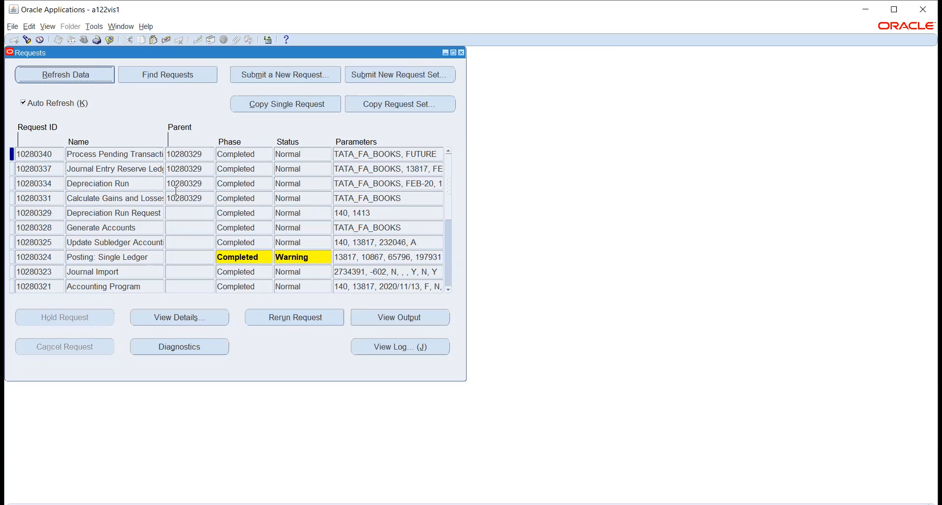
left_click(461, 53)
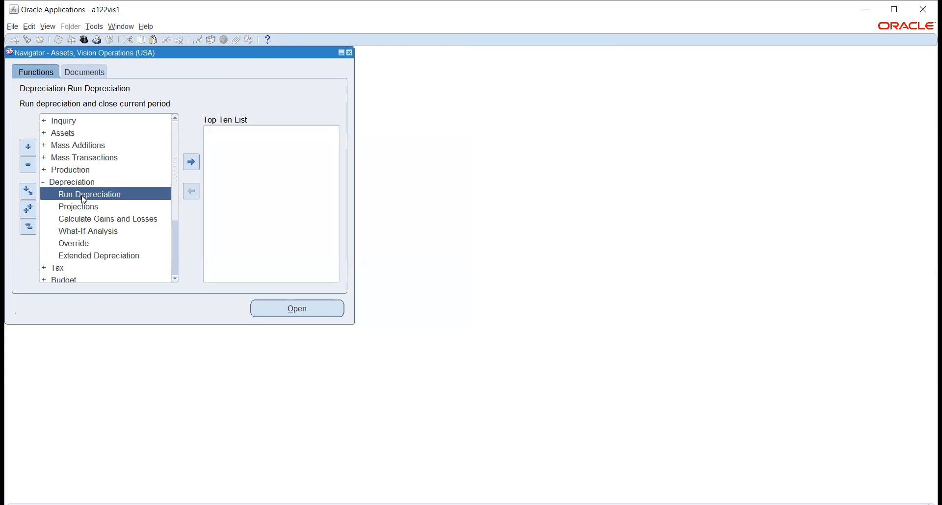
Run depreciation for book TATA_FA_BOOKS, period MAR-20, with Close Period left disabled, saving the changes and acknowledging the submission.
double_click(76, 194)
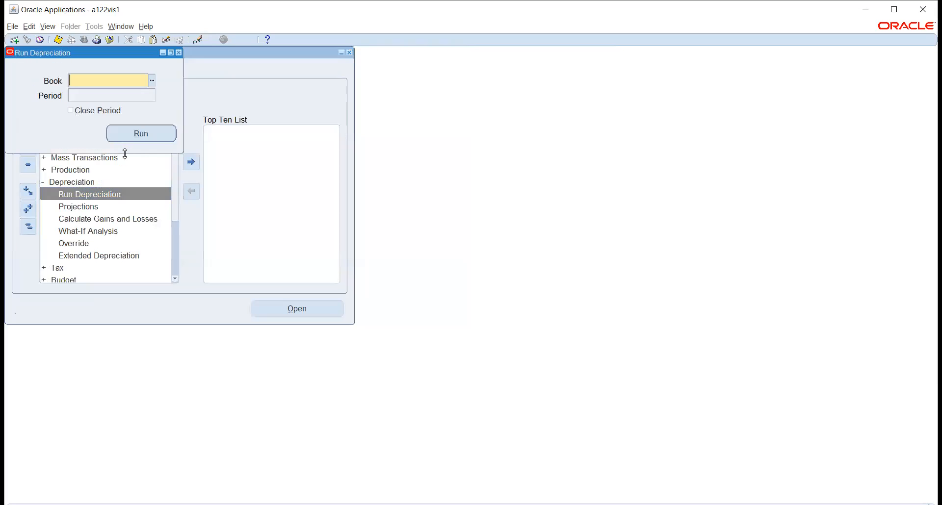
type("TATA")
key("Tab")
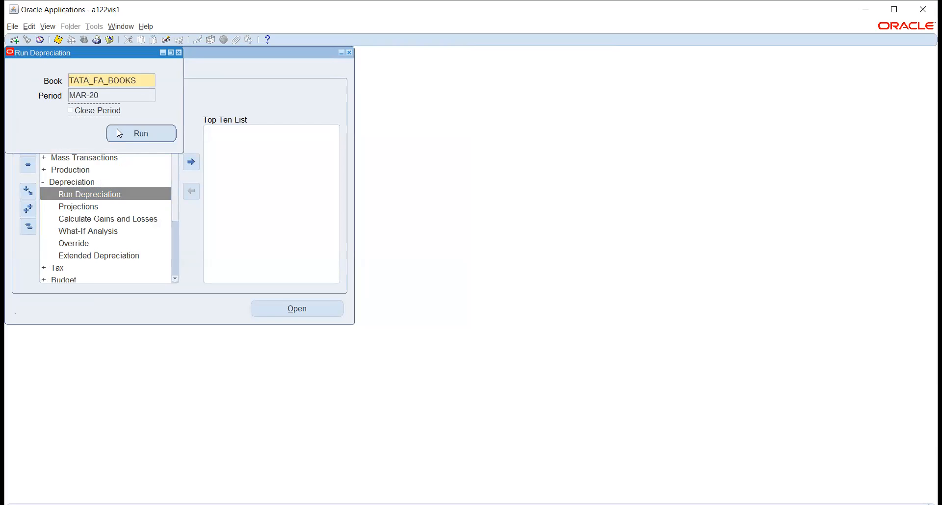
left_click(178, 53)
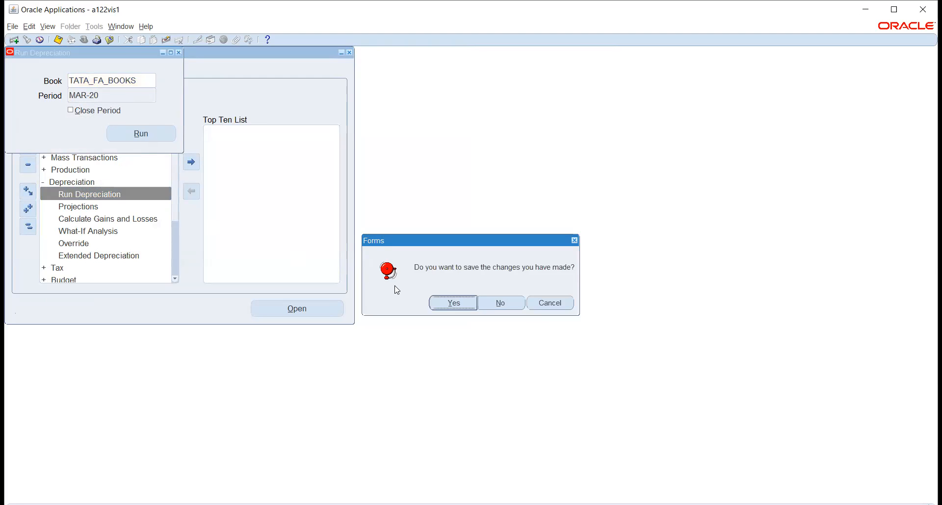
left_click(453, 303)
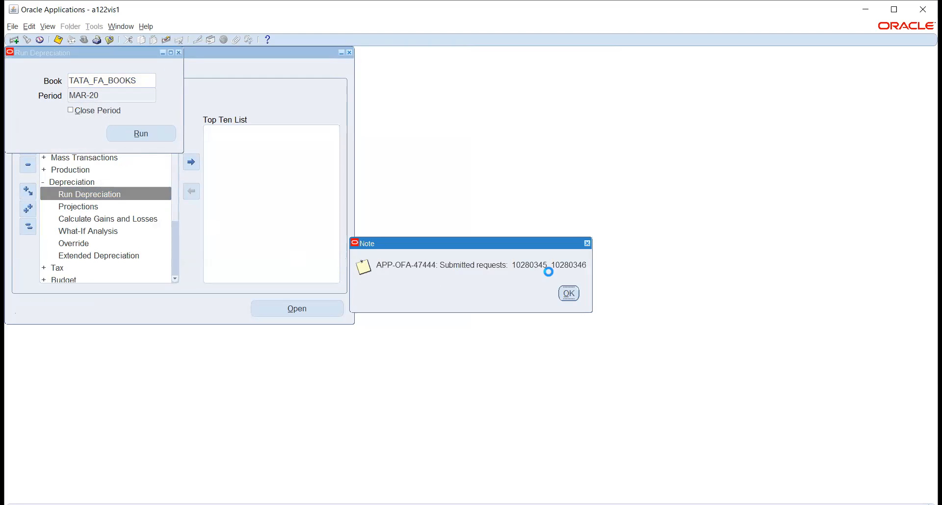
left_click(567, 293)
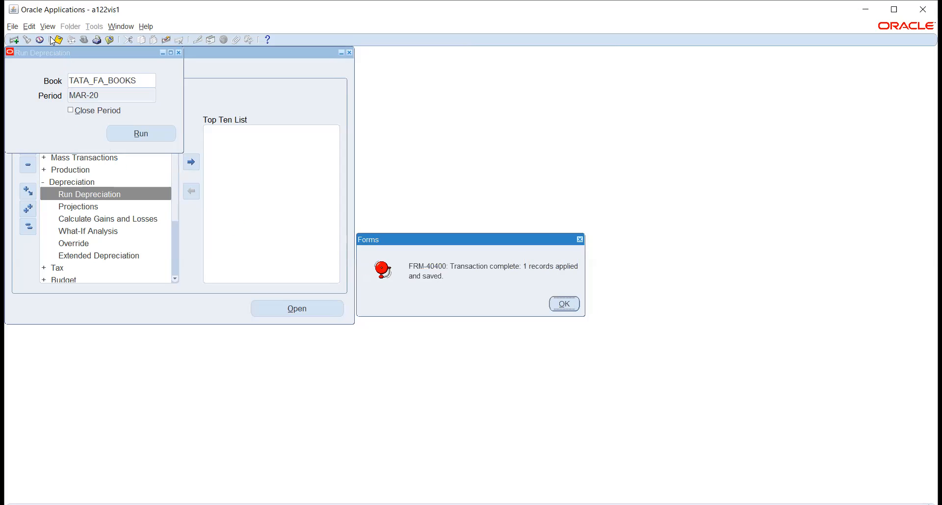
left_click(563, 304)
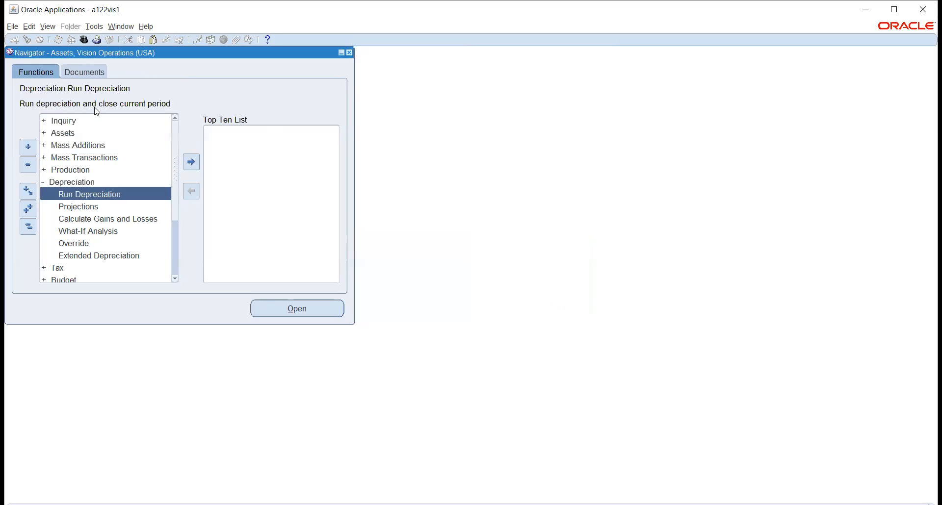
List all of my requests, refresh until the MAR-20 depreciation requests complete, and close the list.
left_click(48, 27)
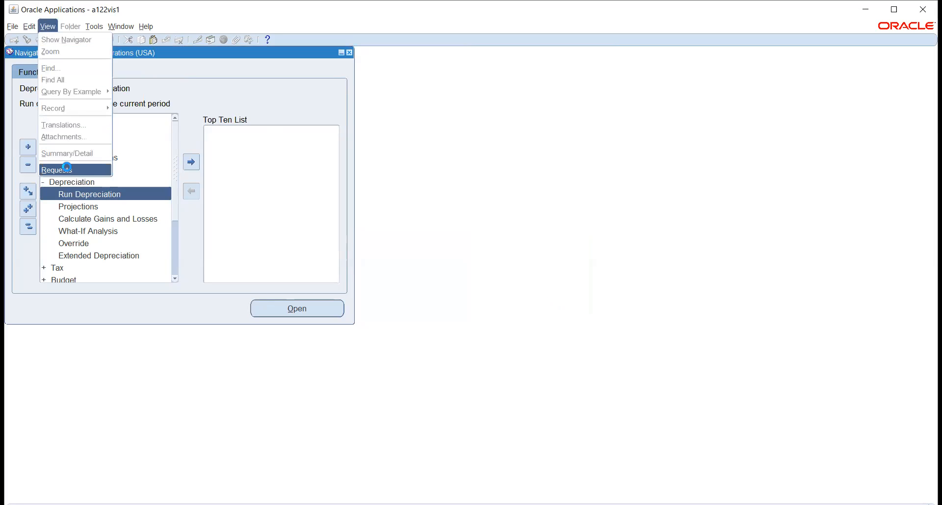
left_click(67, 170)
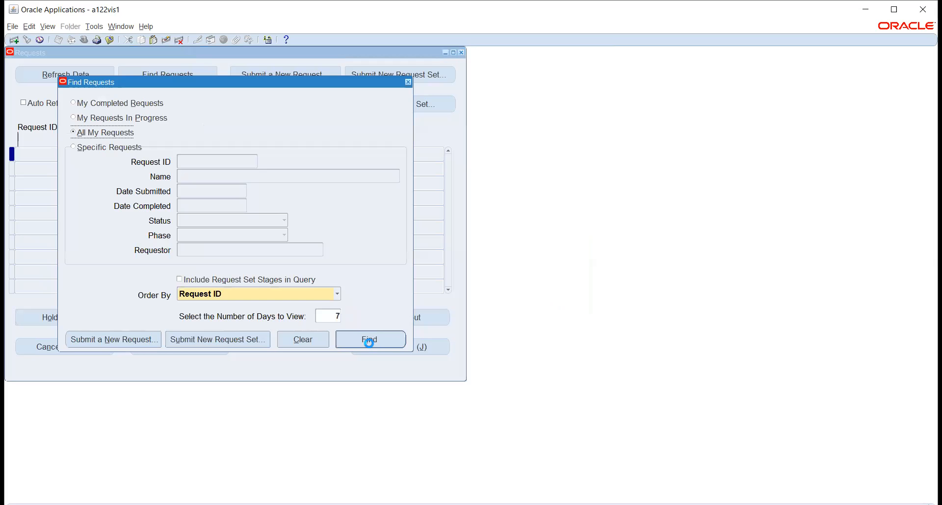
left_click(57, 79)
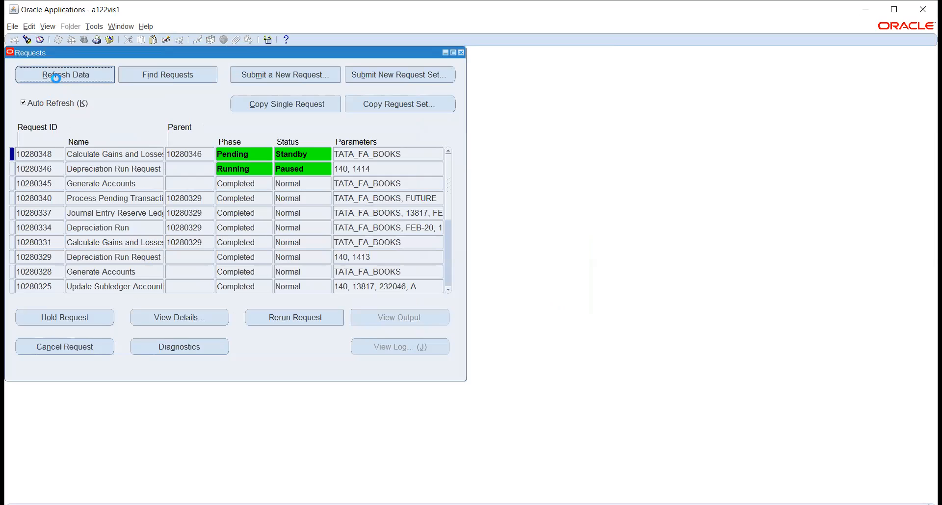
left_click(56, 79)
left_click(56, 79)
left_click(56, 79)
left_click(56, 79)
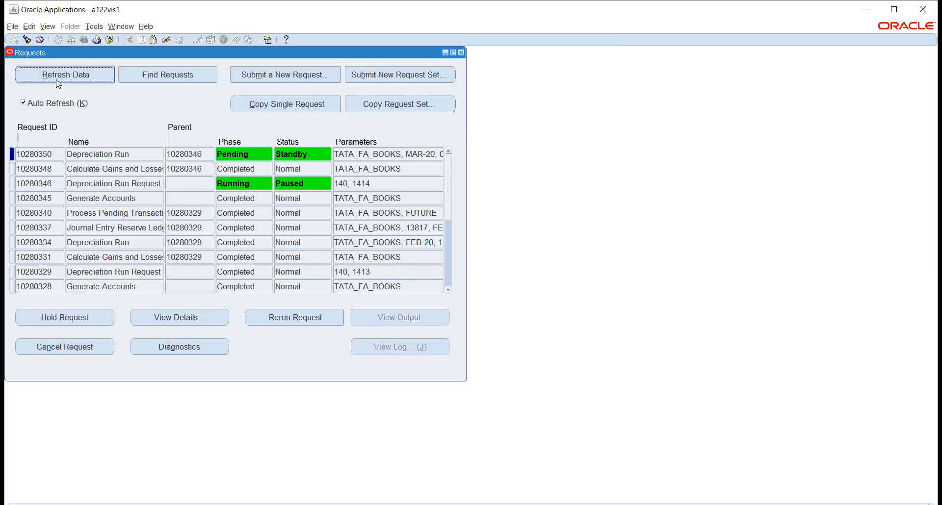
left_click(56, 79)
left_click(58, 84)
left_click(56, 79)
left_click(56, 80)
left_click(57, 79)
left_click(56, 79)
left_click(56, 79)
left_click(56, 79)
left_click(57, 80)
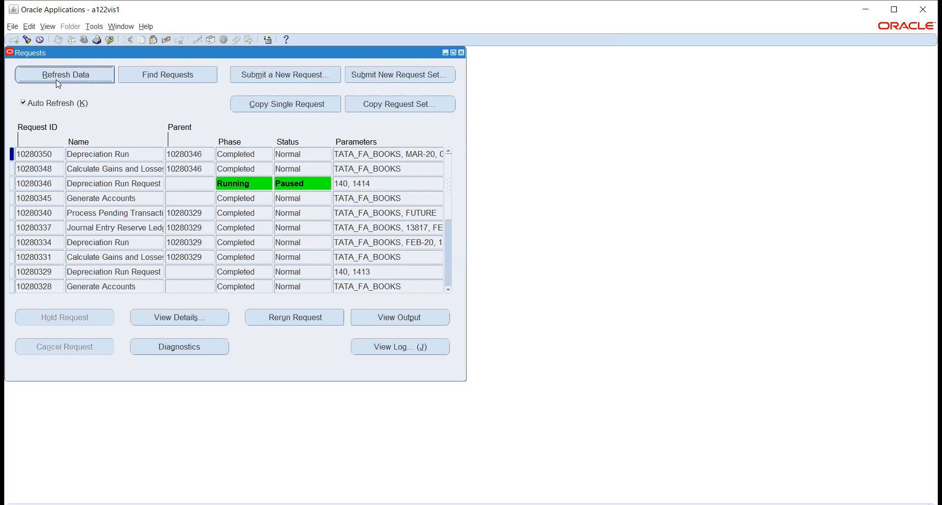
left_click(58, 82)
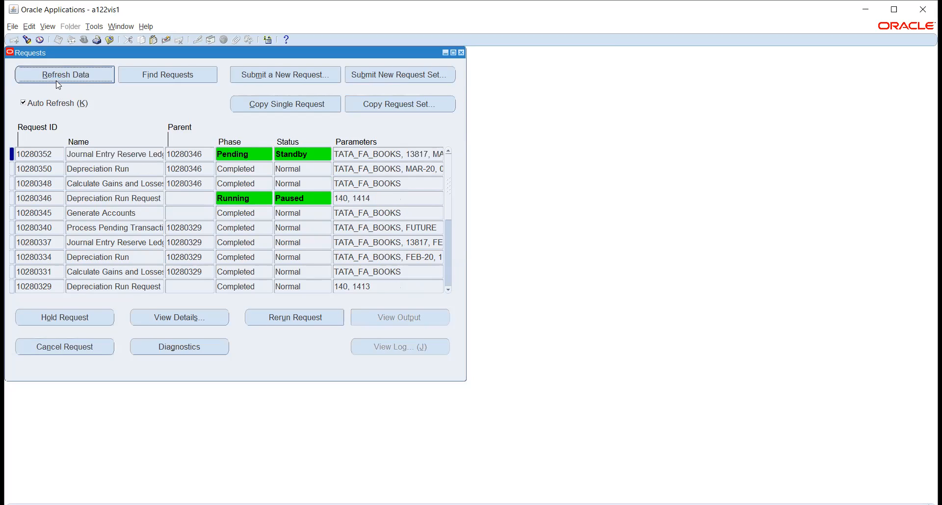
left_click(57, 82)
left_click(55, 80)
left_click(57, 76)
left_click(57, 77)
left_click(57, 76)
left_click(56, 76)
left_click(57, 76)
left_click(57, 76)
left_click(57, 77)
left_click(57, 76)
left_click(57, 76)
left_click(57, 76)
left_click(57, 76)
left_click(57, 76)
left_click(57, 76)
left_click(56, 75)
left_click(56, 74)
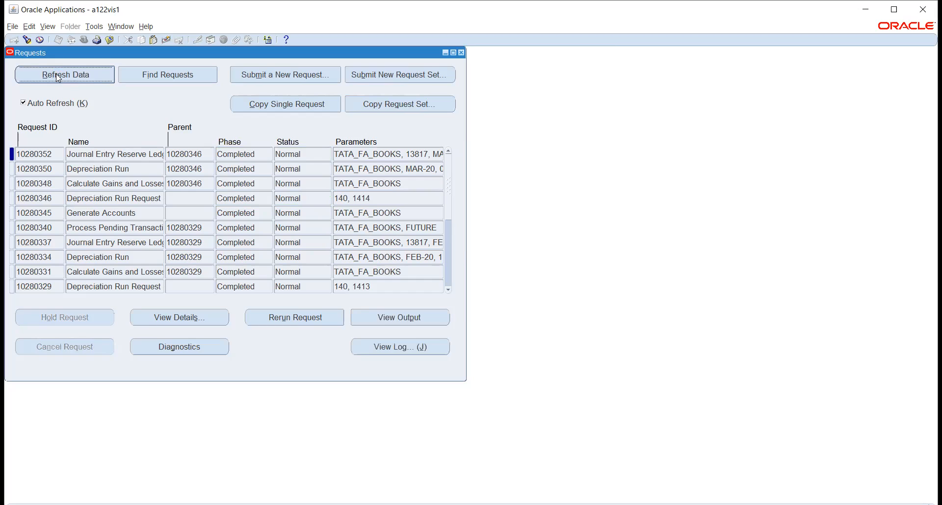
left_click(460, 53)
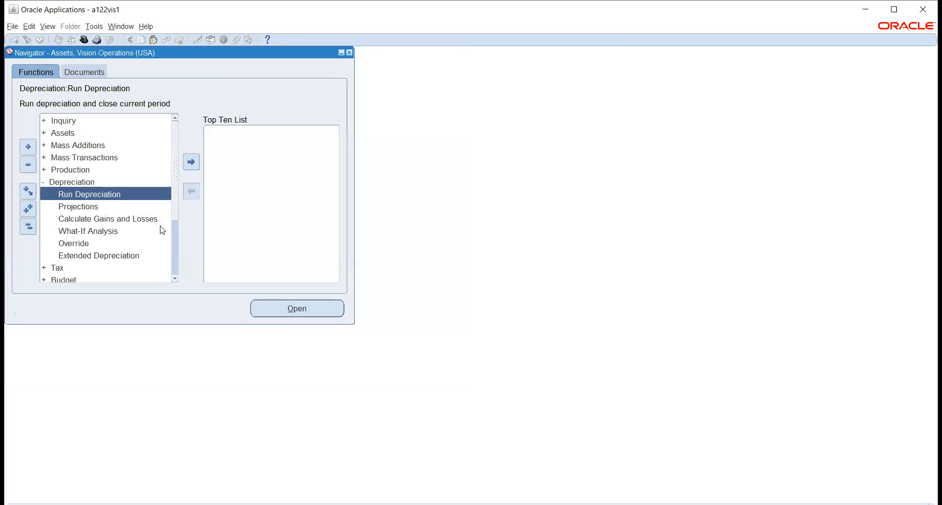
Submit Create Accounting - Assets for book TATA_FA_BOOKS with the default parameters, and decline submitting another request.
scroll(104, 228, "down", 3)
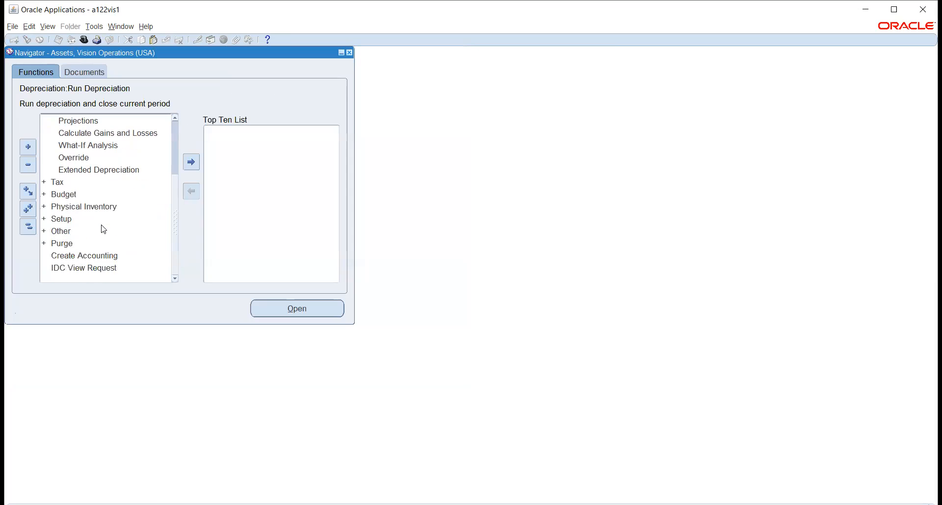
left_click(90, 255)
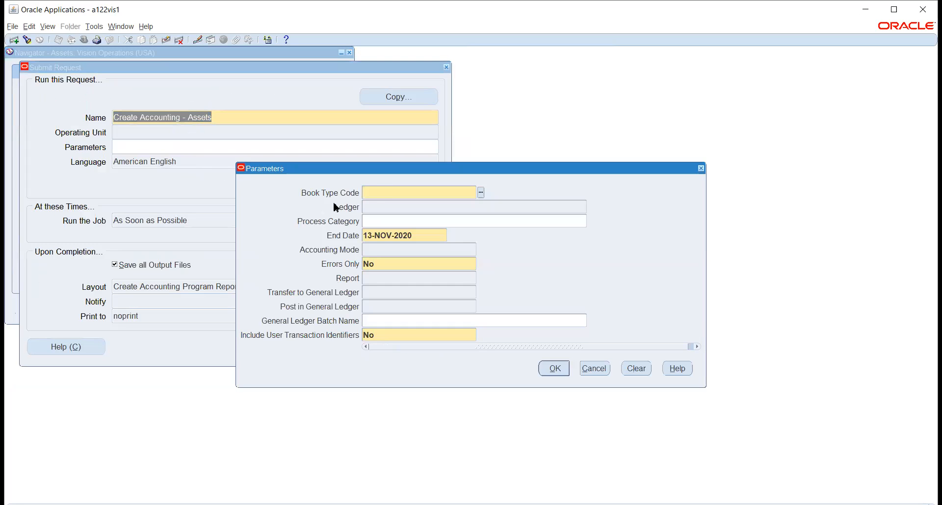
type("TATA")
key("Tab")
left_click(549, 371)
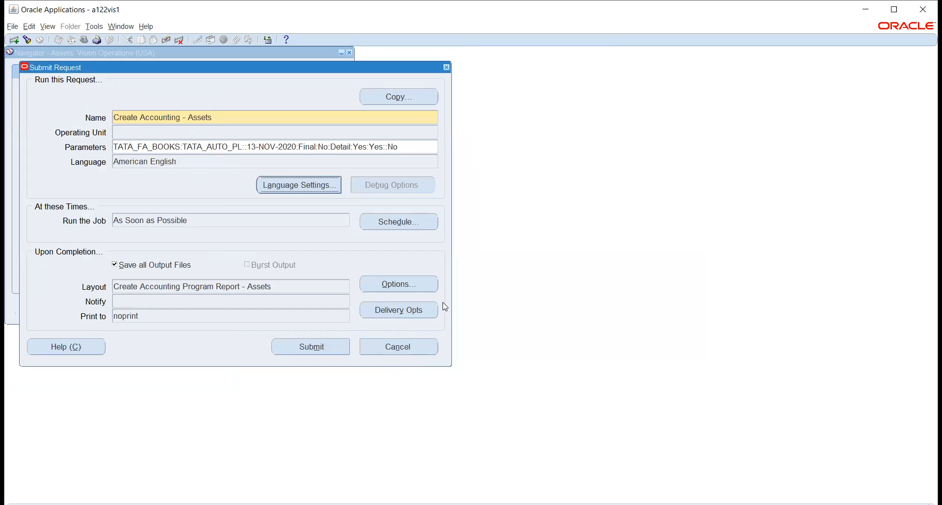
left_click(322, 346)
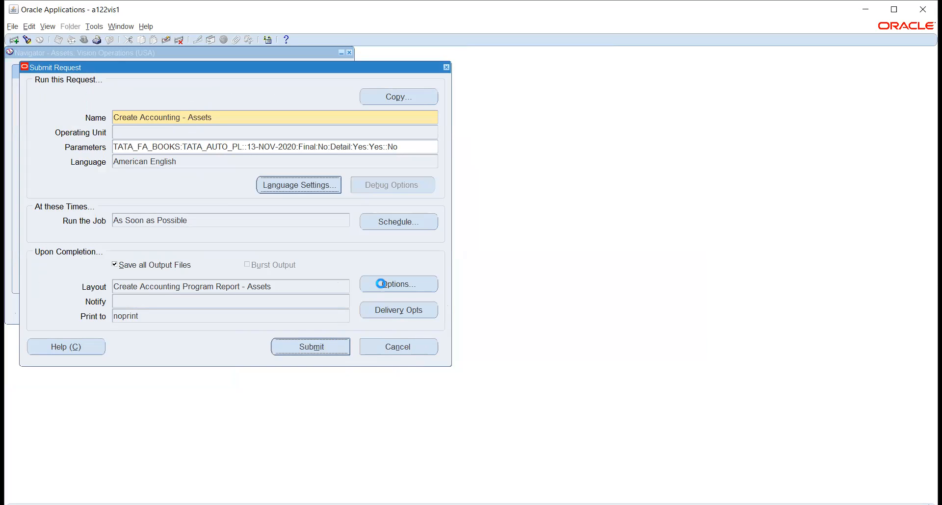
left_click(539, 293)
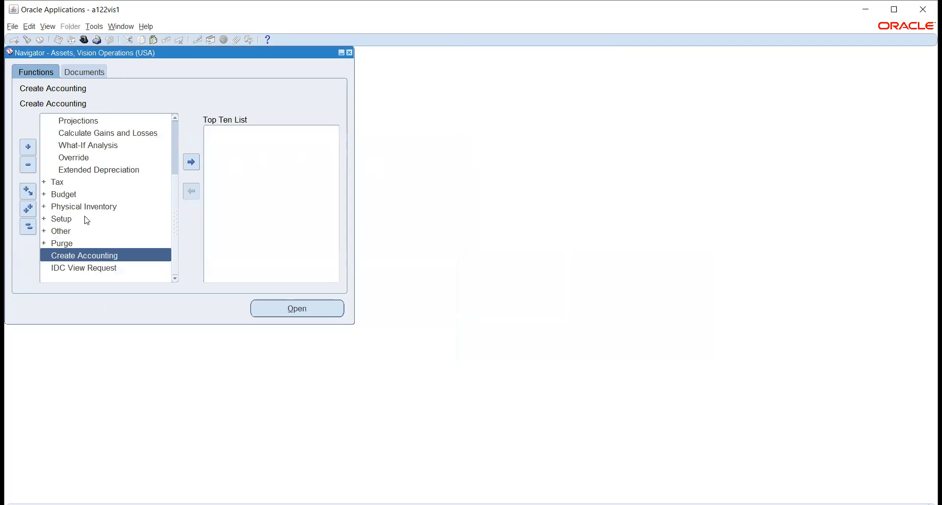
Open the asset search and find the assets in book TATA_FA_BOOKS.
scroll(87, 218, "up", 3)
double_click(62, 133)
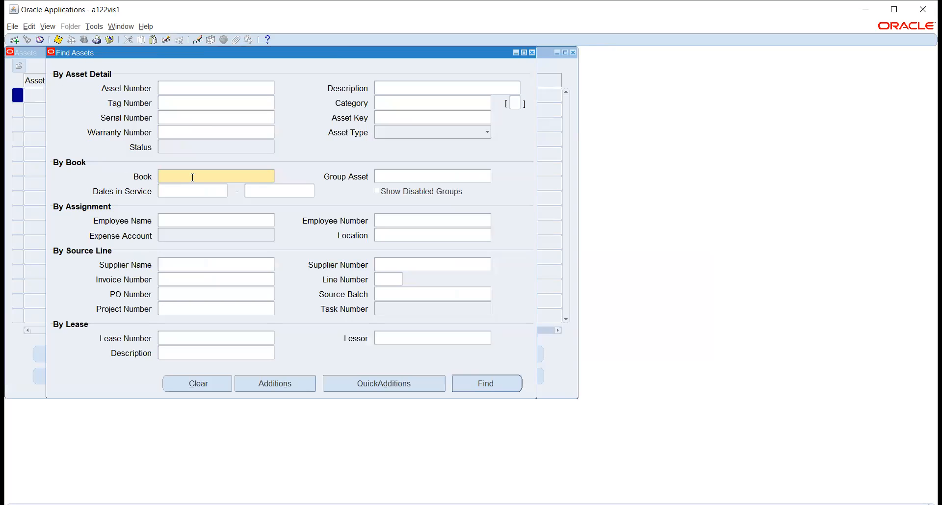
left_click(193, 178)
type("TATA_FA_BOOKS")
key("Tab")
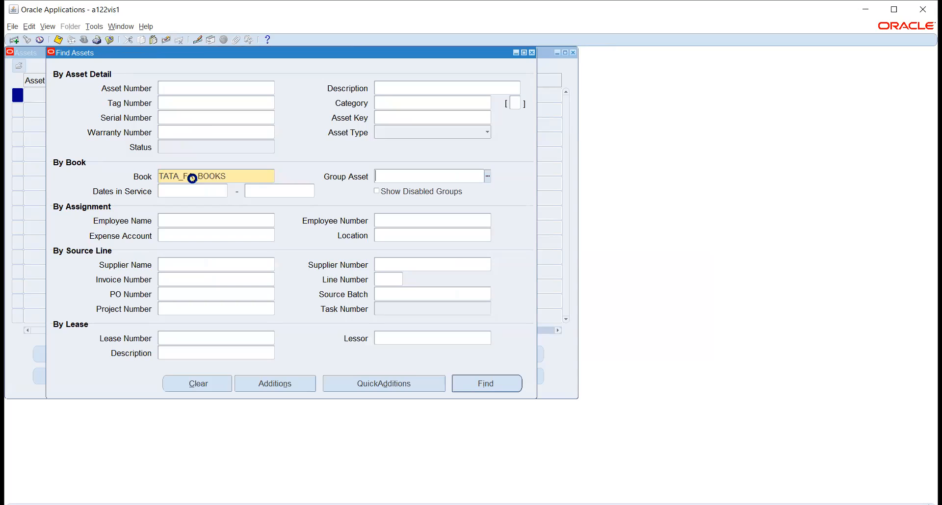
left_click(485, 382)
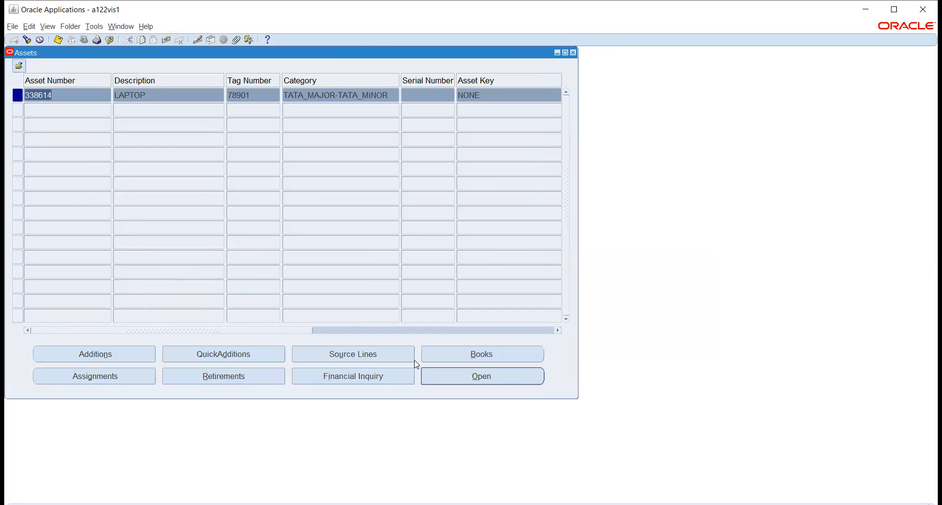
Open the laptop's financial inquiry and review the MAR-20 and FEB-20 depreciation and the FEB-20 adjustment amount.
left_click(385, 376)
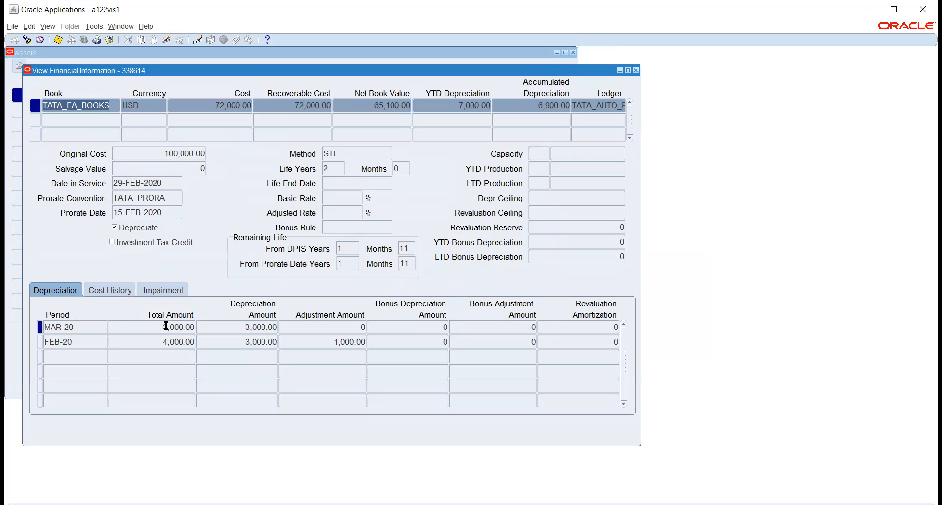
left_click(162, 342)
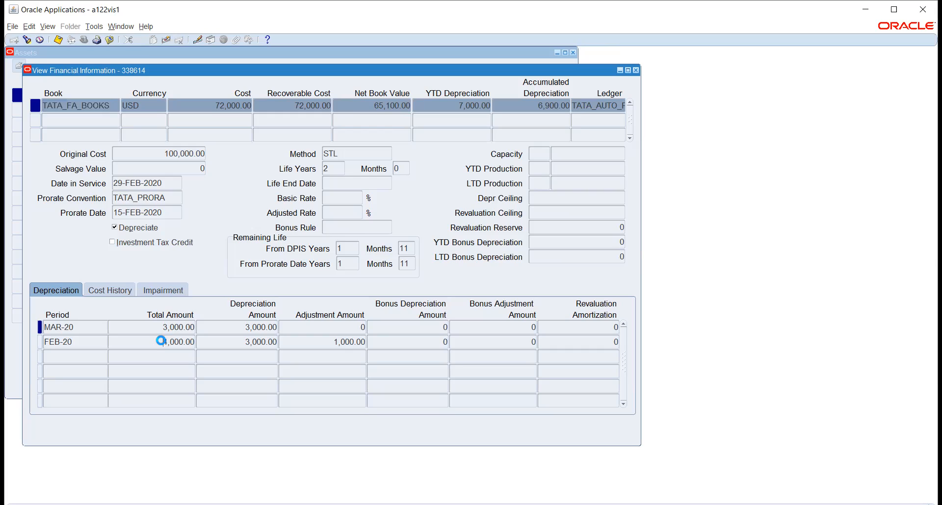
left_click(323, 340)
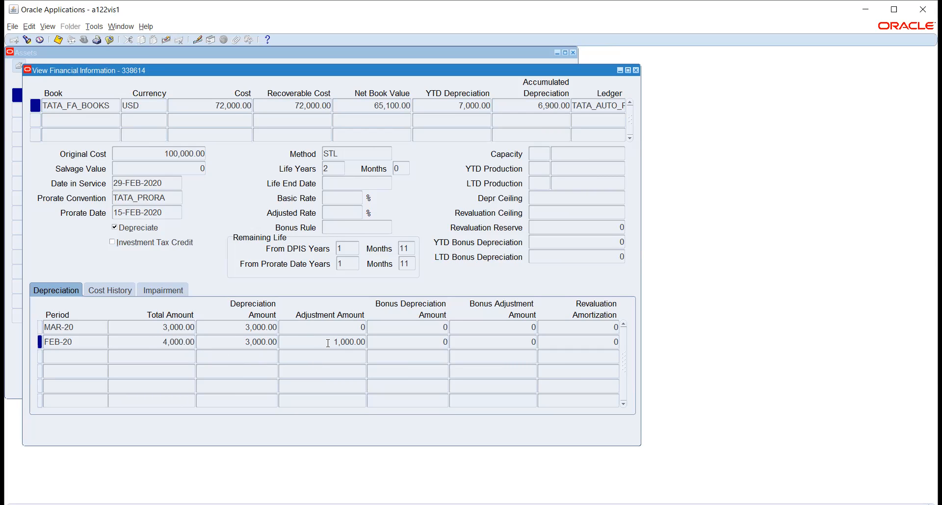
Compare the total, depreciation and adjustment amounts of the laptop's MAR-20 and FEB-20 periods.
left_click(241, 342)
left_click_drag(240, 341, 279, 346)
left_click(230, 328)
left_click(354, 330)
left_click(313, 344)
double_click(165, 328)
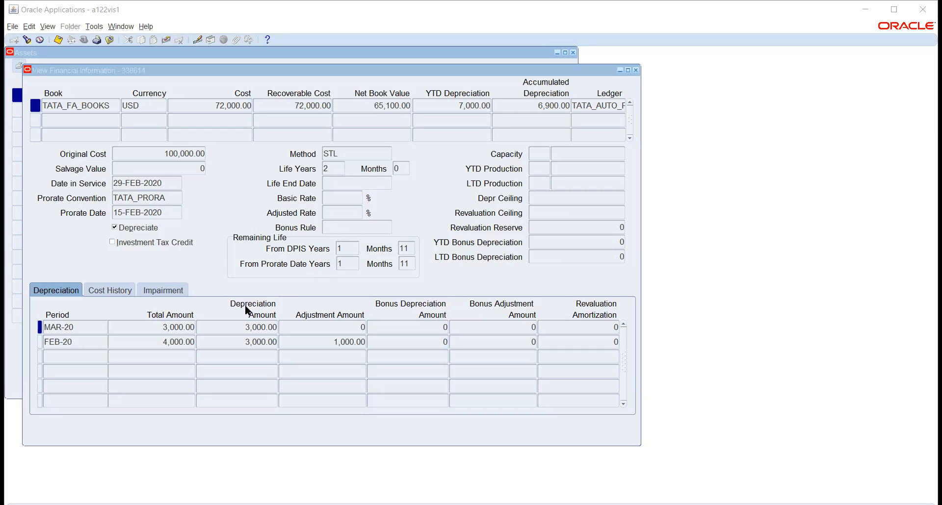
left_click(138, 340)
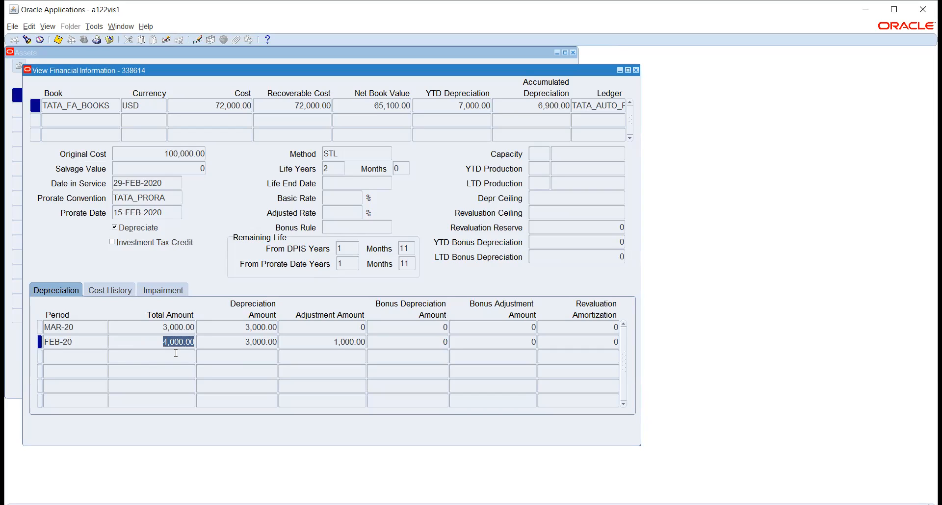
left_click(241, 342)
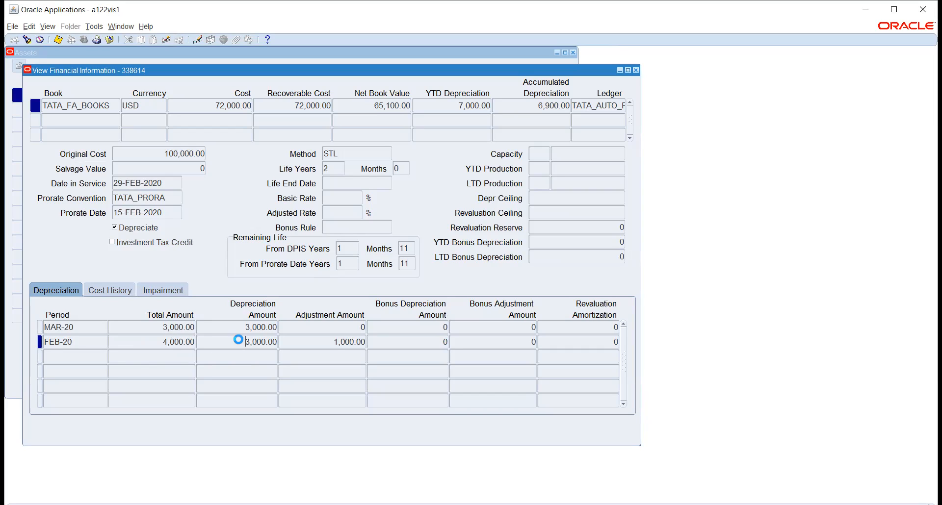
left_click(328, 342)
left_click_drag(334, 342, 375, 353)
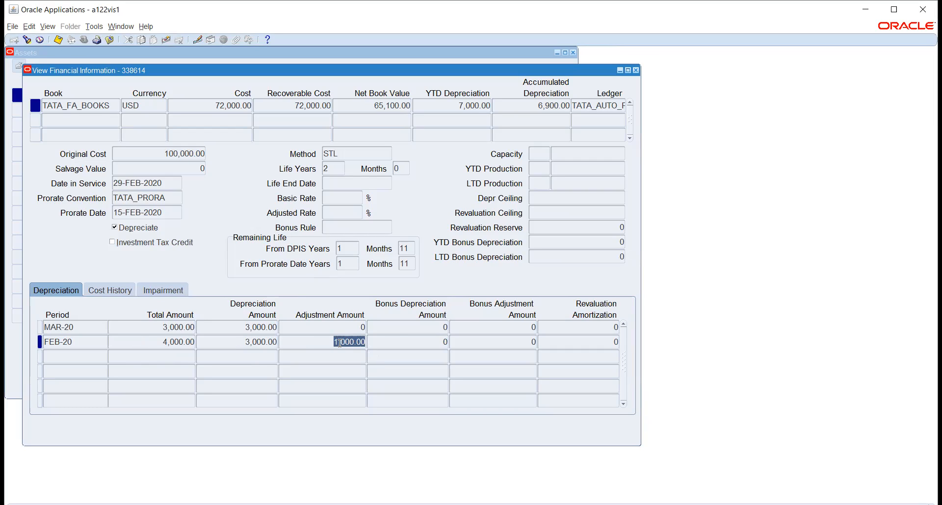
left_click(245, 342)
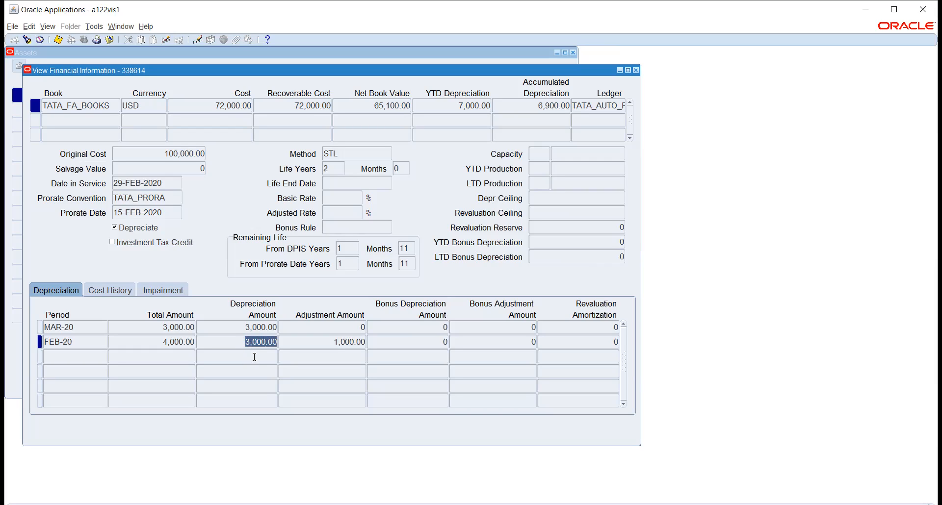
left_click(239, 324)
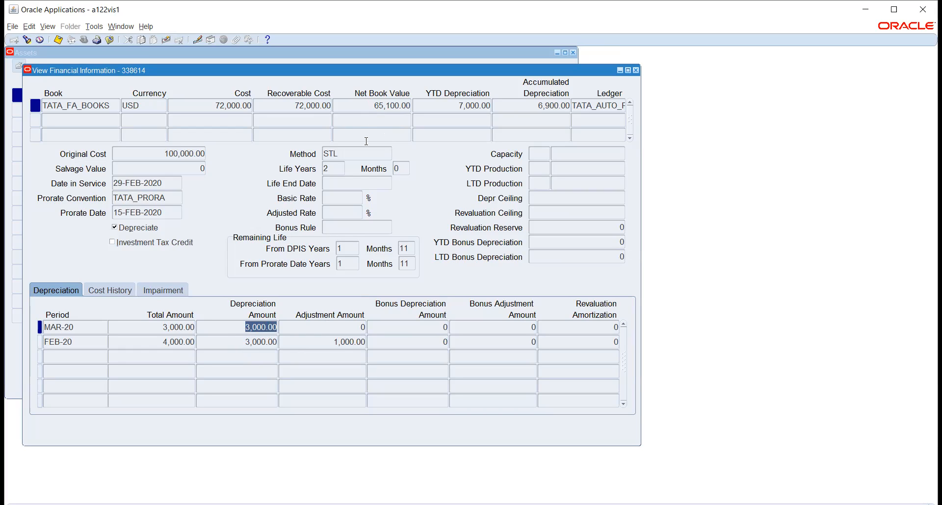
Check the laptop's net book value against its MAR-20 depreciation and remaining life, and close the inquiry and the asset list.
left_click(371, 105)
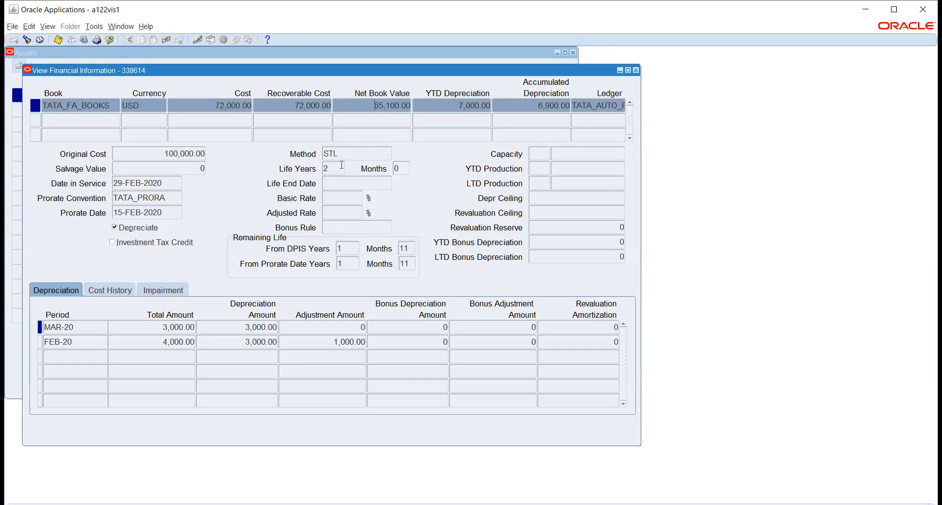
left_click_drag(246, 328, 256, 327)
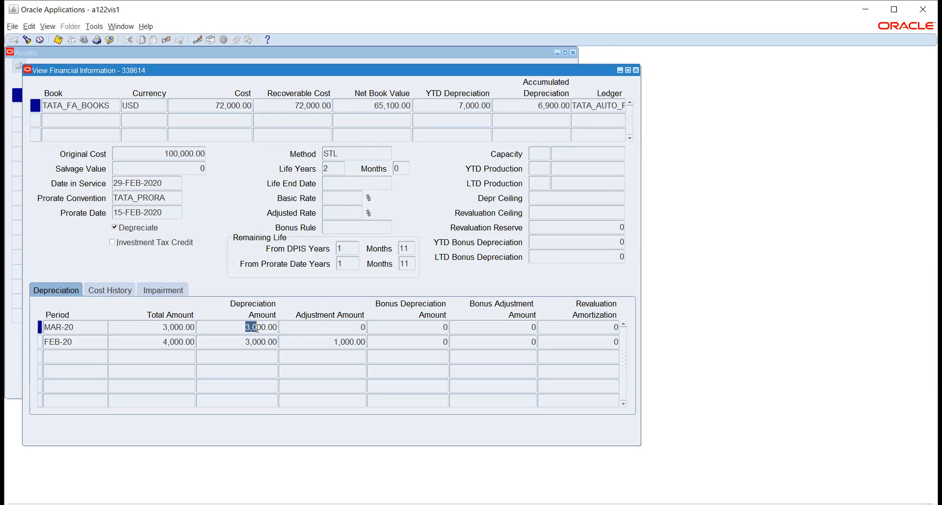
left_click(257, 341)
left_click_drag(246, 327, 256, 327)
left_click(410, 249)
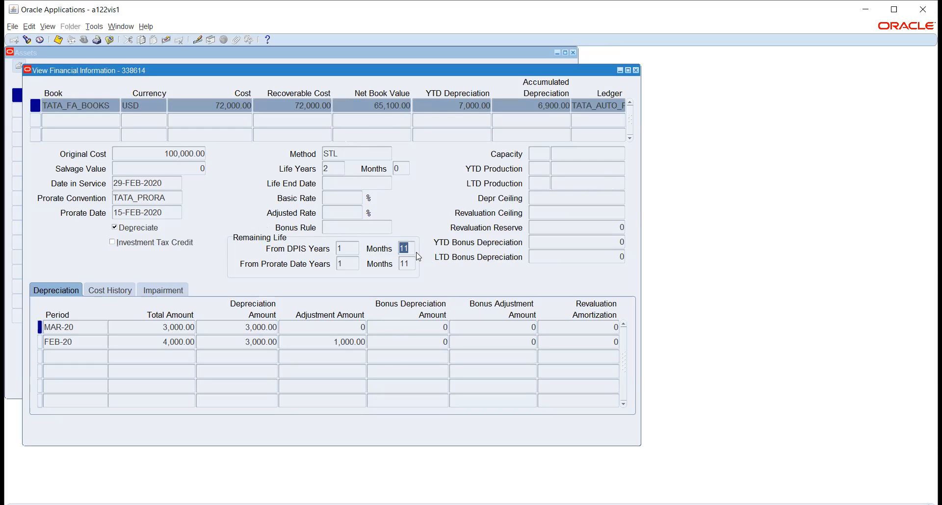
left_click(350, 253)
left_click(411, 248)
left_click(636, 72)
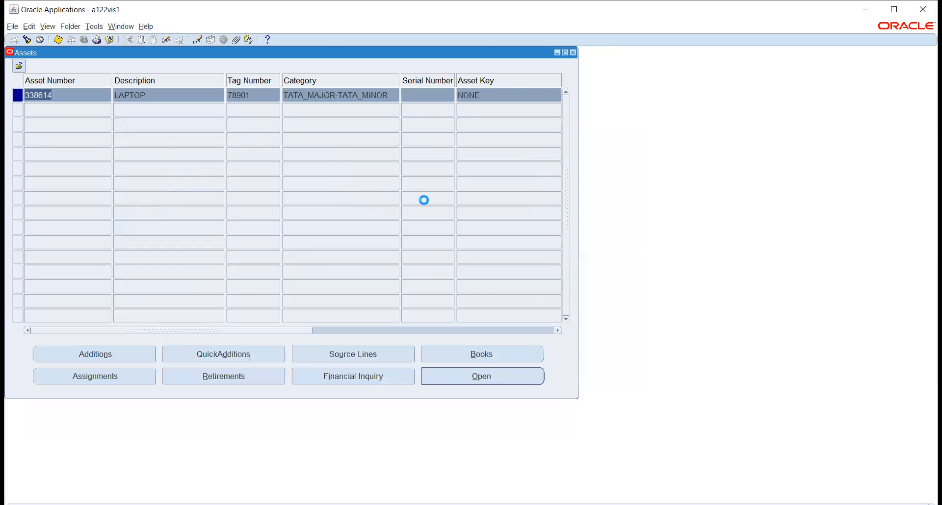
left_click(573, 52)
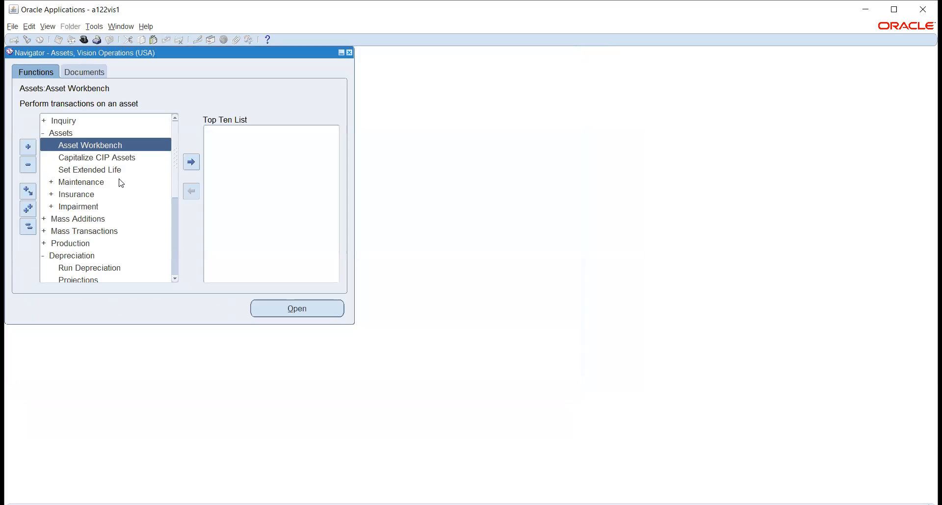
Look through the Tax functions, opening the Initial Mass Copy request and closing it unsubmitted, and select Mass Depreciation Adjustments.
scroll(121, 181, "down", 3)
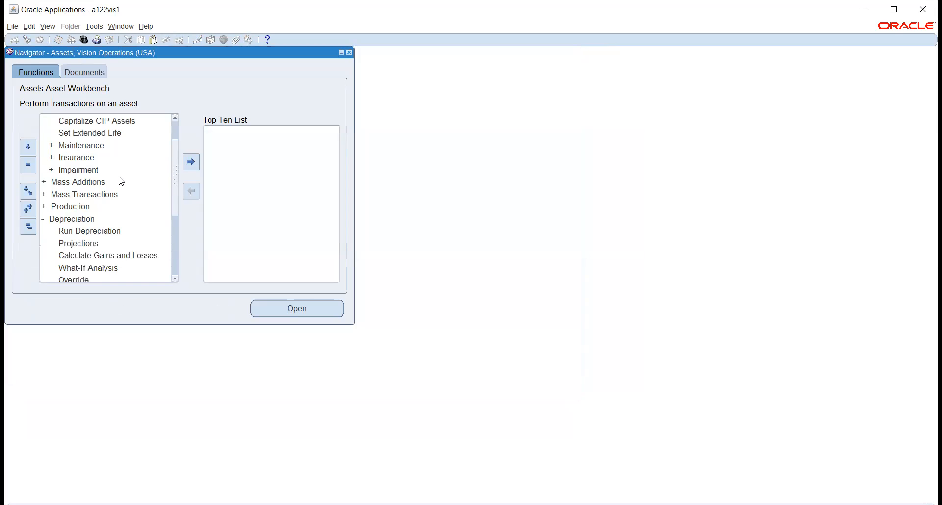
scroll(121, 181, "down", 1)
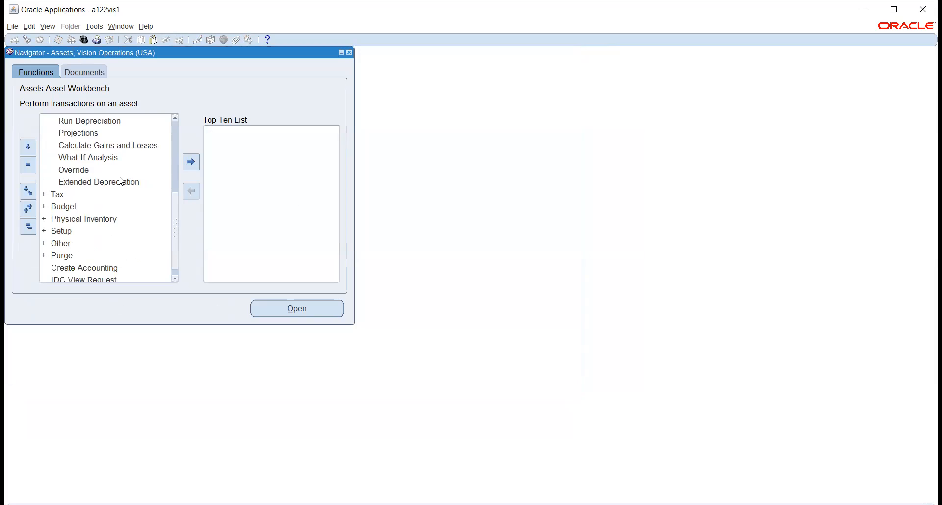
double_click(78, 196)
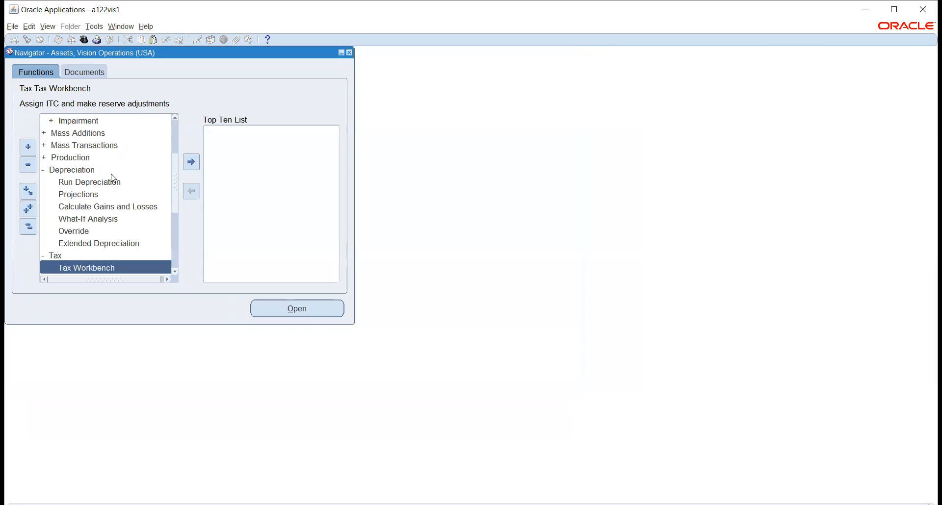
scroll(101, 181, "down", 2)
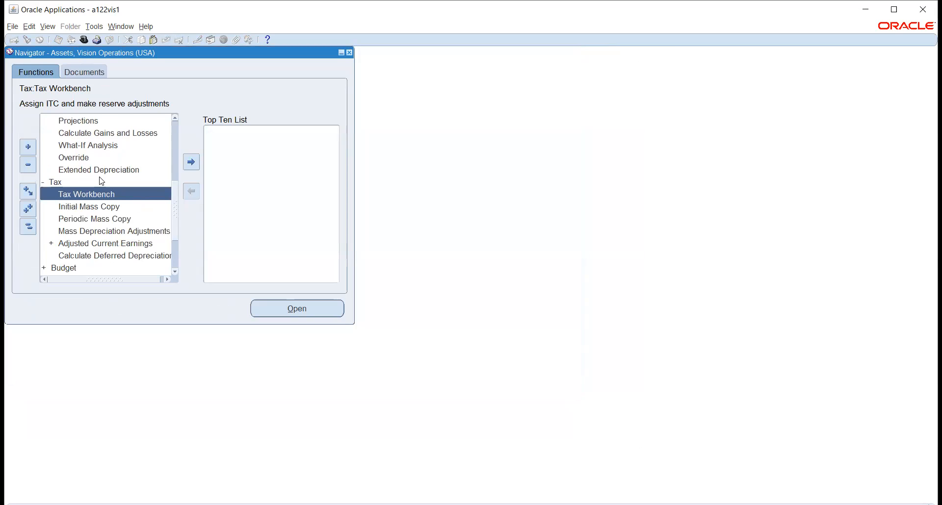
scroll(101, 181, "down", 1)
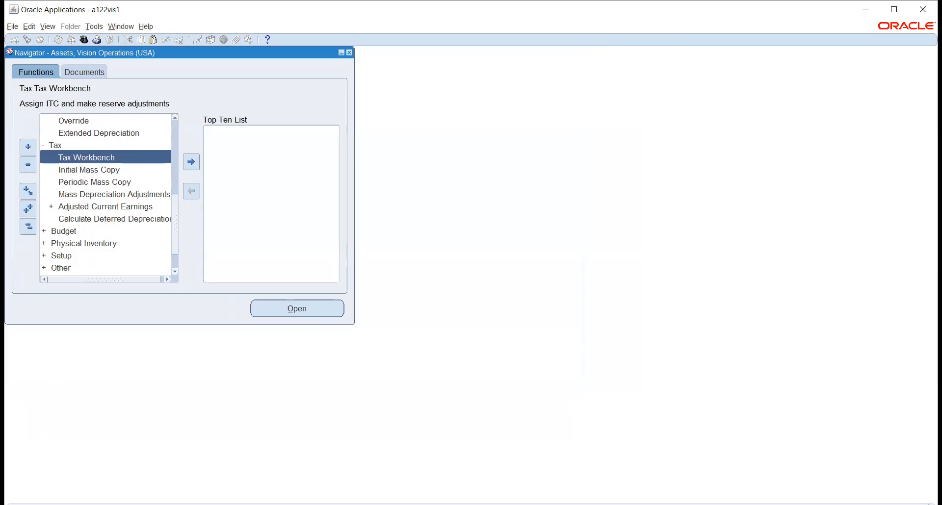
left_click(70, 171)
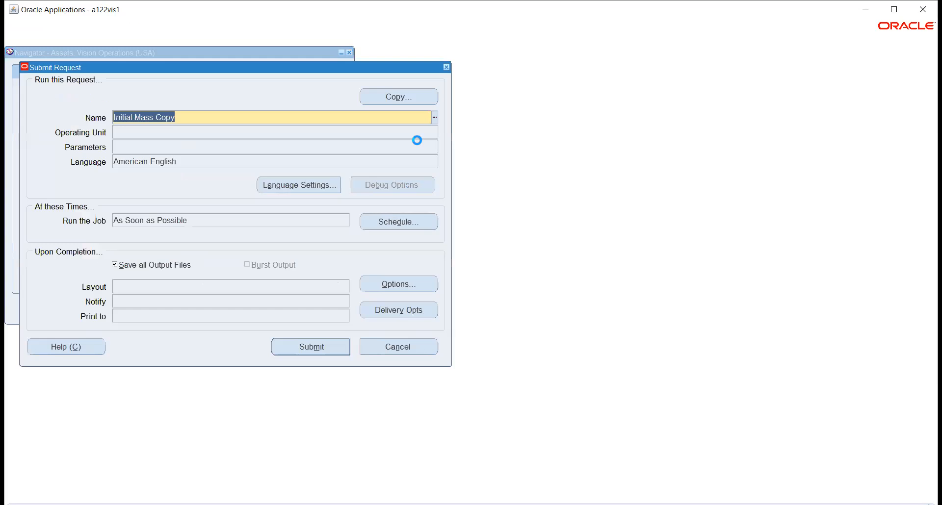
left_click(556, 304)
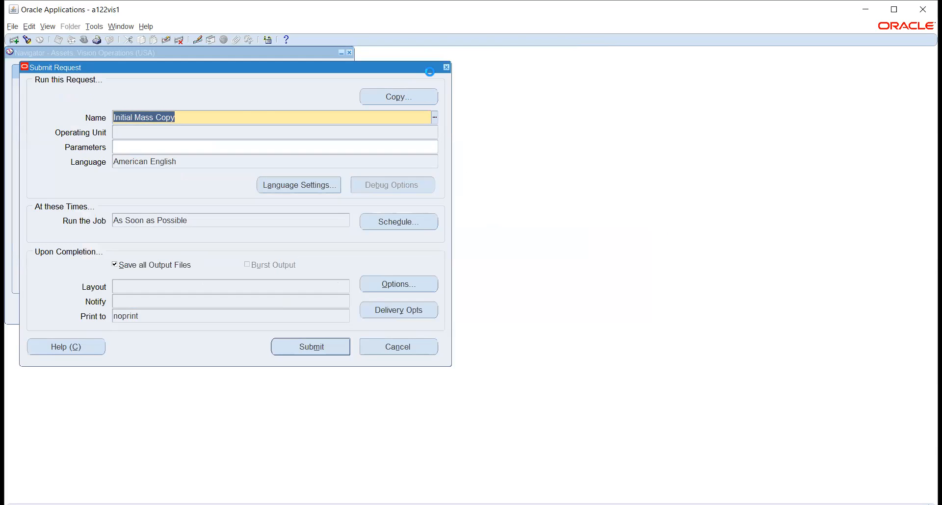
left_click(506, 305)
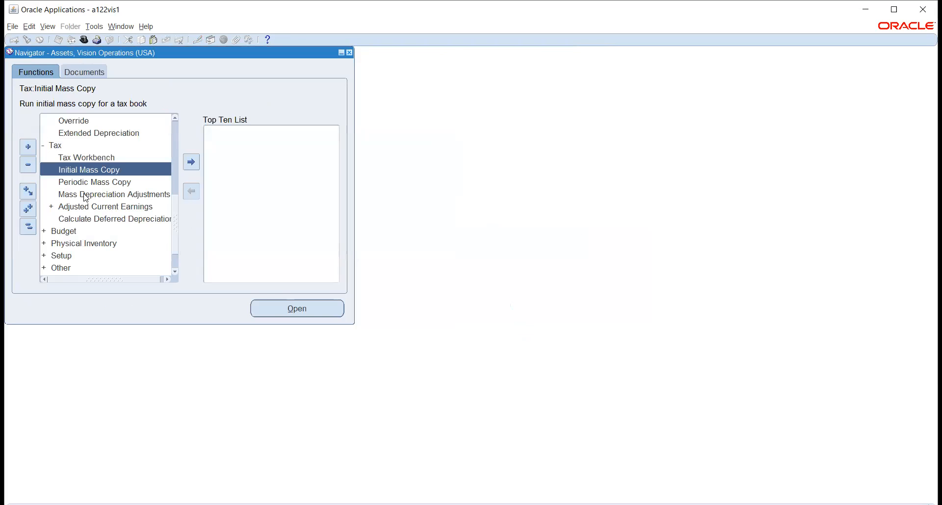
left_click(86, 195)
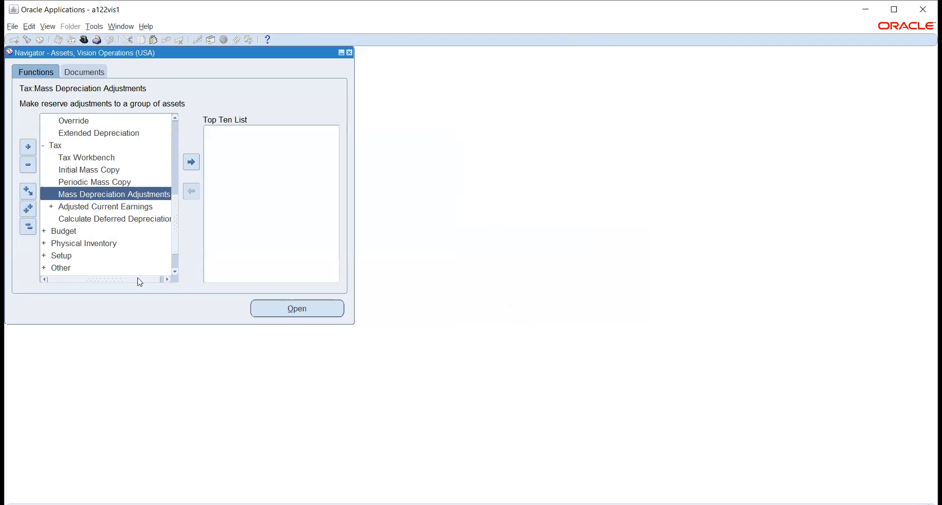
left_click_drag(140, 282, 144, 282)
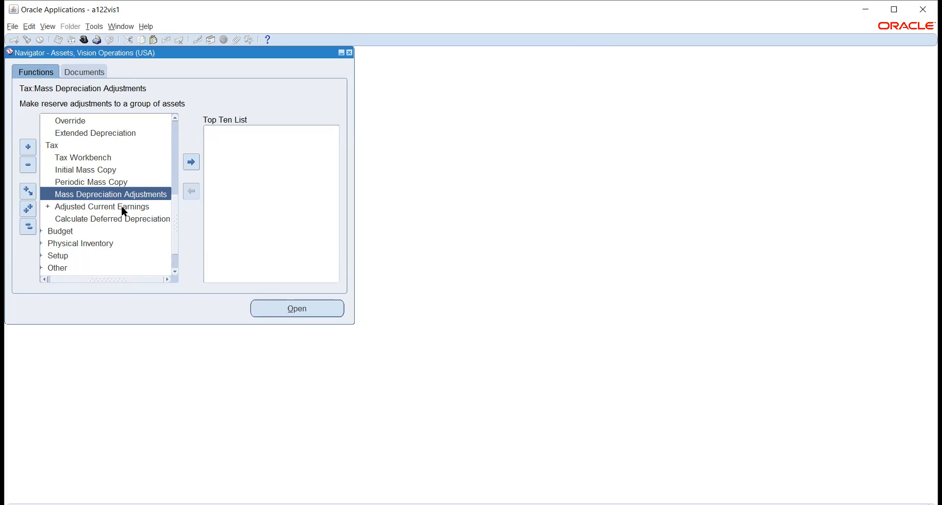
View the Production Enter form with its production amounts search, and close it without entering anything.
scroll(123, 211, "up", 1)
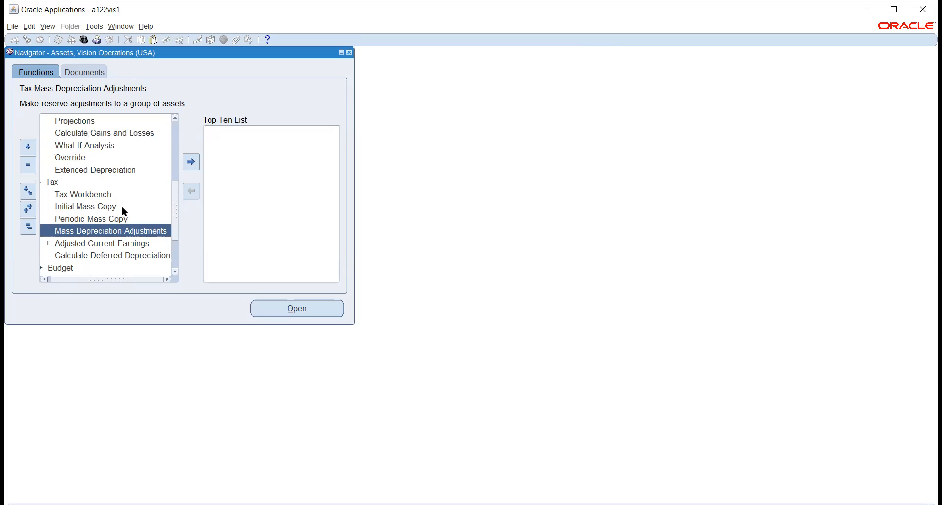
scroll(122, 211, "up", 1)
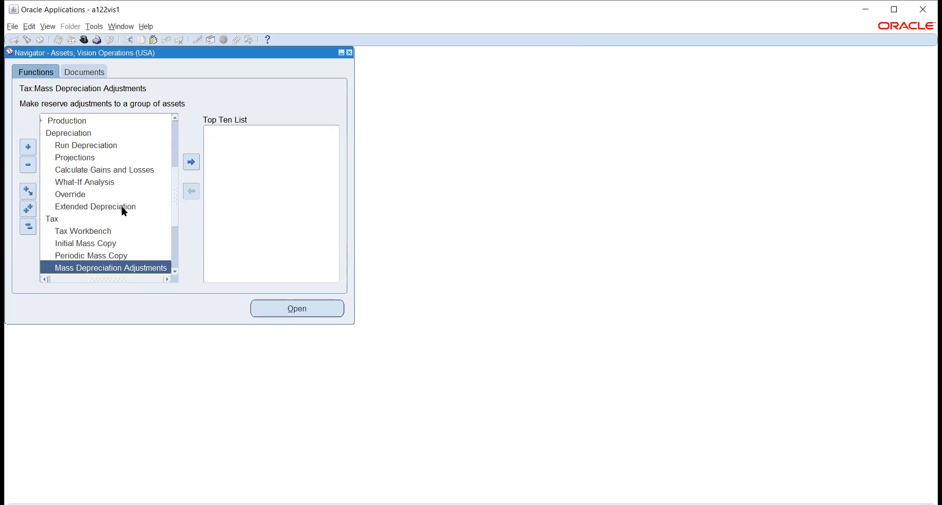
scroll(122, 206, "up", 3)
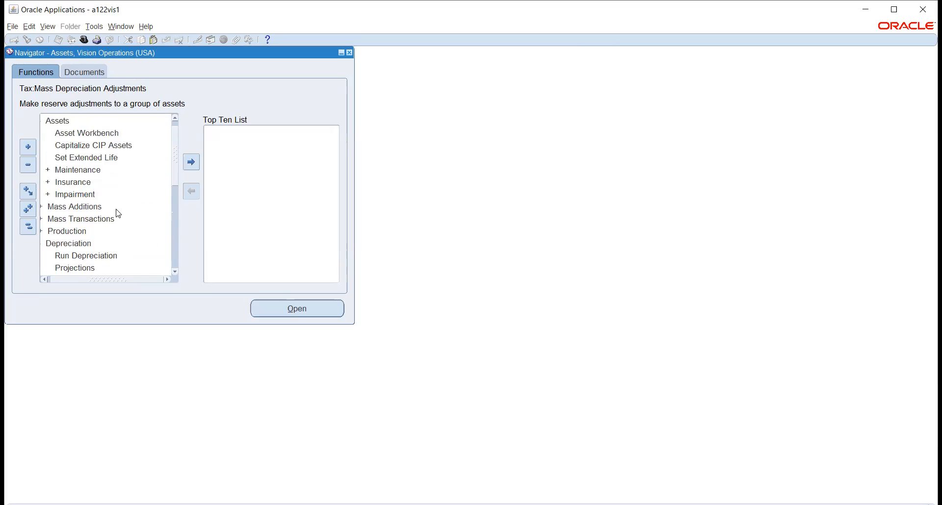
left_click(74, 232)
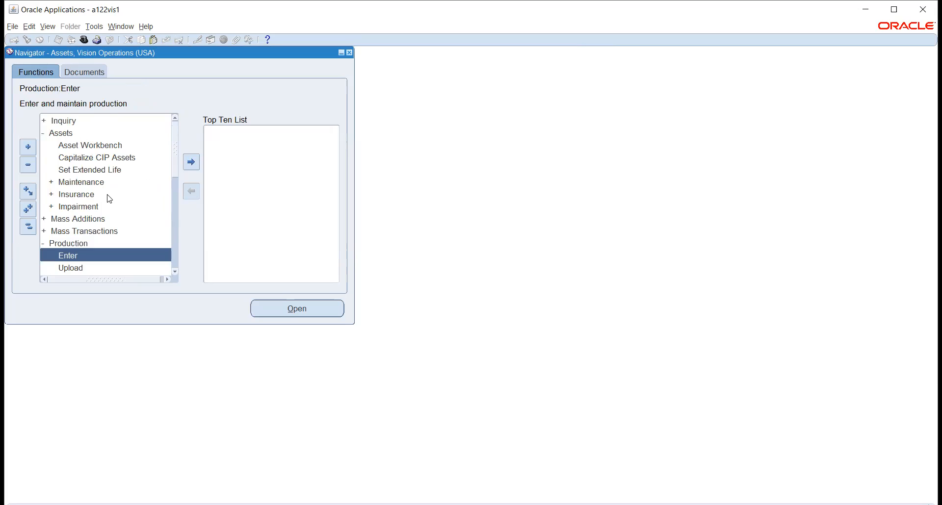
scroll(109, 198, "down", 1)
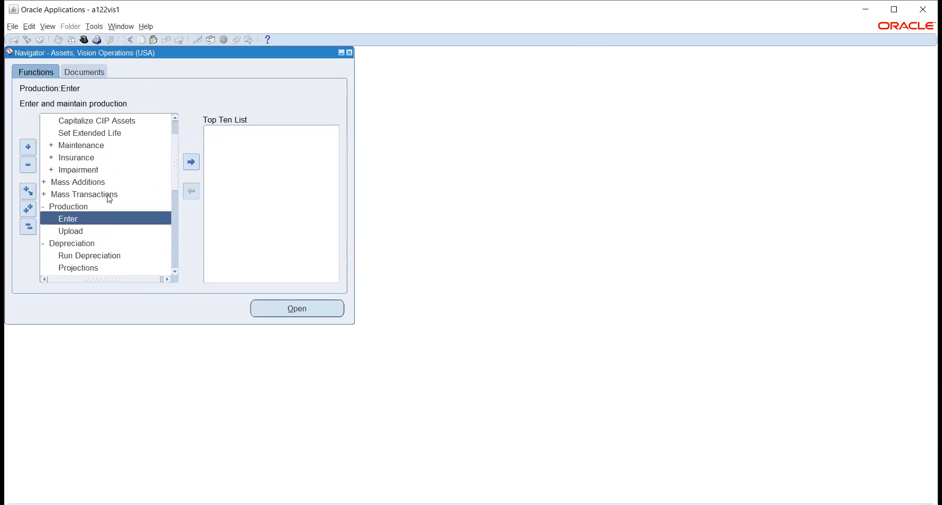
double_click(79, 221)
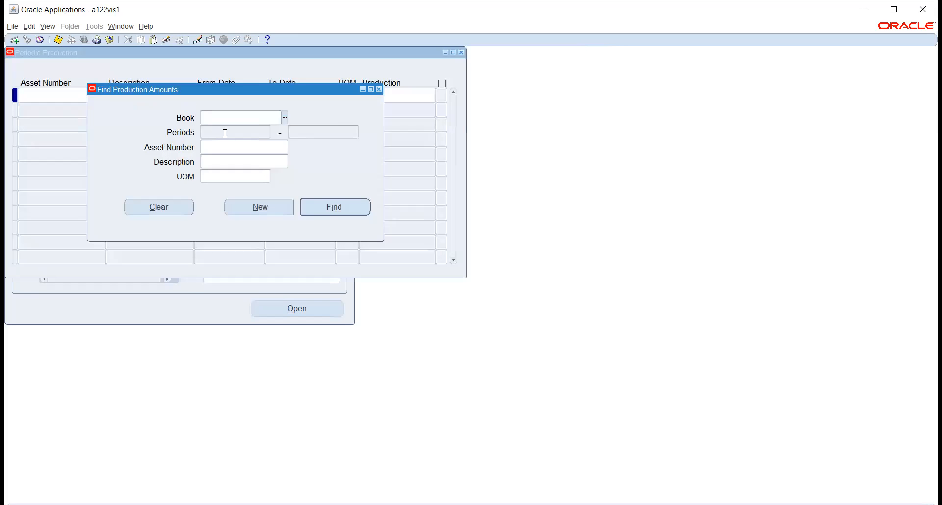
left_click(259, 206)
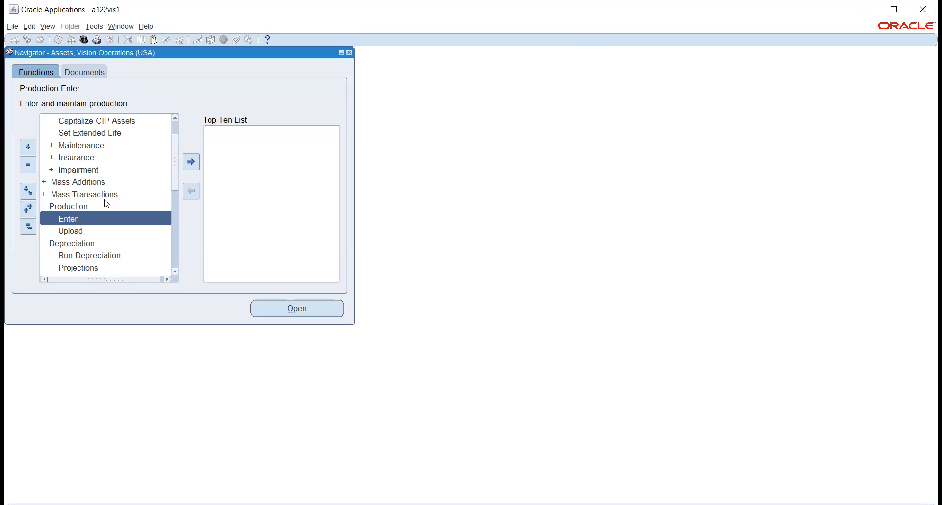
Open the Transfers function under Mass Transactions and set the book to TATA_FA_BOOKS.
scroll(100, 180, "up", 1)
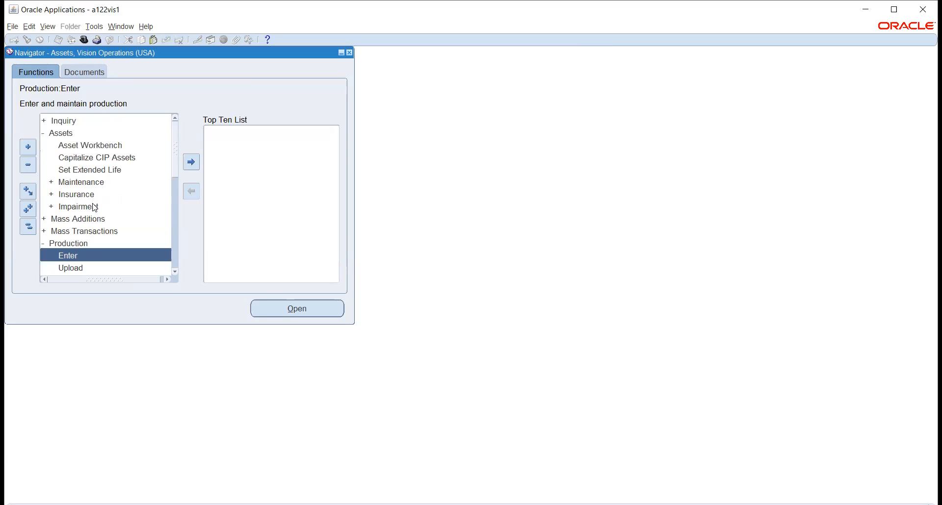
left_click(80, 231)
double_click(80, 231)
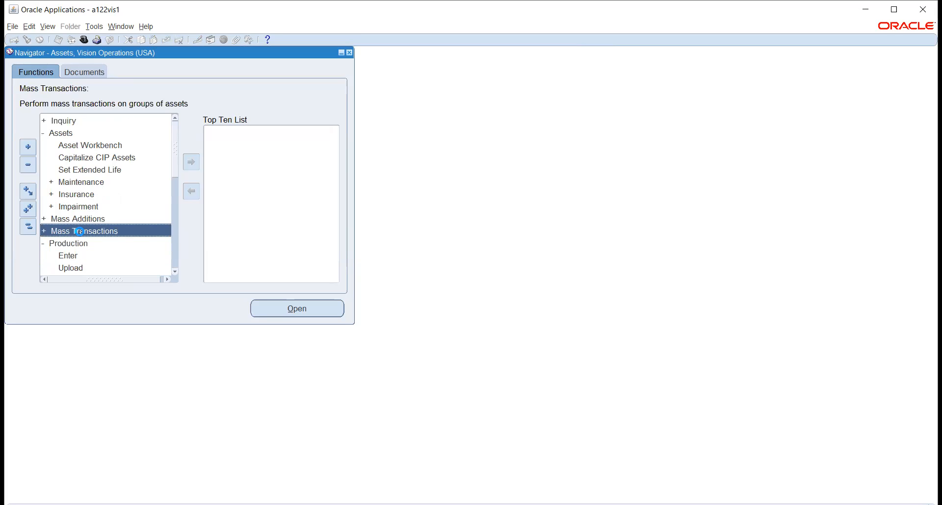
scroll(140, 172, "down", 2)
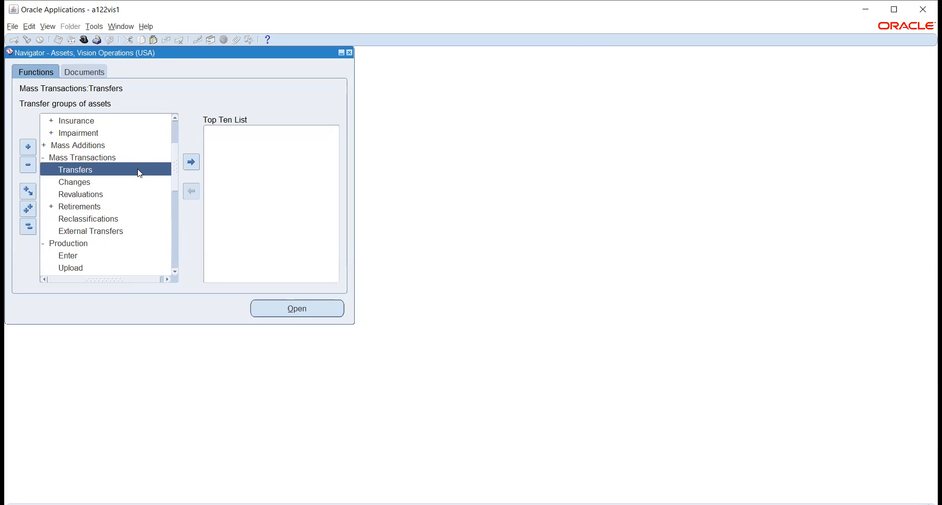
double_click(70, 171)
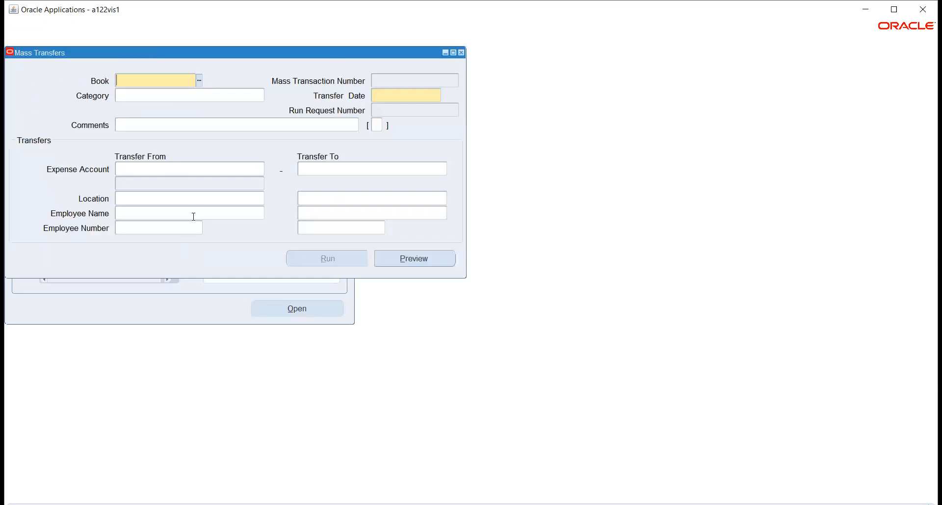
type("TATA_FA_BOOKS")
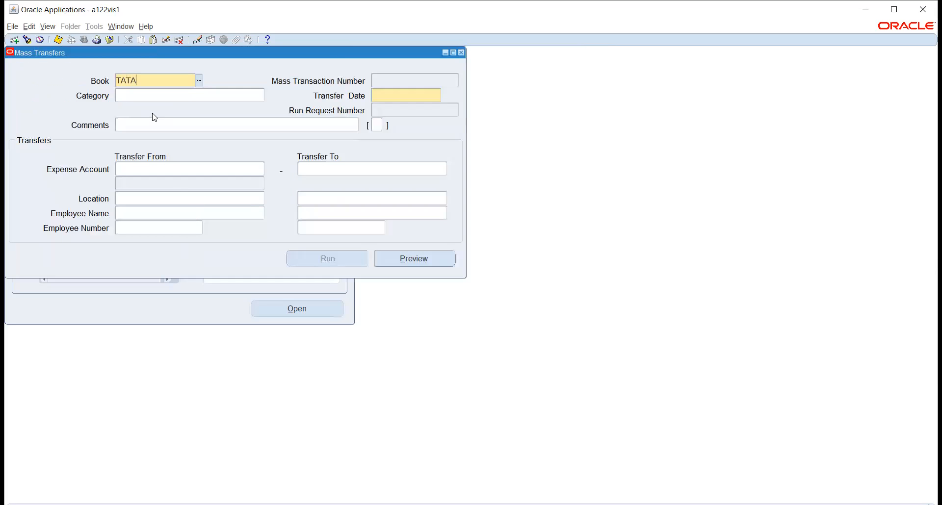
key("Tab")
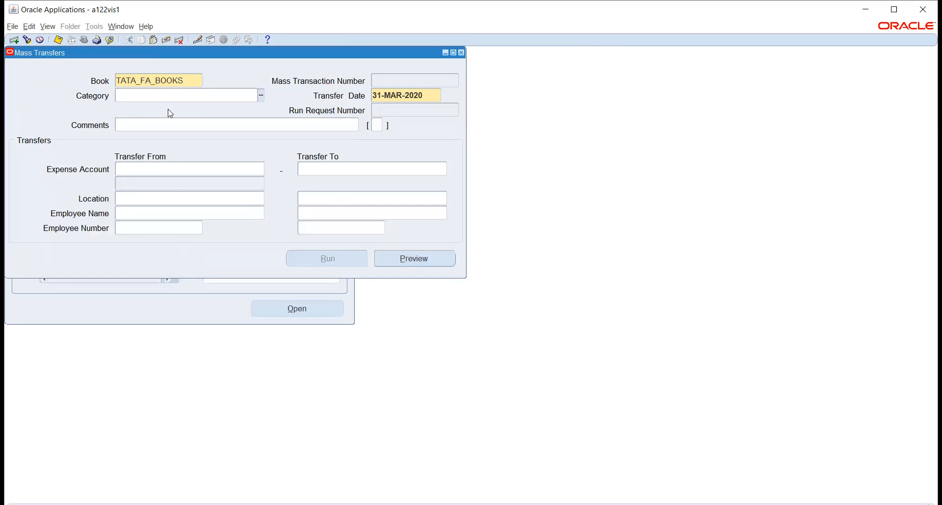
In the Transfer From expense account range, set TATA_COMP to 03 for low and high, and TATA_LOC from 100 to 200.
left_click(142, 170)
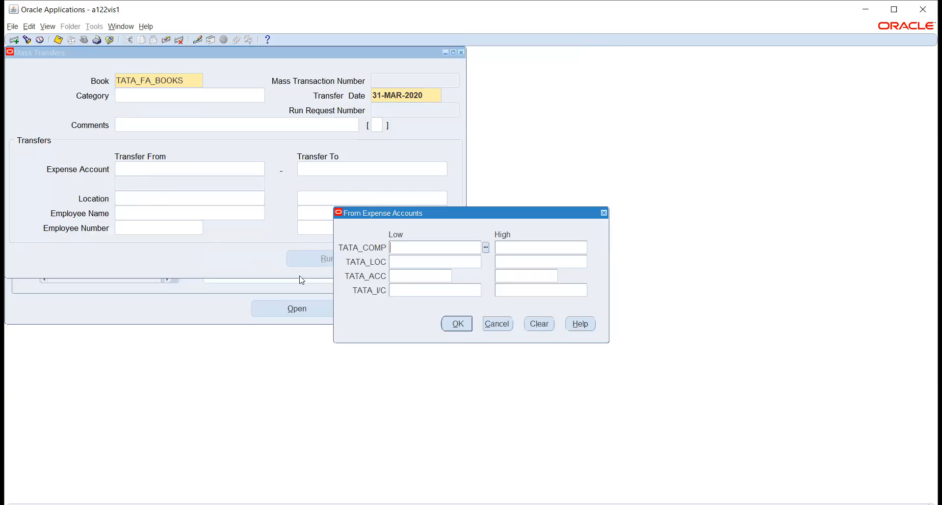
left_click(506, 323)
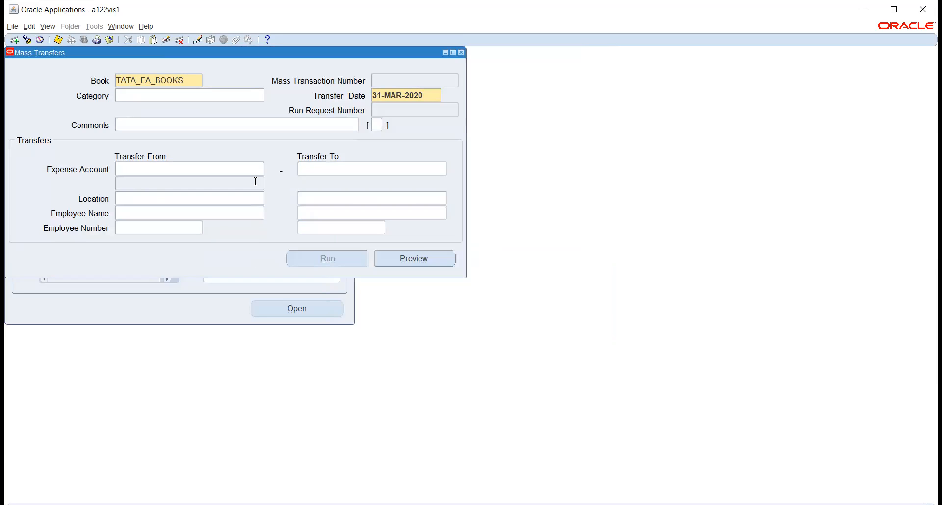
left_click(244, 170)
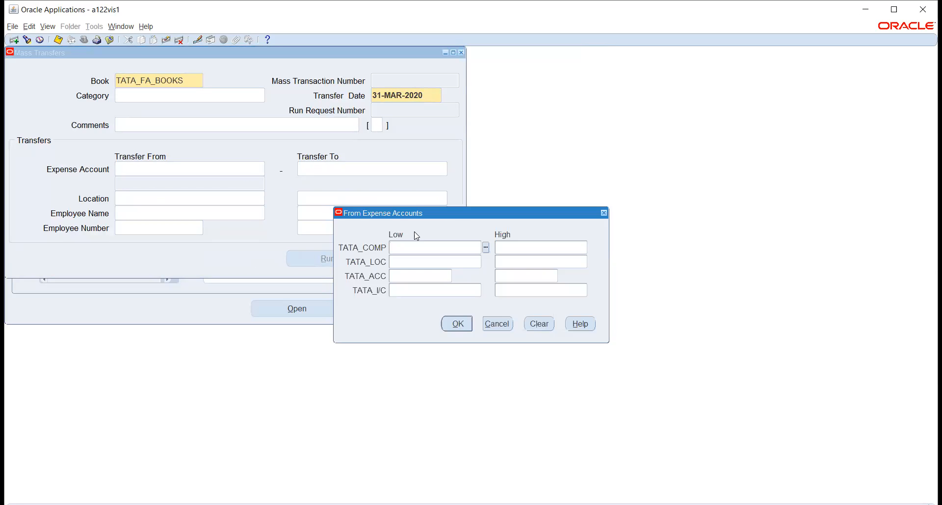
left_click(486, 247)
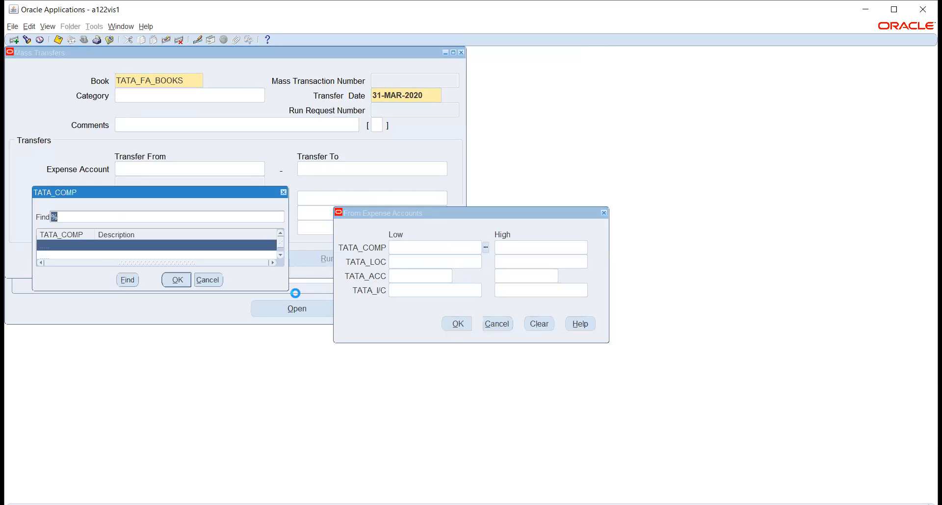
left_click(176, 276)
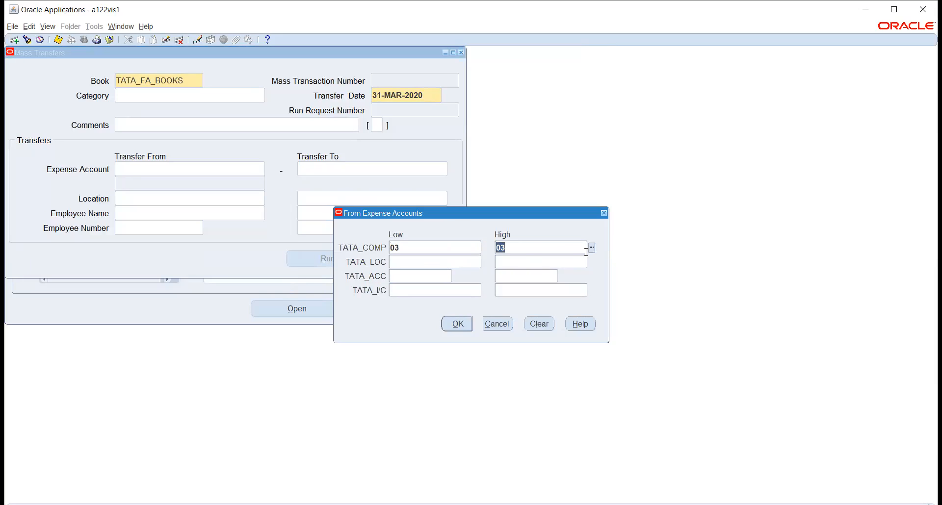
left_click(402, 264)
left_click(486, 262)
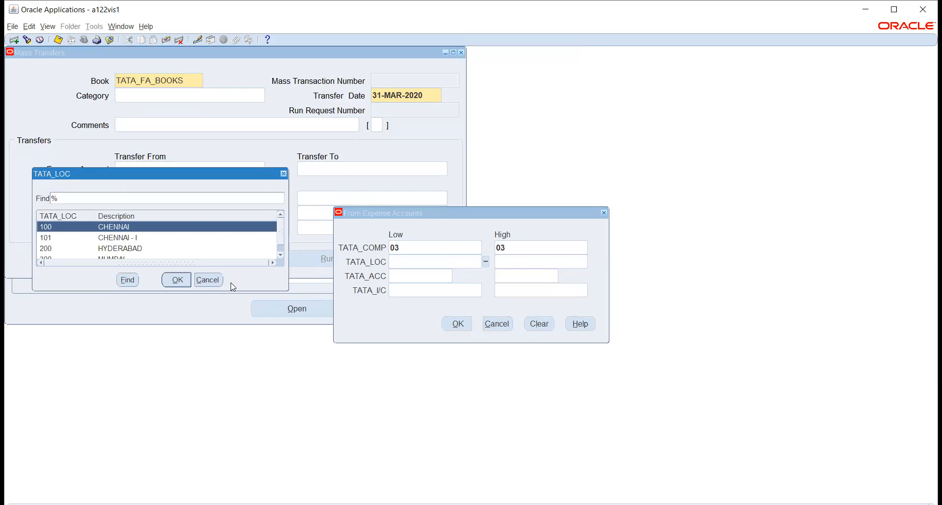
left_click(179, 277)
left_click(591, 262)
left_click(127, 249)
left_click(170, 283)
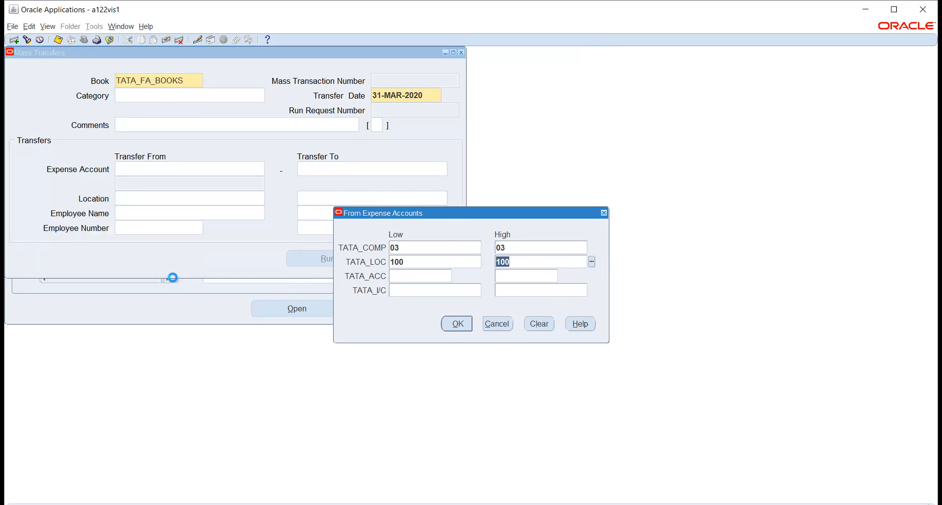
Complete the Transfer From range with account 6772 Depreciation Expense and TATA_I/C 03 for low and high, and accept it.
left_click(455, 276)
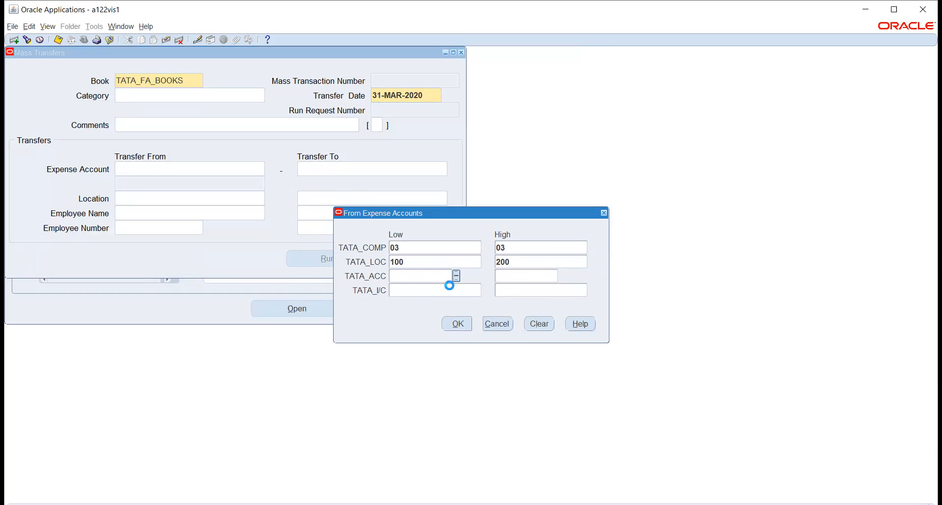
left_click(127, 100)
type("DEP%")
key("Return")
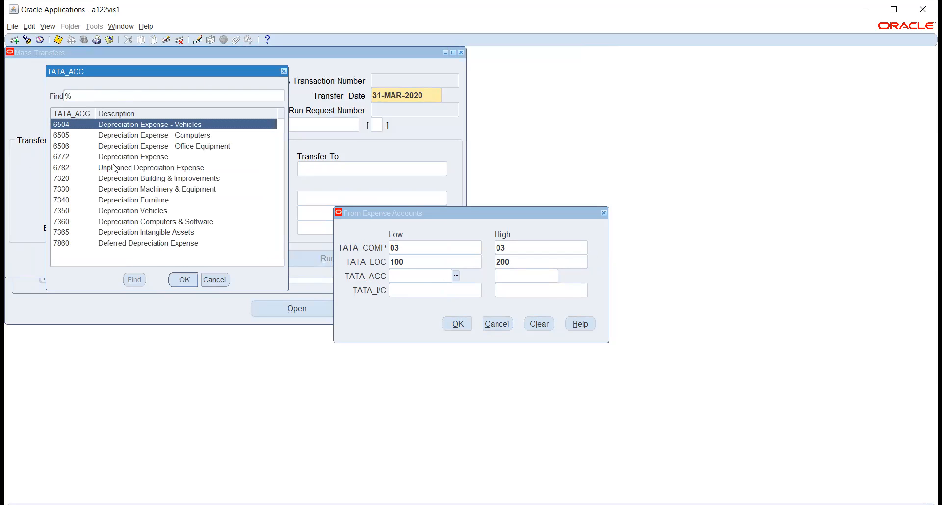
left_click(142, 157)
left_click(192, 280)
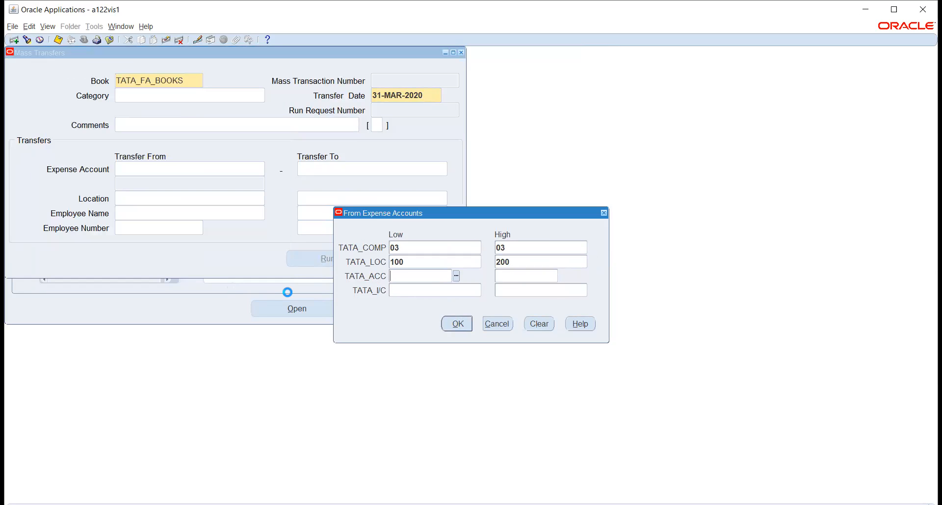
left_click(460, 289)
left_click(485, 290)
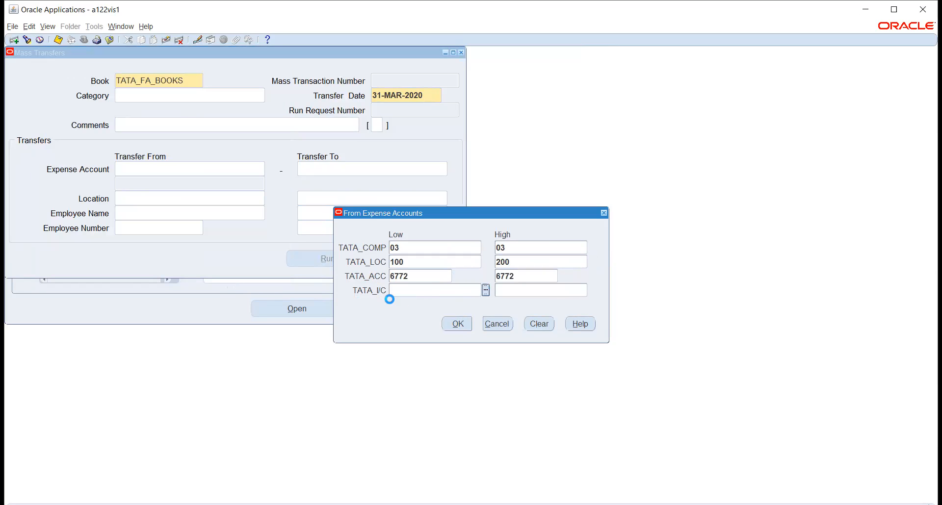
left_click(178, 280)
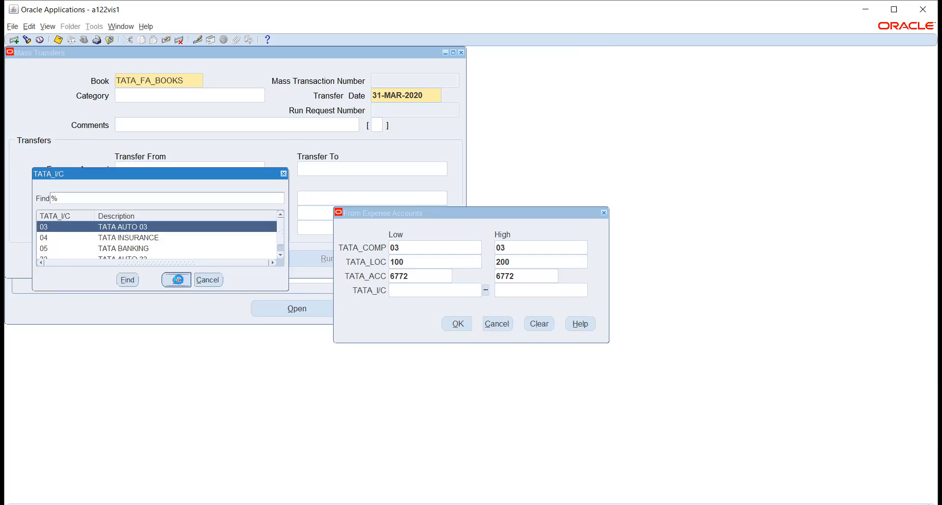
left_click(457, 325)
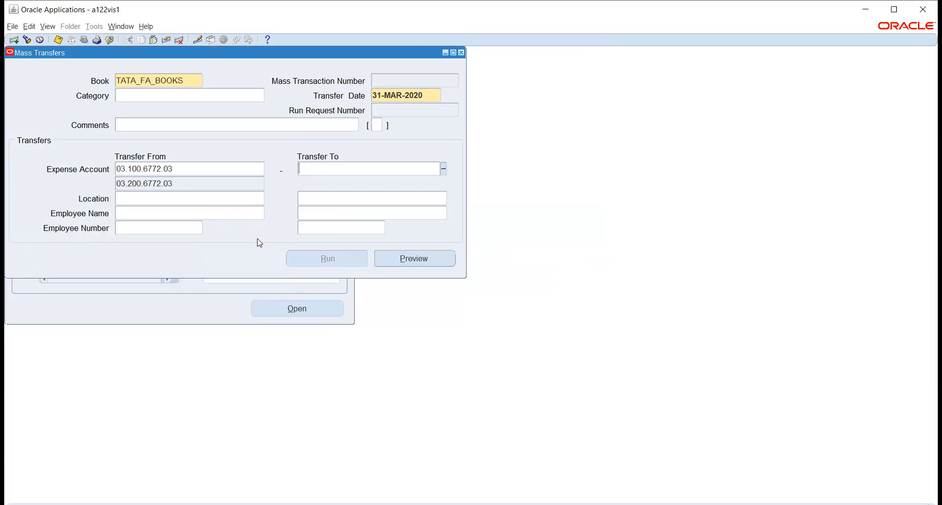
Change the high TATA_LOC of the Transfer From expense account range to 100, and recheck the range.
left_click(218, 172)
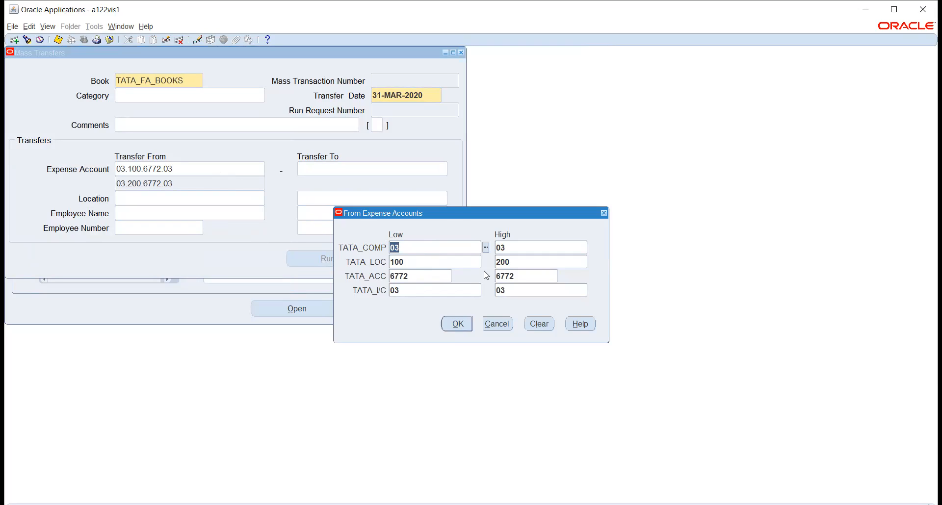
left_click(538, 260)
type("100")
key("Tab")
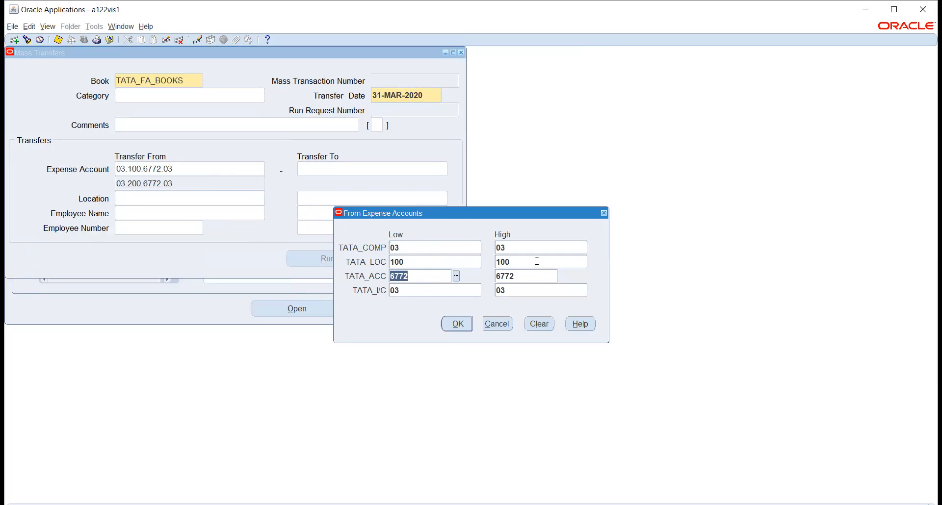
left_click(457, 325)
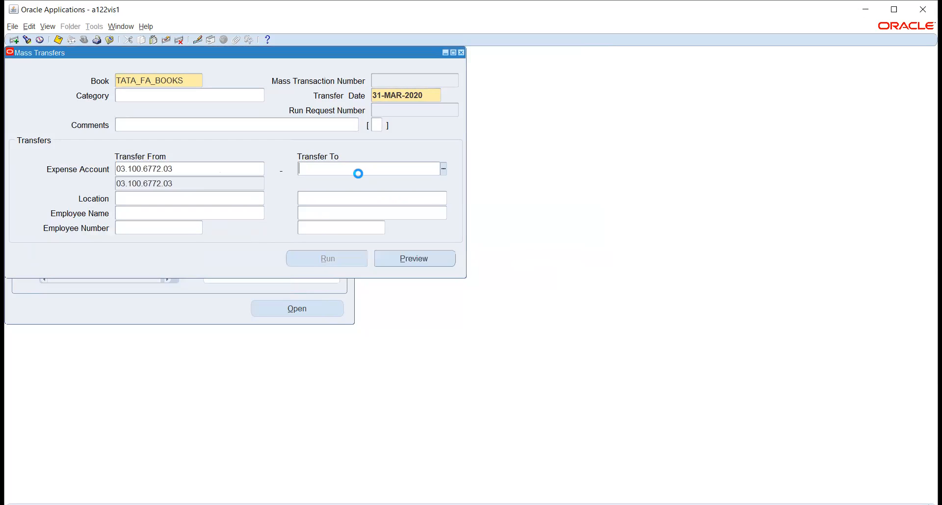
left_click(191, 172)
left_click(496, 324)
In the Transfer To expense account, set TATA_COMP to 03 and TATA_LOC to 200 HYDERABAD.
left_click(406, 171)
left_click(443, 169)
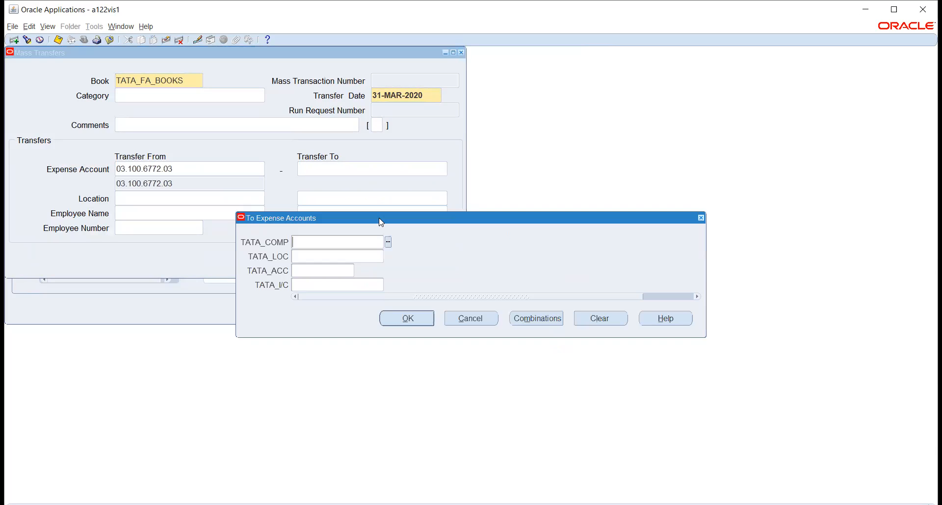
left_click(389, 242)
left_click(177, 279)
left_click(387, 255)
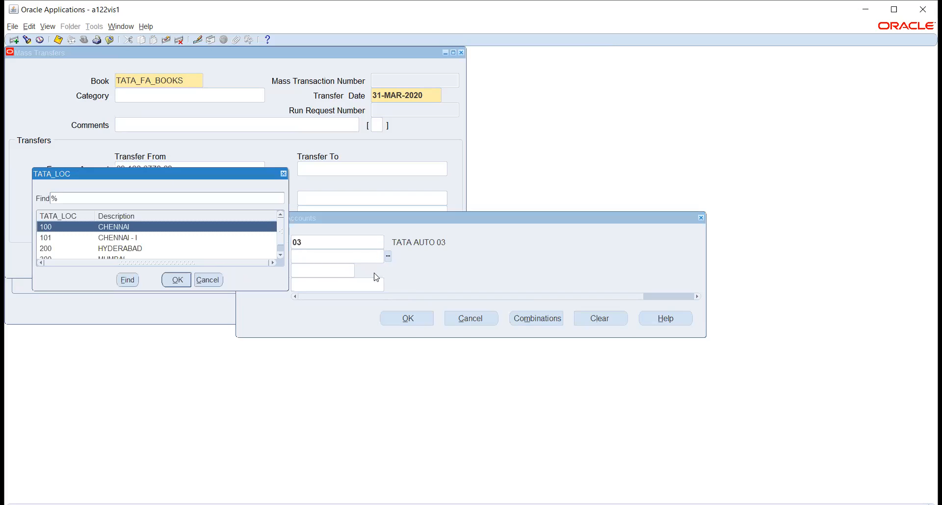
left_click(129, 248)
left_click(176, 280)
Complete the Transfer To expense account with account 6772 Depreciation Expense and TATA_I/C 03, and accept it.
left_click(358, 270)
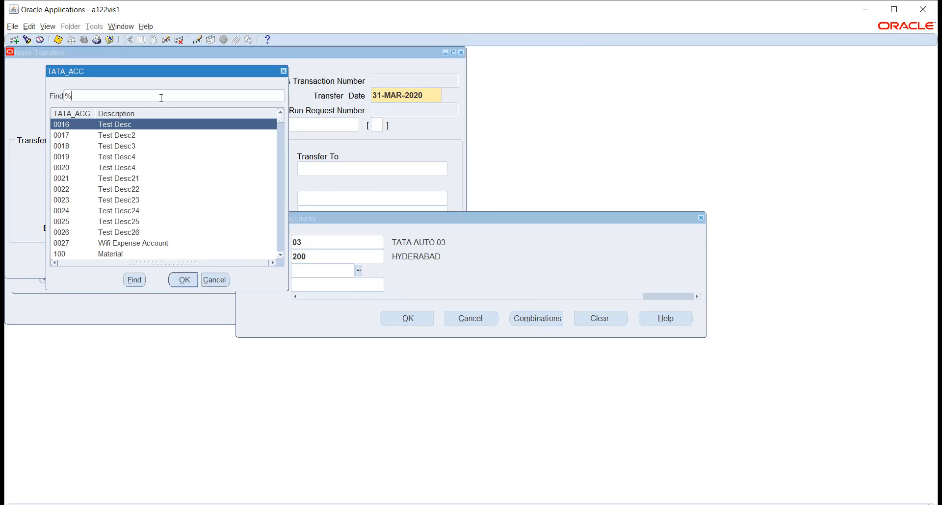
type("DEP%")
key("Return")
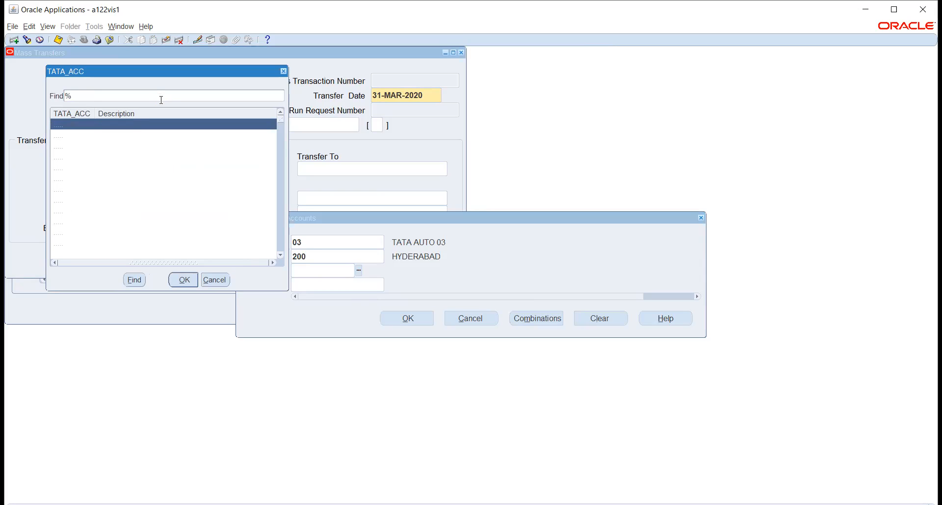
left_click(170, 157)
left_click(184, 281)
left_click(387, 285)
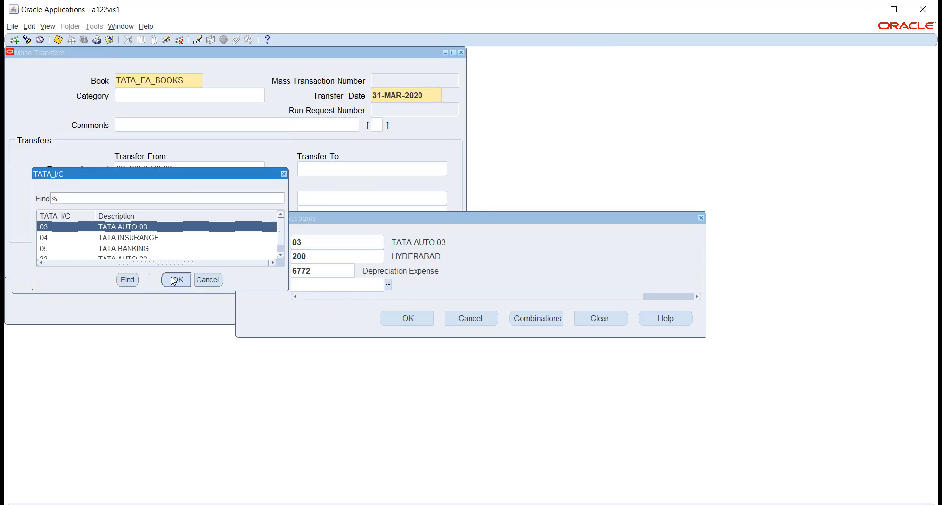
left_click(173, 280)
left_click(406, 319)
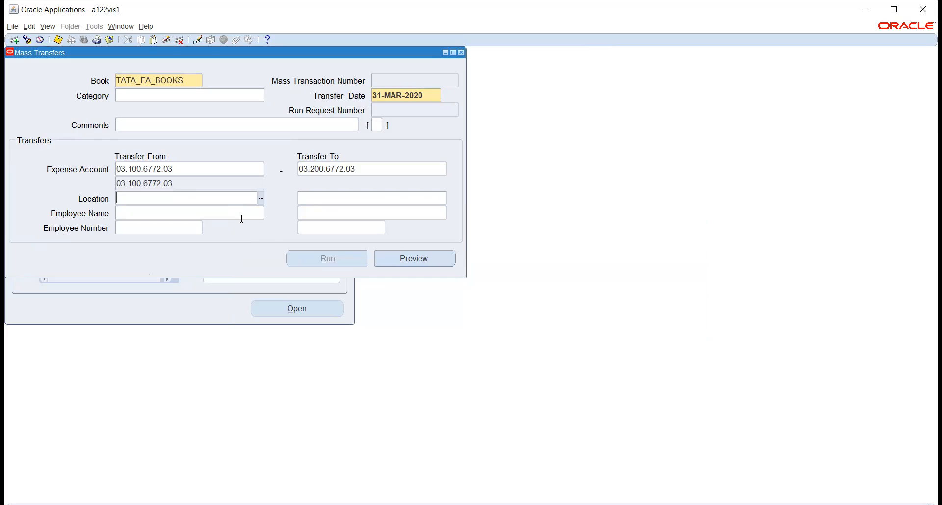
Leave the location and employee criteria blank and submit the preview of the mass transfer.
key("Tab")
left_click(199, 199)
left_click(393, 256)
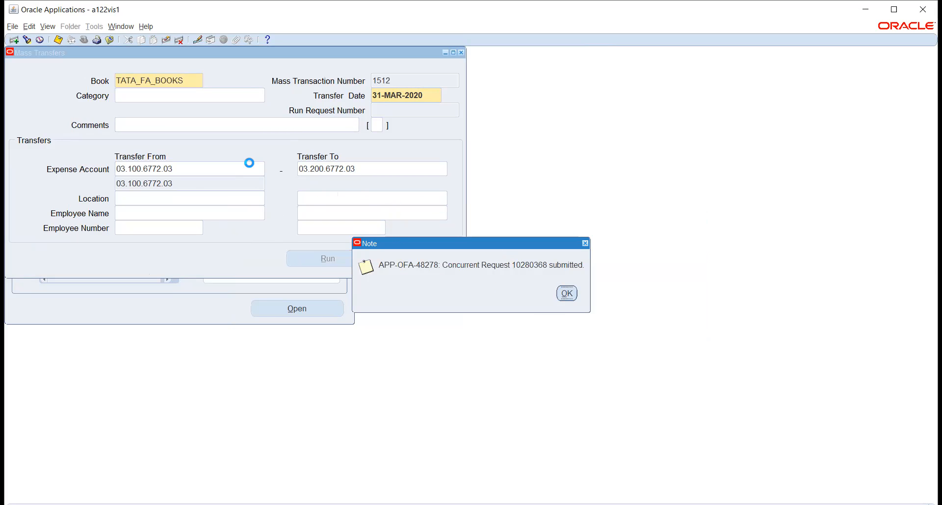
key("Return")
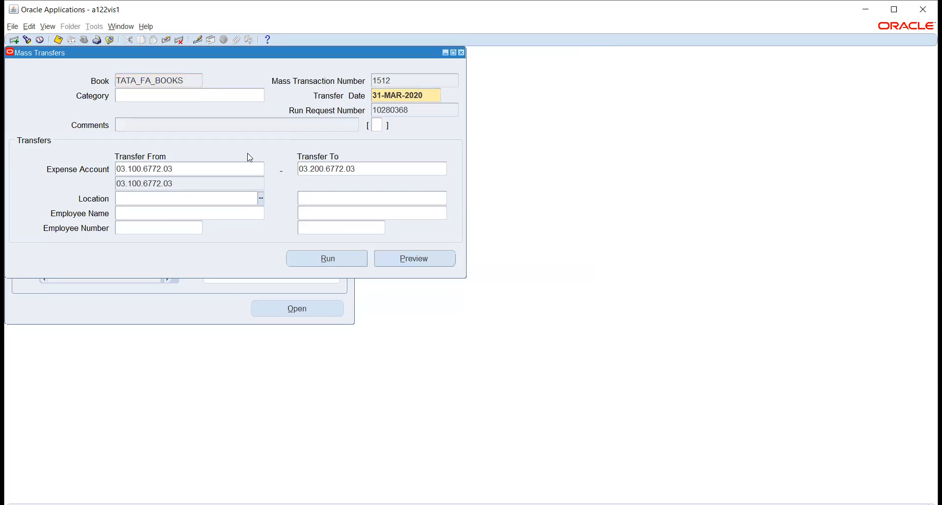
Try to run the mass transfer, and close the Mass Transfers form.
left_click(319, 259)
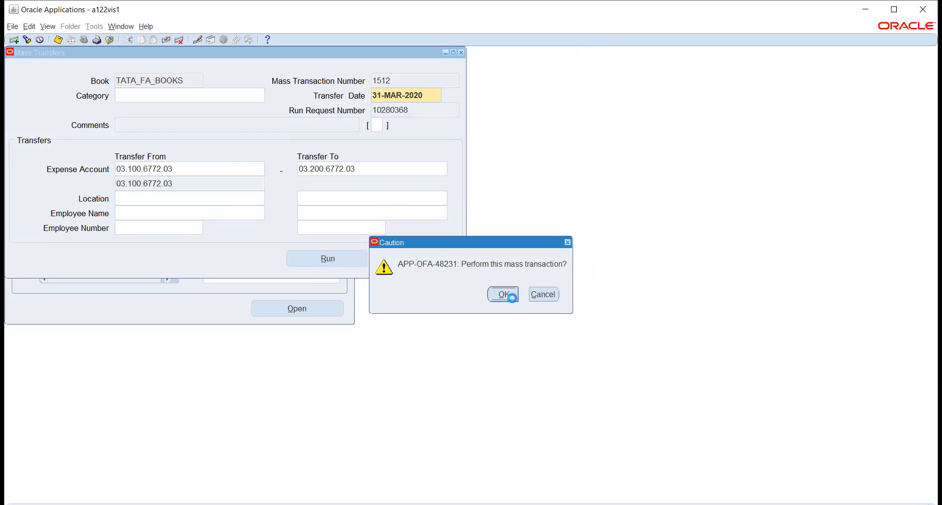
left_click(503, 295)
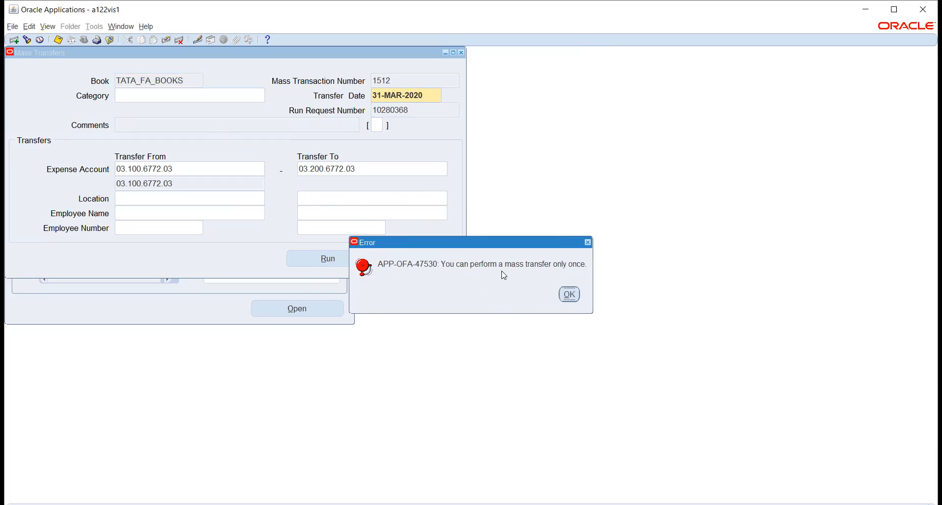
left_click(569, 297)
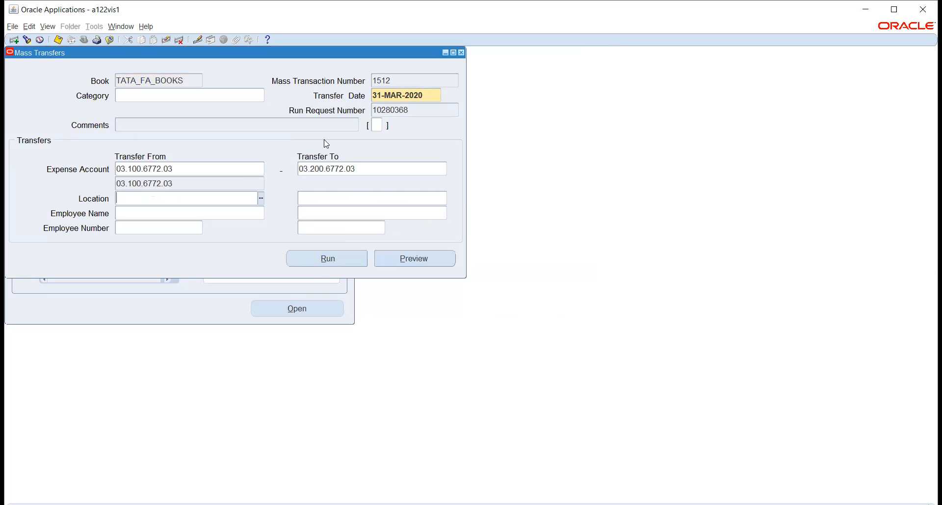
left_click(419, 81)
left_click(463, 53)
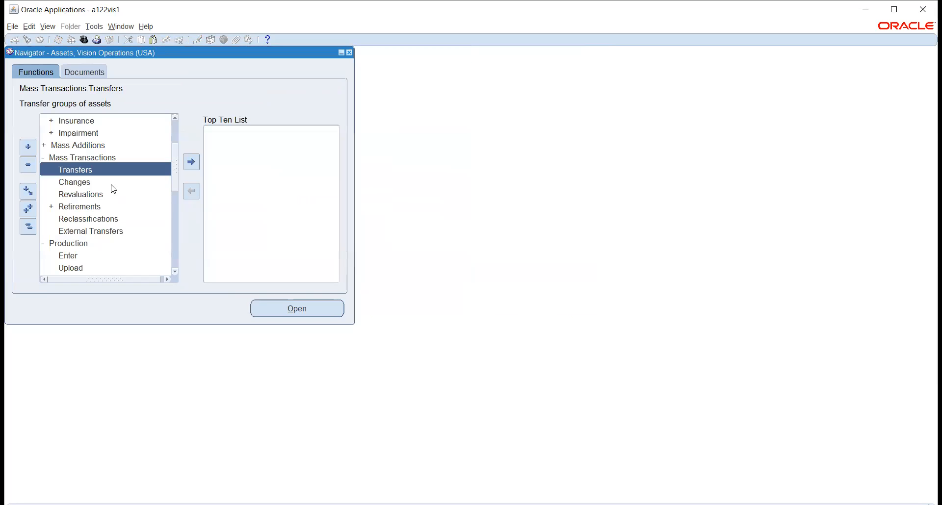
Look at the mass Changes and Reclassifications functions, close the Mass Reclassifications form without entering anything, and collapse the function list.
double_click(94, 182)
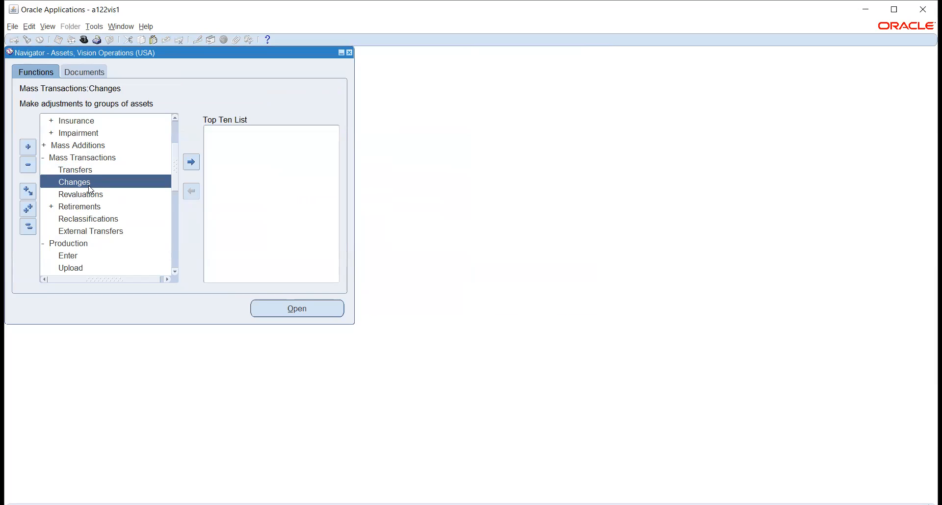
left_click(99, 222)
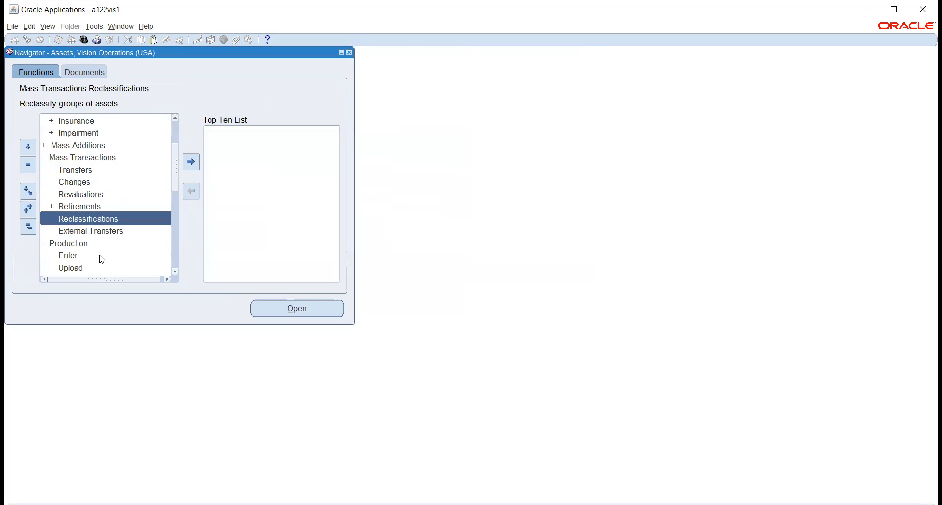
key("Return")
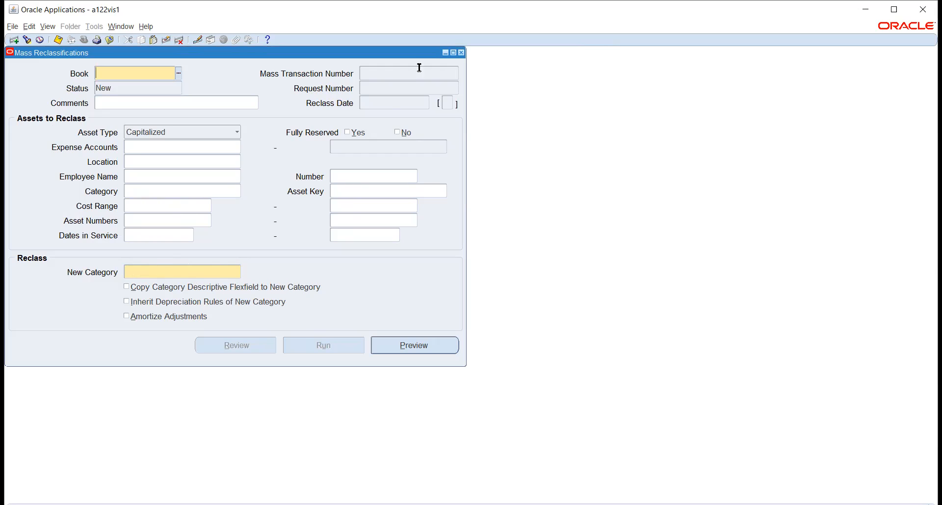
left_click(461, 53)
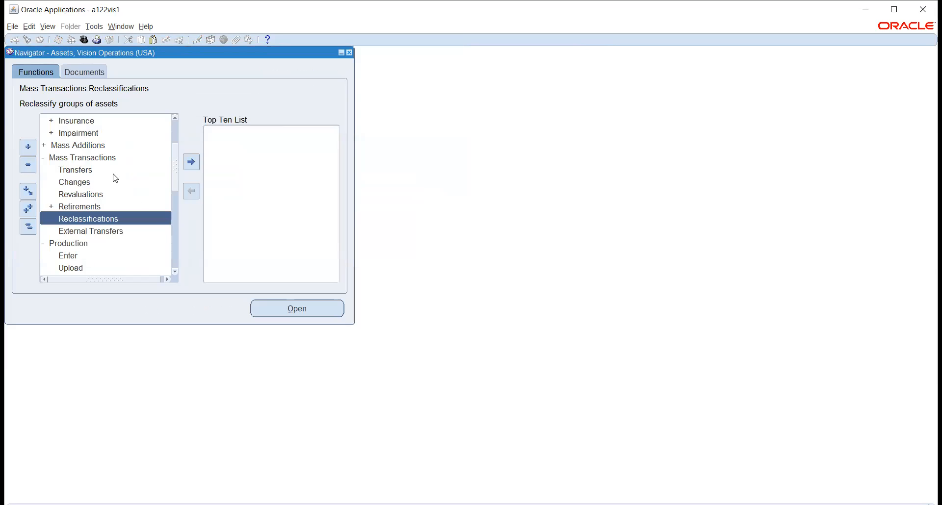
scroll(115, 177, "up", 3)
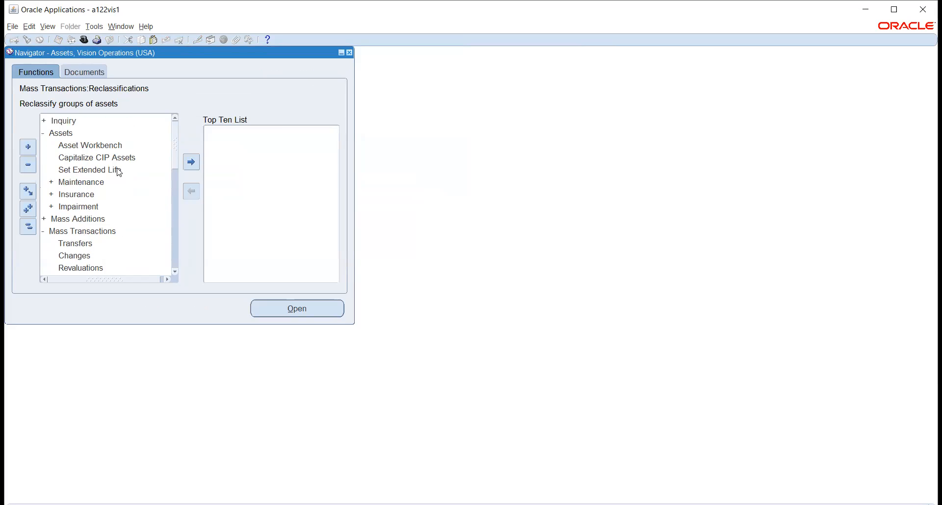
left_click(28, 227)
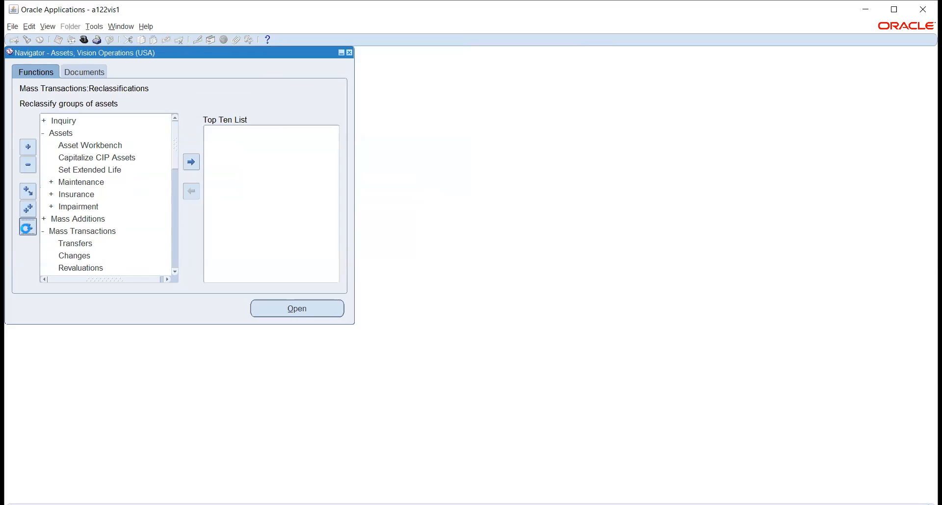